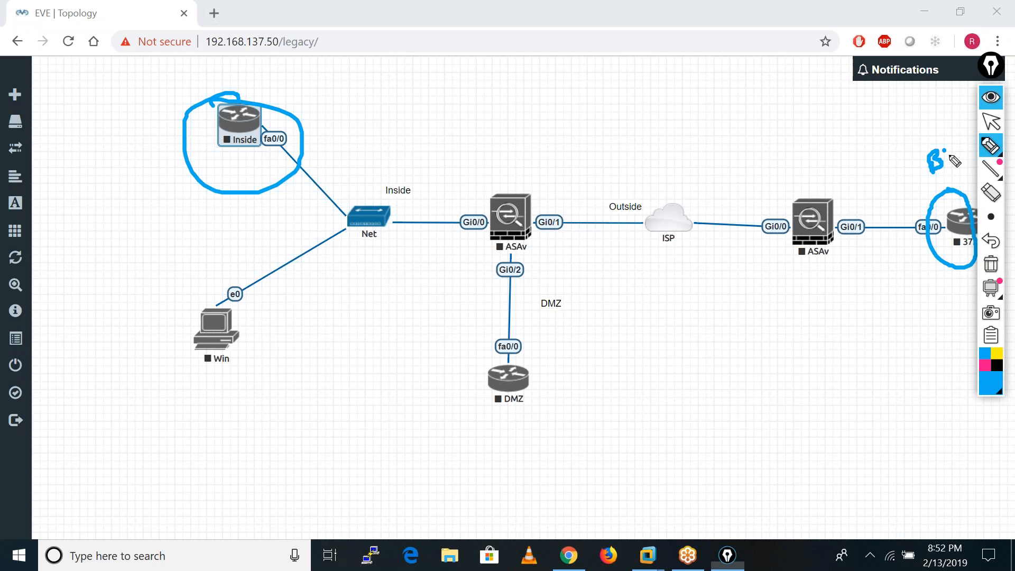
Finish handwriting the HO and BO office labels and draw a line from the Inside router toward the HO firewall.
mouse_move(501, 170)
left_mouse_down()
mouse_move(502, 182)
mouse_move(514, 173)
left_mouse_up()
left_click_drag(512, 167, 514, 180)
left_click_drag(524, 162, 530, 157)
mouse_move(273, 113)
left_mouse_down()
mouse_move(276, 98)
mouse_move(347, 130)
mouse_move(415, 185)
left_mouse_up()
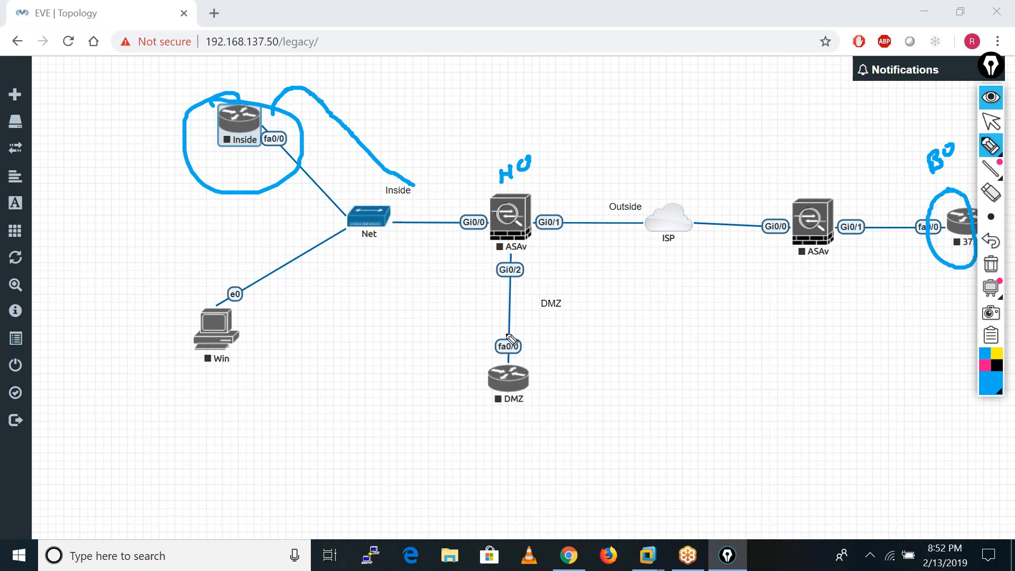
left_click(372, 303)
left_click(991, 124)
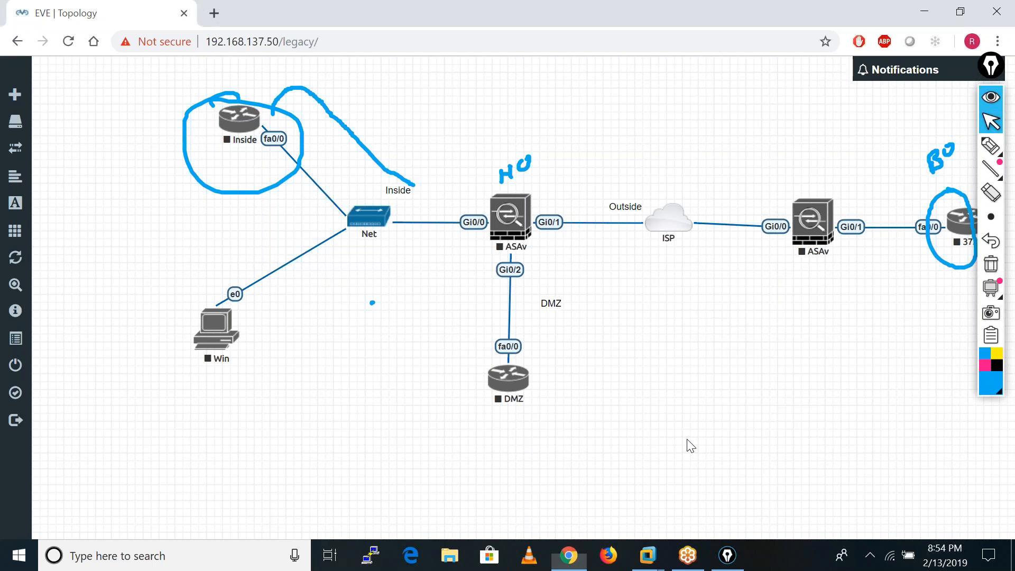
left_click(690, 444)
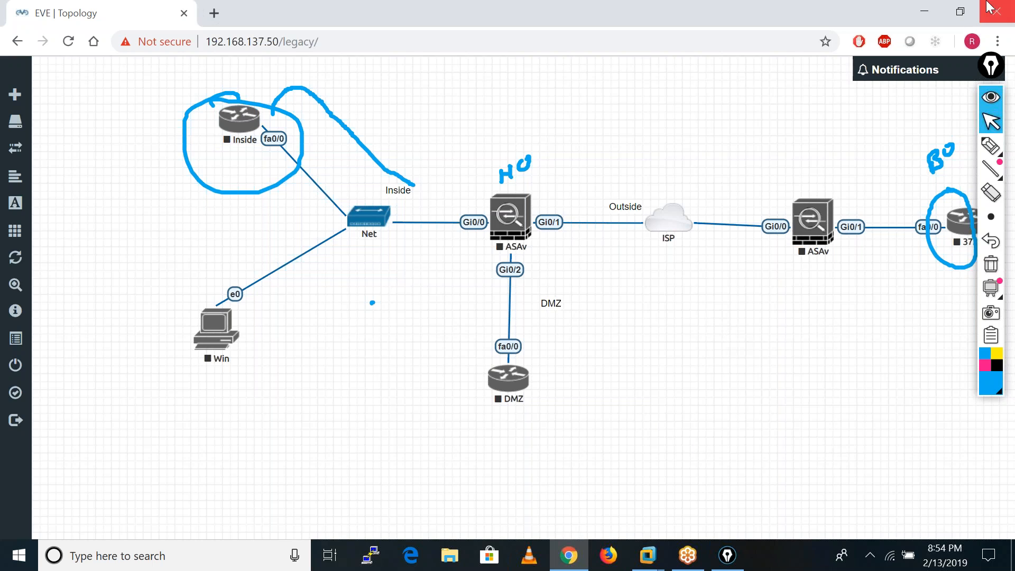
left_click(995, 34)
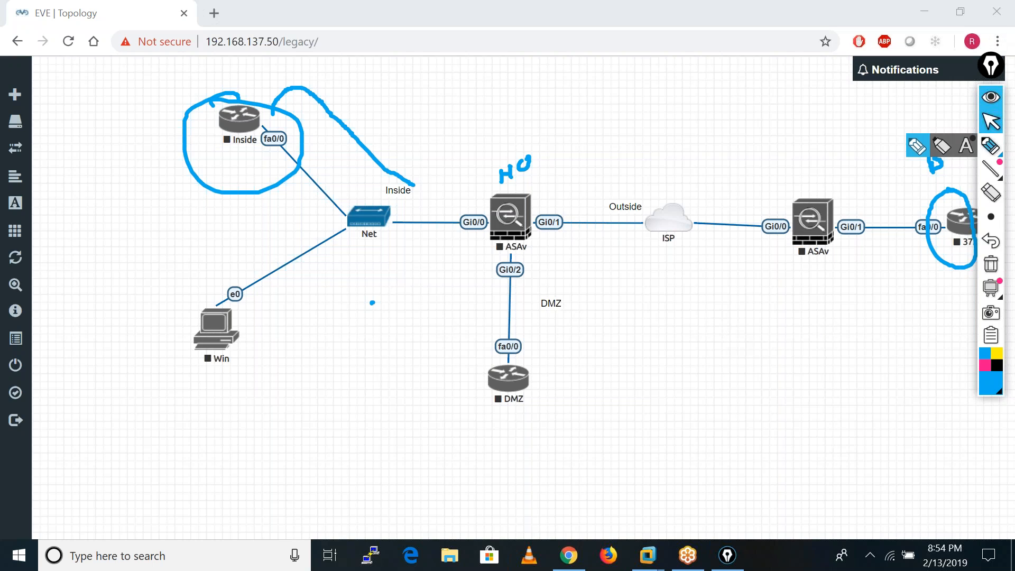
Handwrite the address 2.2.2.2 with the pen below the branch office router.
mouse_move(990, 147)
left_click(911, 145)
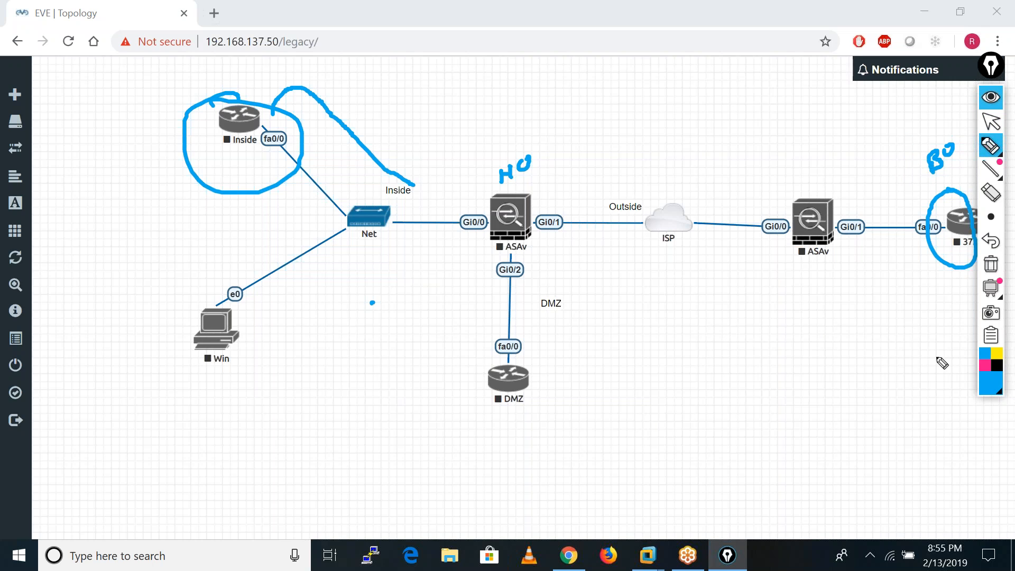
mouse_move(904, 315)
left_mouse_down()
mouse_move(912, 329)
mouse_move(975, 311)
left_mouse_up()
left_click(926, 318)
left_click(943, 318)
left_click(960, 305)
Handwrite a circled 1.1.1.1 with an arrow to 2.2.2.2 above the Inside router, and draw an arrow to the HO firewall.
mouse_move(146, 88)
left_mouse_down()
mouse_move(153, 106)
mouse_move(182, 100)
mouse_move(202, 77)
mouse_move(290, 78)
mouse_move(334, 66)
left_mouse_up()
left_click(160, 98)
left_click(173, 95)
left_click(186, 93)
mouse_move(245, 91)
left_mouse_down()
mouse_move(438, 199)
mouse_move(489, 214)
mouse_move(477, 227)
left_mouse_up()
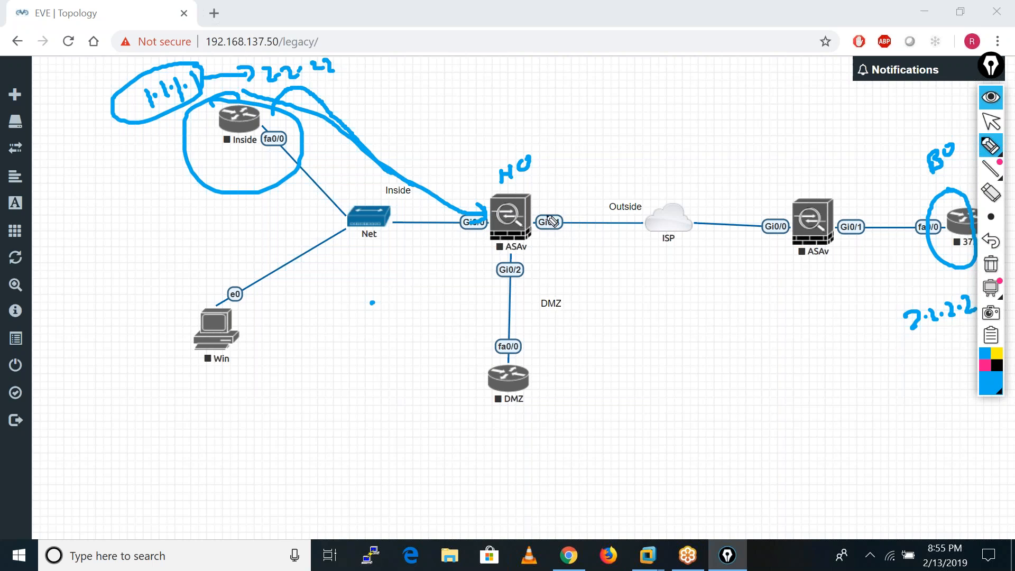
Circle the address pair, then draw the path from the HO firewall to the branch firewall with upward pointer arrows near both.
mouse_move(114, 74)
left_mouse_down()
mouse_move(398, 91)
mouse_move(256, 50)
mouse_move(113, 73)
left_mouse_up()
mouse_move(503, 210)
left_mouse_down()
mouse_move(727, 188)
mouse_move(791, 211)
mouse_move(811, 204)
mouse_move(825, 232)
mouse_move(829, 220)
left_mouse_up()
mouse_move(804, 180)
left_mouse_down()
mouse_move(811, 167)
mouse_move(839, 199)
mouse_move(846, 189)
left_mouse_up()
left_click_drag(840, 148, 870, 161)
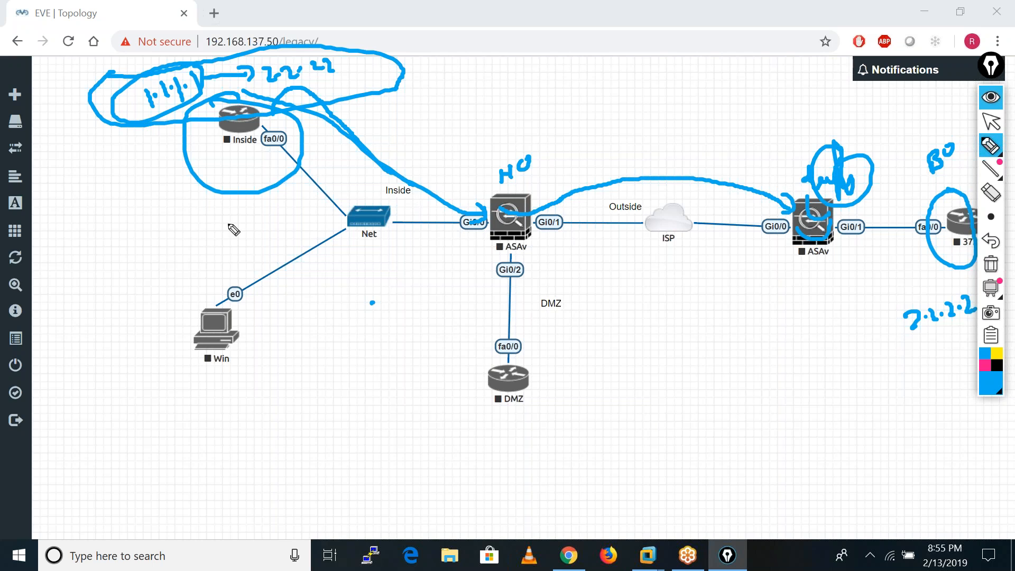
mouse_move(411, 424)
left_mouse_down()
mouse_move(430, 317)
mouse_move(458, 304)
mouse_move(453, 324)
left_mouse_up()
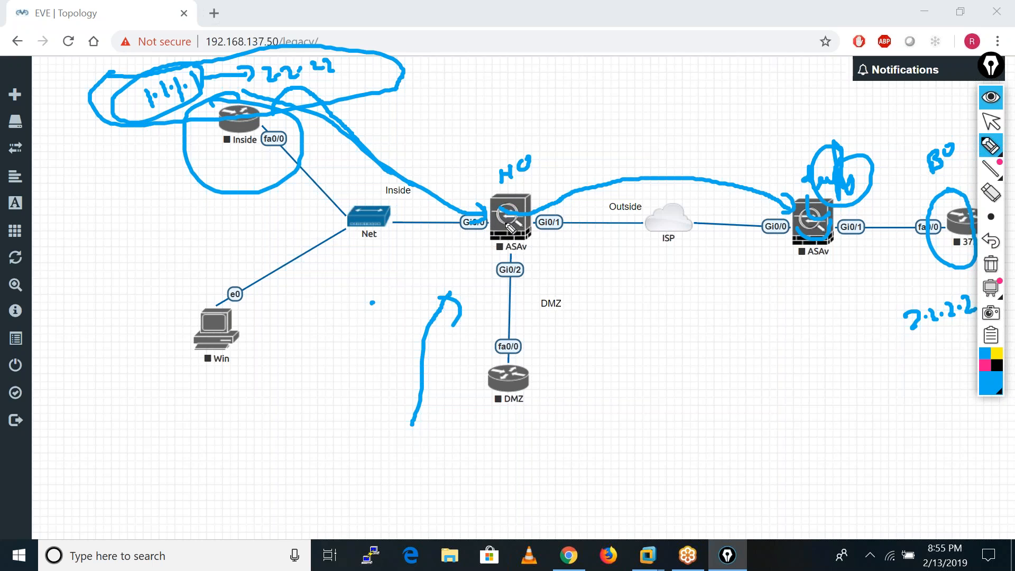
left_click_drag(815, 373, 840, 288)
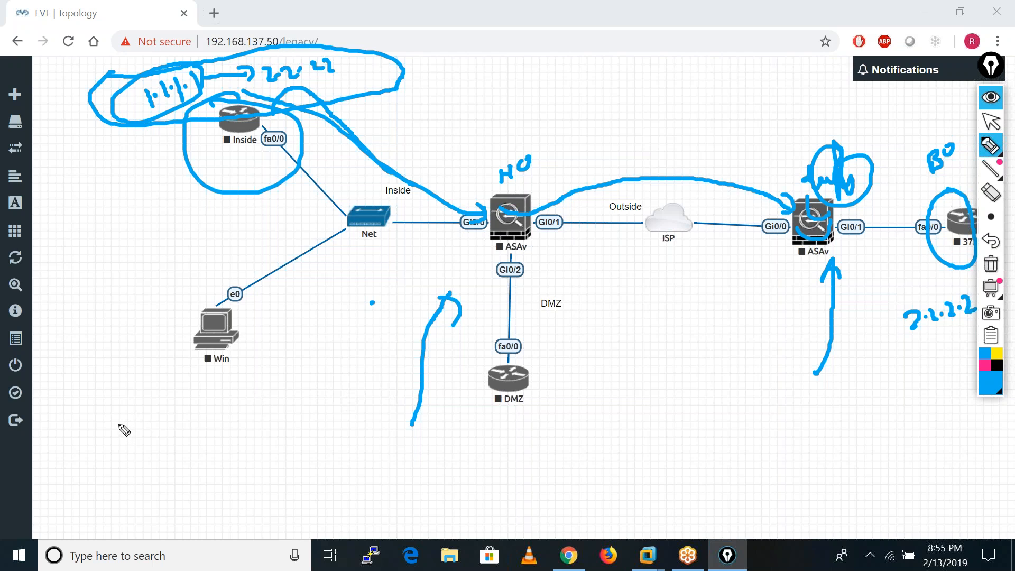
Handwrite a circled 3des note below the Win host and mark it and the branch firewall with arrows.
mouse_move(117, 419)
left_mouse_down()
mouse_move(133, 434)
mouse_move(154, 415)
mouse_move(176, 421)
mouse_move(185, 389)
mouse_move(196, 428)
mouse_move(158, 463)
left_mouse_up()
mouse_move(212, 502)
left_mouse_down()
mouse_move(197, 434)
mouse_move(217, 441)
left_mouse_up()
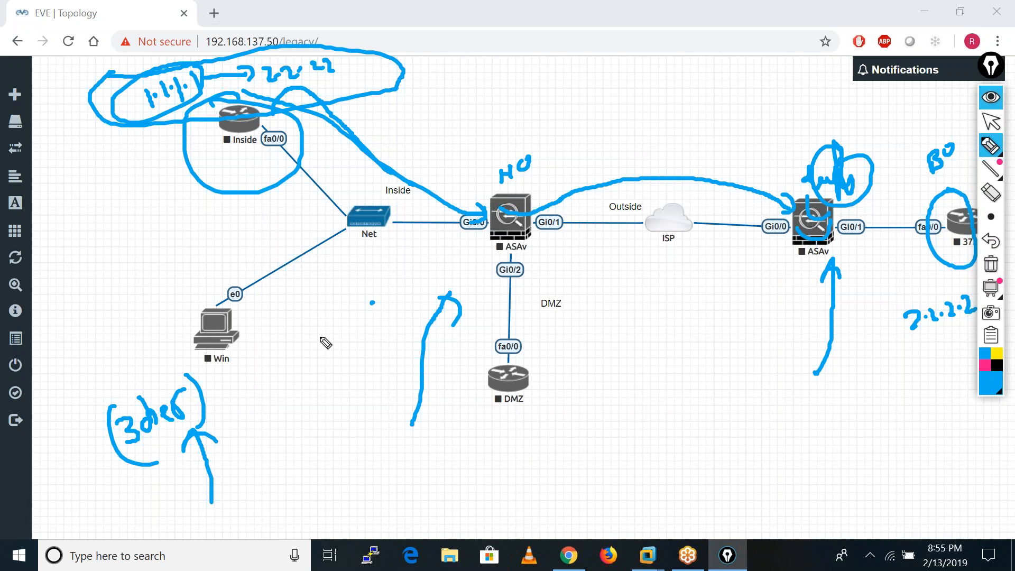
mouse_move(156, 368)
left_mouse_down()
mouse_move(103, 388)
mouse_move(157, 468)
mouse_move(145, 370)
left_mouse_up()
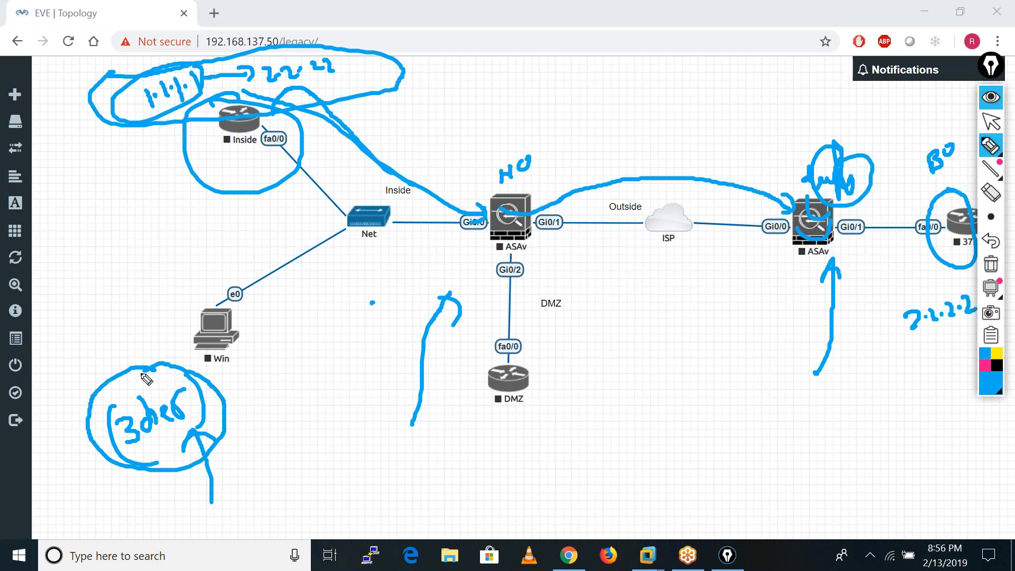
mouse_move(324, 453)
left_mouse_down()
mouse_move(254, 448)
mouse_move(260, 414)
left_mouse_up()
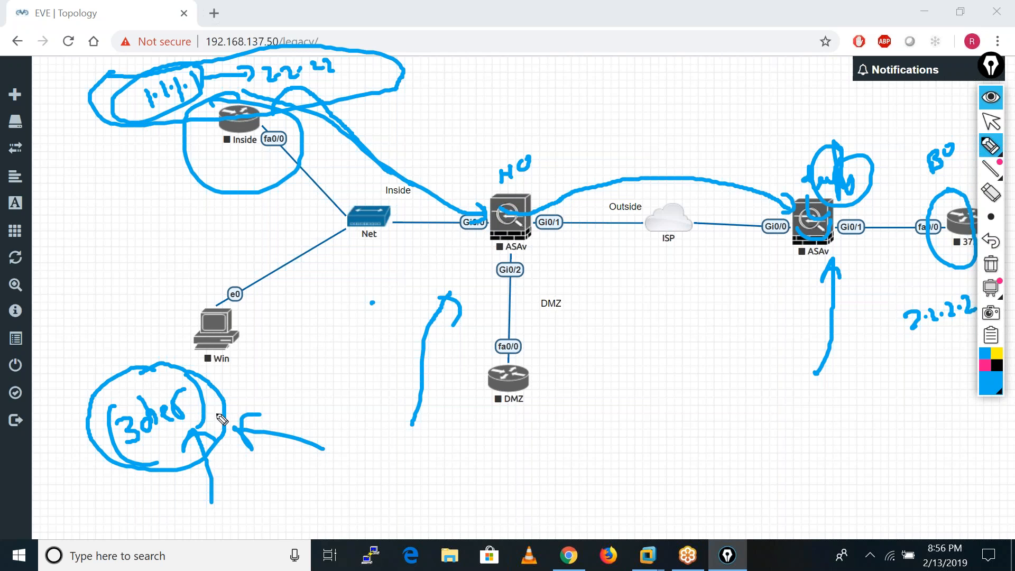
mouse_move(764, 436)
left_mouse_down()
mouse_move(783, 275)
mouse_move(796, 293)
left_mouse_up()
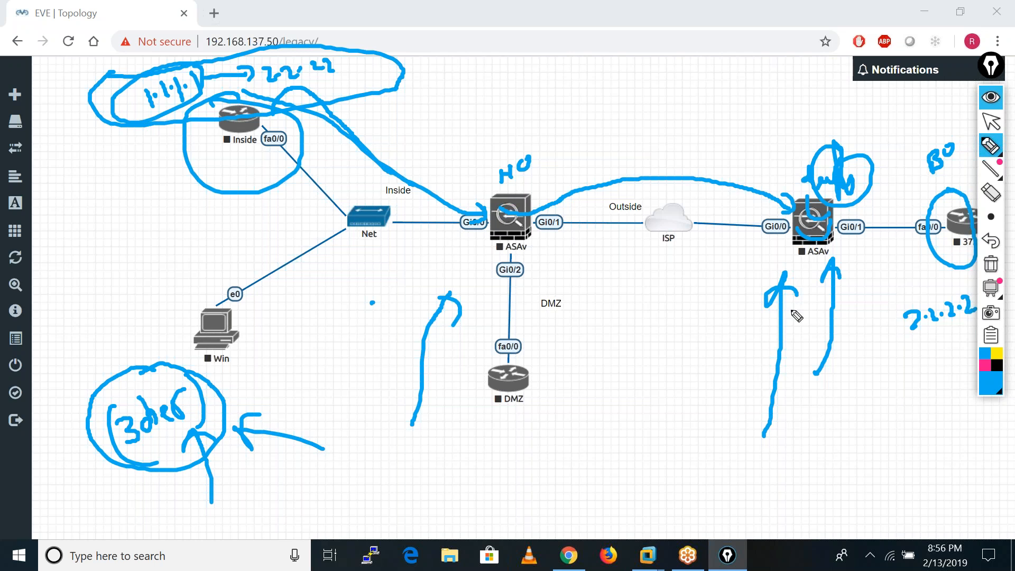
Handwrite (SKEYID)e below the DMZ router and draw two opposing arrows beside it.
left_click_drag(501, 450, 501, 450)
mouse_move(507, 447)
left_mouse_down()
mouse_move(507, 467)
mouse_move(528, 460)
left_mouse_up()
left_click_drag(530, 439, 555, 449)
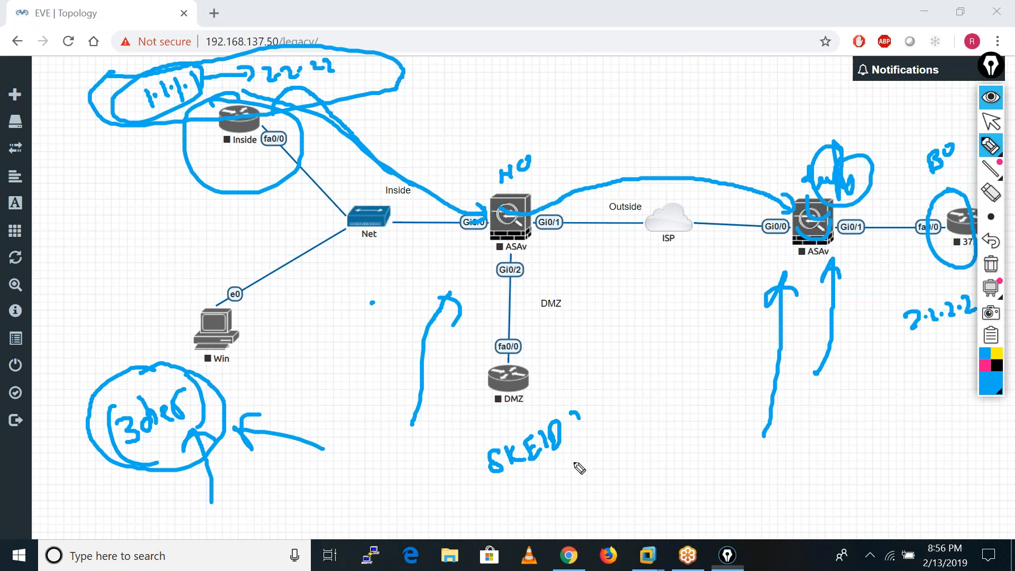
left_click_drag(571, 413, 568, 466)
left_click_drag(465, 457, 492, 499)
left_click_drag(593, 455, 626, 462)
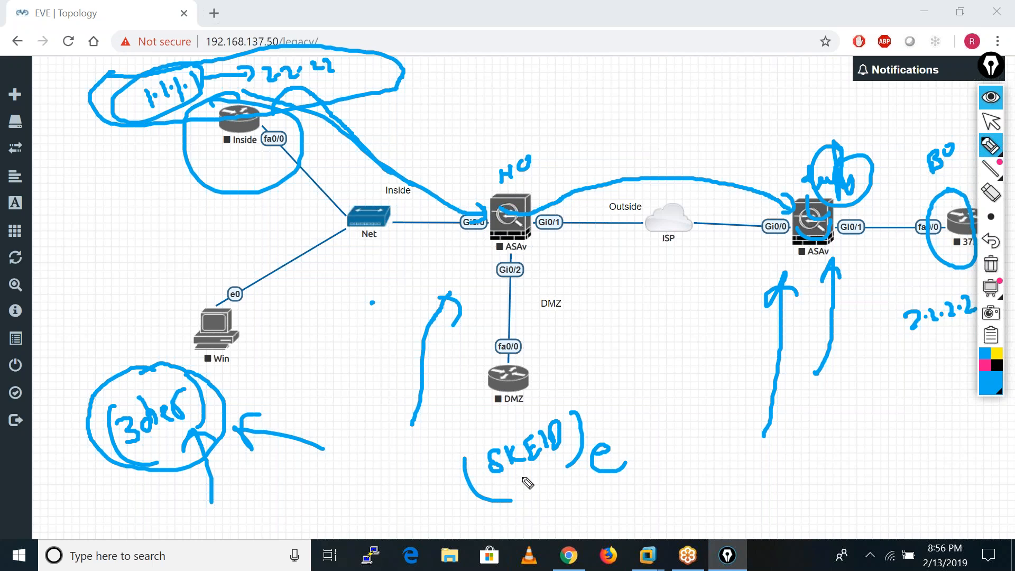
left_click_drag(455, 424, 467, 449)
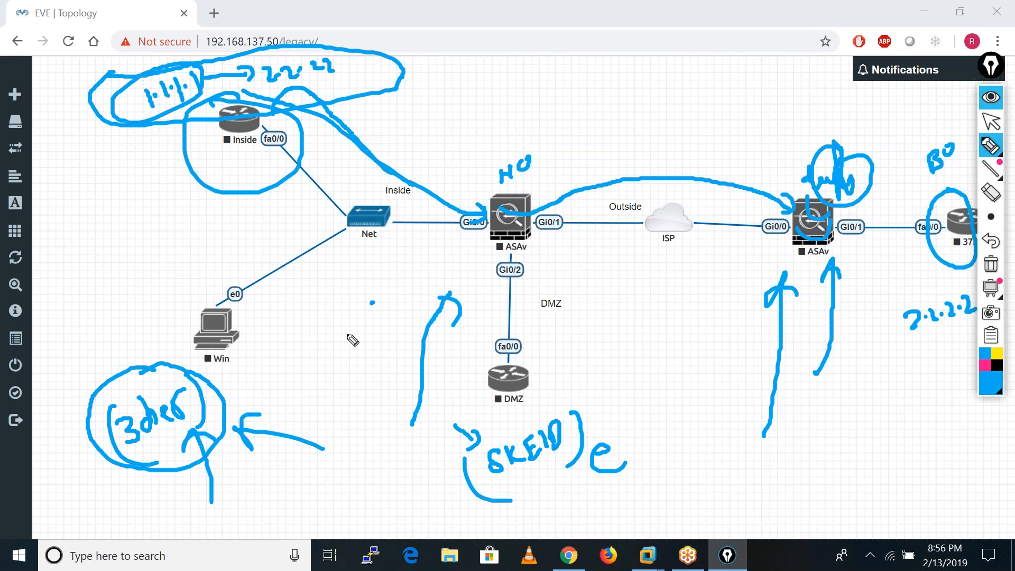
mouse_move(632, 366)
left_mouse_down()
mouse_move(709, 363)
mouse_move(698, 373)
left_mouse_up()
mouse_move(654, 410)
left_mouse_down()
mouse_move(671, 403)
mouse_move(657, 389)
left_mouse_up()
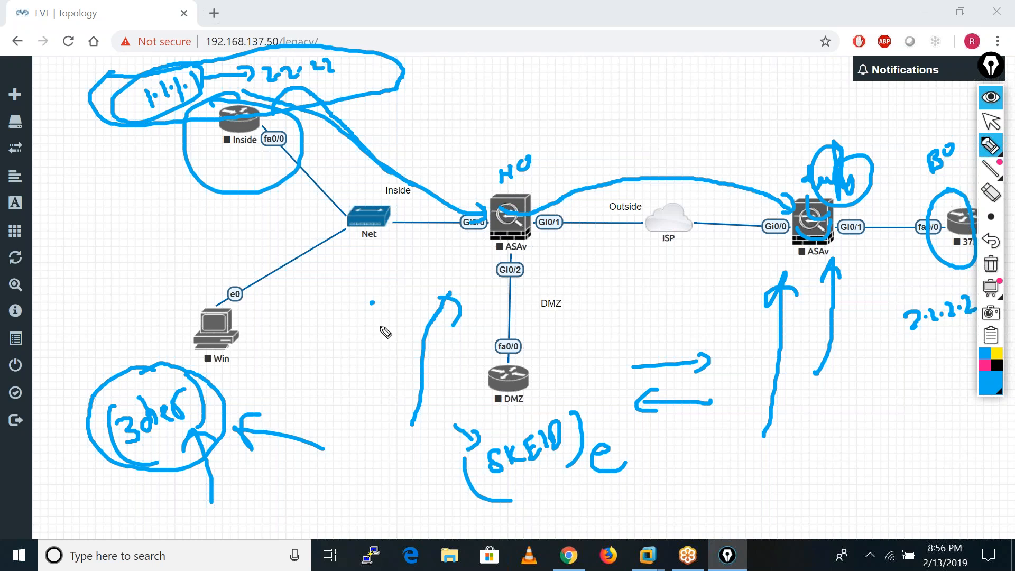
Correct the Y in the first key label and handwrite a bracketed (SKEYID)a beside it.
mouse_move(545, 460)
left_mouse_down()
mouse_move(536, 446)
mouse_move(552, 458)
left_mouse_up()
left_click(706, 464)
mouse_move(700, 467)
left_mouse_down()
mouse_move(692, 489)
mouse_move(736, 469)
mouse_move(731, 492)
left_mouse_up()
left_click_drag(750, 459, 775, 478)
left_click_drag(785, 440, 762, 488)
left_click_drag(690, 458, 708, 498)
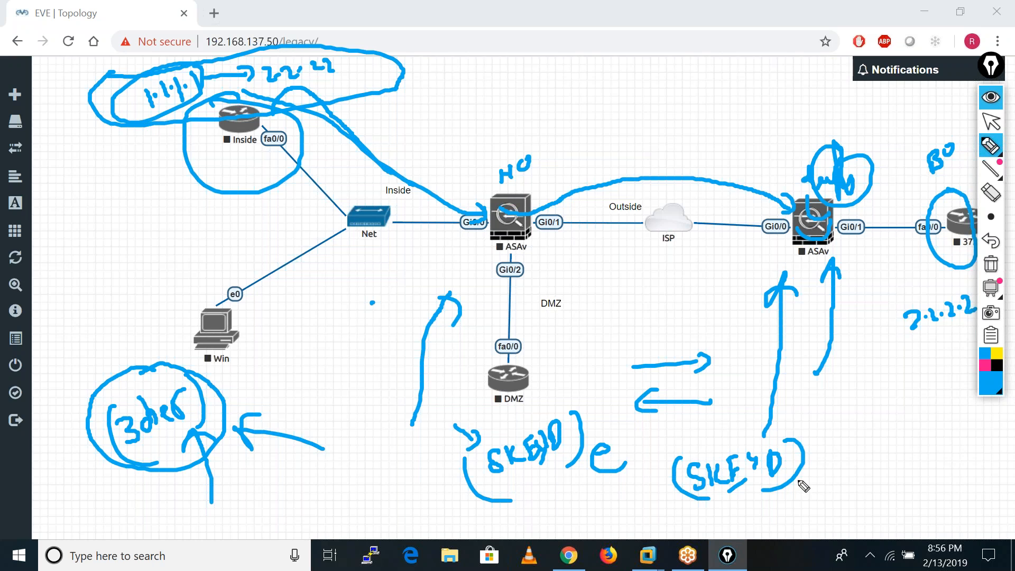
left_click_drag(826, 472, 829, 483)
left_click_drag(839, 433, 845, 476)
left_click_drag(673, 461, 677, 510)
Enclose the (SKEYID)e label in outer brackets and add pointer arrows above it and near the Win host.
left_click_drag(581, 389, 595, 467)
left_click_drag(449, 447, 494, 511)
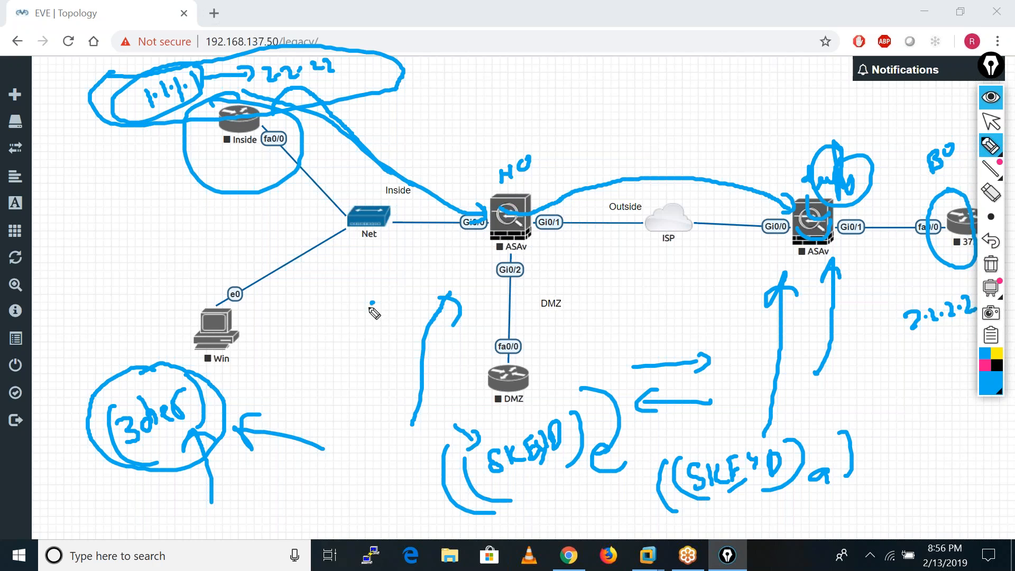
mouse_move(374, 299)
left_mouse_down()
mouse_move(344, 335)
mouse_move(361, 326)
left_mouse_up()
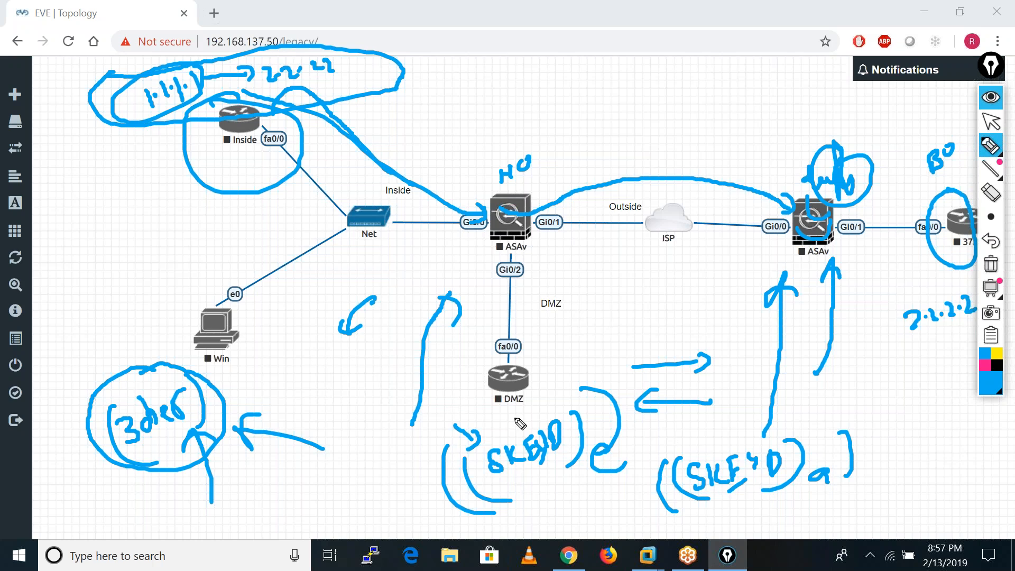
mouse_move(462, 394)
left_mouse_down()
mouse_move(491, 416)
mouse_move(469, 421)
left_mouse_up()
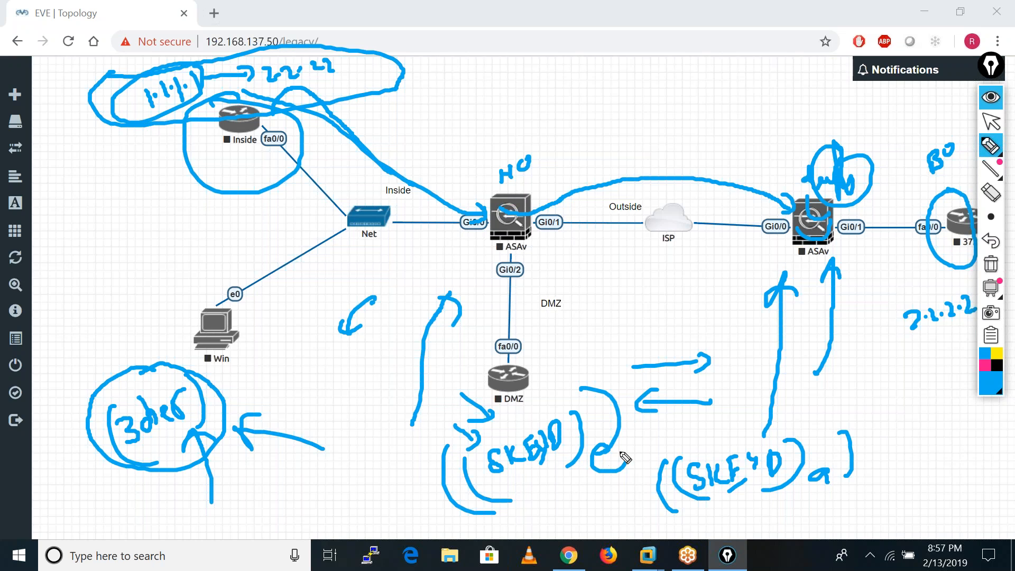
Clear all annotations and handwrite the bracketed subnet (10.1.1.0/24) between the Inside router and the HO firewall.
left_click(990, 264)
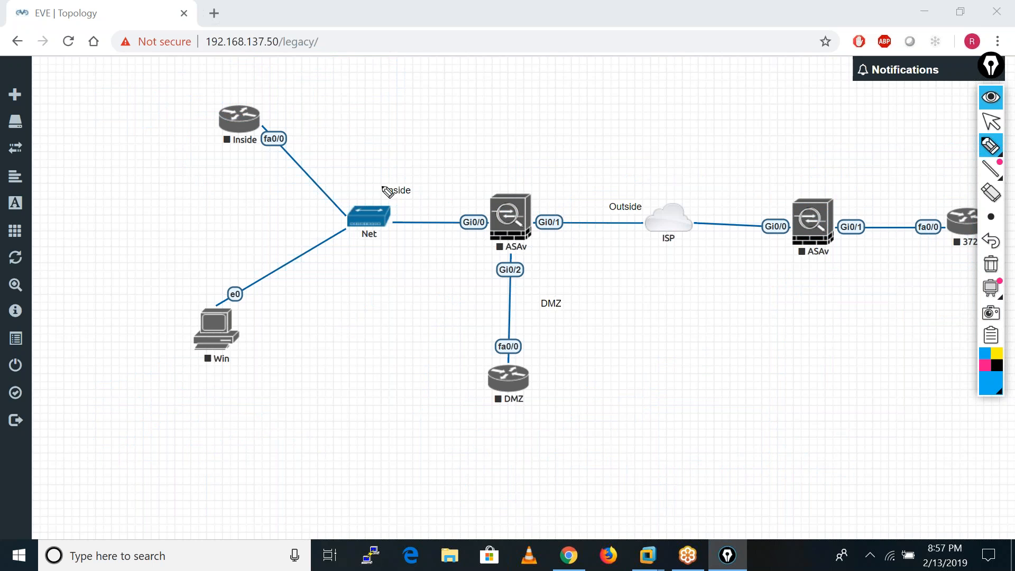
left_click_drag(286, 189, 291, 209)
left_click_drag(297, 193, 342, 197)
left_click(308, 192)
left_click(326, 182)
left_click(333, 167)
left_click(348, 173)
left_click_drag(359, 154, 362, 155)
mouse_move(369, 134)
left_mouse_down()
mouse_move(375, 180)
mouse_move(421, 167)
left_mouse_up()
left_click_drag(407, 136, 432, 153)
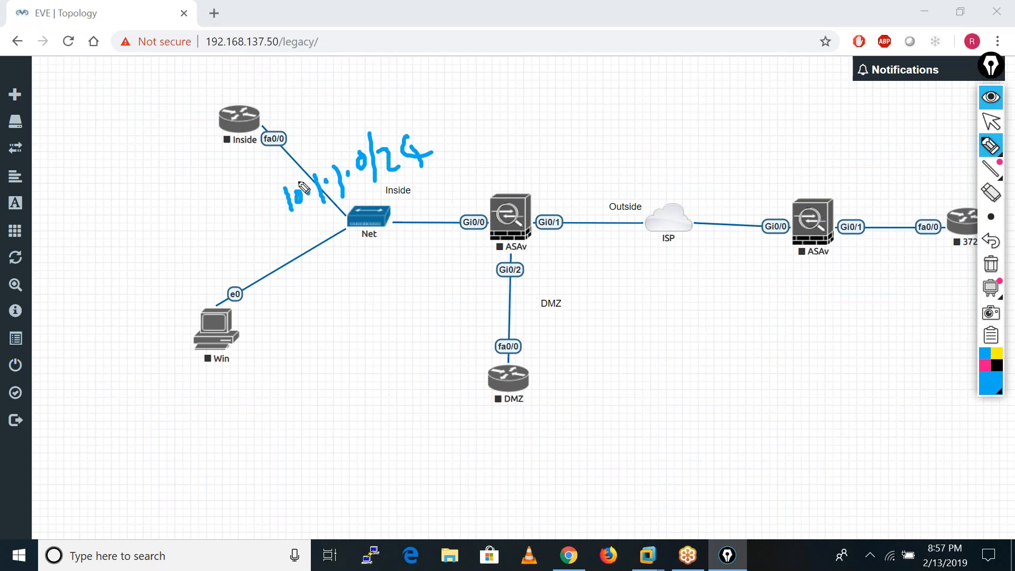
left_click_drag(266, 179, 315, 233)
left_click_drag(427, 117, 444, 169)
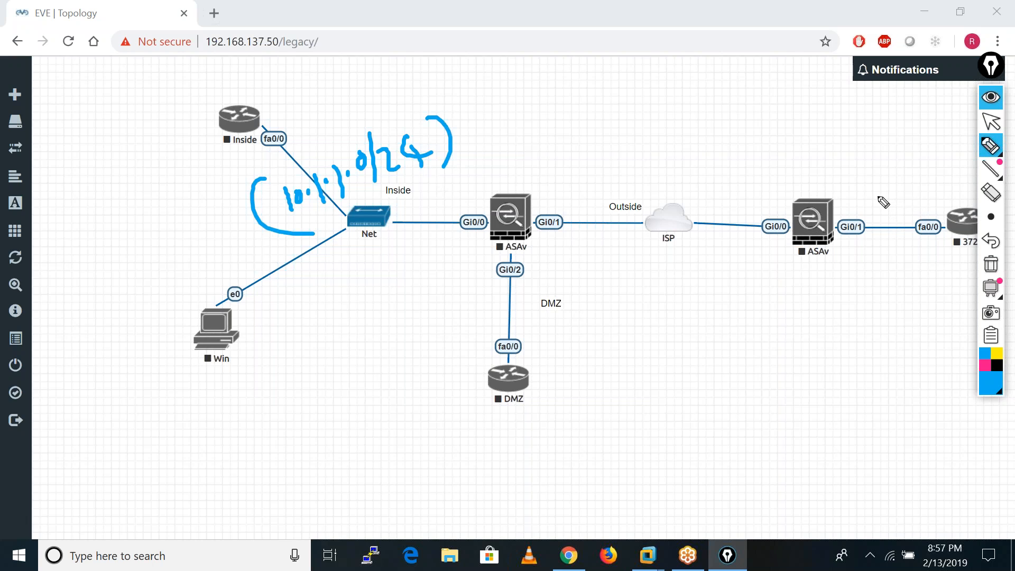
Handwrite the 10.3.3.0 subnet with its prefix above the link between the branch firewall and its router.
mouse_move(867, 182)
left_mouse_down()
mouse_move(868, 192)
mouse_move(878, 180)
mouse_move(925, 180)
mouse_move(941, 158)
mouse_move(947, 168)
left_mouse_up()
left_click(890, 181)
left_click(914, 171)
left_click(932, 163)
left_click_drag(956, 149, 963, 161)
left_click(981, 149)
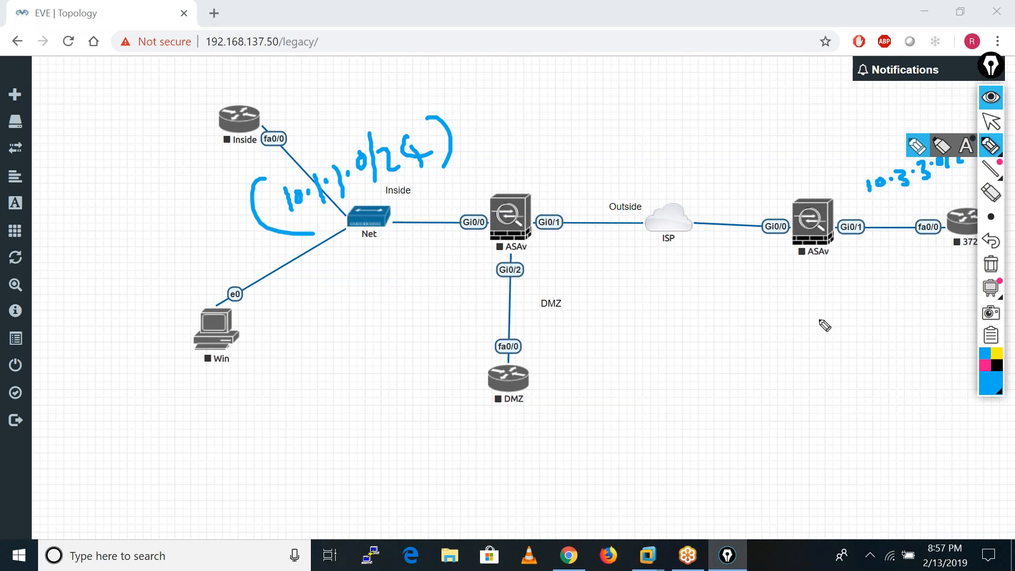
Handwrite the bracketed subnet (10.2.2.0/24) across the link between the HO firewall and the DMZ router.
left_click_drag(434, 330, 438, 352)
left_click_drag(450, 332, 489, 334)
left_click(459, 332)
left_click(490, 319)
left_click_drag(494, 314, 503, 325)
left_click(507, 317)
left_click_drag(516, 309, 525, 332)
left_click_drag(530, 315, 564, 330)
left_click_drag(548, 318, 550, 331)
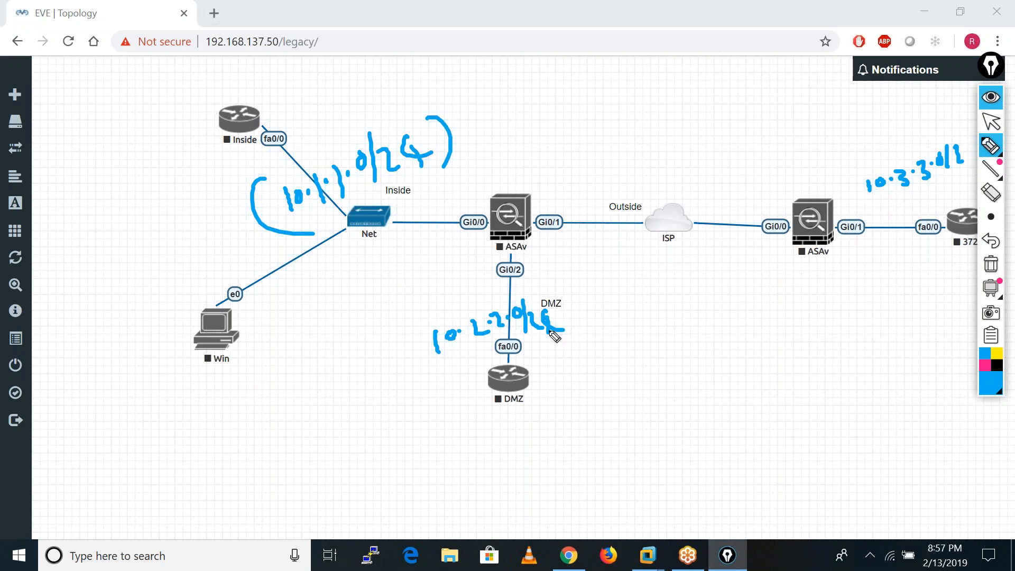
left_click_drag(553, 286, 562, 363)
left_click_drag(427, 324, 426, 377)
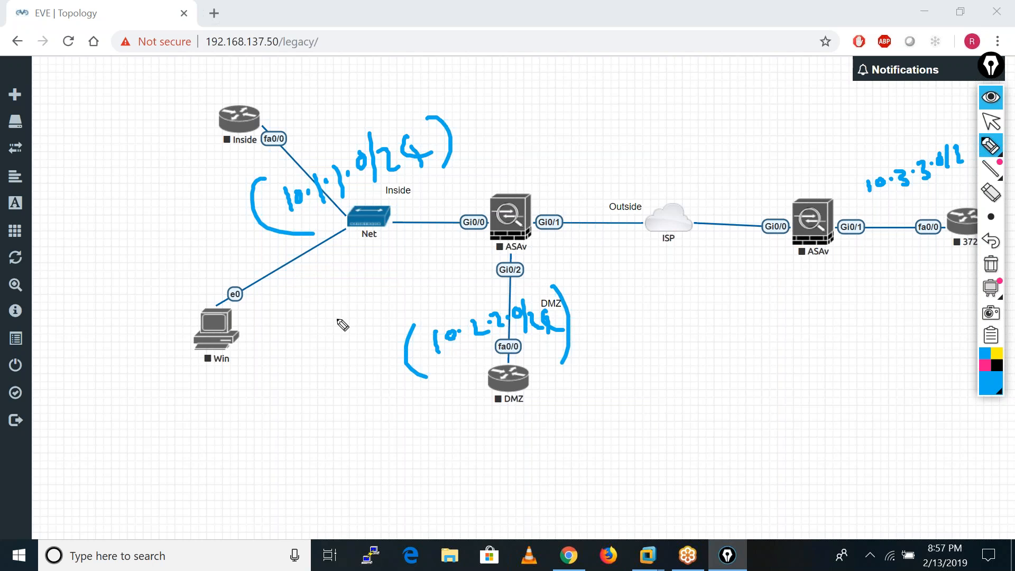
Circle the HO firewall, and bracket and tick the branch's 10.3.3.0 subnet.
mouse_move(520, 206)
left_mouse_down()
mouse_move(465, 197)
mouse_move(473, 179)
left_mouse_up()
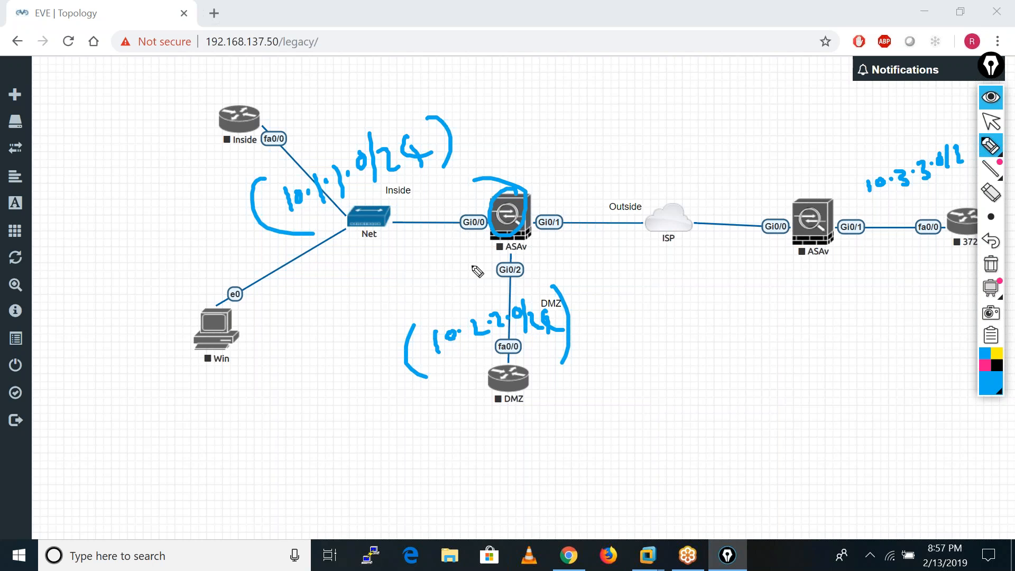
left_click_drag(863, 181, 875, 215)
left_click_drag(957, 135, 958, 186)
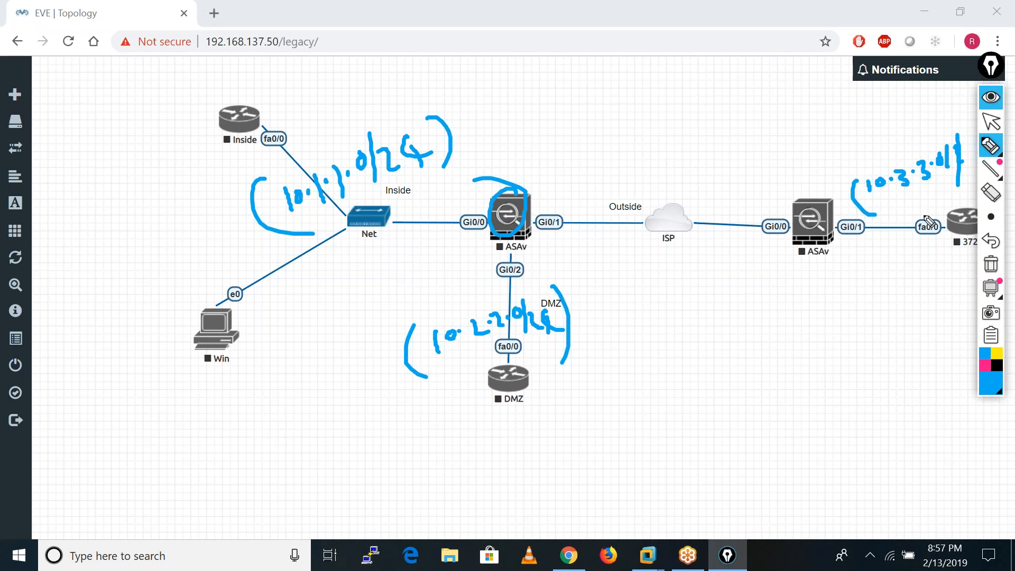
left_click_drag(946, 133, 961, 177)
mouse_move(893, 196)
left_mouse_down()
mouse_move(898, 214)
mouse_move(925, 199)
left_mouse_up()
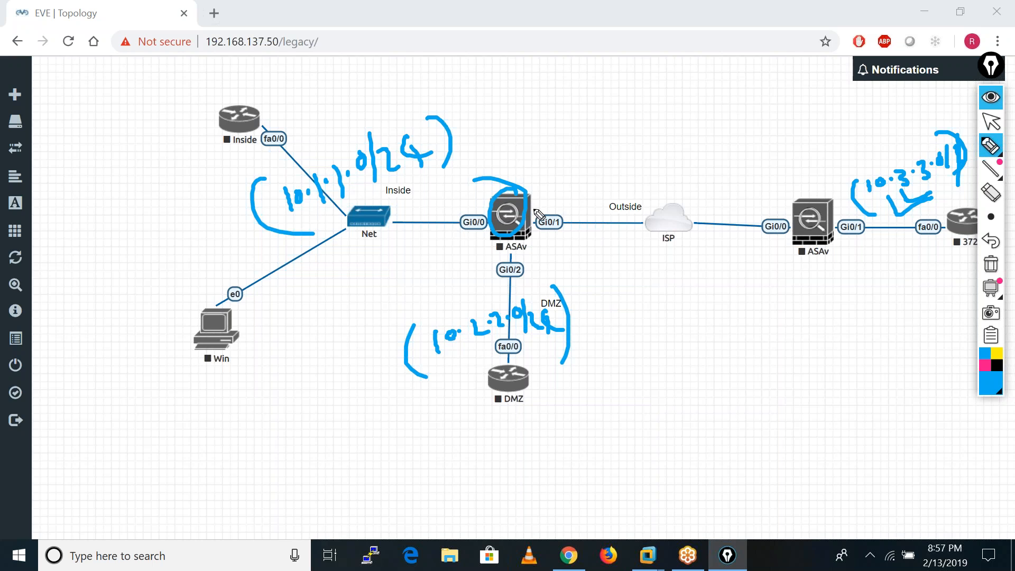
Draw a two-way arrow between the two firewalls and sketch a computer with a circled label above the ISP cloud.
mouse_move(533, 174)
left_mouse_down()
mouse_move(798, 185)
mouse_move(748, 196)
left_mouse_up()
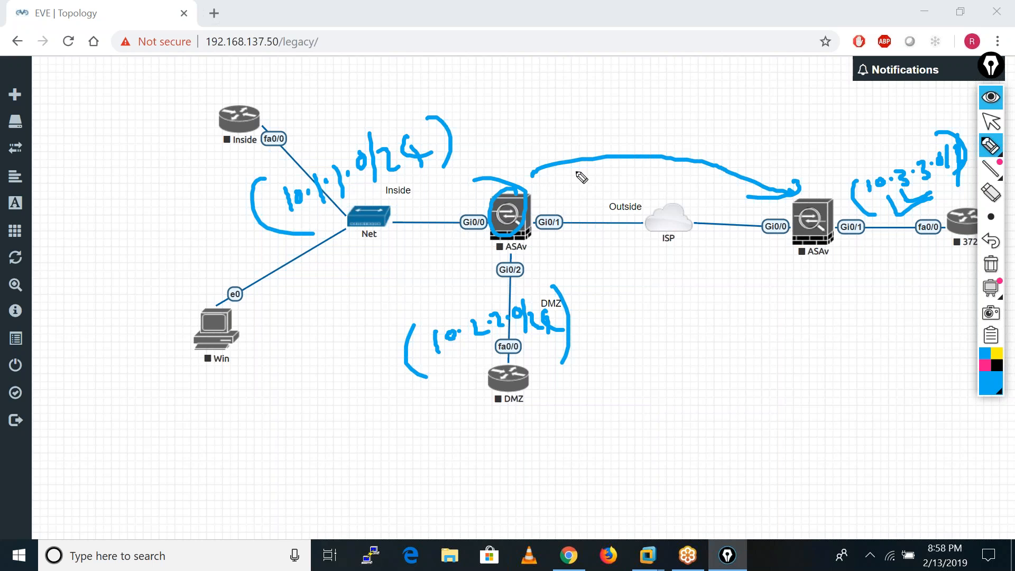
mouse_move(552, 178)
left_mouse_down()
mouse_move(536, 168)
mouse_move(547, 157)
left_mouse_up()
left_click_drag(668, 66, 672, 84)
mouse_move(669, 63)
left_mouse_down()
mouse_move(699, 58)
mouse_move(670, 79)
mouse_move(689, 92)
left_mouse_up()
mouse_move(725, 60)
left_mouse_down()
mouse_move(729, 75)
mouse_move(764, 65)
left_mouse_up()
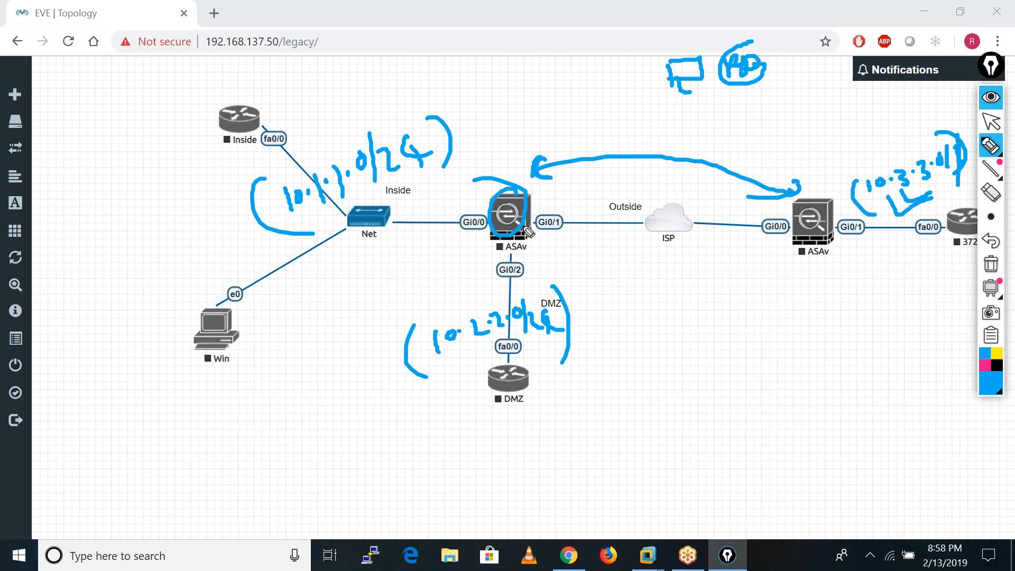
Draw the path from the inside subnet through the ISP to the sketched computer, and a two-way arrow between inside and branch subnets.
mouse_move(332, 199)
left_mouse_down()
mouse_move(352, 191)
mouse_move(521, 231)
mouse_move(658, 227)
mouse_move(697, 95)
mouse_move(710, 105)
left_mouse_up()
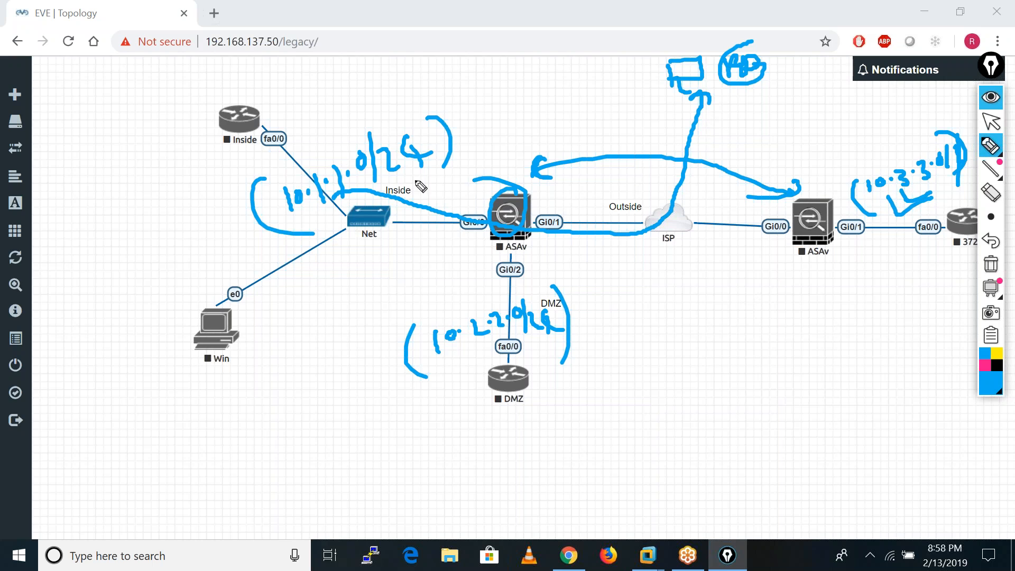
mouse_move(406, 182)
left_mouse_down()
mouse_move(713, 124)
mouse_move(860, 152)
mouse_move(859, 140)
left_mouse_up()
left_click_drag(461, 109, 495, 128)
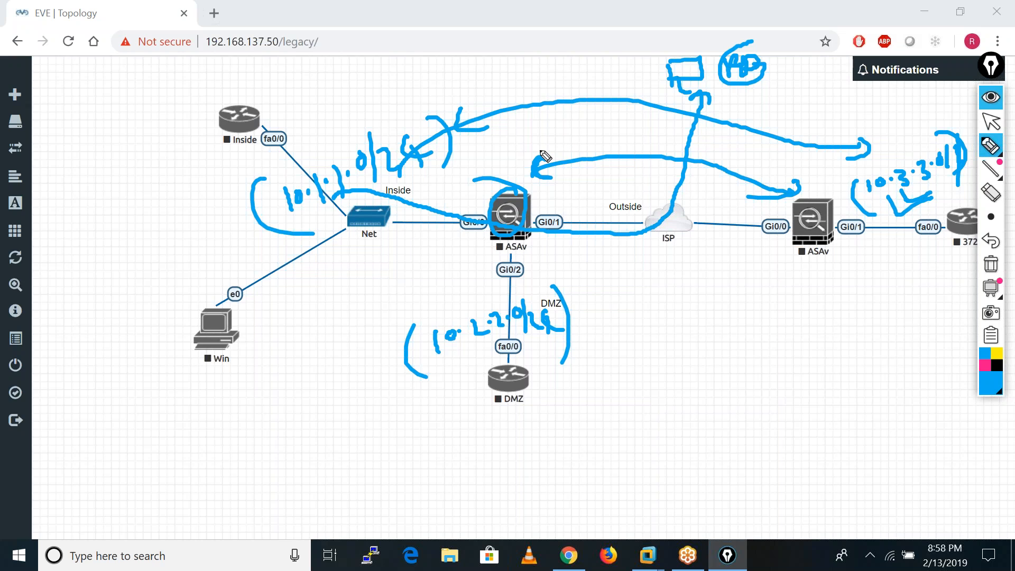
Handwrite (ACL) with an arrow to "crypto ACL or proxy ID" below the topology.
mouse_move(87, 460)
left_mouse_down()
mouse_move(94, 494)
mouse_move(170, 472)
mouse_move(178, 489)
left_mouse_up()
mouse_move(62, 464)
left_mouse_down()
mouse_move(59, 483)
mouse_move(122, 516)
left_mouse_up()
left_click_drag(191, 496, 252, 504)
mouse_move(325, 456)
left_mouse_down()
mouse_move(323, 474)
mouse_move(350, 458)
mouse_move(362, 475)
left_mouse_up()
left_click_drag(373, 446, 394, 464)
left_click_drag(385, 446, 468, 444)
left_click_drag(483, 423, 501, 437)
mouse_move(392, 480)
left_mouse_down()
mouse_move(403, 495)
mouse_move(422, 475)
left_mouse_up()
mouse_move(429, 526)
left_mouse_down()
mouse_move(443, 506)
mouse_move(492, 494)
mouse_move(535, 501)
left_mouse_up()
left_click_drag(544, 468, 547, 499)
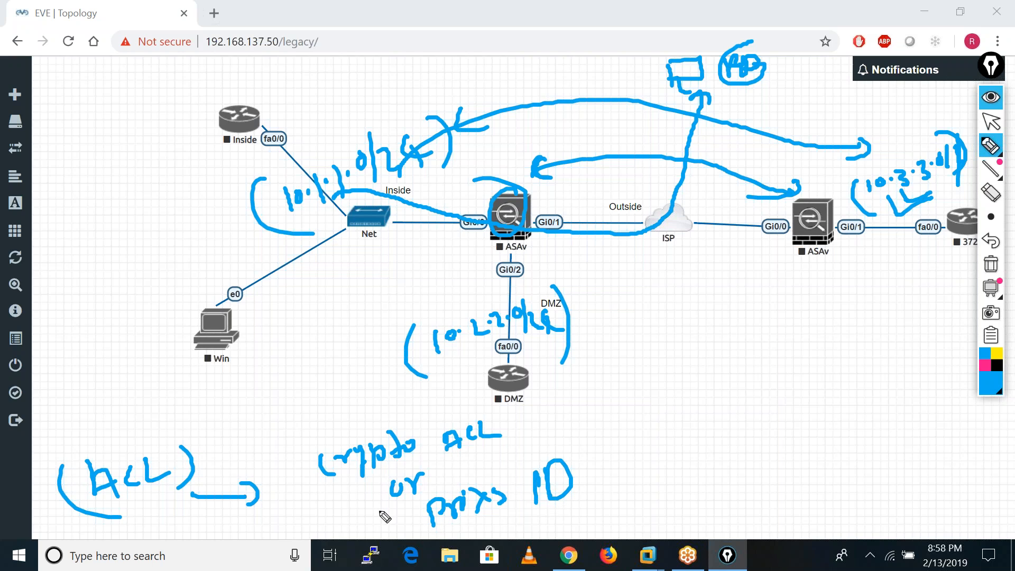
Mark "crypto ACL" with a check stroke, handwrite "or Traffic Selection" beside "proxy ID", and point an arrow at "proxy ID".
left_click_drag(339, 424, 412, 417)
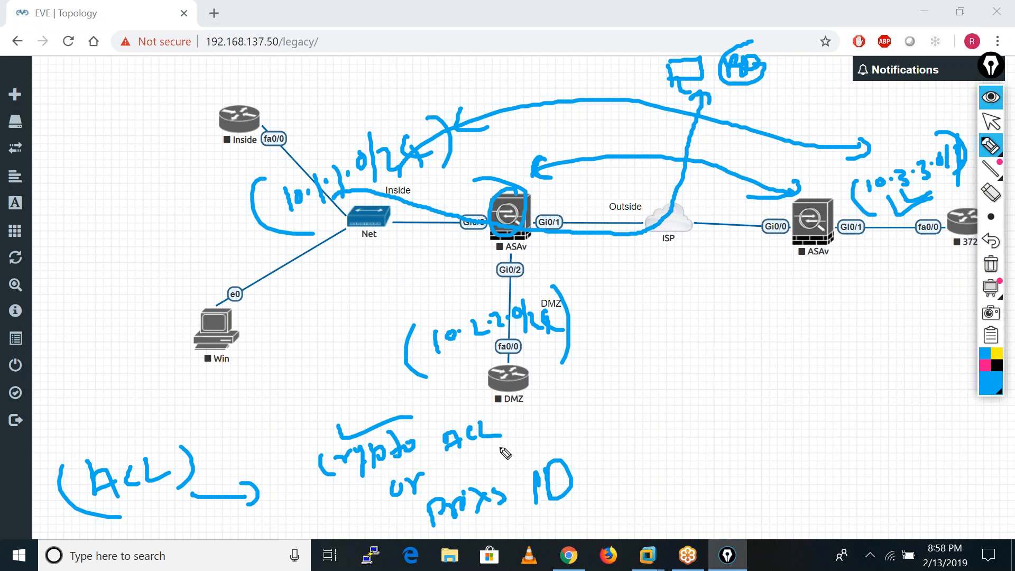
left_click_drag(620, 476, 617, 477)
left_click_drag(627, 469, 642, 490)
mouse_move(664, 450)
left_mouse_down()
mouse_move(680, 460)
mouse_move(720, 451)
mouse_move(759, 459)
mouse_move(816, 447)
mouse_move(839, 429)
mouse_move(866, 440)
mouse_move(862, 448)
left_mouse_up()
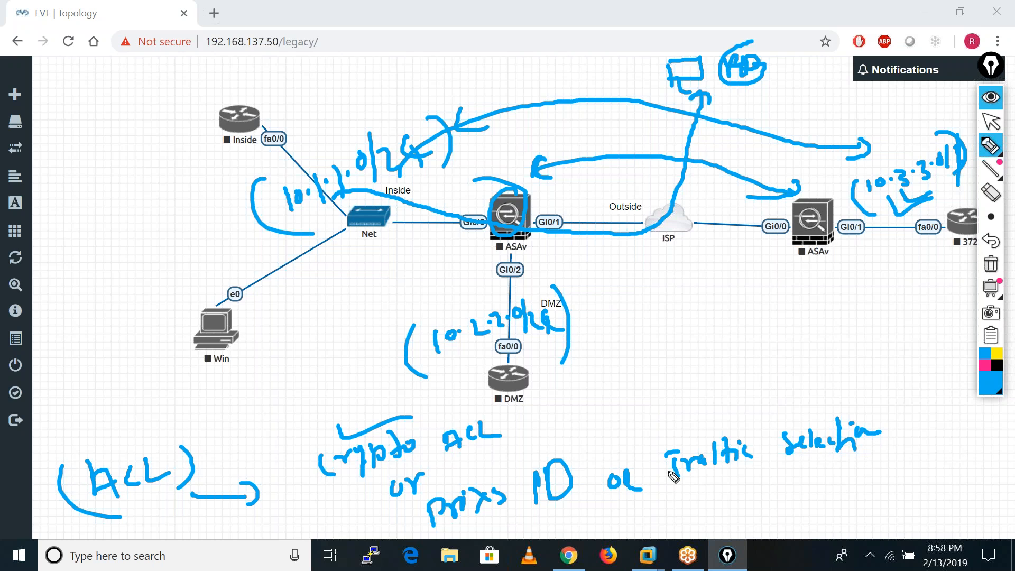
left_click_drag(549, 423, 525, 466)
left_click_drag(522, 444, 542, 458)
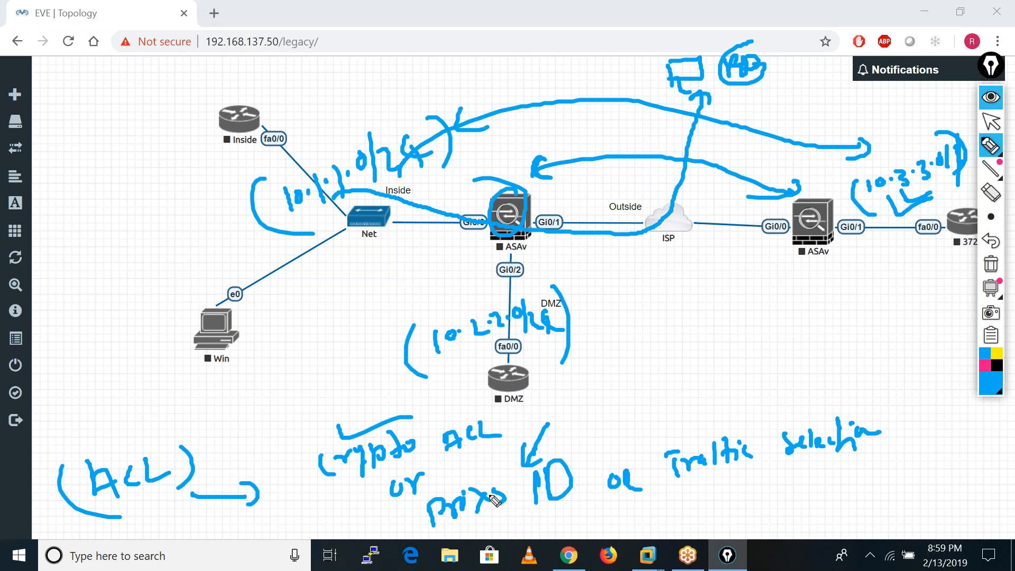
Clear all annotations and start both ASAv firewall nodes, the branch one first.
left_click(991, 266)
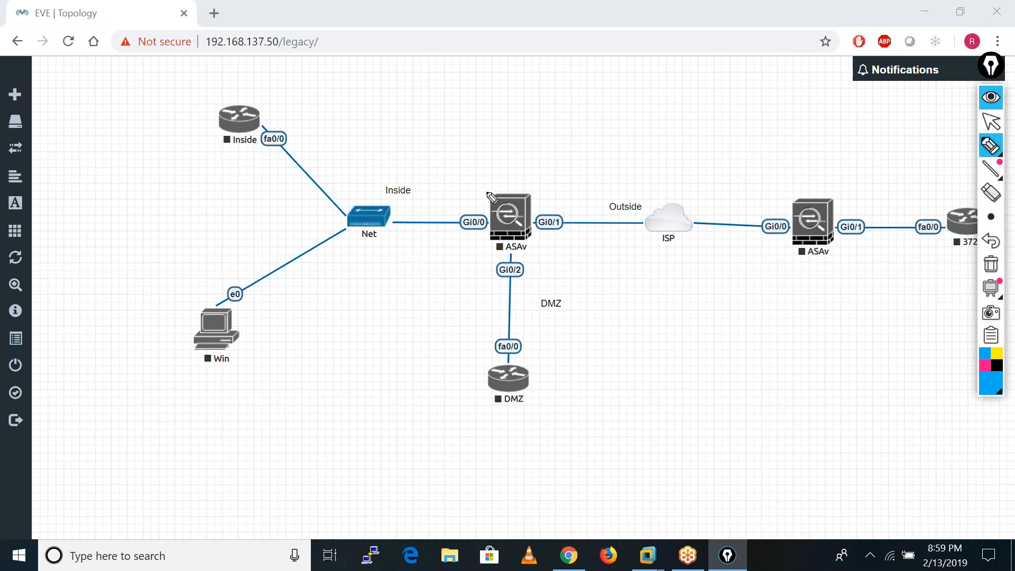
left_click(986, 124)
right_click(812, 228)
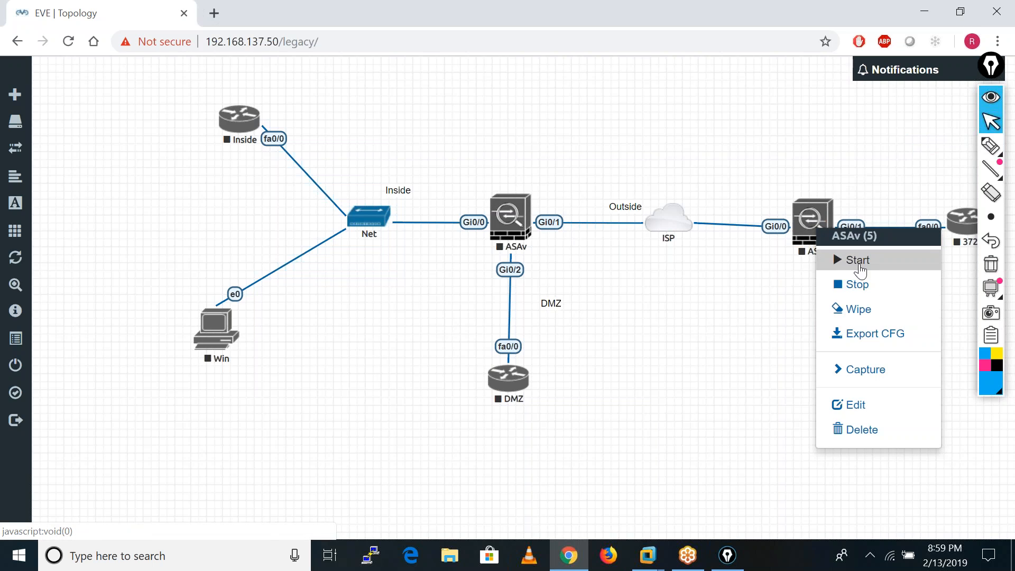
left_click(838, 258)
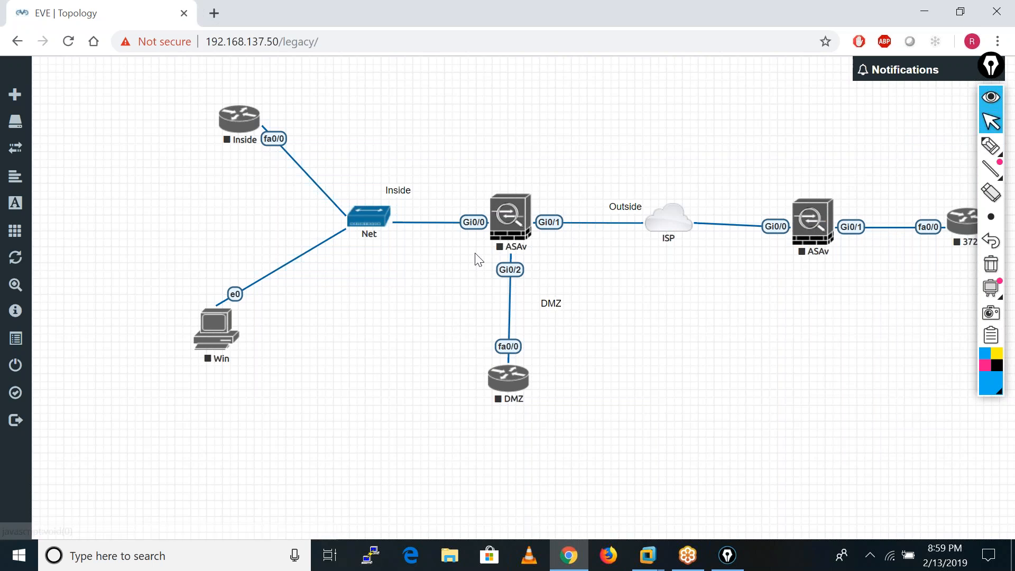
right_click(512, 212)
left_click(559, 243)
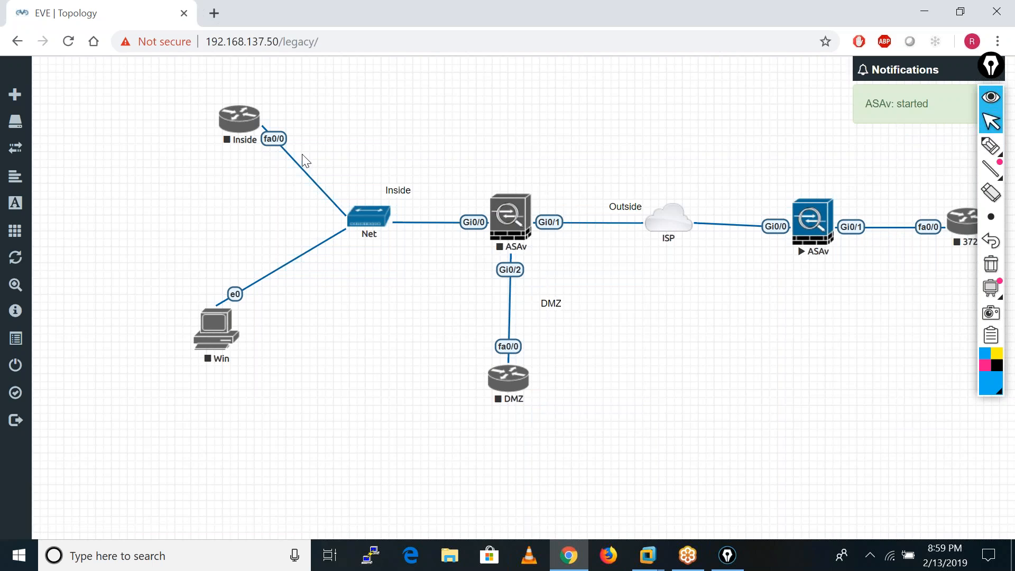
Start the Inside router and the branch's 3725 router.
right_click(240, 123)
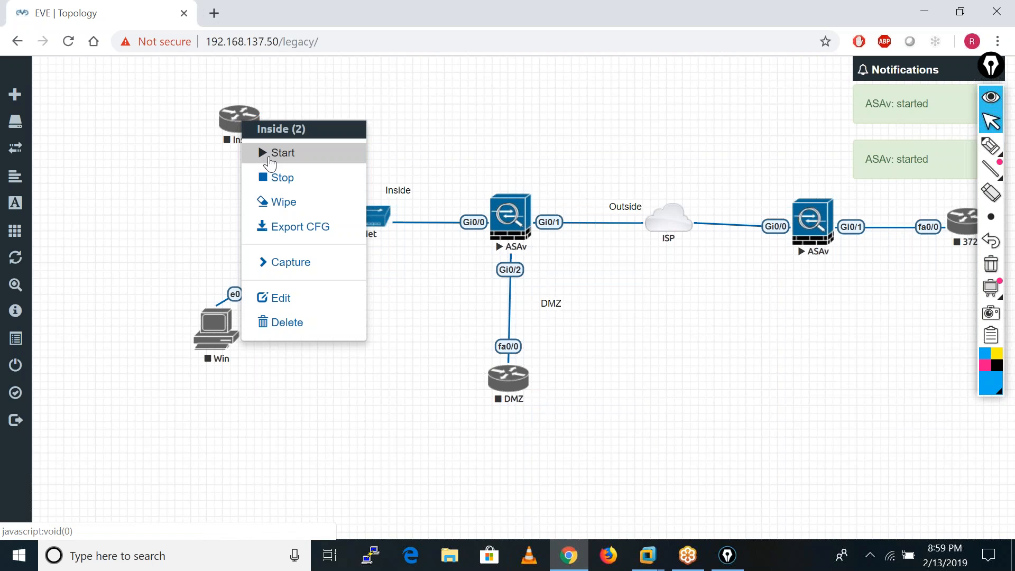
left_click(270, 159)
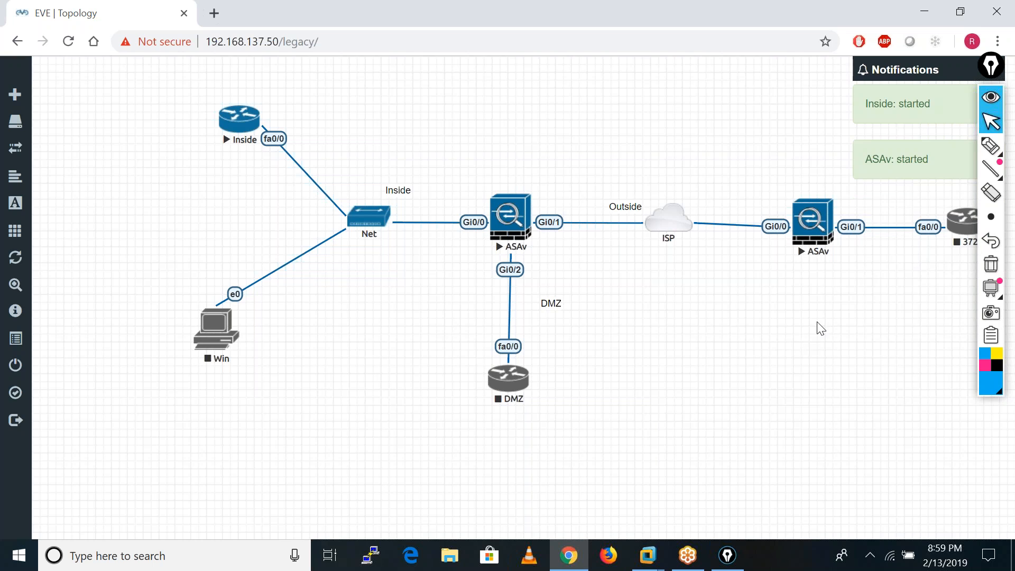
right_click(961, 226)
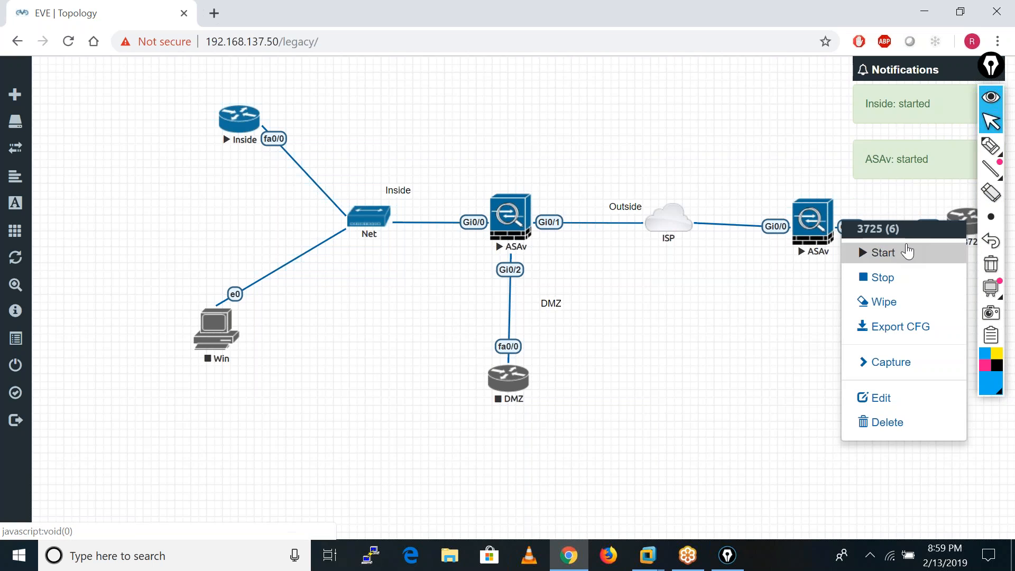
left_click(899, 258)
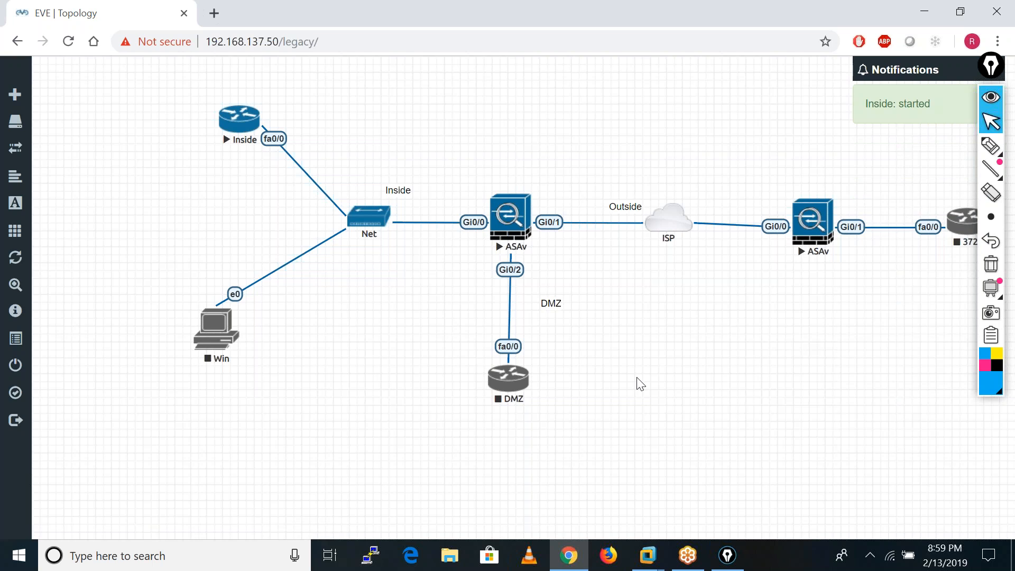
Dot both firewalls' outside interfaces and handwrite bracketed addresses, 192.168.1.250 for the HO ASAv and 192.168.1.100 for the branch ASAv.
left_click(990, 145)
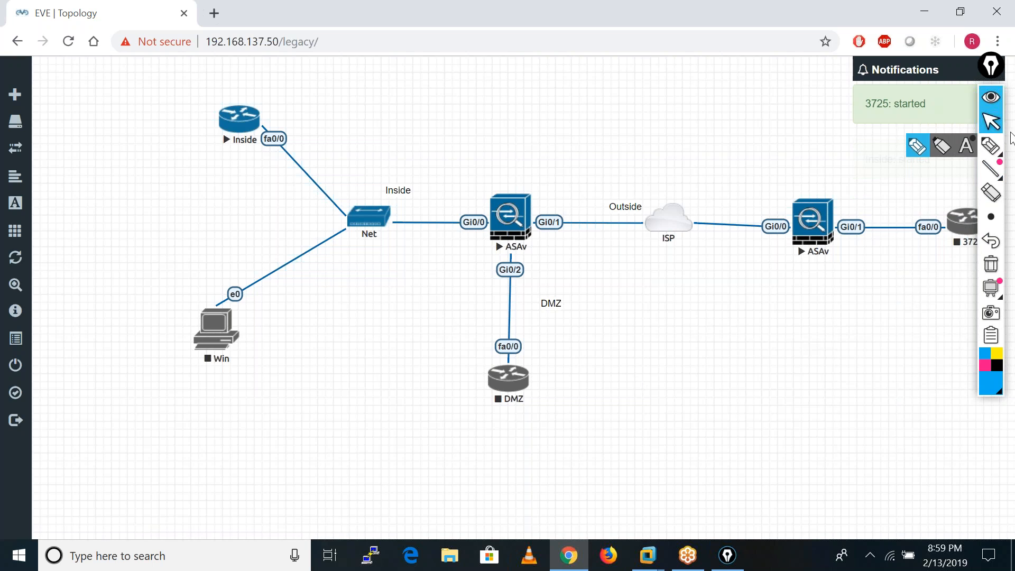
mouse_move(529, 214)
left_mouse_down()
mouse_move(573, 157)
mouse_move(594, 168)
mouse_move(666, 102)
mouse_move(660, 116)
left_mouse_up()
left_click(785, 216)
mouse_move(725, 189)
left_mouse_down()
mouse_move(741, 199)
mouse_move(777, 167)
mouse_move(787, 177)
mouse_move(804, 154)
mouse_move(852, 139)
mouse_move(846, 133)
left_mouse_up()
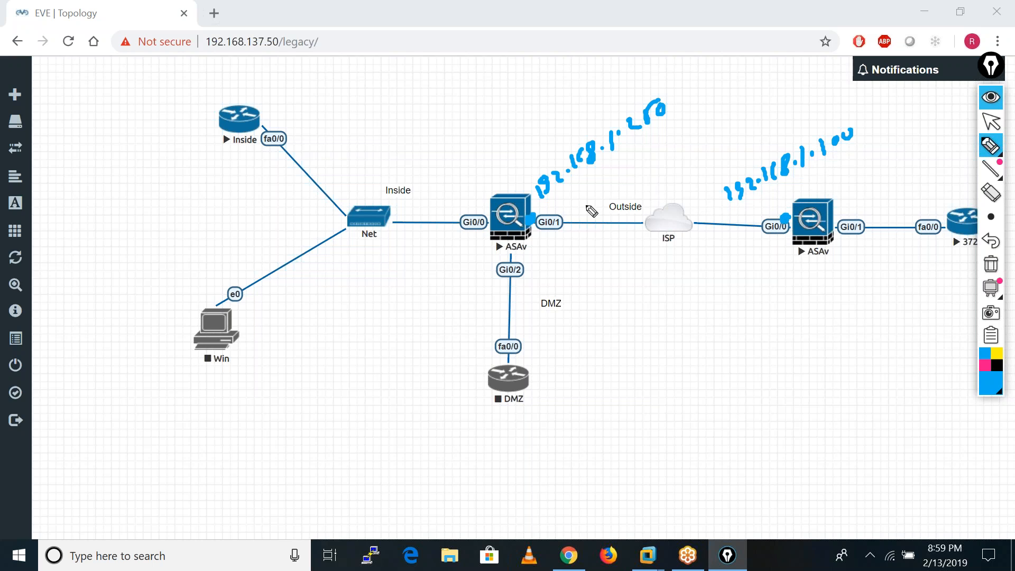
left_click_drag(666, 91, 668, 132)
left_click_drag(533, 176, 528, 203)
left_click_drag(721, 180, 759, 199)
left_click_drag(864, 115, 863, 149)
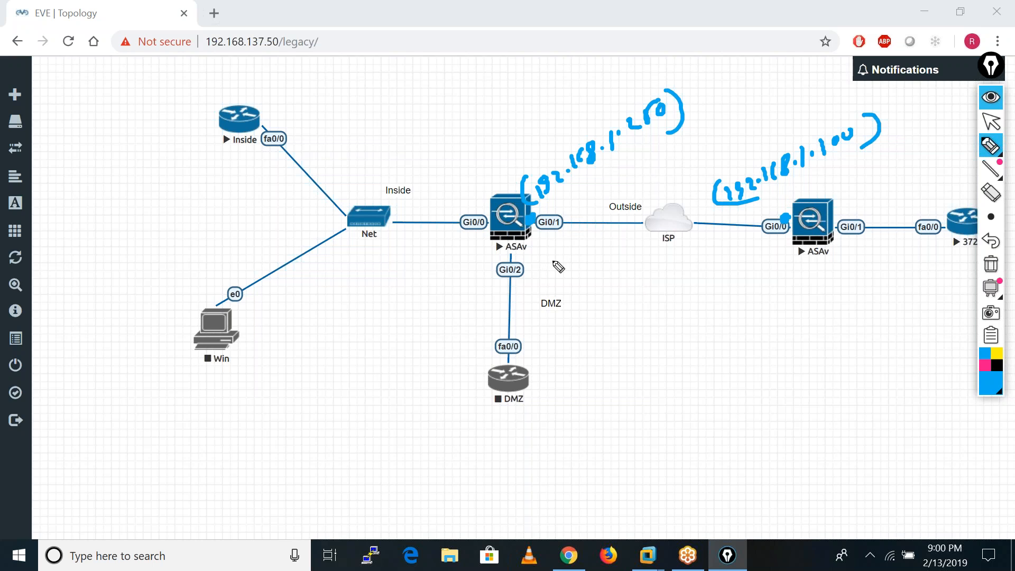
Underline both outside interfaces and handwrite 100.1.1.1 below the HO one and 192.168.1.20 below the branch one.
left_click_drag(539, 248, 590, 237)
left_click_drag(746, 256, 788, 245)
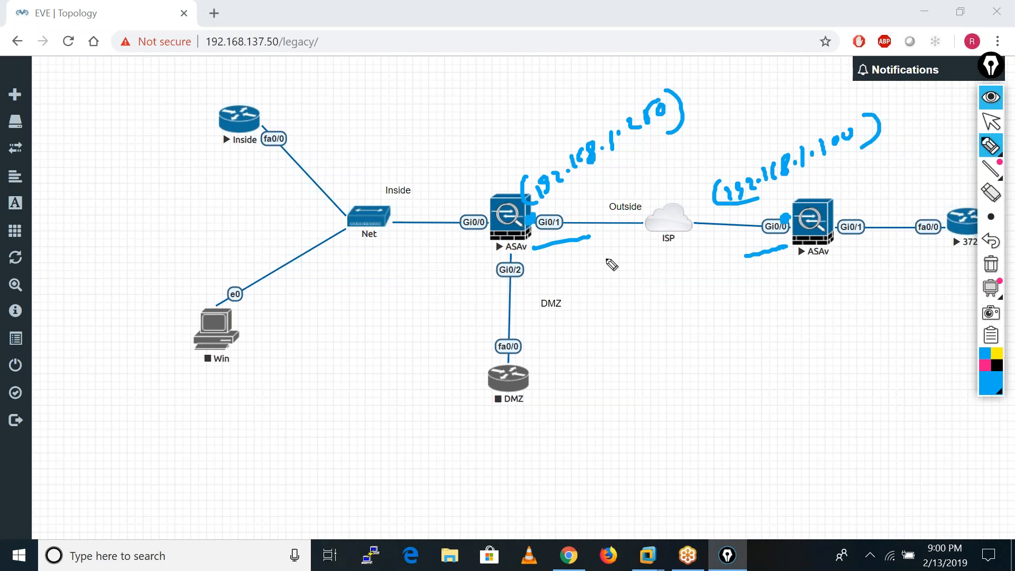
left_click_drag(543, 255, 618, 248)
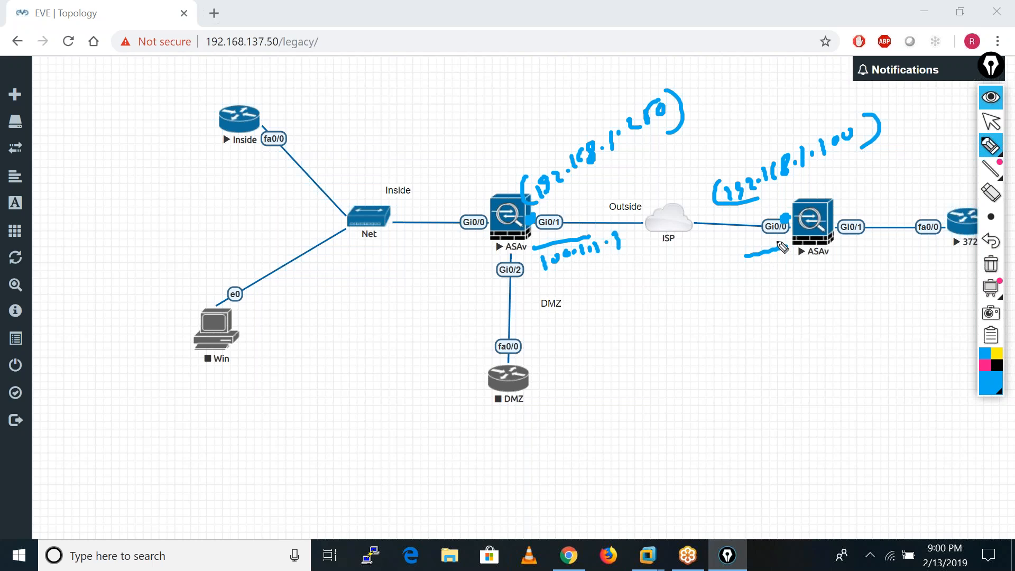
left_click_drag(741, 281, 745, 292)
mouse_move(750, 279)
left_mouse_down()
mouse_move(755, 293)
mouse_move(820, 272)
mouse_move(832, 278)
mouse_move(819, 272)
left_mouse_up()
mouse_move(826, 264)
left_mouse_down()
mouse_move(825, 275)
mouse_move(856, 273)
mouse_move(864, 262)
left_mouse_up()
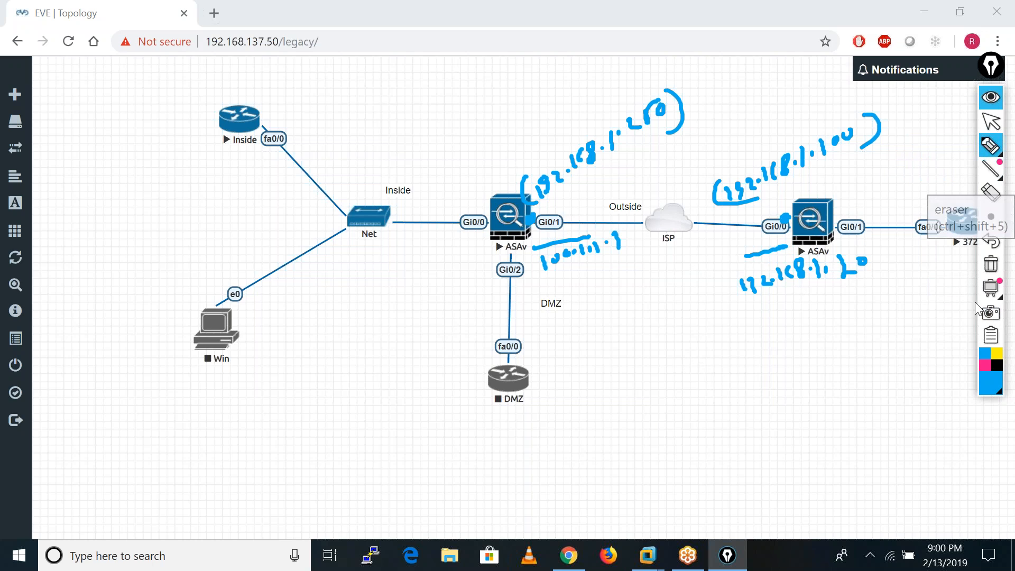
Clear the annotations and handwrite an underlined Step I, "Policies Phase I", and an underlined Step II, "ACLs".
left_click(993, 269)
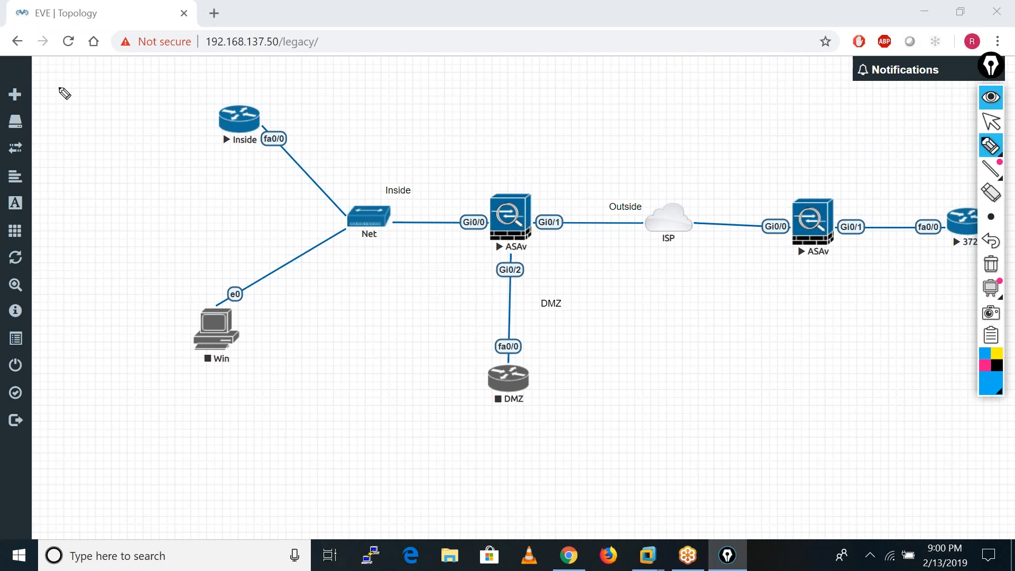
mouse_move(68, 88)
left_mouse_down()
mouse_move(66, 97)
mouse_move(99, 86)
mouse_move(136, 95)
mouse_move(140, 109)
left_mouse_up()
left_click_drag(69, 115, 143, 117)
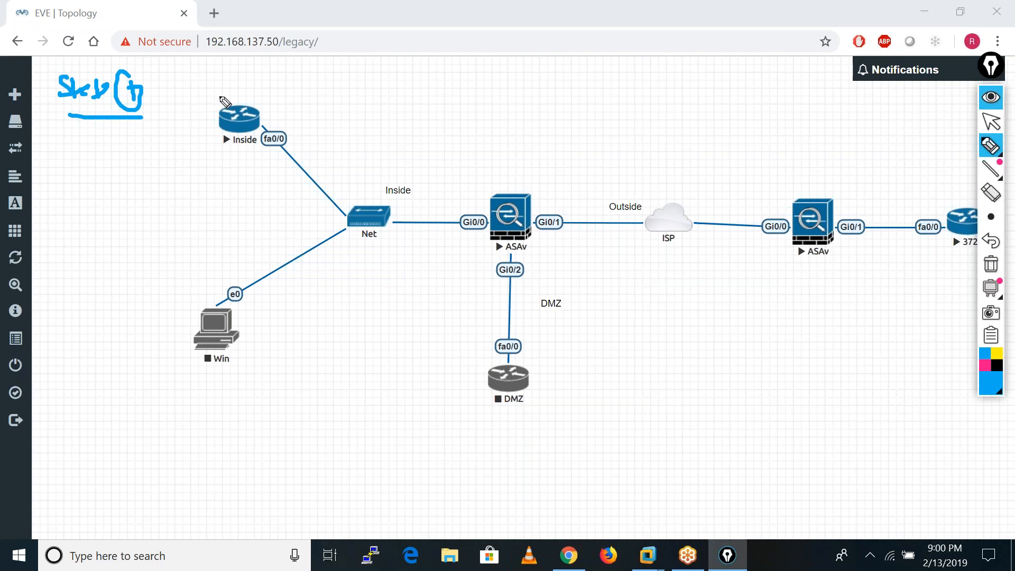
mouse_move(189, 80)
left_mouse_down()
mouse_move(185, 93)
mouse_move(227, 82)
mouse_move(276, 102)
mouse_move(288, 91)
mouse_move(346, 106)
mouse_move(355, 88)
mouse_move(338, 103)
mouse_move(353, 108)
left_mouse_up()
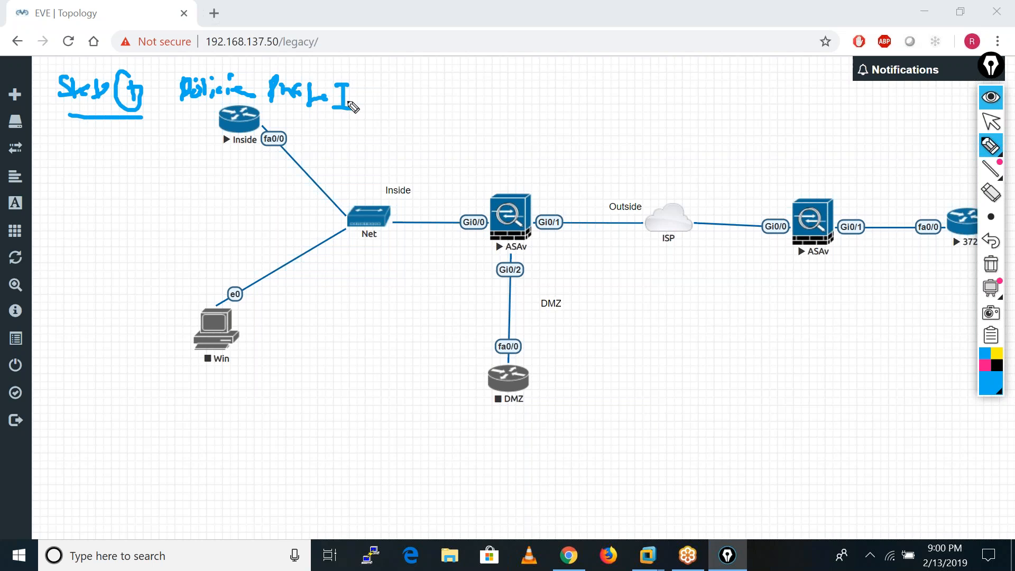
mouse_move(79, 146)
left_mouse_down()
mouse_move(74, 159)
mouse_move(154, 163)
mouse_move(123, 165)
left_mouse_up()
left_click_drag(59, 179, 142, 178)
mouse_move(199, 147)
left_mouse_down()
mouse_move(191, 169)
mouse_move(255, 159)
left_mouse_up()
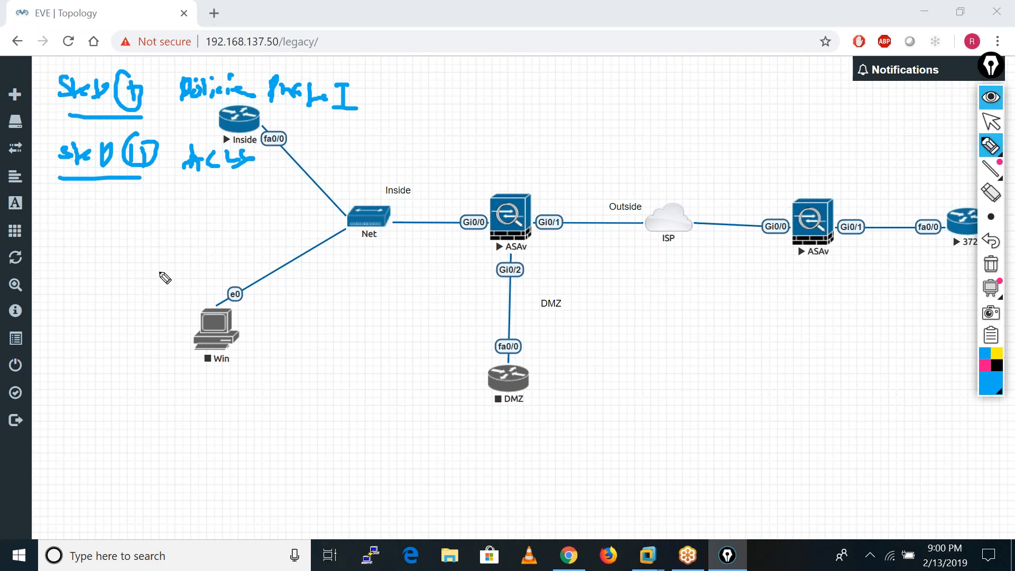
Handwrite Step III, the transform set, below Step II and link it with an arrow to "Phase II".
mouse_move(74, 217)
left_mouse_down()
mouse_move(97, 219)
mouse_move(102, 235)
mouse_move(141, 217)
mouse_move(152, 226)
left_mouse_up()
mouse_move(158, 200)
left_mouse_down()
mouse_move(138, 233)
mouse_move(157, 201)
mouse_move(191, 223)
mouse_move(213, 198)
left_mouse_up()
left_click(219, 200)
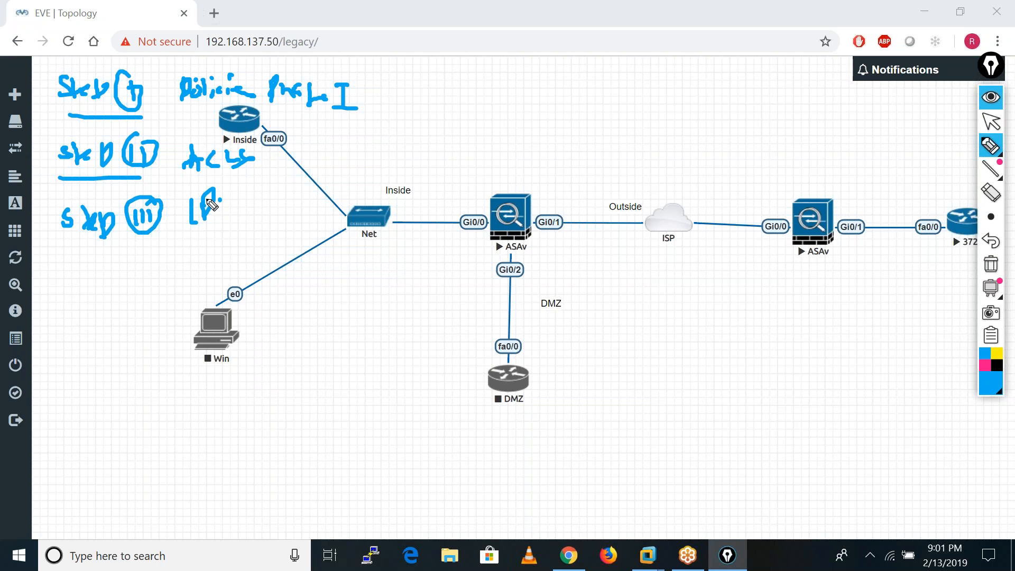
mouse_move(204, 211)
left_mouse_down()
mouse_move(272, 219)
mouse_move(338, 176)
left_mouse_up()
mouse_move(380, 165)
left_mouse_down()
mouse_move(446, 135)
mouse_move(444, 157)
mouse_move(451, 151)
left_mouse_up()
Handwrite Step IV, "Tunnel Group", and Step V, "Crypto map", to complete the step list.
mouse_move(59, 283)
left_mouse_down()
mouse_move(63, 295)
mouse_move(75, 275)
mouse_move(130, 280)
mouse_move(167, 266)
mouse_move(181, 283)
mouse_move(244, 264)
mouse_move(247, 245)
mouse_move(274, 267)
mouse_move(309, 259)
left_mouse_up()
mouse_move(62, 333)
left_mouse_down()
mouse_move(84, 356)
mouse_move(125, 329)
left_mouse_up()
mouse_move(111, 327)
left_mouse_down()
mouse_move(117, 344)
mouse_move(155, 349)
left_mouse_up()
mouse_move(167, 334)
left_mouse_down()
mouse_move(187, 331)
mouse_move(182, 370)
left_mouse_up()
mouse_move(209, 338)
left_mouse_down()
mouse_move(251, 341)
mouse_move(341, 314)
left_mouse_up()
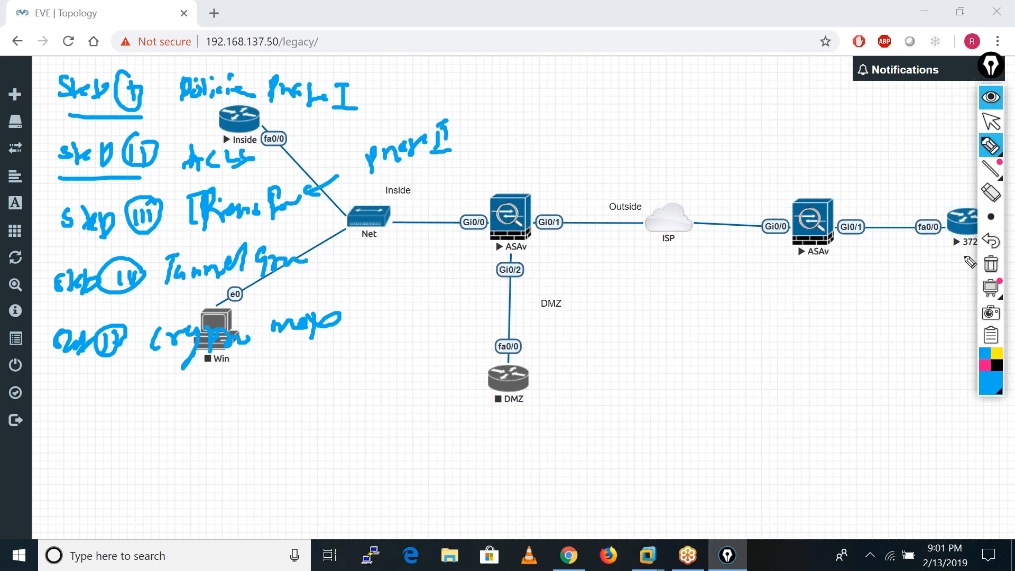
Clear the annotations, open the HO ASAv's Telnet console in the external client, and minimize its window.
left_click(990, 267)
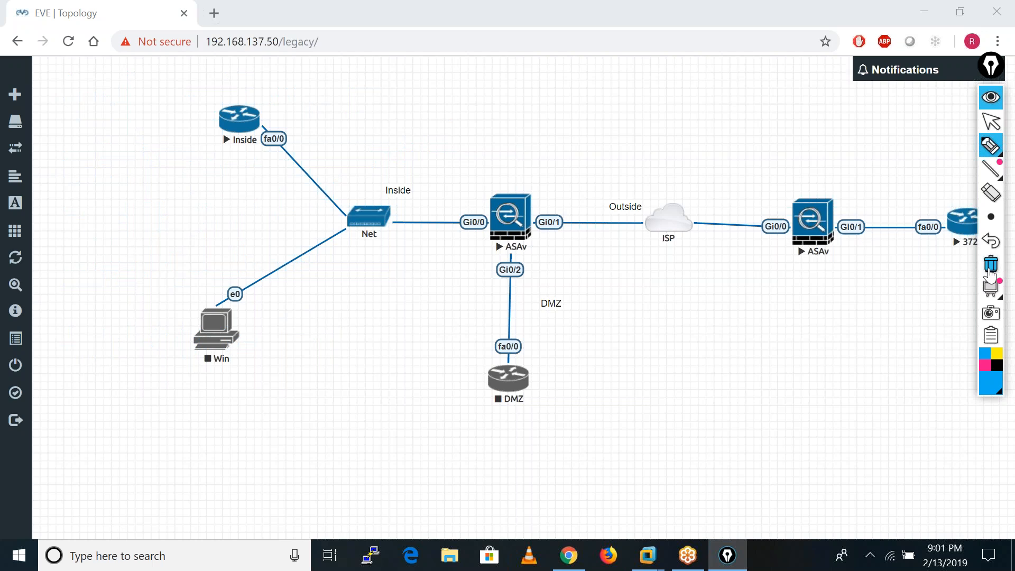
left_click(993, 125)
left_click(508, 231)
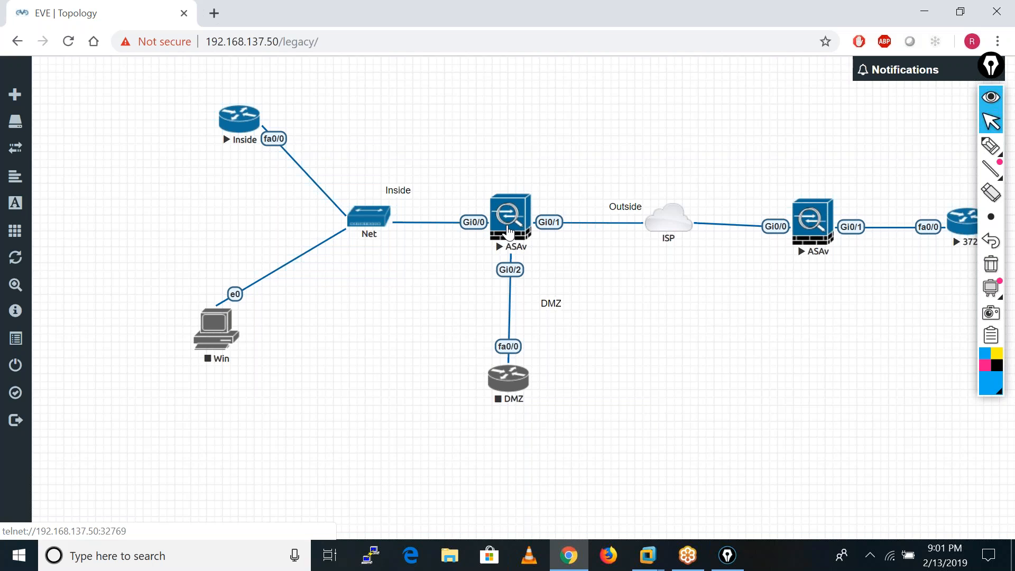
left_click(508, 232)
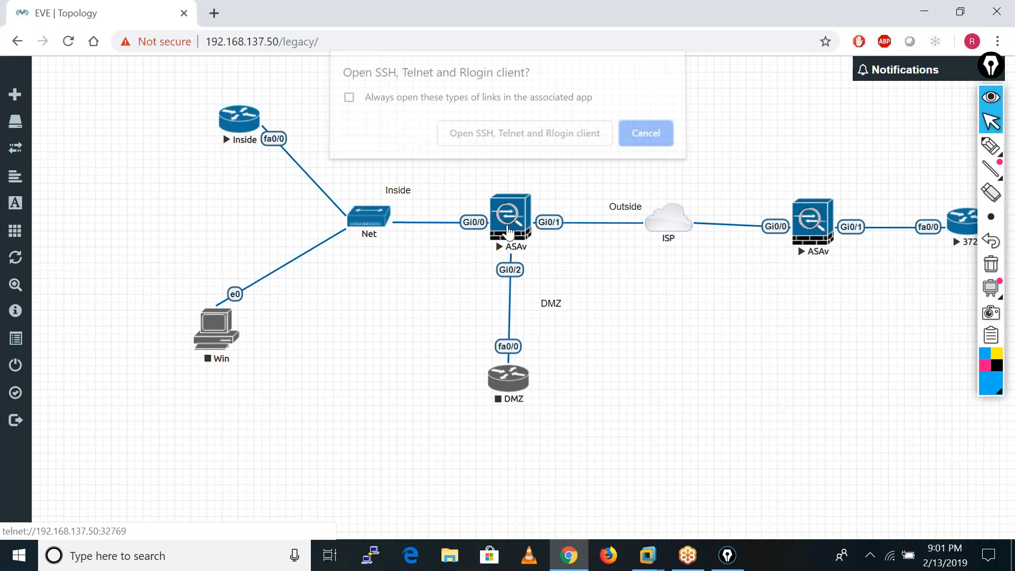
left_click(524, 136)
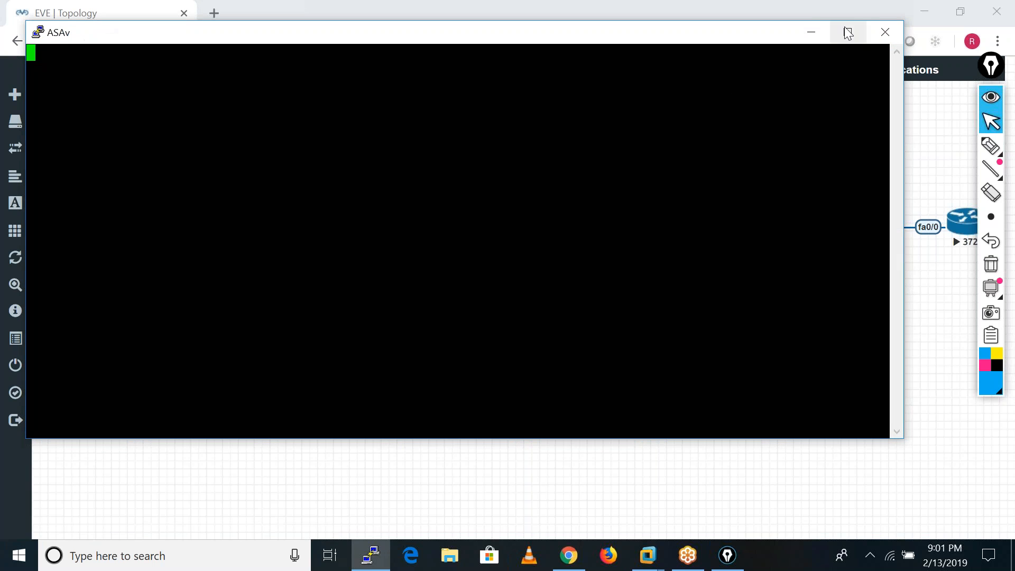
left_click(812, 37)
left_click_drag(522, 215, 493, 251)
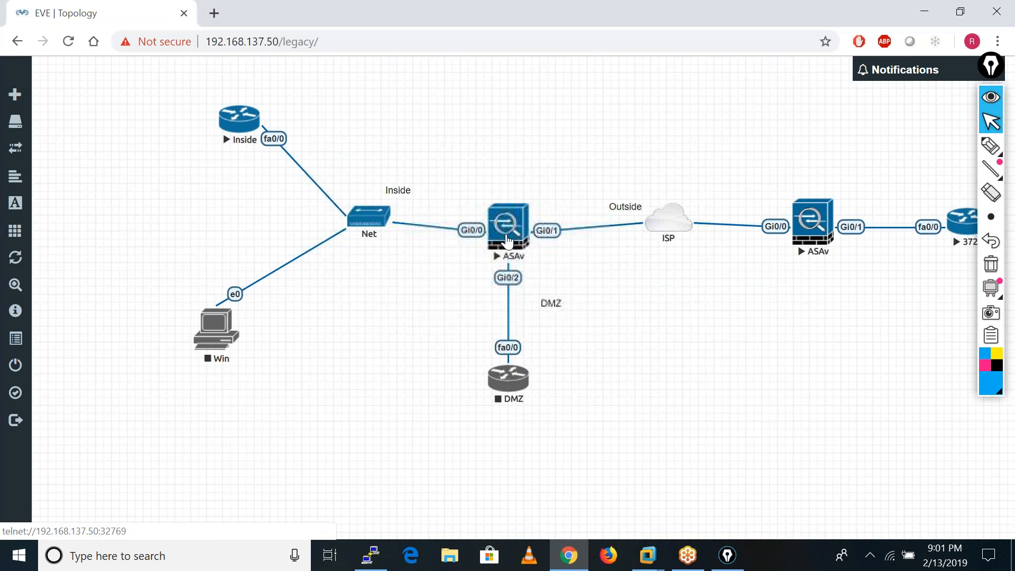
Open the branch ASAv's Telnet console in the external client and minimize its window.
left_click(806, 233)
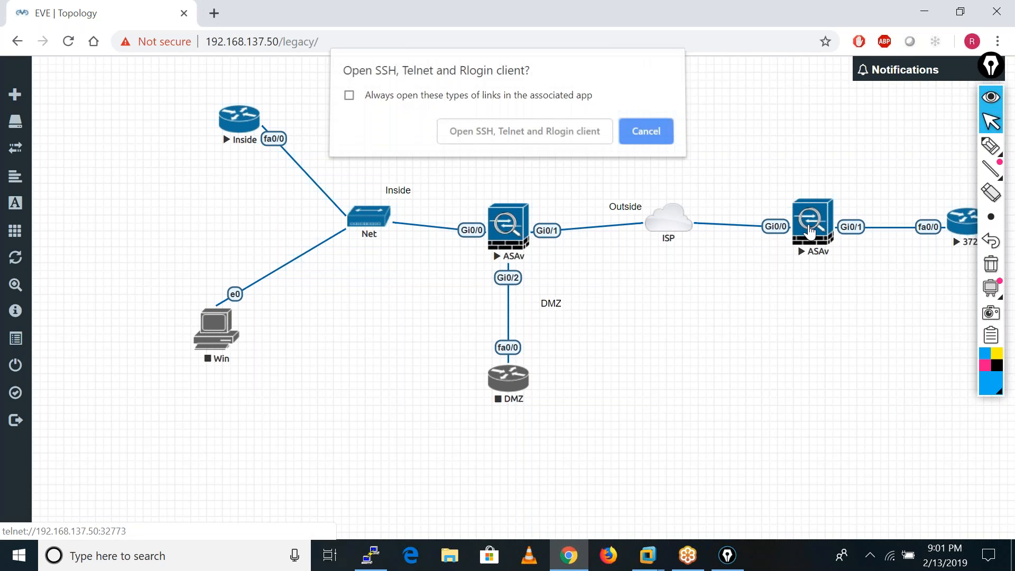
left_click(548, 142)
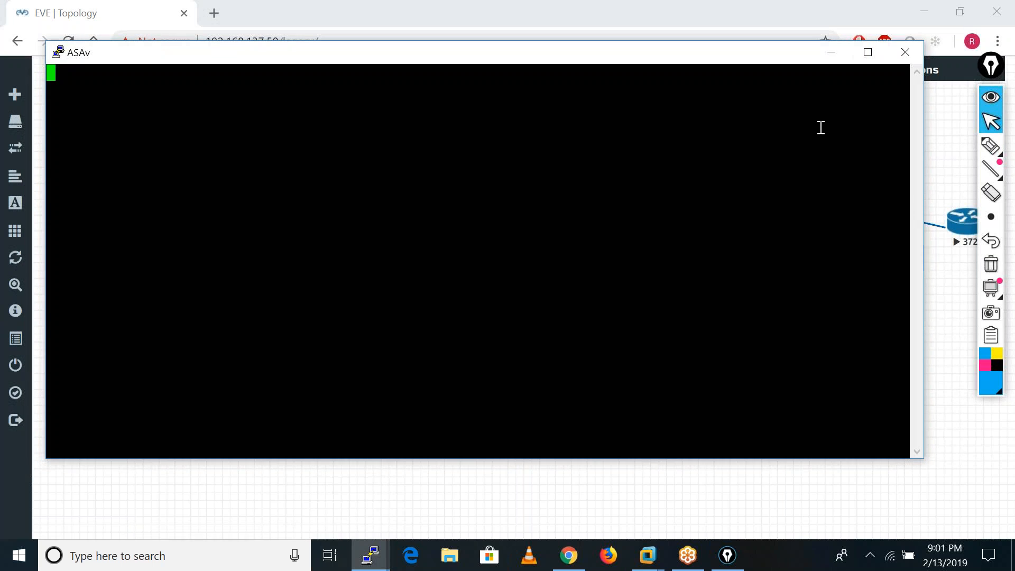
left_click(832, 63)
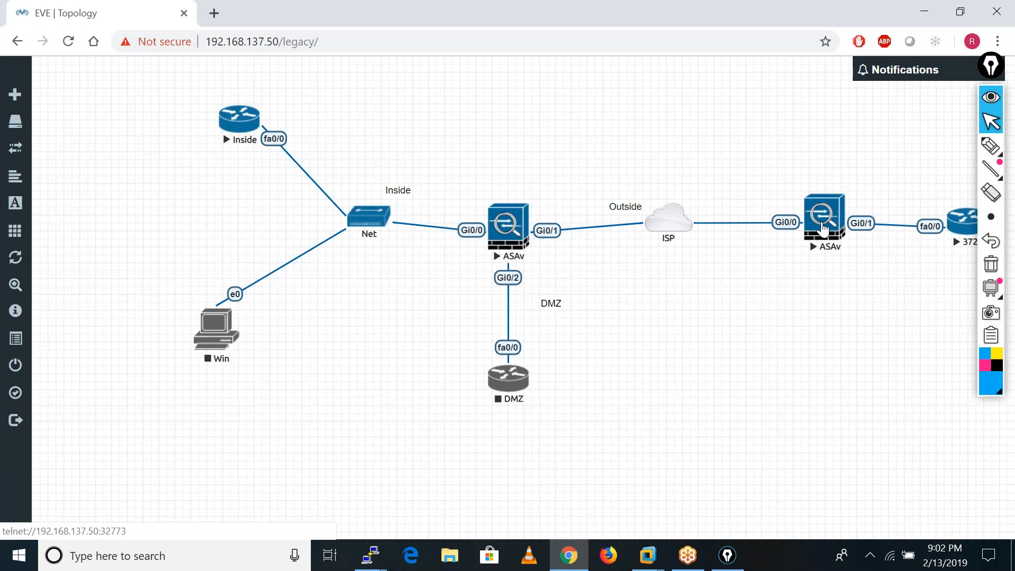
Bring up the HO and branch ASAv console windows in turn to examine their boot output.
left_click(370, 560)
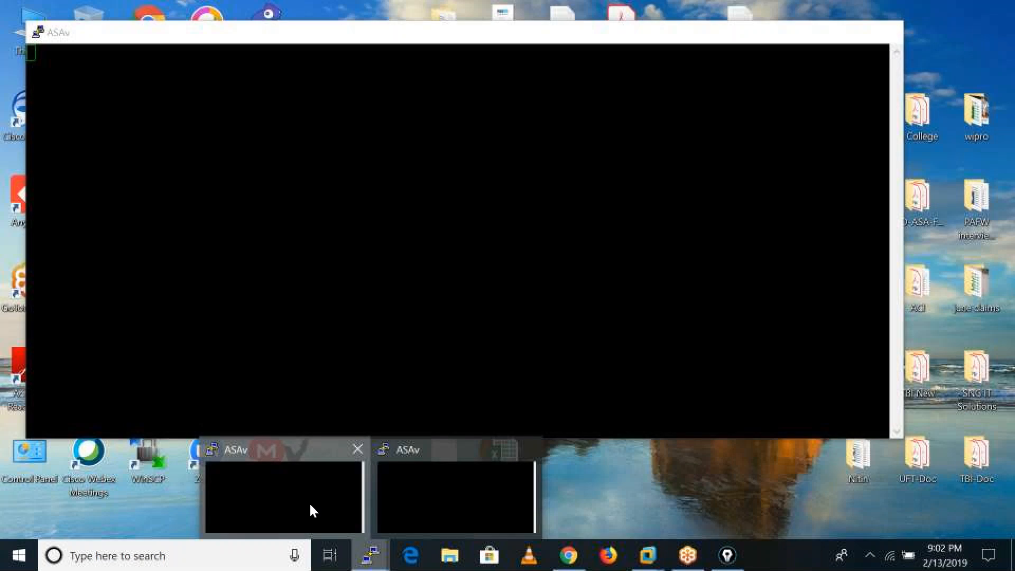
left_click(310, 509)
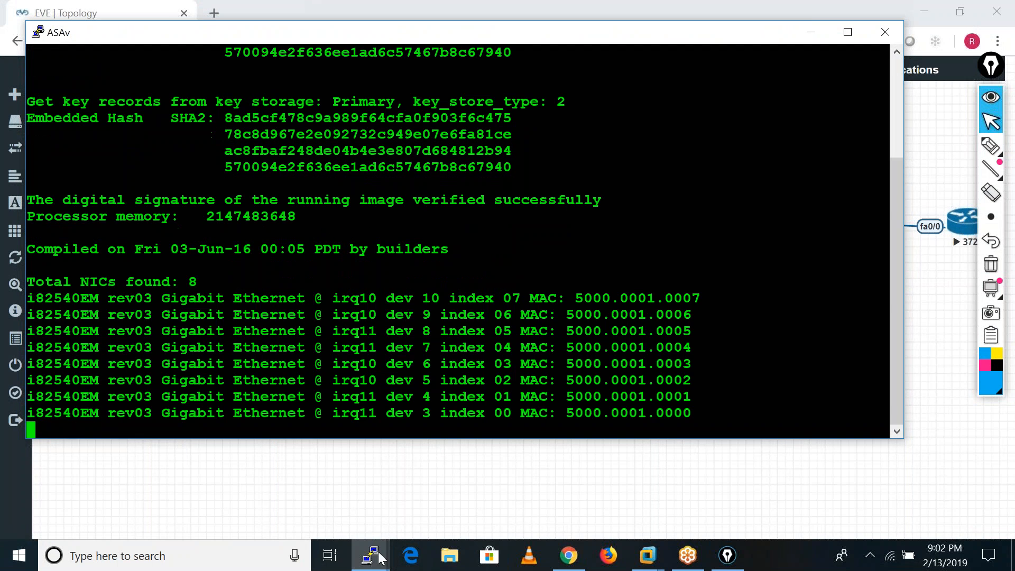
left_click(380, 558)
left_click(517, 484)
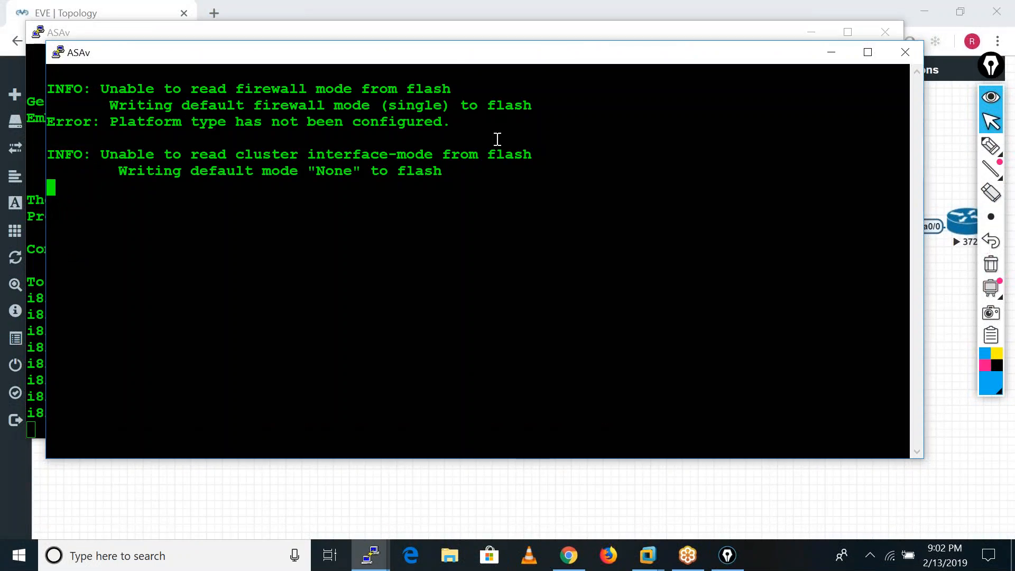
left_click_drag(624, 55, 550, 106)
left_click(754, 104)
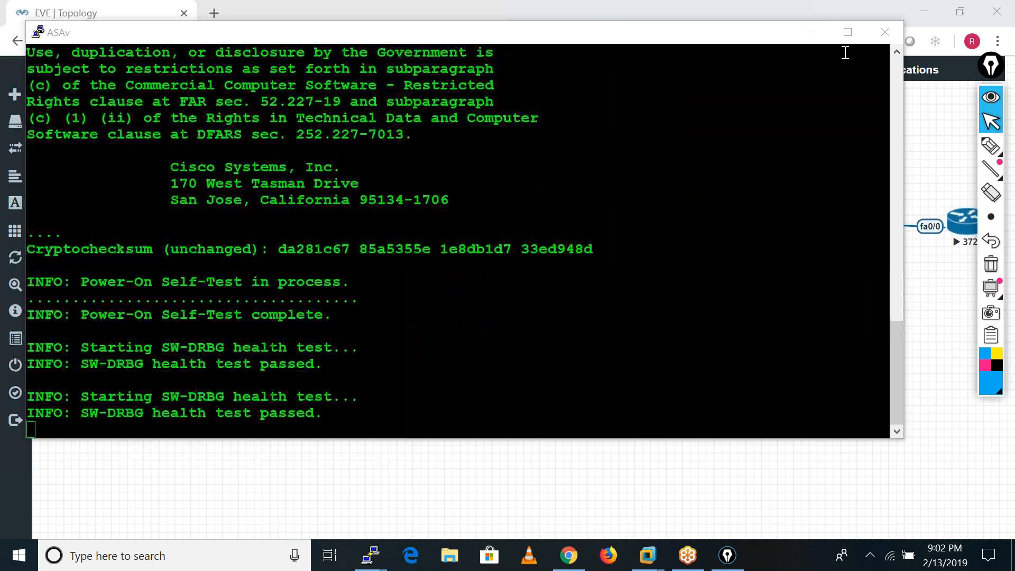
Minimize the open console, bring up the HO ASAv console, and get a fresh ASA-HO prompt.
left_click(812, 31)
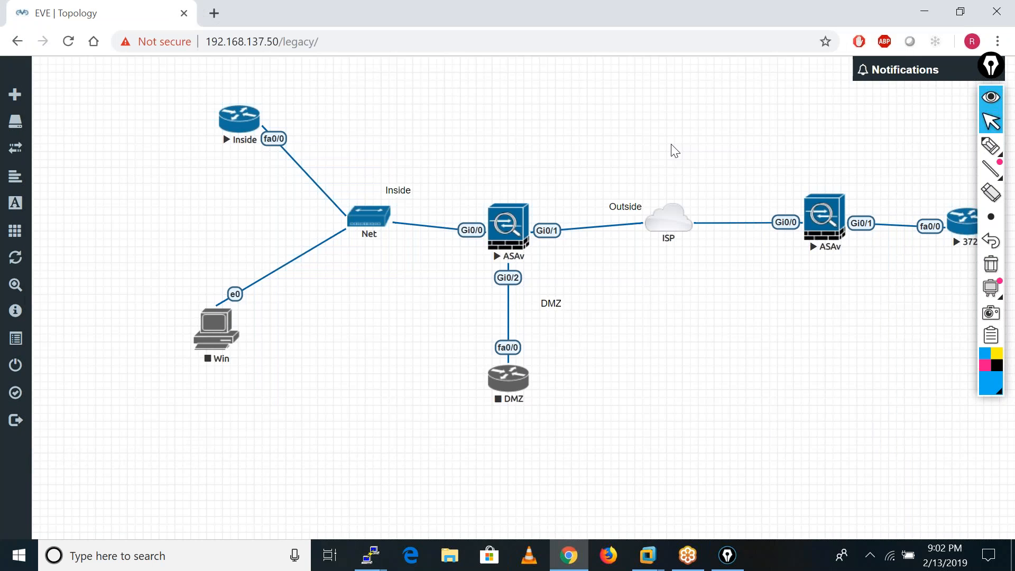
left_click(370, 555)
left_click(287, 483)
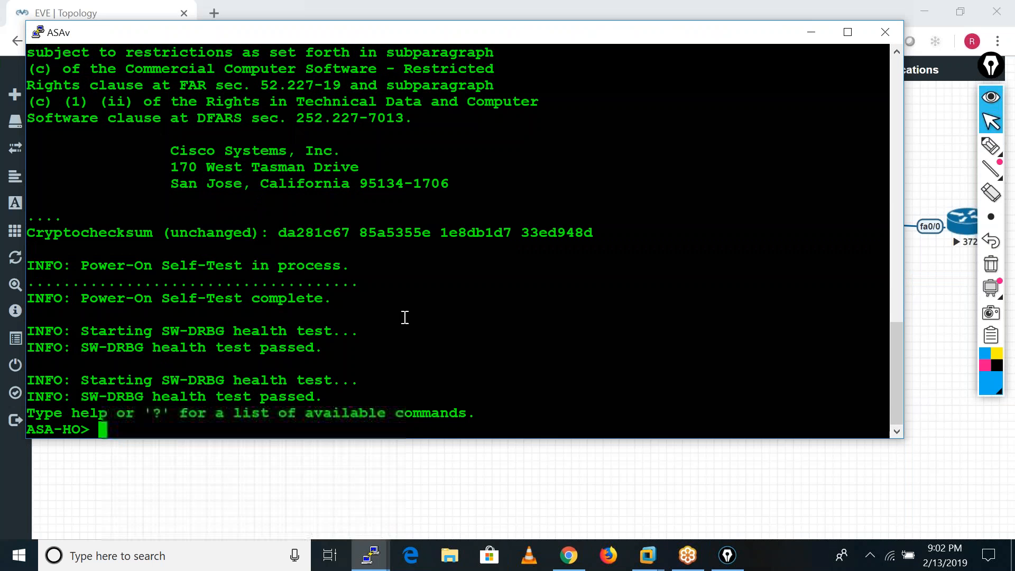
key("Return")
key("Return")
key("Return")
key("Return")
key("Return")
key("Return")
key("Return")
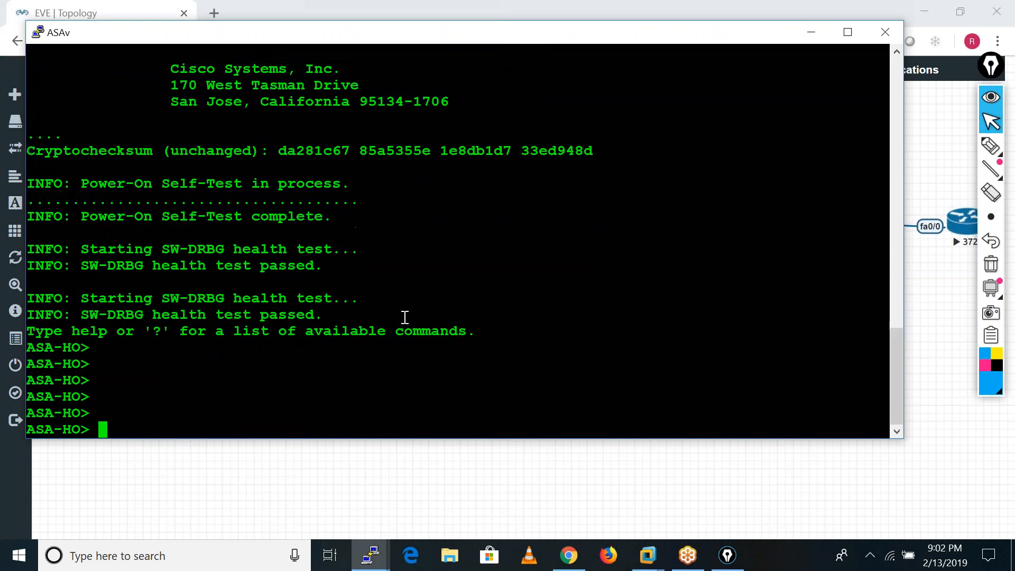
Enter privileged mode on ASA-HO with an empty enable password, and enter global configuration mode.
type("en")
key("Tab")
key("Return")
key("Return")
key("Return")
key("Return")
key("Return")
key("Return")
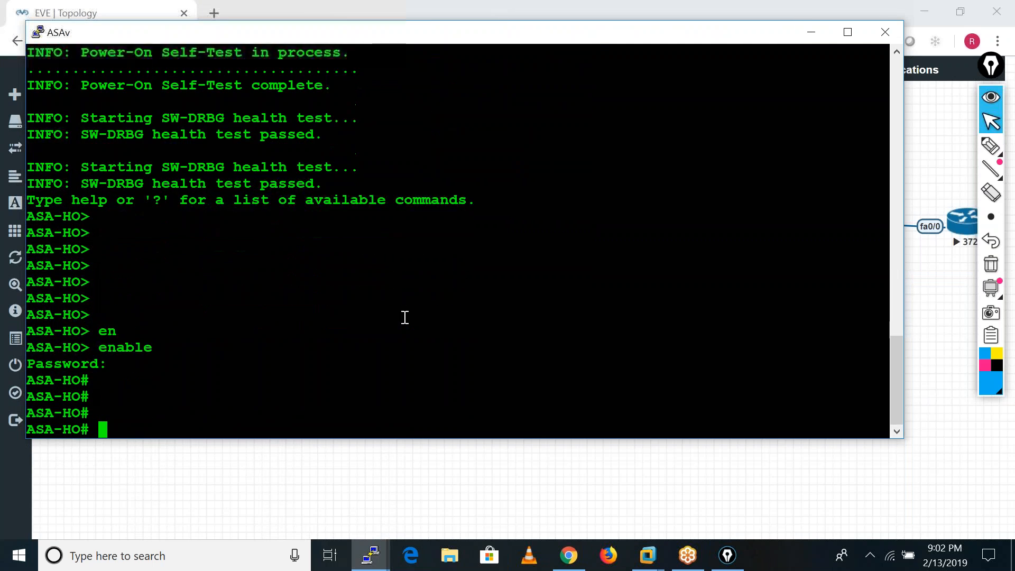
type("conf t")
key("Return")
key("Return")
key("Return")
key("Return")
key("Return")
key("Return")
key("Return")
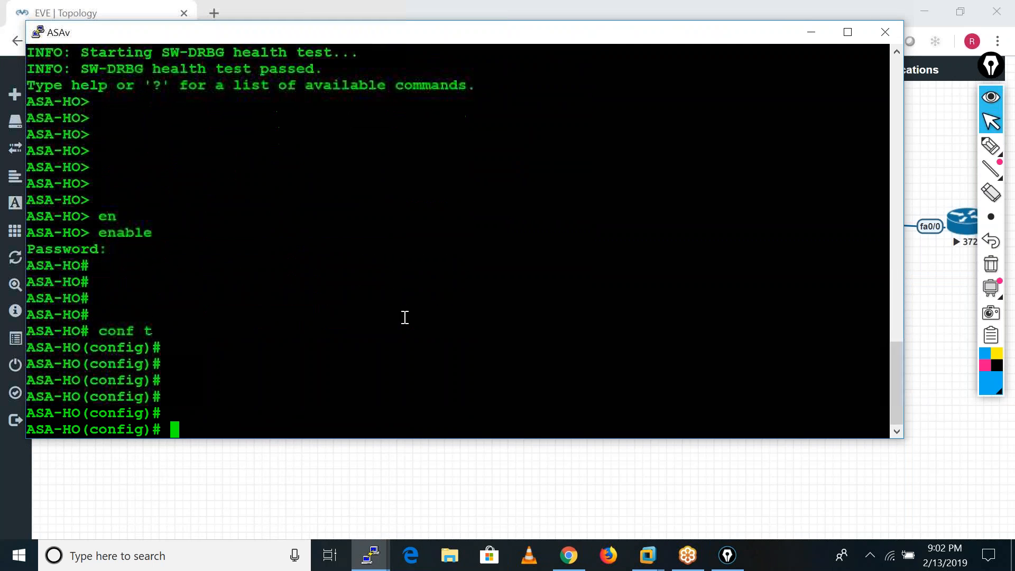
Build the "crypto ikev1 policy" command on ASA-HO and list its available priority options.
type("cry")
key("Tab")
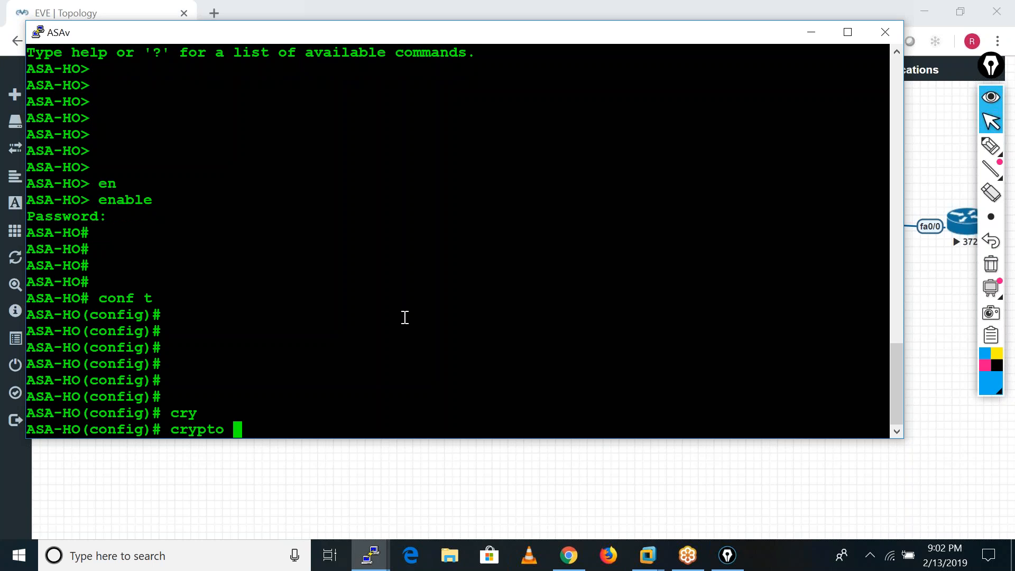
type("poli")
key("Tab")
key("BackSpace")
key("BackSpace")
key("BackSpace")
key("BackSpace")
type("ik")
key("Tab")
key("BackSpace")
key("BackSpace")
key("BackSpace")
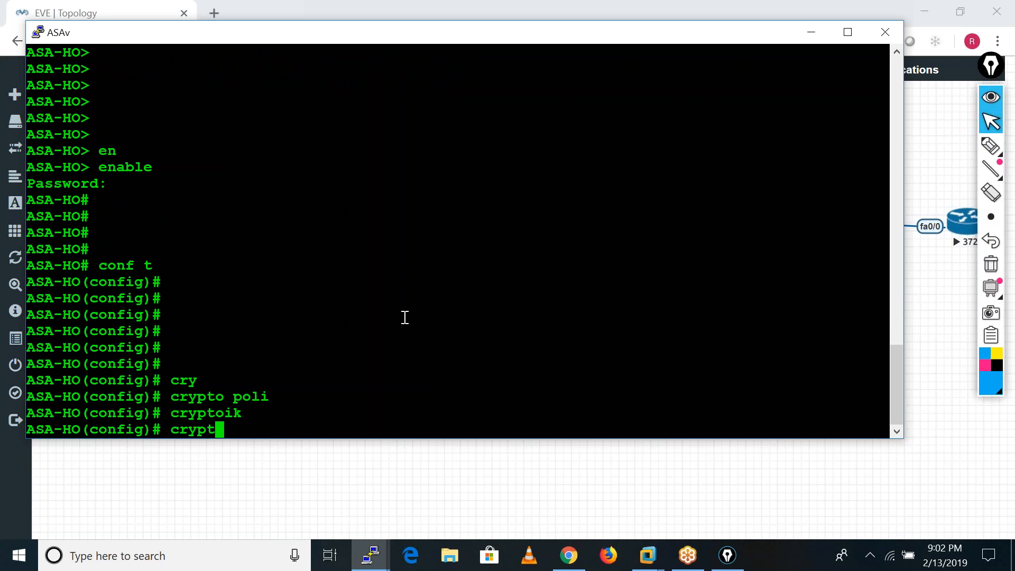
type("o ik")
key("Tab")
type("1 po")
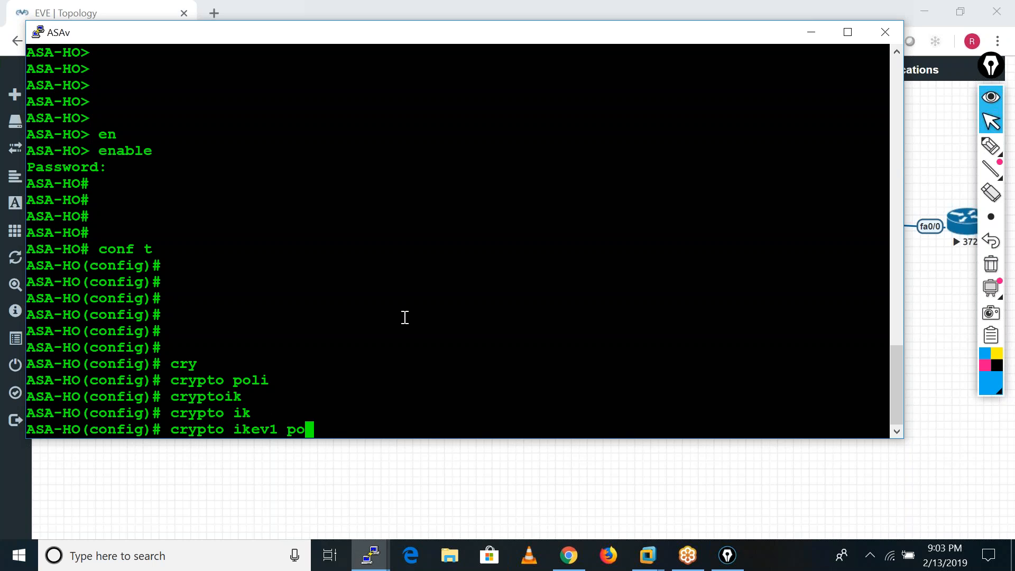
key("Tab")
type("?")
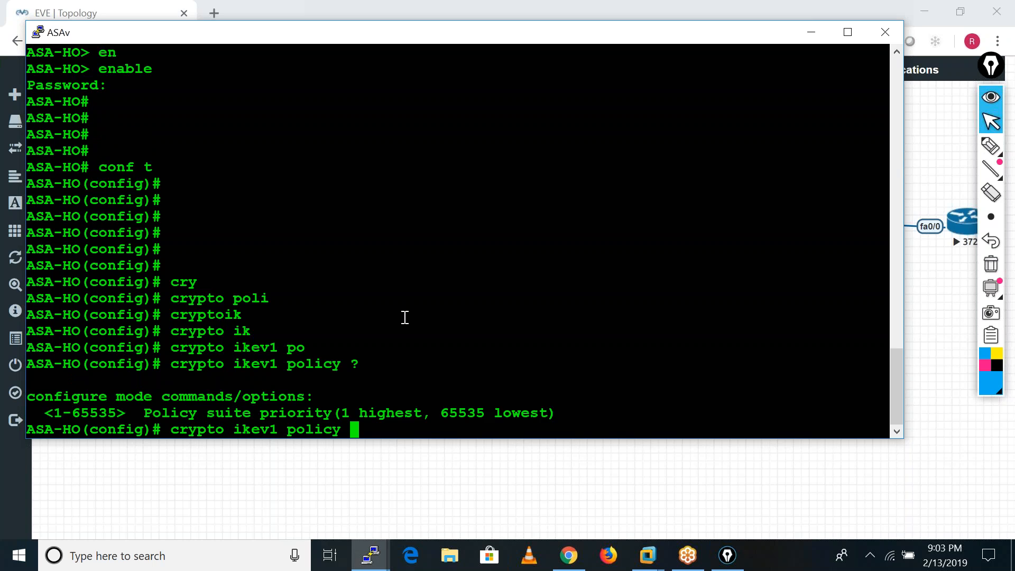
type("10")
Create the IKEv1 policy with priority 10 and enter its configuration mode.
key("Return")
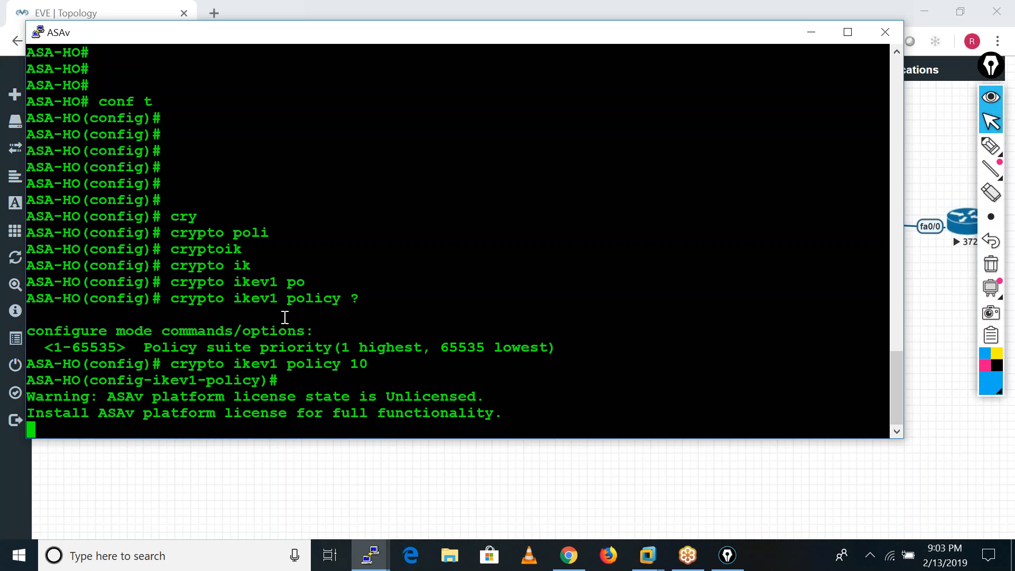
key("Return")
key("Return")
key("Return")
key("Return")
key("Return")
key("Return")
key("Return")
key("Return")
key("Return")
key("Return")
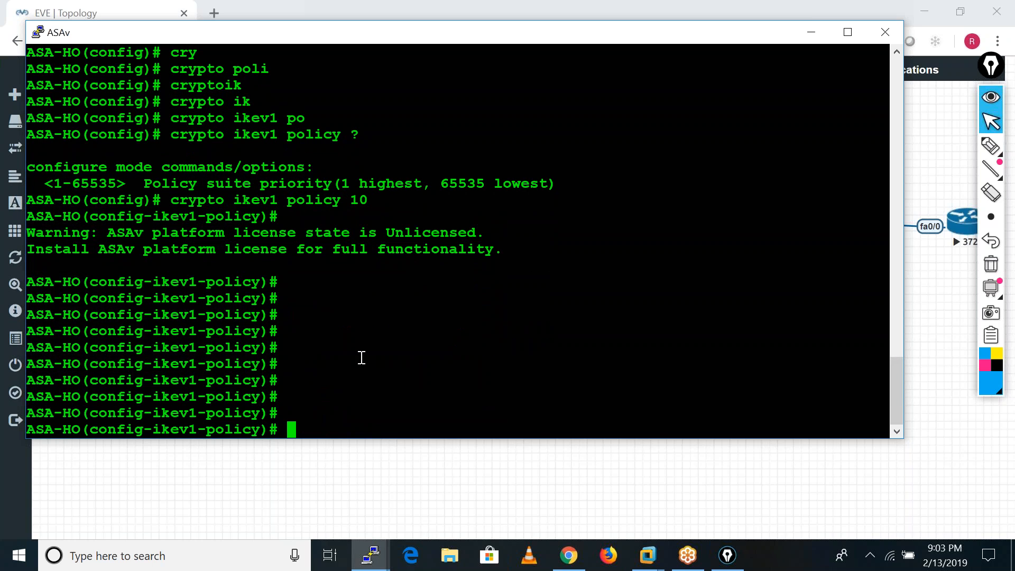
List the IKEv1 policy commands and examine the authentication, encryption, hash and lifetime entries.
type("?")
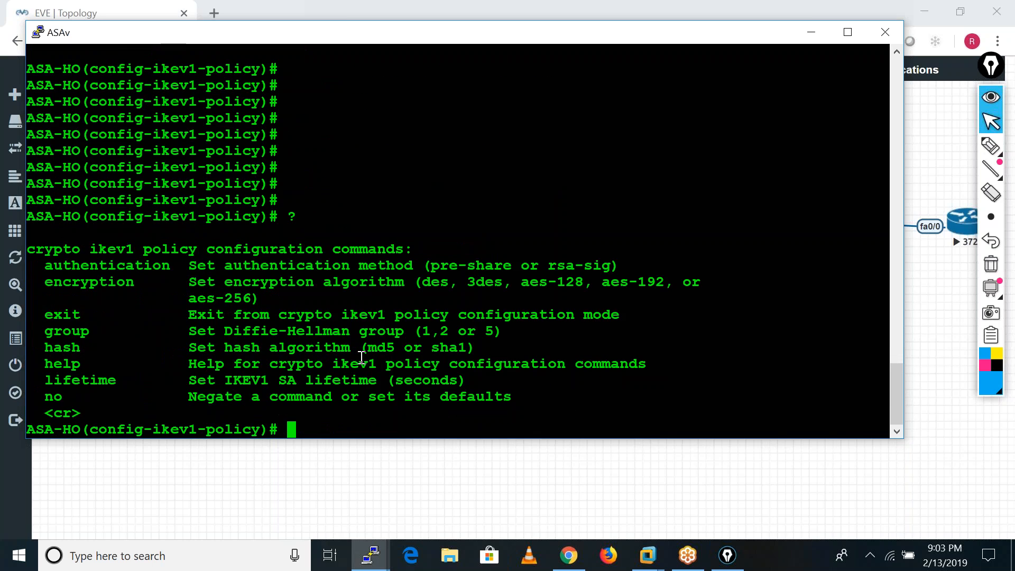
left_click_drag(45, 269, 166, 265)
left_click_drag(37, 282, 136, 283)
left_click_drag(49, 337, 108, 349)
left_click_drag(52, 380, 125, 380)
Set the authentication method of IKEv1 policy 10 to pre-share.
left_click(313, 420)
type("auth")
key("Tab")
type("e")
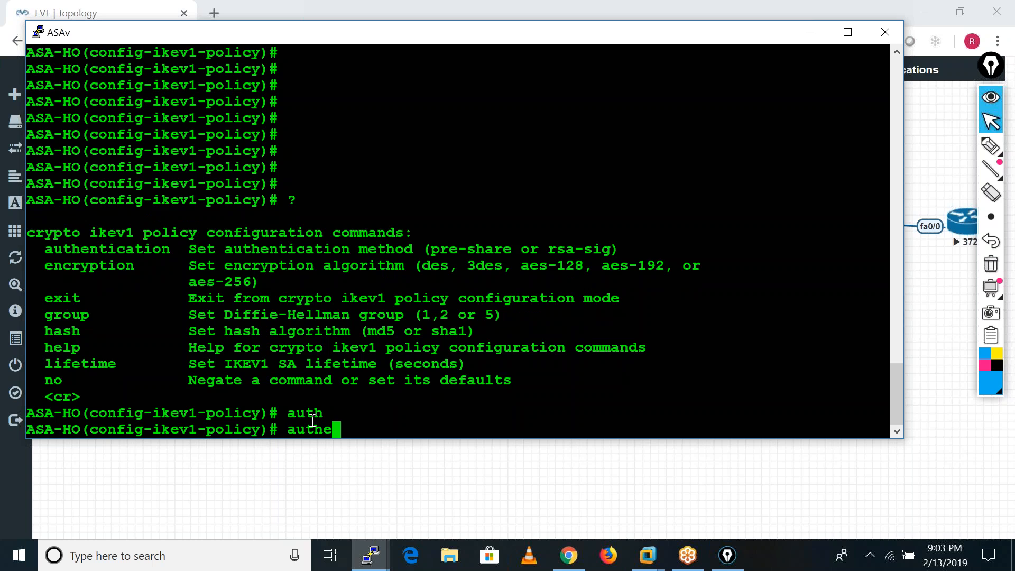
key("Tab")
type("pre")
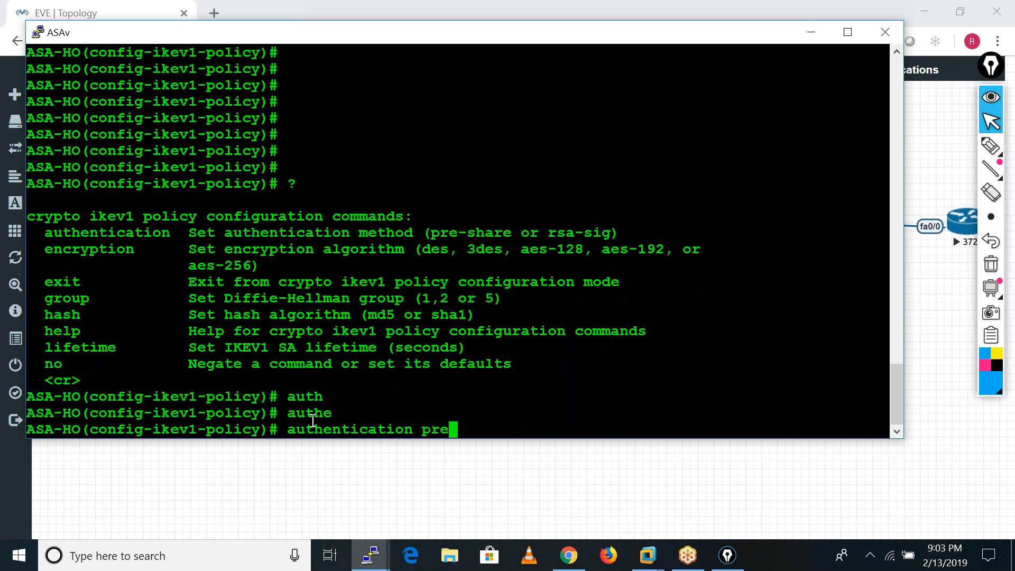
key("Tab")
key("Return")
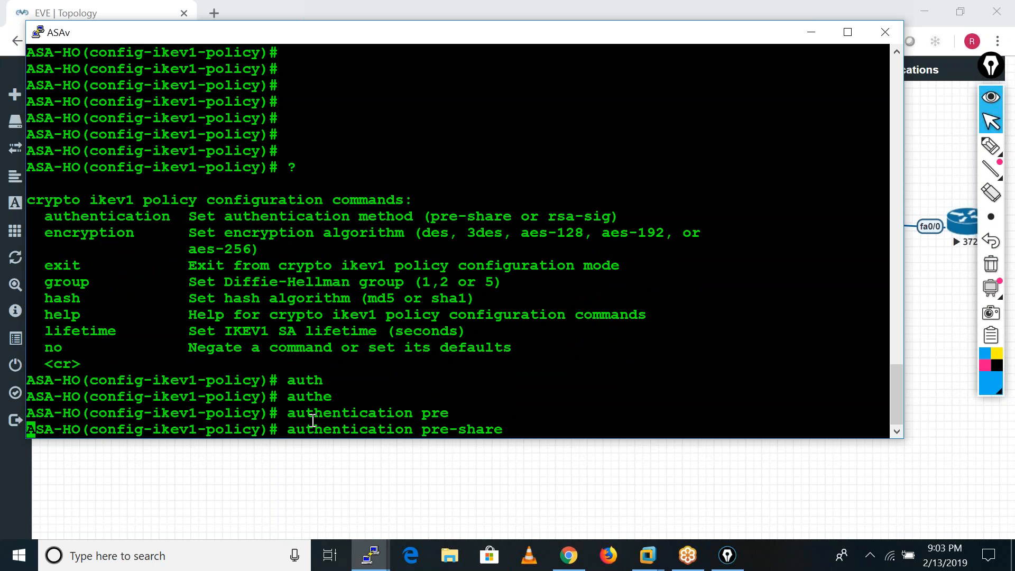
List the encryption options for IKEv1 policy 10 and set its encryption to 3des.
type("en")
key("Tab")
type("c")
key("Tab")
type("?")
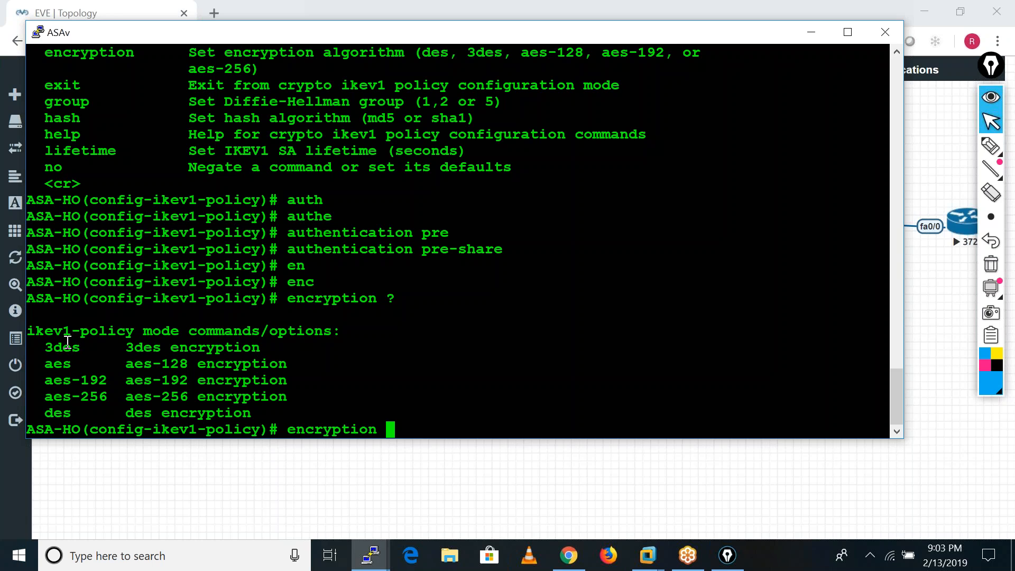
left_click_drag(43, 344, 76, 353)
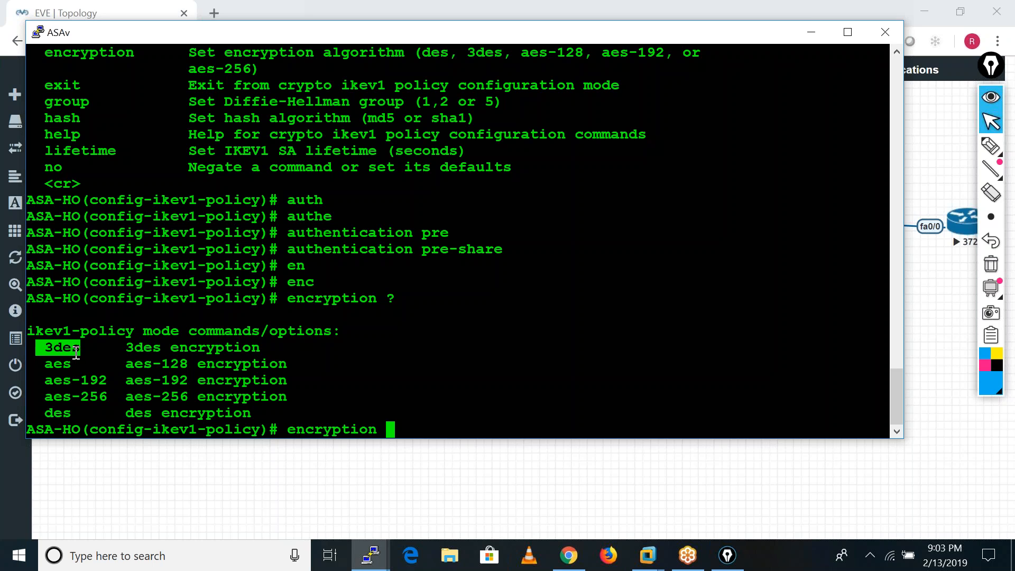
right_click(77, 353)
key("Return")
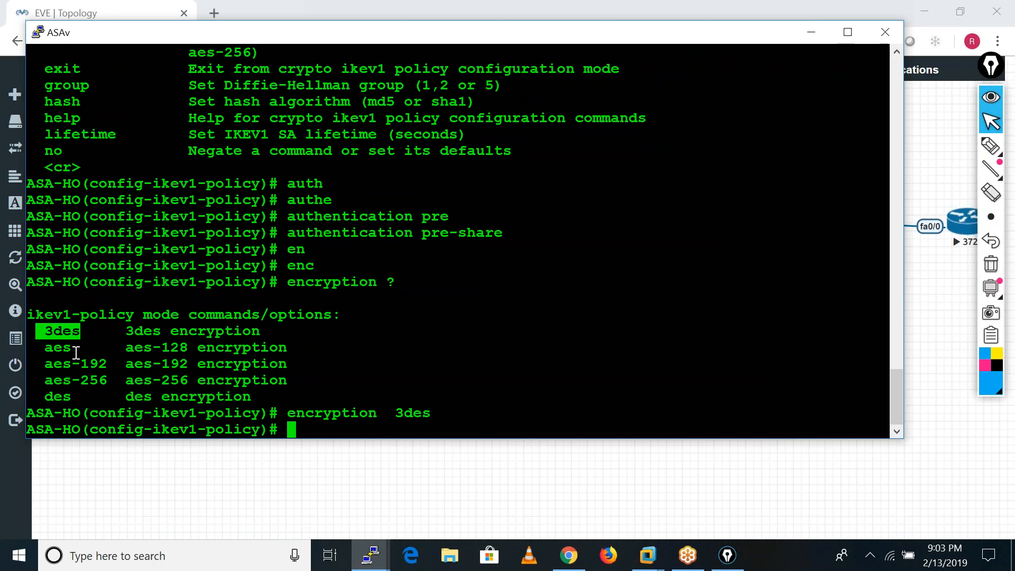
List the hash options for IKEv1 policy 10 and set its hash to sha.
type("ha")
key("Tab")
type("?")
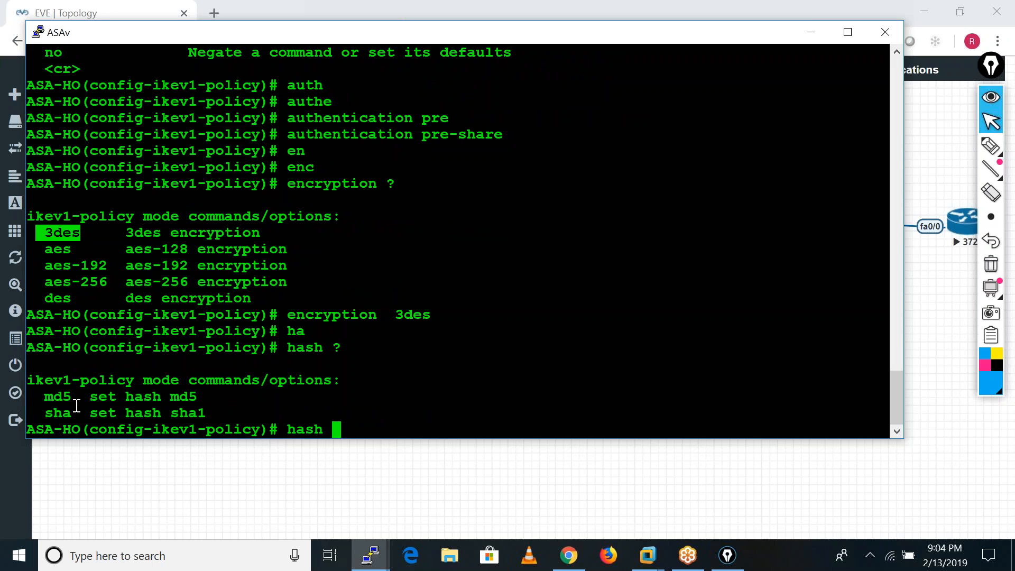
type("sh")
key("Tab")
key("Return")
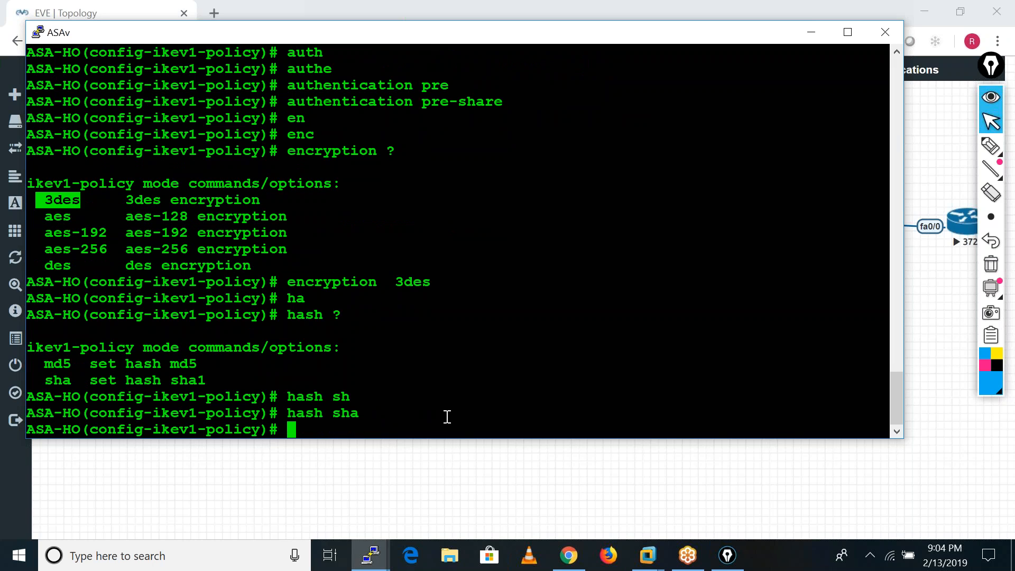
Set the lifetime of IKEv1 policy 10 to 86400 seconds.
type("lif")
key("Tab")
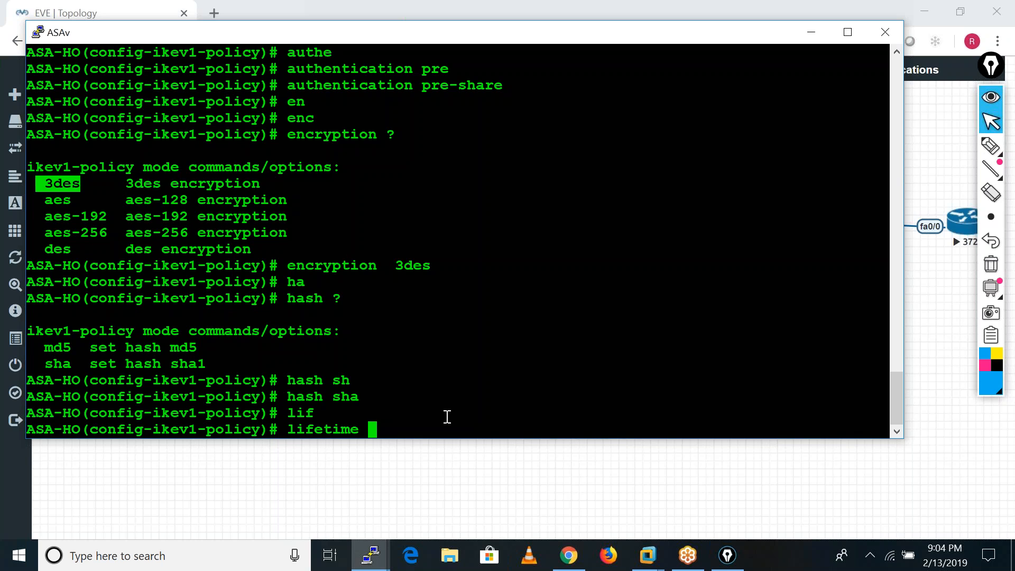
type("86400")
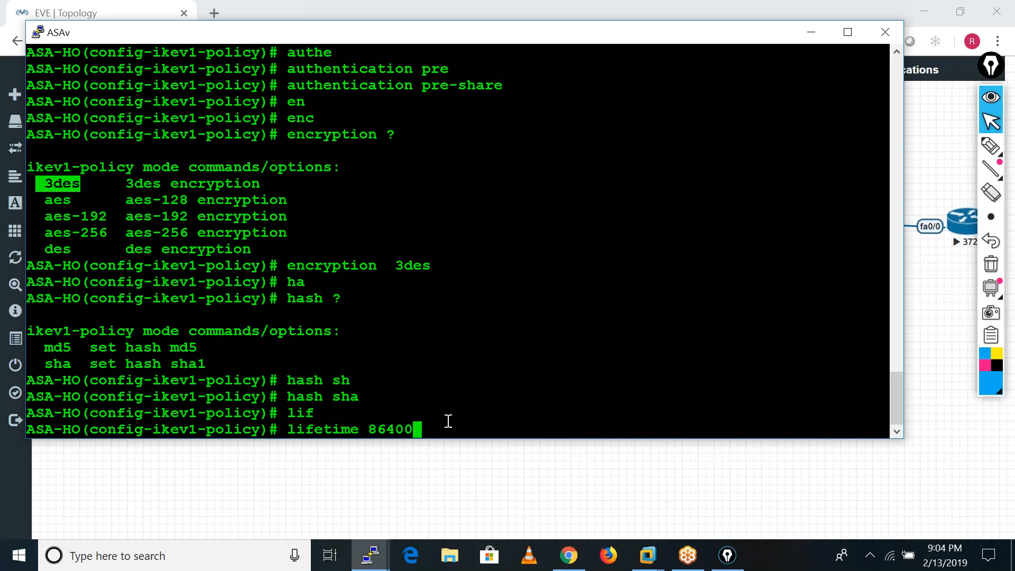
key("Return")
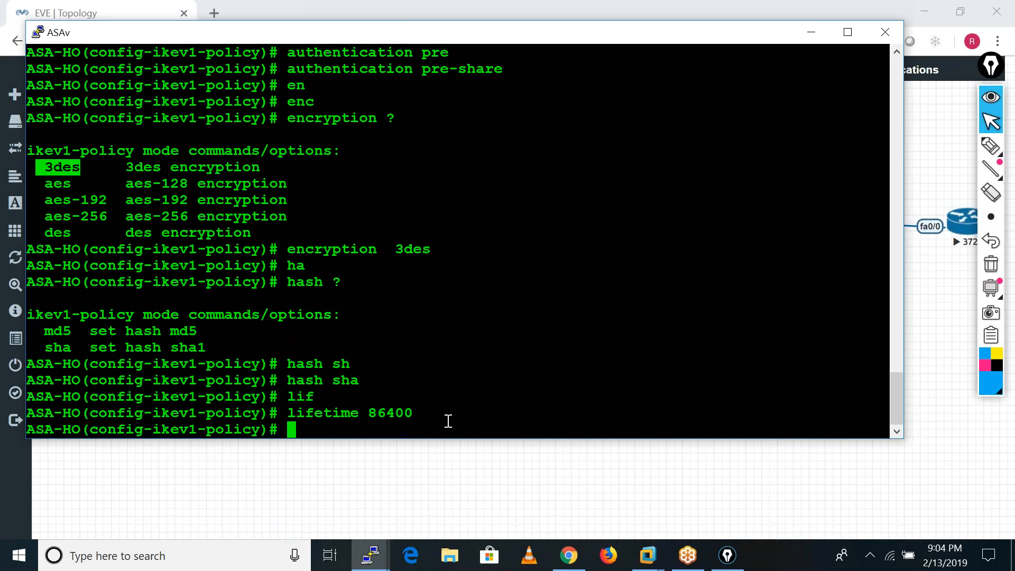
Set Diffie-Hellman group 2 for IKEv1 policy 10 after listing the groups, and exit to global configuration mode.
type("group")
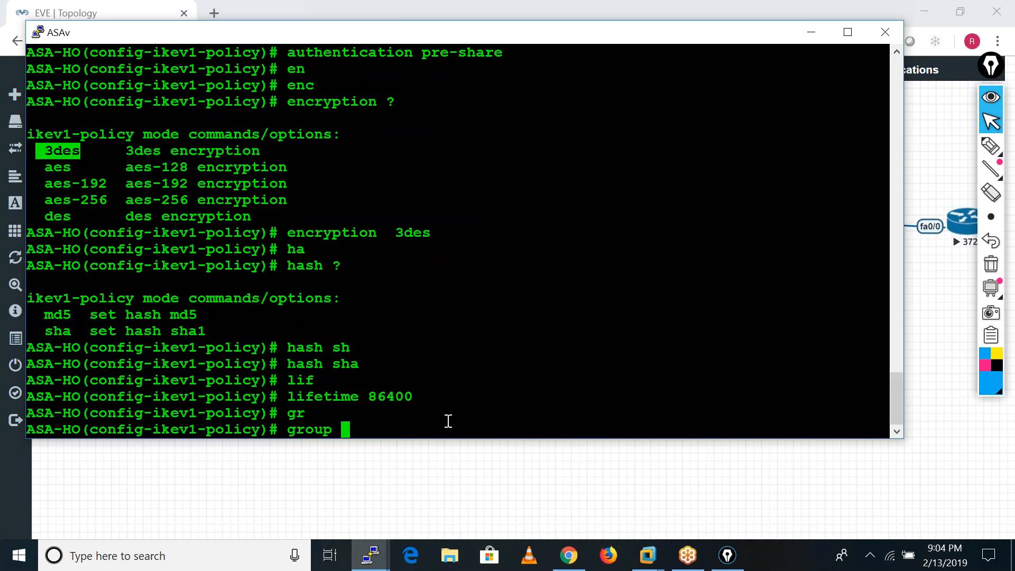
type("?")
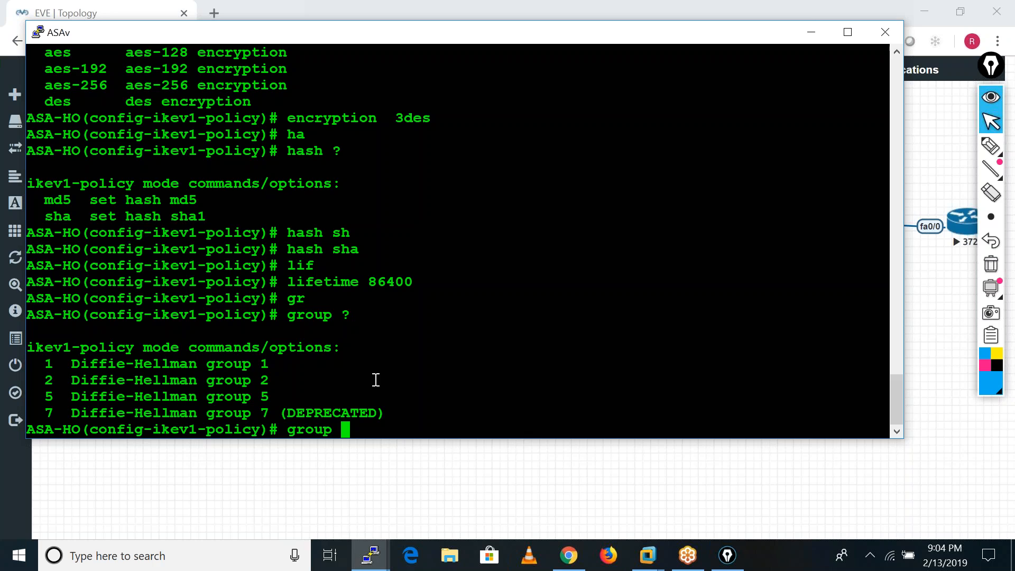
type("2")
key("Return")
type("exit")
key("Return")
key("Return")
key("Return")
key("Return")
key("Return")
key("Return")
key("Return")
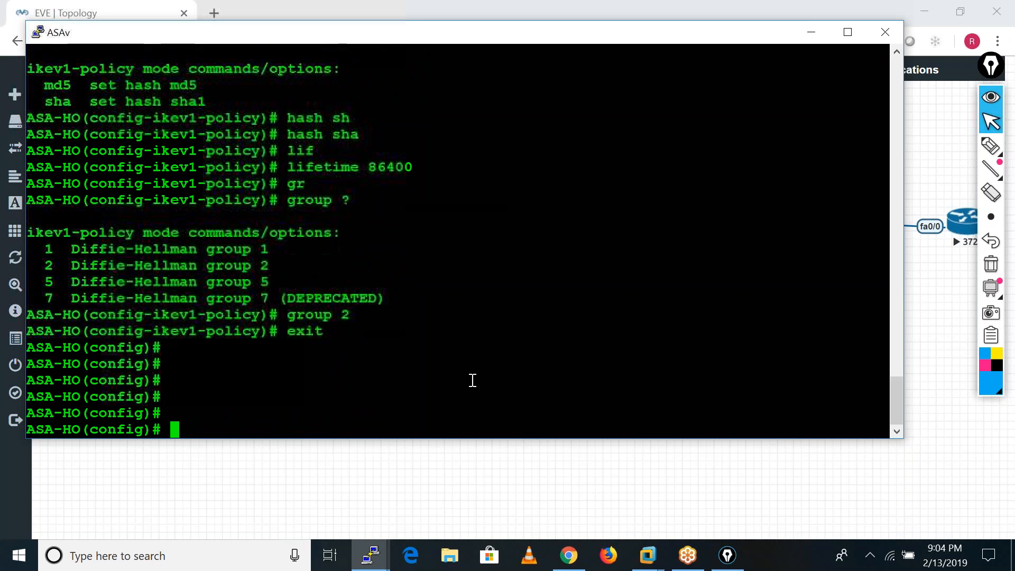
Display the running crypto configuration on ASA-HO through to its end and examine the IKEv1 policy 10 entries.
type("sh run cry")
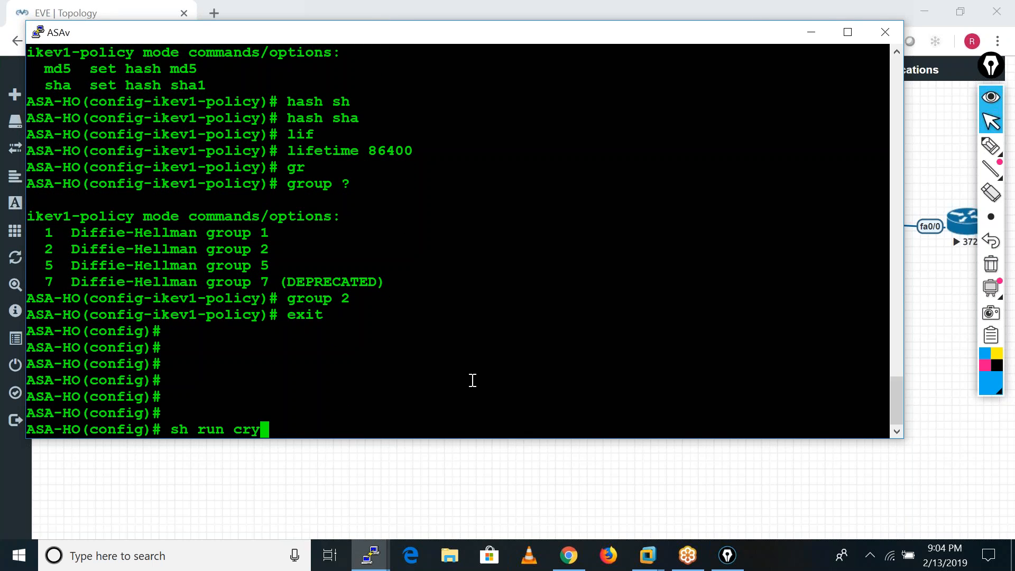
key("Tab")
key("Return")
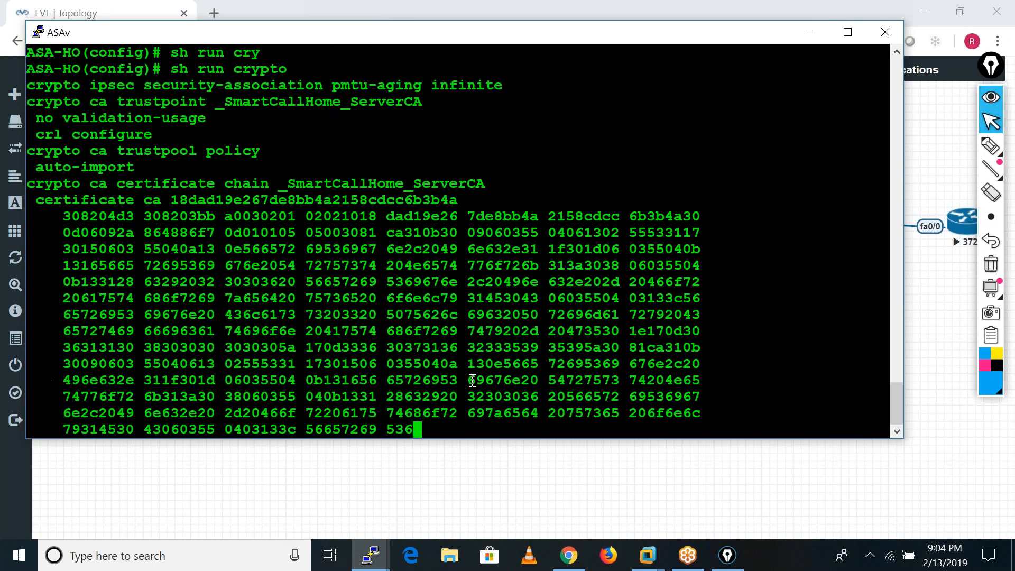
key("Return")
key("Return")
key("Return")
key("Return")
key("Return")
key("Return")
key("Return")
key("Return")
key("Return")
key("Return")
key("Return")
key("Return")
key("Return")
key("Return")
key("Return")
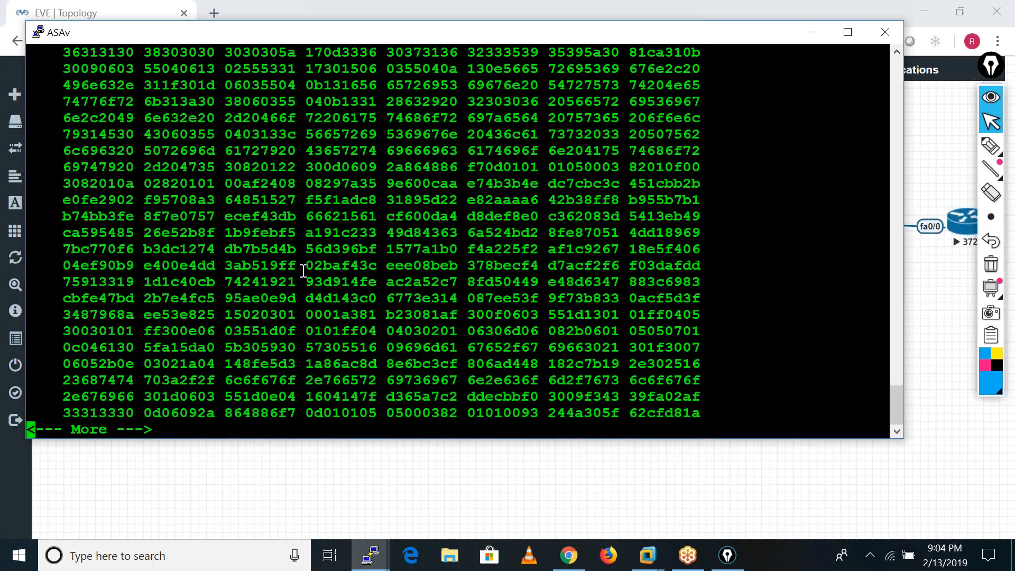
key("space")
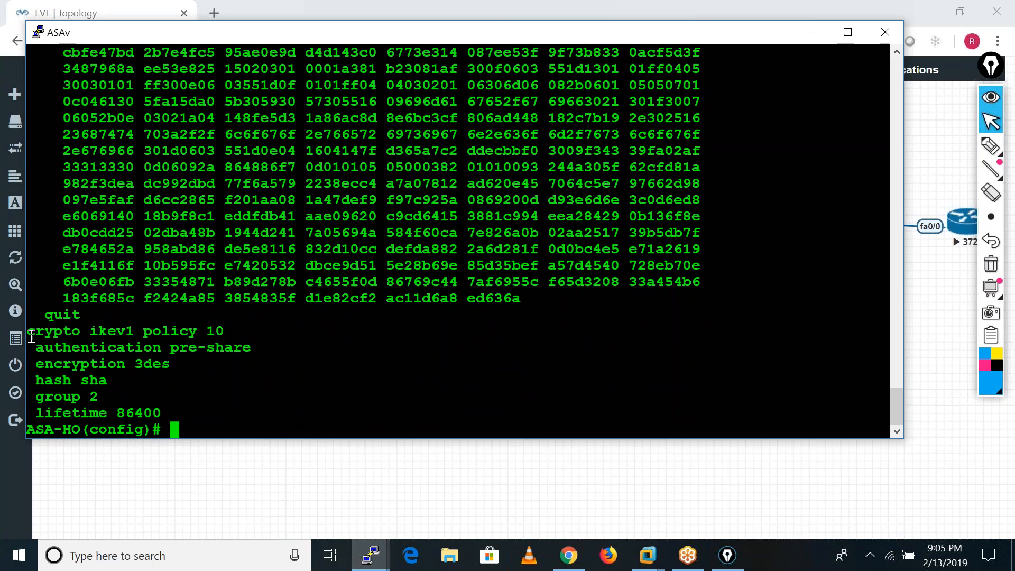
Copy the "crypto ikev1 policy 10" block from the console output and open a maximized blank document in Notepad.
left_click_drag(29, 332, 164, 416)
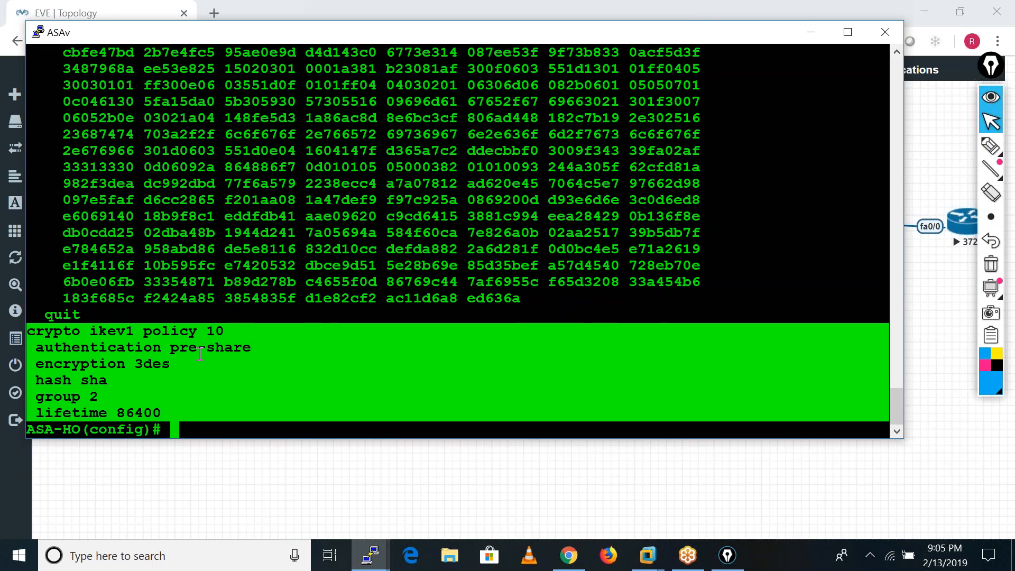
left_click(210, 555)
type("notepad")
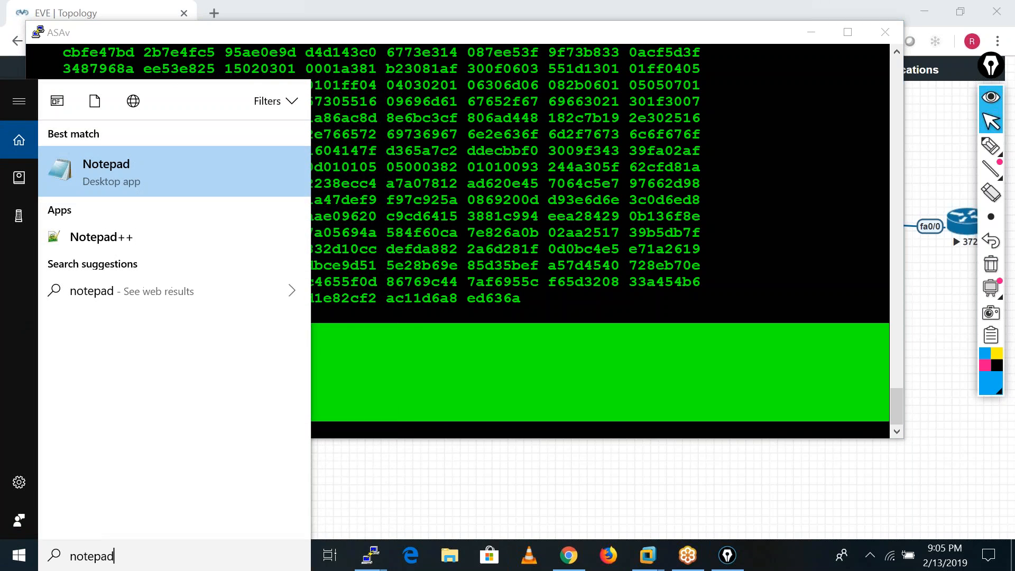
key("Escape")
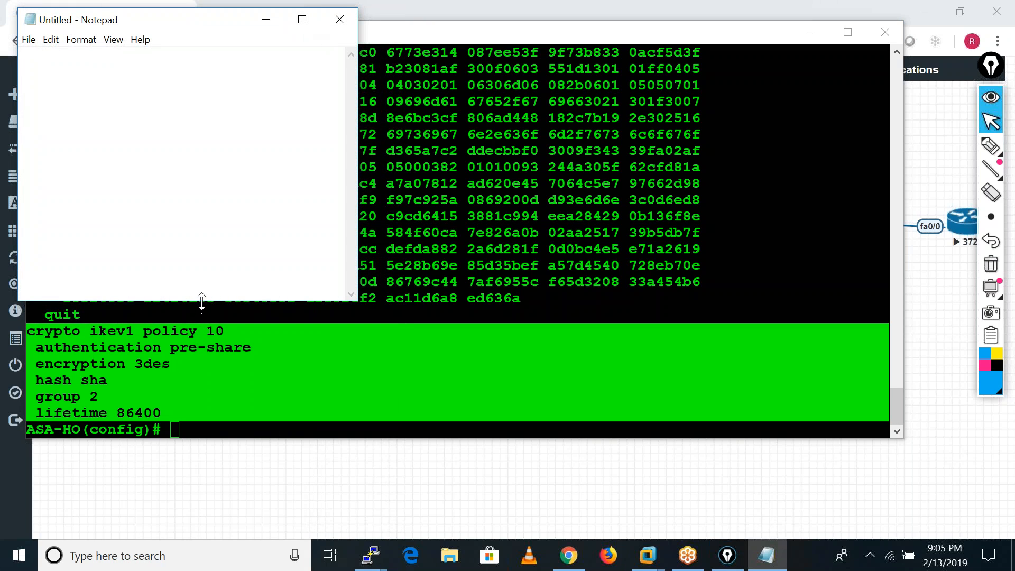
left_click(302, 21)
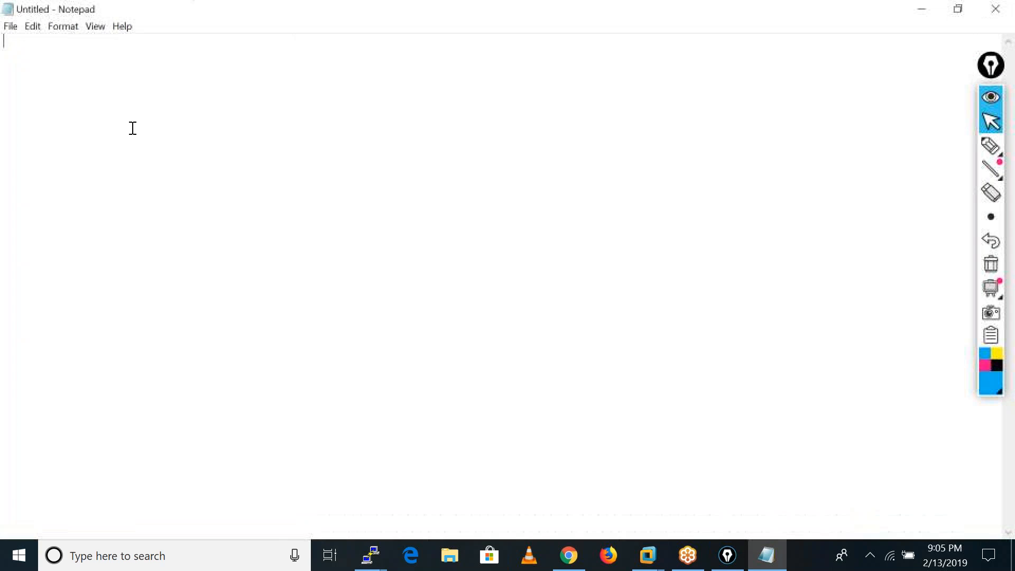
key("Return")
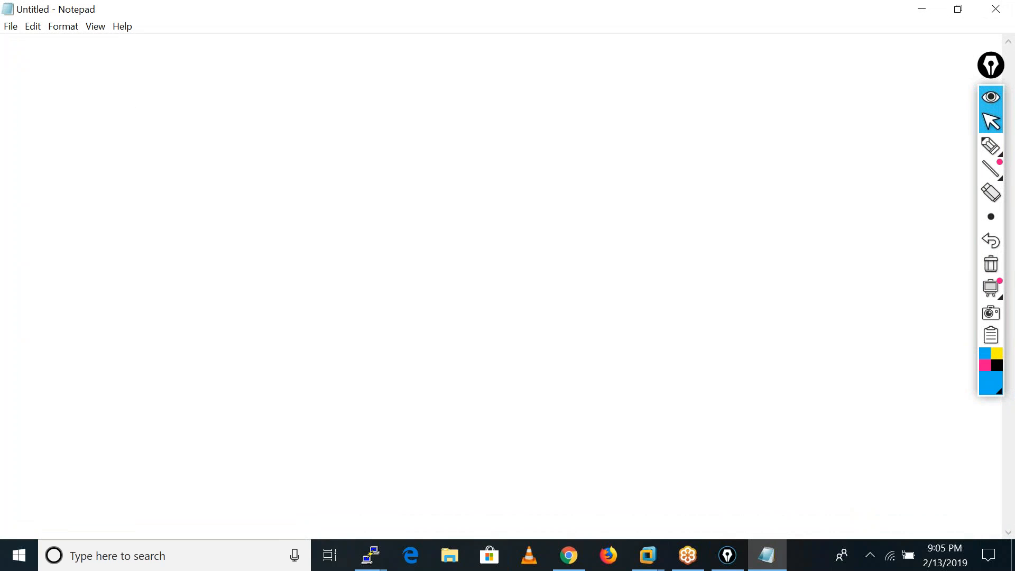
Paste the copied IKEv1 policy 10 block into the Notepad document, add a "!" separator, and return to the ASA-HO console.
type("crypto ikev1 policy 10  authentication pre-share  encryption 3des  hash sha  group 2  lifetime 86400")
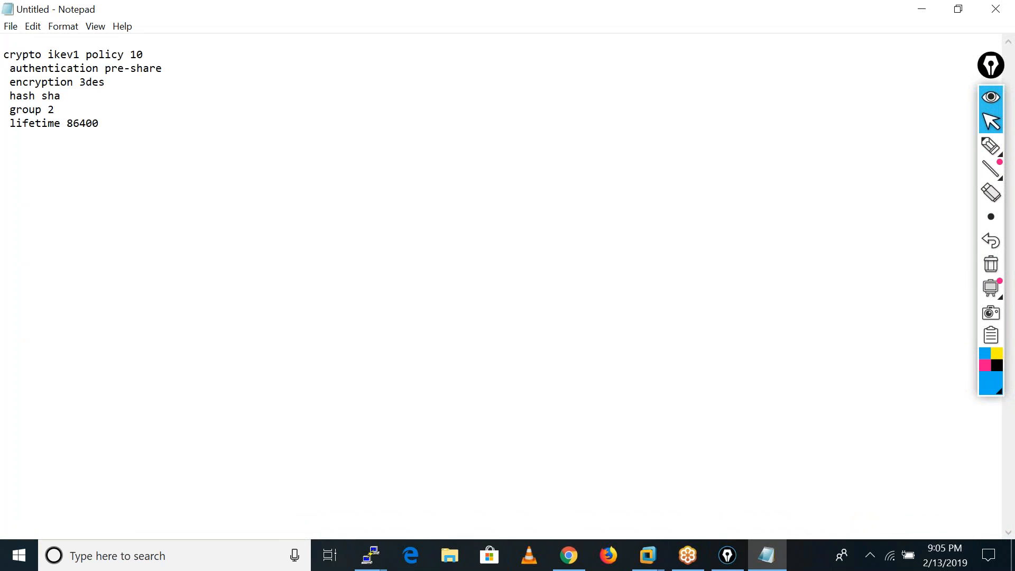
type("!")
left_click(925, 6)
left_click(646, 286)
key("Return")
key("Return")
key("Return")
key("Return")
key("Return")
key("Return")
key("Return")
key("Return")
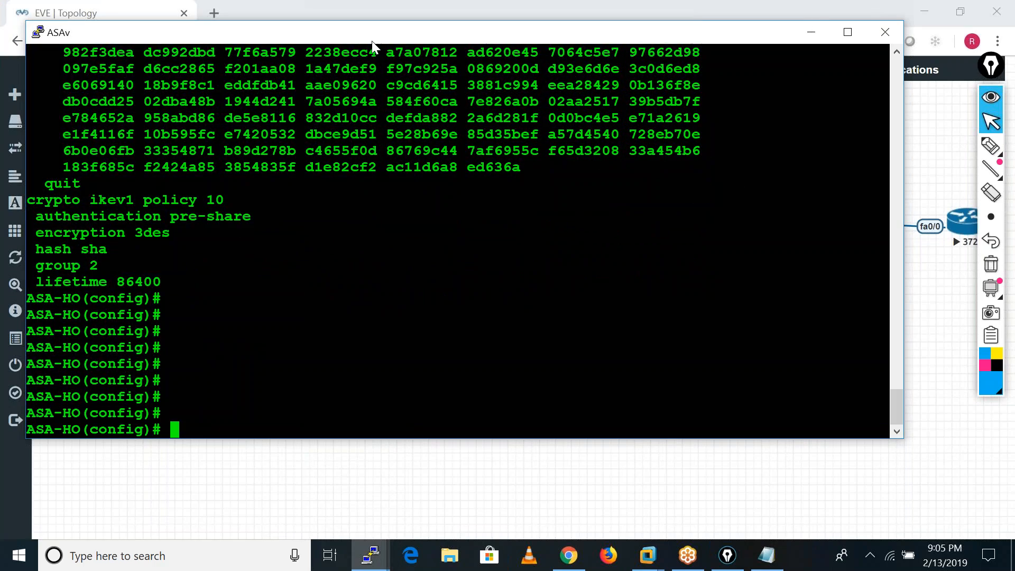
left_click_drag(370, 39, 428, 90)
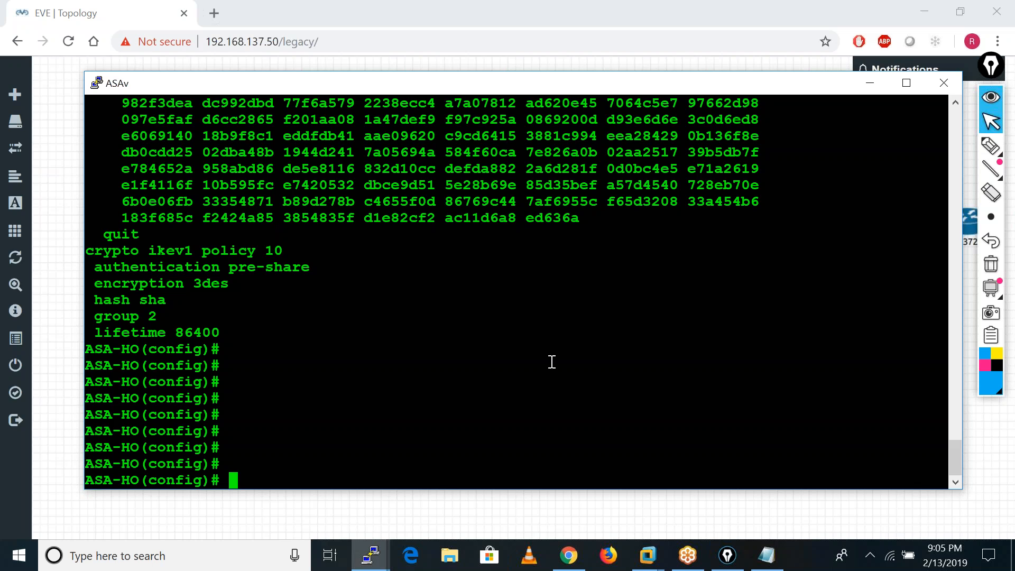
Add an entry to access list VPN permitting IP from 10.1.1.0 255.255.255.0 to 10.3.3.0 255.255.255.0.
type("acce")
key("Tab")
type("l")
key("Tab")
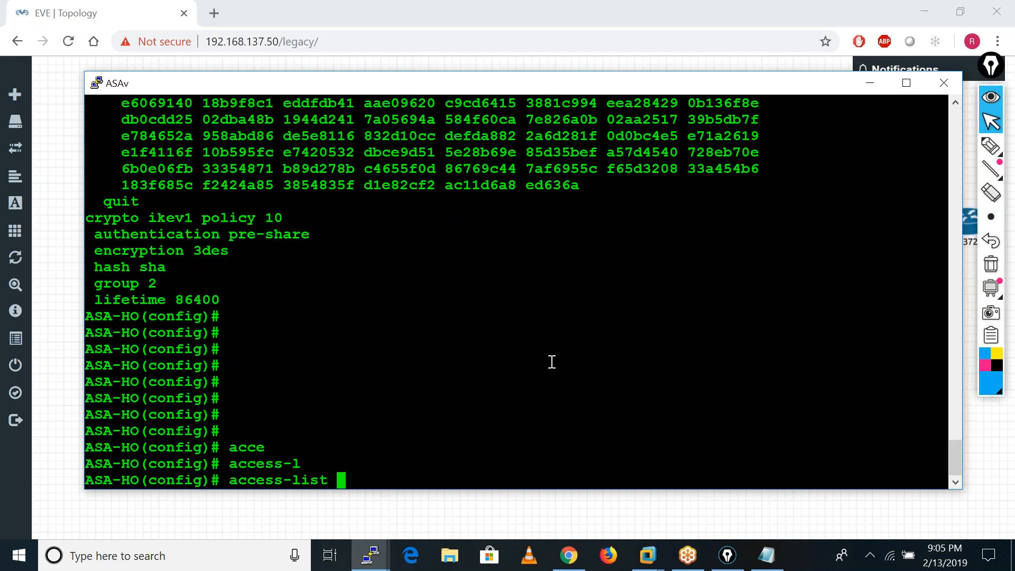
type("VPN per")
key("Tab")
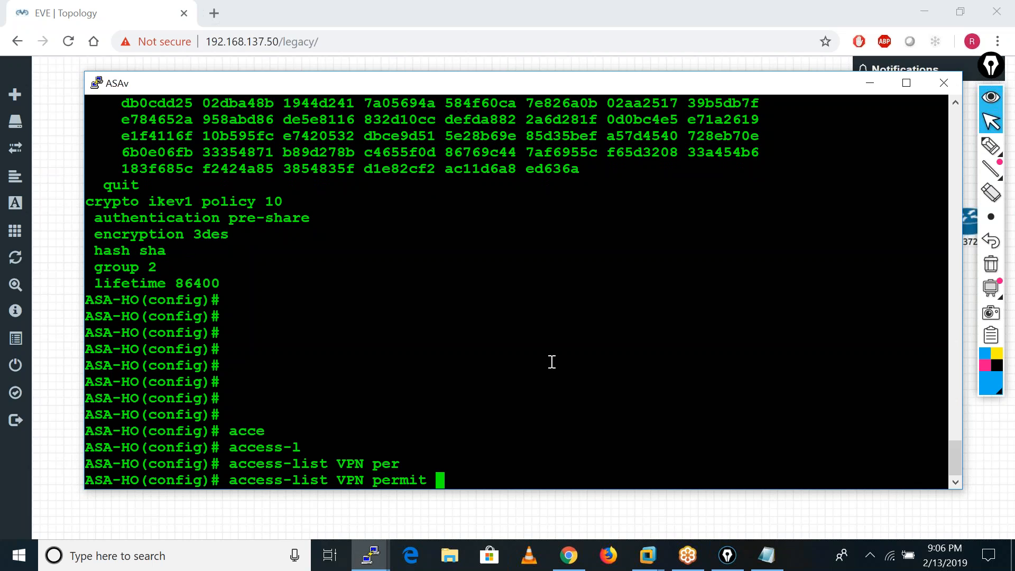
type("ip 10.1.1.")
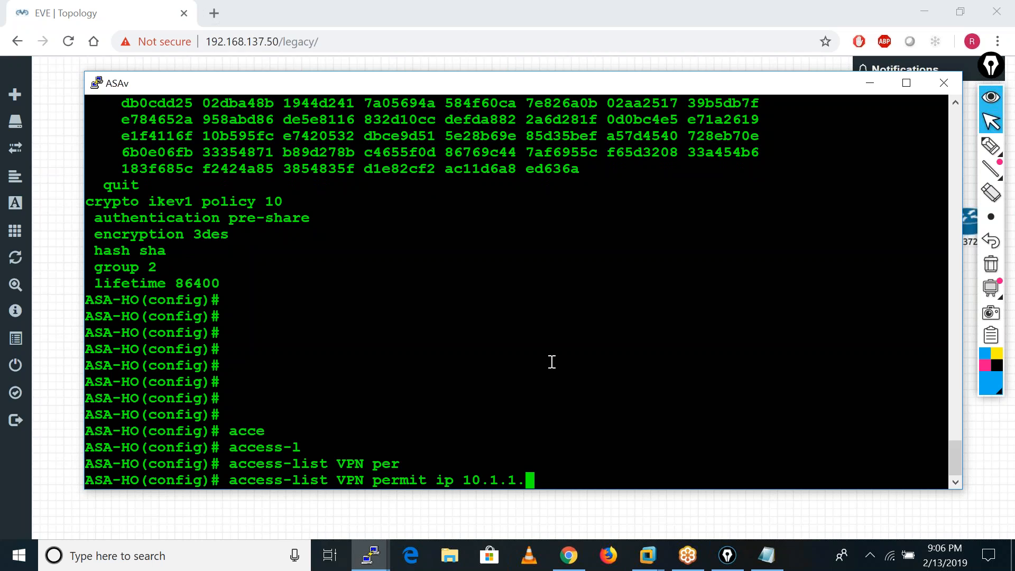
type("0 255.255.255.0 ")
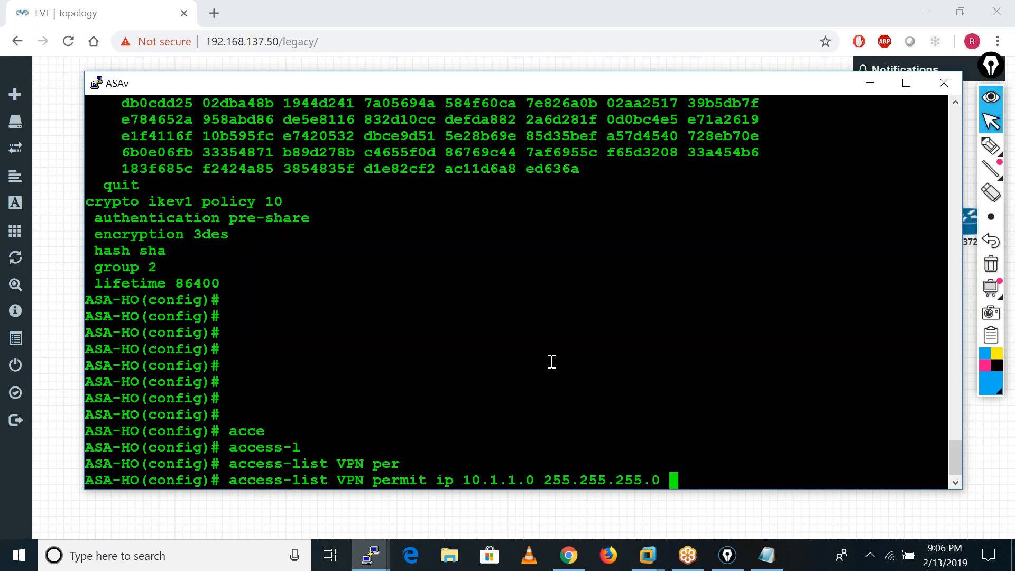
type("10.3.3.0 ")
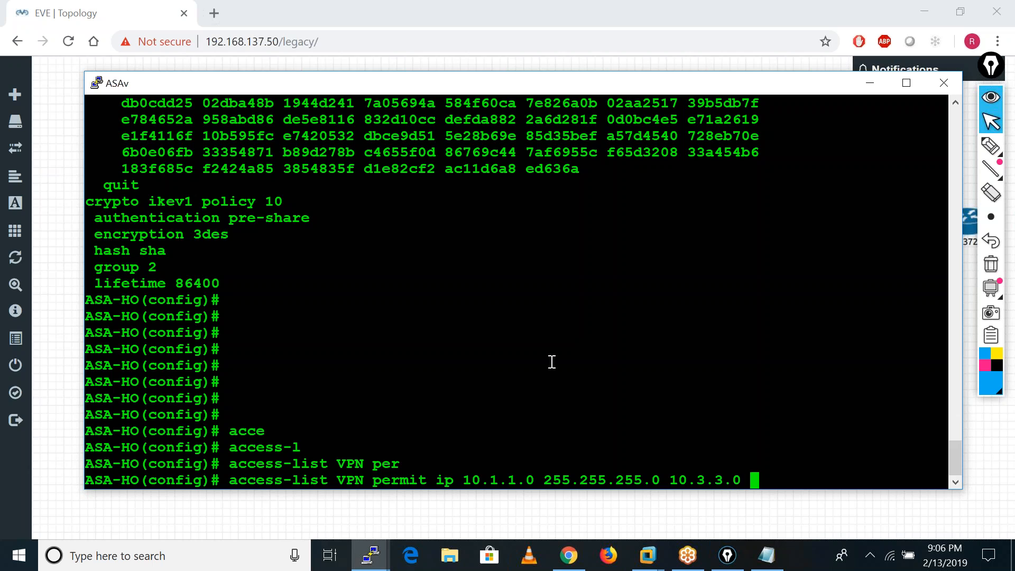
type("255.255.255.0")
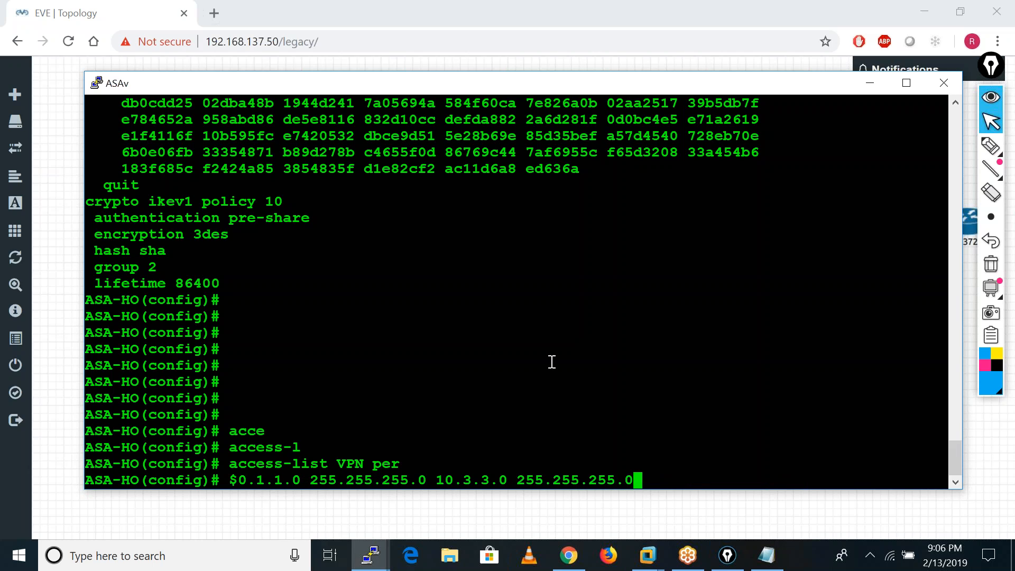
key("Return")
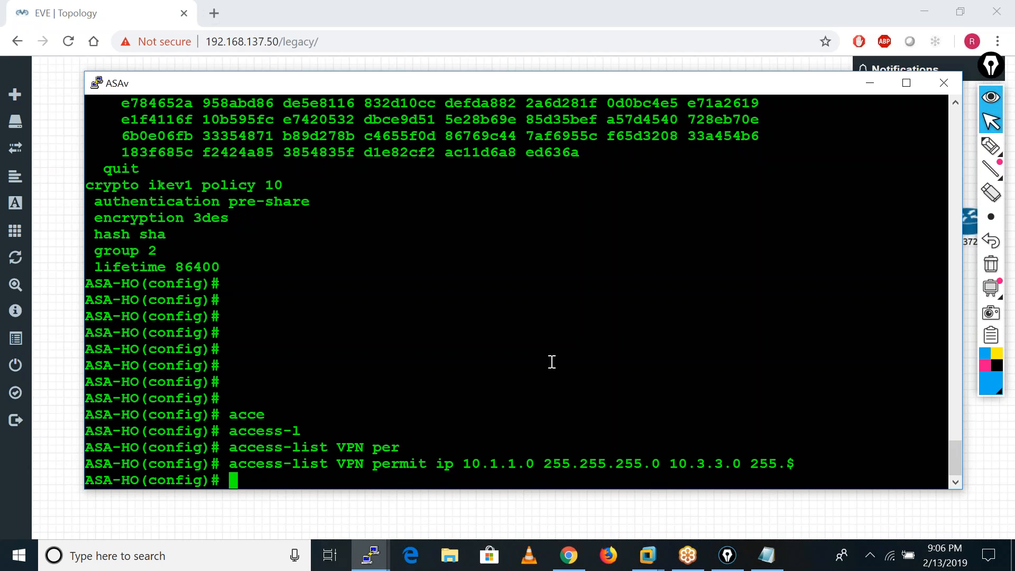
Reuse the previous access-list VPN command to add a second entry with source network 10.2.2.0.
key("Up")
key("Left")
key("Left")
key("Left")
key("Left")
key("Left")
key("Left")
key("Left")
key("Left")
key("Left")
key("Left")
key("Left")
key("Left")
key("Left")
key("Left")
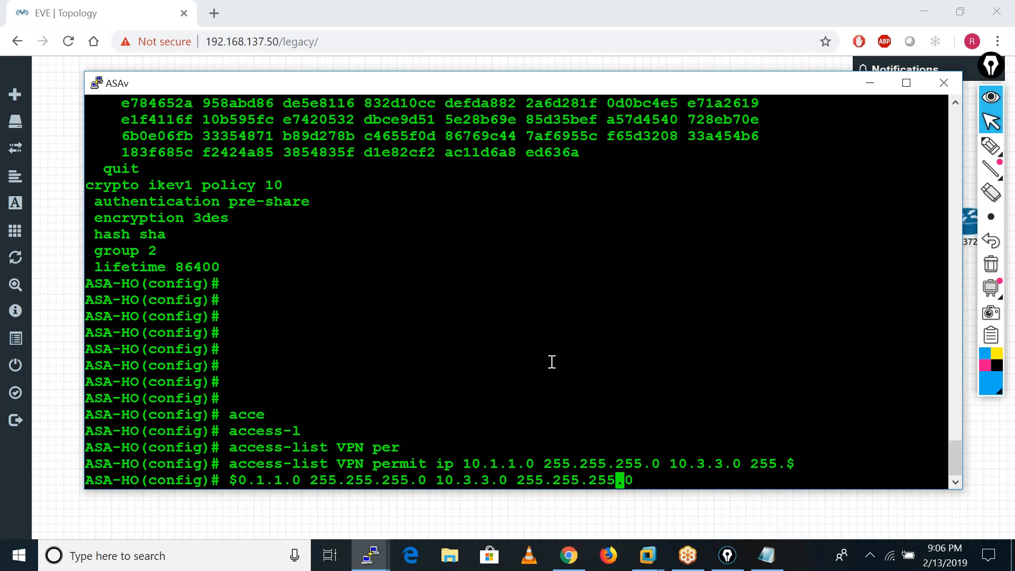
key("Left")
key("Left")
key("Left")
key("Left")
key("Left")
key("Left")
key("Left")
key("Left")
key("Left")
key("Left")
key("Left")
key("Left")
key("Left")
key("Left")
key("Left")
key("Left")
key("Left")
key("Left")
key("Left")
key("Left")
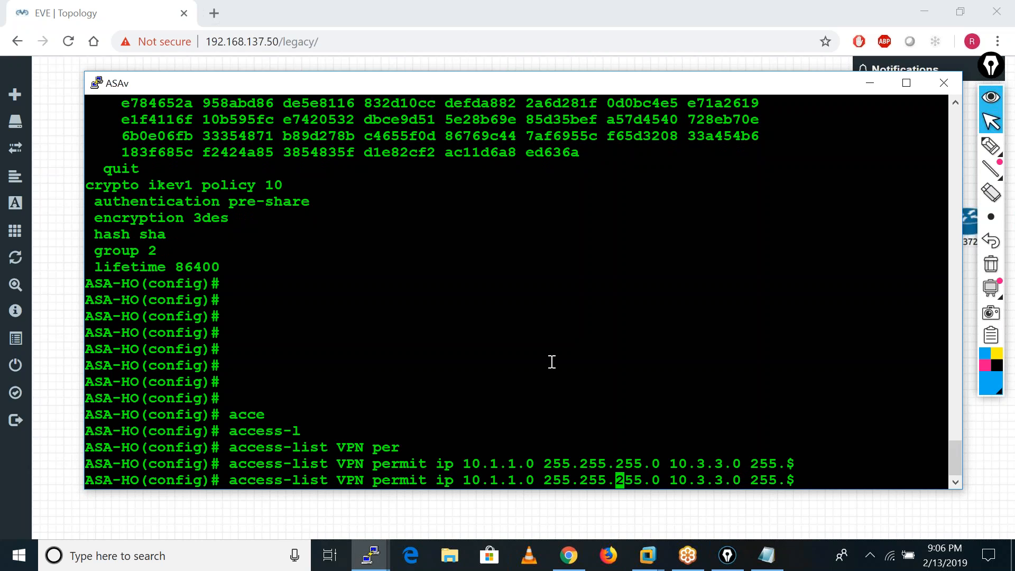
key("Left")
key("Left")
key("Left")
key("Left")
key("BackSpace")
key("BackSpace")
key("BackSpace")
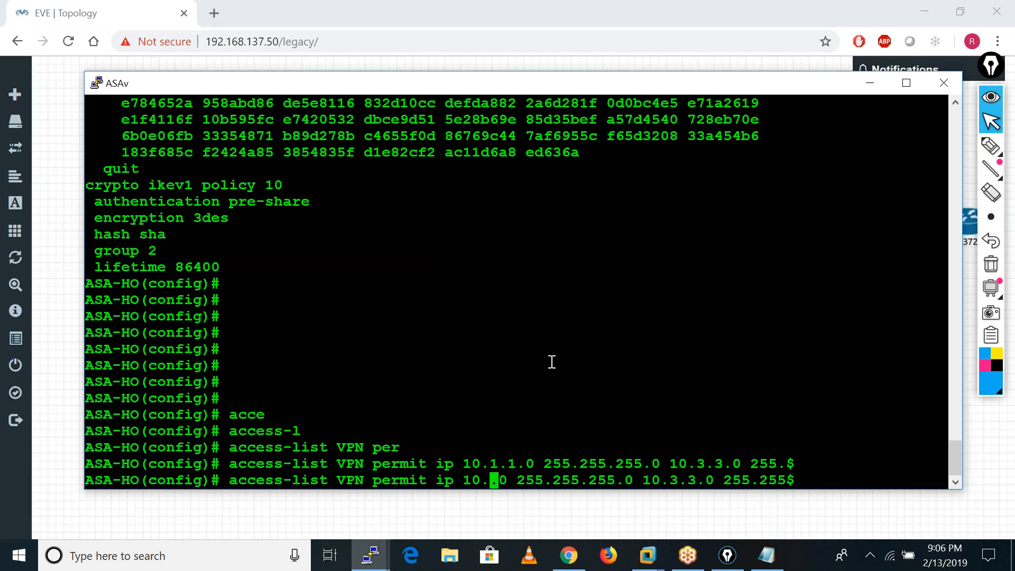
type("2.2")
key("Return")
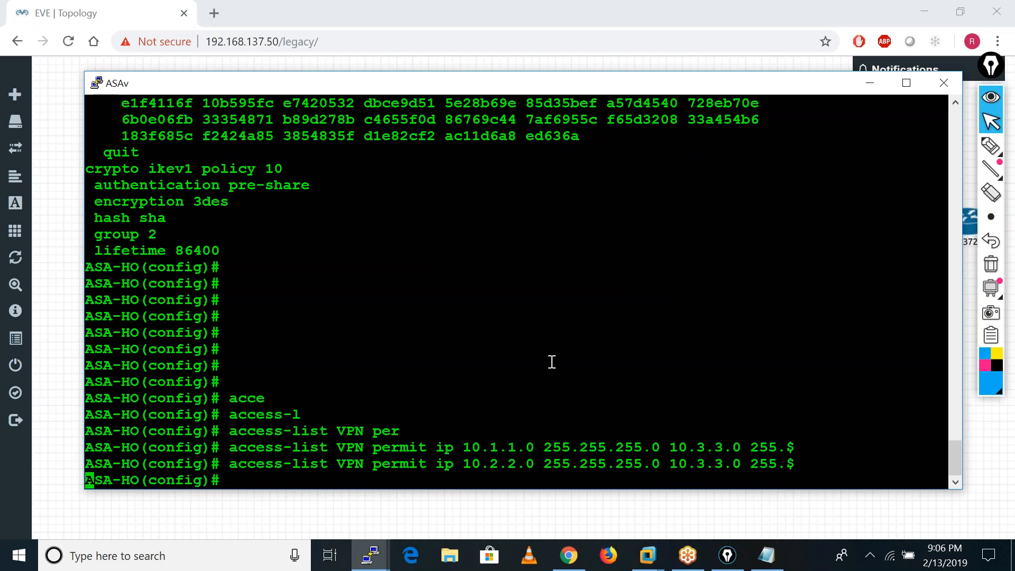
Display the running configuration of access list VPN and check its entries.
key("Return")
key("Return")
key("Return")
key("Return")
type("sh run a")
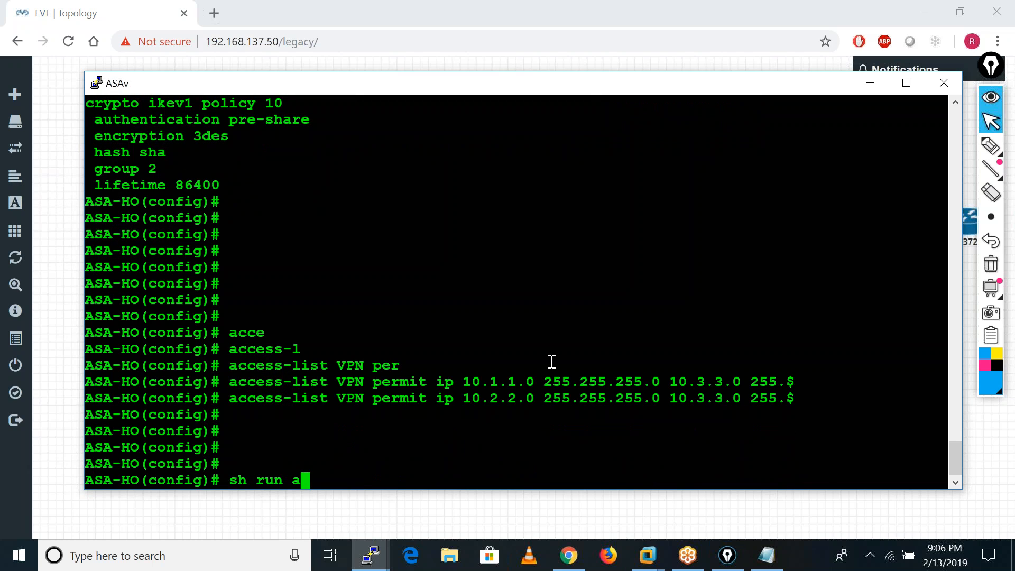
type("ccess-l")
key("Tab")
type("l")
key("Tab")
type("VPN")
key("Return")
key("Return")
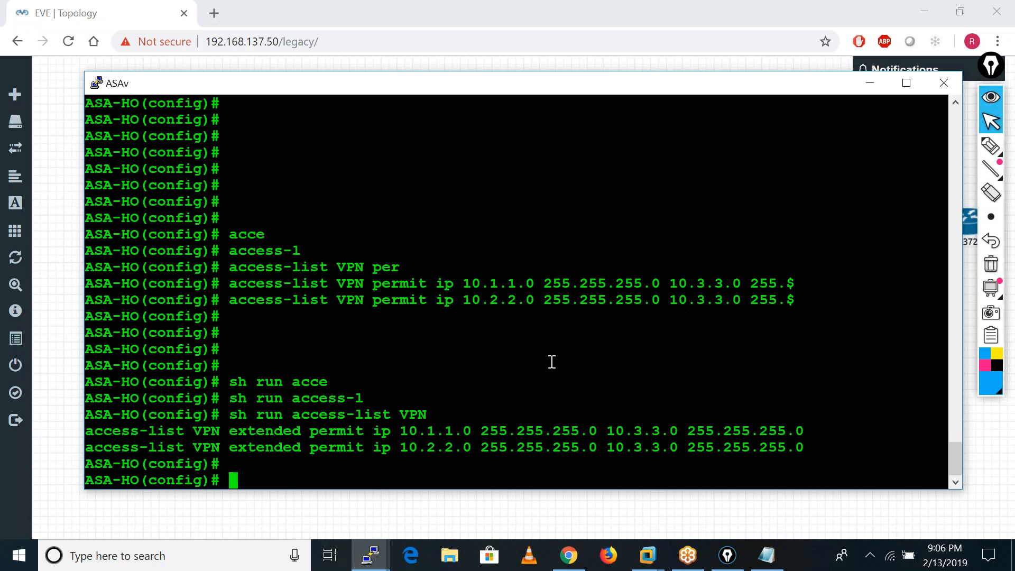
key("Return")
key("Return")
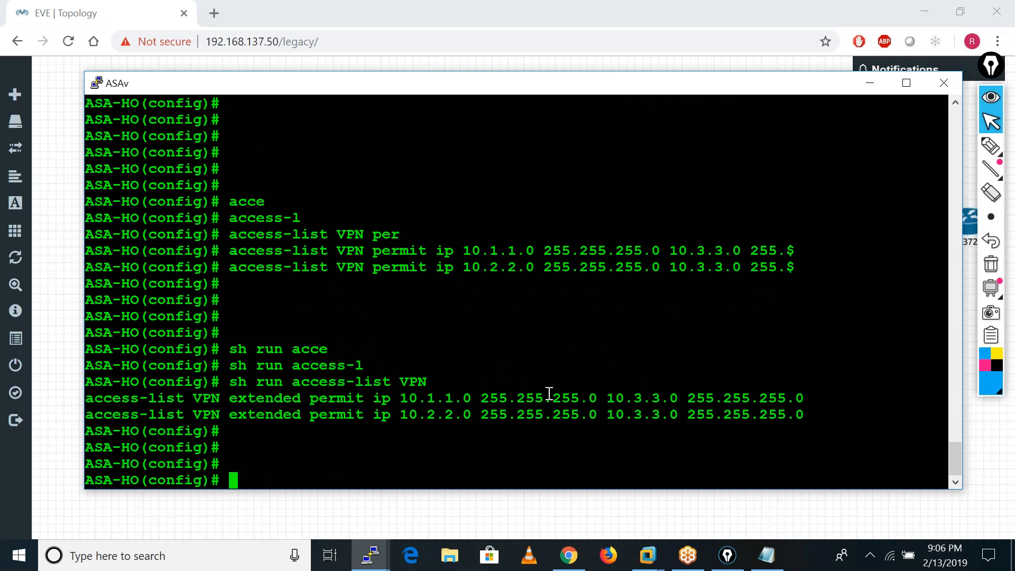
key("Return")
key("Return")
key("Return")
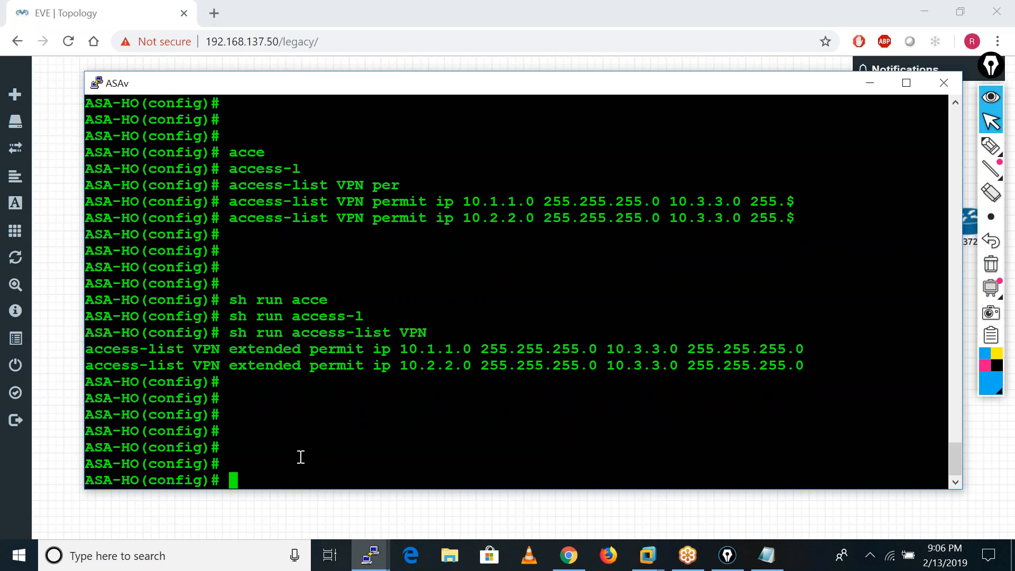
Begin a crypto ipsec ikev1 transform-set command named TSET, listing the available options at each level.
type("cry")
key("Tab")
type("ipse")
key("Tab")
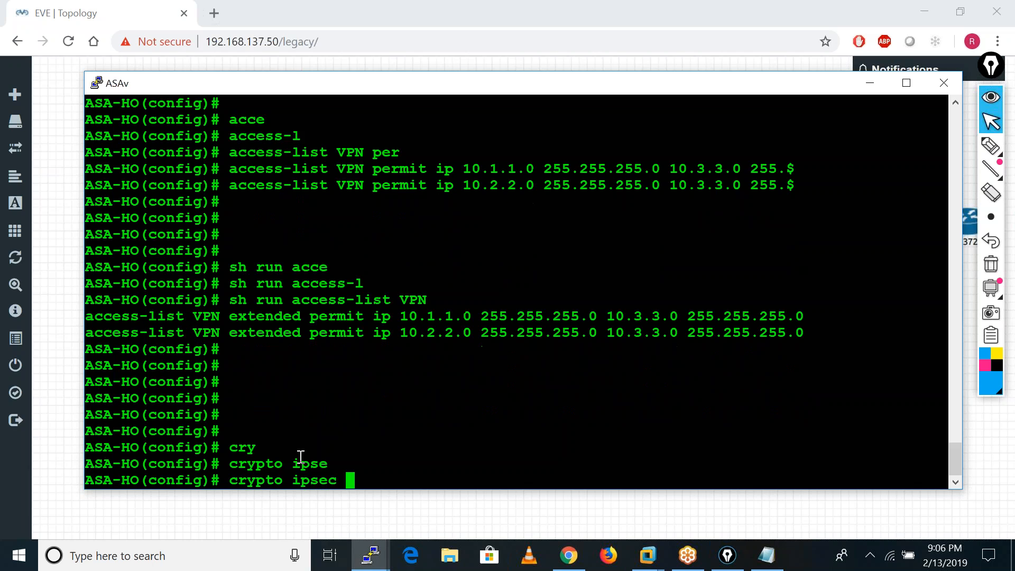
type("?")
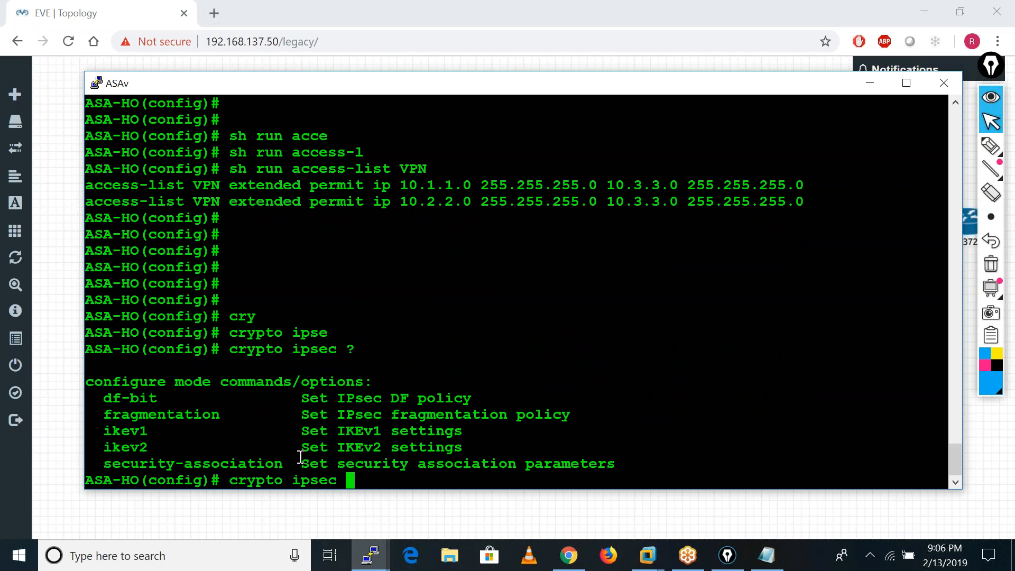
type("ik")
key("Tab")
type("1 ?")
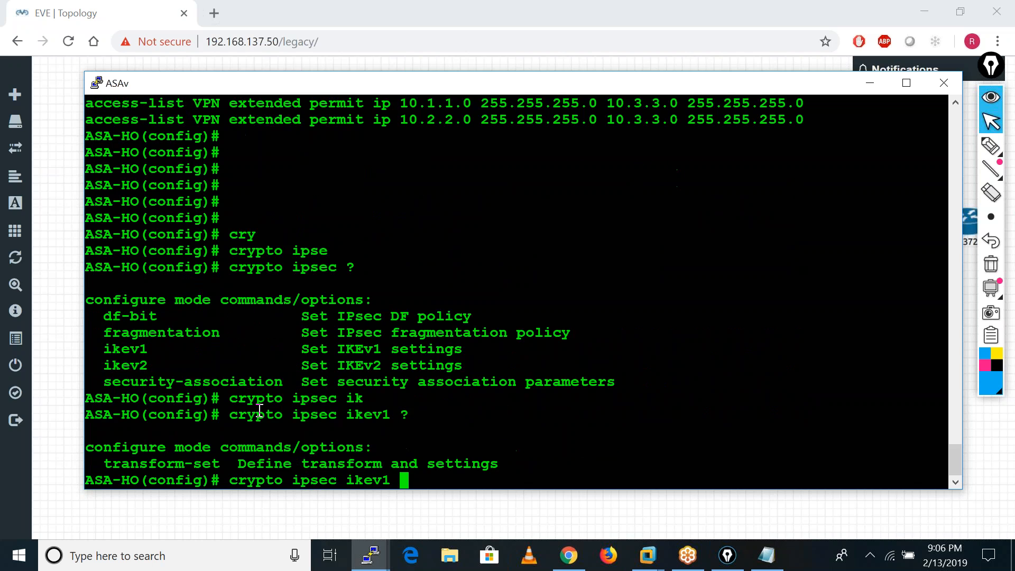
type("tr")
key("Tab")
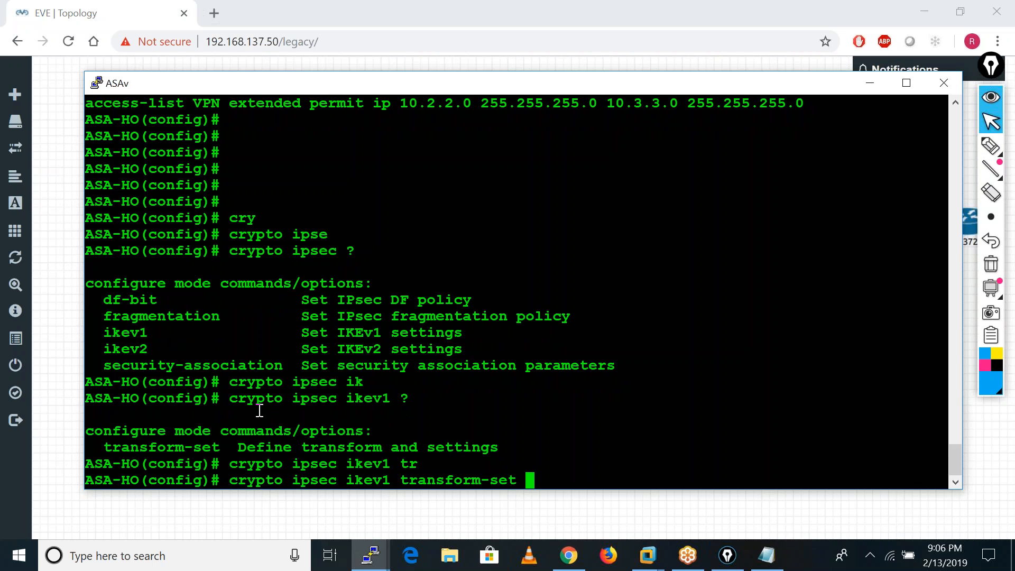
type("TSET ?")
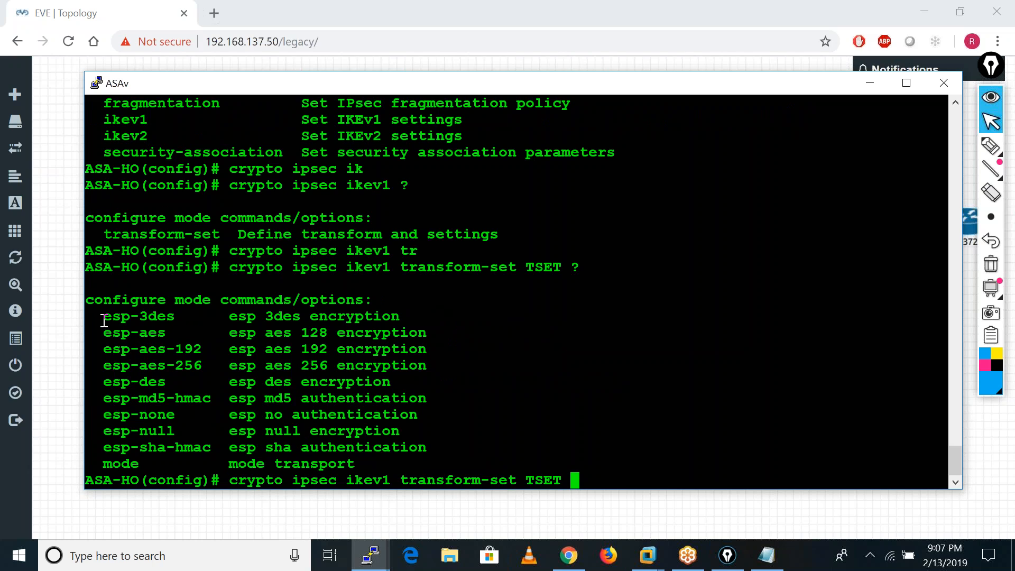
Define transform set TSET with esp-3des encryption and esp-sha-hmac authentication.
type("es")
key("Tab")
type("3")
key("Tab")
type("es")
key("Tab")
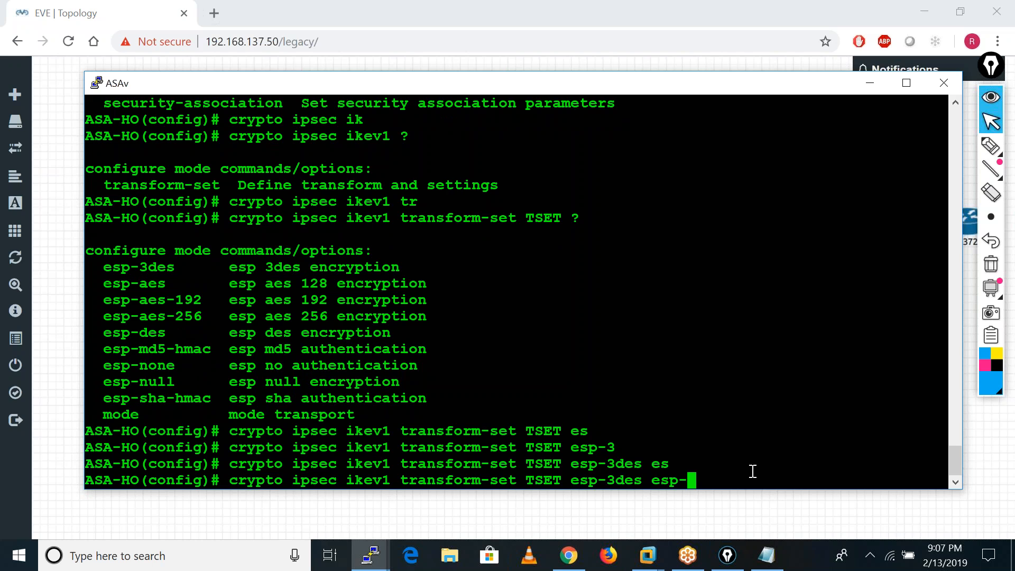
type("s")
key("Tab")
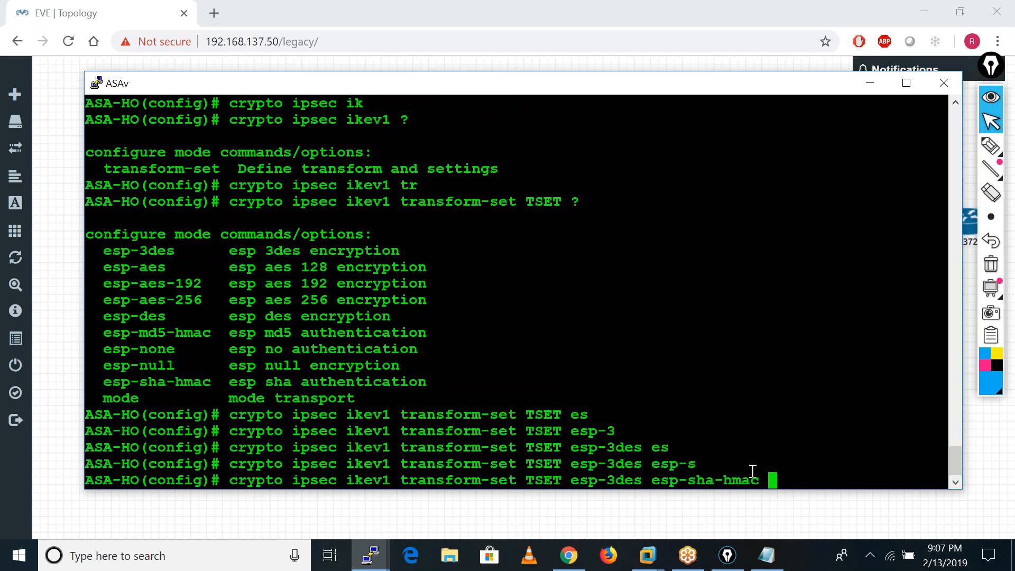
key("Return")
key("Return")
key("Return")
key("Return")
key("Return")
key("Return")
key("Return")
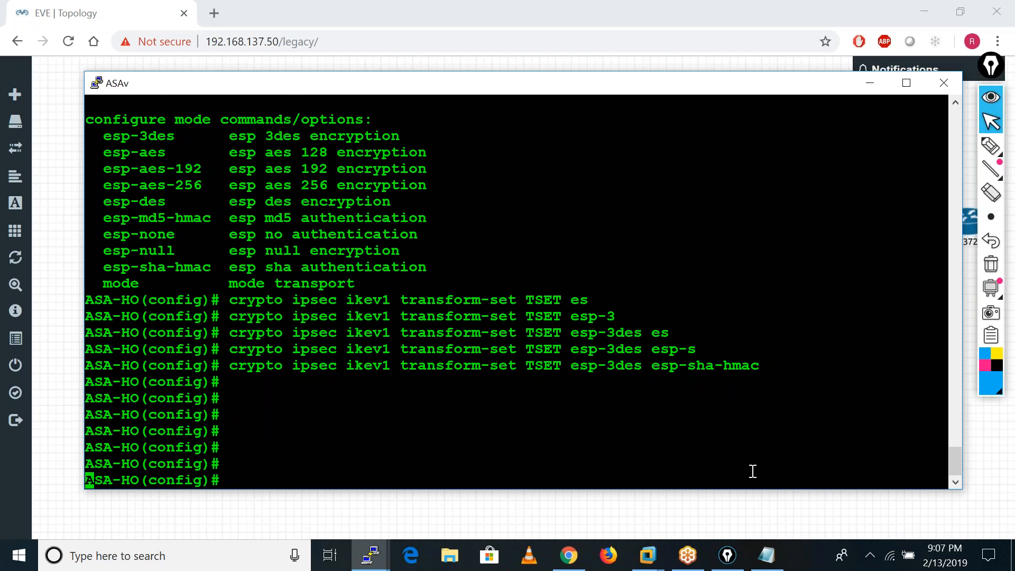
key("Return")
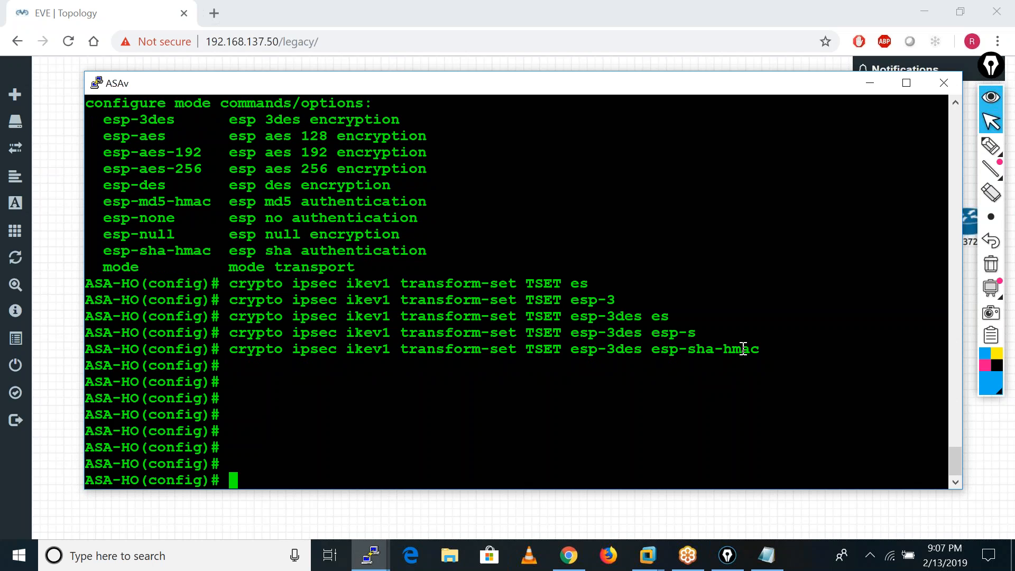
Begin a tunnel-group command for peer 192.168.1.100, listing the options before and after the group name.
type("cr")
key("BackSpace")
key("BackSpace")
type("tunn")
key("Tab")
type("?")
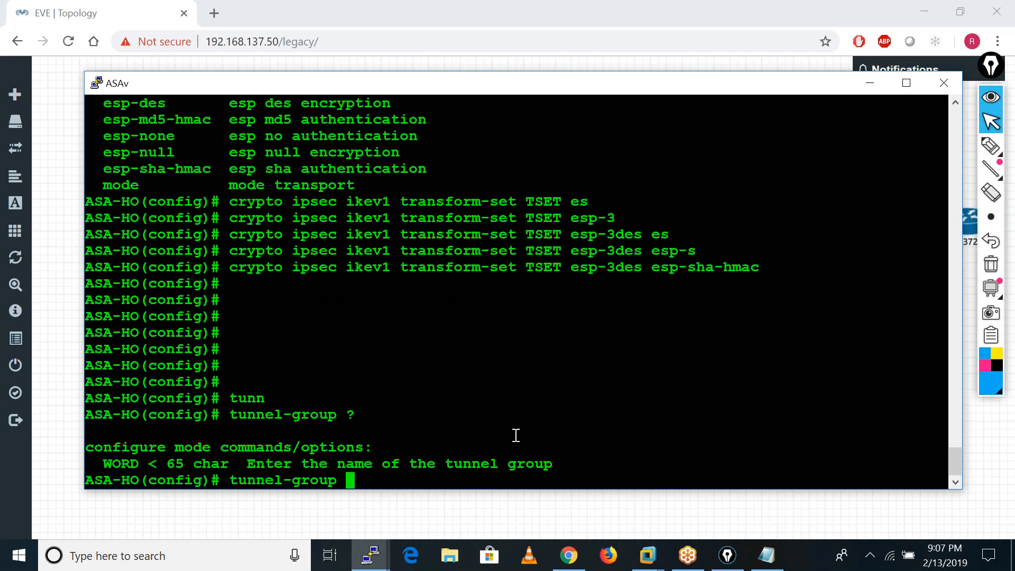
type("192.1")
type("68")
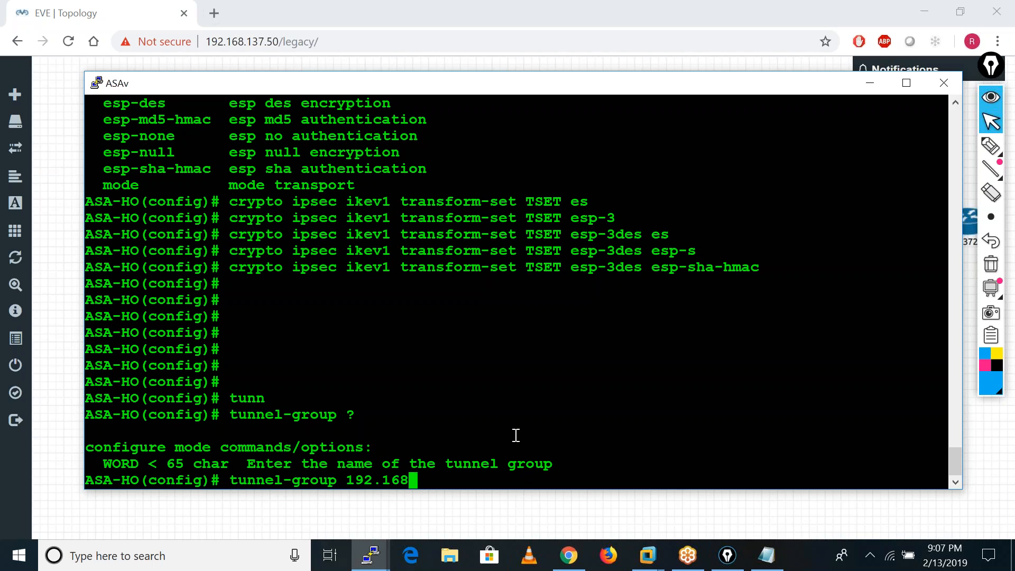
type(".1.100 ")
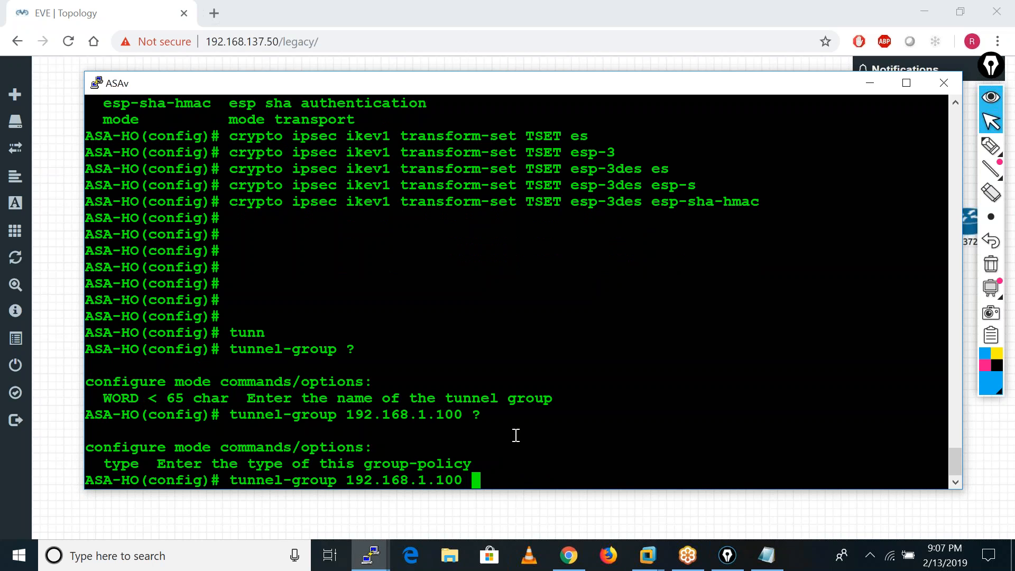
type("?ty")
Create tunnel group 192.168.1.100 with type ipsec-l2l after listing the available types.
key("Tab")
type("?")
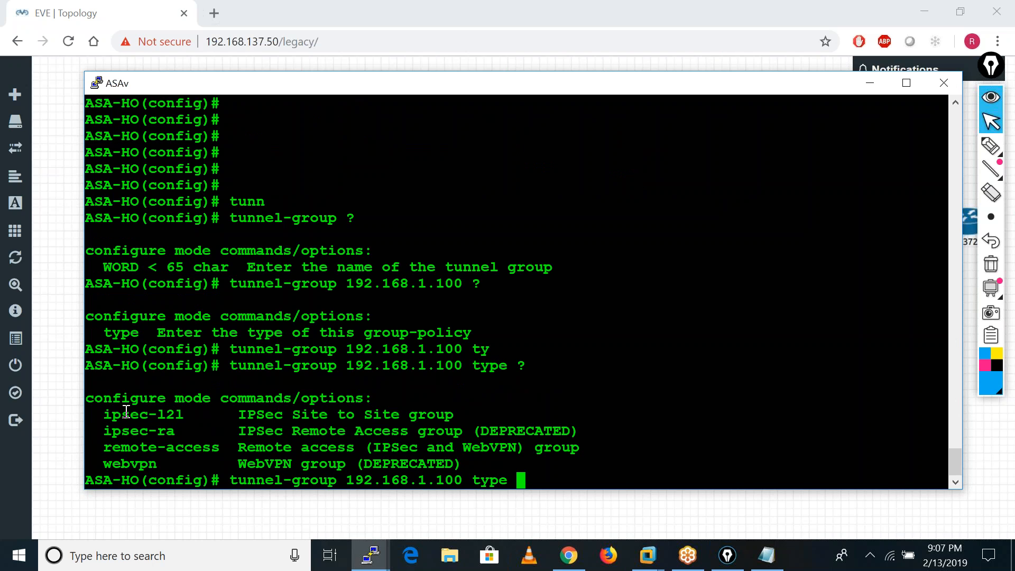
type("ip")
key("Tab")
type("l")
key("Tab")
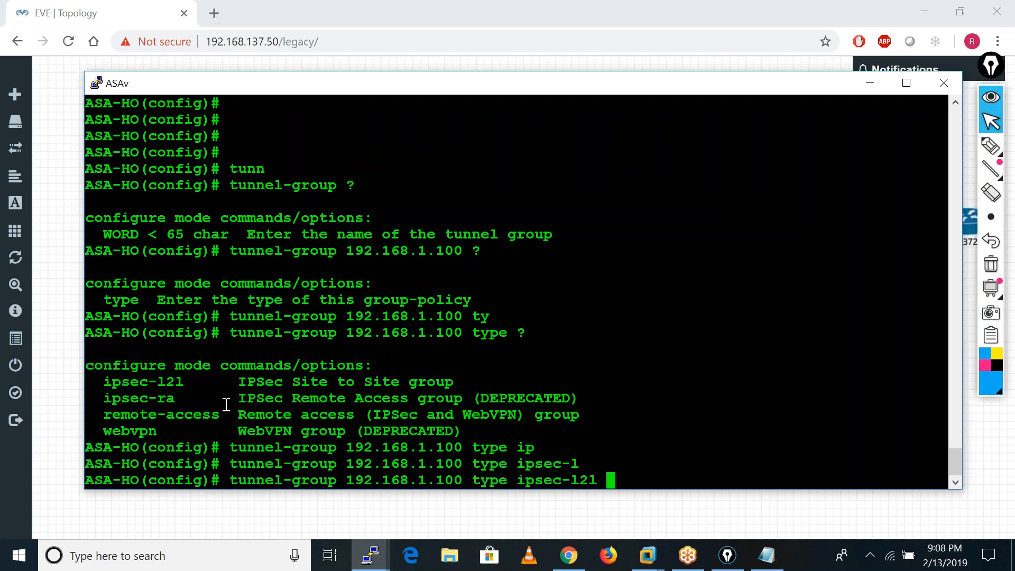
type("?")
key("Return")
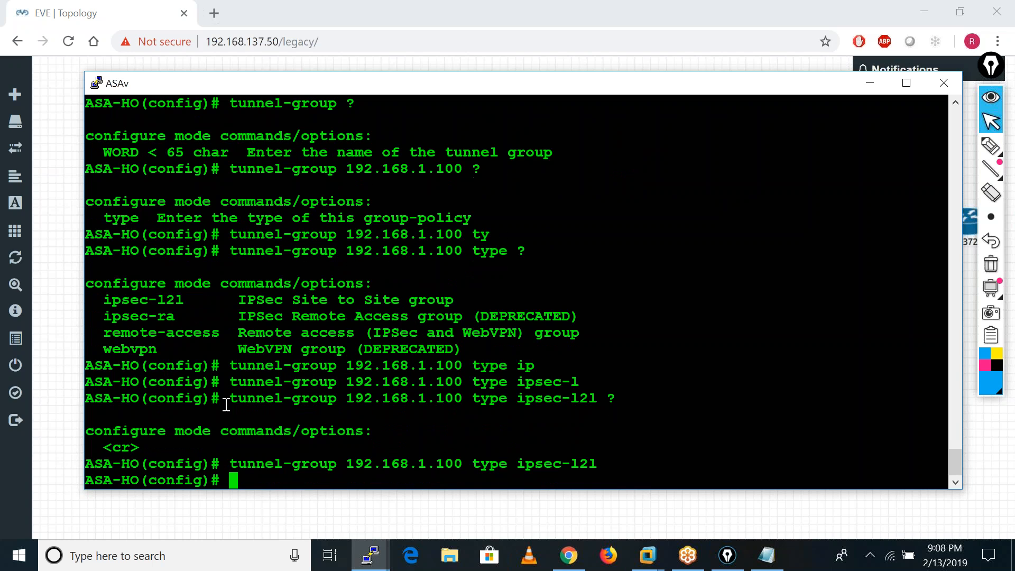
Enter the ipsec-attributes mode of tunnel group 192.168.1.100 after listing the options that follow the group name.
key("Up")
key("BackSpace")
key("BackSpace")
key("BackSpace")
key("BackSpace")
key("BackSpace")
key("BackSpace")
key("BackSpace")
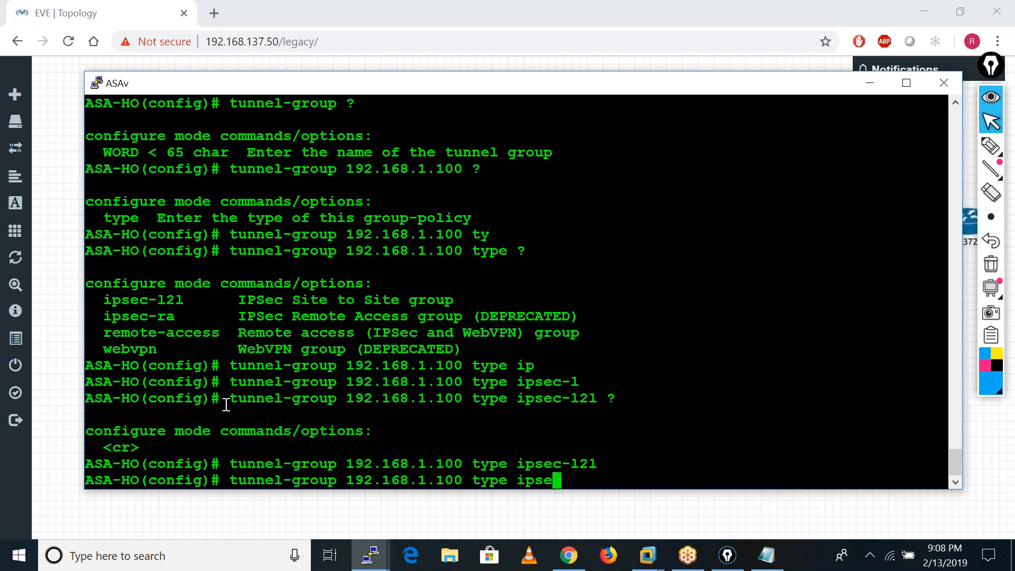
key("BackSpace")
key("BackSpace")
key("BackSpace")
key("BackSpace")
key("BackSpace")
key("BackSpace")
key("BackSpace")
key("BackSpace")
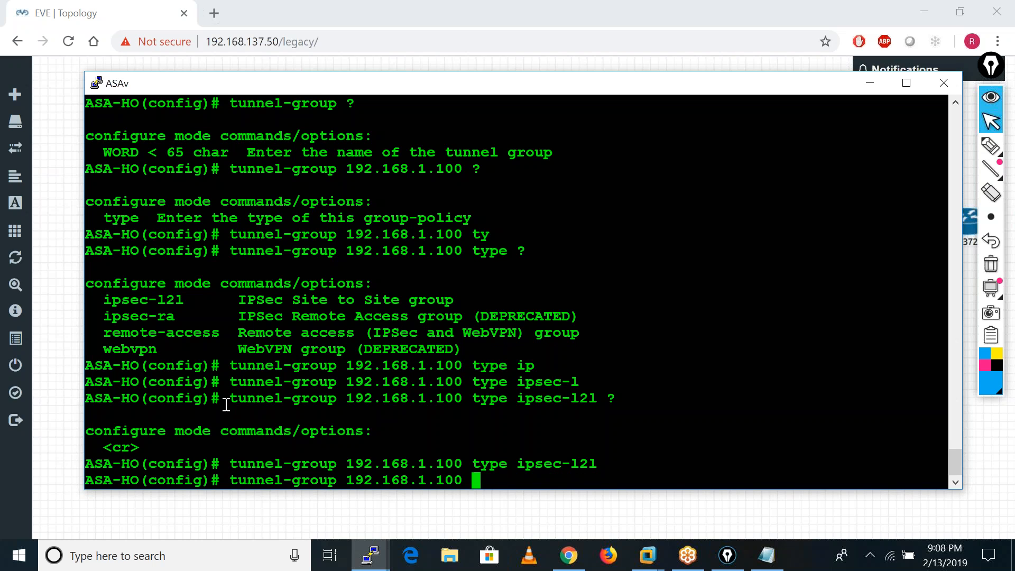
type("?")
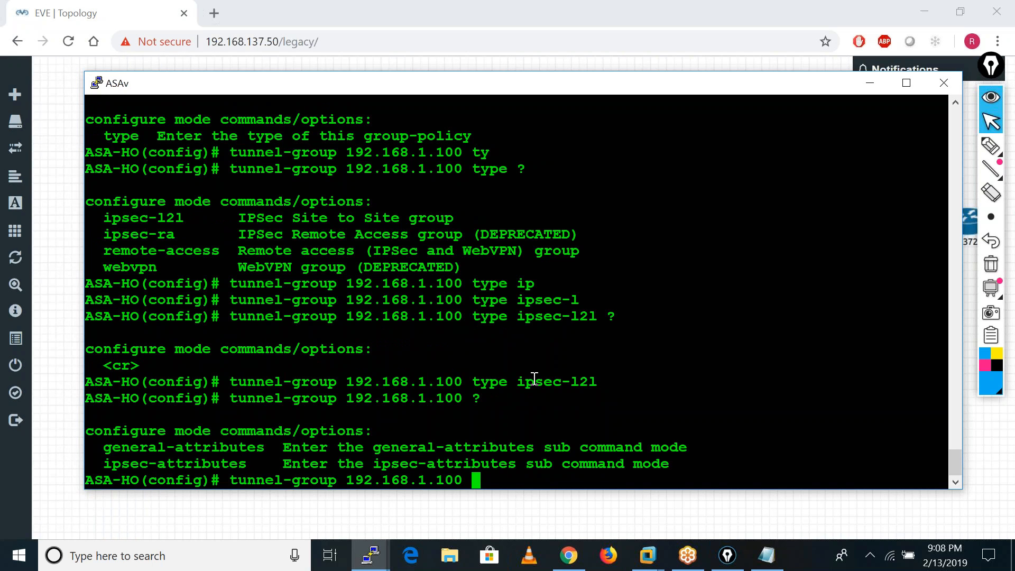
type("ip")
key("Tab")
key("Return")
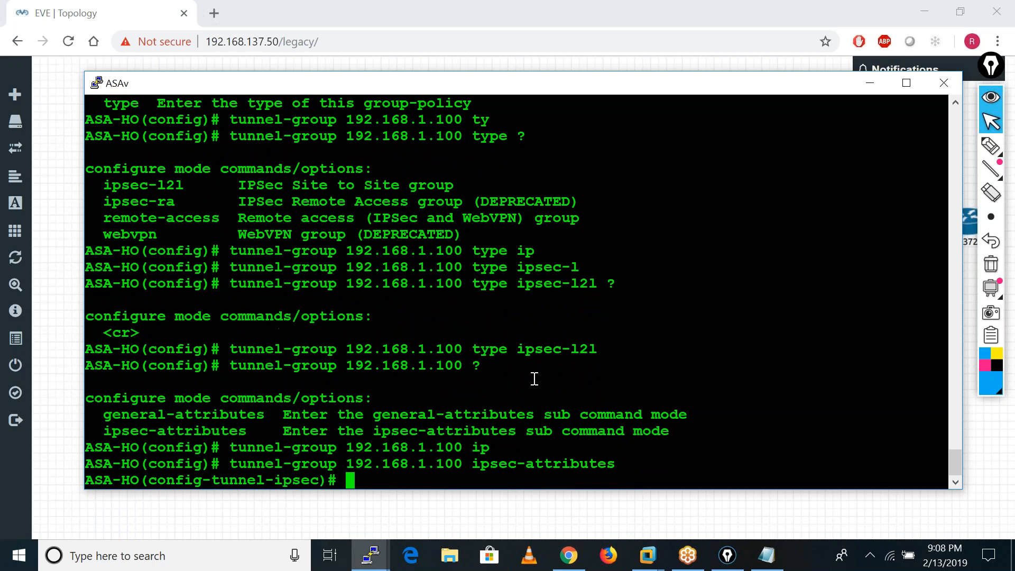
Set the tunnel group's IKEv1 pre-shared key, listing the available commands and the ikev1 options along the way.
type("?")
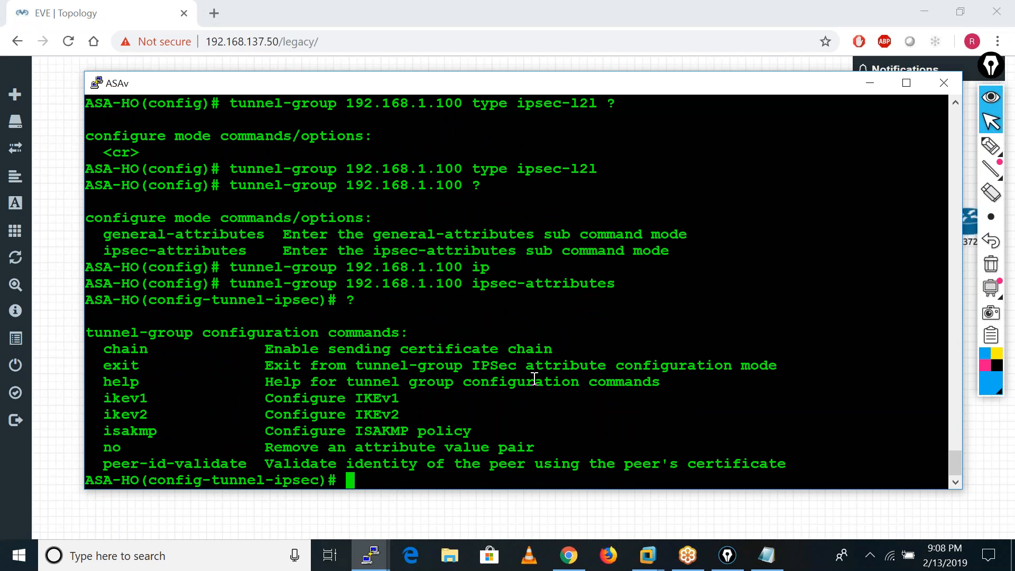
type("ik")
key("Tab")
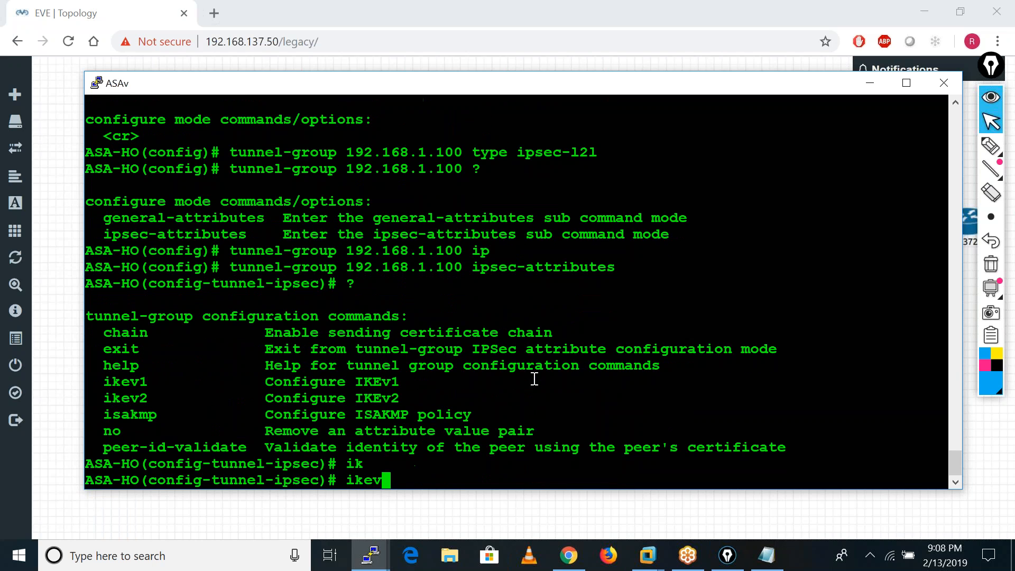
type("1 ?")
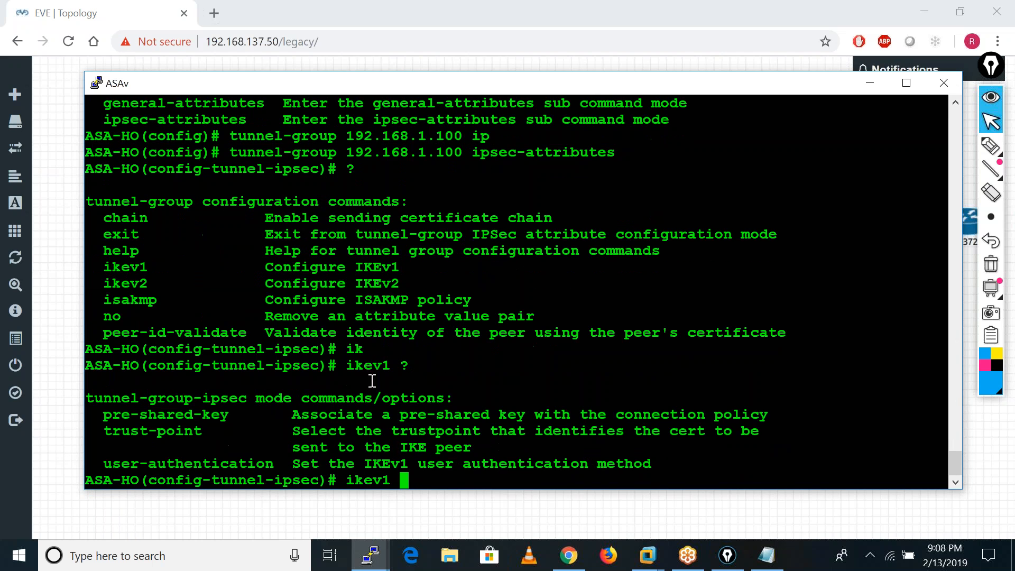
type("pre")
key("Tab")
type("c")
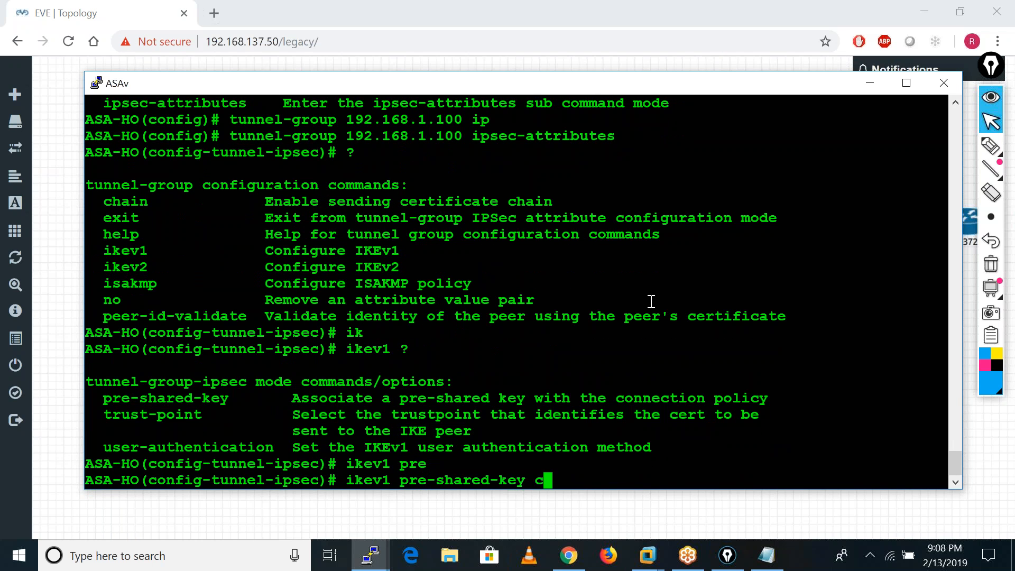
type("isco123 ?")
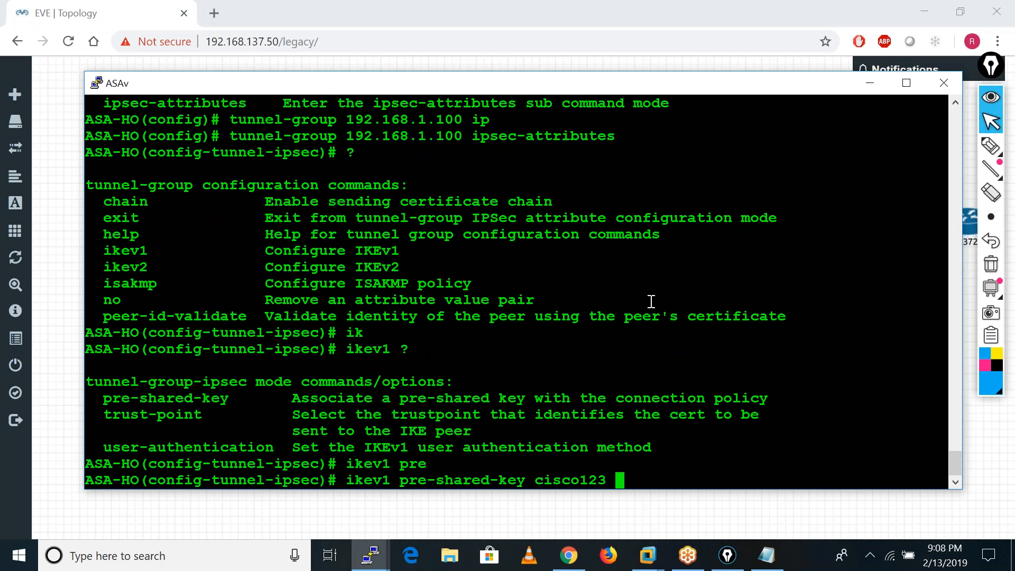
key("BackSpace")
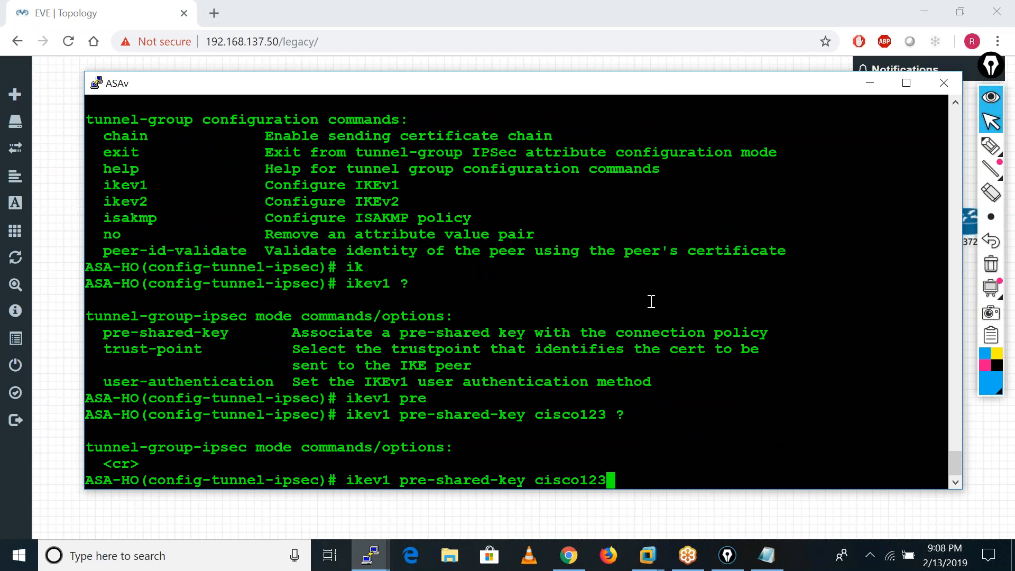
key("Return")
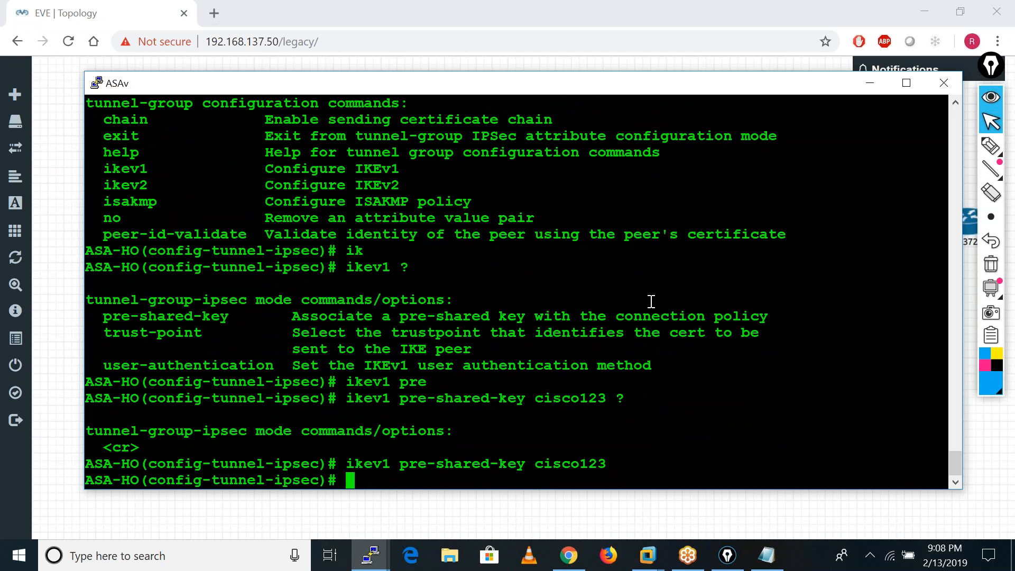
Exit the tunnel-group ipsec-attributes mode to global configuration and add a few blank prompt lines.
type("exit")
key("Return")
key("Return")
key("Return")
key("Return")
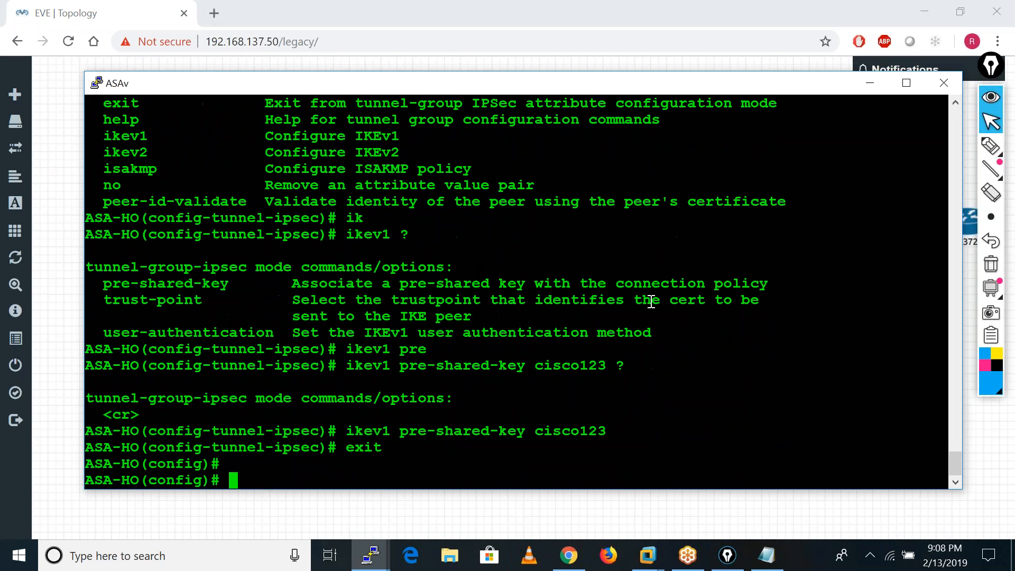
key("Return")
key("Return")
key("Return")
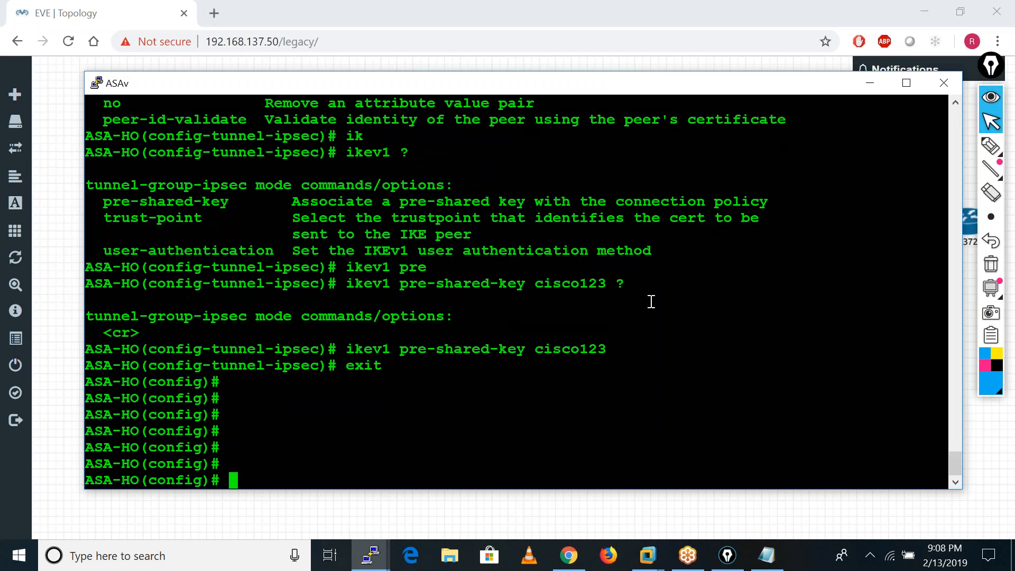
Begin a crypto map command named IMAP with sequence number 10, listing the options after the name and the number.
type("cry")
key("Tab")
type("ma")
key("Tab")
type("IMAP ?")
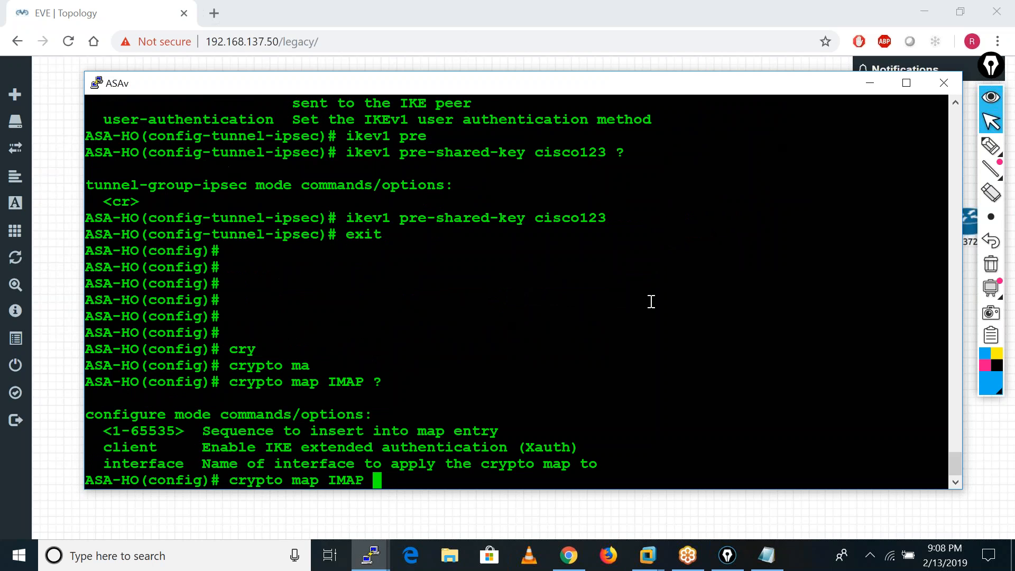
type("10")
Make crypto map IMAP 10 match address access list VPN, listing the options after match and address.
type("?")
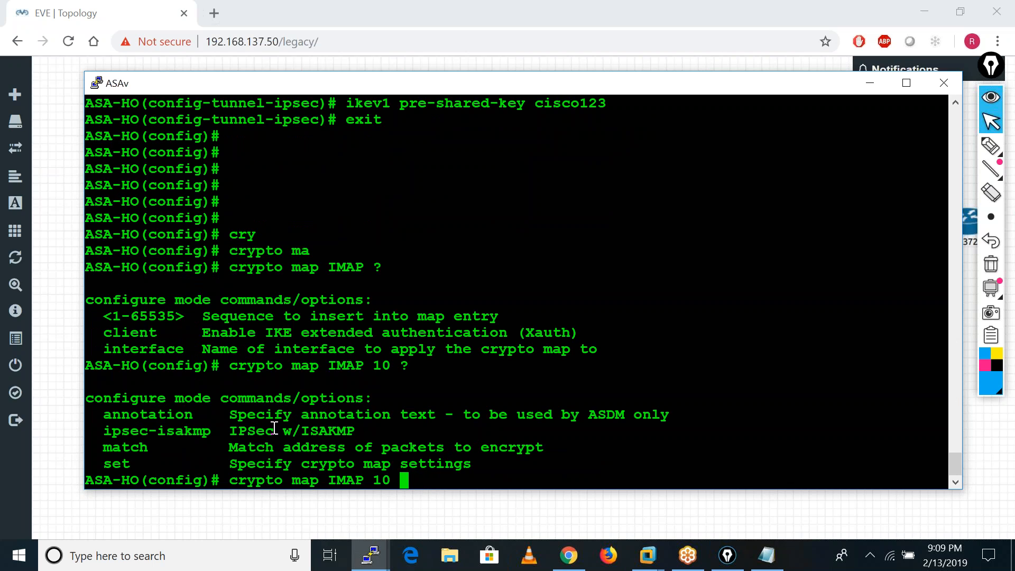
type("mat")
key("Tab")
type("?add")
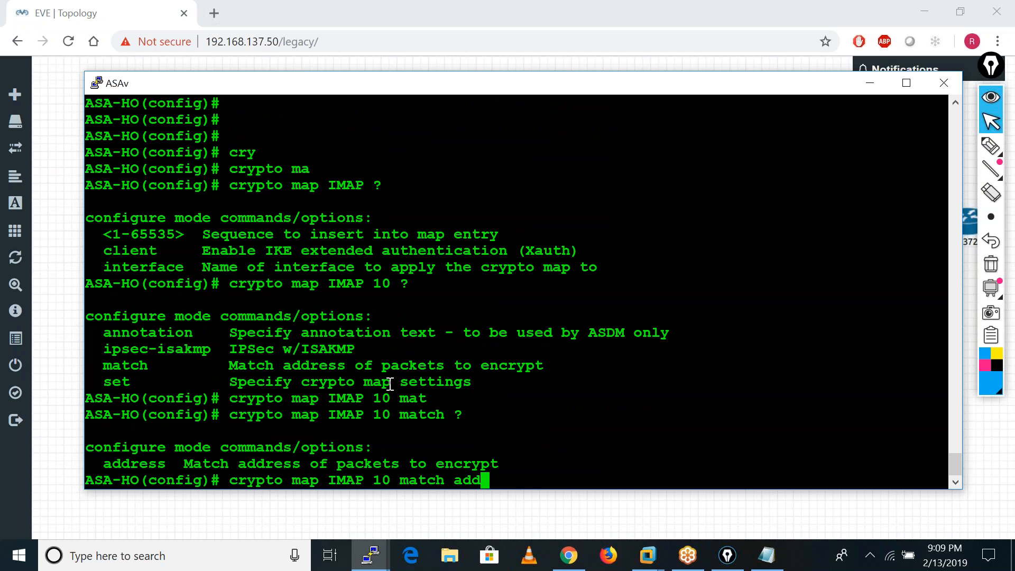
key("Tab")
type("?")
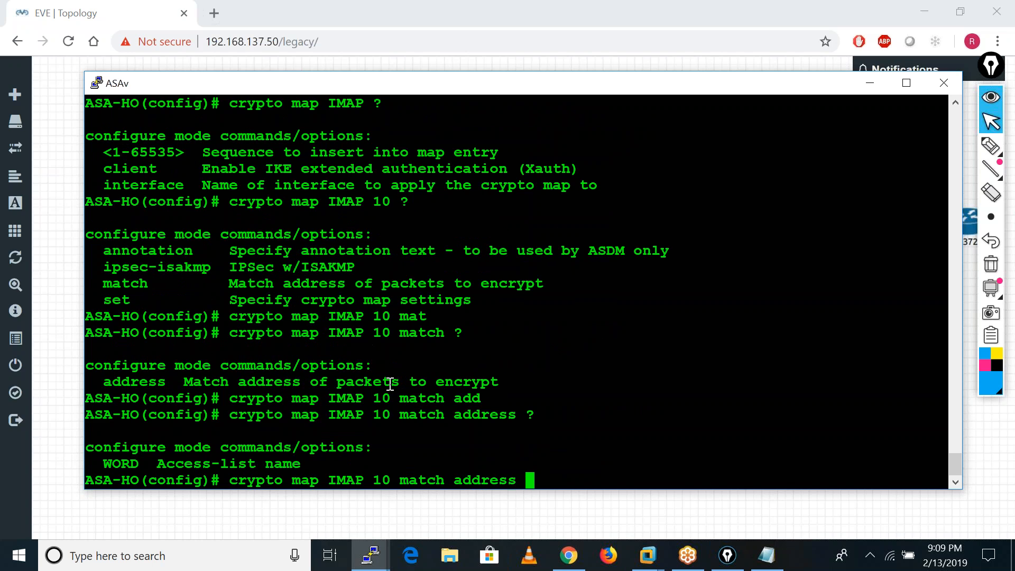
type("VPN")
key("Return")
Rework the previous command into crypto map IMAP 10 set and list its available settings.
key("Up")
key("BackSpace")
key("BackSpace")
key("BackSpace")
key("BackSpace")
key("BackSpace")
key("BackSpace")
key("BackSpace")
key("BackSpace")
key("BackSpace")
key("BackSpace")
key("BackSpace")
key("BackSpace")
key("BackSpace")
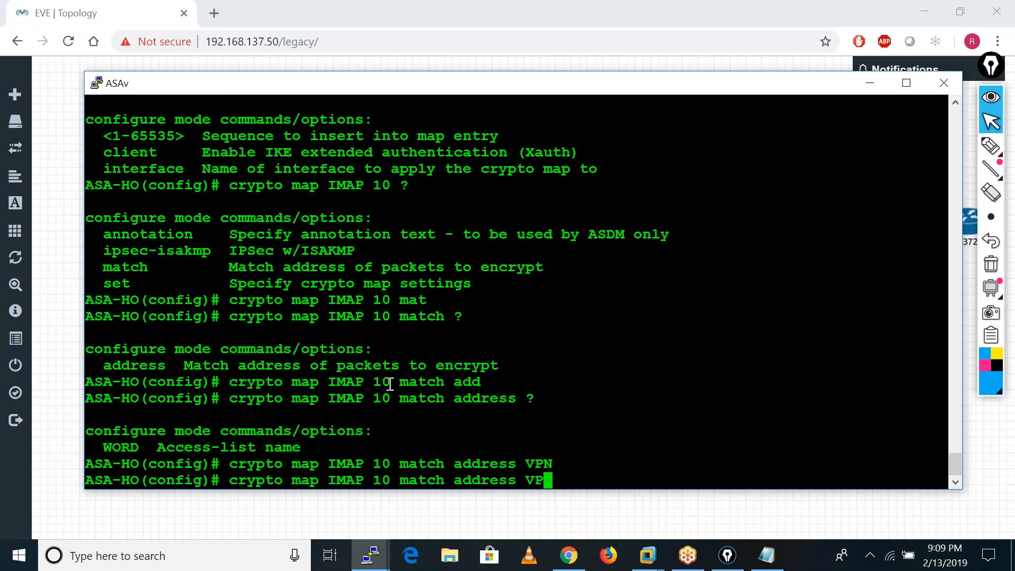
key("BackSpace")
key("BackSpace")
key("BackSpace")
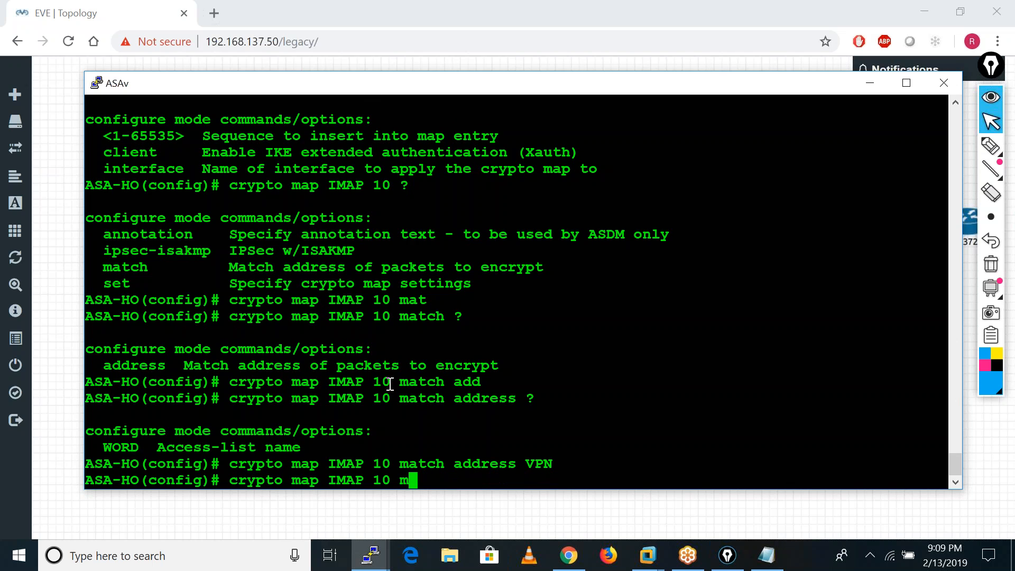
key("BackSpace")
type("set ?")
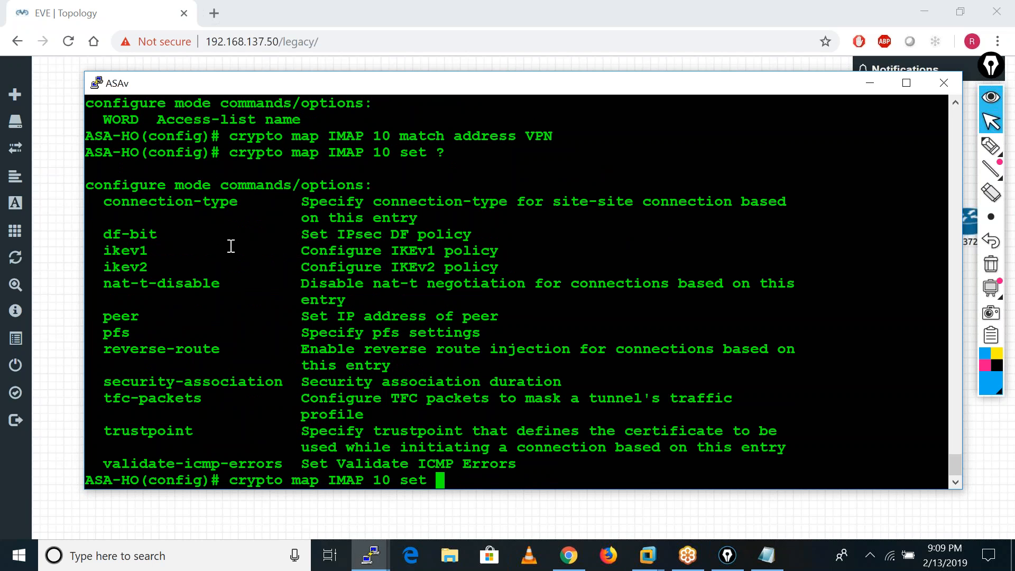
type("pee")
Set the peer of crypto map IMAP 10 to 192.168.1.100 after listing the accepted address formats.
key("Tab")
type("?")
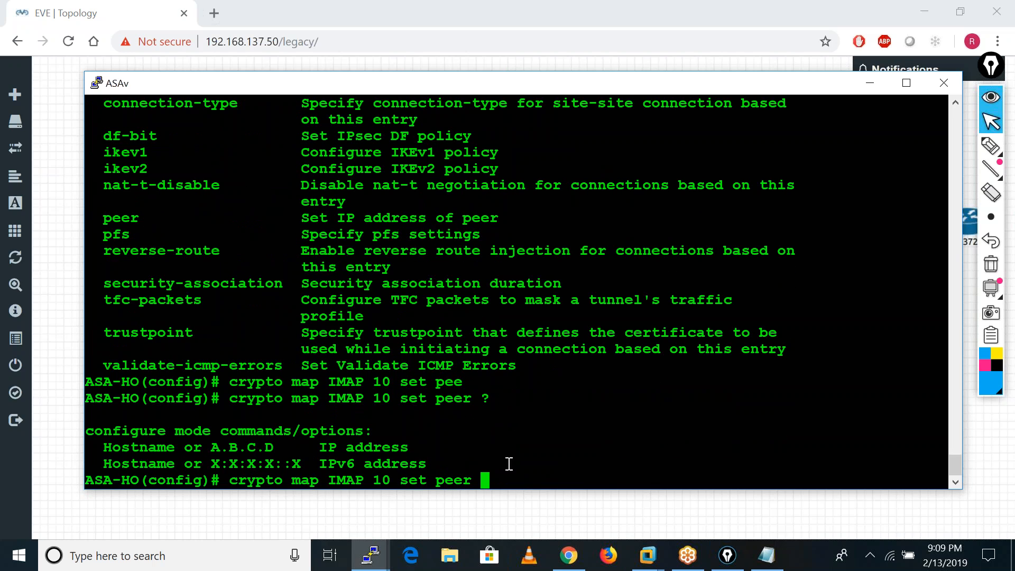
type("192.168.1.100")
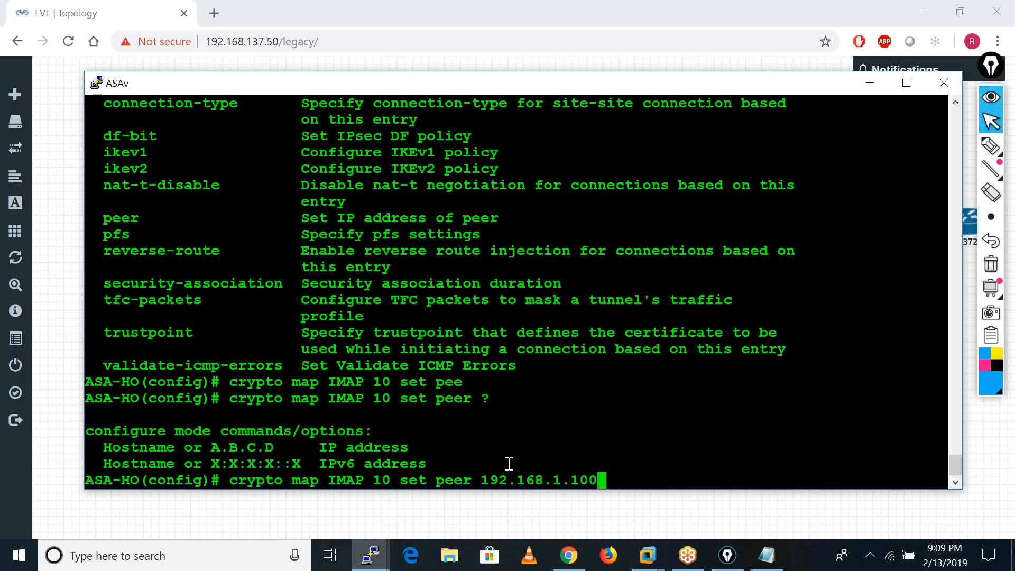
key("Return")
Begin a crypto map IMAP 10 set ikev1 command, listing the options after set and after ikev1.
key("Up")
key("BackSpace")
key("BackSpace")
key("BackSpace")
key("BackSpace")
key("BackSpace")
key("BackSpace")
key("BackSpace")
key("BackSpace")
key("BackSpace")
key("BackSpace")
key("BackSpace")
key("BackSpace")
key("BackSpace")
key("BackSpace")
key("BackSpace")
key("BackSpace")
type("t ?")
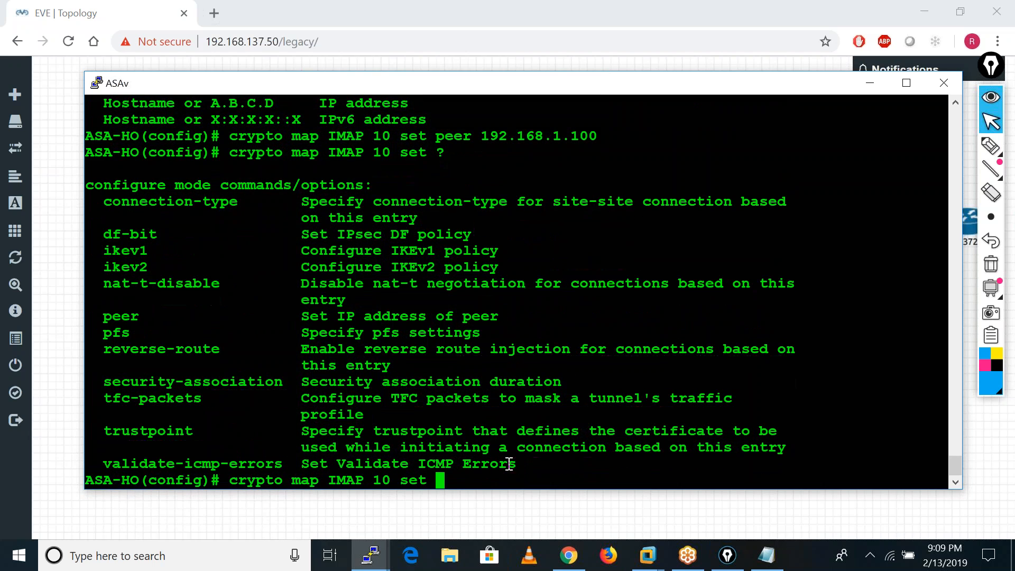
type("ik")
key("Tab")
type("1 ?")
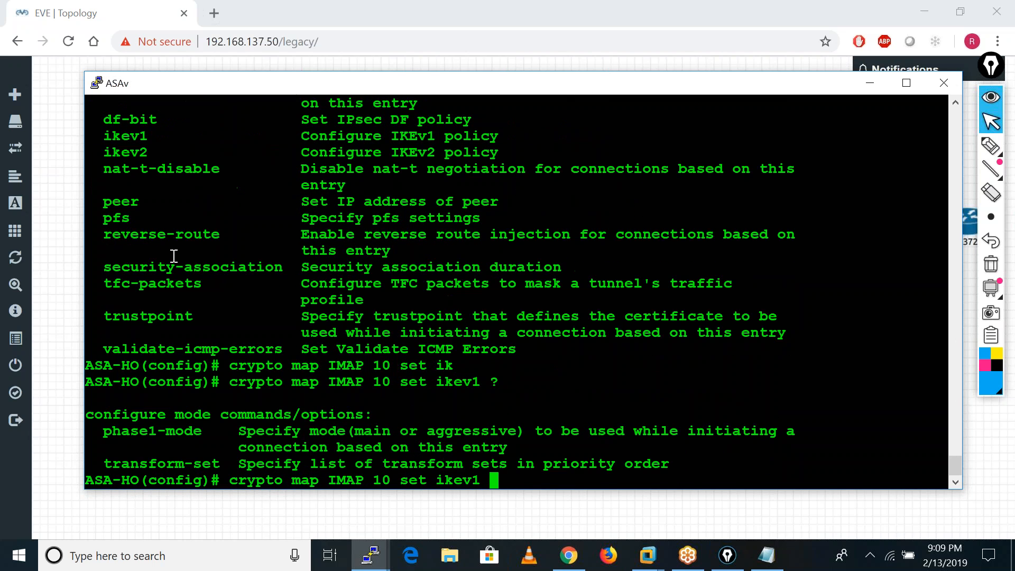
type("tr")
Assign IKEv1 transform set TSET to crypto map IMAP 10, listing the expected argument first.
key("Tab")
type("?")
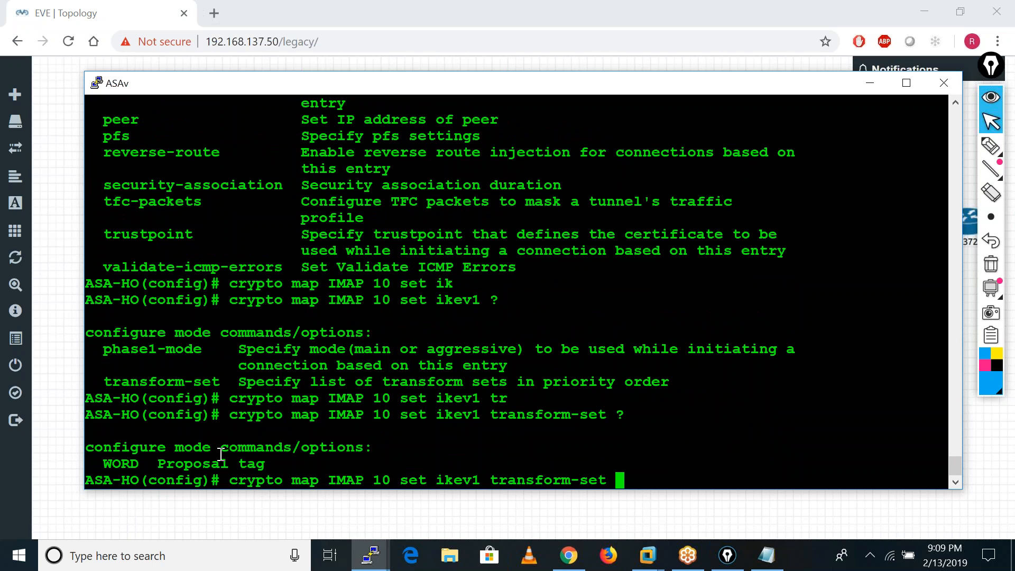
type("TSET")
key("Return")
key("Return")
key("Return")
key("Return")
key("Return")
key("Return")
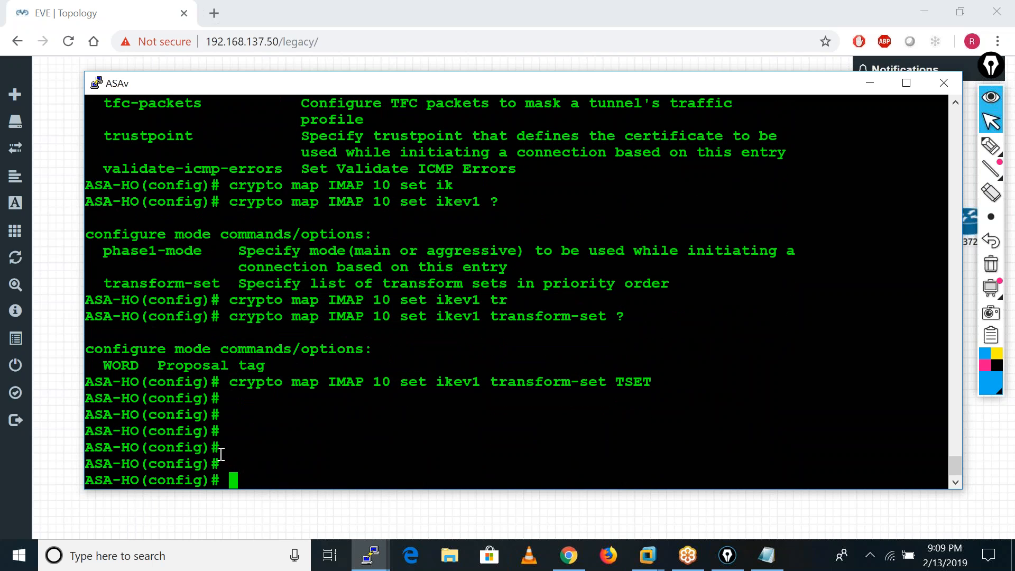
Apply crypto map IMAP to the Outside interface, listing the map options and the available interfaces first.
type("cry")
key("Tab")
type("map IMAP ?")
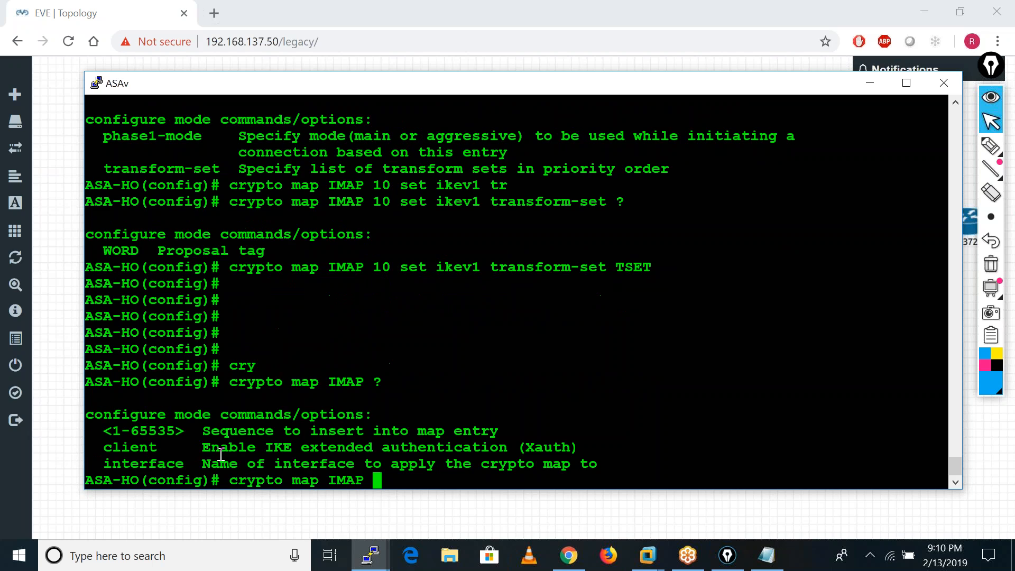
type("in")
key("Tab")
type("?")
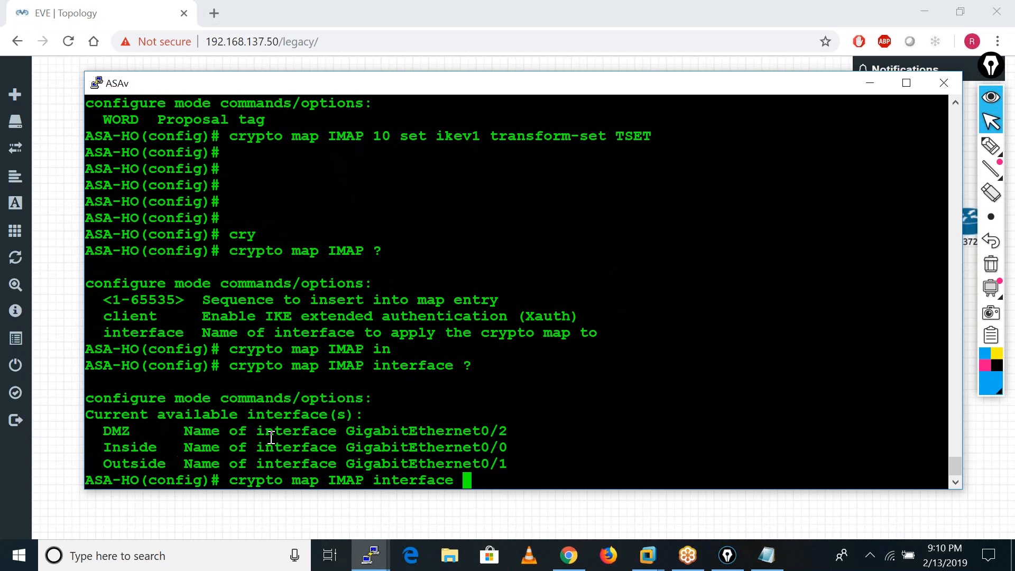
type("O")
key("Tab")
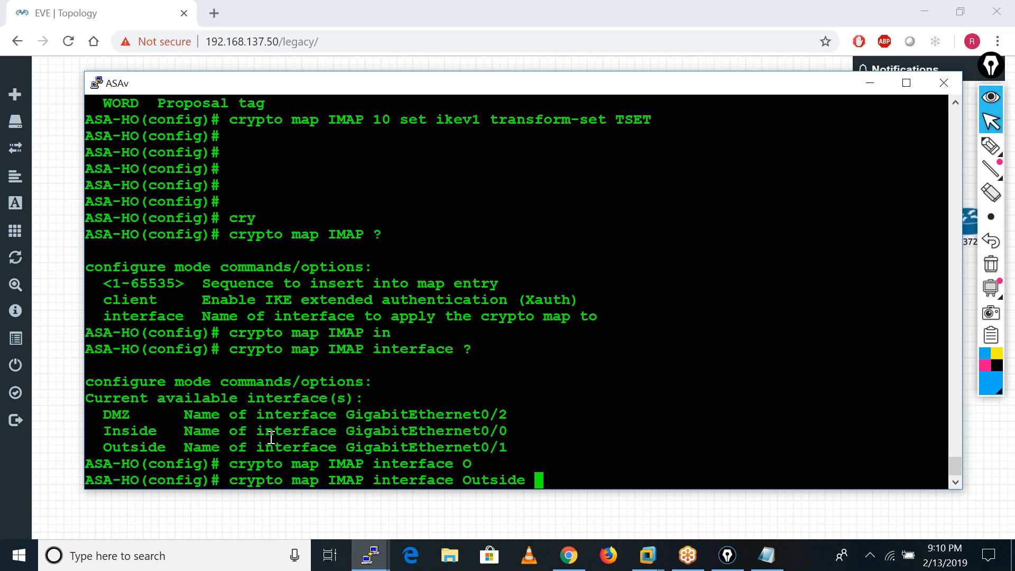
key("Return")
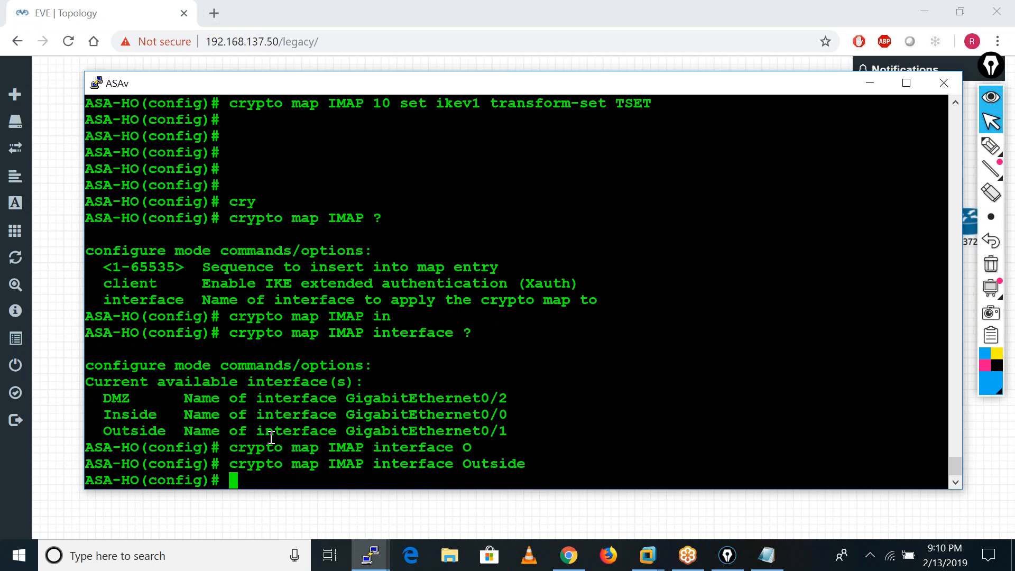
Begin a crypto ikev1 command and list its available options.
type("cry")
key("Tab")
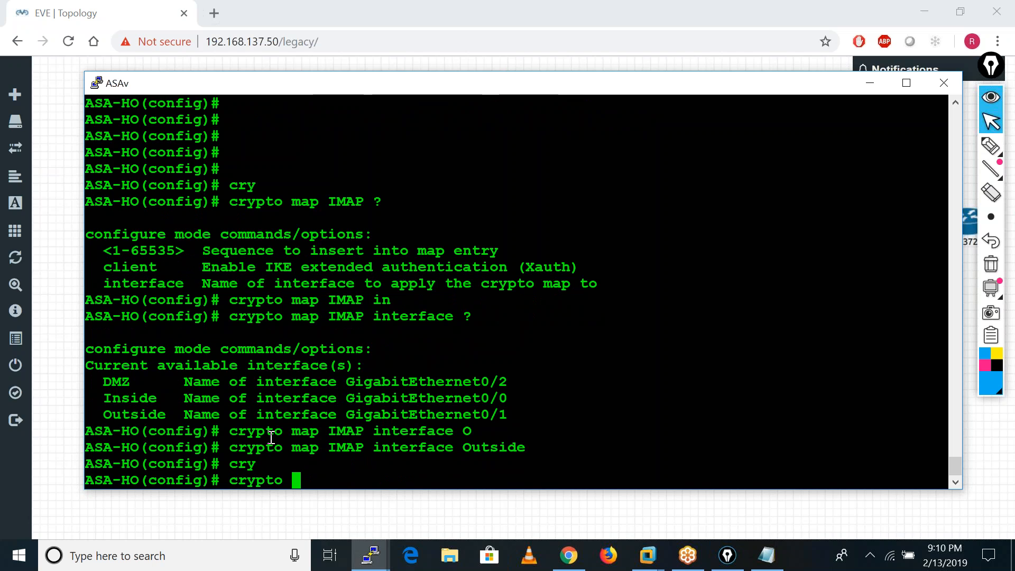
type("ik")
key("Tab")
type("1 ?")
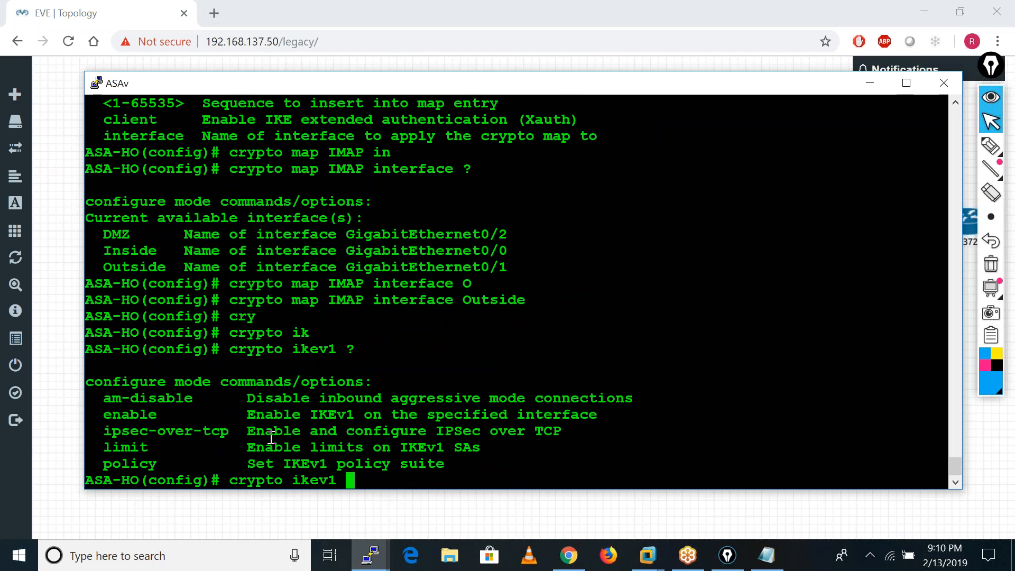
type("e")
Enable IKEv1 on the outside interface after listing the available interface names.
key("Tab")
type("?")
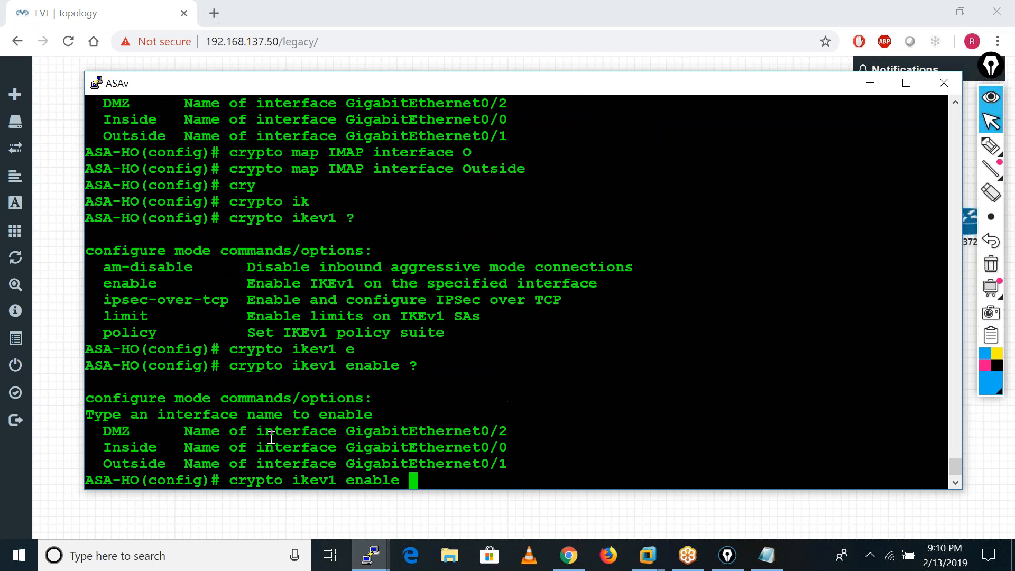
type("o")
key("Tab")
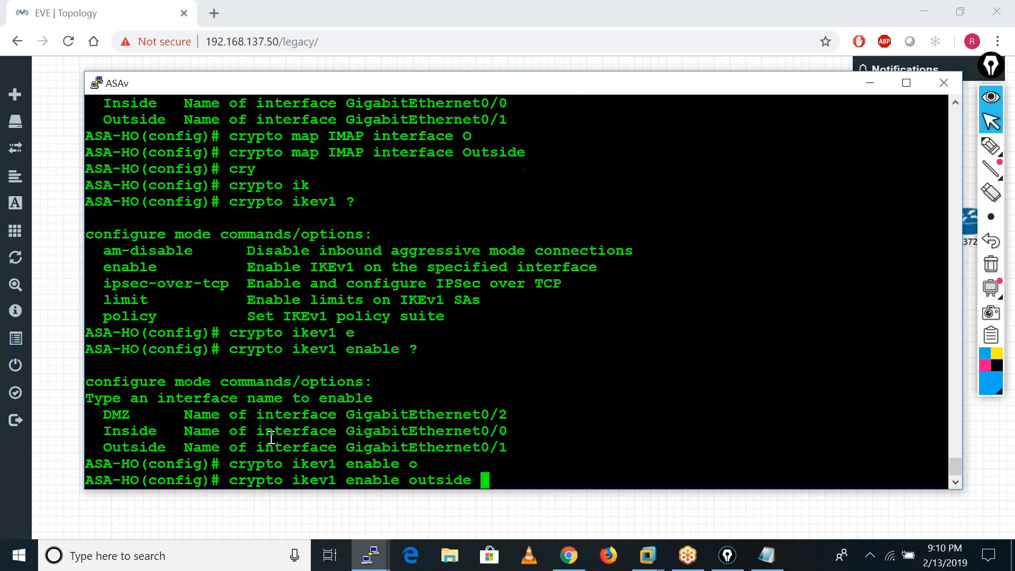
key("Return")
key("Return")
key("Return")
key("Return")
key("Return")
key("Return")
key("Return")
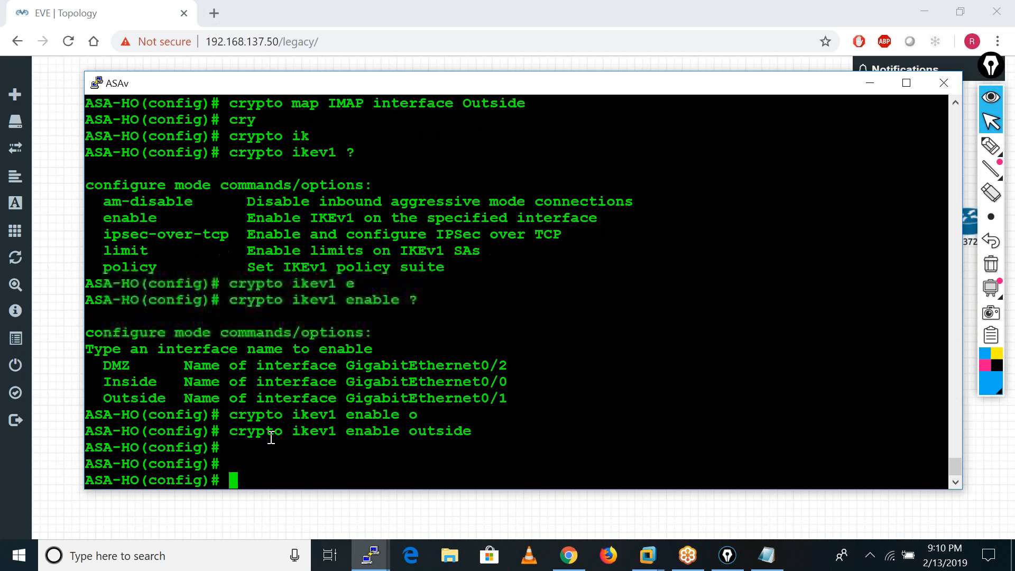
Display the command history of ASA-HO with show history.
type("SH RUN")
key("BackSpace")
key("BackSpace")
key("BackSpace")
key("BackSpace")
key("BackSpace")
key("BackSpace")
type("SHO")
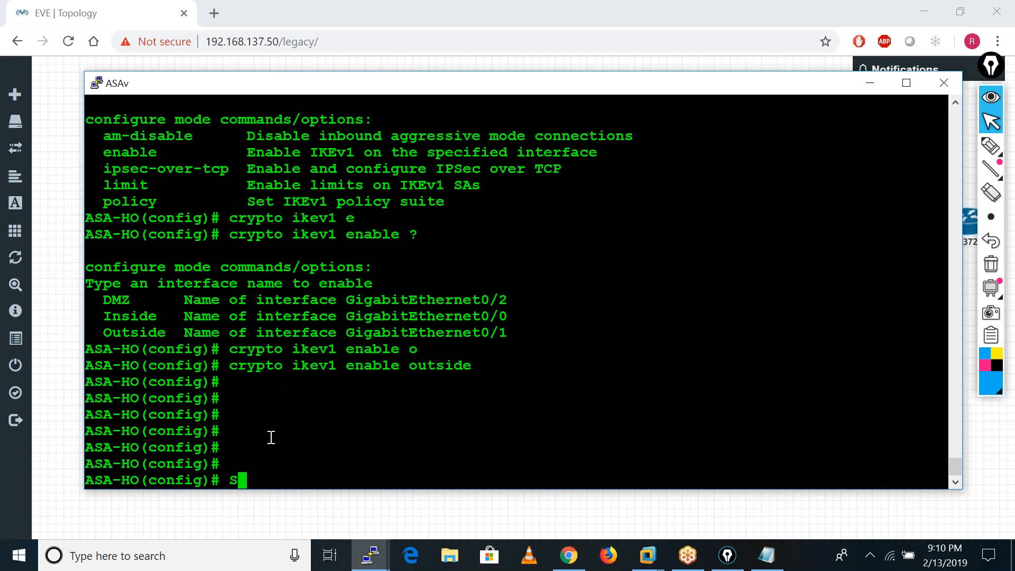
key("Tab")
type("his")
key("Tab")
key("Return")
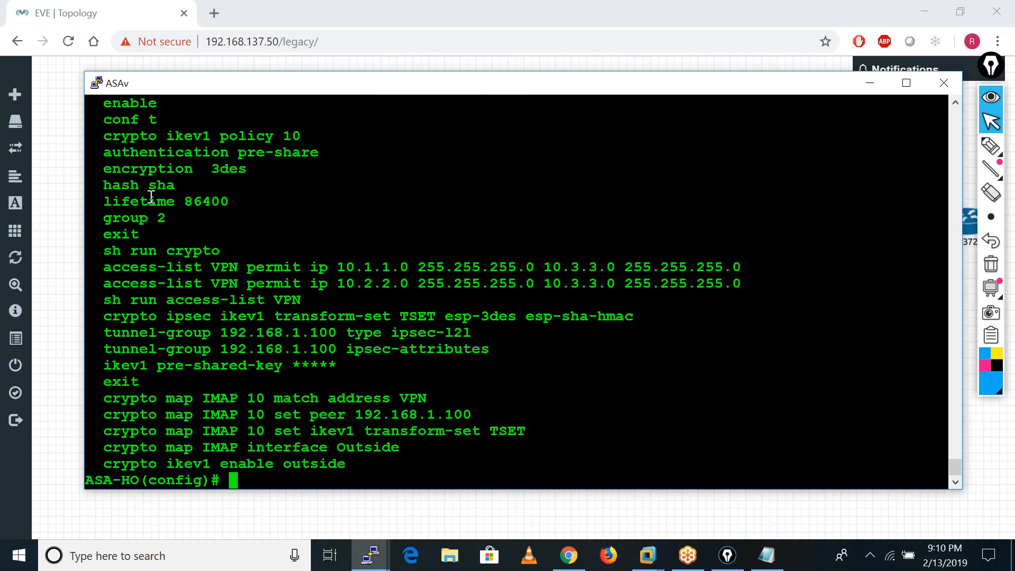
Copy the history from crypto ikev1 policy 10 through crypto ikev1 enable outside and replace the existing policy text in the untitled Notepad file with it.
left_click_drag(105, 143, 359, 465)
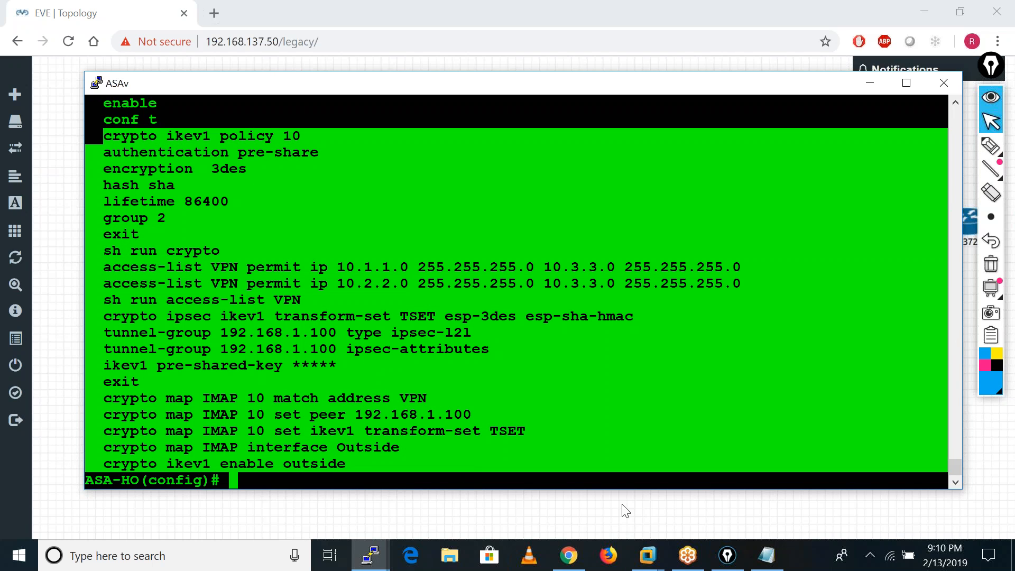
left_click(766, 555)
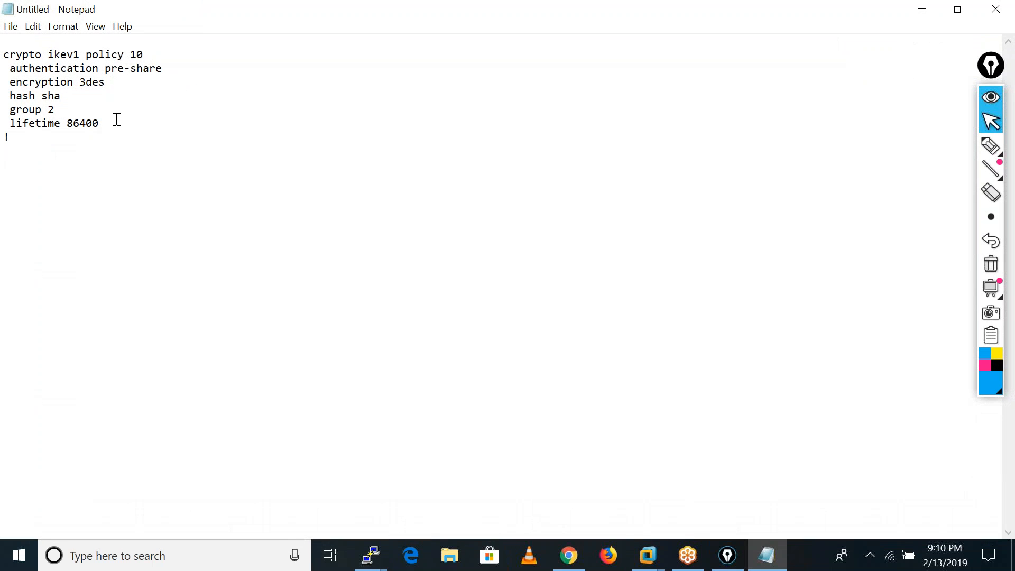
left_click_drag(16, 147, 9, 49)
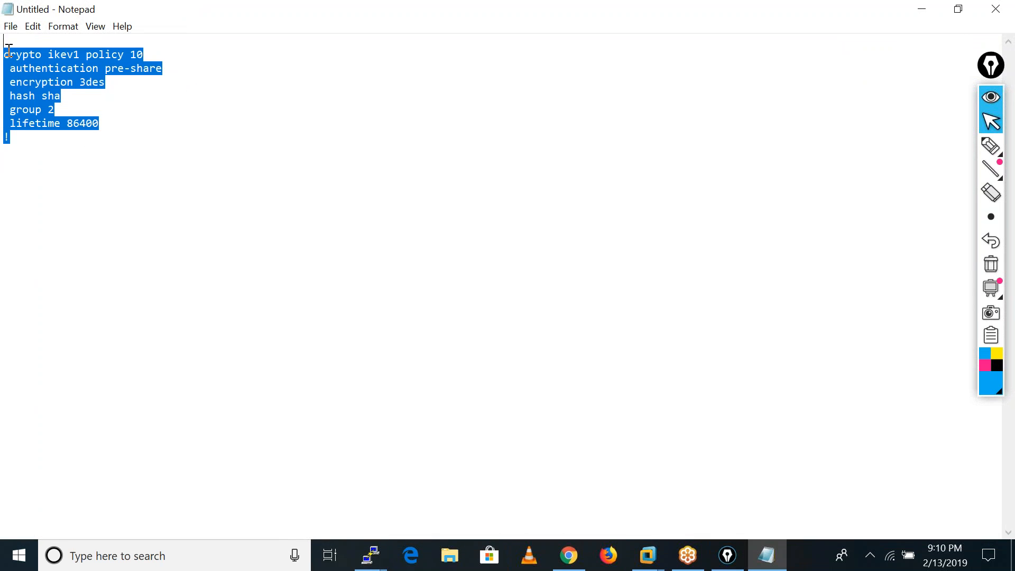
key("ctrl+x")
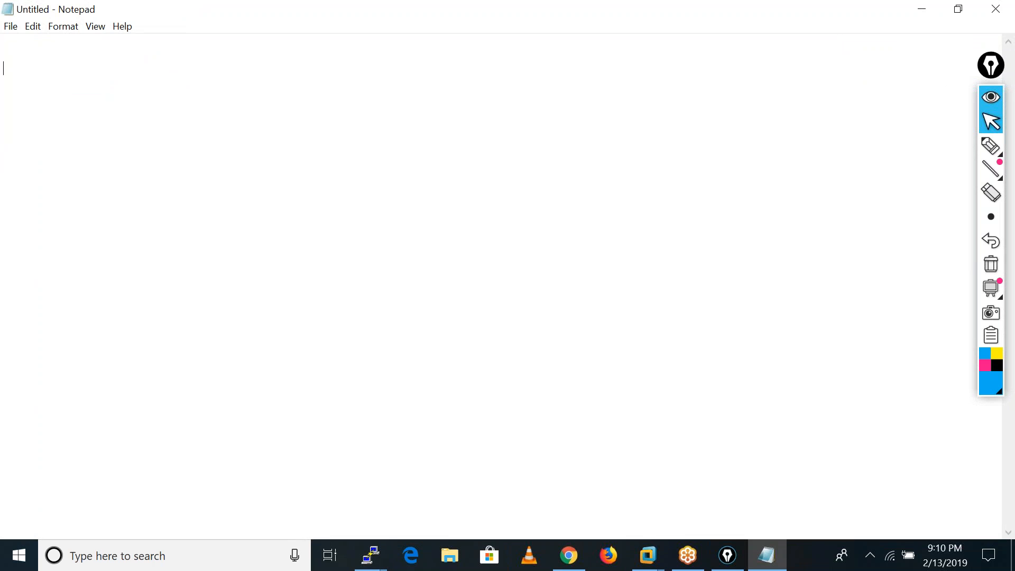
key("ctrl+v")
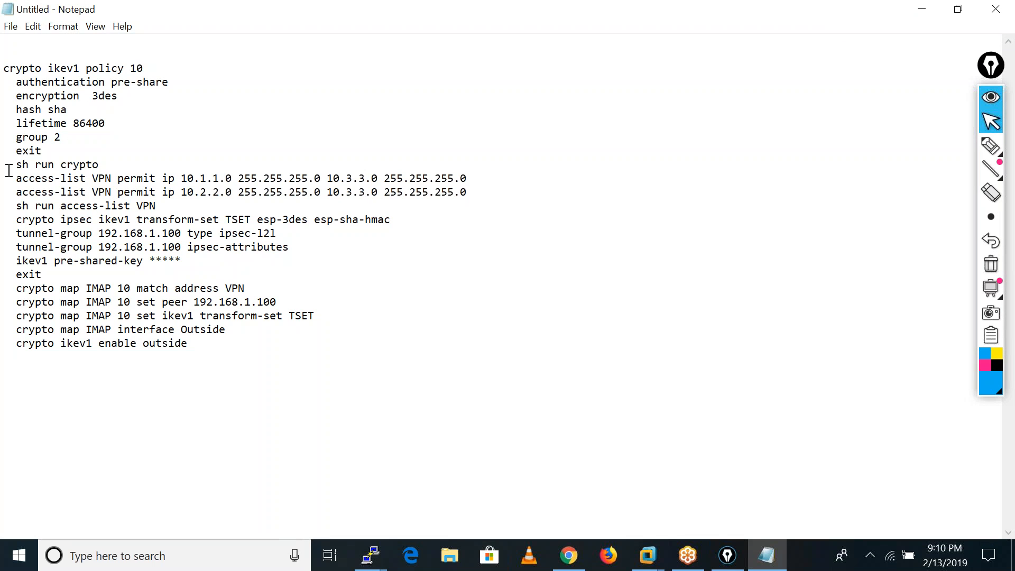
Replace the exit and sh run crypto lines after the IKEv1 policy with a single ! separator line.
left_click(42, 151)
key("BackSpace")
key("BackSpace")
key("BackSpace")
key("BackSpace")
left_click(102, 164)
key("BackSpace")
key("BackSpace")
key("BackSpace")
key("BackSpace")
key("BackSpace")
key("BackSpace")
key("BackSpace")
key("BackSpace")
key("BackSpace")
key("BackSpace")
key("BackSpace")
key("BackSpace")
key("BackSpace")
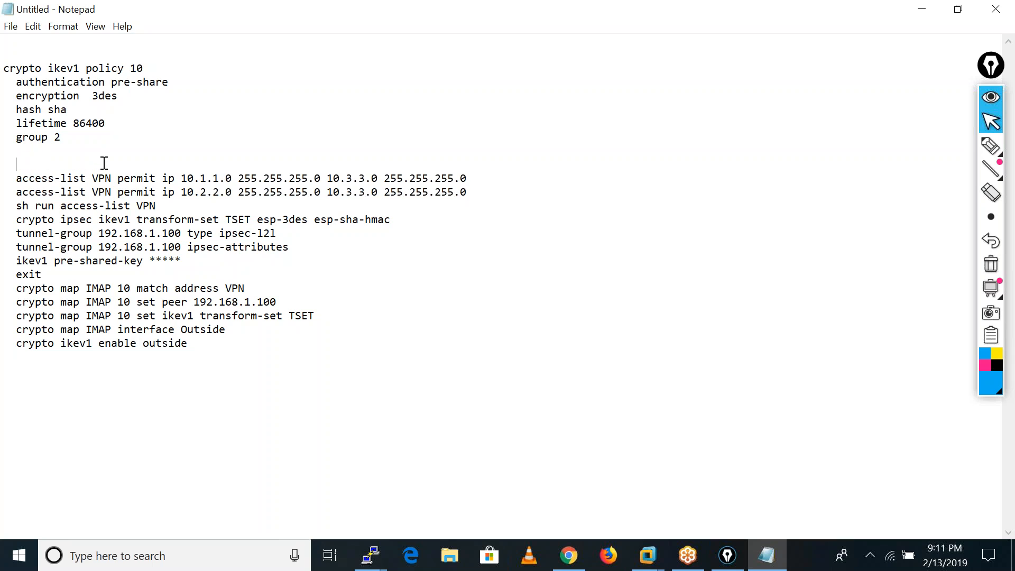
key("BackSpace")
key("BackSpace")
key("BackSpace")
type("!")
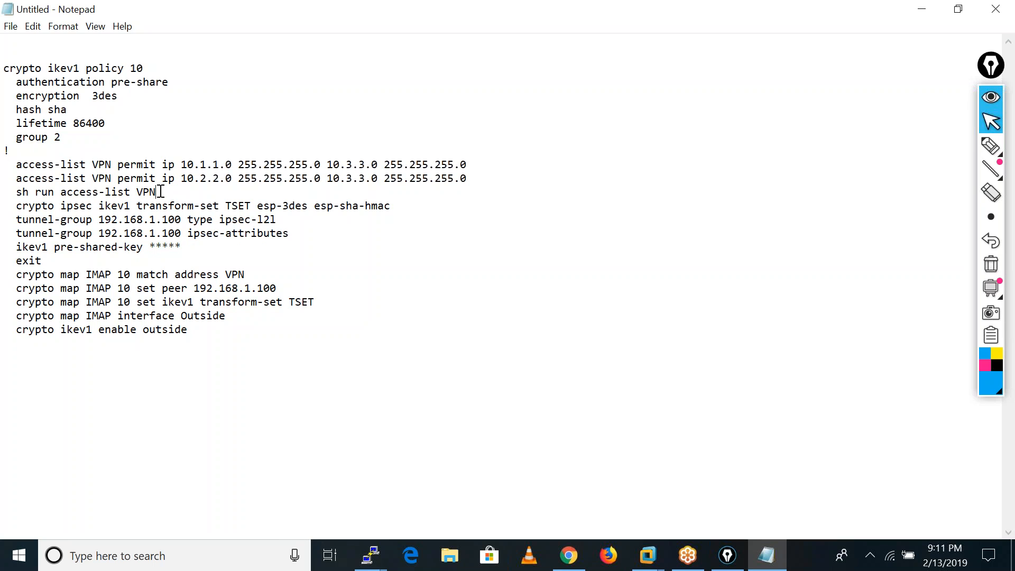
Replace the sh run access-list VPN and remaining exit lines with ! separators, and add ! lines after the transform set and around the whole script.
key("BackSpace")
key("BackSpace")
key("BackSpace")
key("BackSpace")
key("BackSpace")
key("BackSpace")
key("BackSpace")
key("BackSpace")
key("BackSpace")
key("BackSpace")
key("BackSpace")
key("BackSpace")
key("BackSpace")
key("BackSpace")
key("BackSpace")
key("BackSpace")
key("BackSpace")
key("BackSpace")
key("BackSpace")
key("BackSpace")
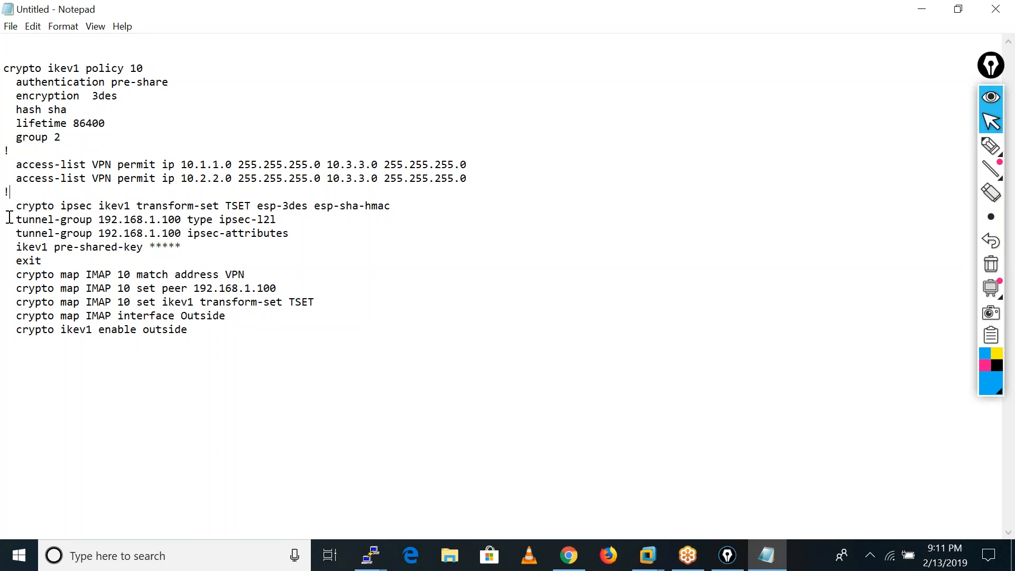
left_click(394, 209)
key("Return")
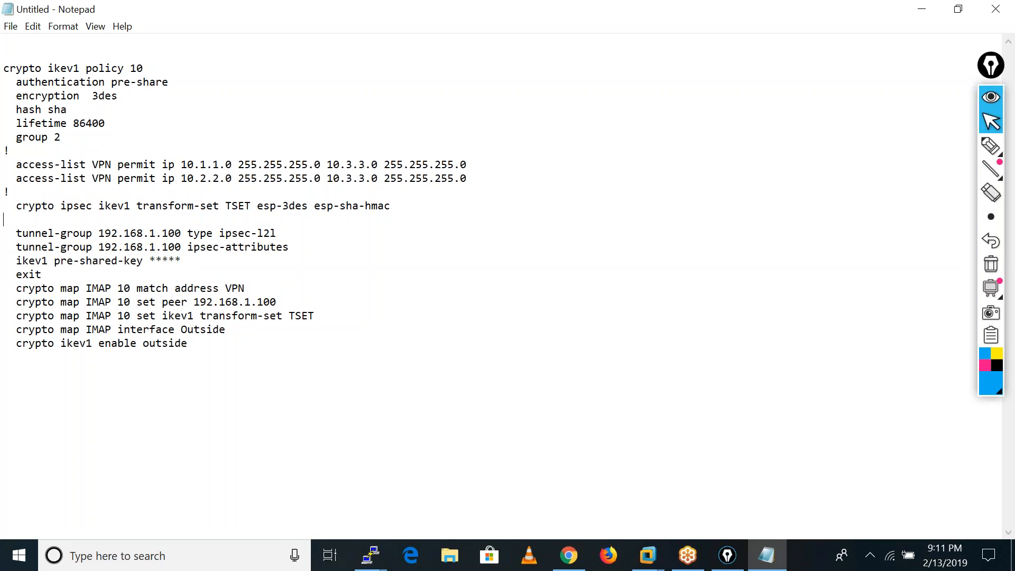
left_click(49, 275)
key("BackSpace")
key("BackSpace")
type("!")
Swap the networks in both VPN access-list lines, making 10.3.3.0 255.255.255.0 the source and 10.1.1.0 and 10.2.2.0 the respective destinations.
left_click_drag(327, 164, 469, 164)
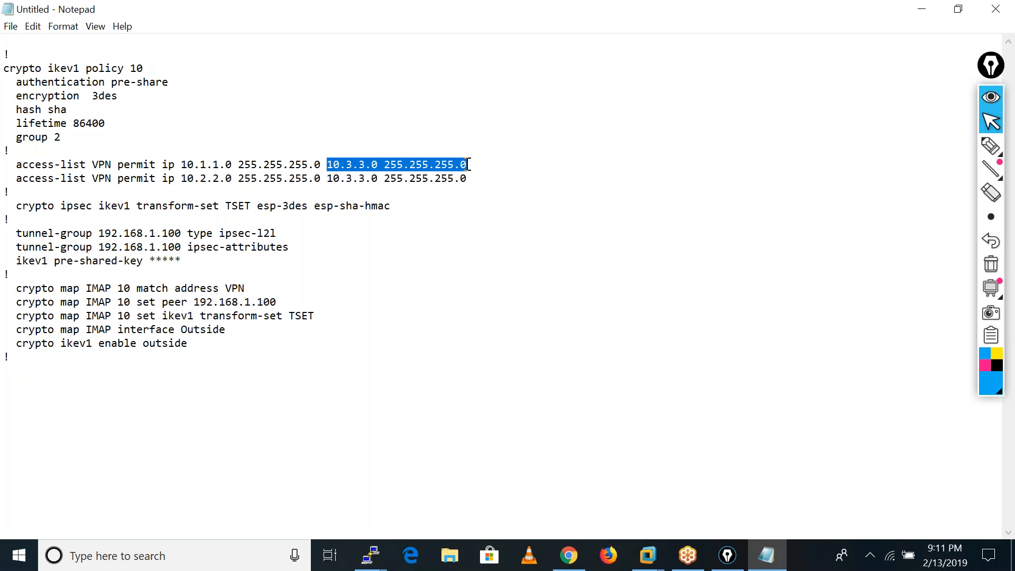
key("Delete")
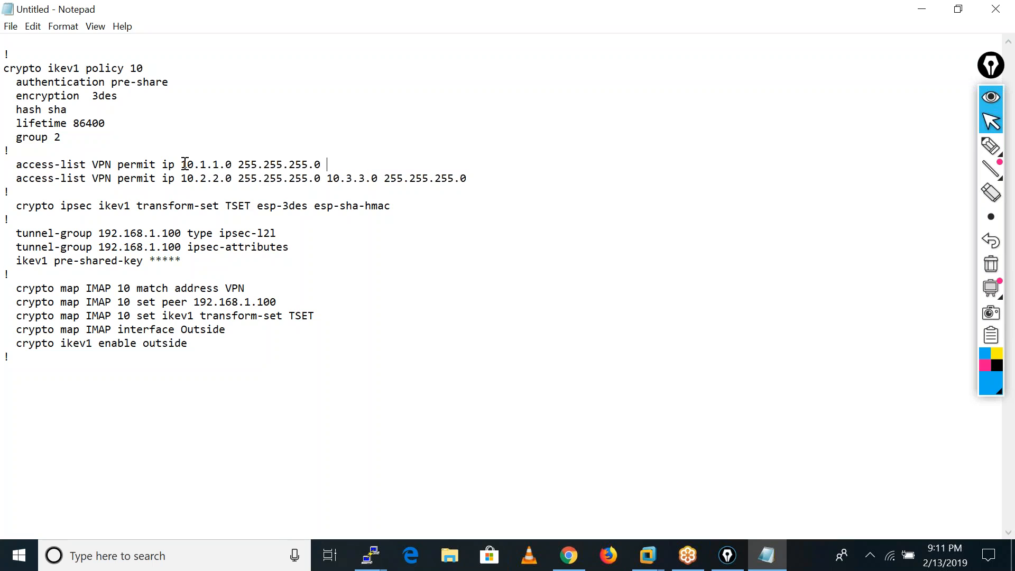
key("ctrl+v")
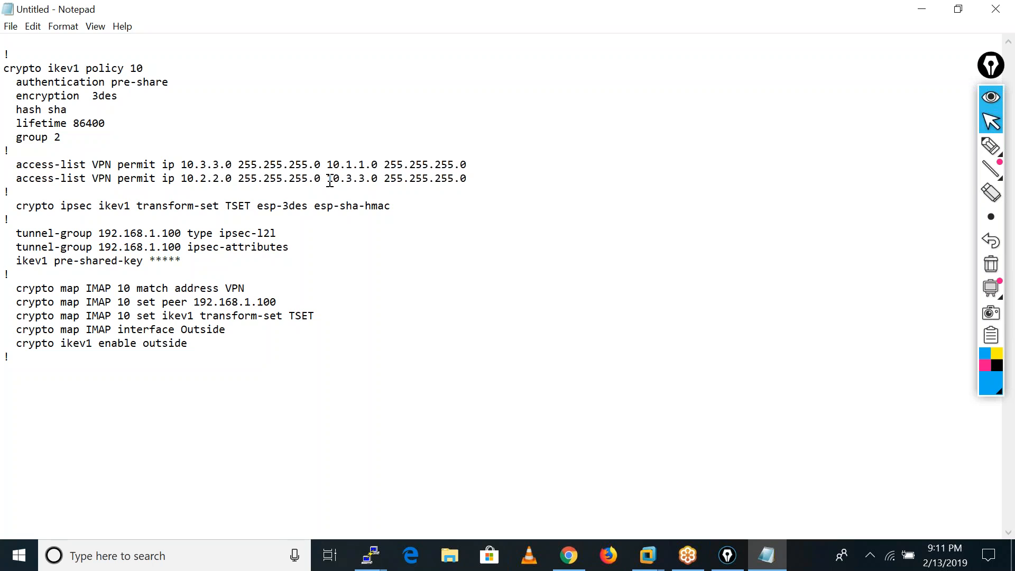
left_click_drag(329, 180, 468, 182)
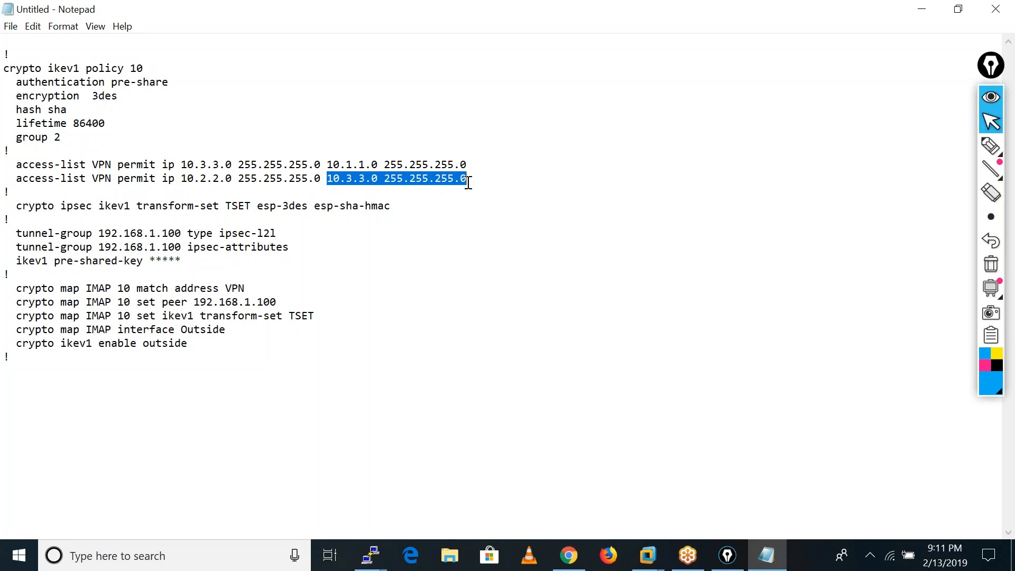
key("Delete")
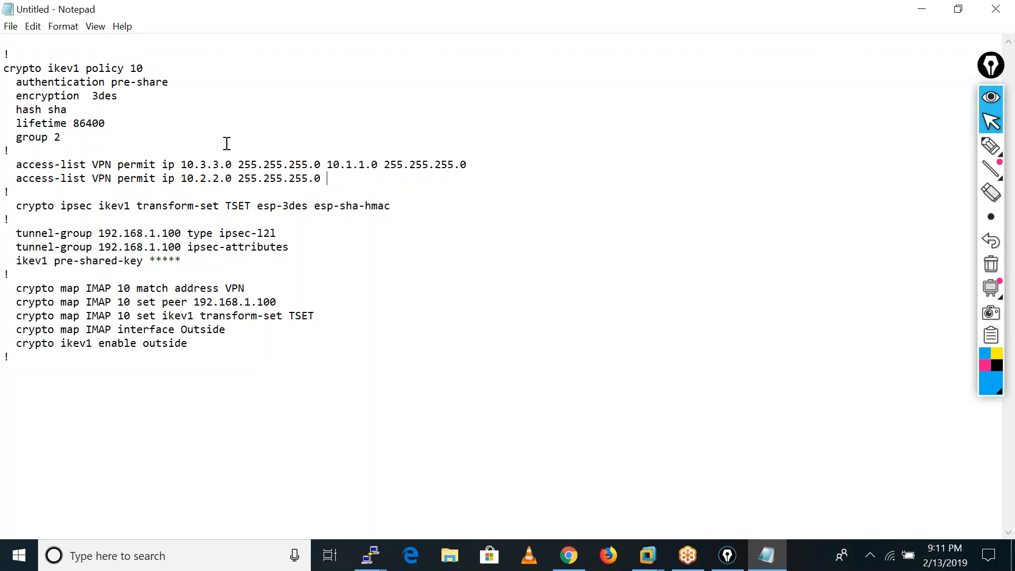
left_click(182, 177)
key("ctrl+v")
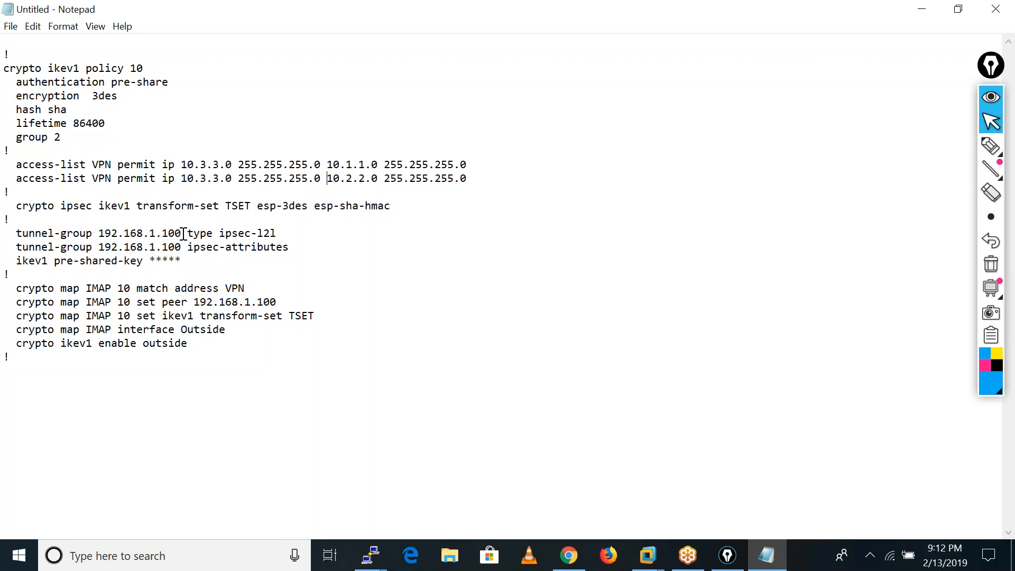
Change the peer address in both tunnel-group lines of the Notepad script to 192.168.1.250.
key("BackSpace")
key("BackSpace")
key("BackSpace")
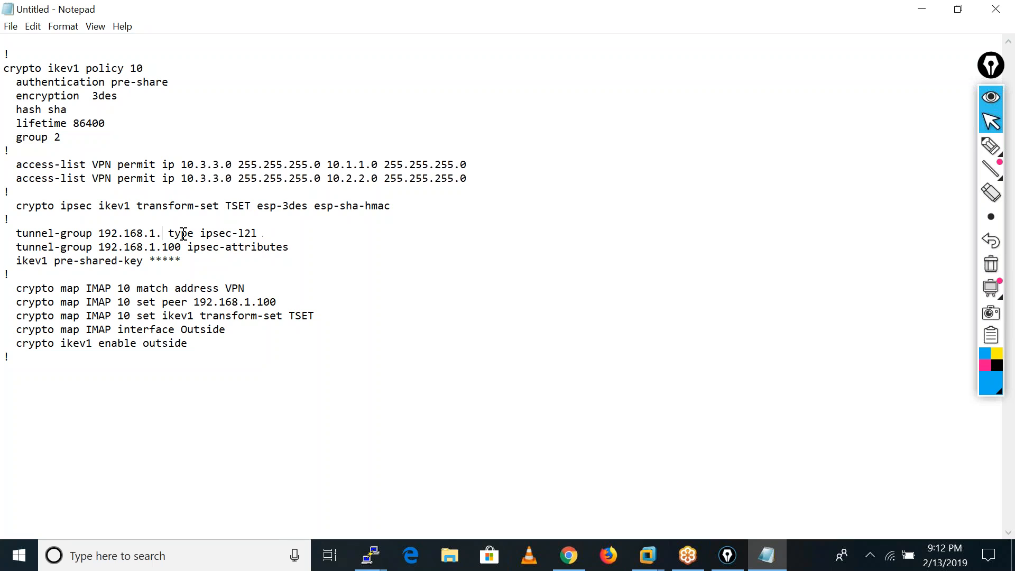
type("250")
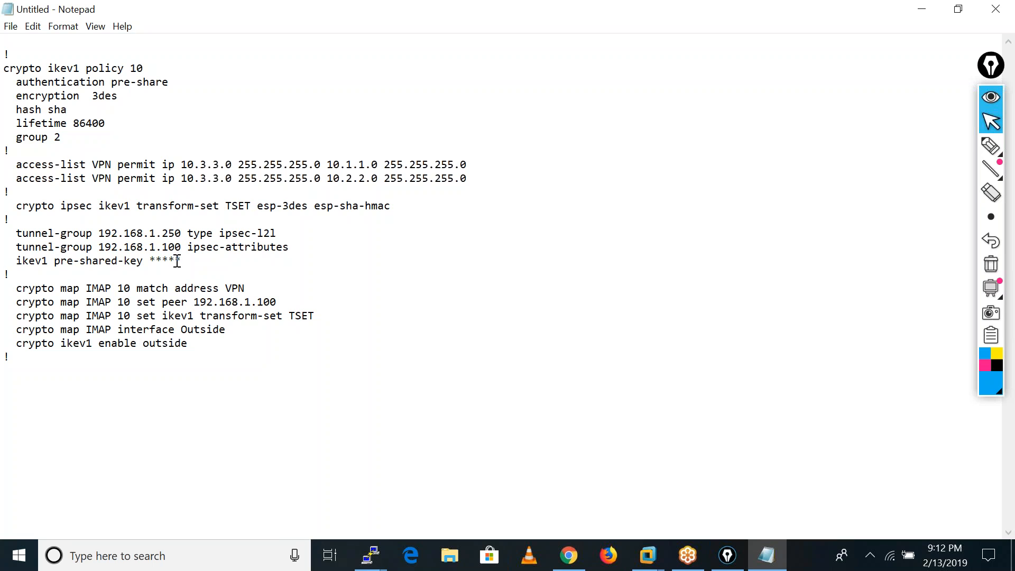
key("BackSpace")
key("BackSpace")
key("BackSpace")
type("250")
type("cis")
Replace the masked ikev1 pre-shared-key with the actual pre-shared key and set the crypto map IMAP 10 peer to 192.168.1.250.
left_click_drag(257, 302, 279, 300)
type("23")
Switch to the branch ASAv's PuTTY console, wake its ciscoasa prompt and reposition the window so the start of each line is readable.
left_click(370, 555)
left_click(456, 446)
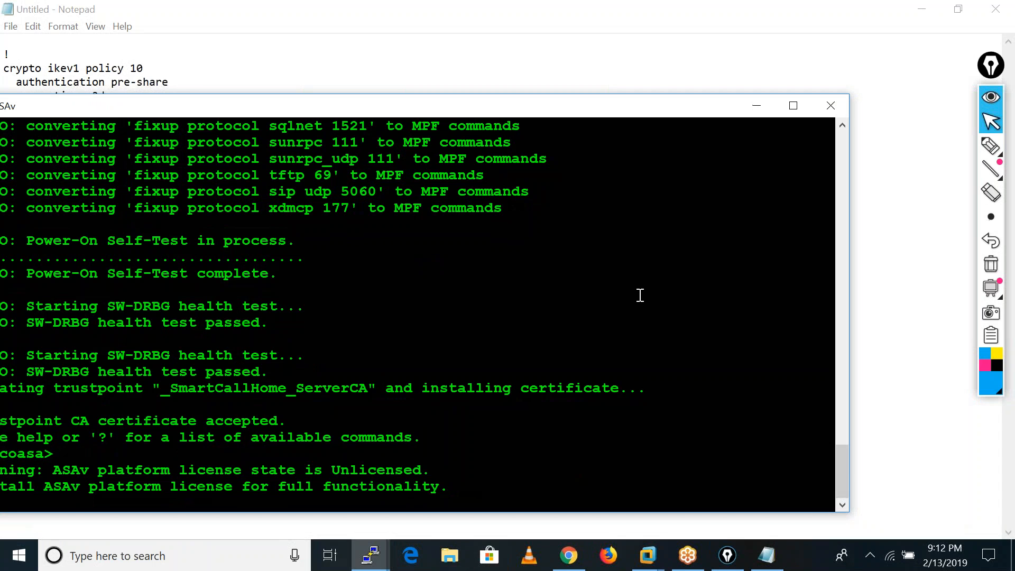
key("Return")
key("Return")
key("Return")
key("Return")
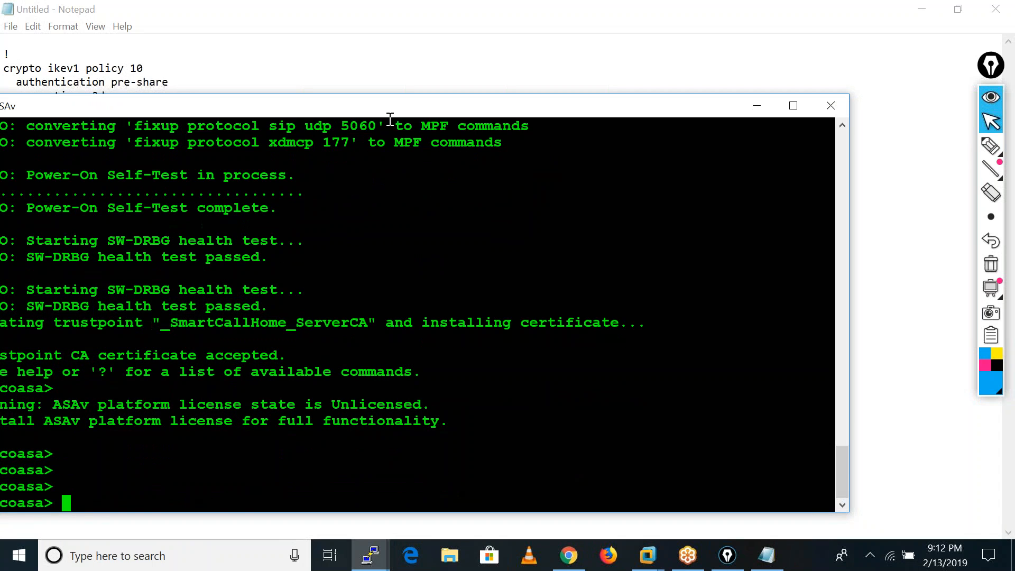
left_click_drag(369, 108, 605, 91)
Enter privileged mode with a blank enable password, open global configuration mode and skip the anonymous error reporting question.
type("ena")
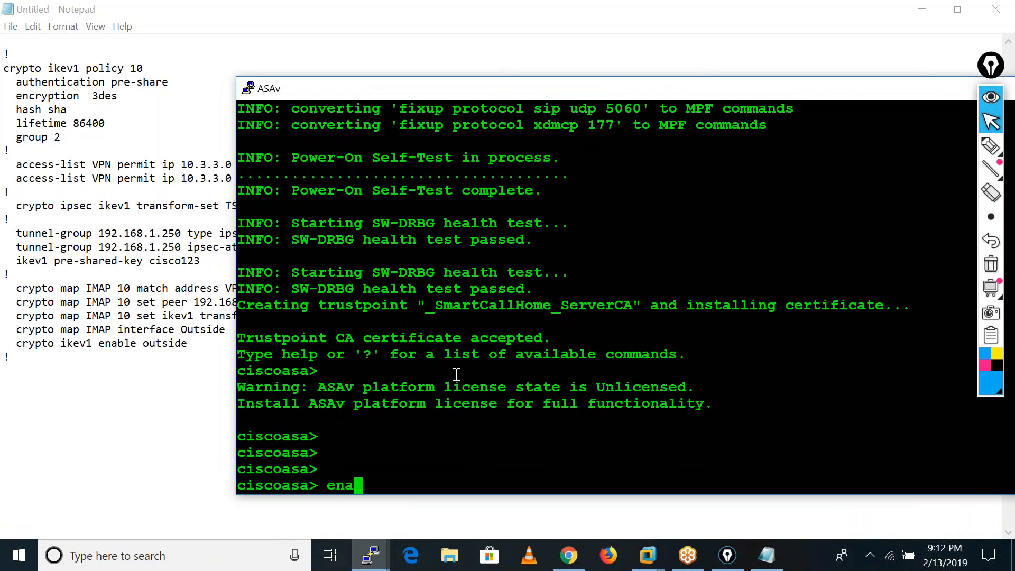
key("Tab")
key("Return")
key("Return")
key("Return")
key("Return")
key("Return")
key("Return")
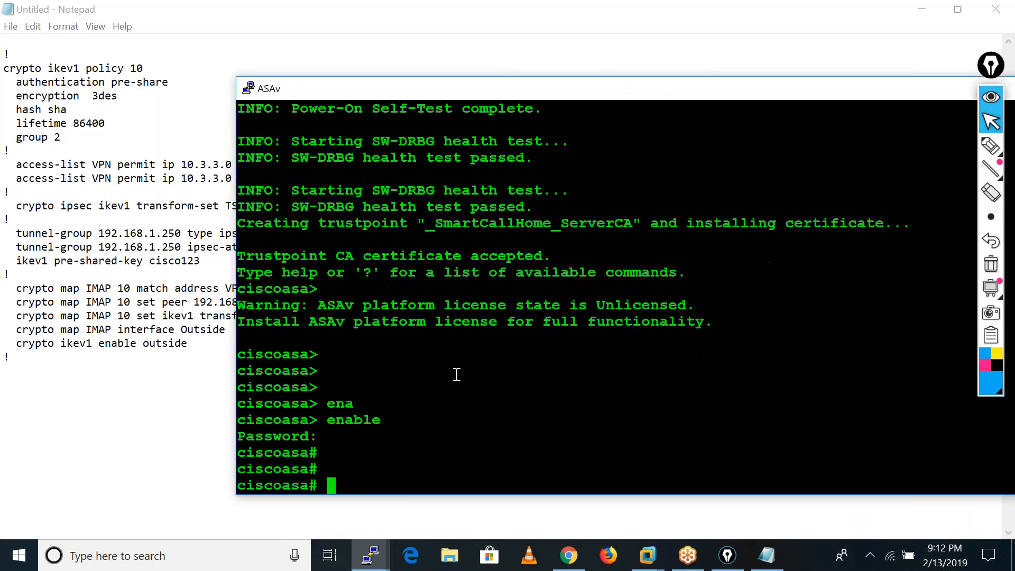
type("conf t")
key("Return")
key("Return")
key("Return")
key("Return")
key("Return")
key("Return")
key("Return")
key("Return")
key("Return")
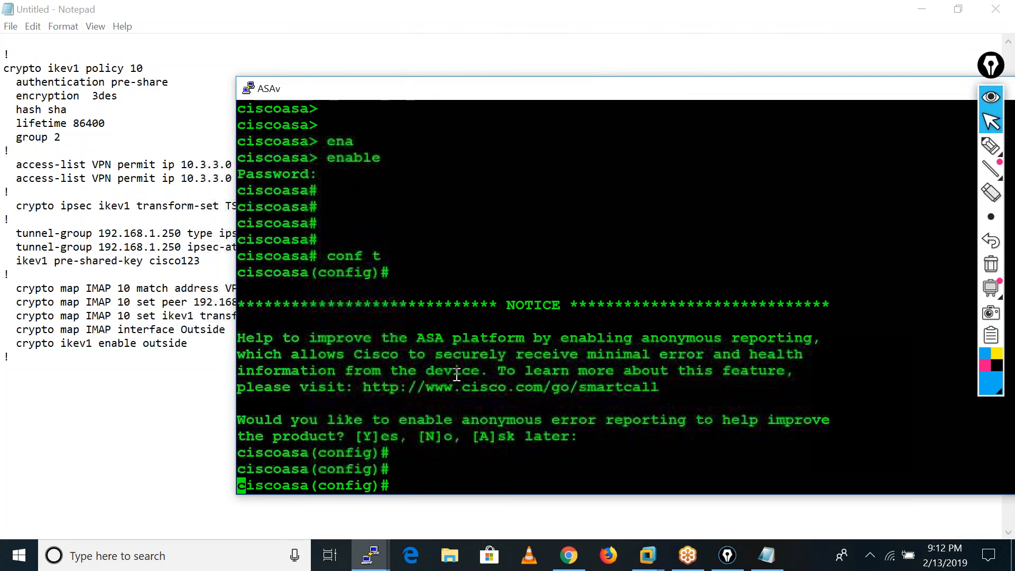
Set the branch firewall's hostname to BO-FW.
type("ho")
key("Tab")
type("BO")
type("-")
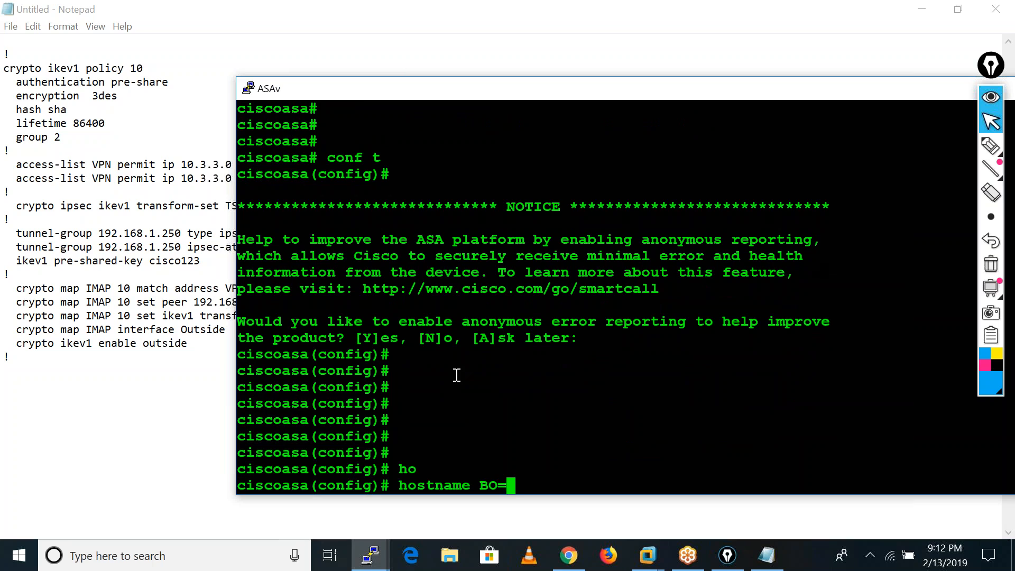
type("H")
key("BackSpace")
type("FW")
key("Return")
key("Return")
key("Return")
key("Return")
key("Return")
key("Return")
key("Return")
key("Return")
key("Return")
Assign 192.168.1.100 255.255.255.0 to GigabitEthernet 0/0 and bring the interface up with no shu.
type("int gi")
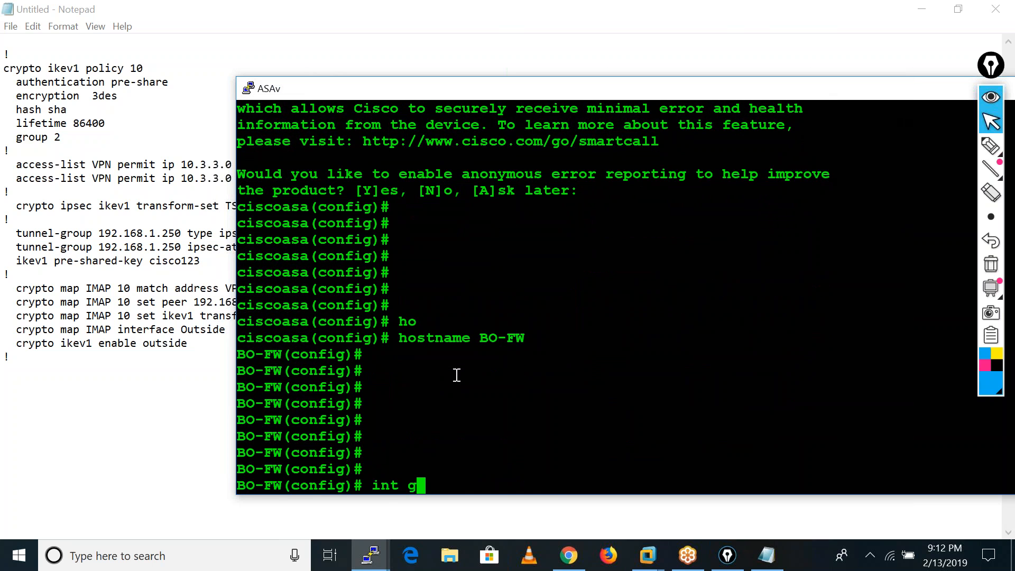
key("Tab")
type("0/0")
key("Return")
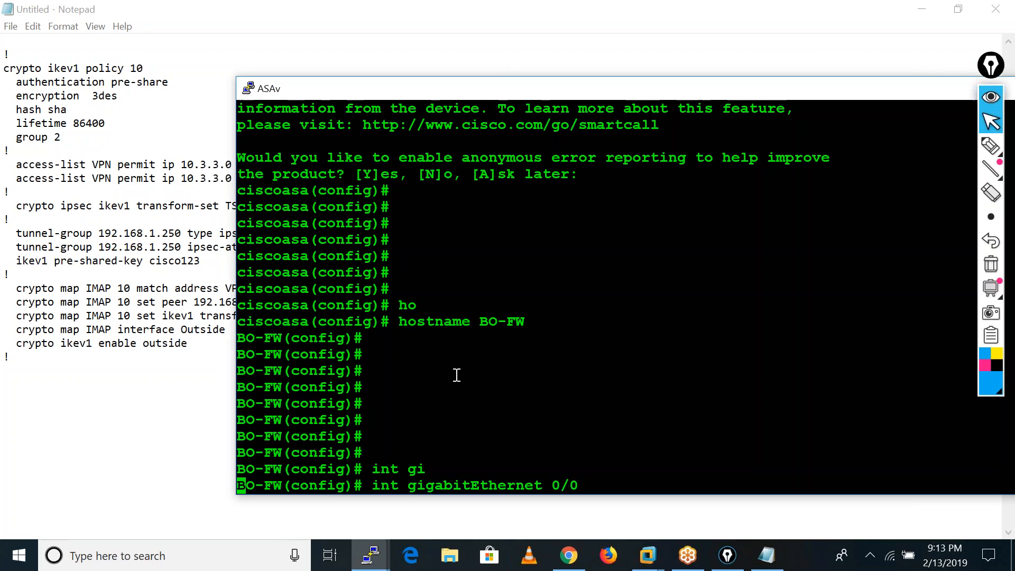
type("ip add")
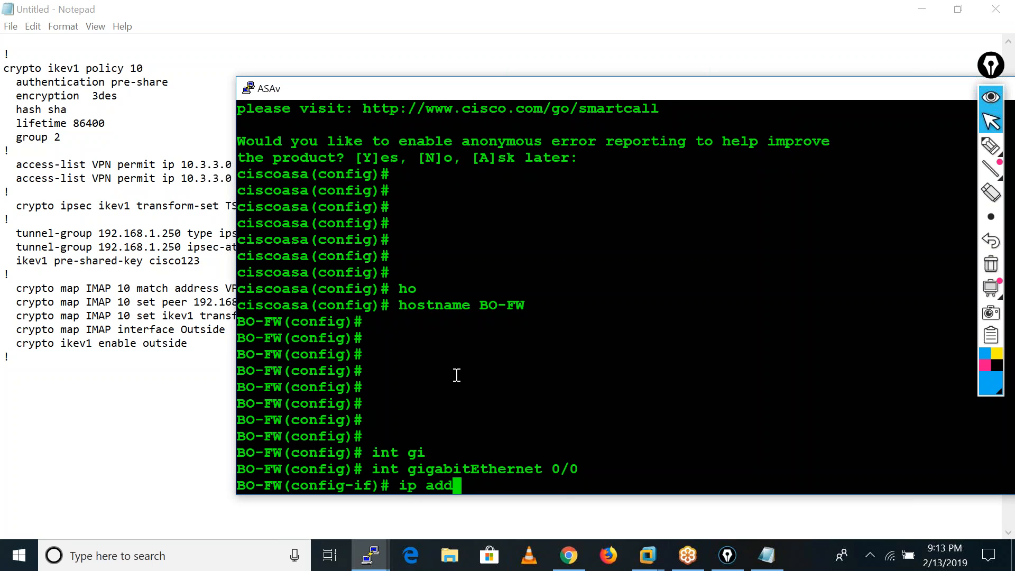
key("Tab")
type("192.1")
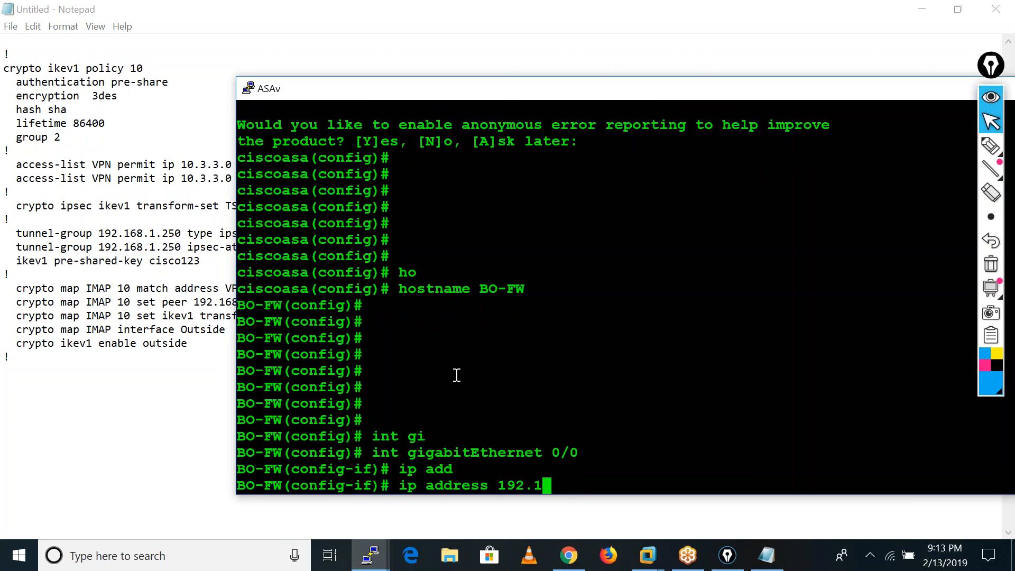
type("68.1.100 255.2")
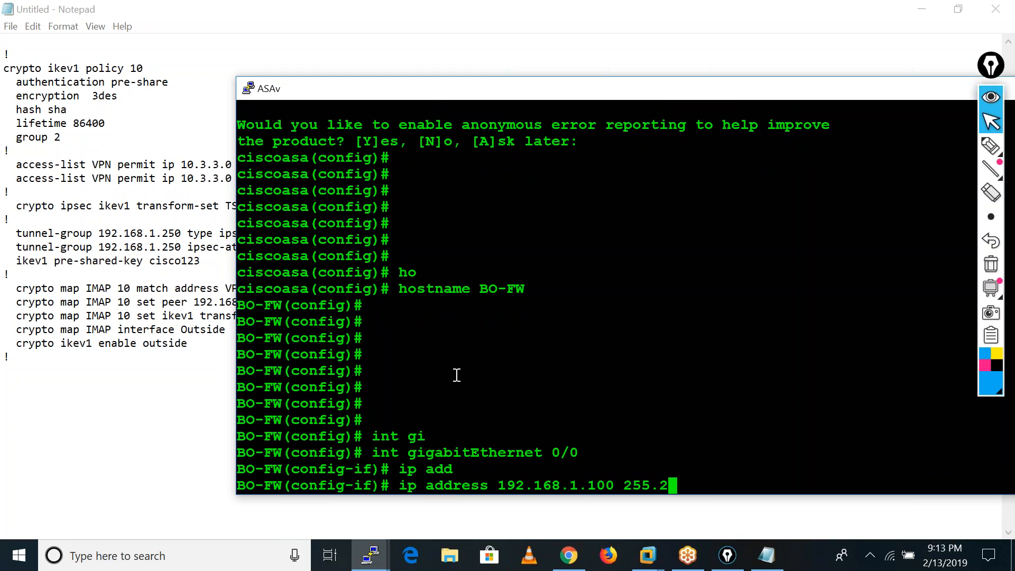
type("55.255.0")
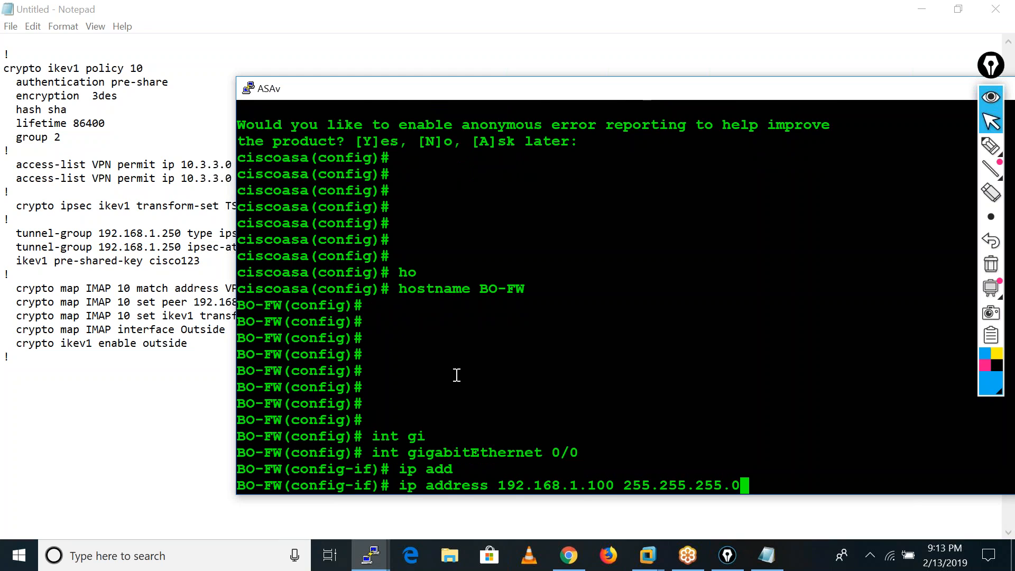
key("Return")
type("no shu")
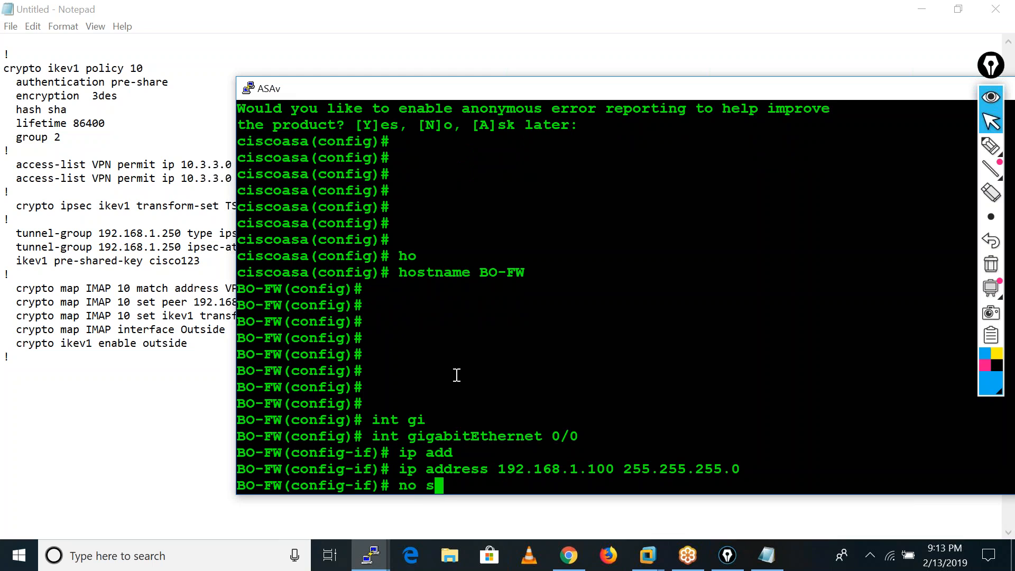
key("Return")
key("Up")
key("Return")
Name the GigabitEthernet 0/0 interface Outside with nameif.
type("secu")
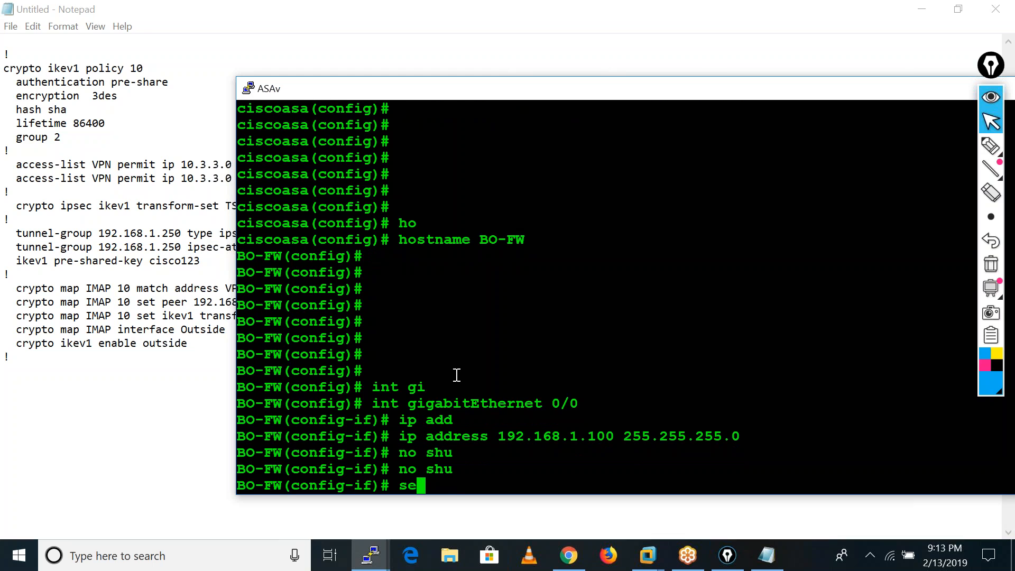
key("BackSpace")
key("BackSpace")
key("BackSpace")
key("BackSpace")
type("nameif Outside")
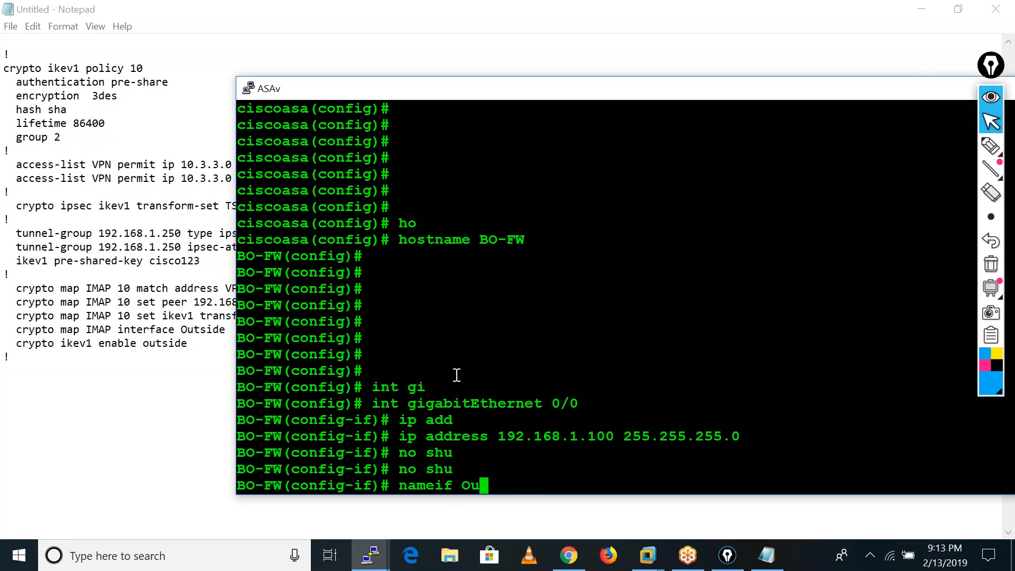
key("Return")
Set the Outside interface's security level to 0 and exit interface configuration mode.
type("secu")
key("Tab")
type("100")
key("BackSpace")
key("BackSpace")
key("BackSpace")
type("0")
key("Return")
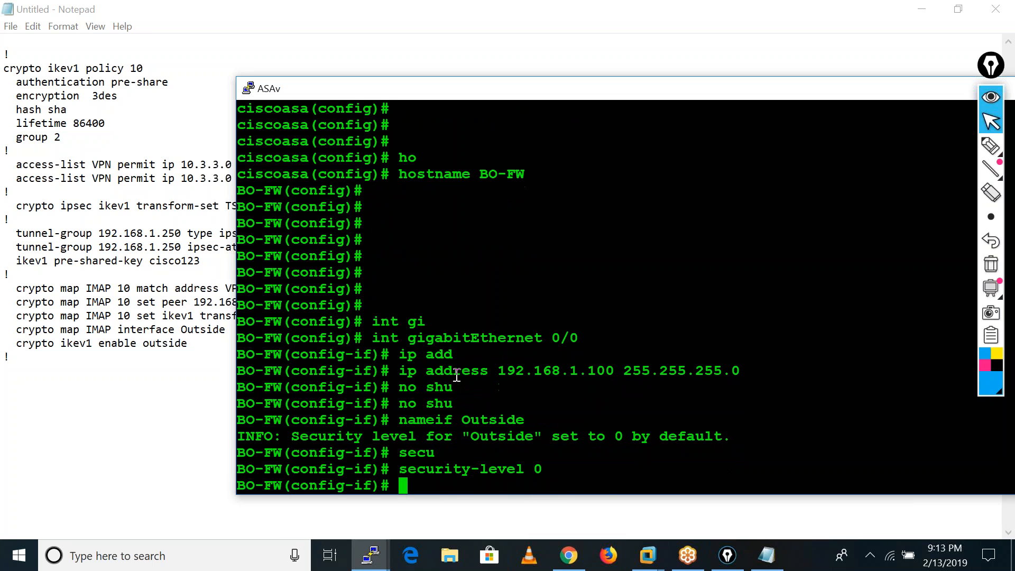
key("Return")
key("Return")
key("Return")
key("Return")
key("Return")
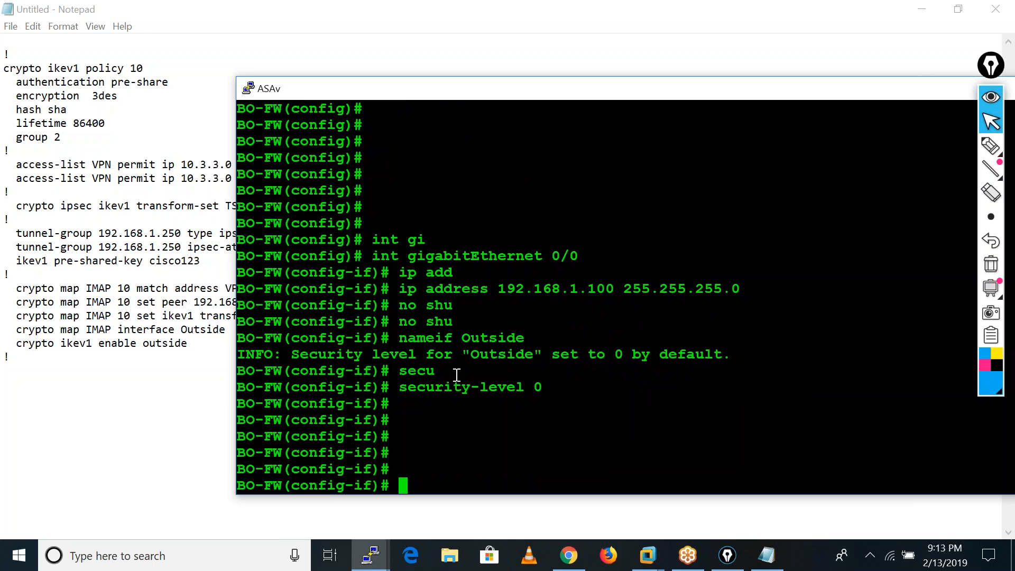
type("exit")
key("Return")
key("Return")
key("Return")
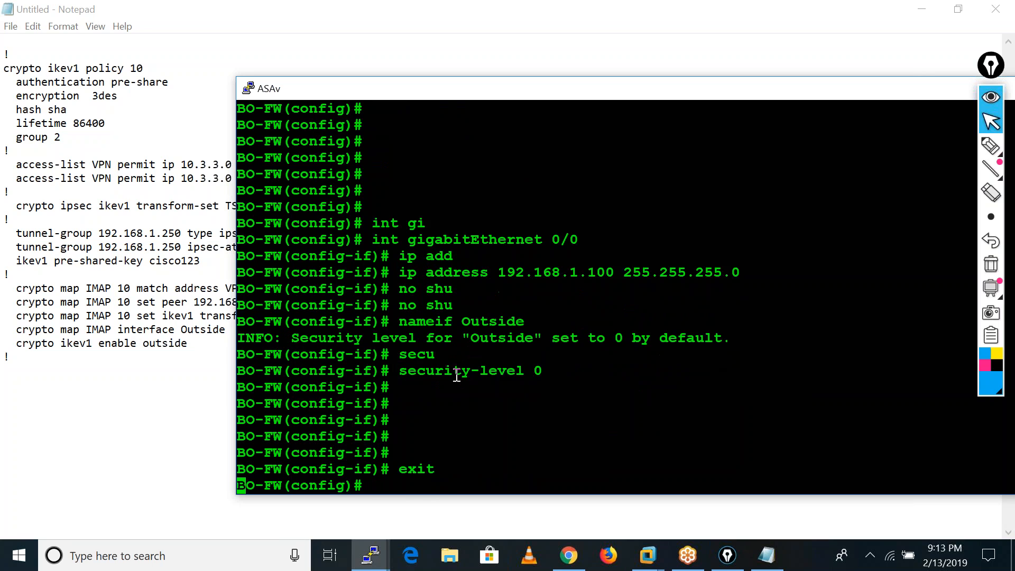
Bring up interface g0/1 with no shu and assign it 10.3.3.250 255.255.255.0.
type("int ")
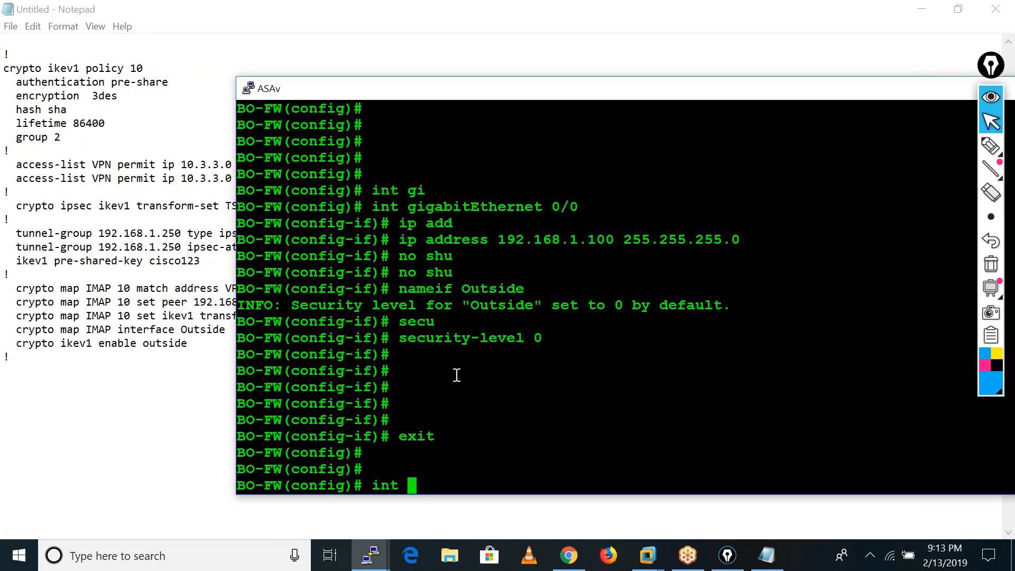
type("g0/1")
key("Return")
type("no shu")
key("Return")
type("ip add")
key("Return")
type("ip address ")
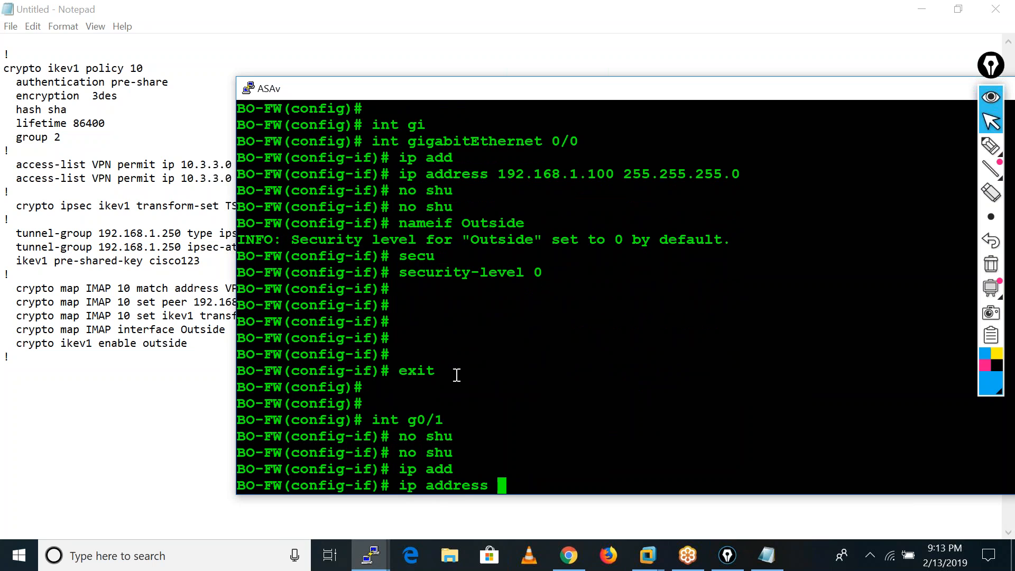
type("10.3.3.250 ")
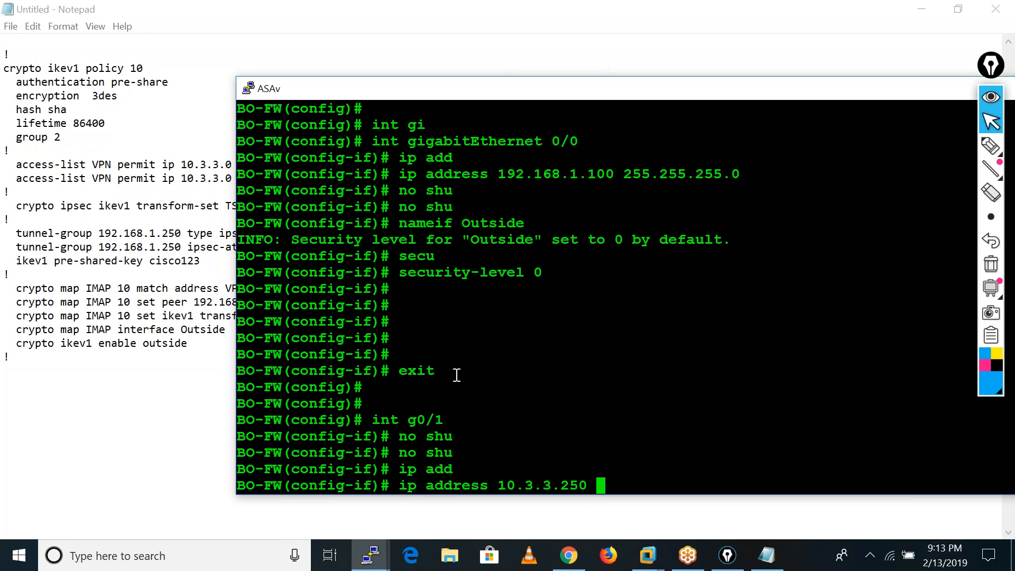
type("255.255.")
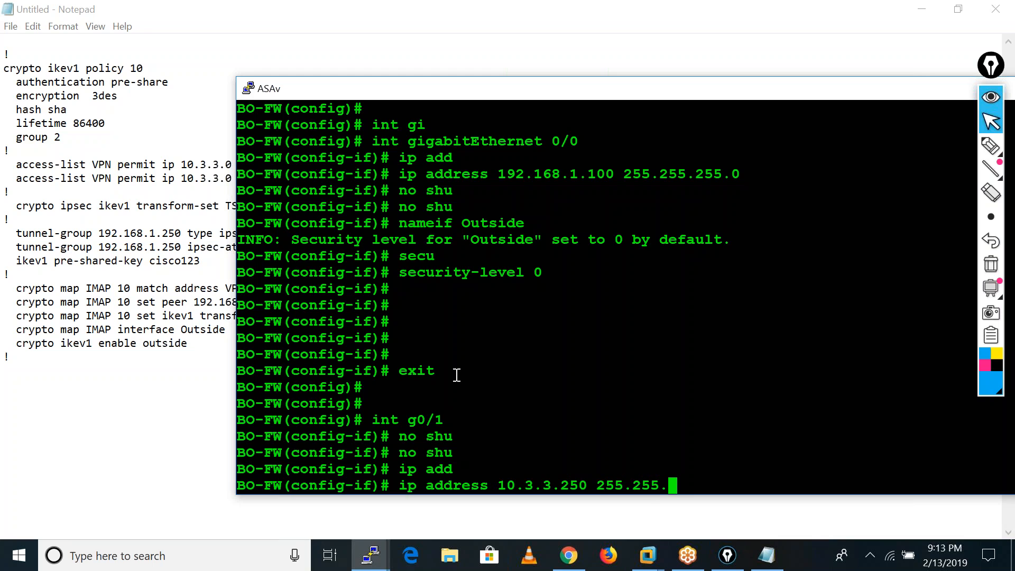
type("255.0")
key("Return")
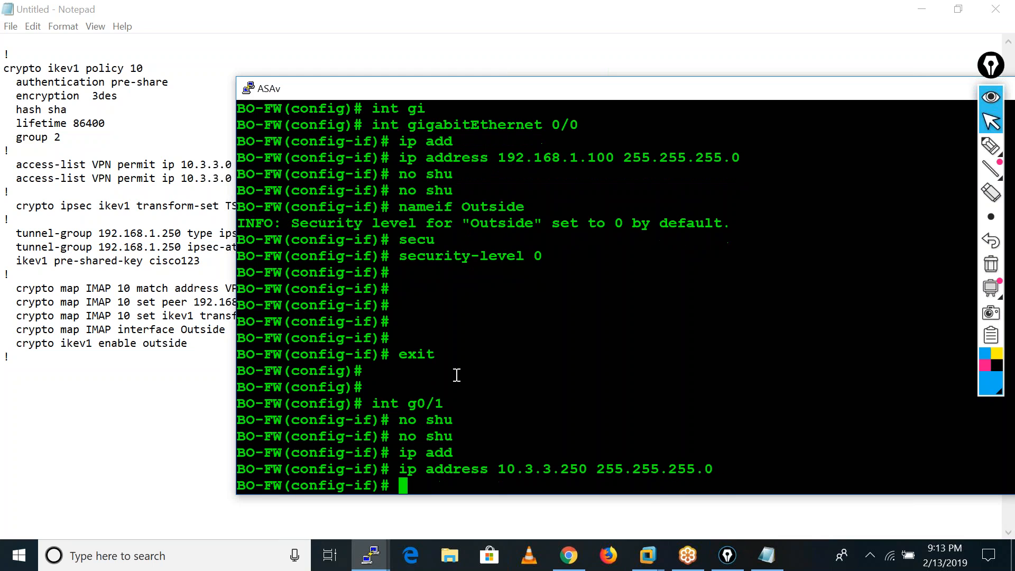
Name the g0/1 interface Inside with nameif.
type("nameif In")
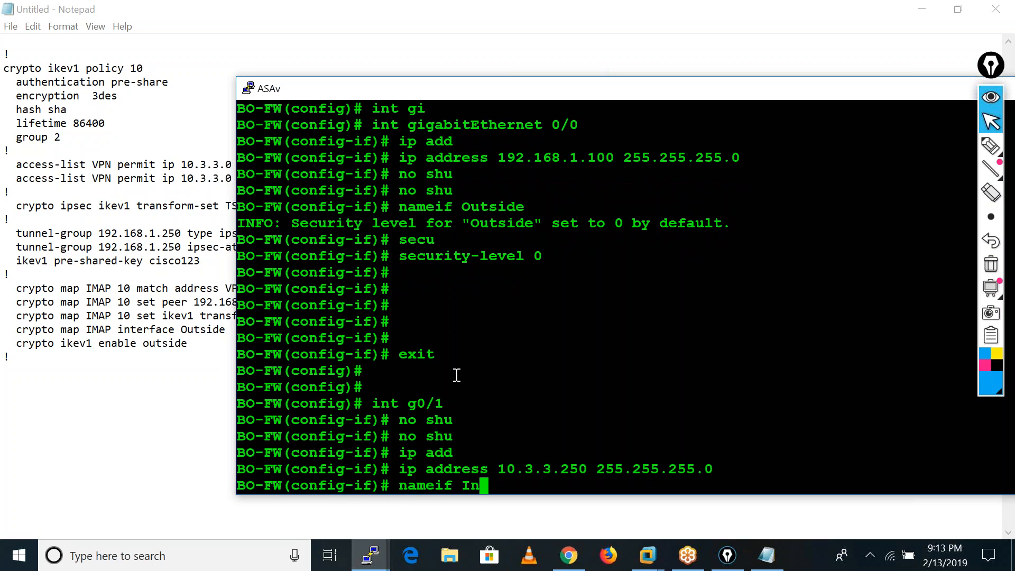
type("side")
key("Return")
Set the Inside interface's security level to 100 and return to global configuration mode.
type("se")
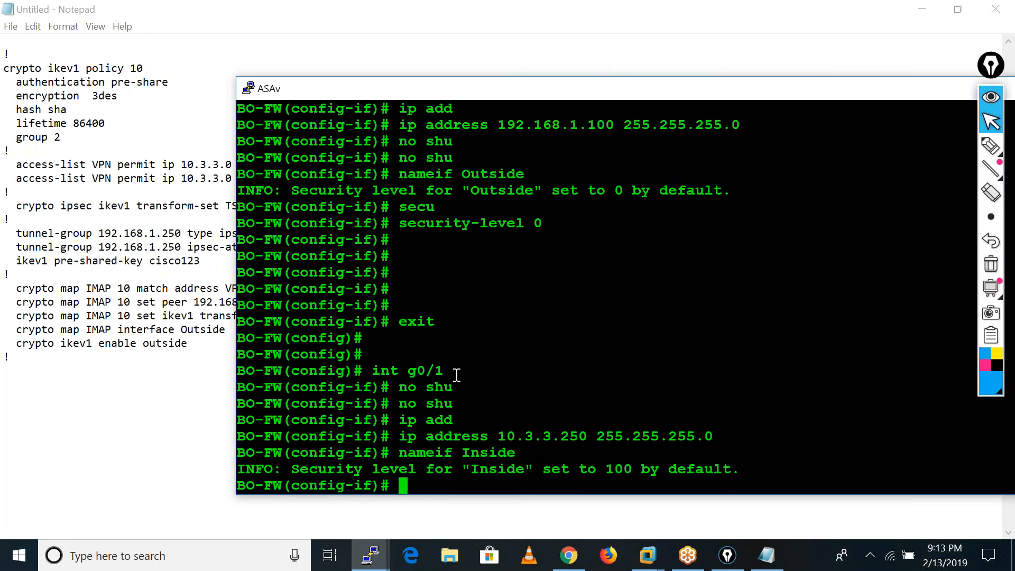
type("cu")
key("Tab")
type("100")
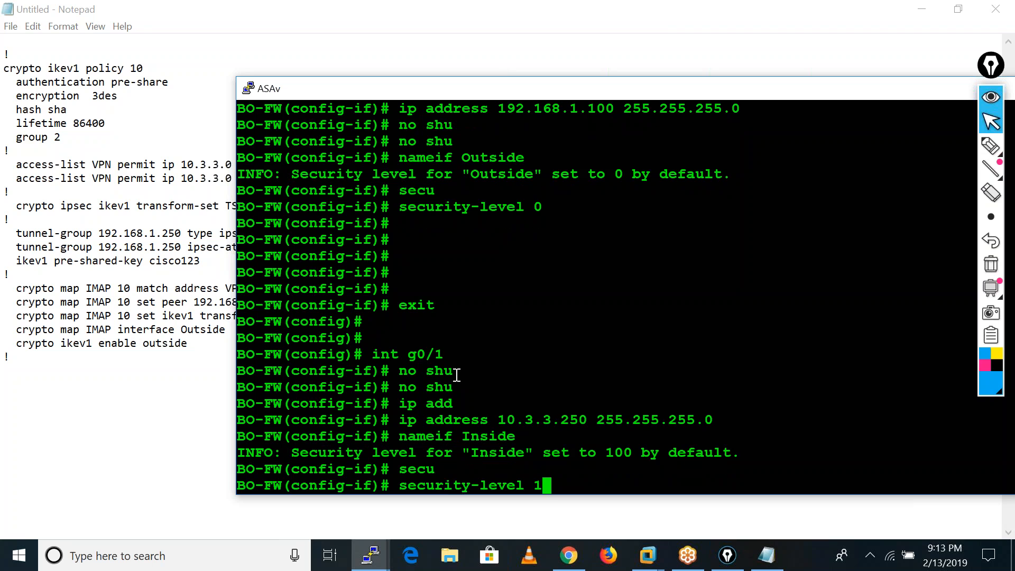
key("Return")
type("exit")
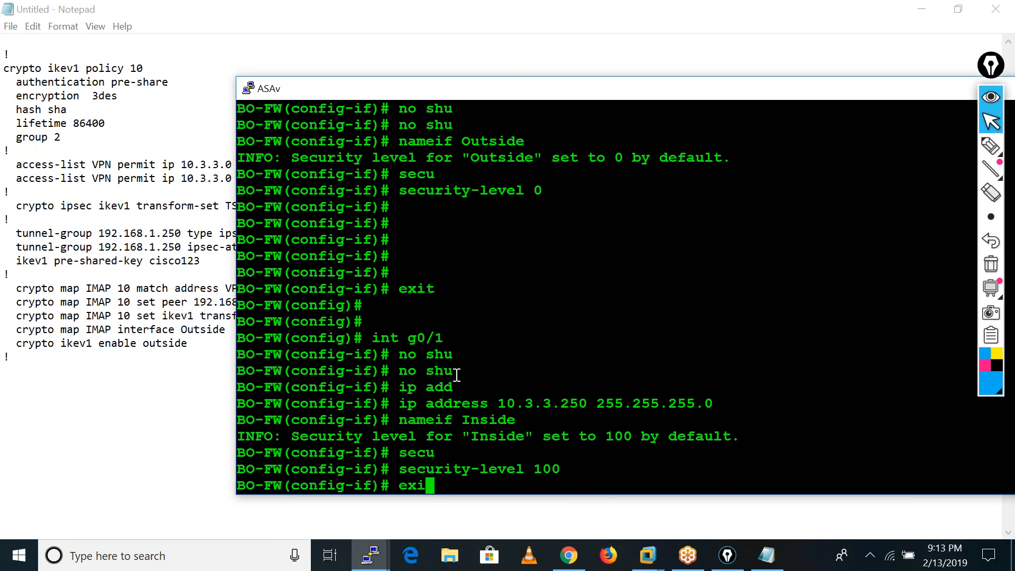
key("Return")
key("Return")
key("Return")
key("Return")
key("Return")
key("Return")
Display the interface address and status summary with show interface ip brief.
type("sho")
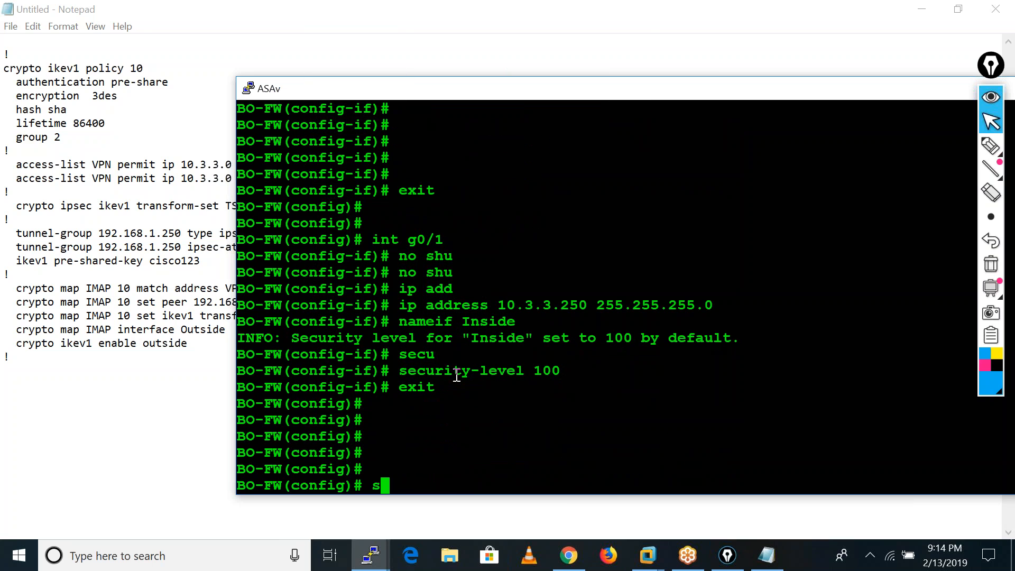
key("Tab")
type("inter")
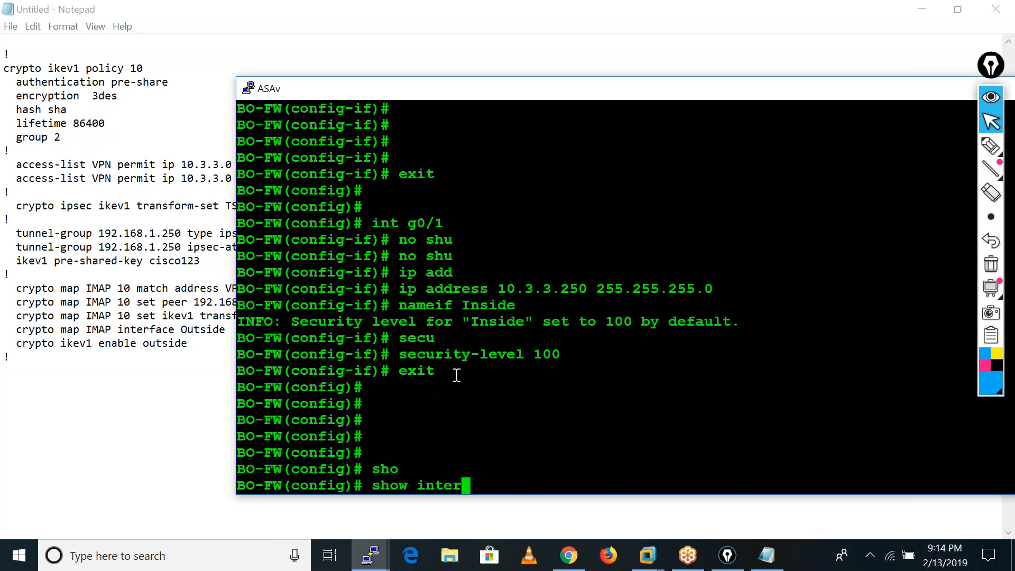
key("Tab")
type("ip bri")
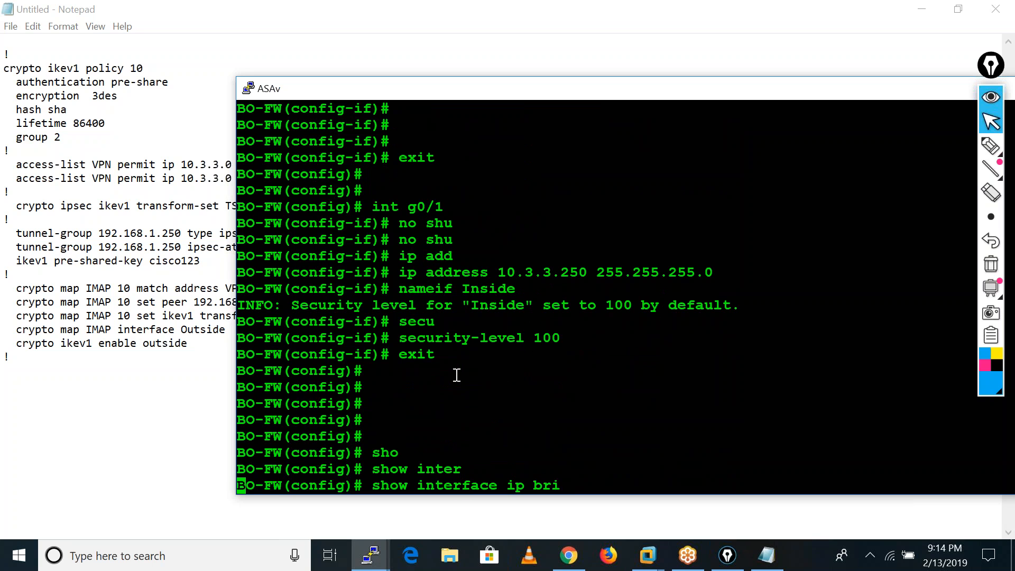
key("Tab")
key("Return")
key("Return")
key("Return")
key("Return")
key("Return")
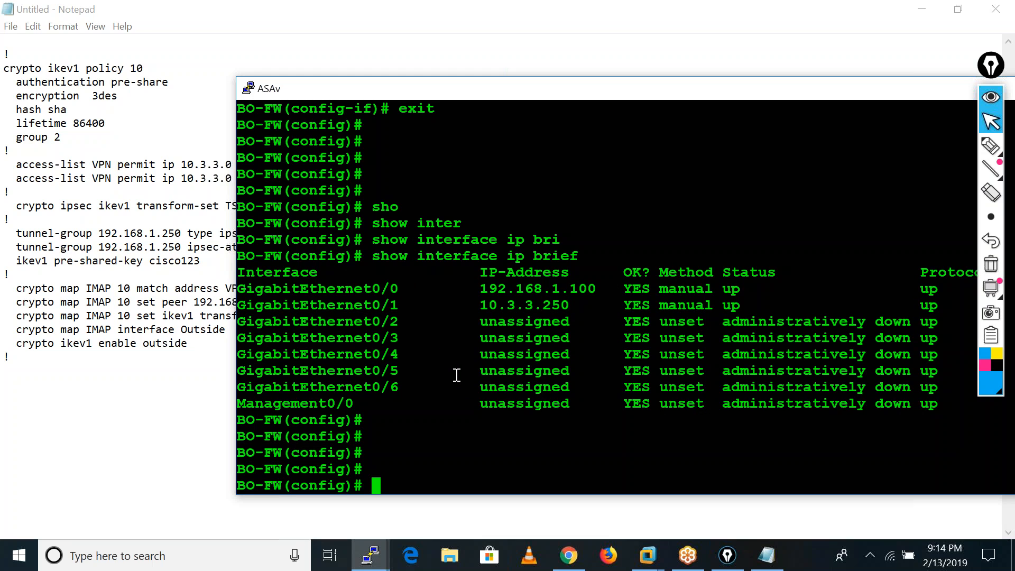
Add a default route on the outside interface with route outside 0 0 192.168.1.1.
type("rou")
key("Tab")
type("o")
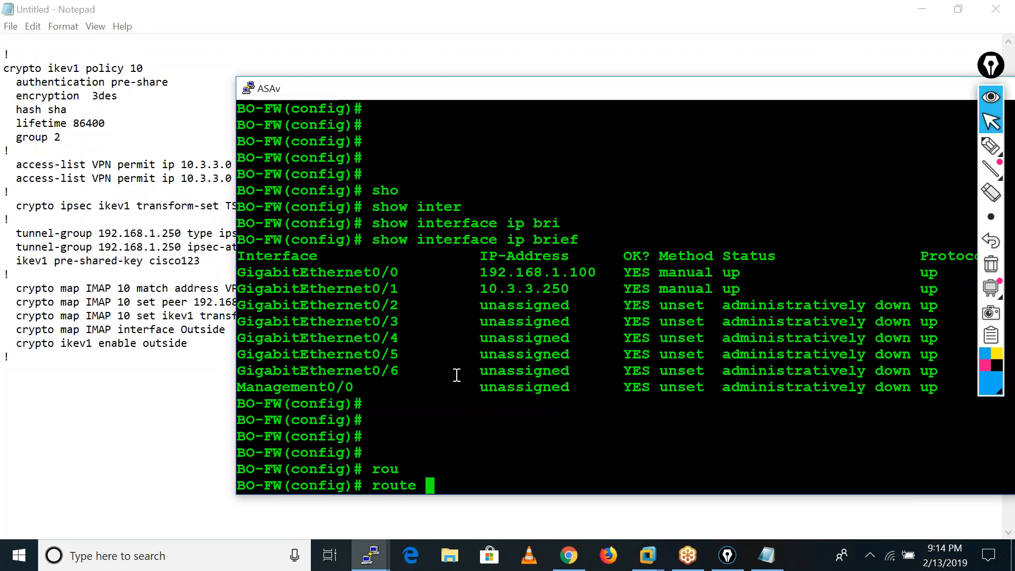
key("Tab")
type("0 0")
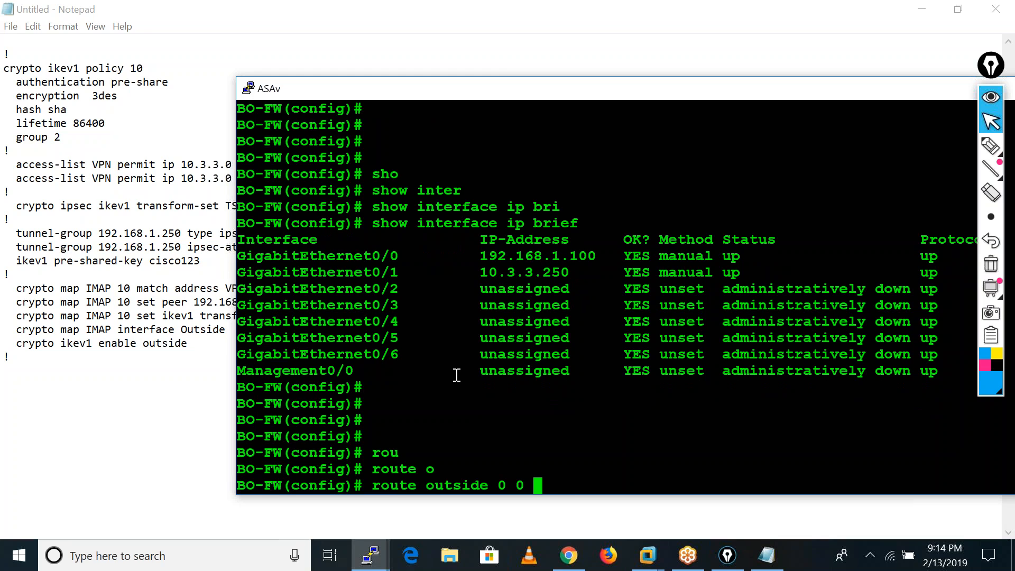
type(" 192.168.1.1")
key("Return")
key("Return")
key("Return")
key("Return")
key("Return")
key("Return")
key("Return")
key("Return")
key("Return")
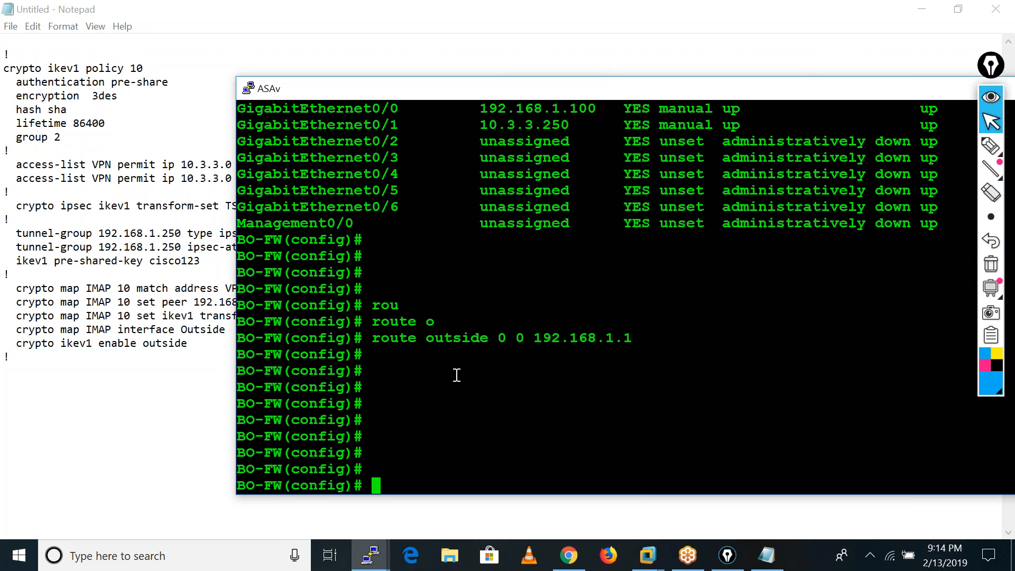
key("Return")
key("Return")
Create a network object named ANY with the object network command.
type("nat")
key("BackSpace")
key("BackSpace")
key("BackSpace")
key("Left")
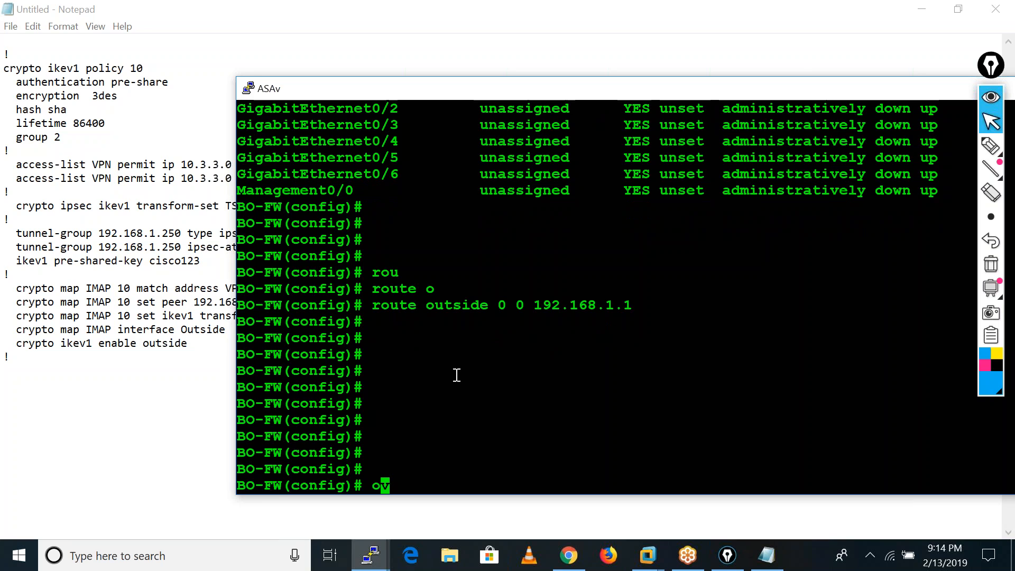
type("b")
key("Tab")
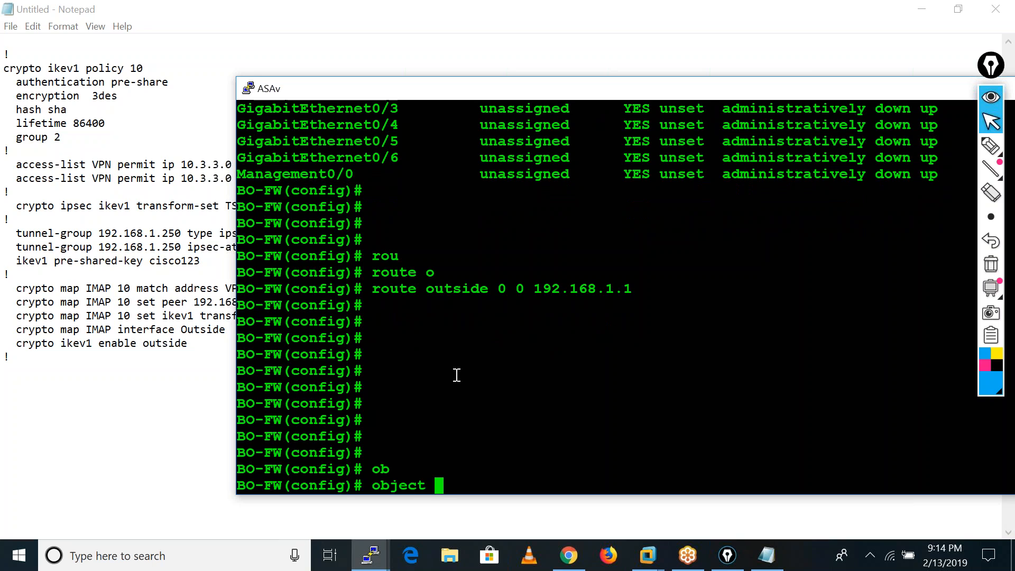
type("net")
key("Tab")
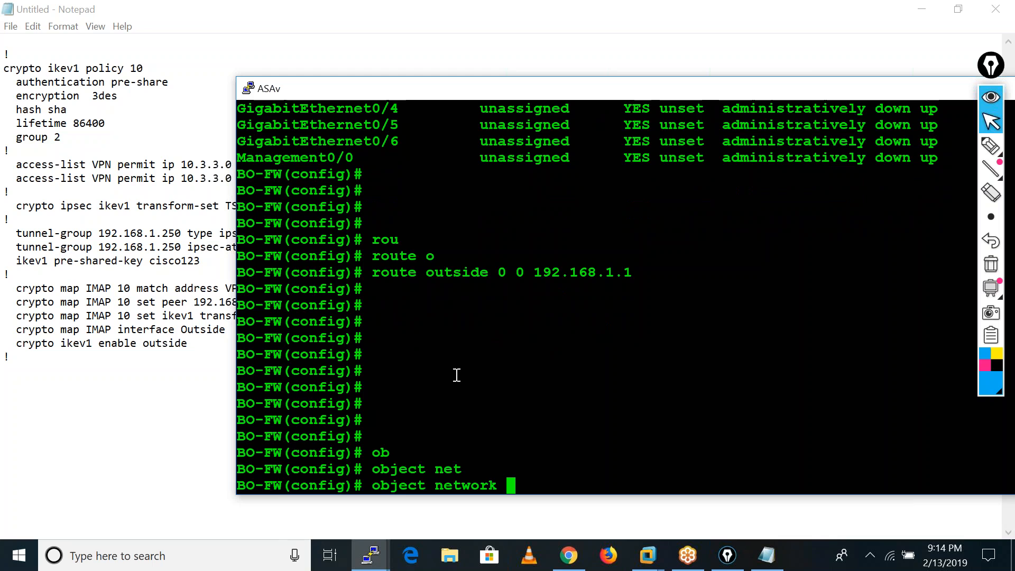
type("ANY")
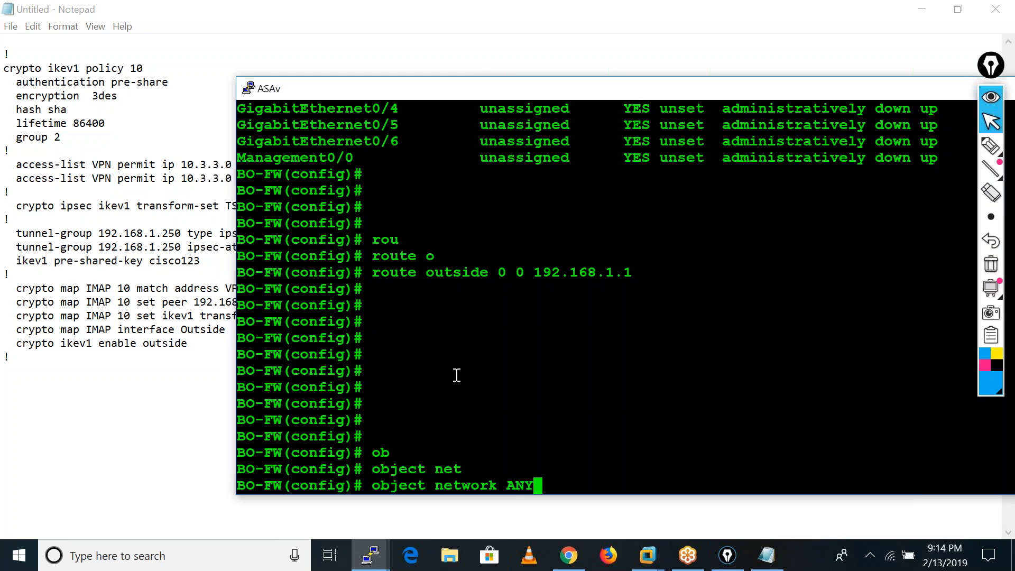
key("Return")
Define the ANY object's subnet as 10.3.3.0 255.255.255.0.
type("su")
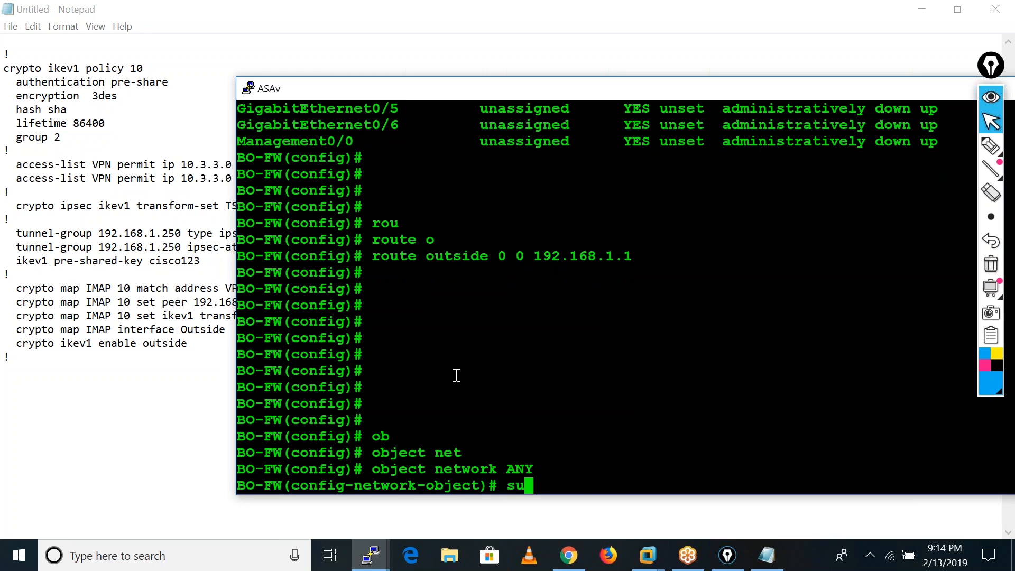
key("Tab")
type("b")
key("Tab")
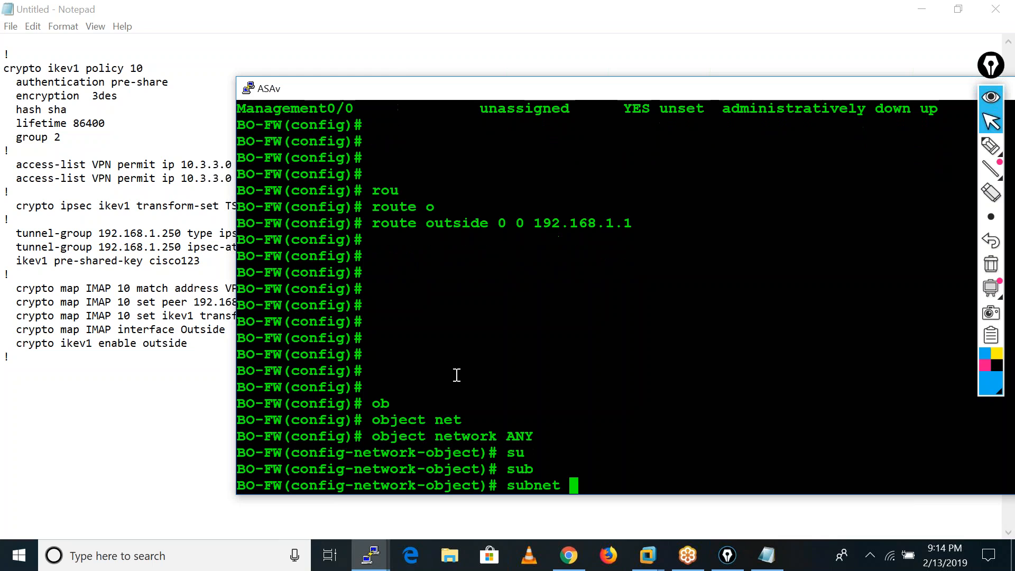
type("10.")
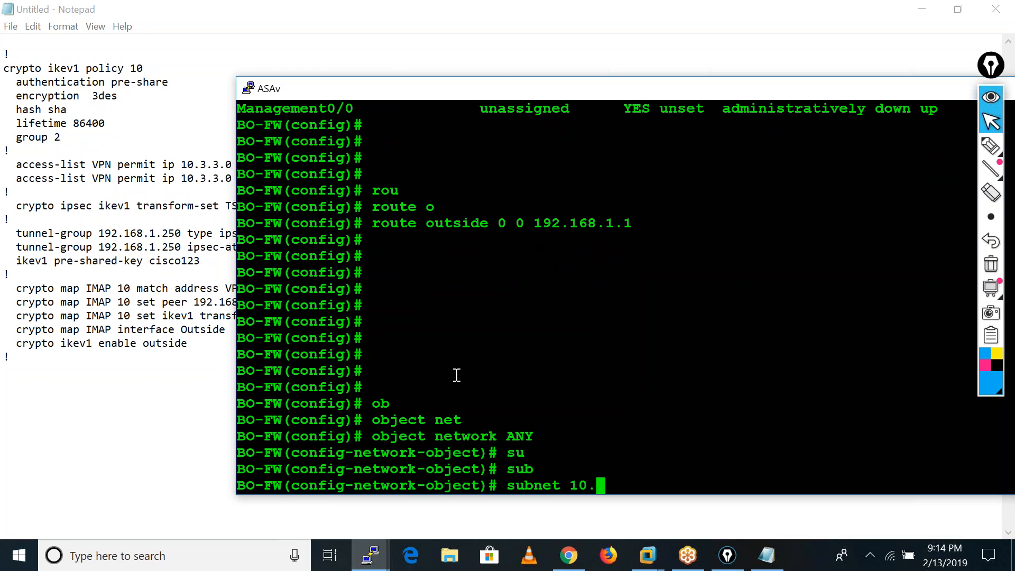
type("3.3.0 255.25")
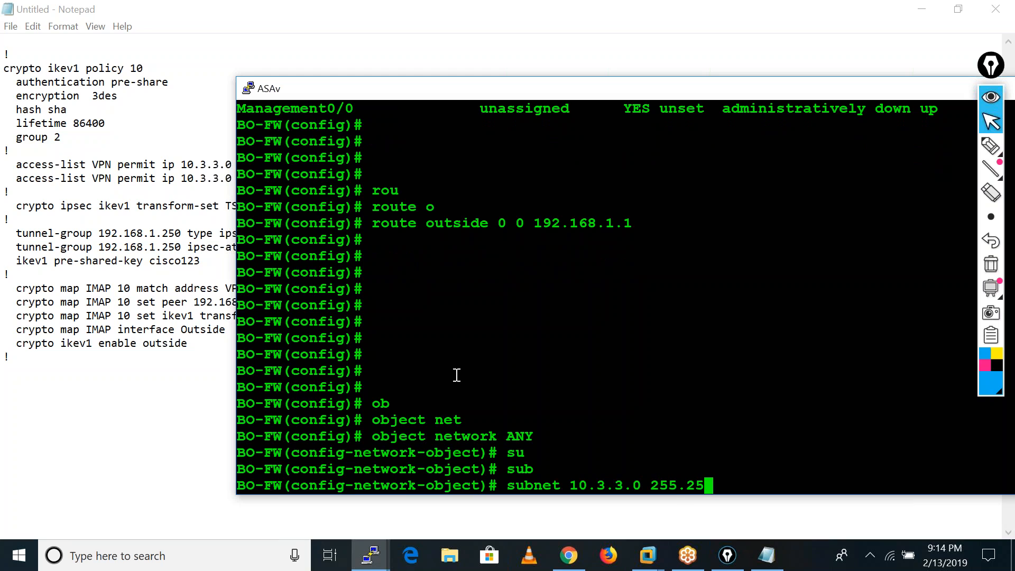
type("5.255.0")
key("Return")
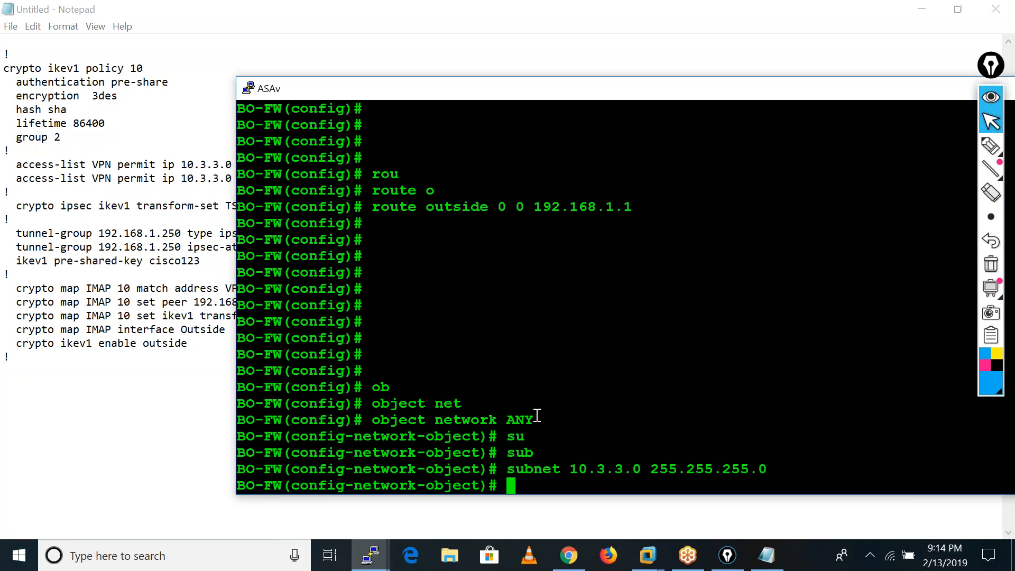
Add dynamic interface PAT to the ANY object with nat (inside,outside) dynamic interface.
type("nat (i")
key("Tab")
type(",o")
key("Tab")
type(") in")
key("Tab")
key("BackSpace")
key("BackSpace")
type("dy")
key("Tab")
type("in")
key("Tab")
key("Return")
Leave configuration mode with end and ping the HO firewall at 192.168.1.250.
key("Return")
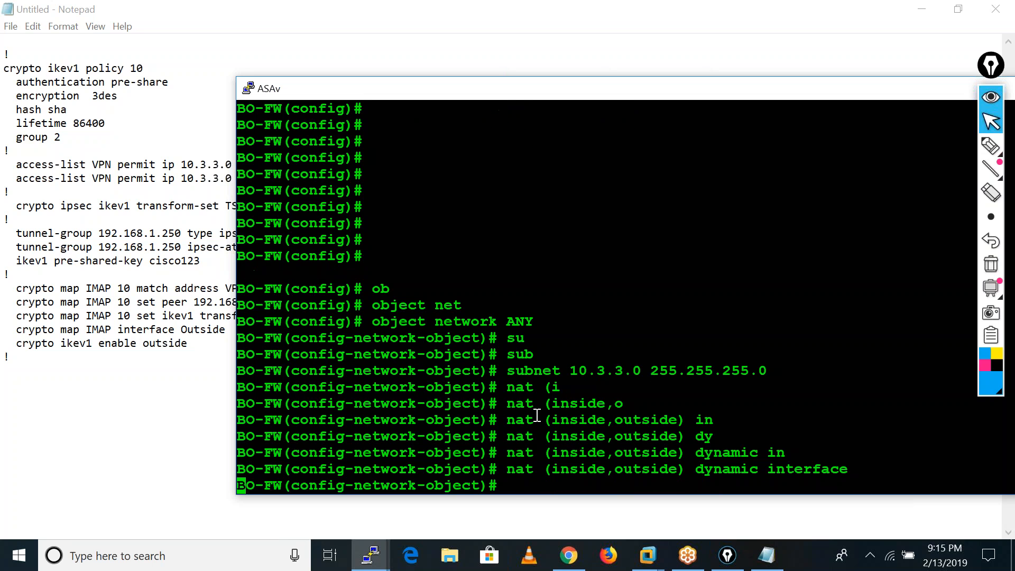
type("end")
key("Return")
key("Return")
key("Return")
key("Return")
key("Return")
type("ping 1")
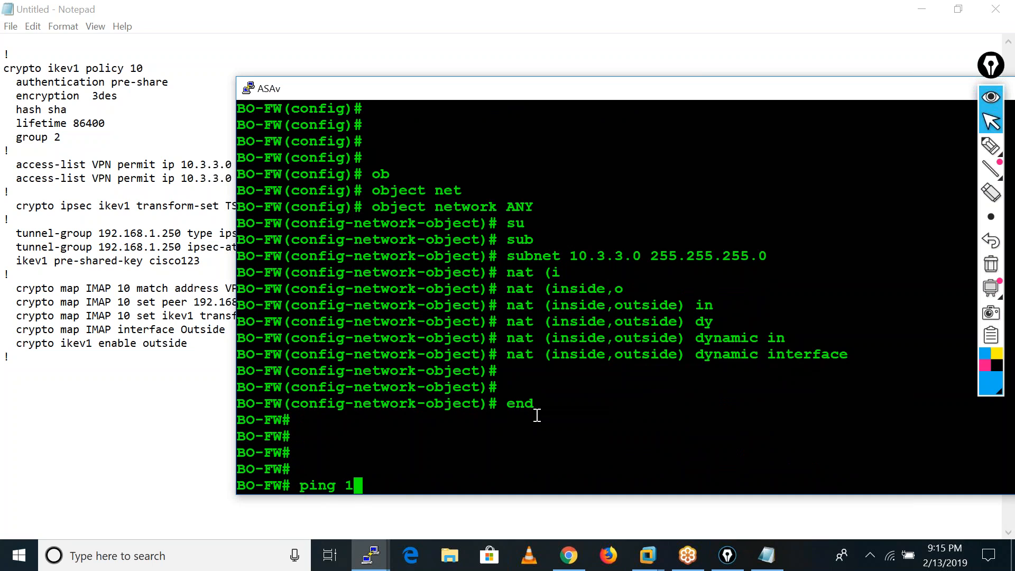
type("92.168.1.250")
key("Return")
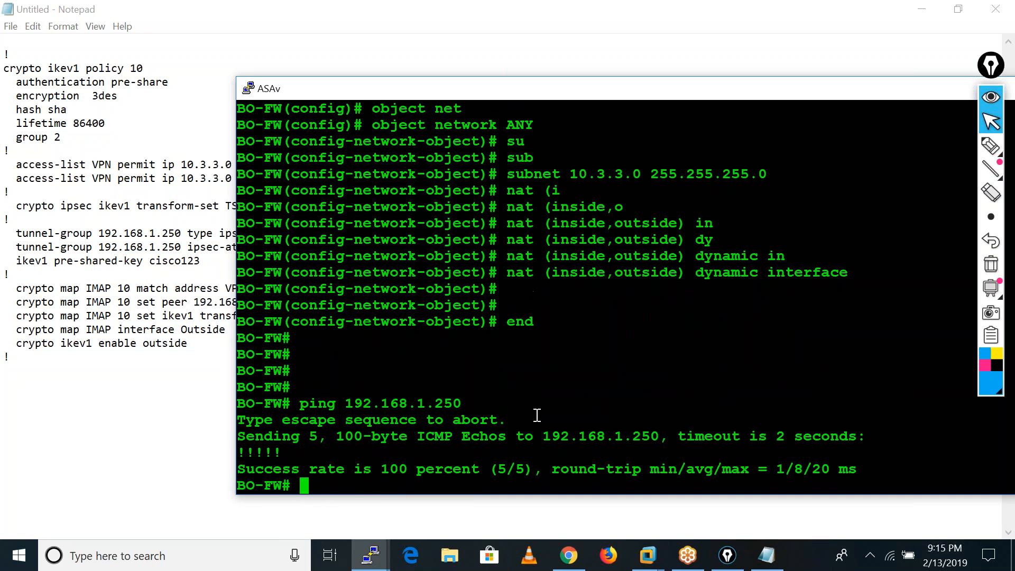
key("Return")
key("Return")
key("Return")
key("Return")
key("Return")
key("Return")
key("Return")
key("Return")
key("Return")
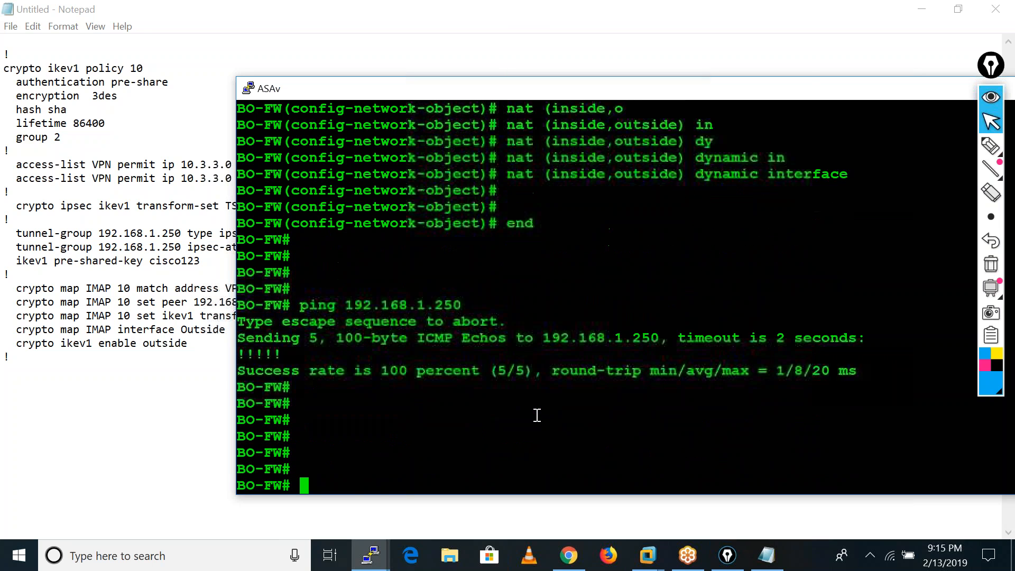
Enter global configuration mode on BO-FW and paste in the whole Notepad VPN script, including its IKEv1 pre-shared key.
type("conf t")
key("Return")
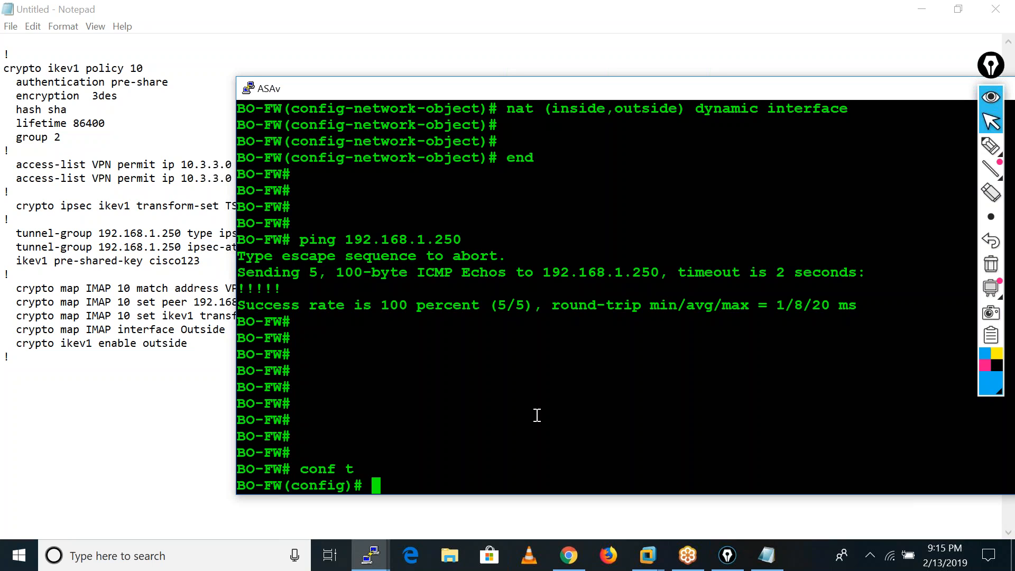
key("Return")
key("Return")
key("Return")
key("Return")
key("Return")
key("Return")
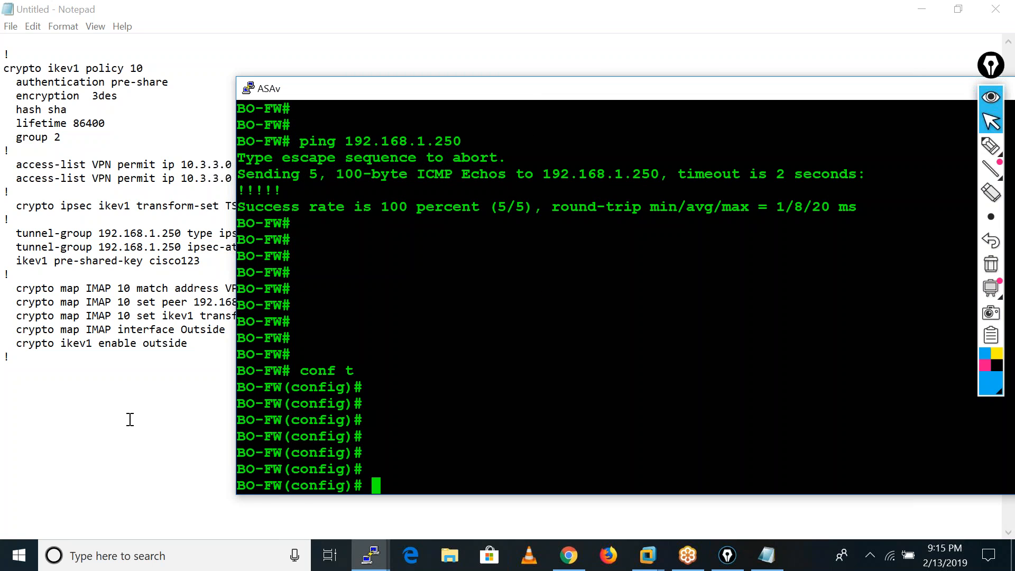
left_click(130, 419)
left_click_drag(9, 55, 82, 355)
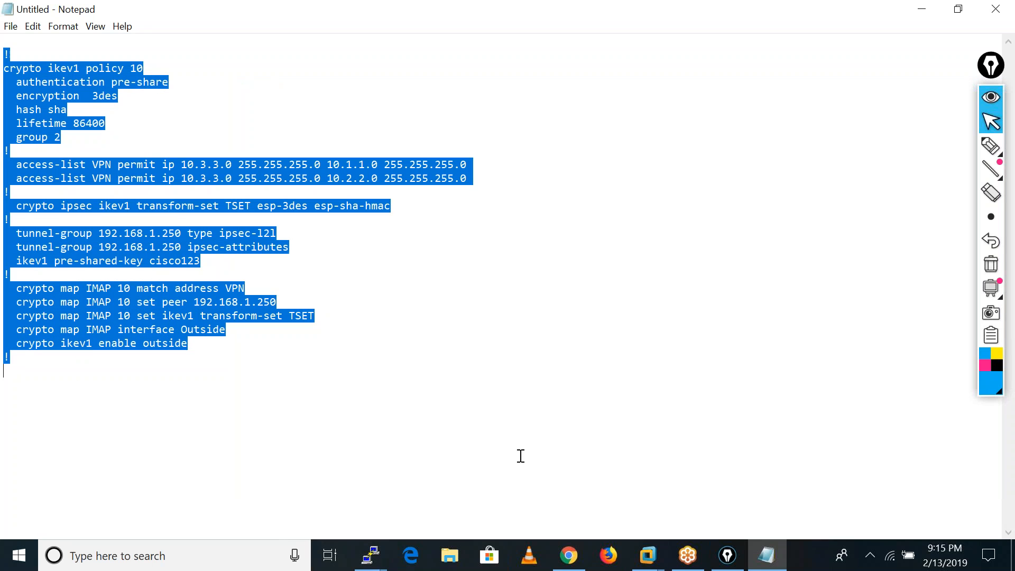
left_click(370, 555)
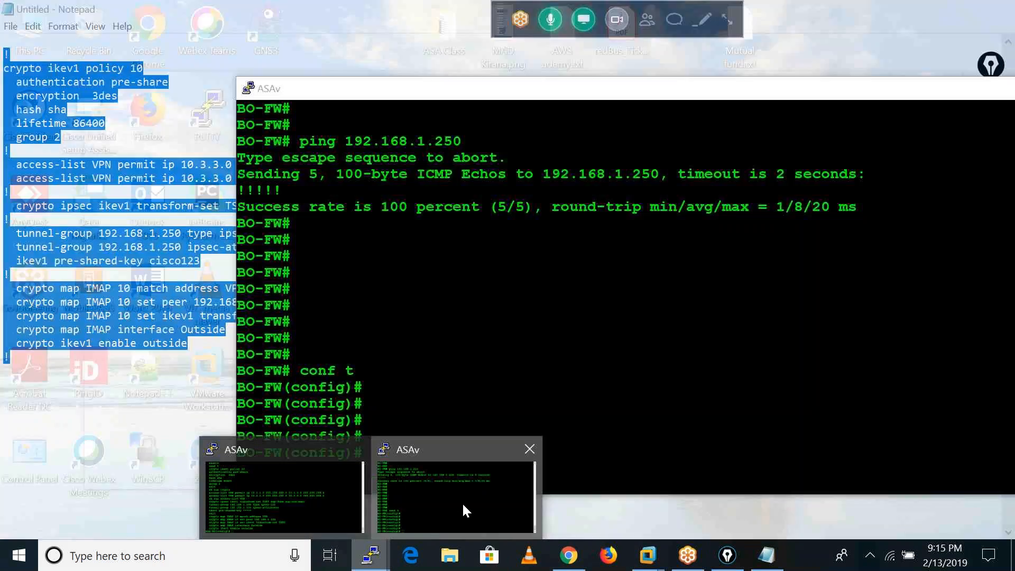
left_click(463, 510)
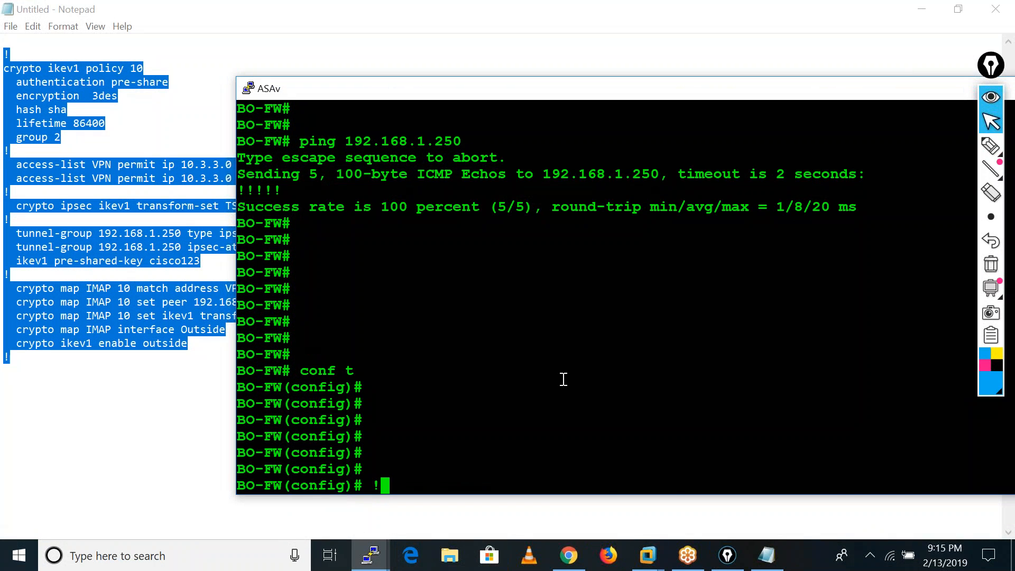
right_click(563, 379)
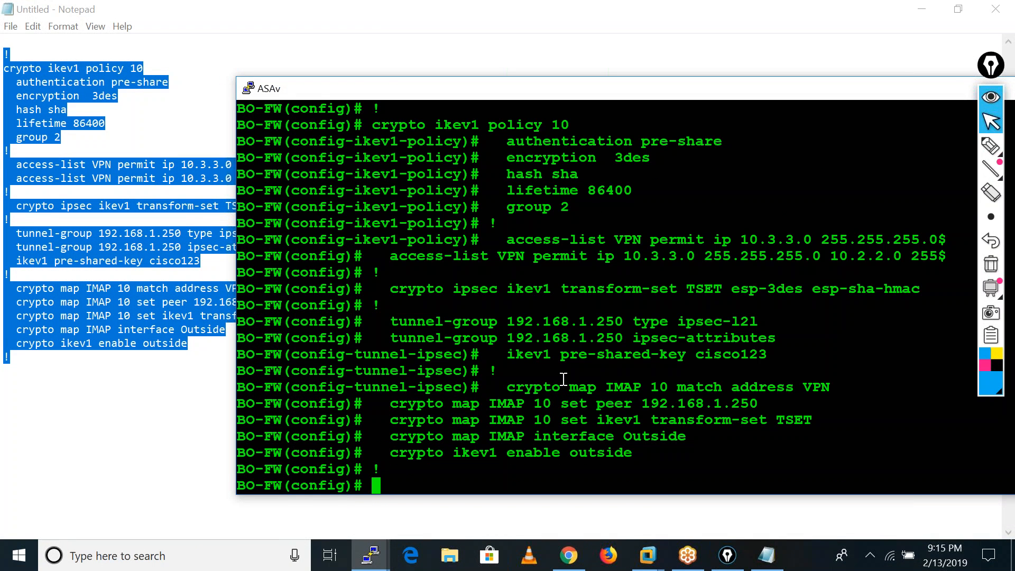
key("Return")
key("Return")
key("Return")
key("Return")
key("Return")
key("Return")
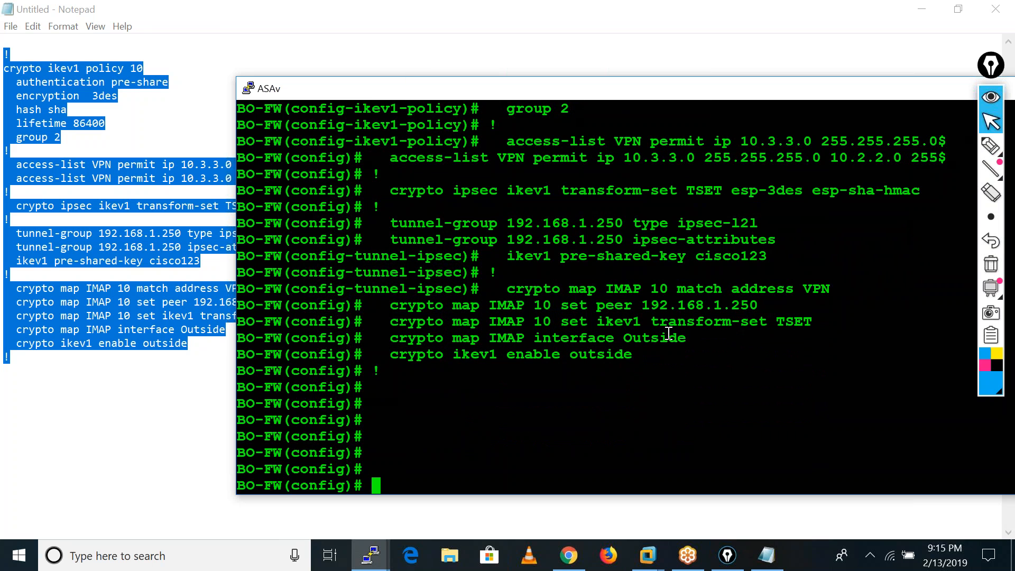
key("Return")
key("Return")
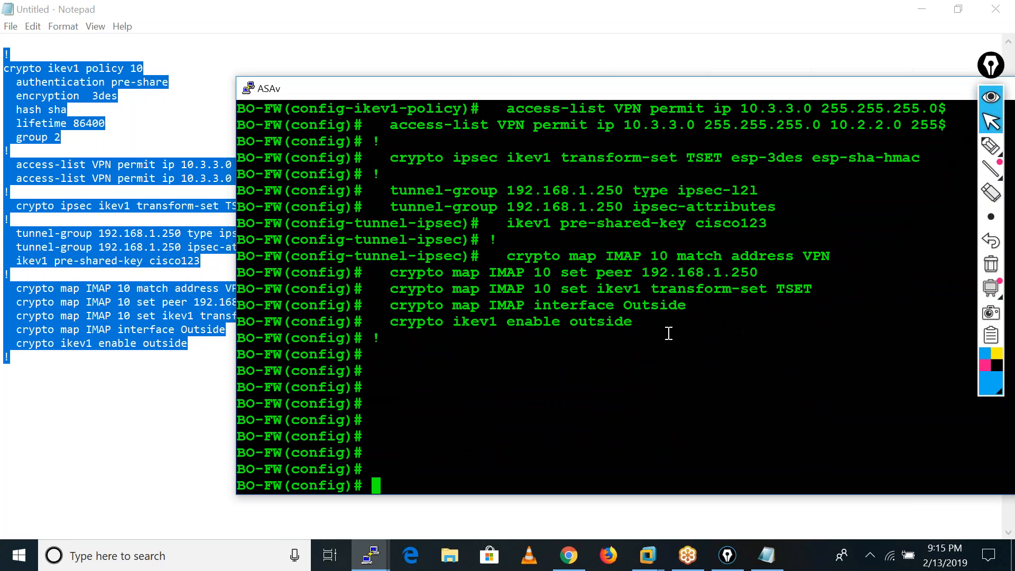
Save BO-FW's running configuration with wr mem.
type("wr mem")
key("Return")
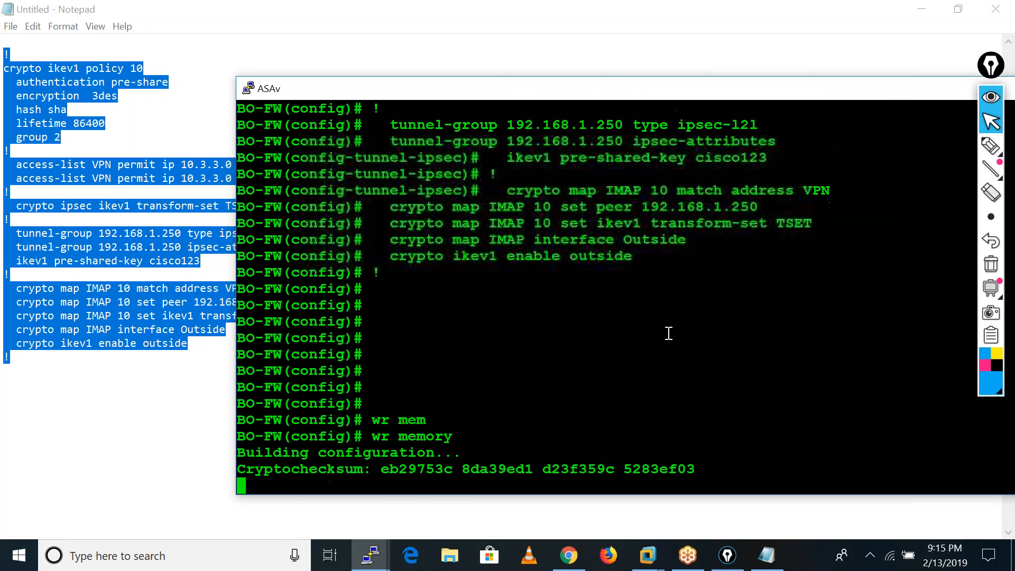
Minimize Notepad, switch to the ASA-HO terminal and save its configuration with wr mem.
left_click(71, 479)
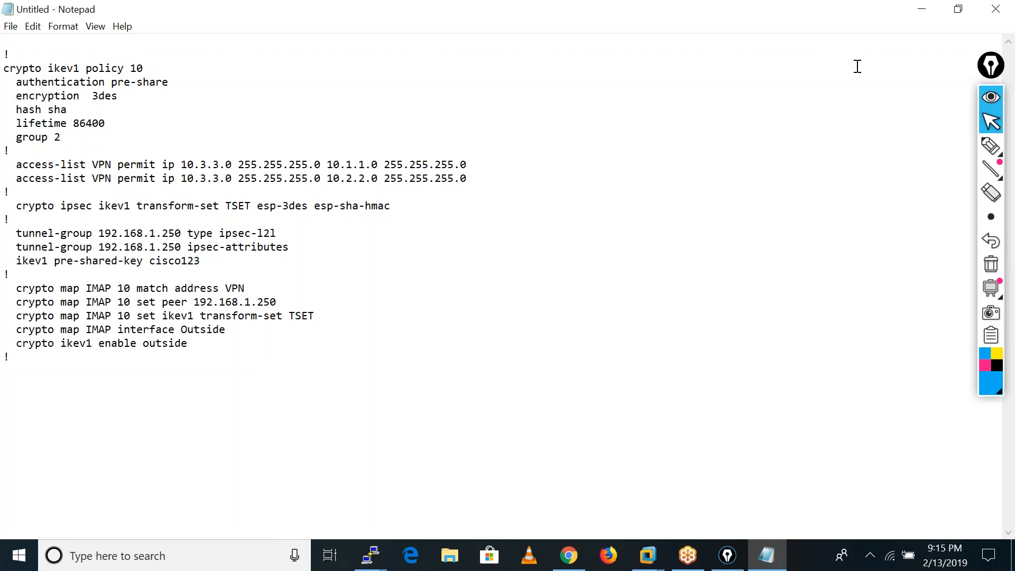
left_click(919, 8)
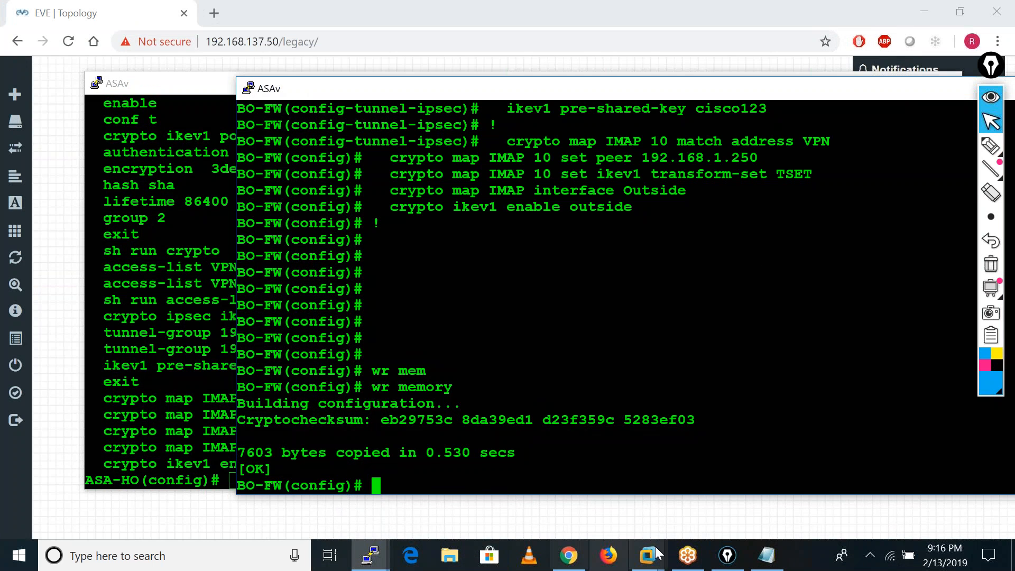
left_click(112, 322)
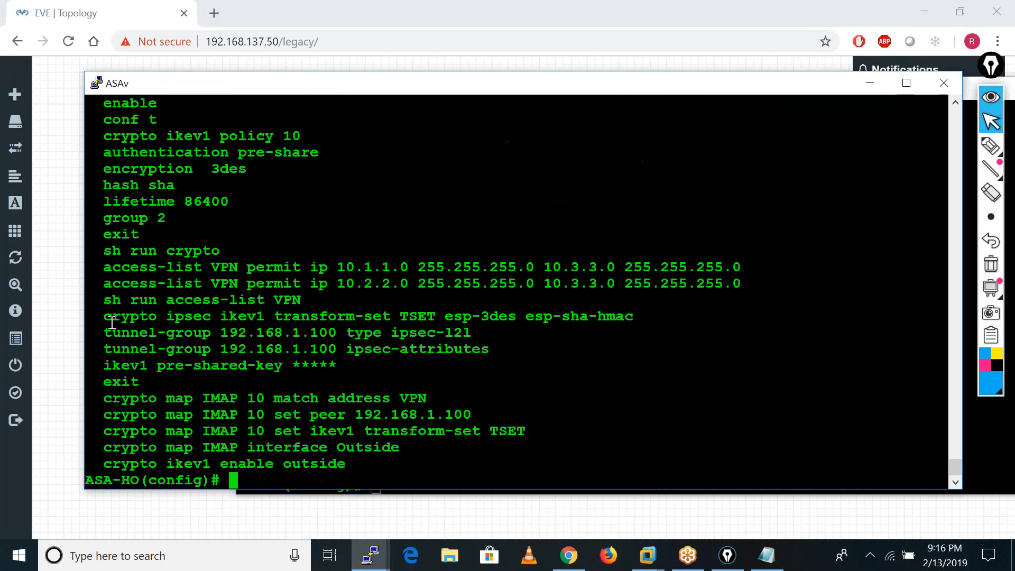
type("wr mem")
key("Return")
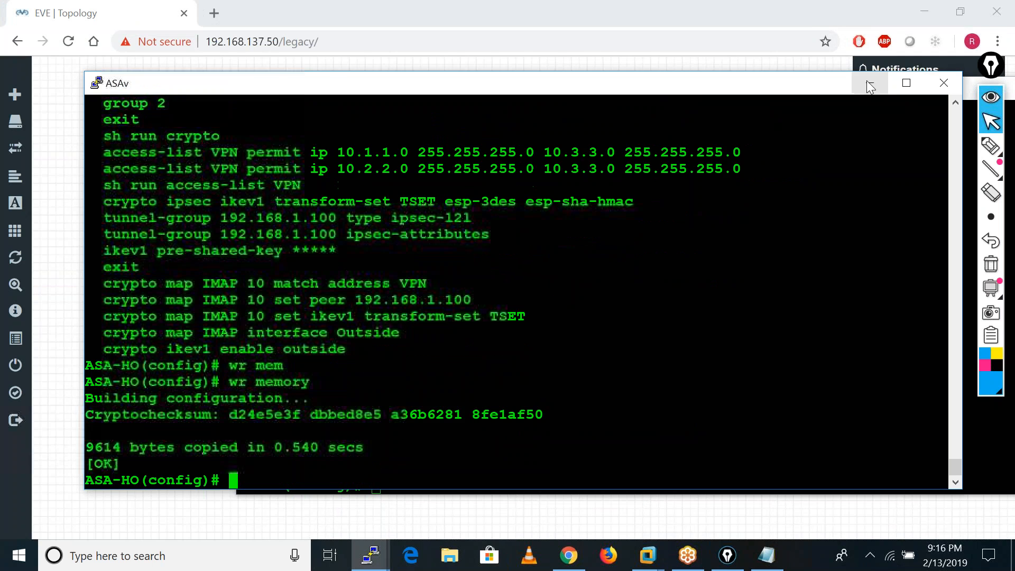
Clear both firewall terminal windows out of the way to bring up the EVE topology.
left_click(869, 82)
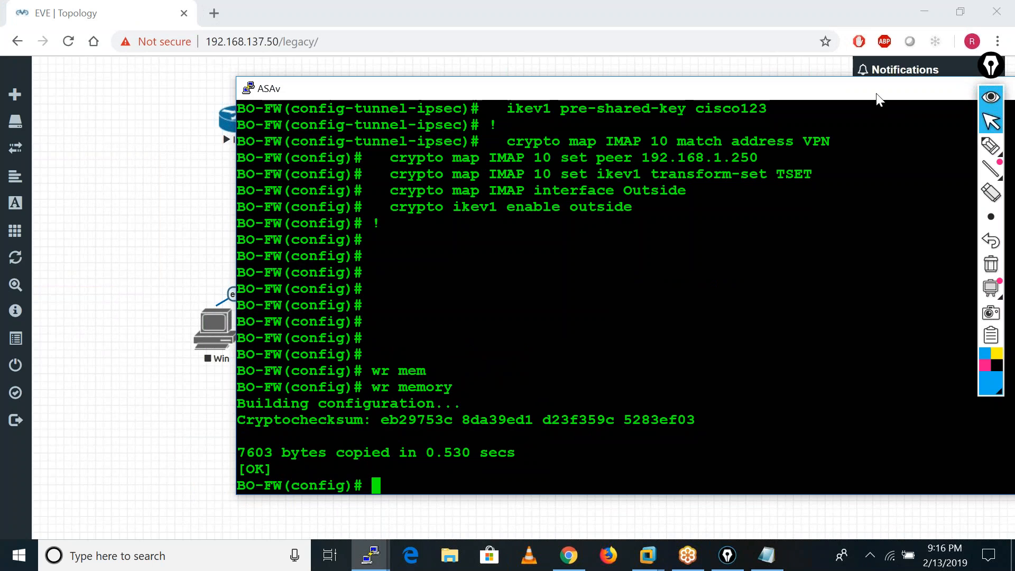
left_click_drag(872, 92, 573, 77)
left_click(720, 75)
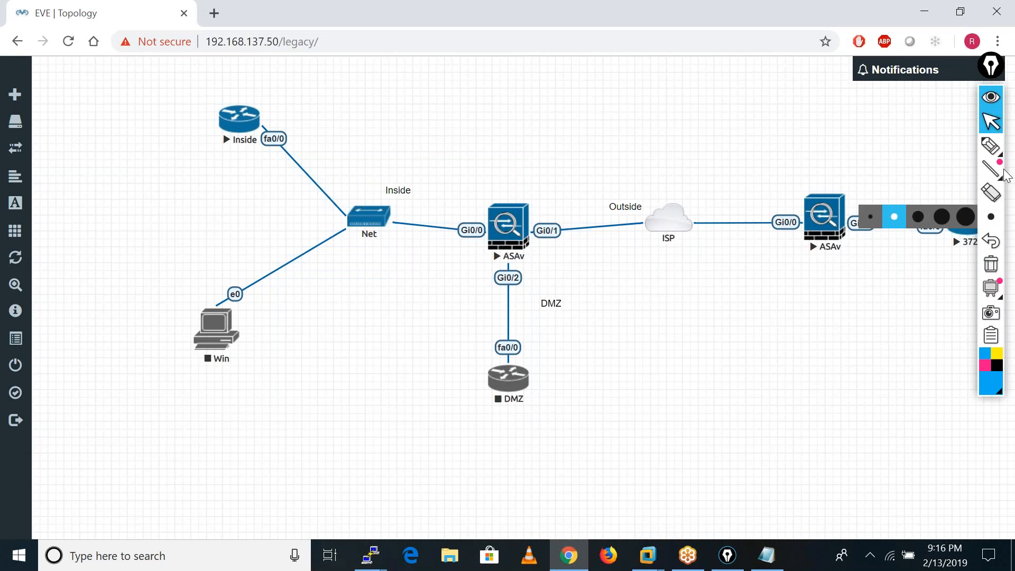
With the annotation pen, circle and tick the Inside router and the router behind the branch ASAv.
left_click(990, 145)
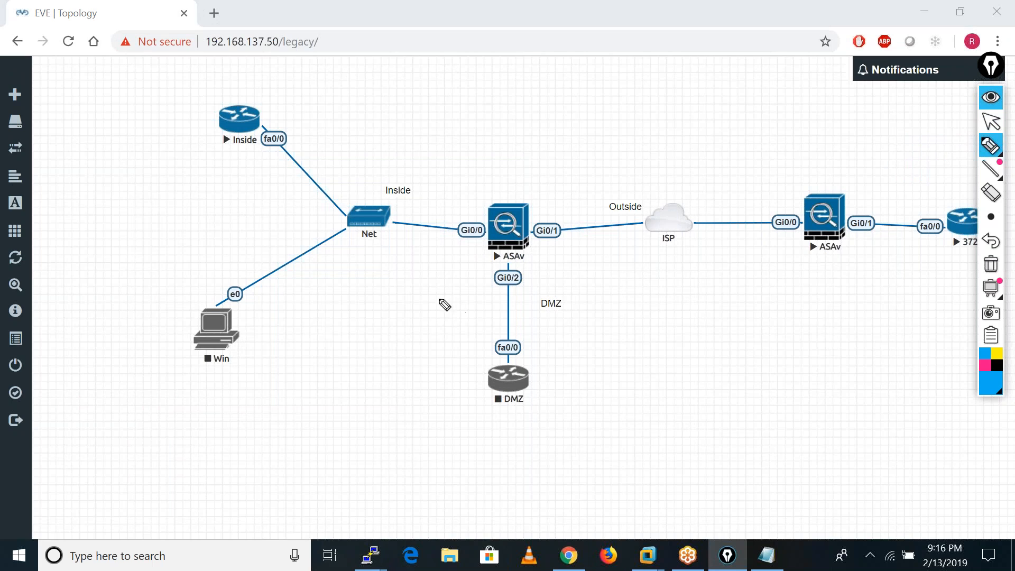
mouse_move(241, 83)
left_mouse_down()
mouse_move(227, 100)
mouse_move(281, 135)
mouse_move(207, 119)
mouse_move(220, 83)
left_mouse_up()
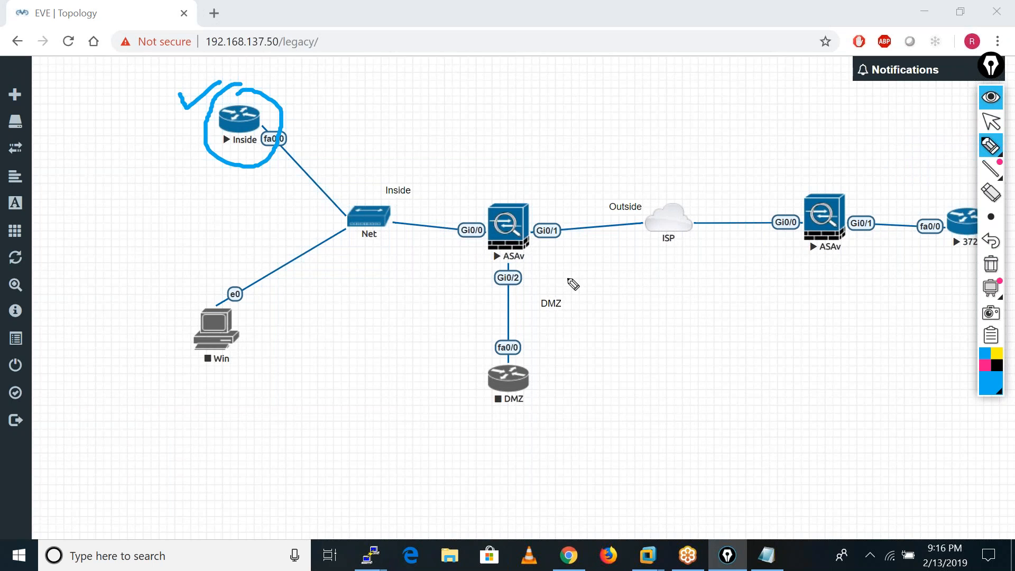
mouse_move(946, 189)
left_mouse_down()
mouse_move(970, 246)
mouse_move(946, 187)
mouse_move(960, 156)
left_mouse_up()
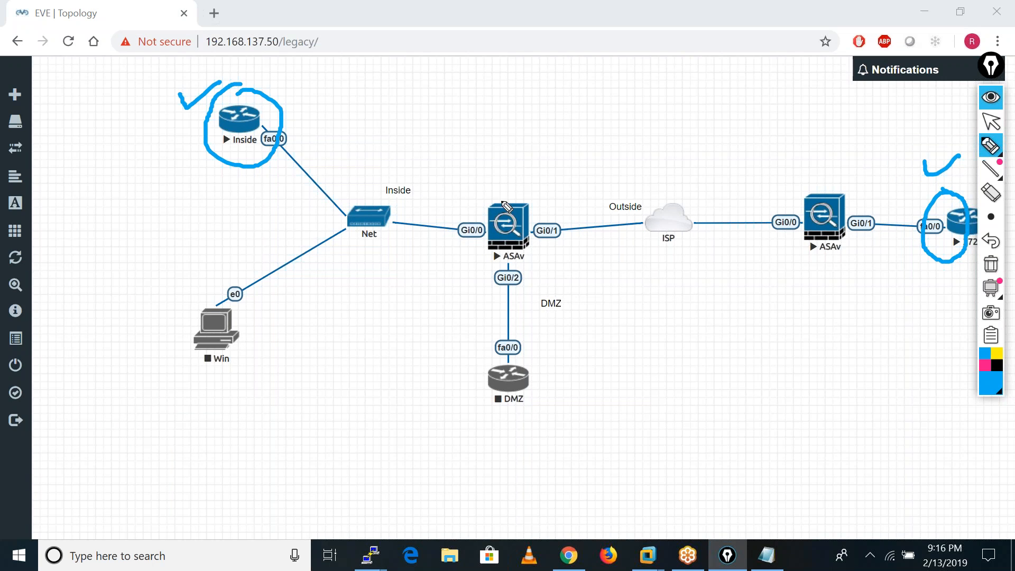
Handwrite the label PAT above each of the two ASAv firewalls in the topology.
mouse_move(502, 168)
left_mouse_down()
mouse_move(501, 197)
mouse_move(521, 181)
left_mouse_up()
mouse_move(534, 170)
left_mouse_down()
mouse_move(533, 183)
mouse_move(543, 163)
left_mouse_up()
mouse_move(816, 183)
left_mouse_down()
mouse_move(818, 156)
mouse_move(825, 168)
left_mouse_up()
mouse_move(828, 180)
left_mouse_down()
mouse_move(854, 151)
mouse_move(847, 175)
left_mouse_up()
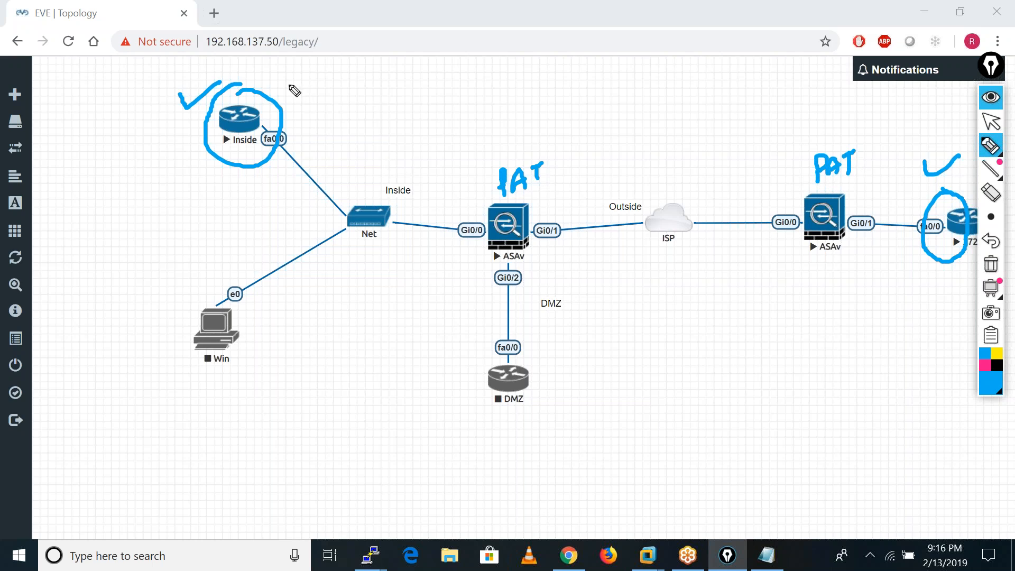
Handwrite 10.1.1.100 → 10.3.3.100 beside the Inside router and draw an arrow from that router to the HO ASAv.
mouse_move(281, 84)
left_mouse_down()
mouse_move(280, 99)
mouse_move(316, 90)
mouse_move(347, 64)
left_mouse_up()
mouse_move(351, 68)
left_mouse_down()
mouse_move(423, 65)
mouse_move(430, 53)
left_mouse_up()
left_click_drag(440, 57, 448, 65)
mouse_move(463, 53)
left_mouse_down()
mouse_move(467, 65)
mouse_move(482, 59)
left_mouse_up()
mouse_move(490, 49)
left_mouse_down()
mouse_move(490, 65)
mouse_move(515, 53)
left_mouse_up()
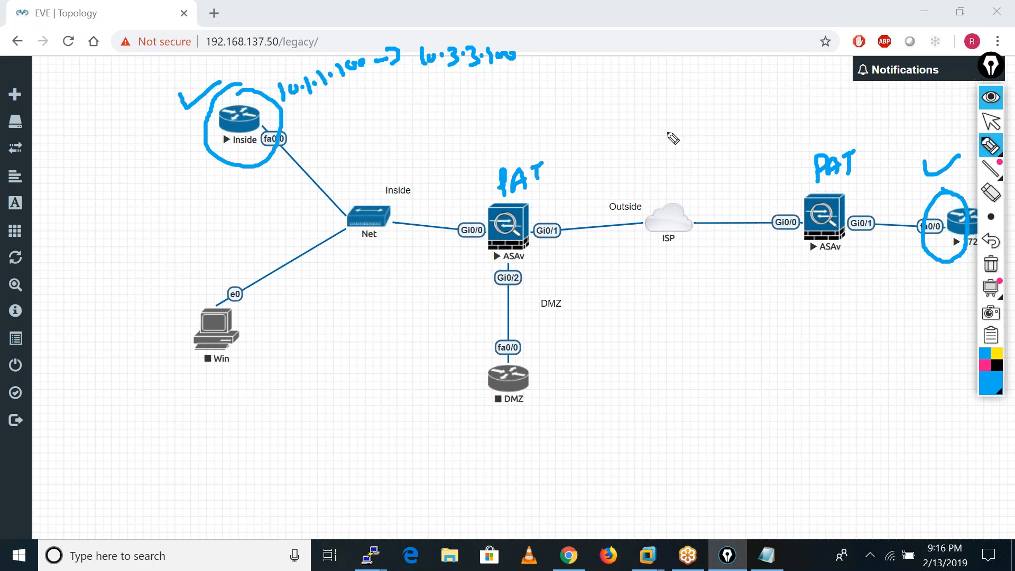
mouse_move(261, 114)
left_mouse_down()
mouse_move(381, 175)
mouse_move(487, 210)
left_mouse_up()
left_click_drag(456, 217, 486, 211)
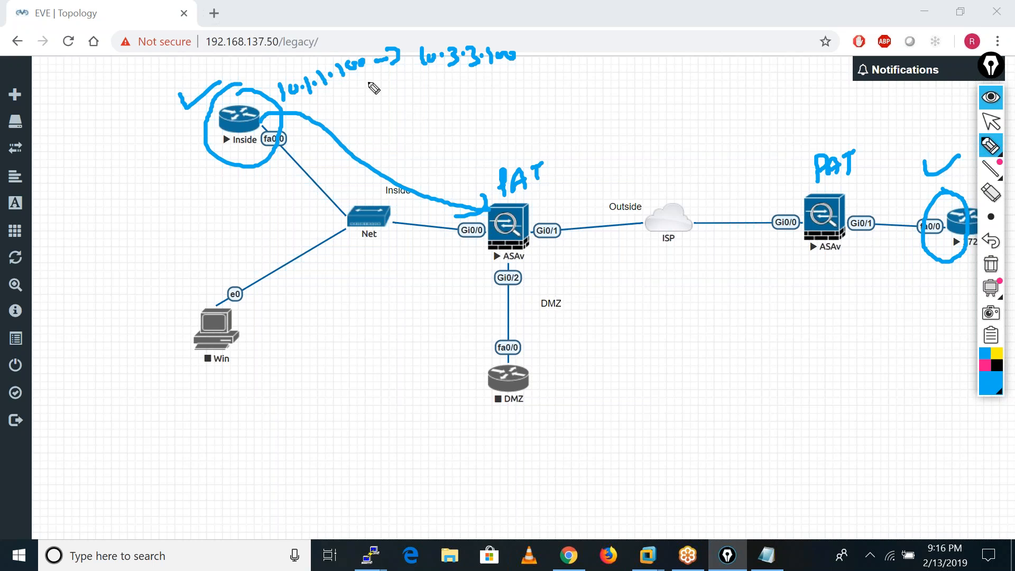
Draw an arrow from the handwritten 10.1.1.100 and write the PAT-translated outside address in brackets at its end.
mouse_move(343, 80)
left_mouse_down()
mouse_move(394, 128)
mouse_move(433, 132)
mouse_move(481, 109)
mouse_move(487, 120)
mouse_move(544, 86)
left_mouse_up()
left_click(570, 91)
left_click(570, 96)
left_click_drag(417, 91, 452, 139)
left_click_drag(562, 71, 565, 114)
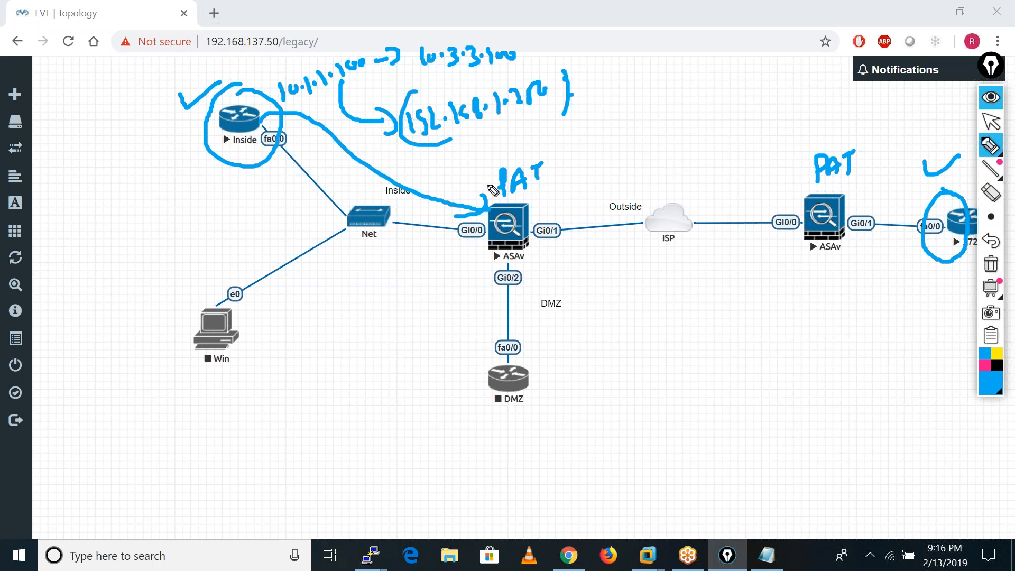
left_click(163, 421)
mouse_move(165, 415)
left_mouse_down()
mouse_move(161, 430)
mouse_move(181, 398)
mouse_move(183, 422)
left_mouse_up()
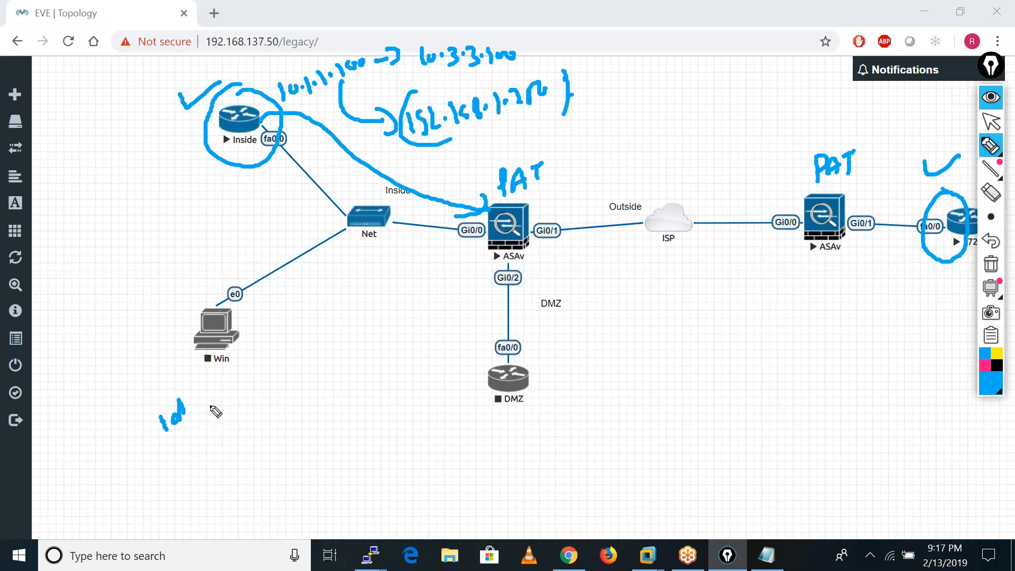
left_click_drag(170, 422, 191, 418)
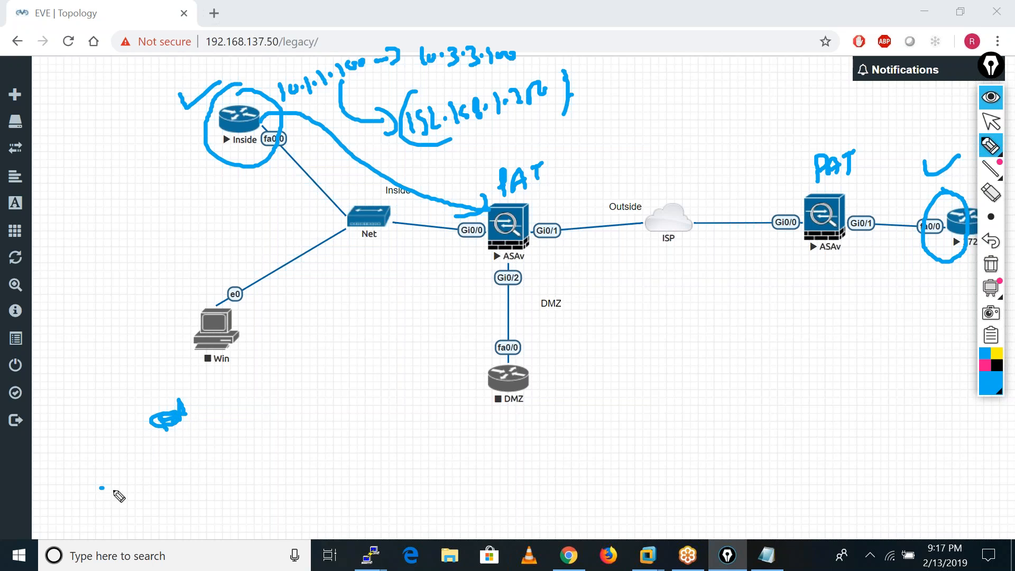
Handwrite the bracketed notes NAT Exemption and Identity below the Win node on the topology.
mouse_move(102, 489)
left_mouse_down()
mouse_move(133, 501)
mouse_move(160, 466)
mouse_move(161, 483)
mouse_move(211, 461)
mouse_move(233, 434)
mouse_move(290, 439)
mouse_move(290, 474)
left_mouse_up()
left_click_drag(94, 475, 122, 524)
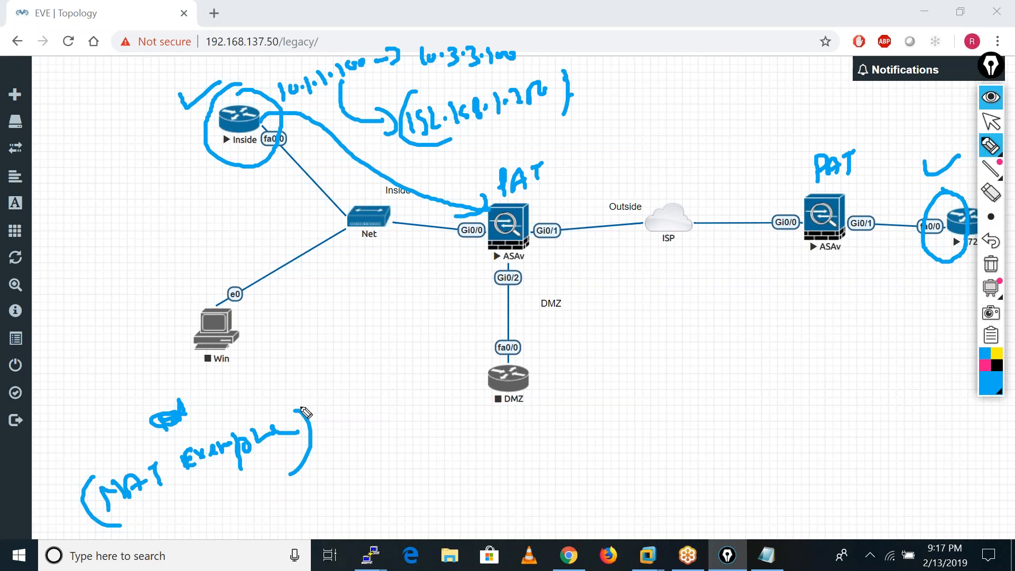
left_click_drag(304, 463, 270, 495)
mouse_move(175, 530)
left_mouse_down()
mouse_move(172, 516)
mouse_move(199, 512)
mouse_move(285, 513)
left_mouse_up()
left_click_drag(273, 492, 280, 508)
left_click_drag(273, 480, 268, 541)
left_click_drag(137, 517, 185, 564)
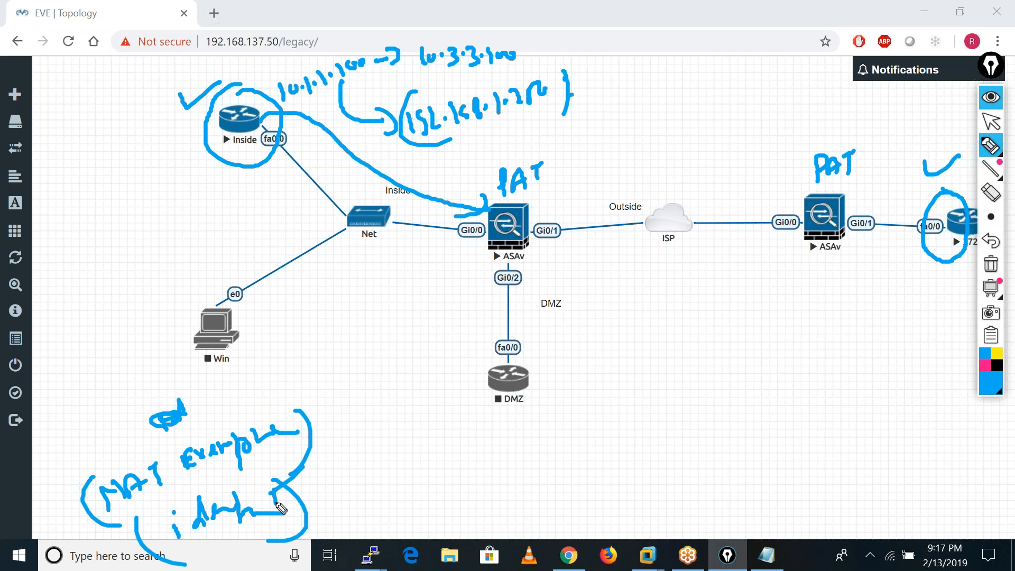
Tick both ASAv firewalls with the pen, erase all annotations from the topology and return to the normal pointer.
mouse_move(498, 223)
left_mouse_down()
mouse_move(514, 236)
mouse_move(556, 210)
left_mouse_up()
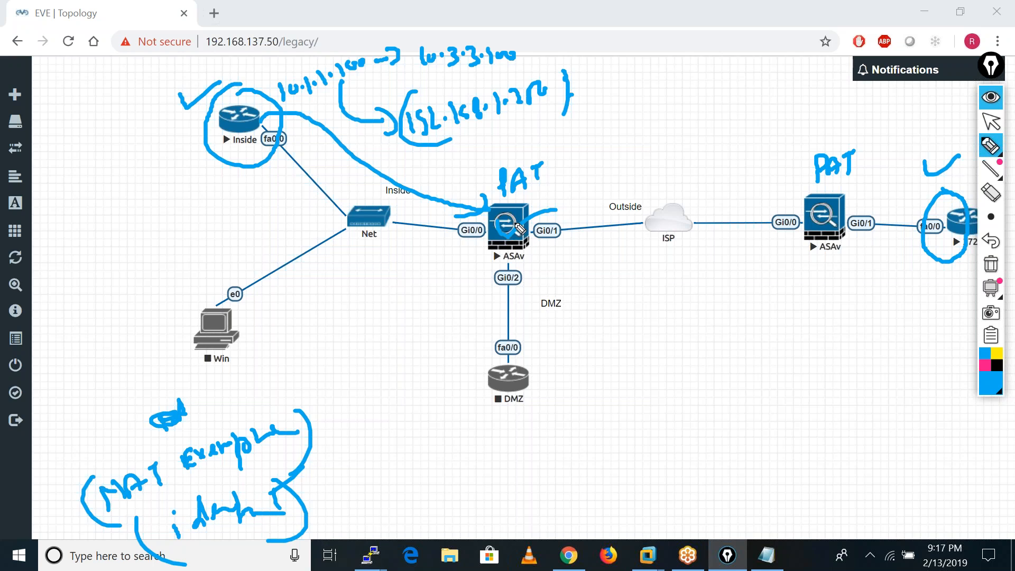
left_click_drag(816, 213, 870, 213)
left_click(990, 264)
left_click(986, 129)
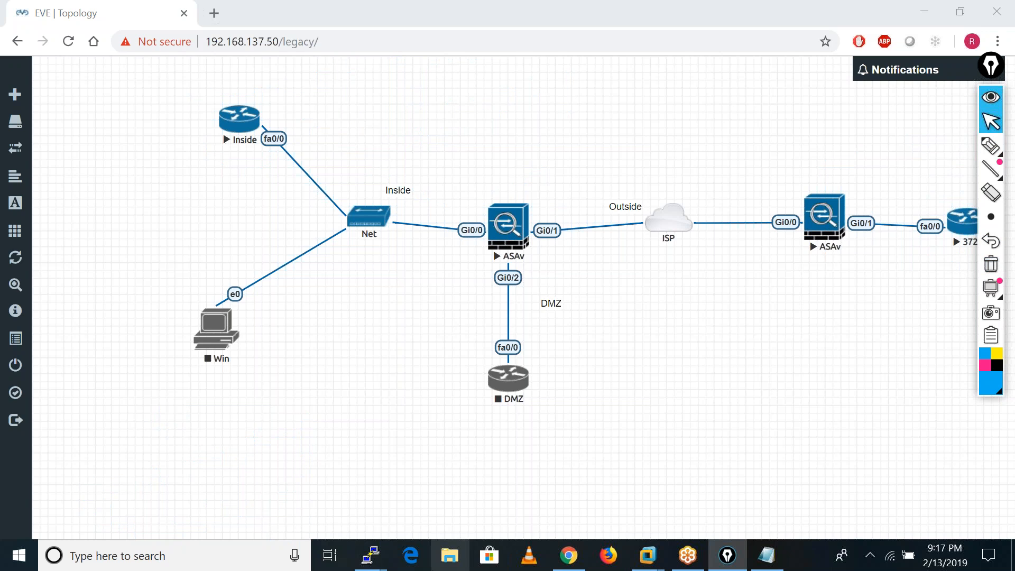
Switch to the ASA-HO terminal and create a network object named LAN.
mouse_move(370, 555)
left_click(240, 508)
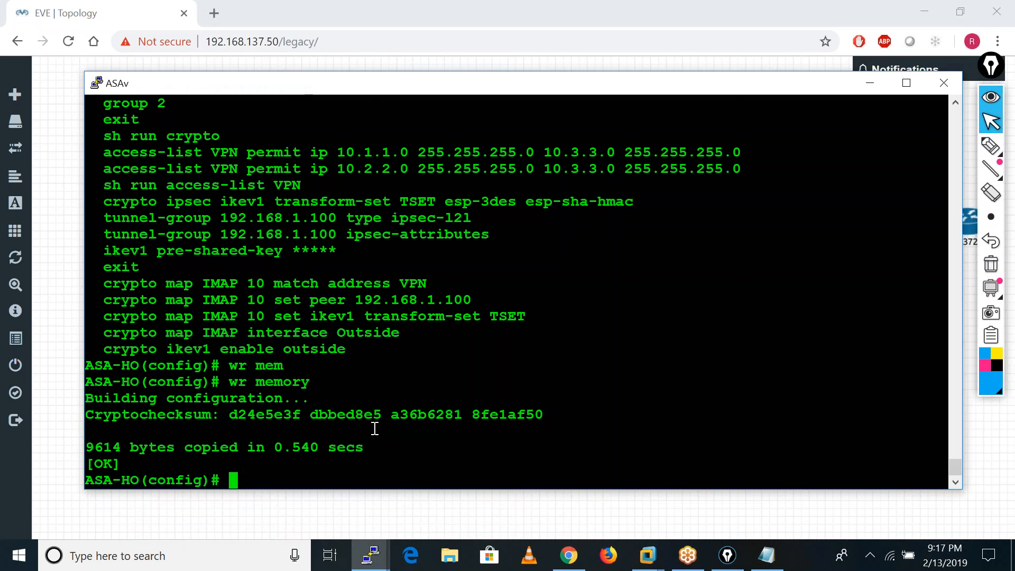
key("Return")
key("Return")
key("Return")
key("Return")
key("Return")
key("Return")
key("Return")
key("Return")
key("Return")
key("Return")
type("ob")
key("Tab")
type("net")
key("Tab")
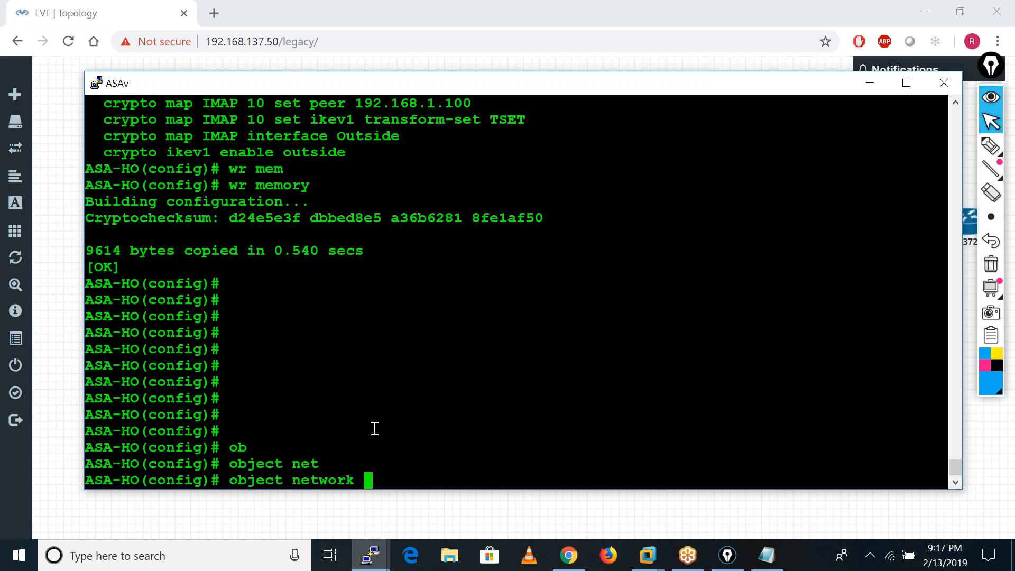
type("LAN")
key("Return")
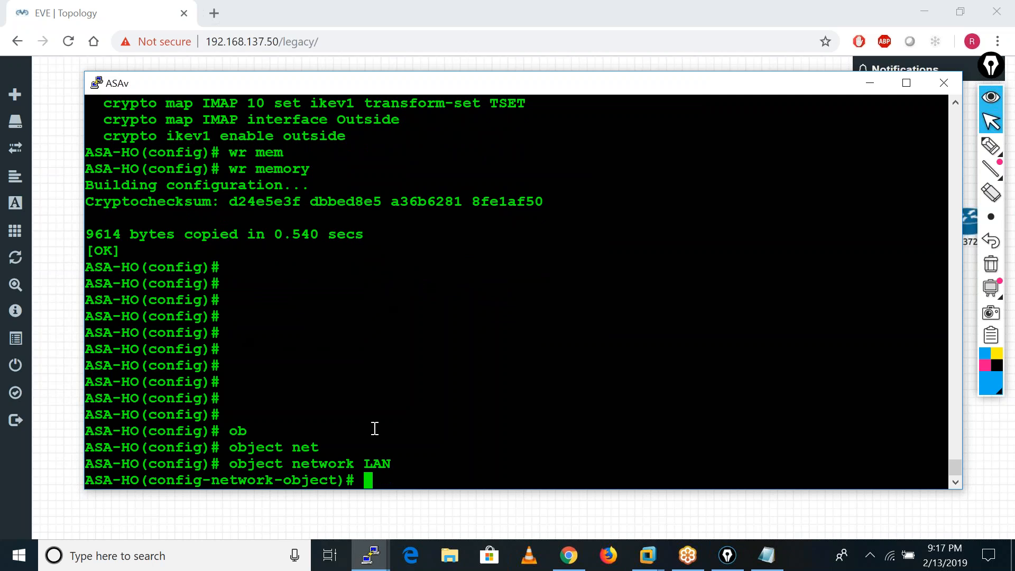
Leave the network object and list the firewall's configured objects with sh run object.
type("exit")
key("Return")
key("Return")
key("Return")
key("Return")
key("Return")
type("sh run ob")
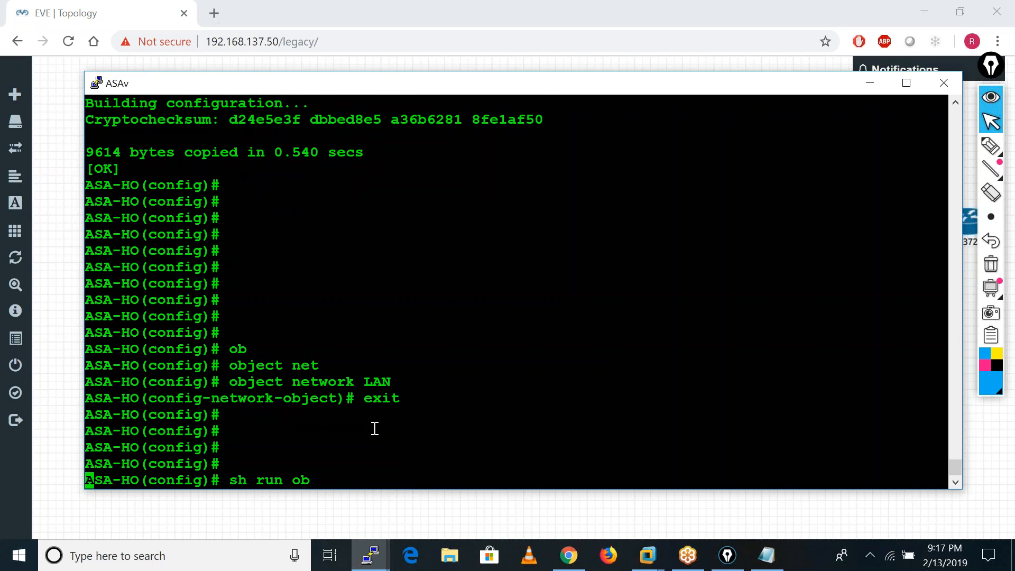
key("Tab")
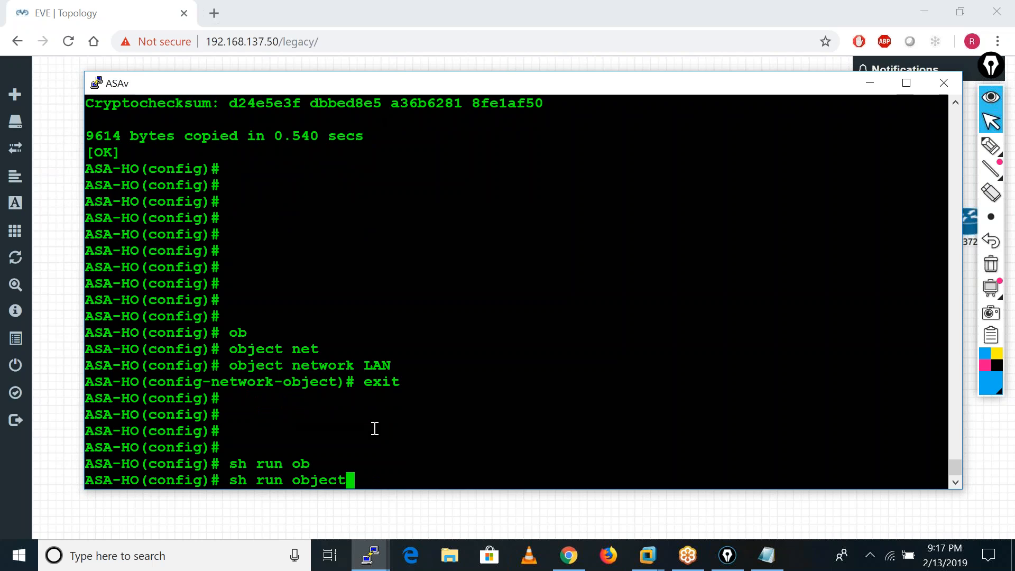
key("Return")
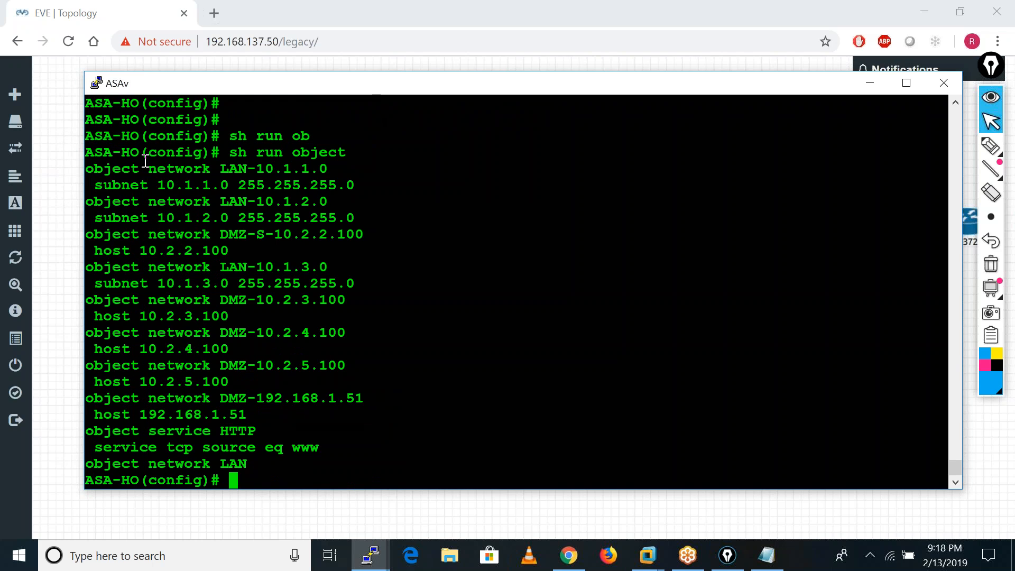
Examine the object listing for existing LAN and DMZ subnets, highlighting the LAN-10.1.1.0 entry.
left_click_drag(86, 169, 343, 172)
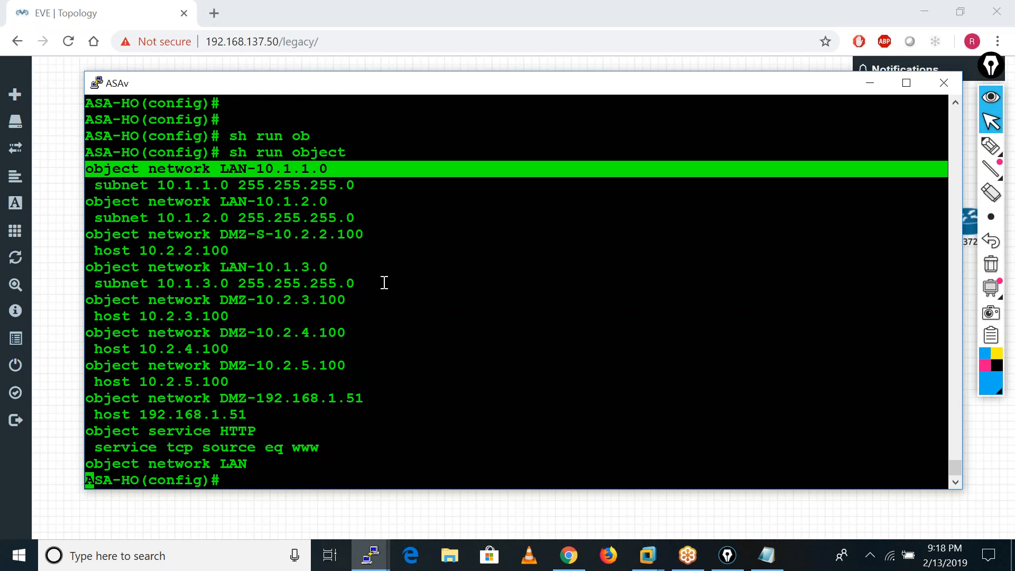
key("Return")
key("Return")
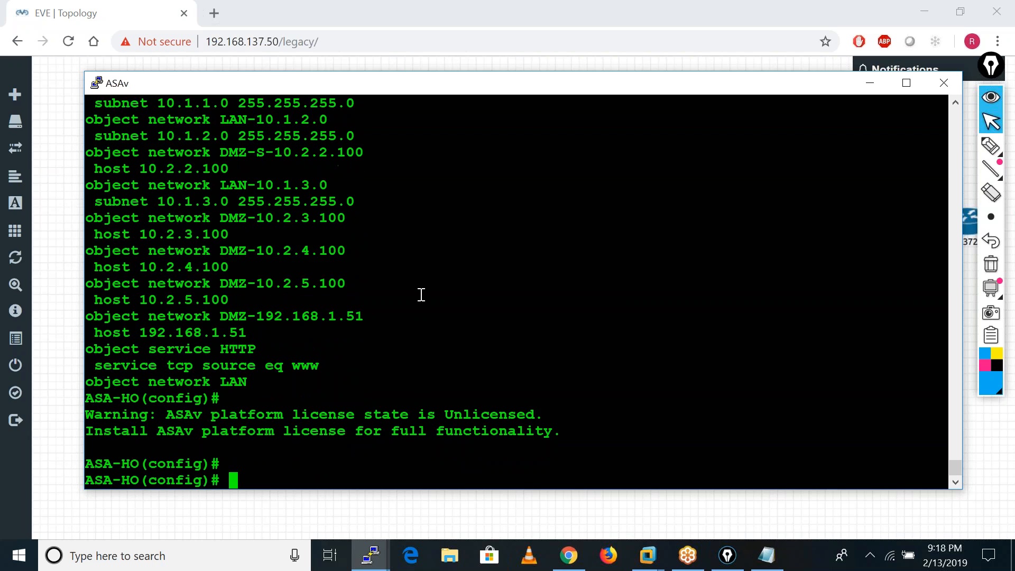
scroll(267, 348, "up", 4)
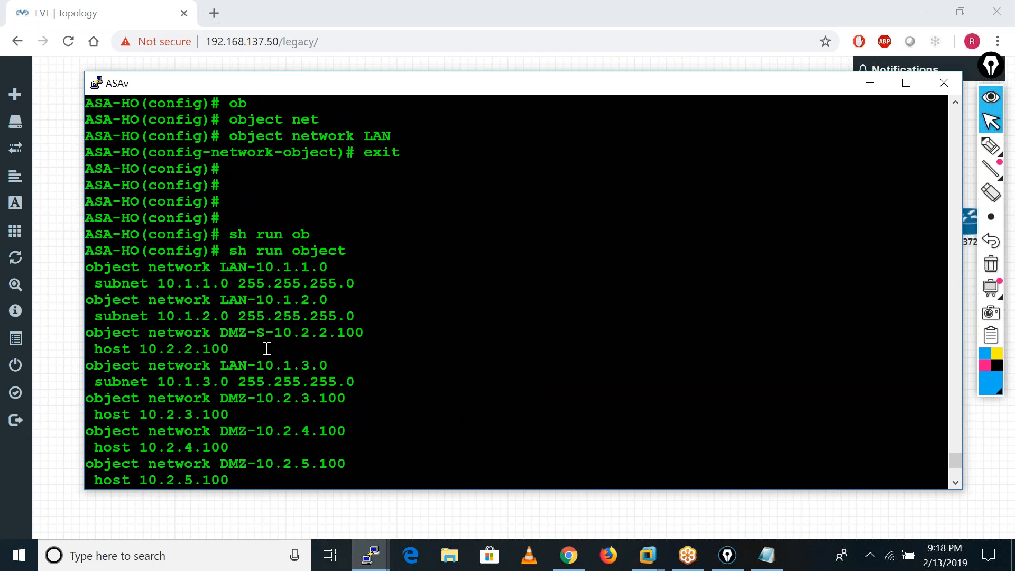
scroll(267, 348, "down", 4)
key("Return")
key("Return")
key("Return")
key("Return")
key("Return")
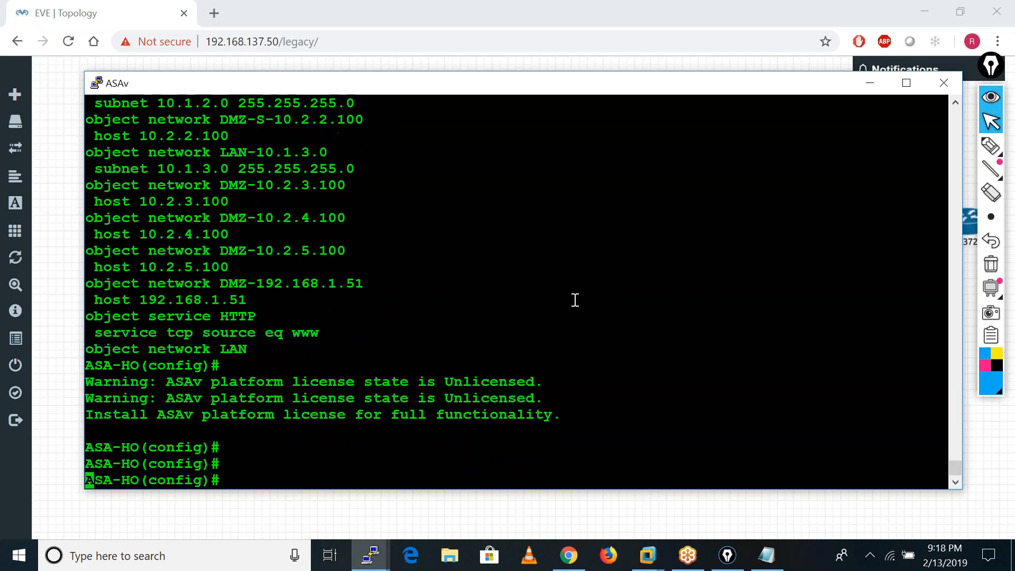
Create a network object named DMZ-10.2.2.0 on ASA-HO.
key("Return")
type("ob")
key("Tab")
type("net")
key("Tab")
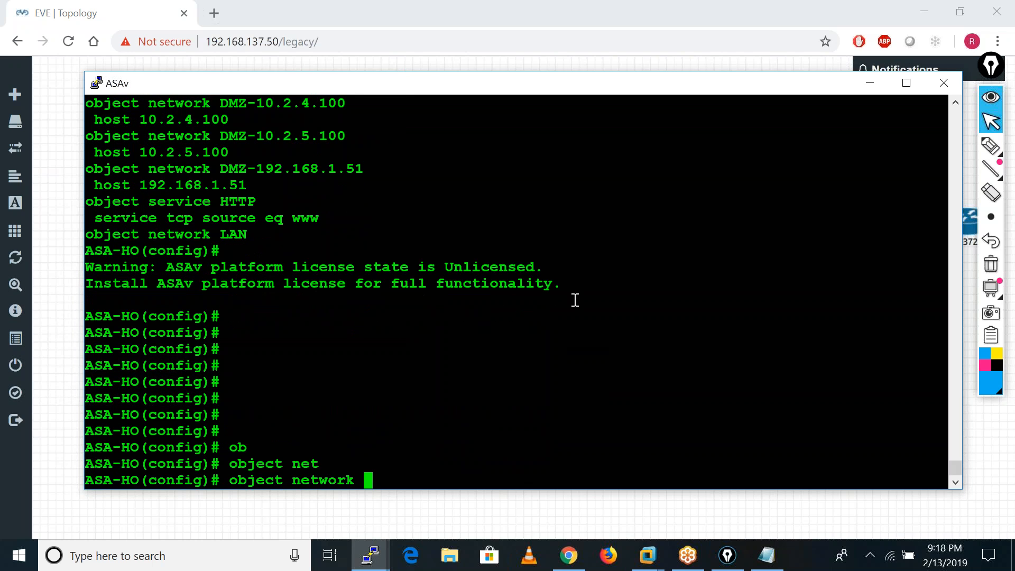
type("DMZ-10.2.2.0")
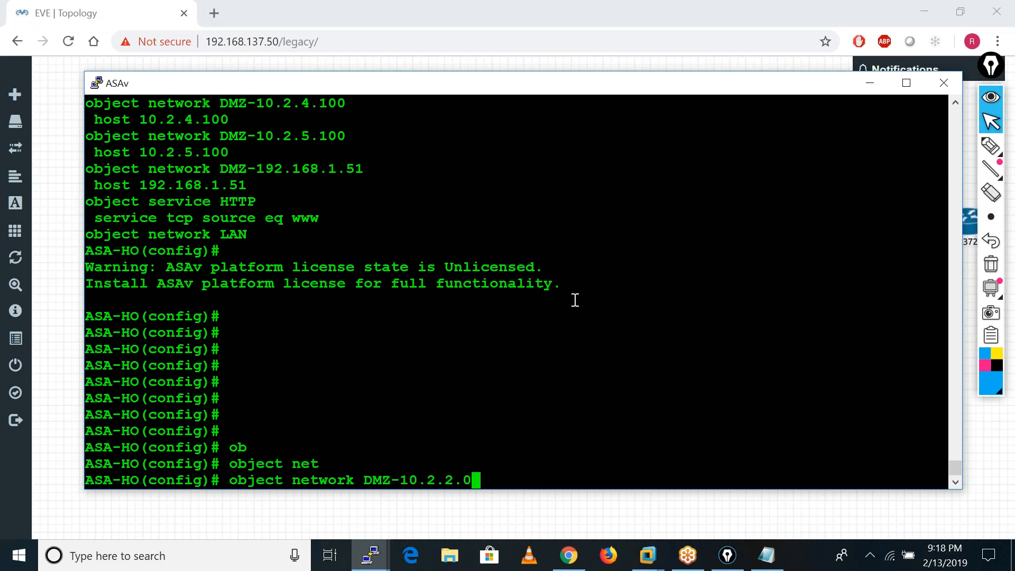
key("Return")
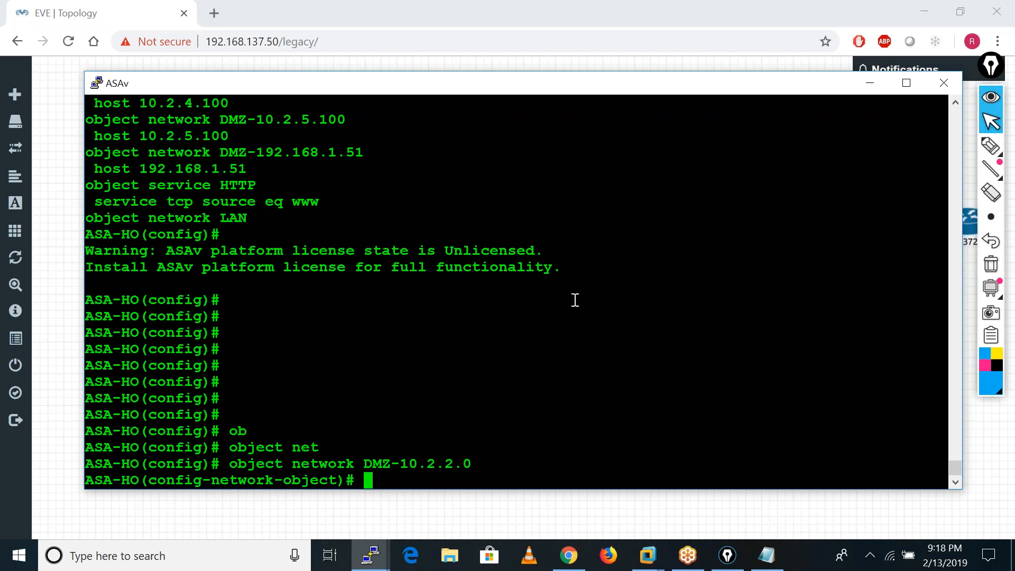
Set the DMZ object's subnet to 10.2.2.0 255.255.255.0 and exit the object configuration.
type("sub")
key("Tab")
type("10.")
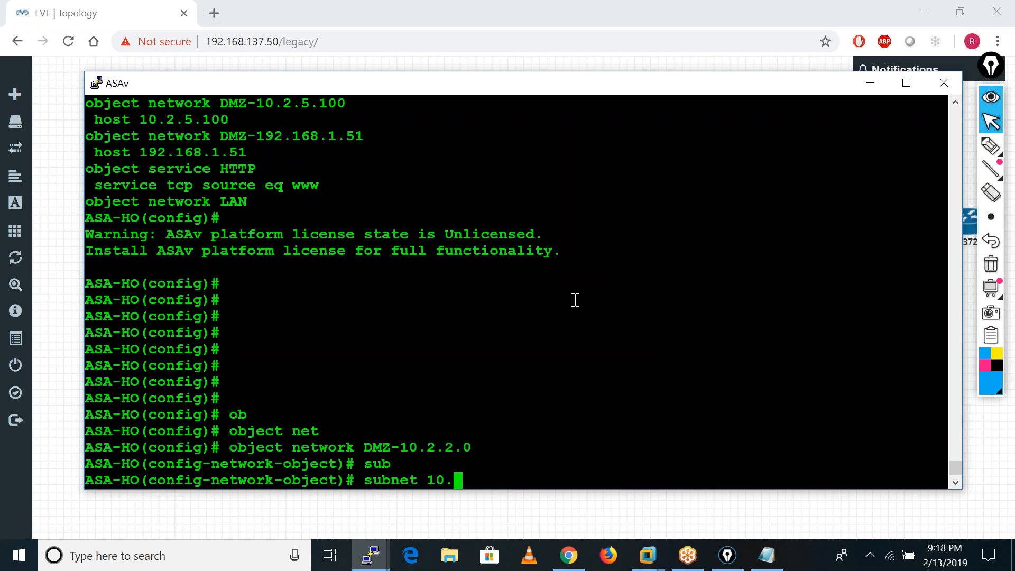
type("2.2.0 255.255.255.0")
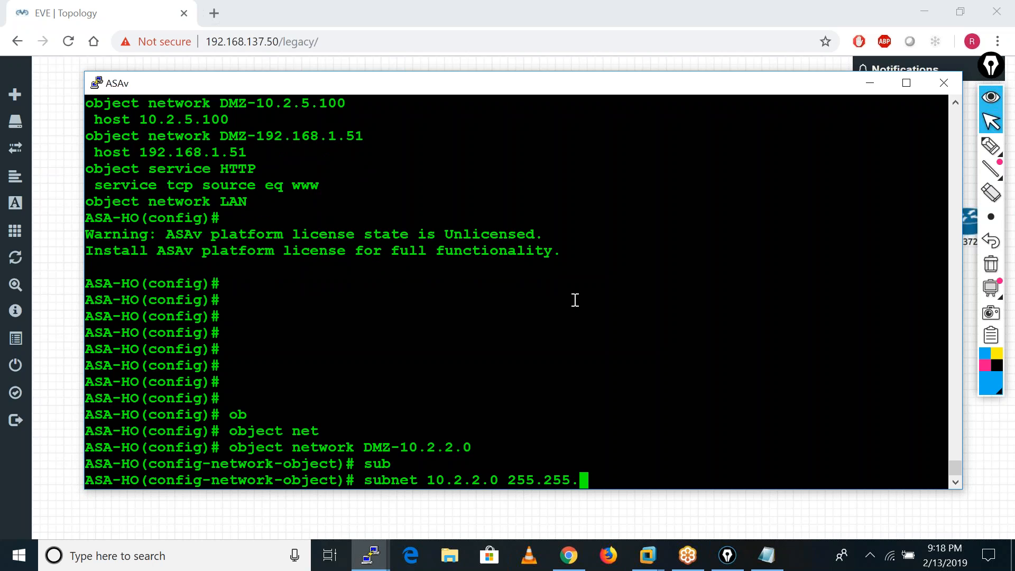
key("Return")
type("exit")
key("Return")
key("Return")
key("Return")
key("Return")
key("Return")
key("Return")
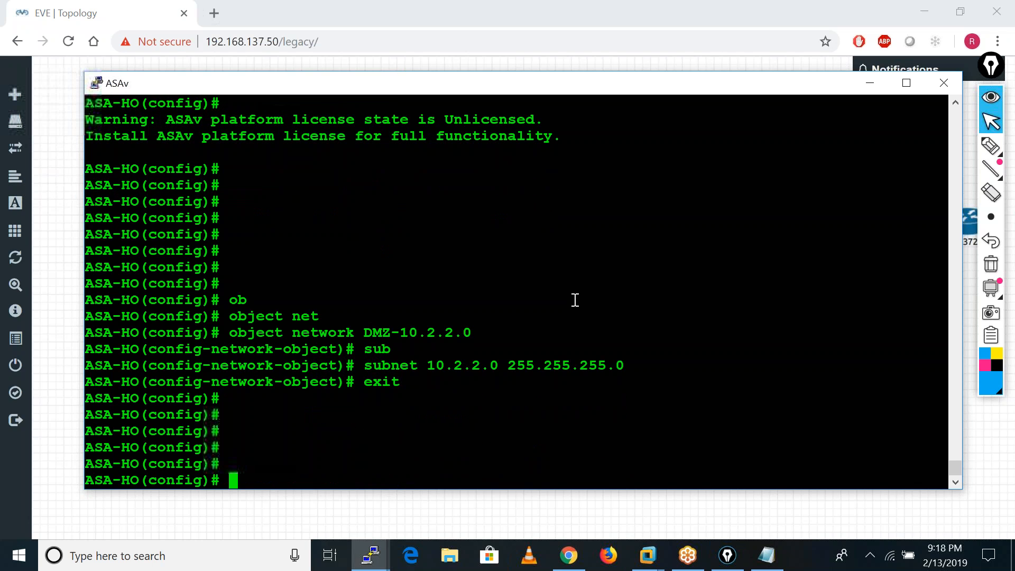
Create a network object named BO-LAN for the branch office network.
type("ob")
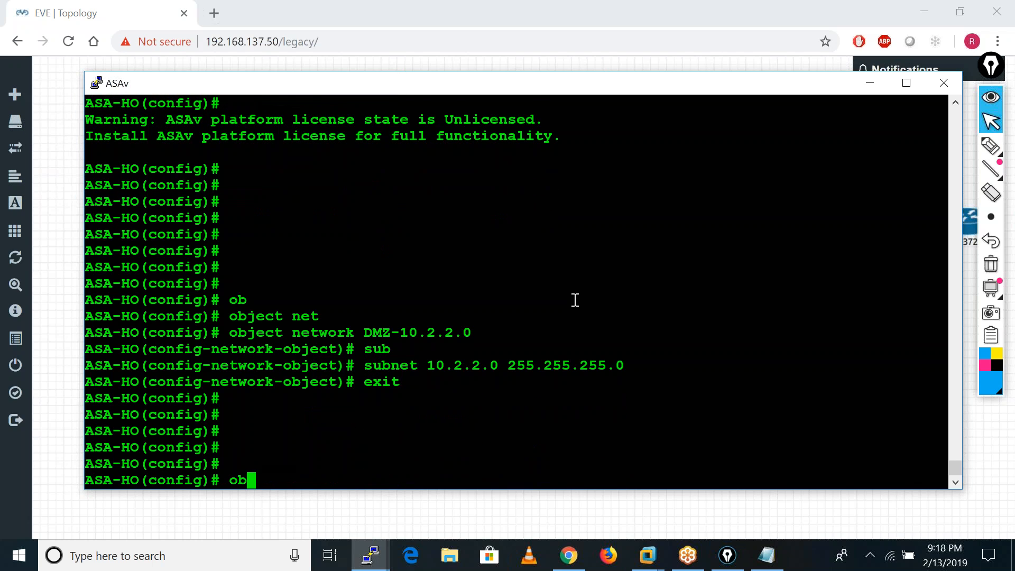
key("Tab")
type("net")
key("Tab")
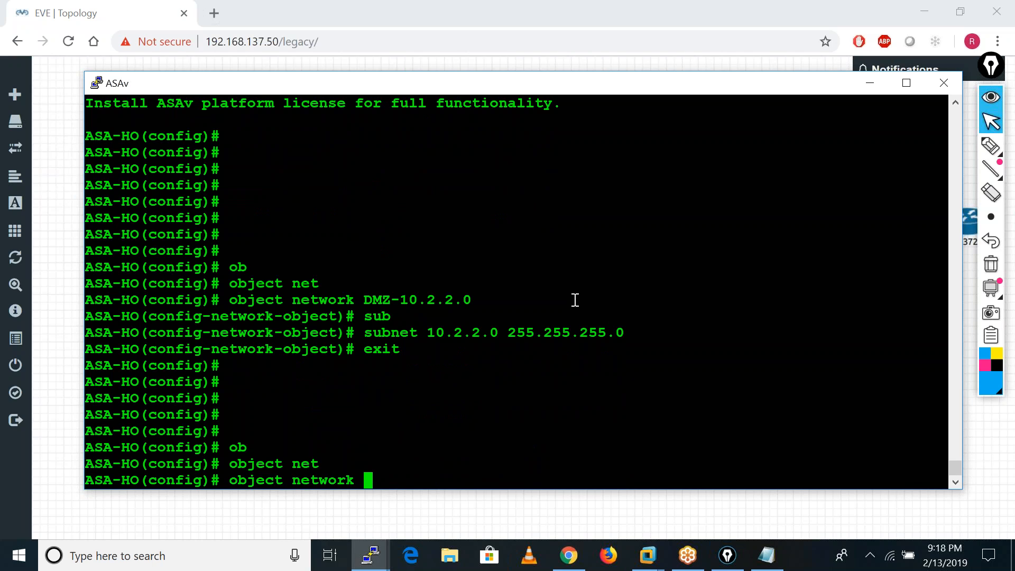
type("BO-LAN")
key("Return")
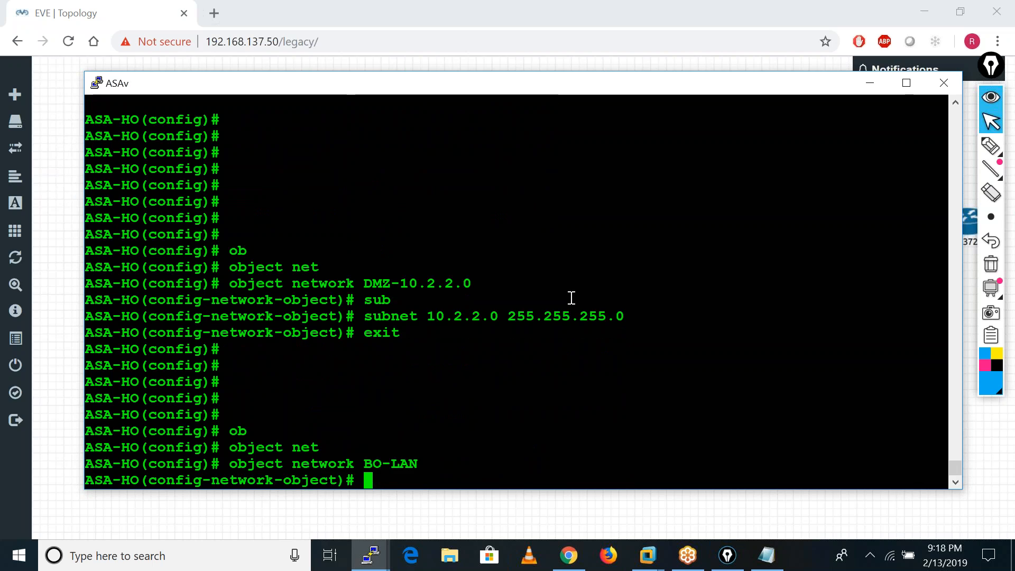
Set the BO-LAN object's subnet to 10.3.3.0 255.255.255.0 and exit the object configuration.
type("sub")
key("Tab")
type("10.3.")
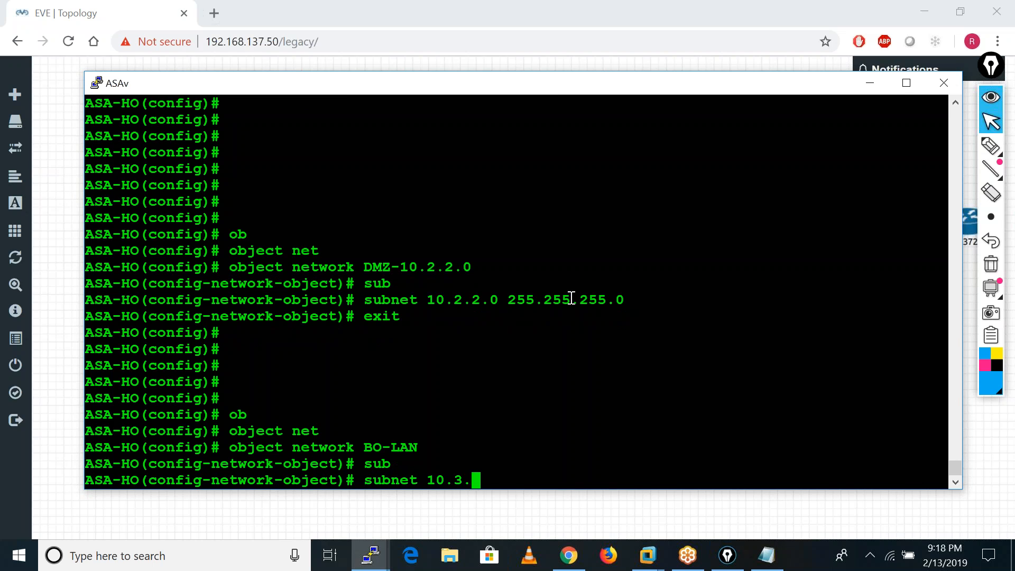
type("3.0 255")
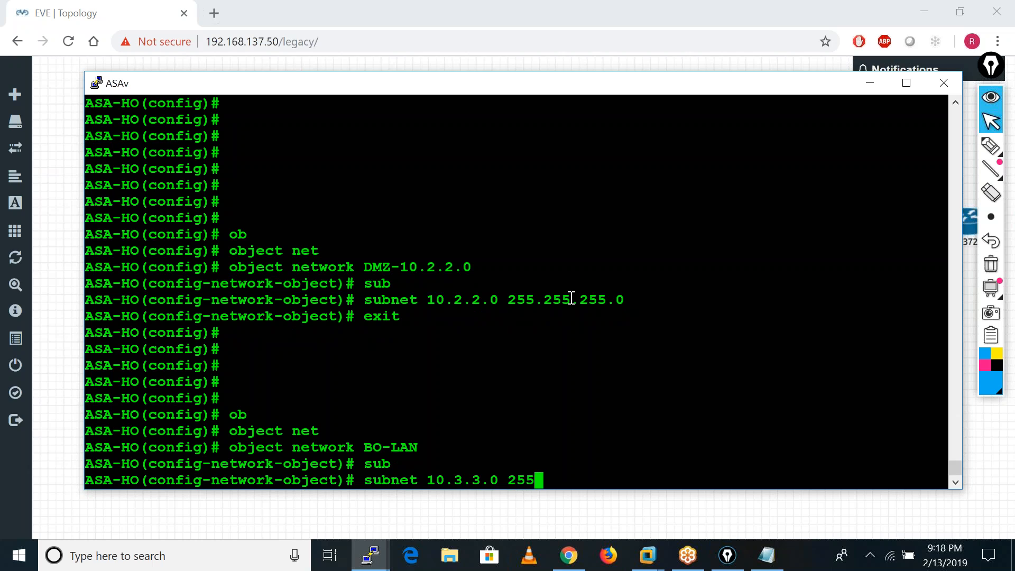
type(".255.255.0")
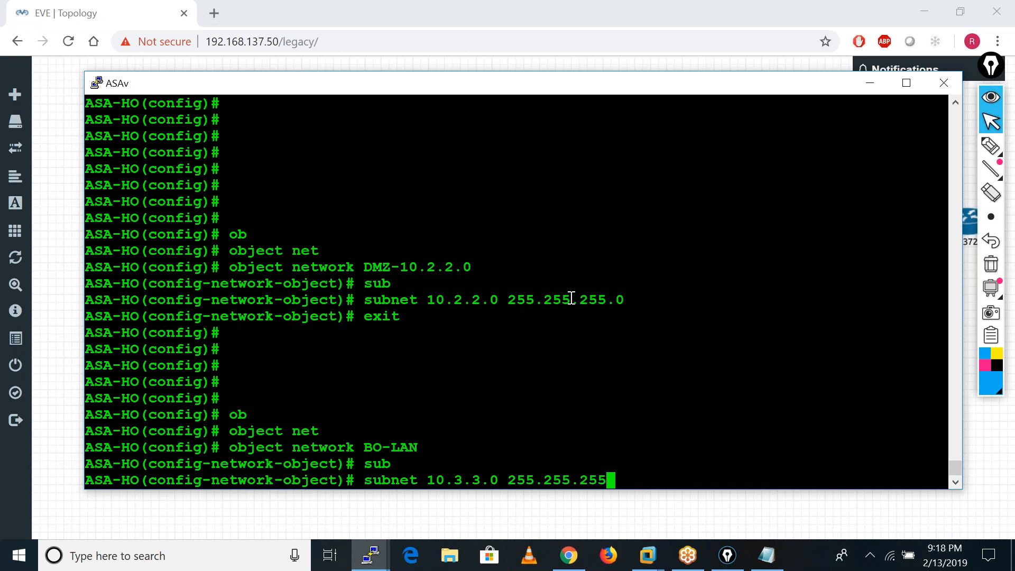
key("Return")
type("exit")
key("Return")
key("Return")
key("Return")
key("Return")
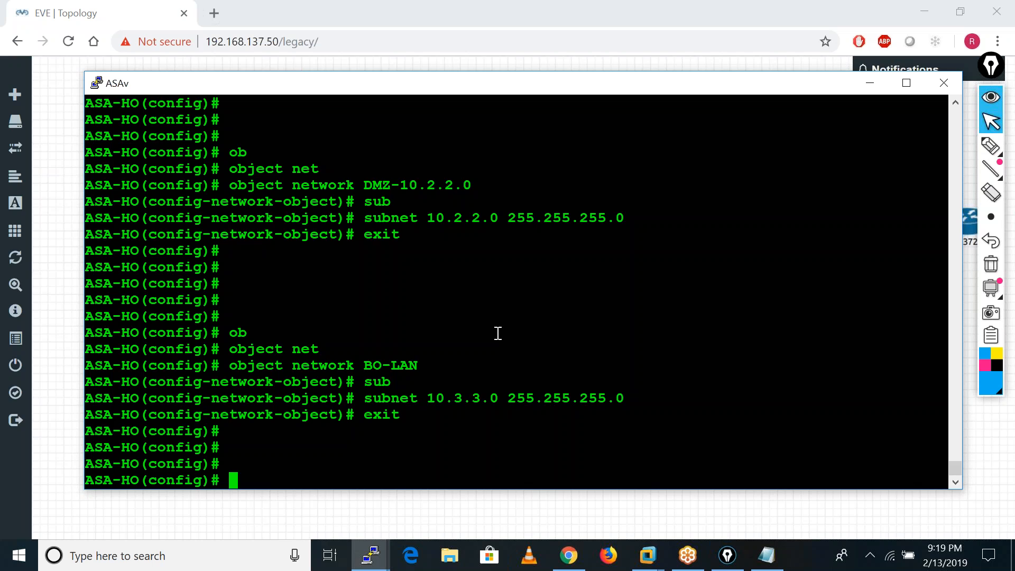
Begin a NAT rule from the inside to the outside interface on ASA-HO and list its available options.
type("nat ")
type("(")
type("i")
key("Tab")
type(",o")
key("Tab")
type(")")
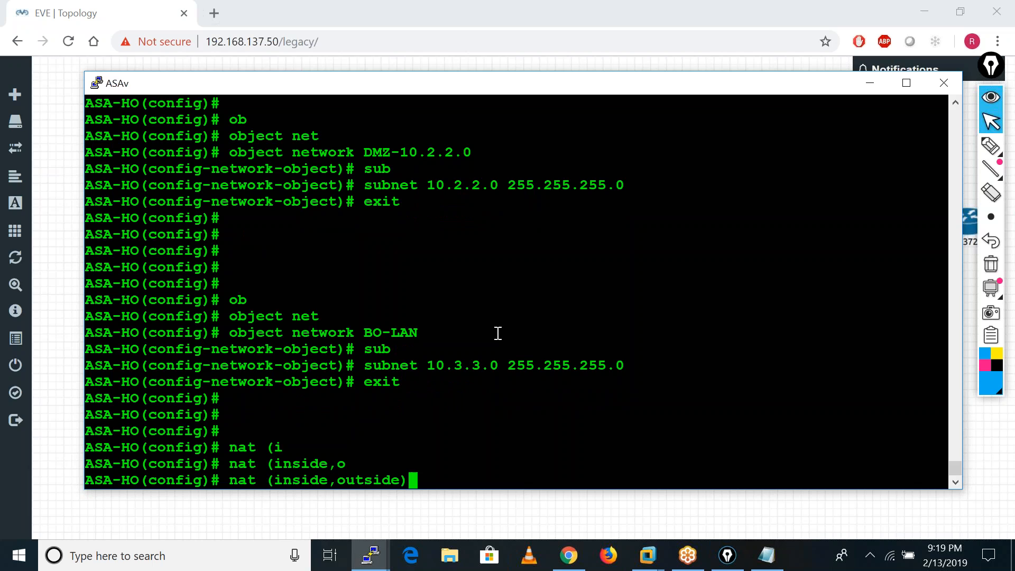
type(" ?")
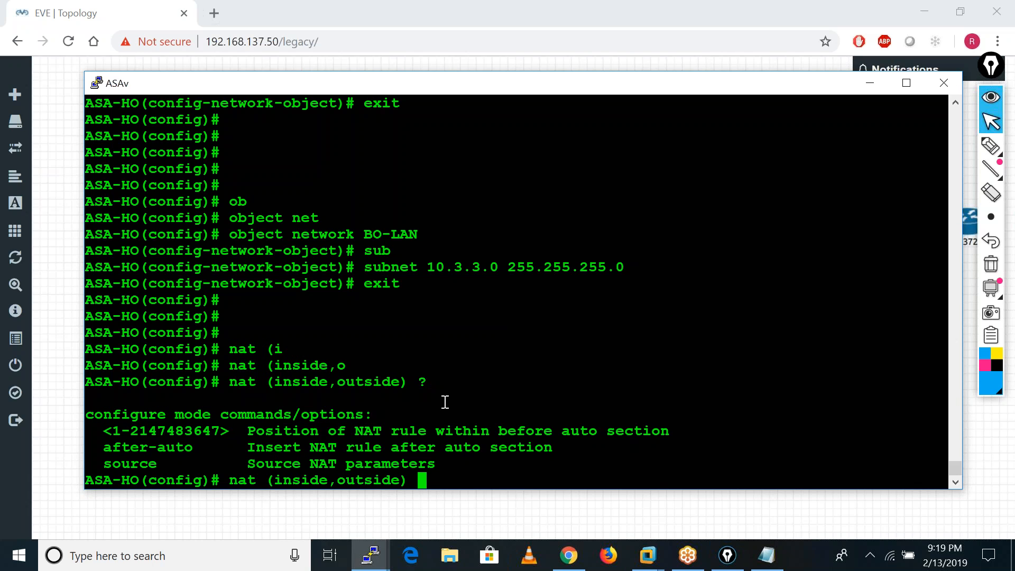
type("so")
Add a dynamic source NAT type to the inside-to-outside rule, checking the options for each parameter.
key("Tab")
type("?")
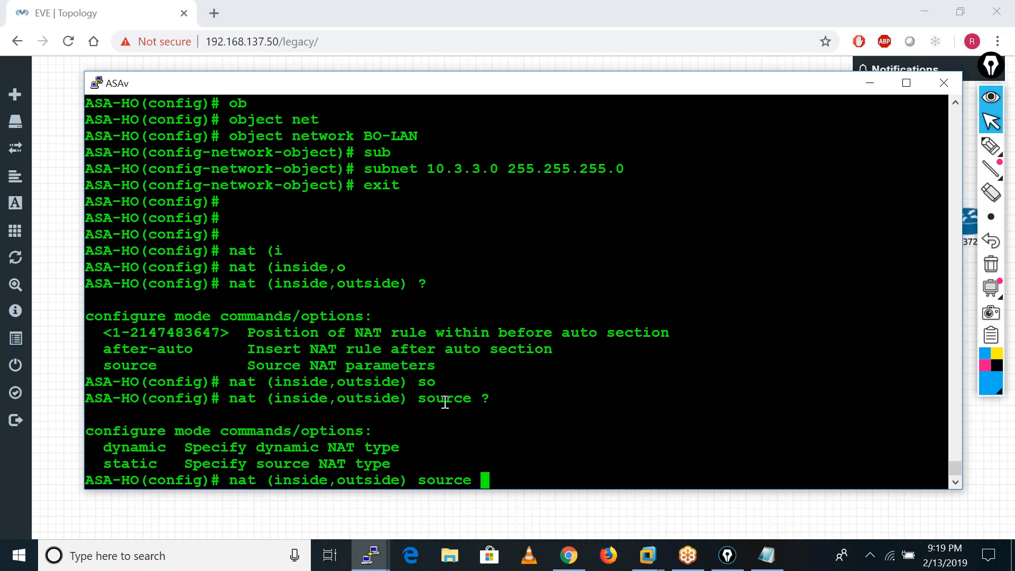
type("dy")
key("Tab")
type("?")
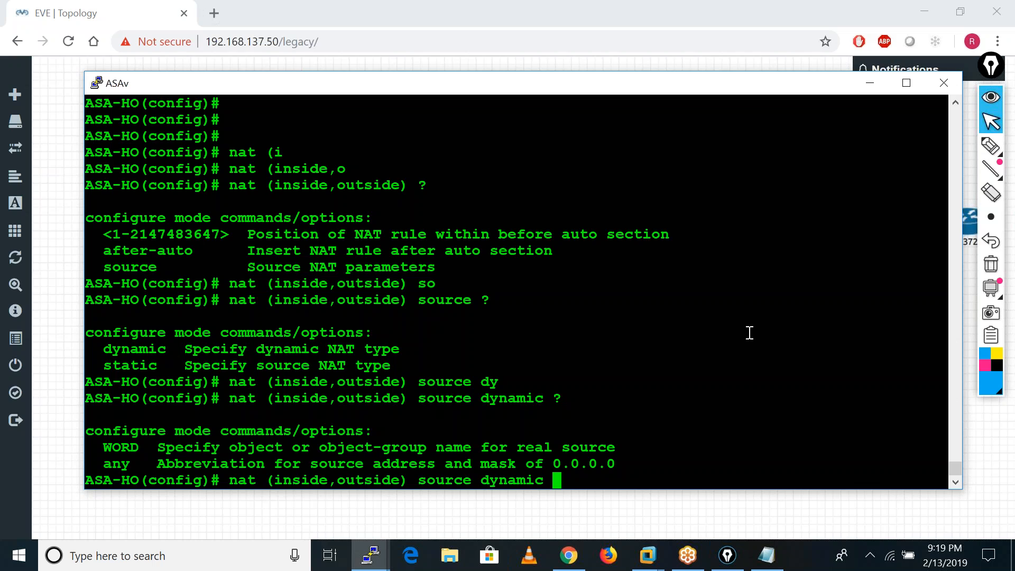
Specify LAN-10.1.1.0 as both the real and the mapped source of the dynamic NAT rule and list the remaining options.
type("LAN-10.1.1.0")
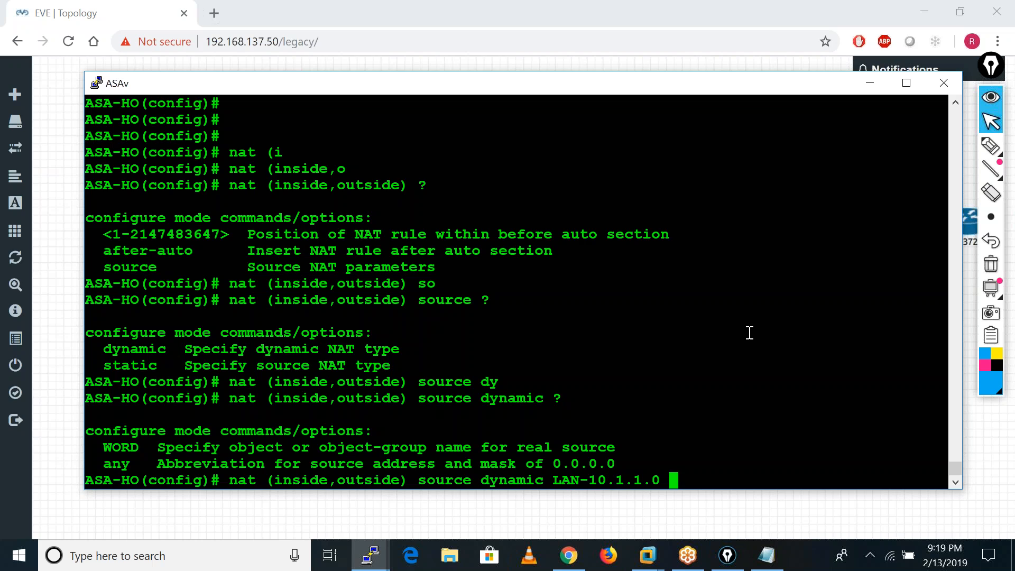
type(" ?")
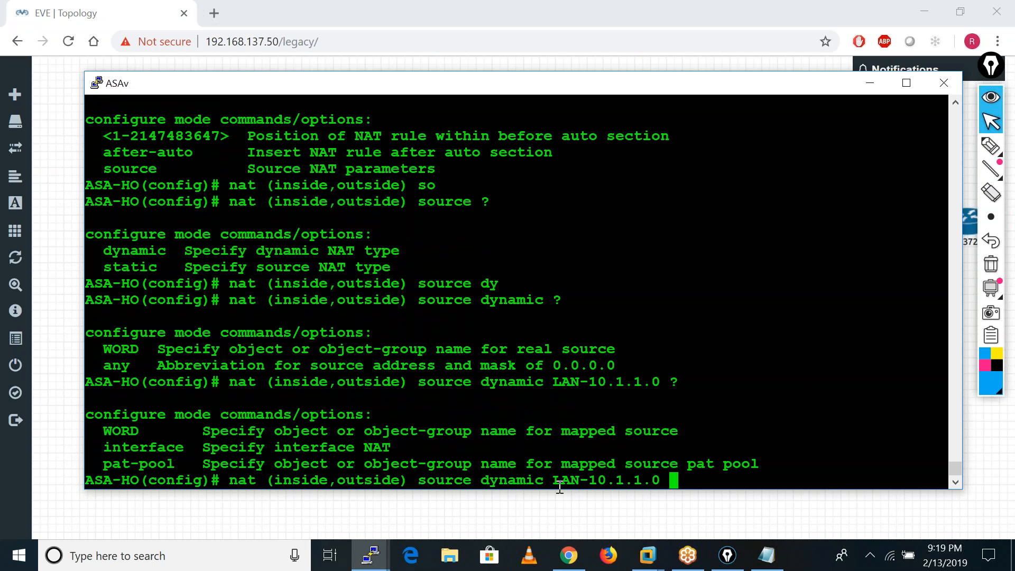
left_click_drag(554, 482, 684, 477)
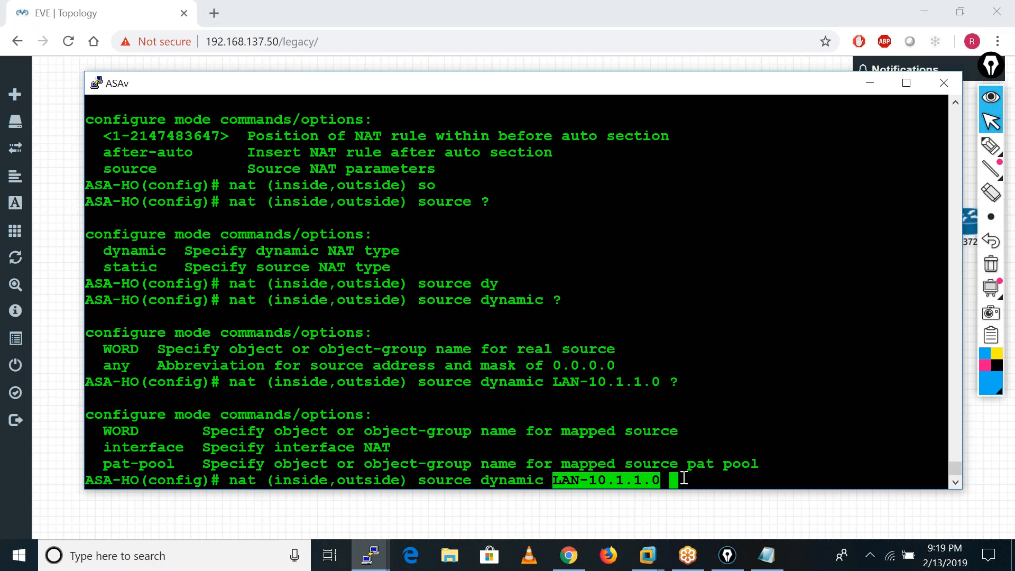
right_click(694, 480)
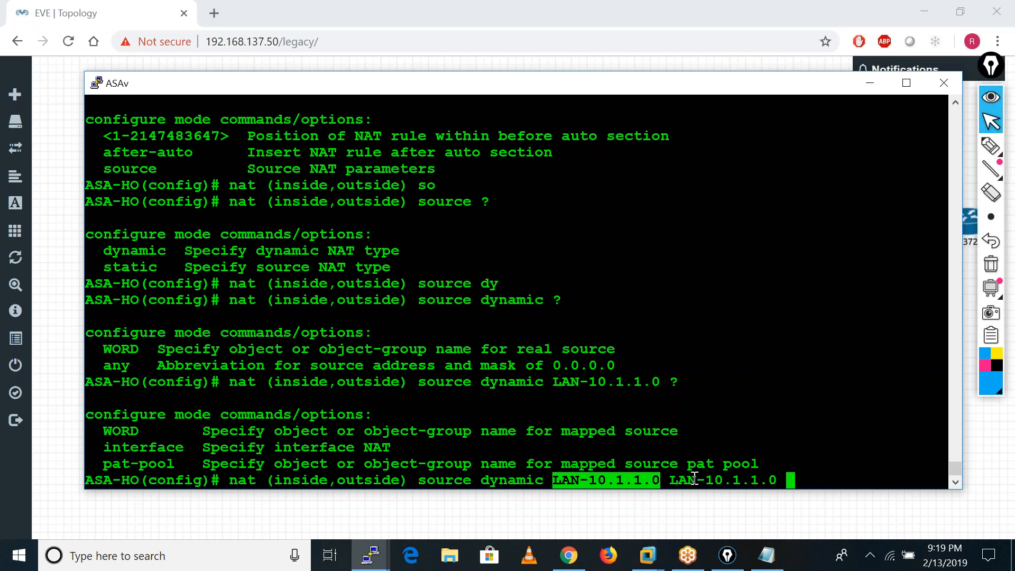
type("?")
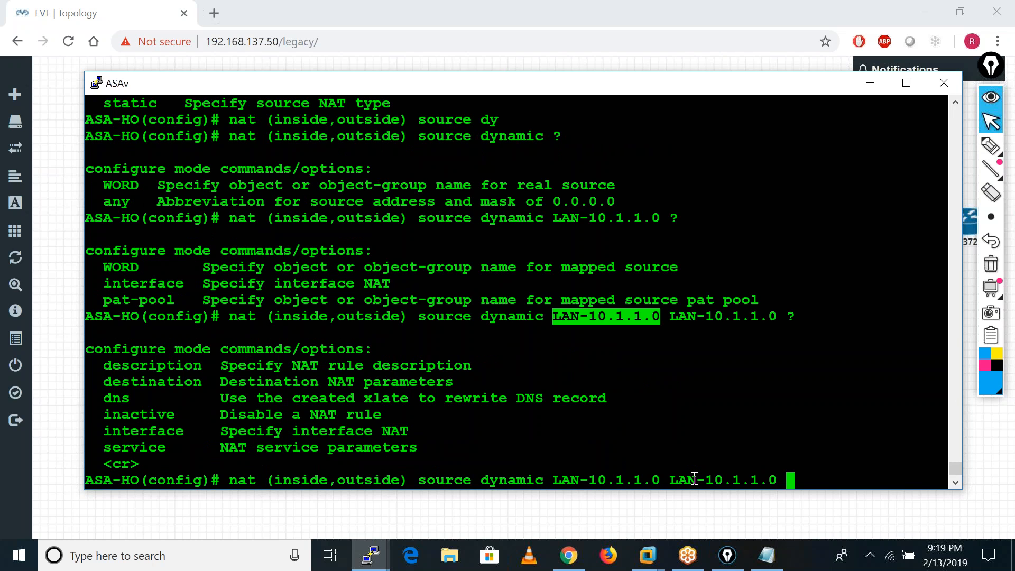
type("des")
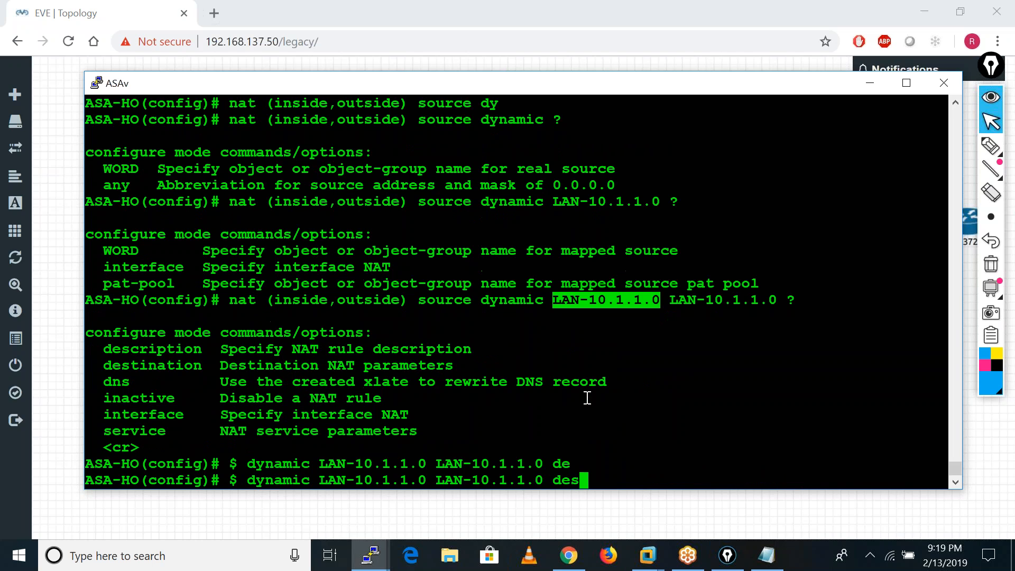
type("ti")
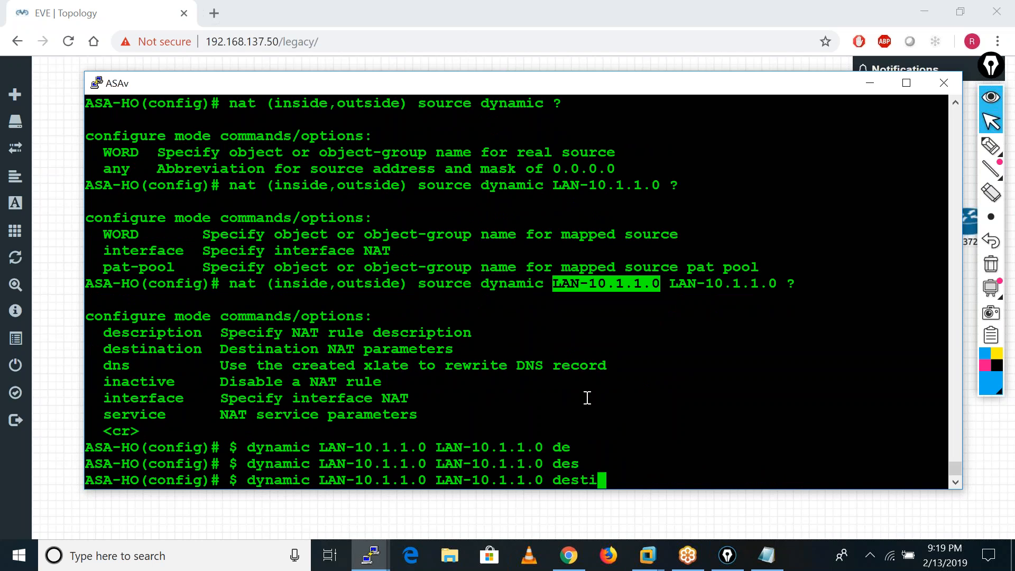
Add a static destination of BO-LAN to the dynamic NAT rule, checking the object's name in the earlier output, and try to submit it.
key("Tab")
type("?")
type("sta")
key("Tab")
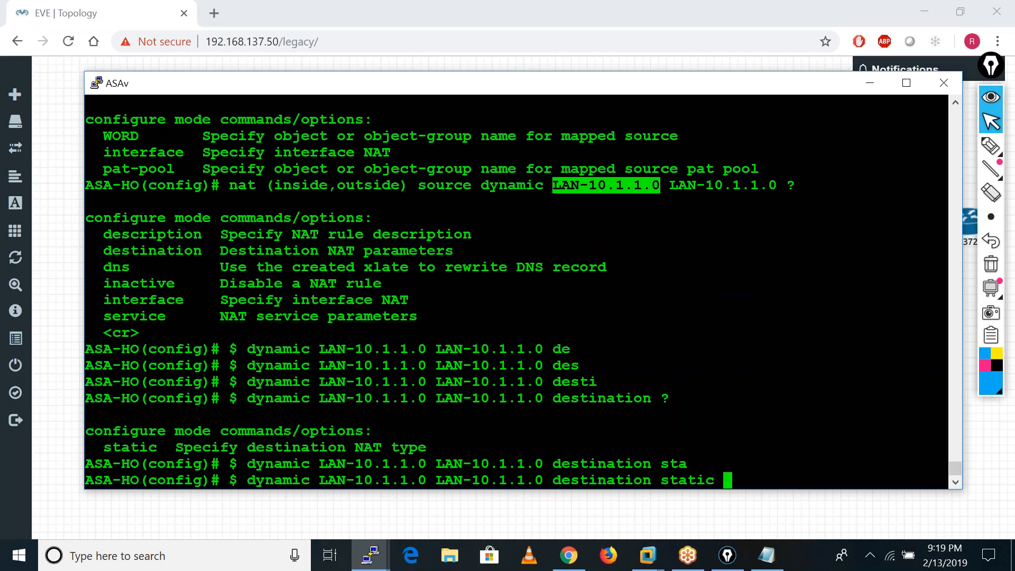
type("BO-LAN")
scroll(660, 293, "up", 4)
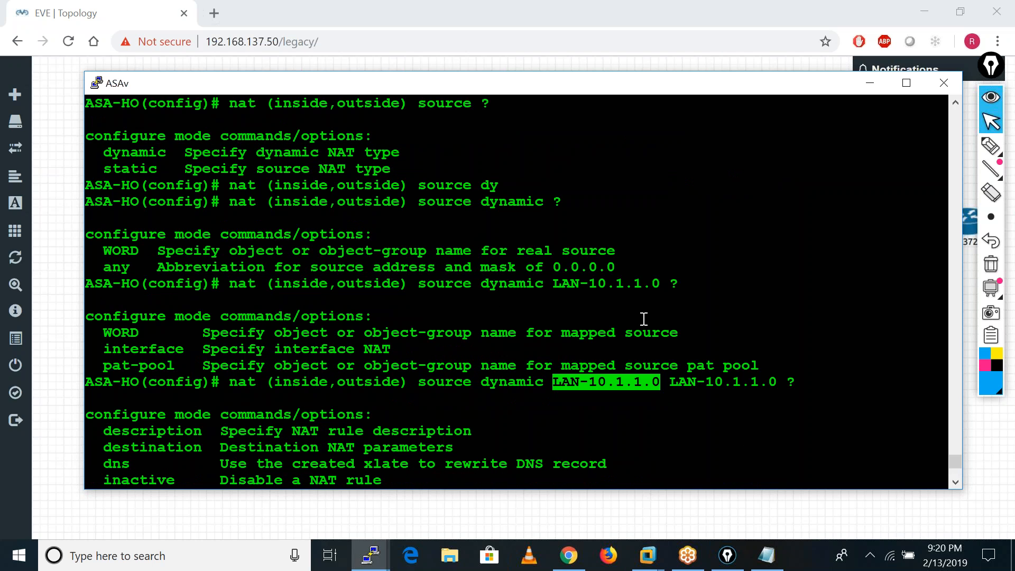
scroll(552, 239, "up", 8)
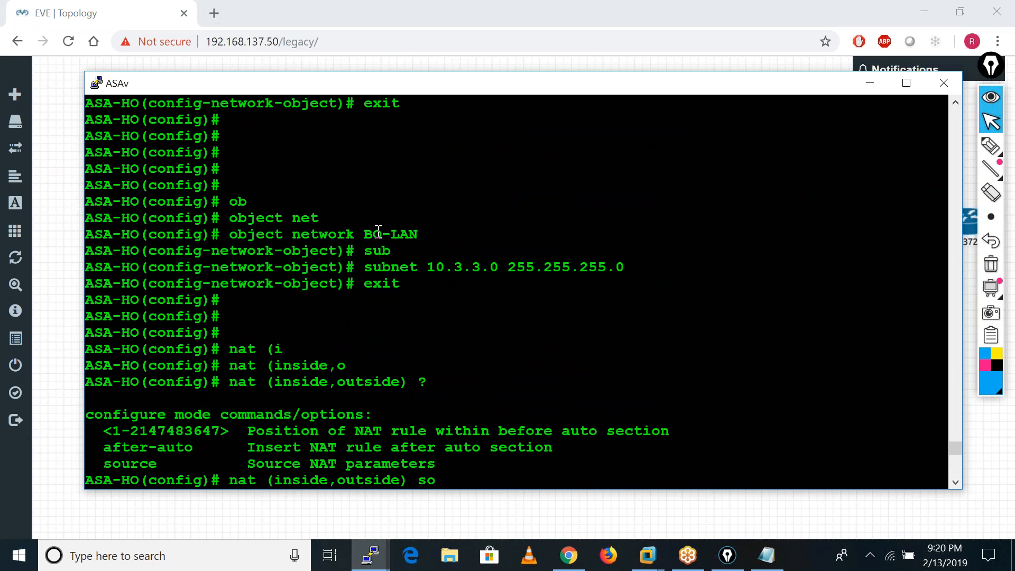
scroll(616, 234, "down", 8)
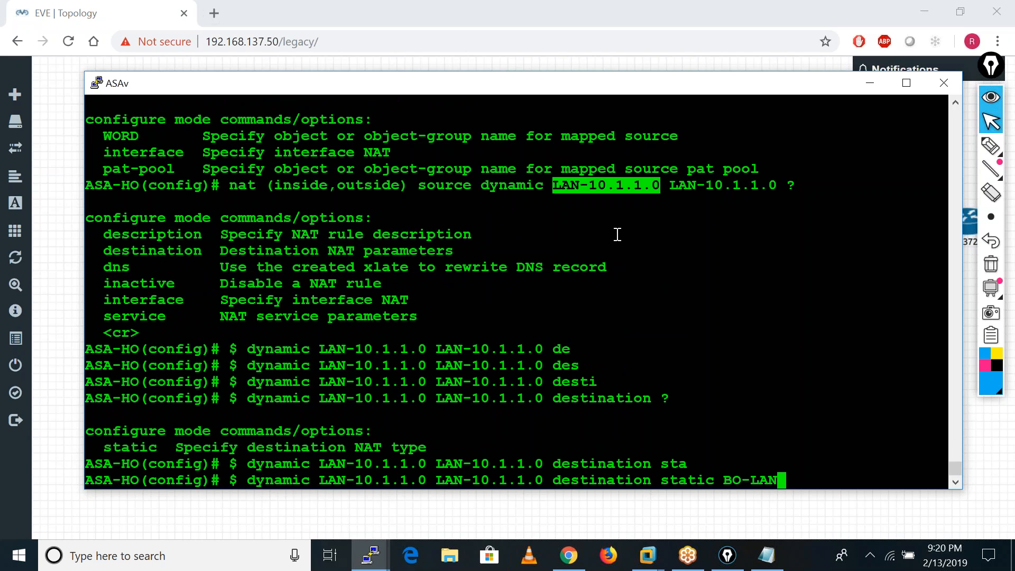
key("Return")
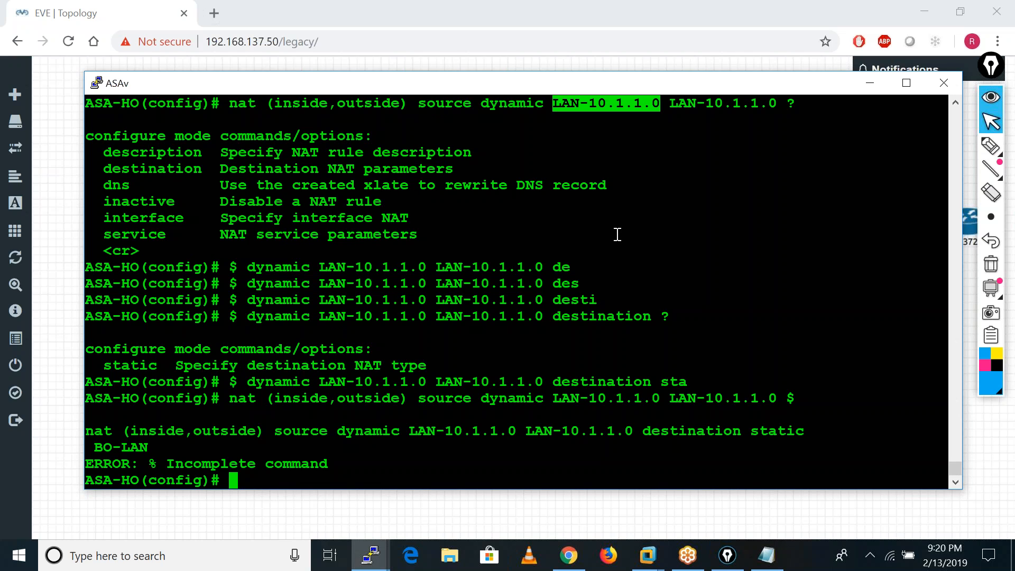
Recall the dynamic NAT rule, add BO-LAN again as the mapped destination, and try to submit it.
key("Up")
type("BO-LAN BO-LAN")
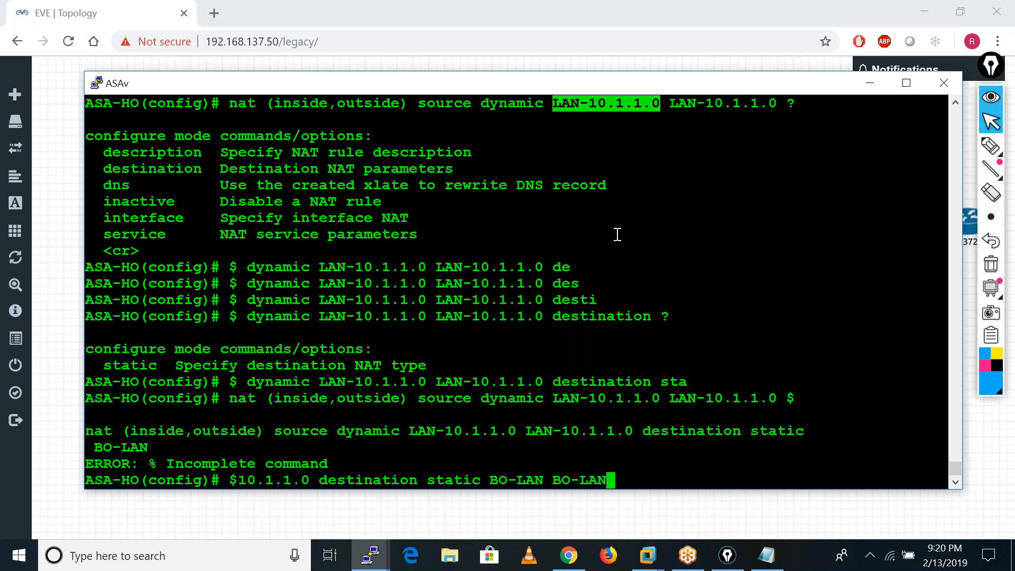
key("Return")
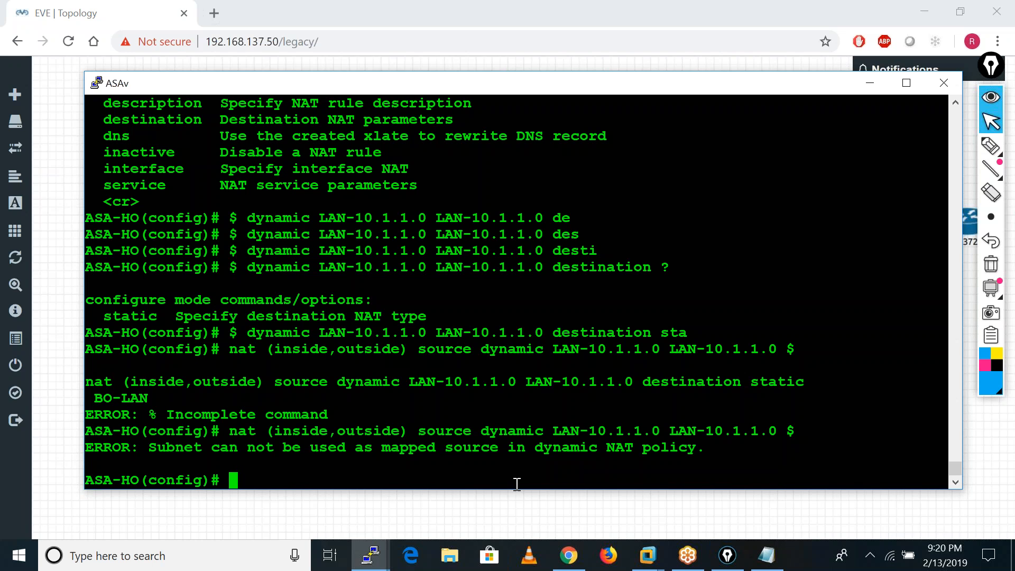
key("Return")
key("Return")
key("Return")
key("Return")
key("Return")
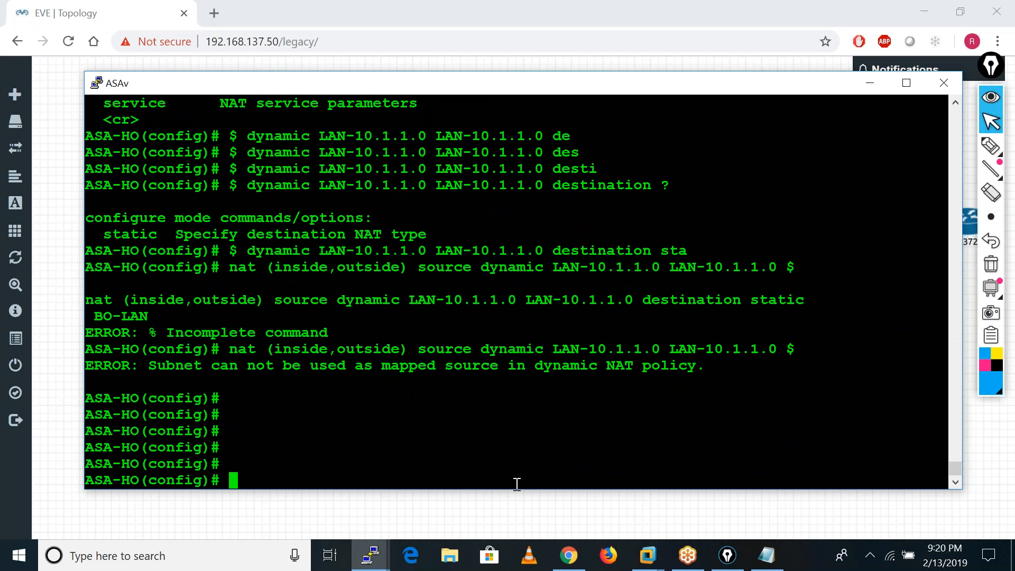
key("Up")
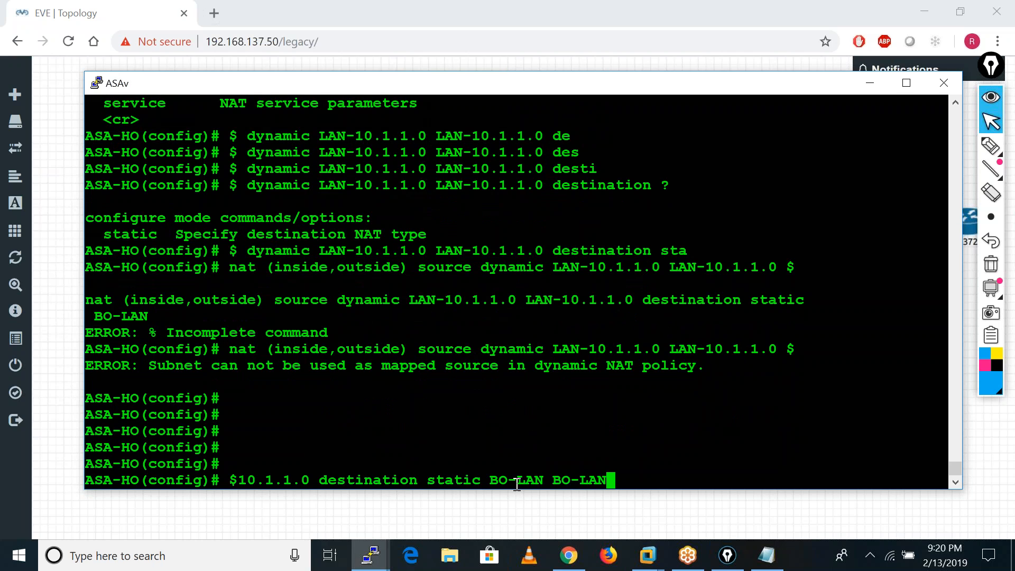
key("Left")
key("Left")
key("Left")
key("Left")
key("Left")
key("Left")
key("Left")
key("Left")
key("Left")
key("Left")
key("Left")
key("Left")
key("Left")
key("Left")
key("Left")
key("Left")
key("Left")
key("Left")
key("Left")
key("Left")
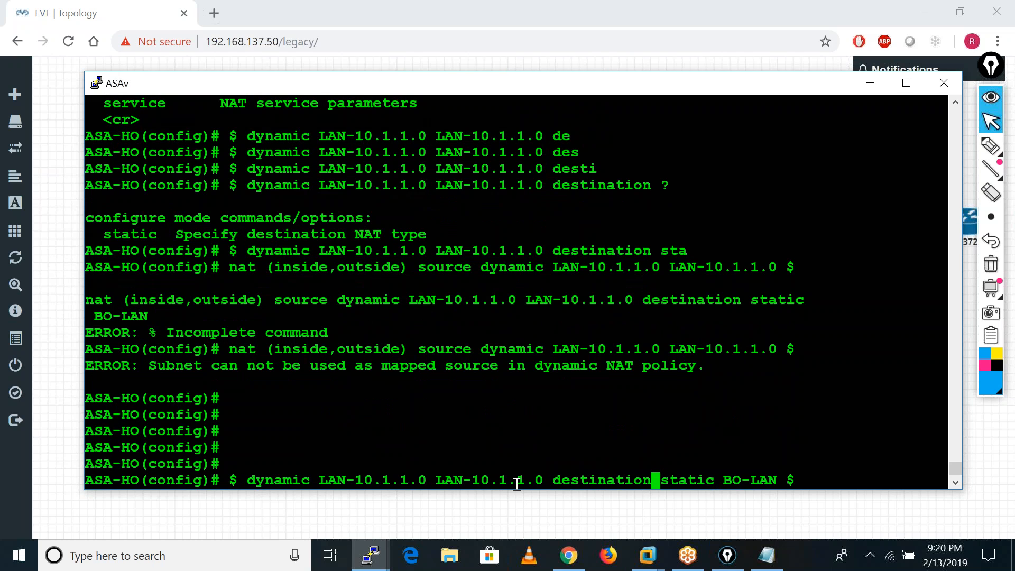
key("Left")
key("Left")
key("Left")
key("Left")
key("Left")
key("Left")
key("Left")
key("Left")
key("Left")
key("Left")
key("Left")
key("Left")
key("Left")
key("Left")
key("Left")
key("Left")
key("Left")
key("Left")
key("Left")
key("Left")
key("Left")
key("Left")
key("Left")
key("Left")
key("Left")
key("Left")
key("Left")
key("Left")
key("Left")
key("Left")
key("Left")
key("Left")
key("Left")
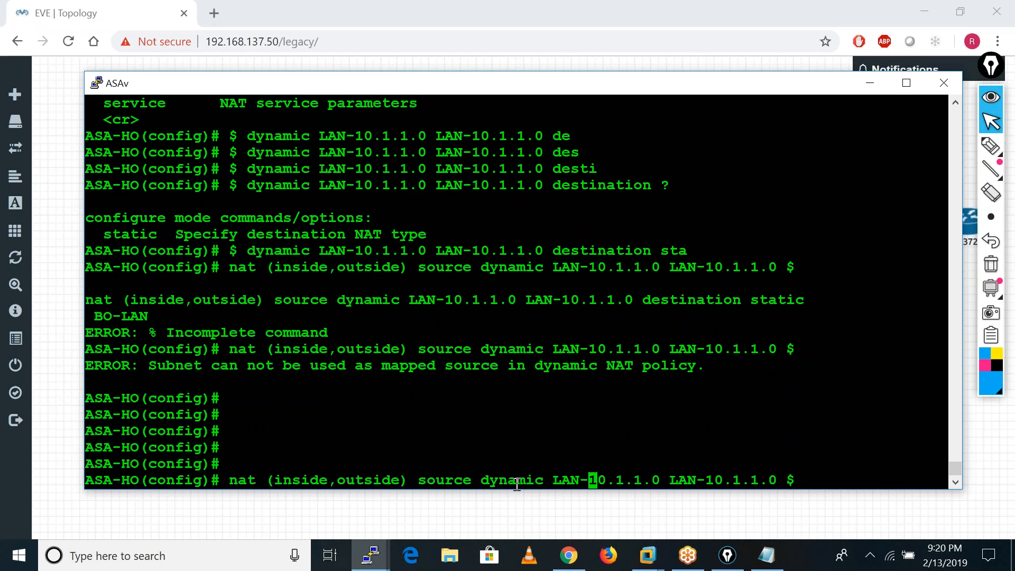
key("Right")
key("BackSpace")
key("BackSpace")
key("BackSpace")
key("BackSpace")
key("BackSpace")
key("BackSpace")
key("BackSpace")
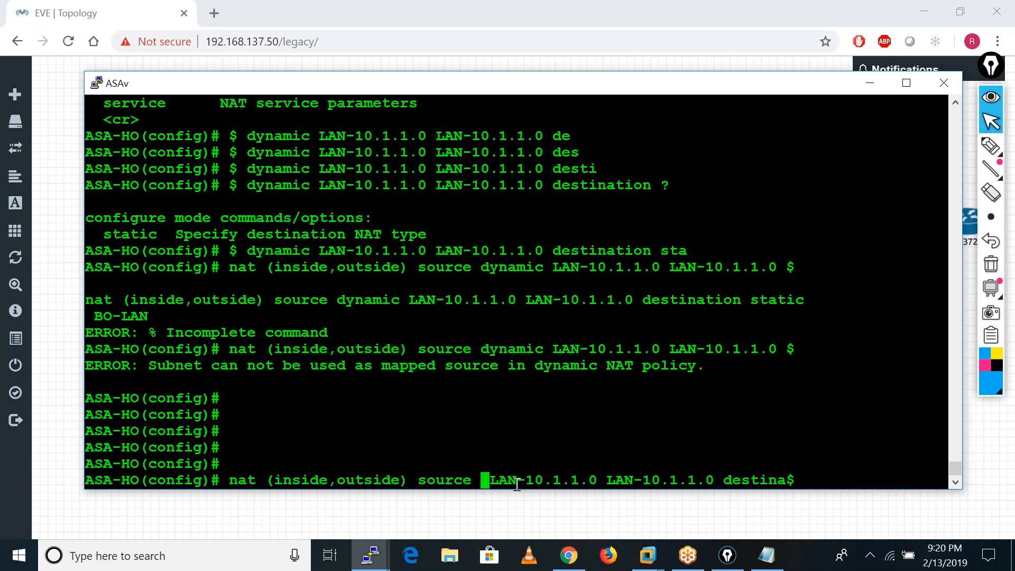
Replace the destination type static with dy in the recalled NAT rule for BO-LAN BO-LAN and try to submit it.
key("ctrl+e")
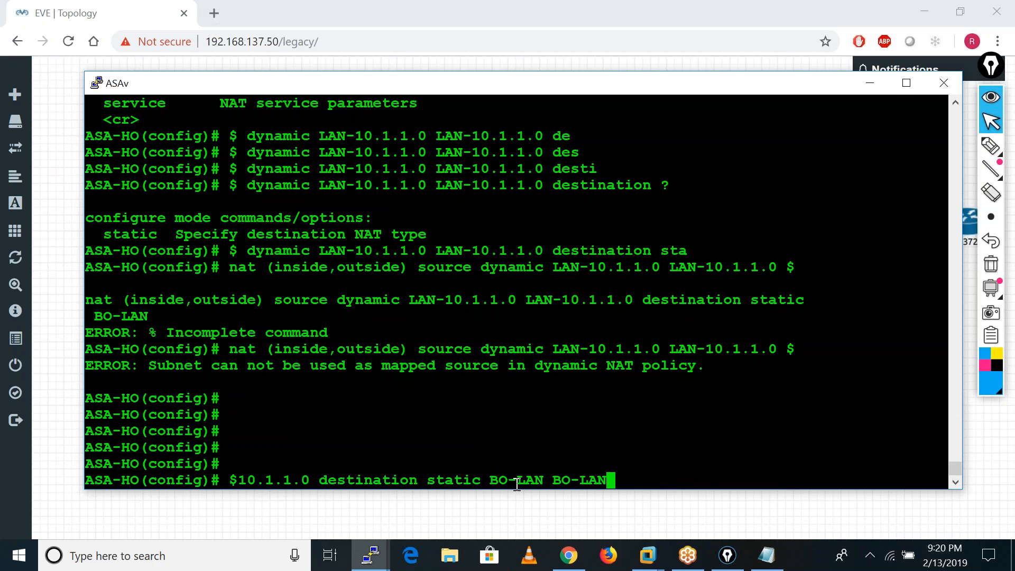
key("Left")
key("Left")
key("Left")
key("Left")
key("Left")
key("Left")
key("Left")
key("Left")
key("Left")
key("Left")
key("Left")
key("Left")
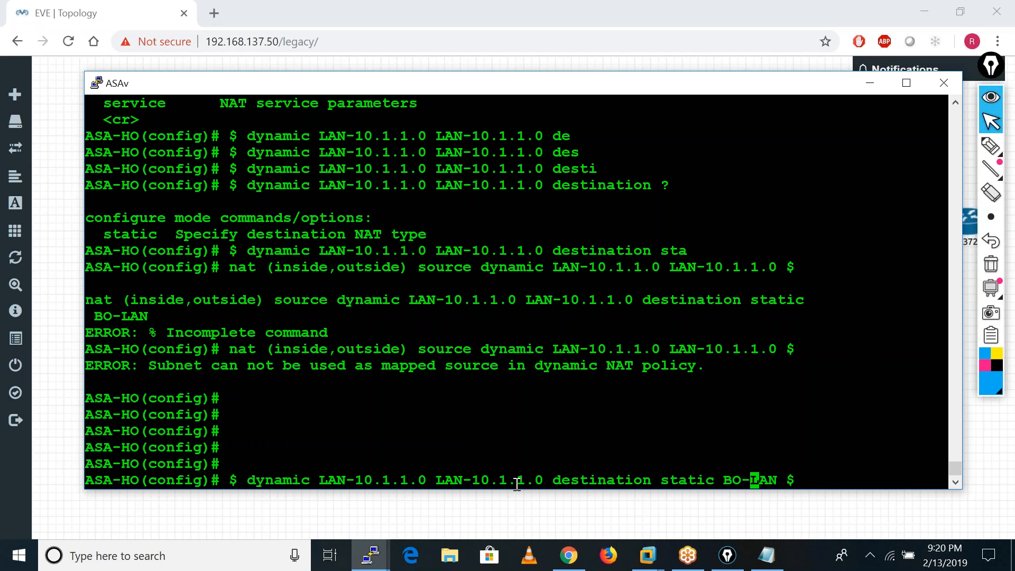
key("Left")
key("BackSpace")
key("BackSpace")
key("BackSpace")
key("BackSpace")
key("BackSpace")
key("BackSpace")
key("BackSpace")
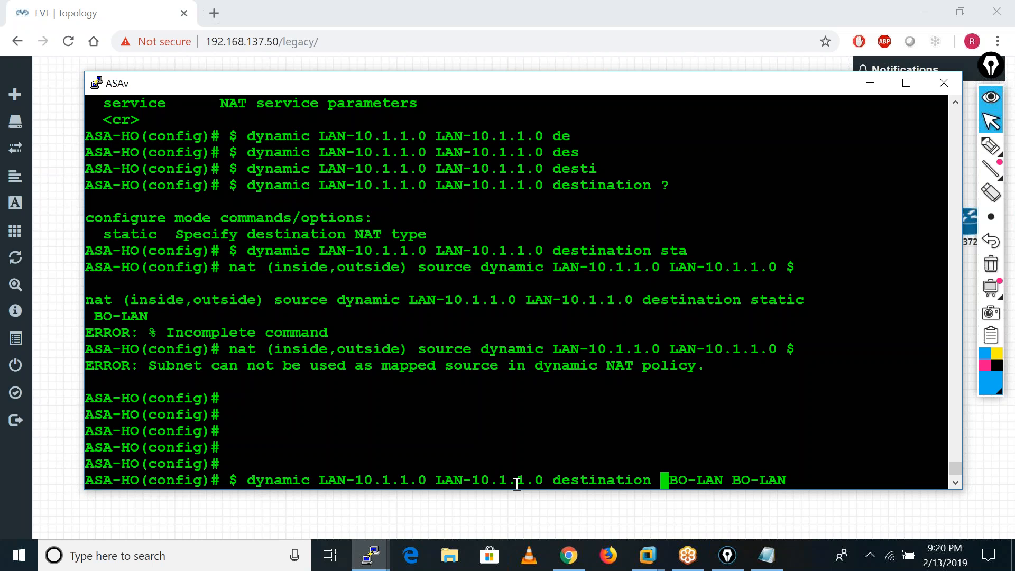
type("dy")
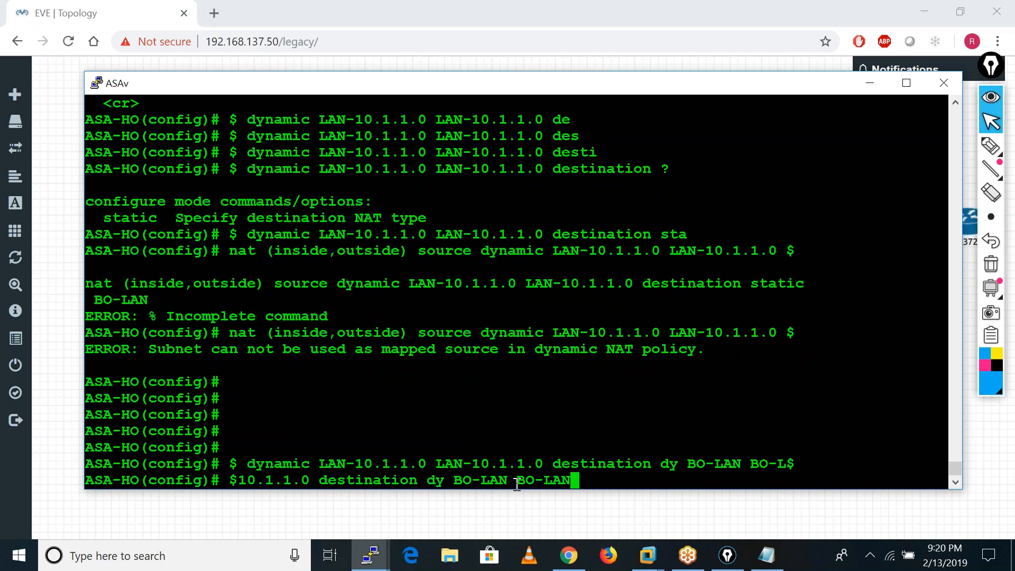
key("Return")
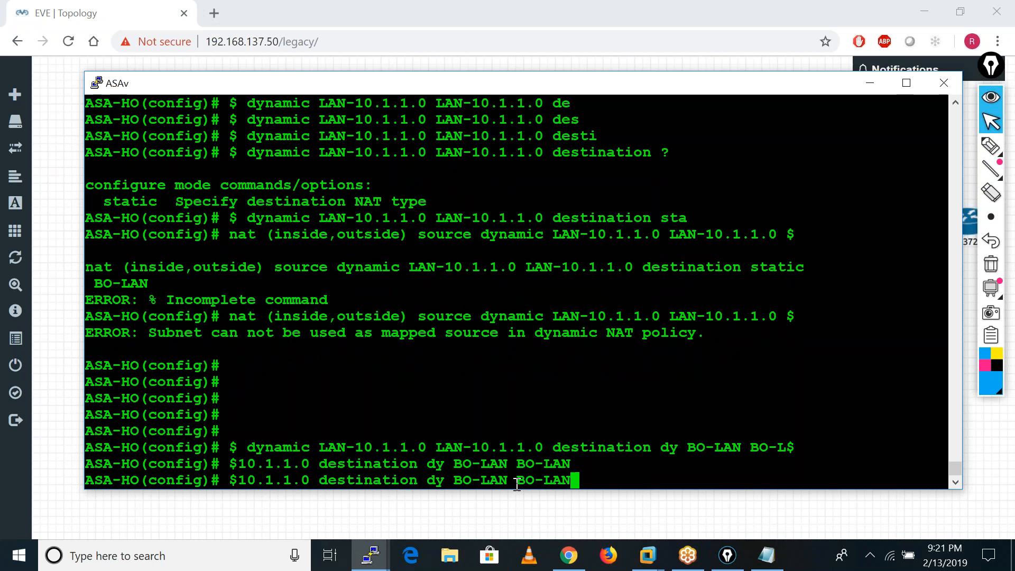
key("Return")
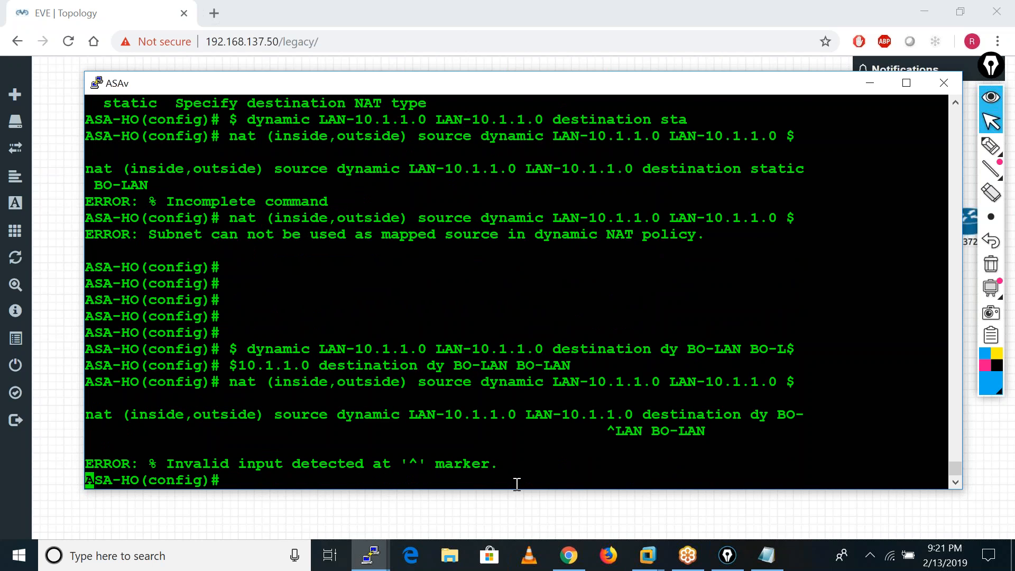
key("Return")
key("Return")
key("Return")
key("Return")
key("Return")
key("Return")
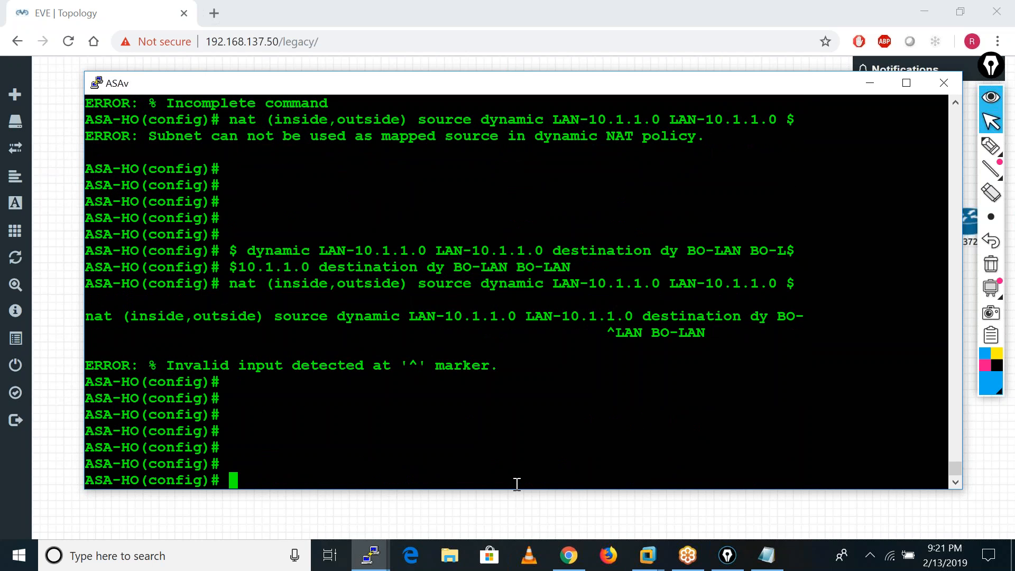
Begin a new NAT rule from inside to outside at position 1, listing the available options.
type("nat")
type("(i")
key("Tab")
type(",o")
key("Tab")
type(") ?")
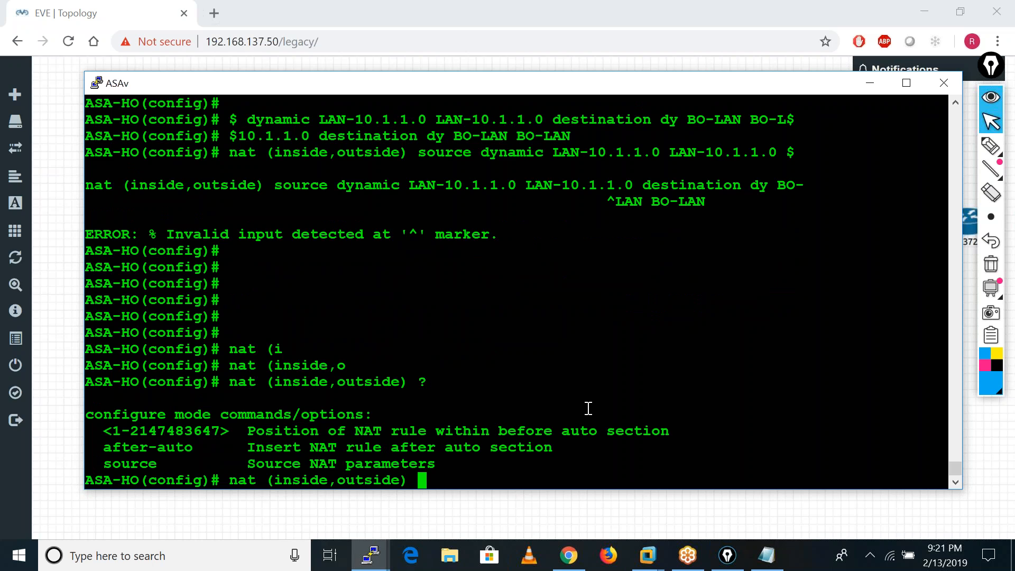
type("1 ?")
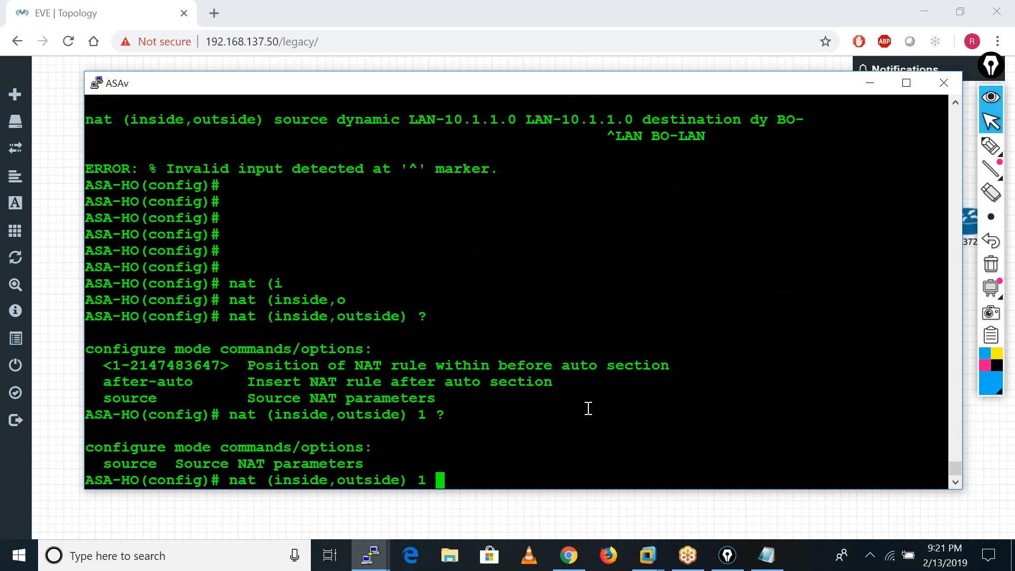
type("so")
Set the source NAT type of the position 1 rule to static and list the options for the real source.
key("Tab")
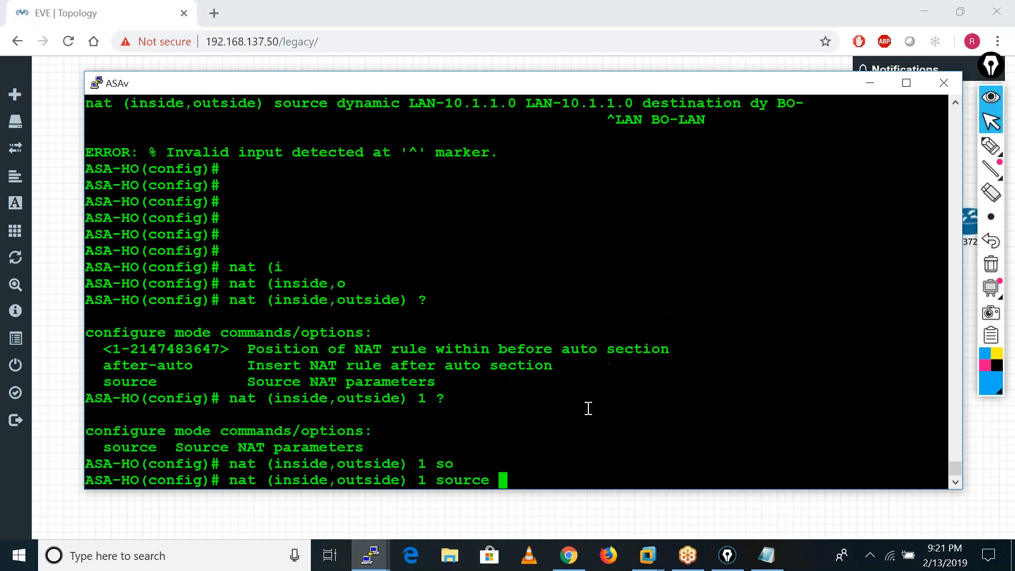
type("?")
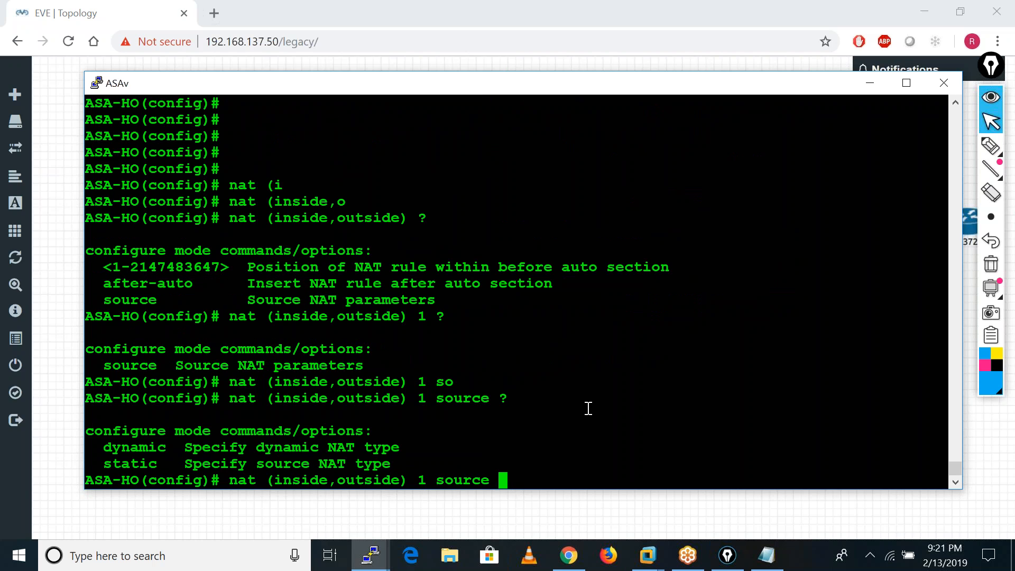
type("st")
key("Tab")
type("?")
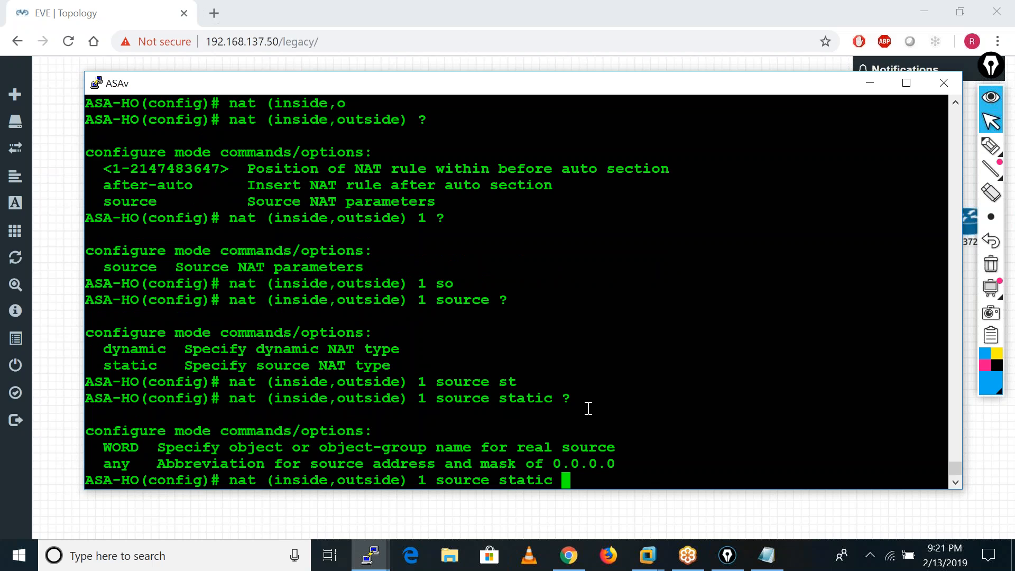
type("LAN-10")
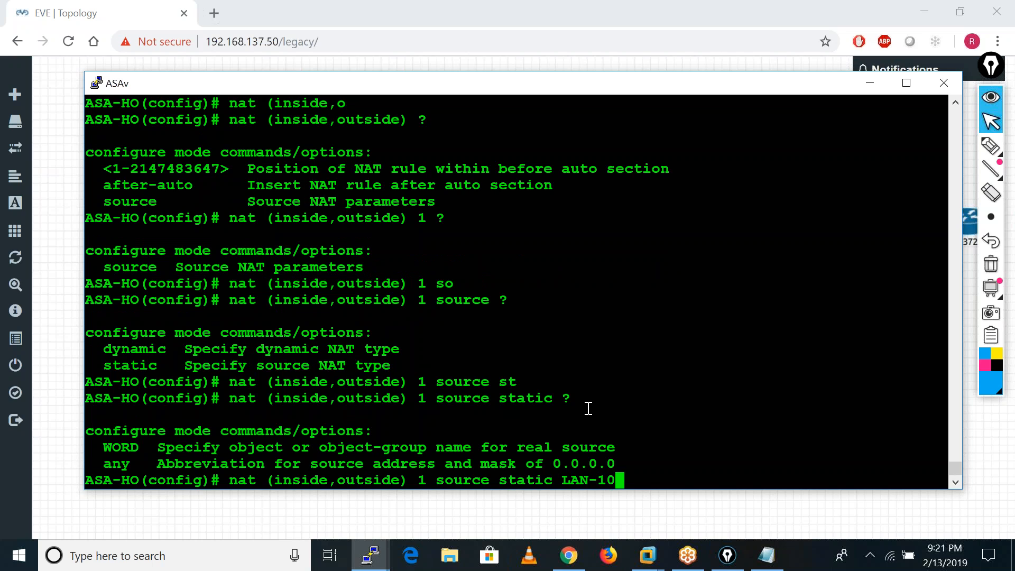
type(".1.1.0 ")
type("LAN-10")
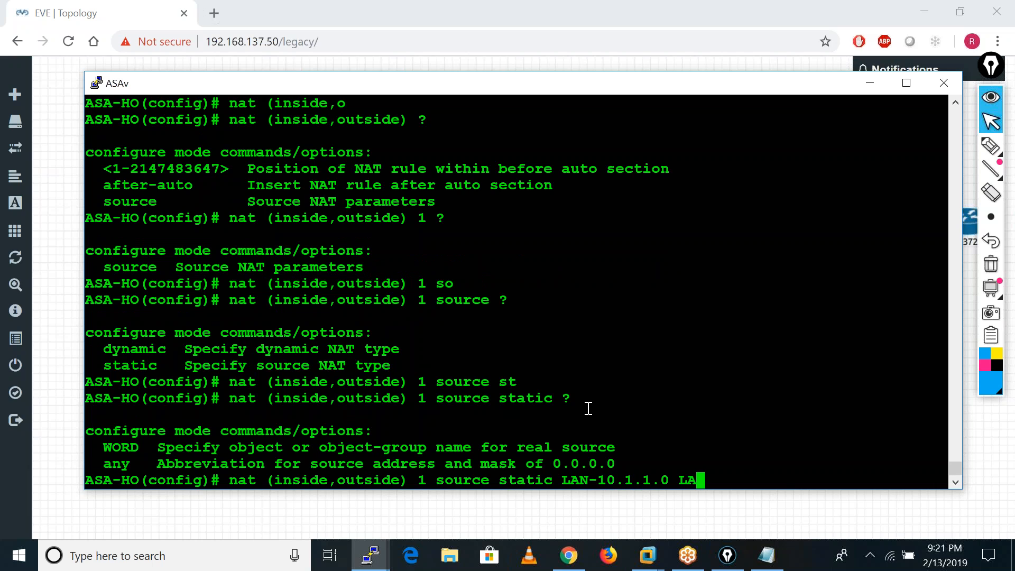
type(".1.10")
Enter LAN-10.1.1.0 as both real and mapped source of the position 1 NAT rule and list the options that follow.
key("BackSpace")
key("BackSpace")
key("BackSpace")
type("1.0 ?")
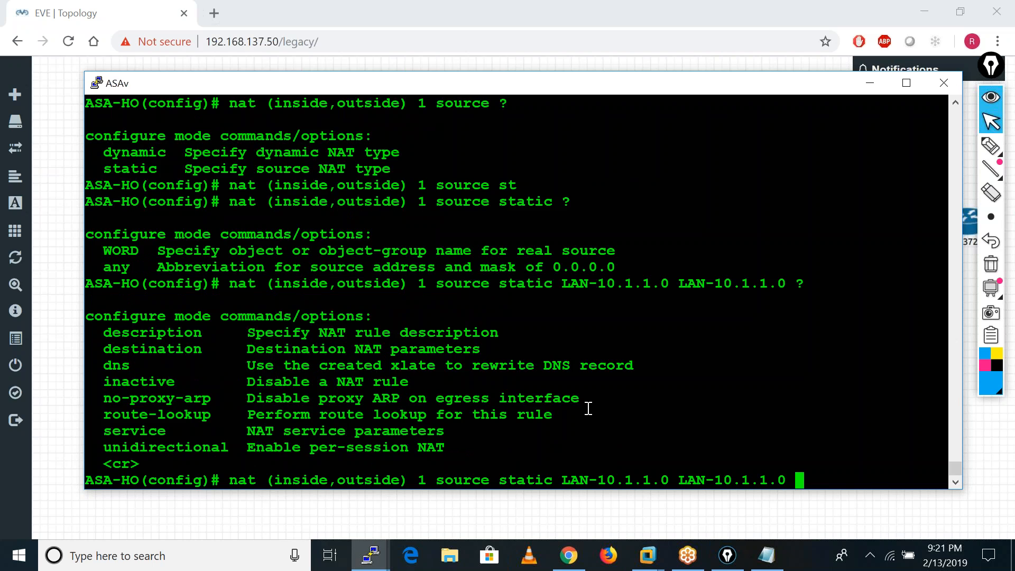
type("dest")
Add a static destination of BO-LAN to BO-LAN to the LAN-10.1.1.0 NAT rule and submit it.
key("Tab")
type("sta")
key("Tab")
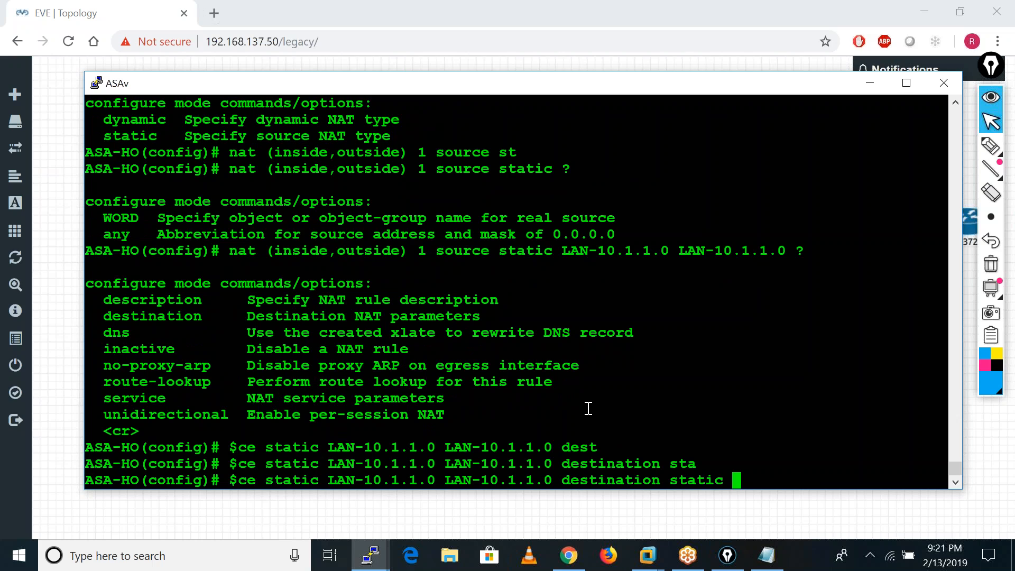
type("BO-LAN BO-LAN")
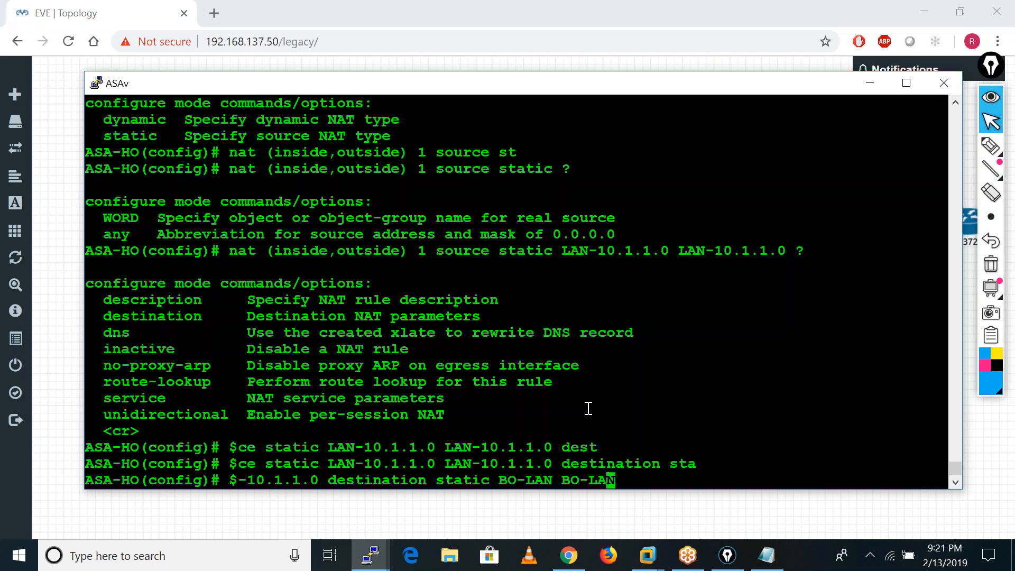
key("Return")
key("Return")
key("Return")
key("Return")
key("Return")
key("Return")
key("Return")
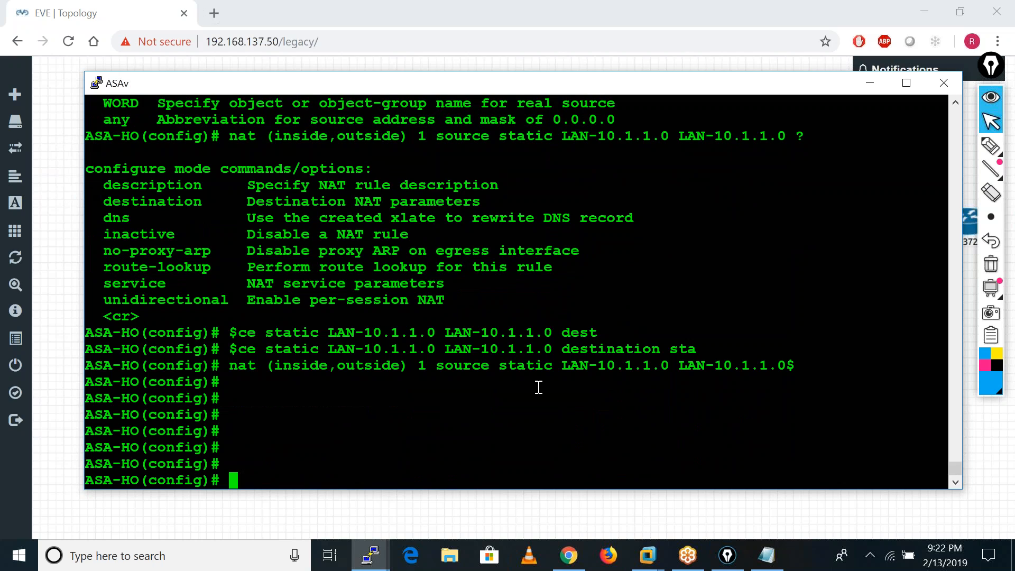
Recall the LAN-10.1.1.0 exemption rule and replace its mapped source with DMZ-10.2.2.0.
key("Up")
key("Left")
key("Left")
key("Left")
key("Left")
key("Left")
key("Left")
key("Left")
key("Left")
key("Left")
key("Left")
key("Left")
key("Left")
key("Left")
key("Left")
key("Left")
key("Left")
key("Left")
key("Left")
key("Left")
key("Left")
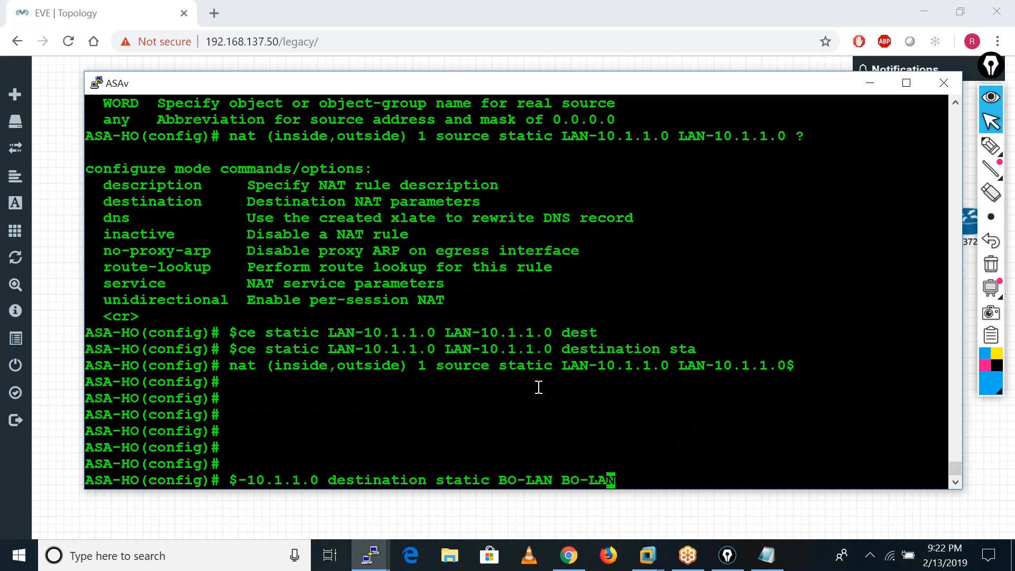
key("Left")
key("Left")
key("Left")
key("Left")
key("Left")
key("Left")
key("Left")
key("Left")
key("Left")
key("Left")
key("Left")
key("Left")
key("Left")
key("Left")
key("Left")
key("Left")
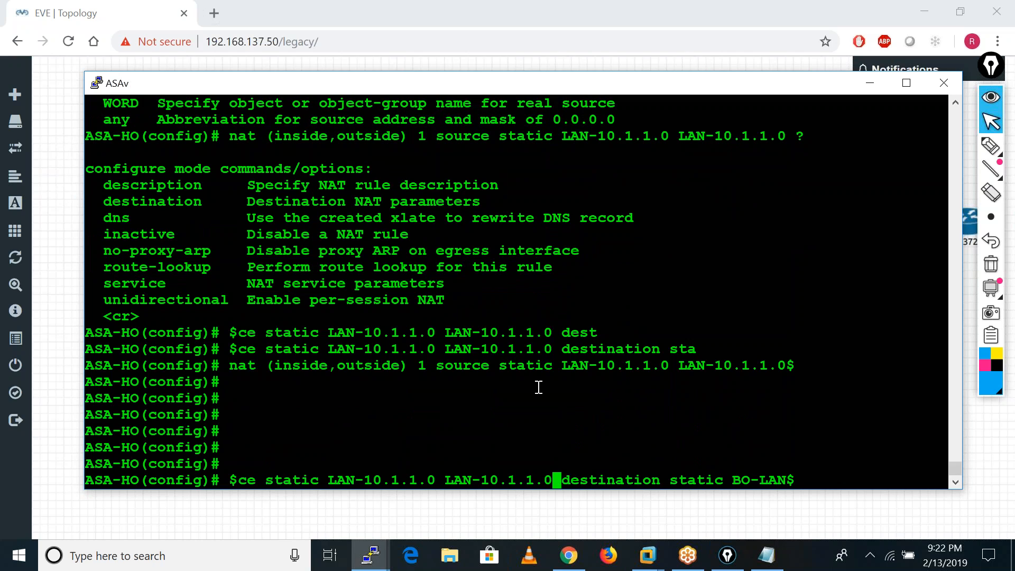
key("Left")
key("Left")
key("Left")
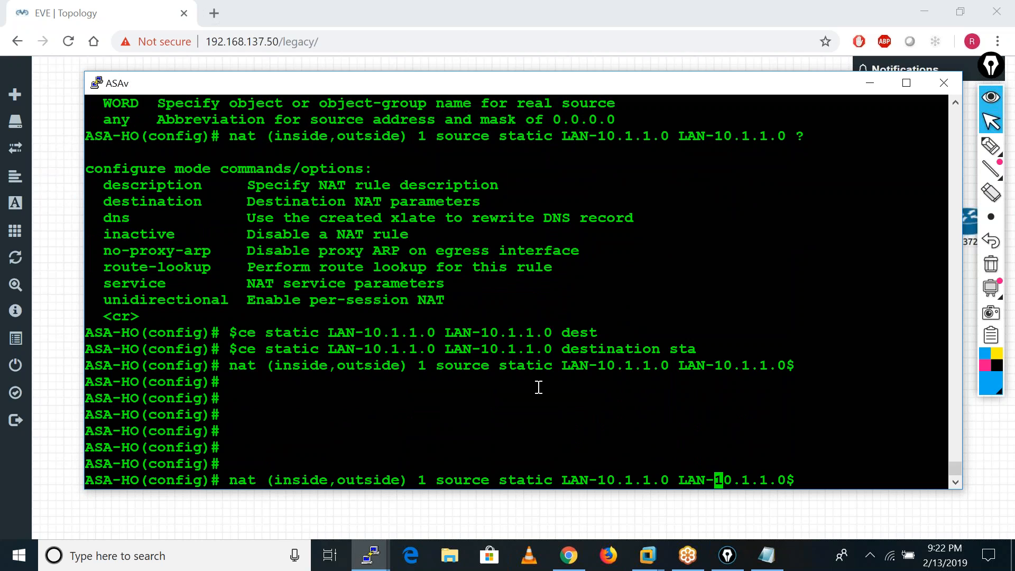
key("Right")
key("Right")
key("Right")
key("Right")
key("Right")
key("BackSpace")
key("BackSpace")
key("BackSpace")
key("BackSpace")
key("BackSpace")
key("BackSpace")
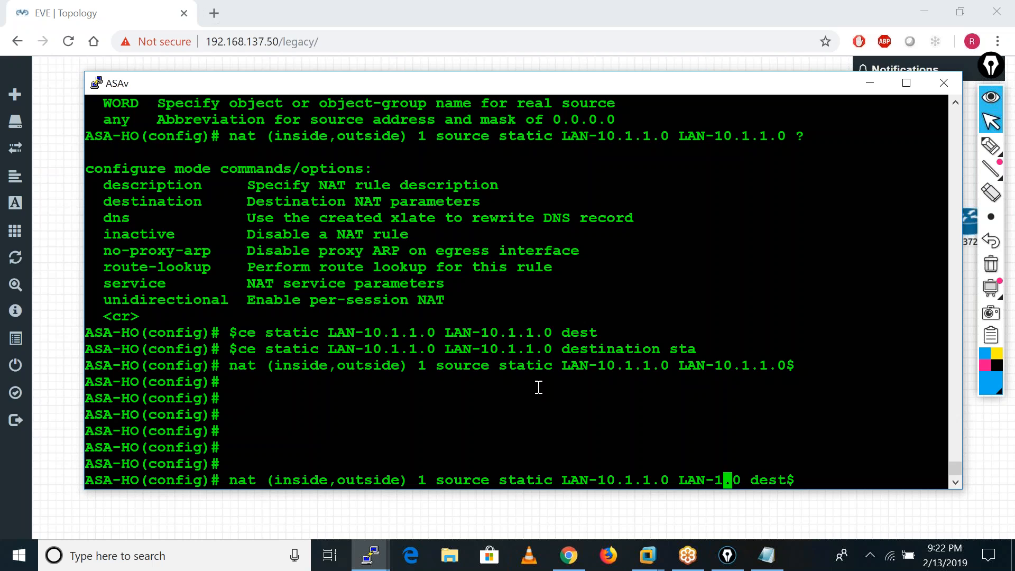
key("BackSpace")
key("BackSpace")
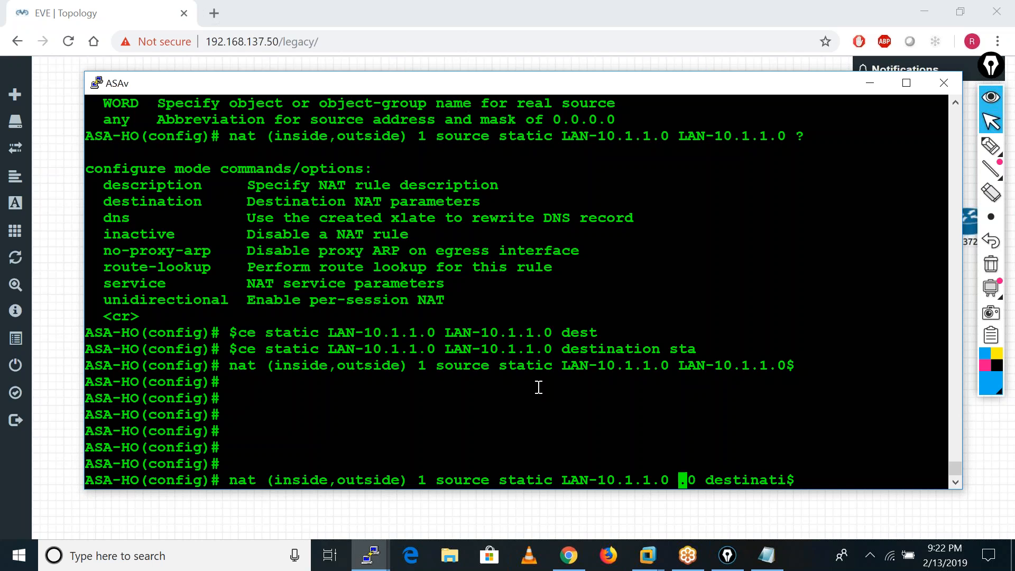
type("DMZ10.2.2")
key("Left")
key("Left")
key("Left")
key("Left")
key("Left")
key("Left")
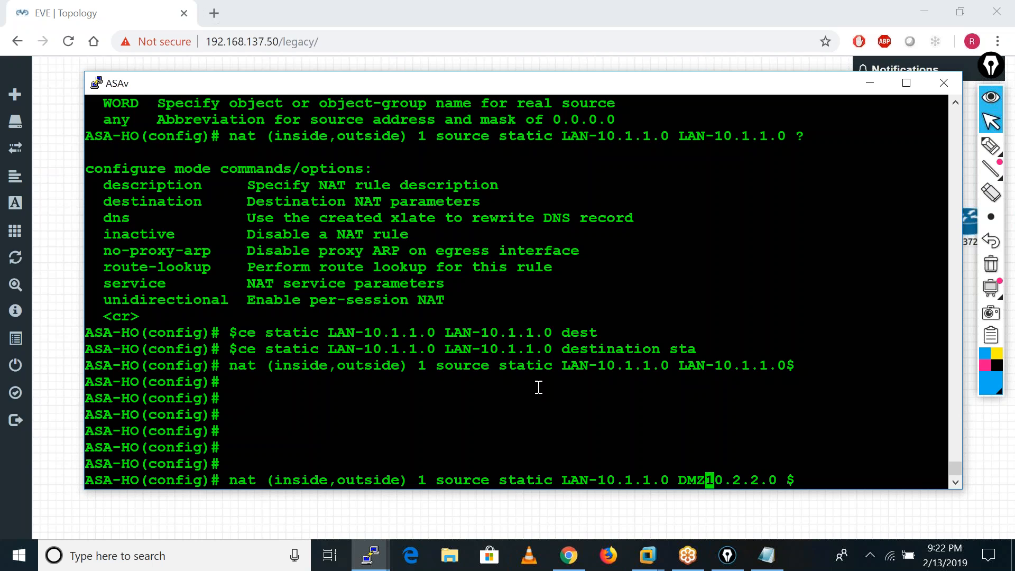
type("-")
Replace the real source of the recalled NAT rule with DMZ-10.2.2.0 and submit the rule.
key("Left")
key("Left")
key("Left")
key("Left")
key("Left")
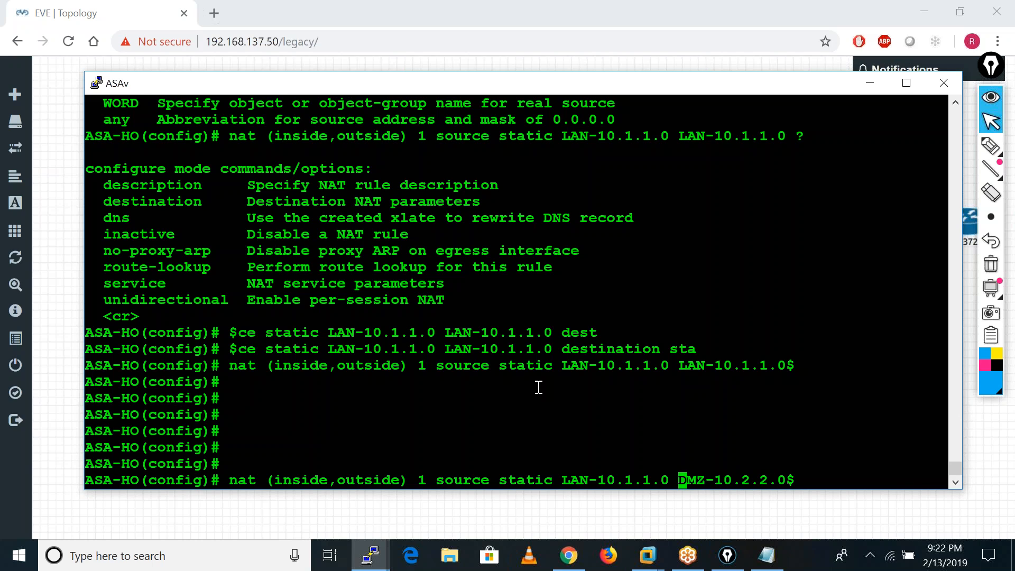
key("BackSpace")
key("BackSpace")
key("BackSpace")
key("BackSpace")
key("BackSpace")
key("BackSpace")
key("BackSpace")
key("BackSpace")
key("BackSpace")
key("BackSpace")
key("BackSpace")
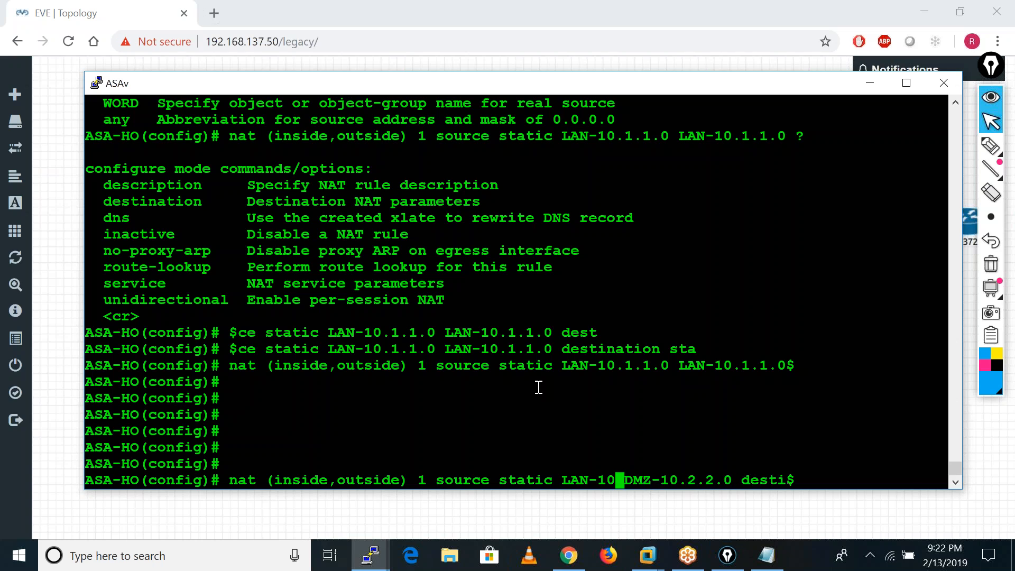
key("Left")
key("Delete")
key("Delete")
type("DMZ-")
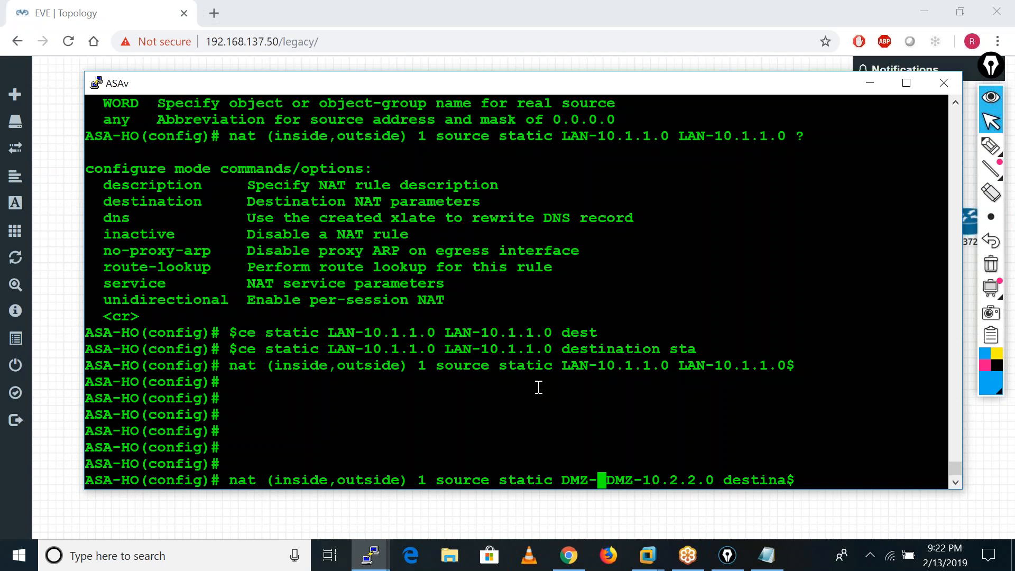
type("10.2.2.0")
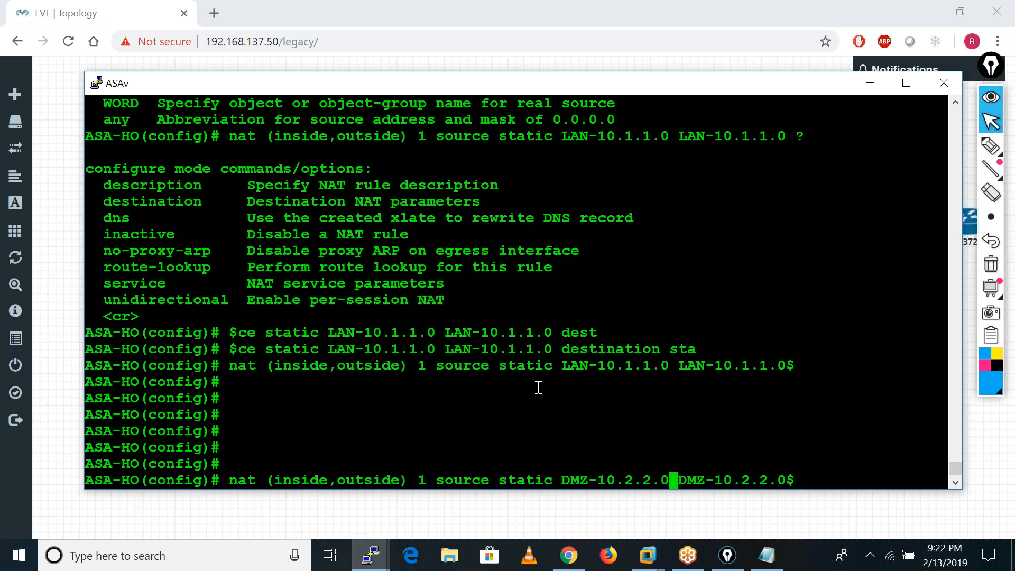
key("Return")
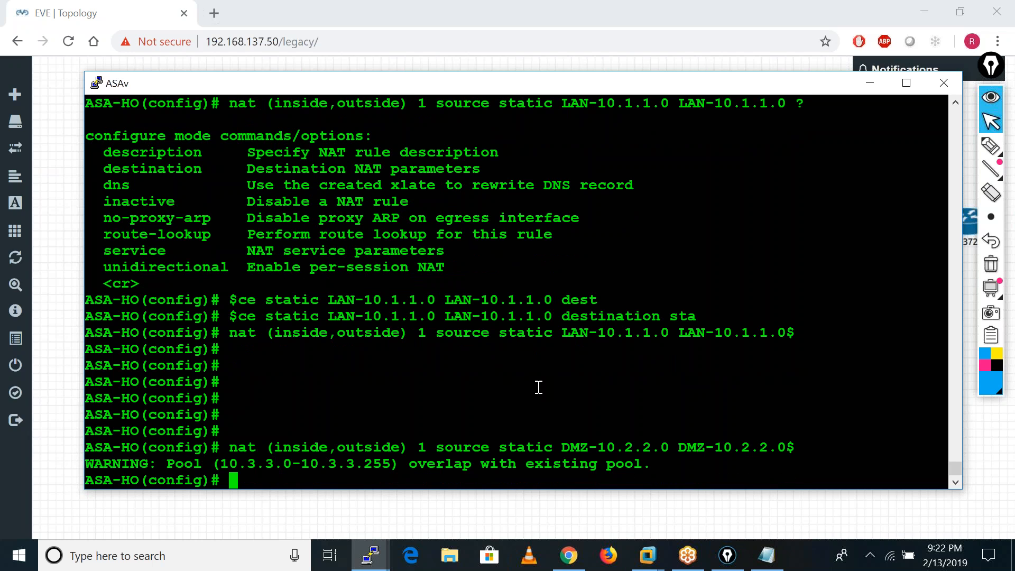
key("Return")
key("Return")
key("Return")
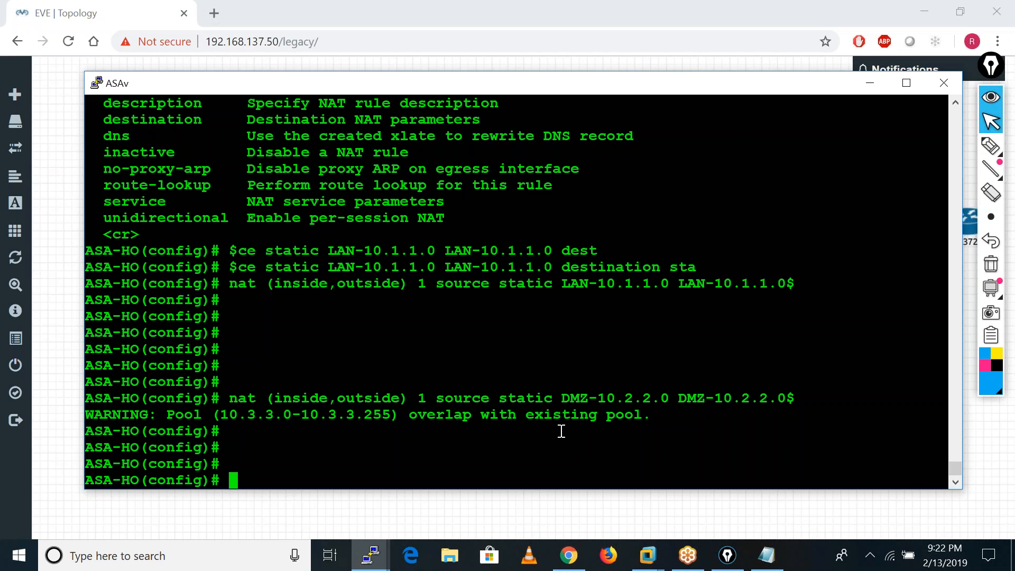
Display the object definitions in the HO firewall's running configuration.
type("sh run ob")
key("Tab")
key("Return")
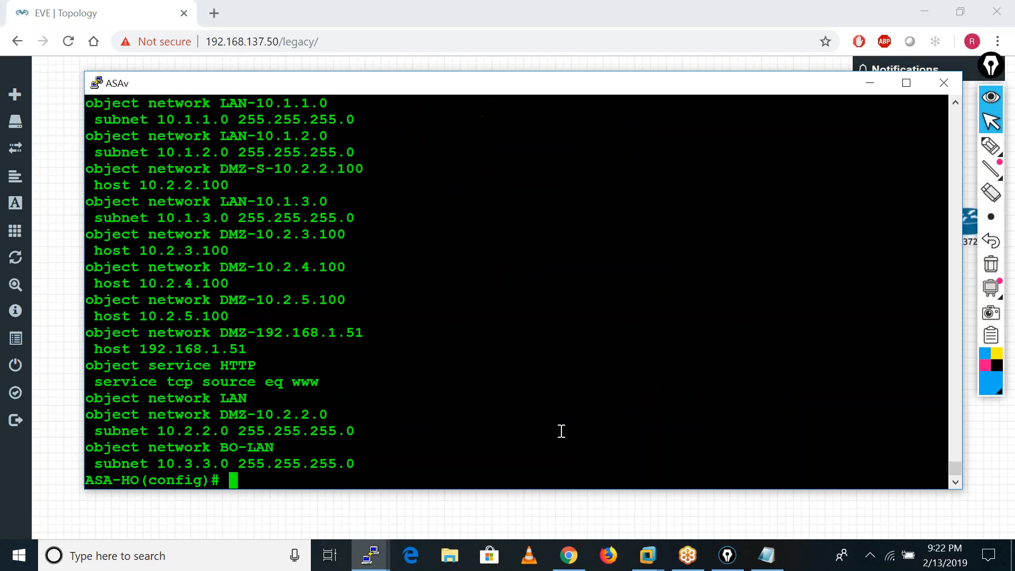
key("Return")
key("Return")
Display the NAT rules in the HO firewall's running configuration to review the exemption entries.
type("sh run nat")
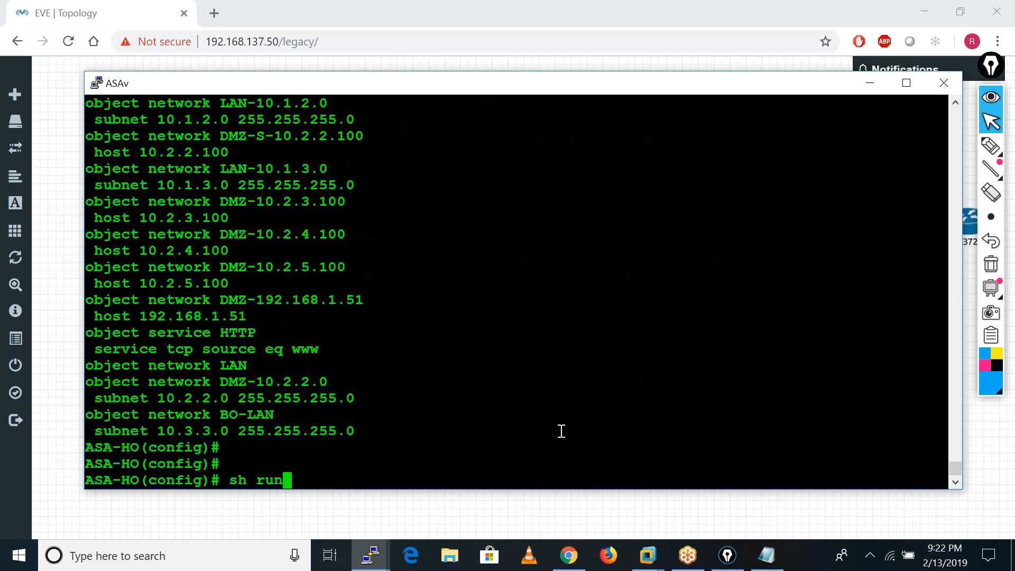
key("Return")
key("Return")
key("Return")
key("Return")
key("Return")
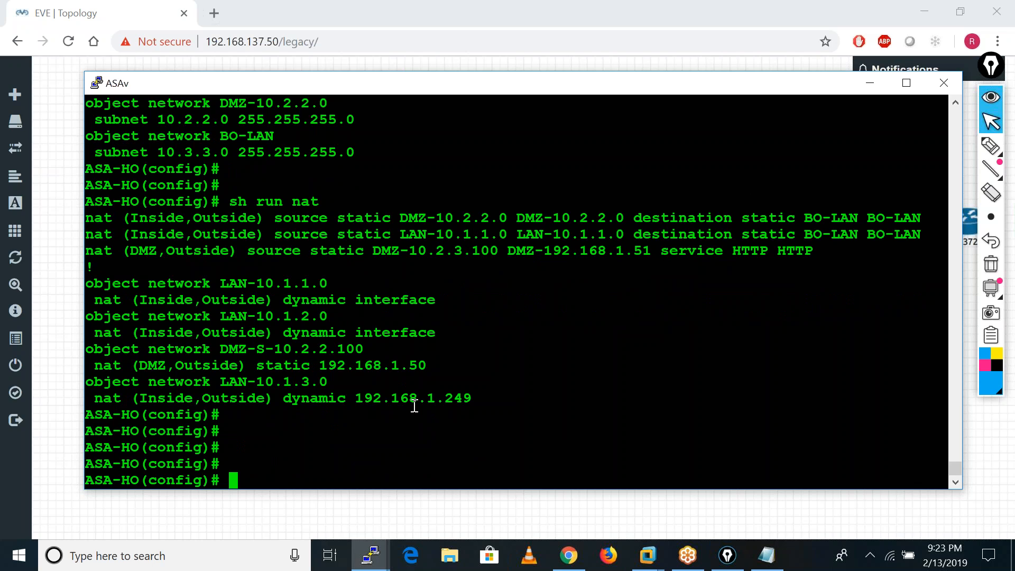
key("Return")
key("Return")
key("Return")
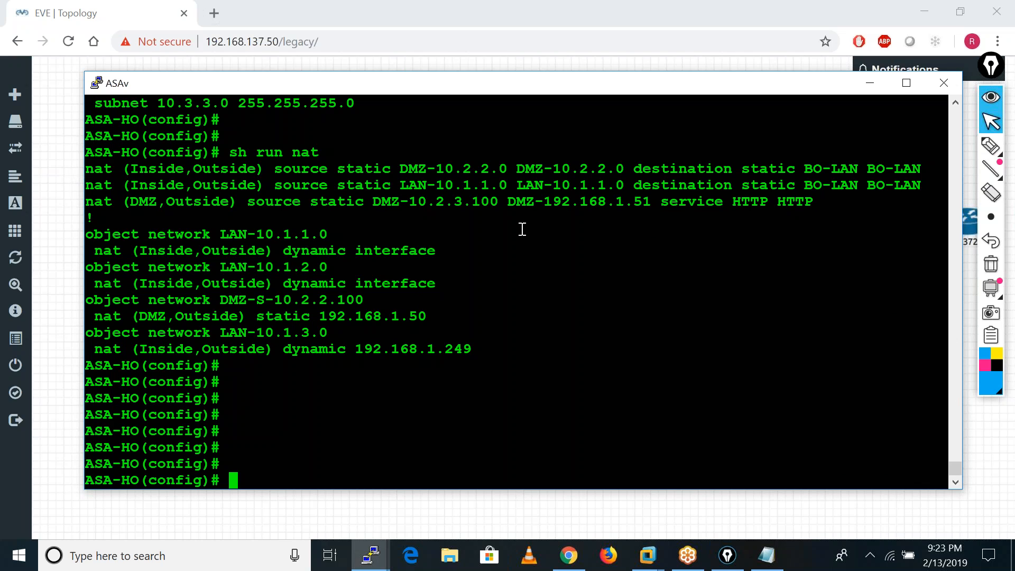
Save the HO firewall's configuration to memory, then switch to the BO-FW console and bring its whole prompt into view.
type("wr mem")
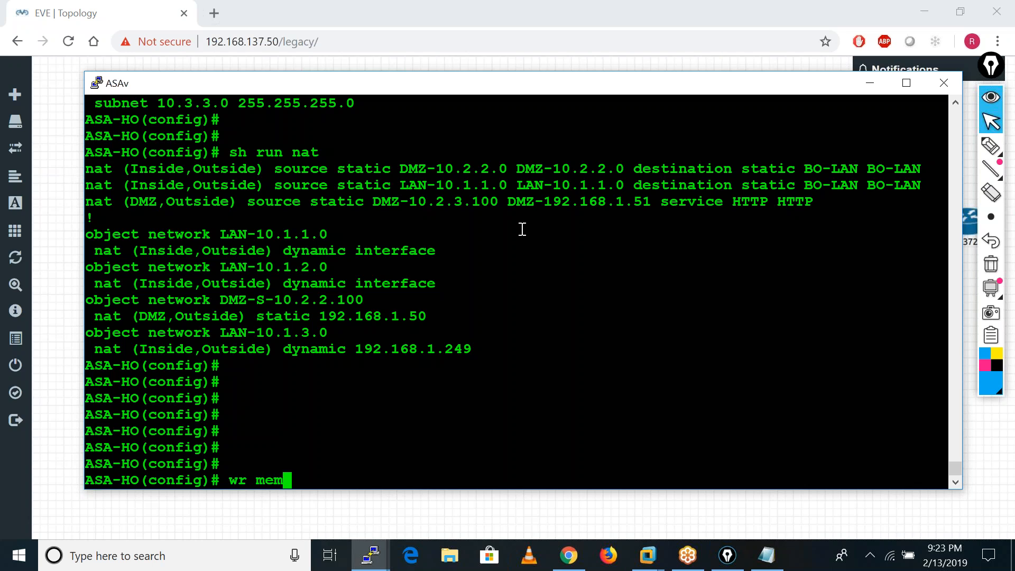
key("Return")
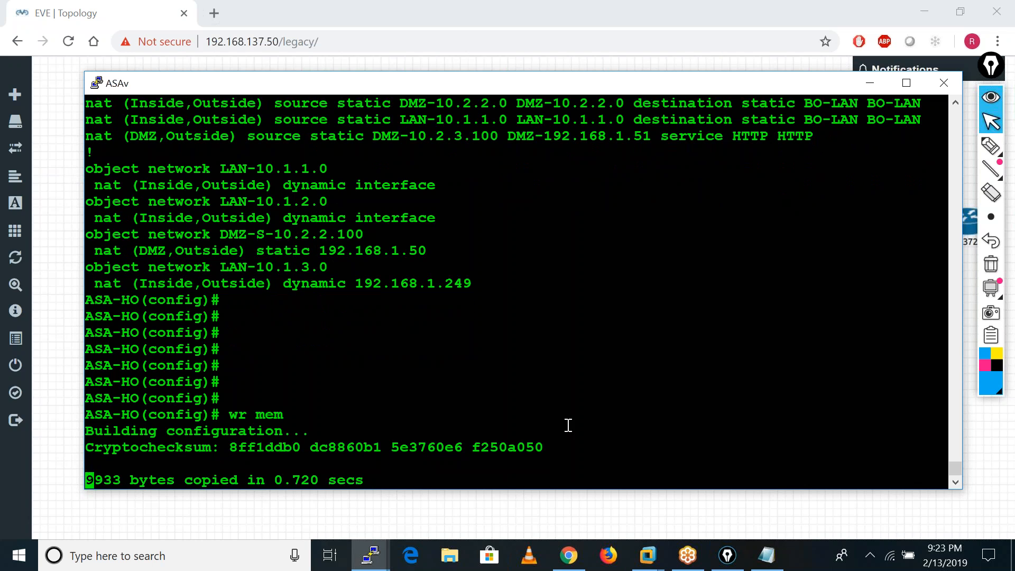
left_click(370, 555)
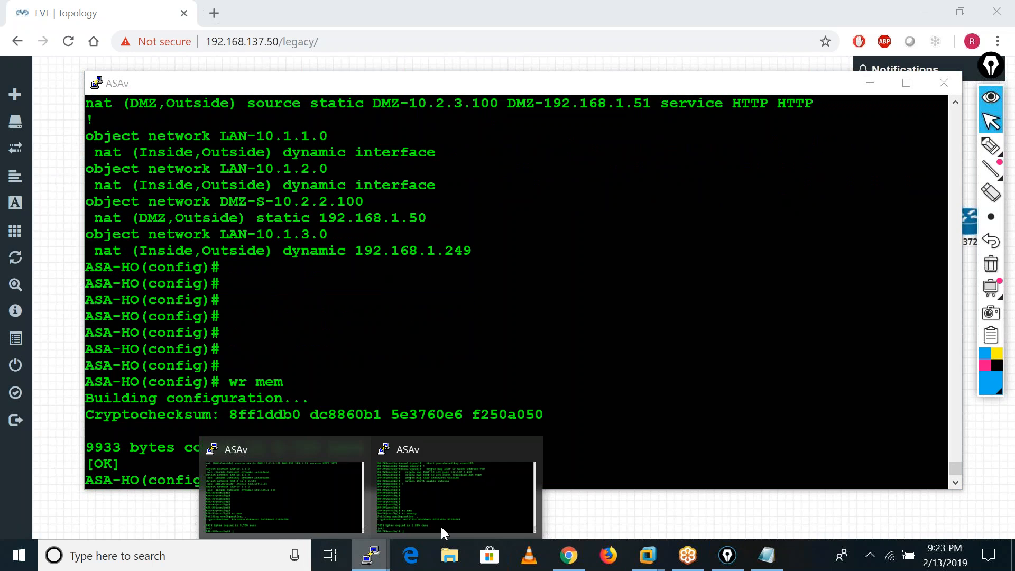
left_click(439, 474)
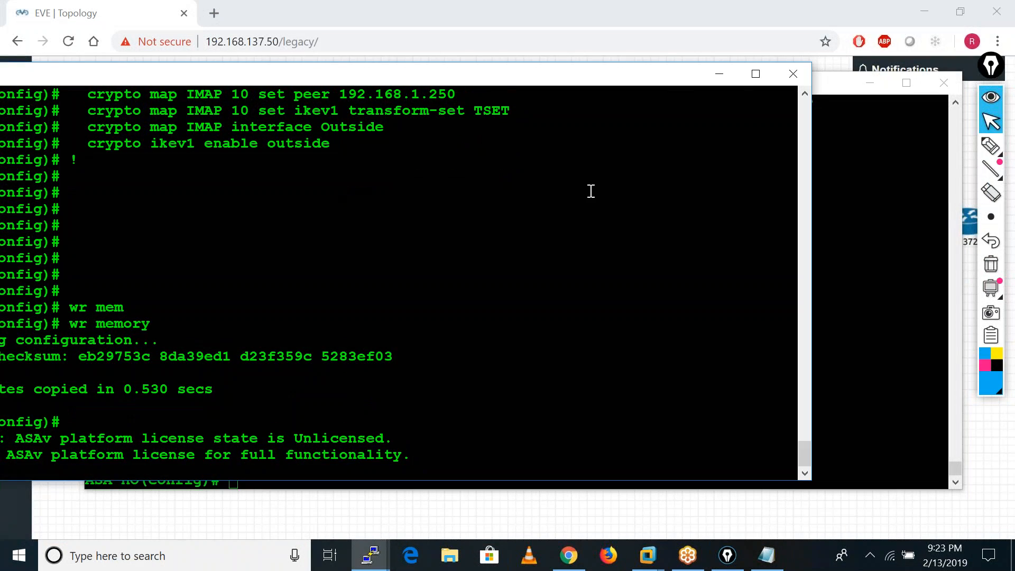
key("Return")
key("Return")
key("Return")
key("Return")
key("Return")
key("Return")
key("Return")
key("Return")
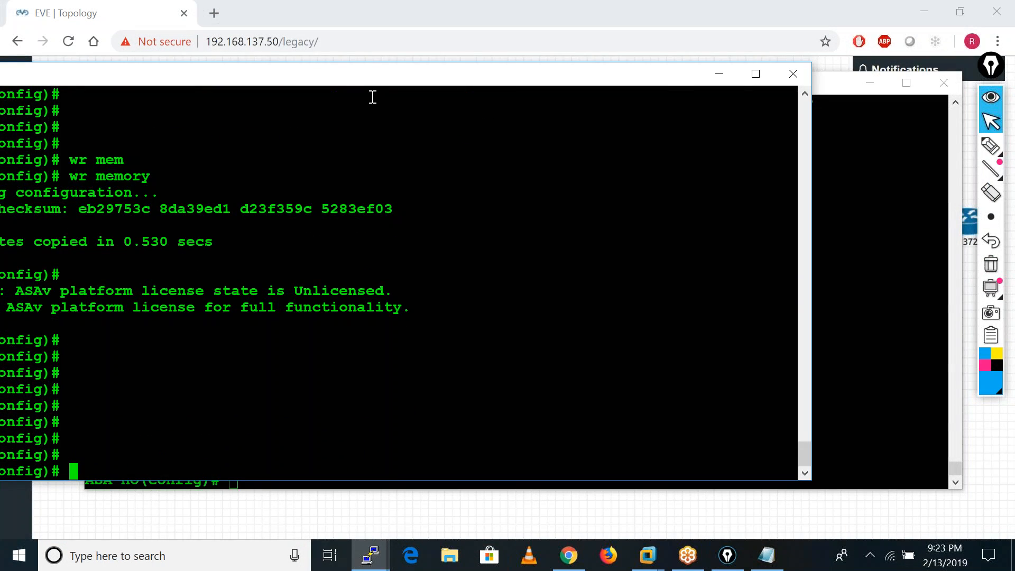
left_click_drag(343, 82, 553, 107)
Create a network object named LAN on the branch firewall.
type("ob")
key("Tab")
type("net")
key("Tab")
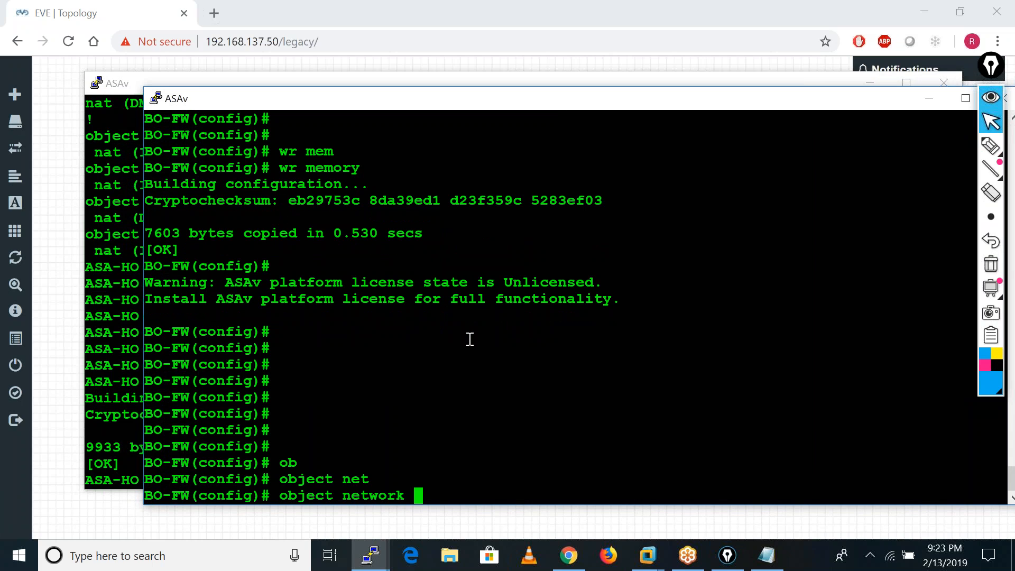
type("LAN")
key("Return")
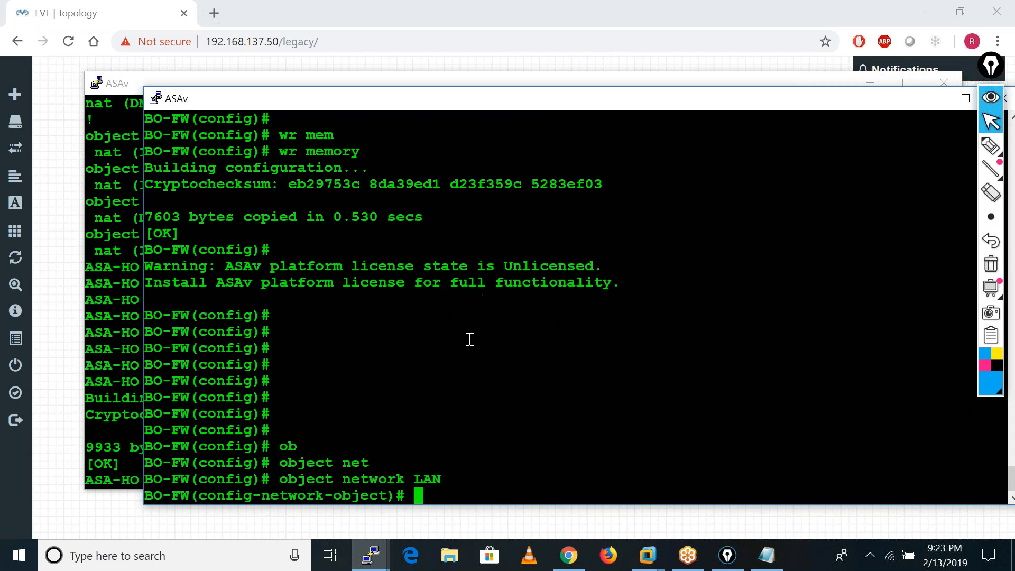
Set the LAN object's subnet to 10.3.3.0 255.255.255.0 and exit its configuration mode.
type("sub")
key("Tab")
type("10.3.")
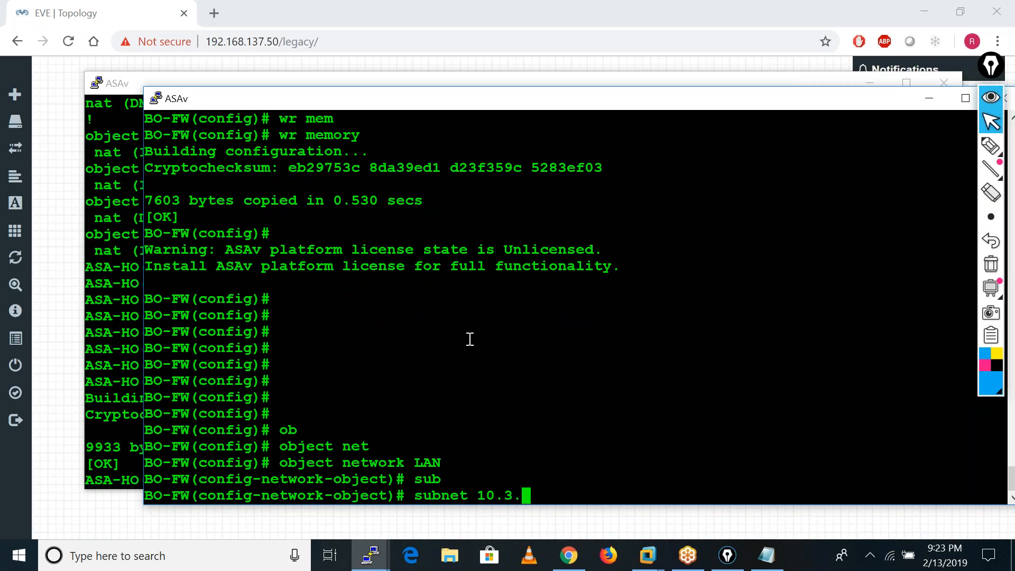
type("3.0 255.255.255.0")
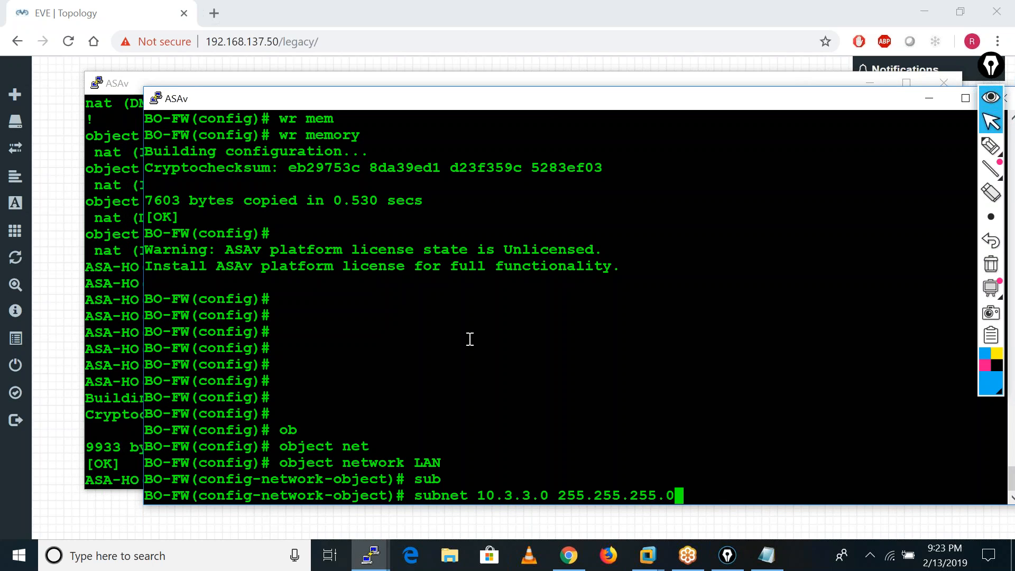
key("Return")
type("exit")
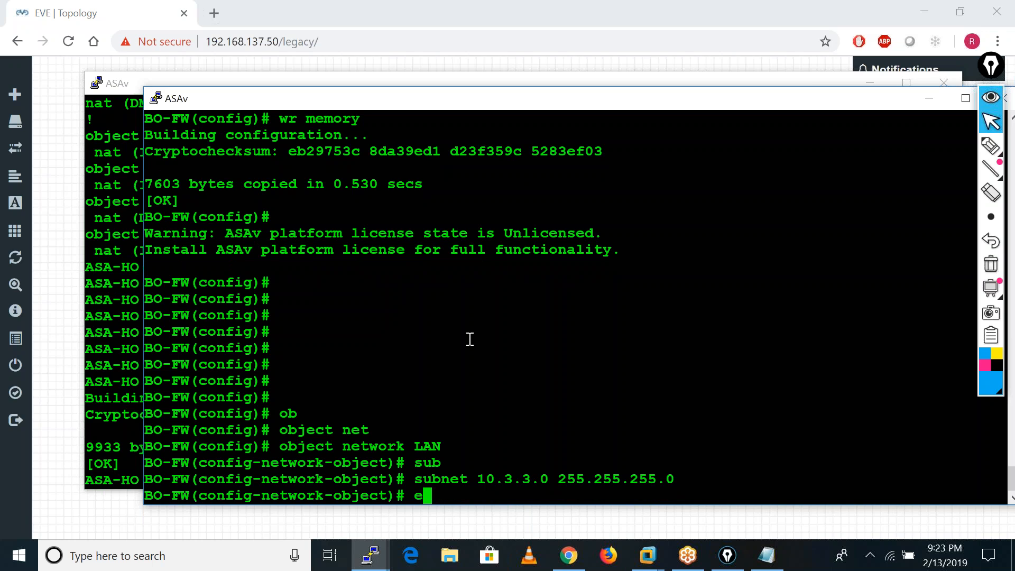
key("Return")
key("Return")
key("Return")
key("Return")
key("Return")
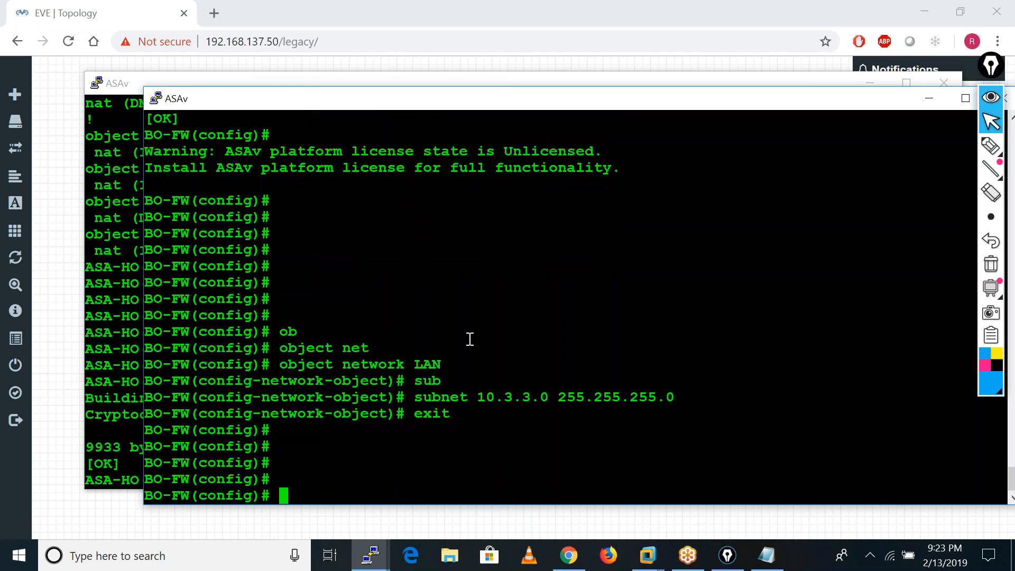
Create a network object named HO-LAN on the branch firewall.
type("ob")
key("Tab")
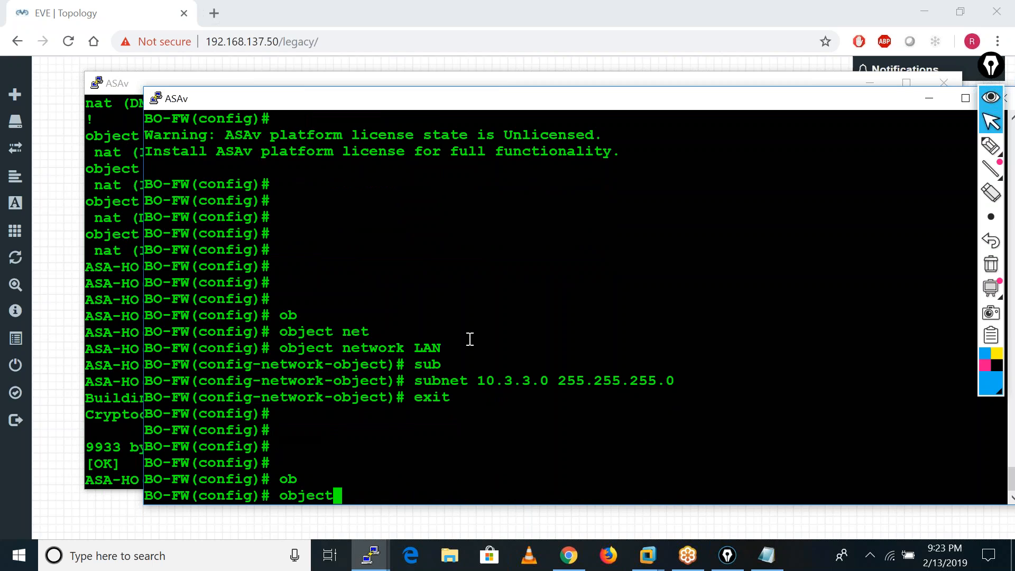
type("net")
key("Tab")
type("HO_")
key("BackSpace")
type("-LAN")
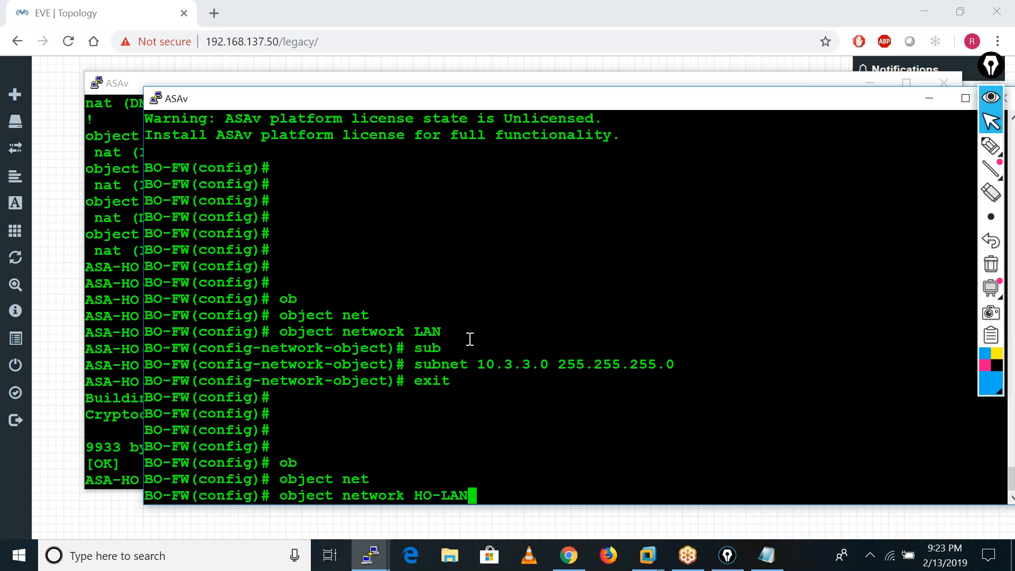
key("Return")
Set the HO-LAN object's subnet to 10.1.1.0 255.255.255.0.
type("sub")
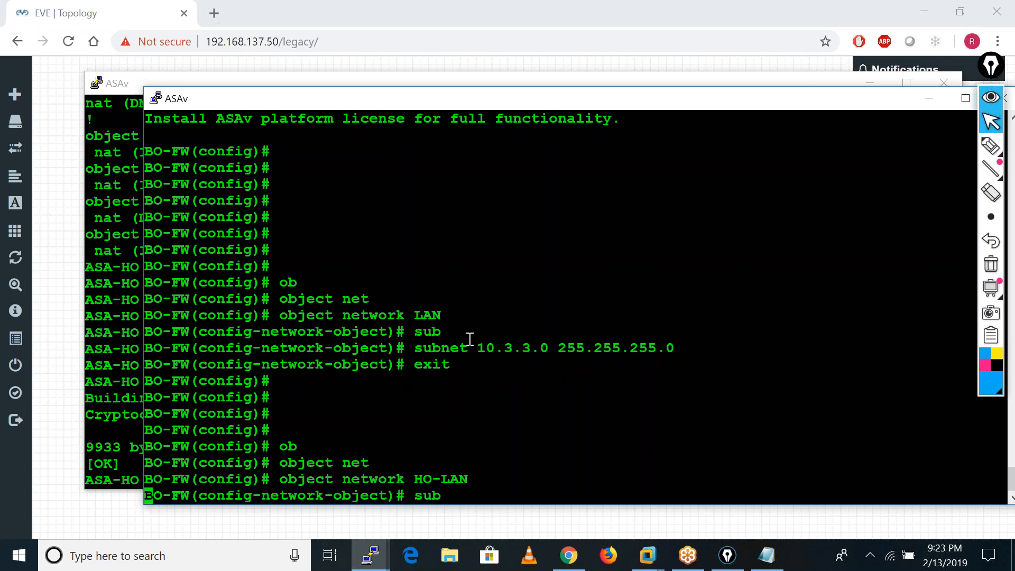
key("Tab")
type("10.1")
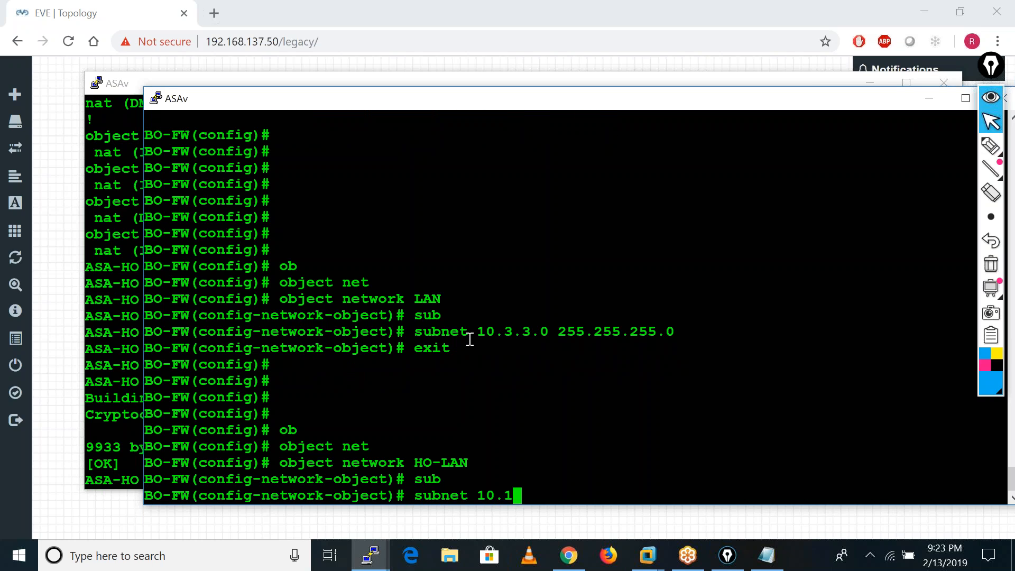
type(".1.0 255.255.255.0")
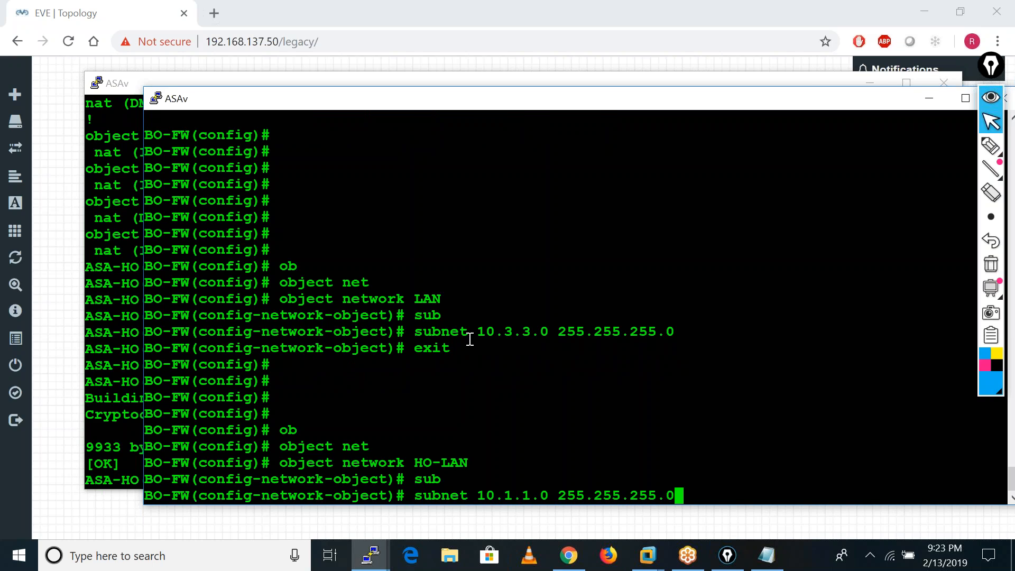
key("Return")
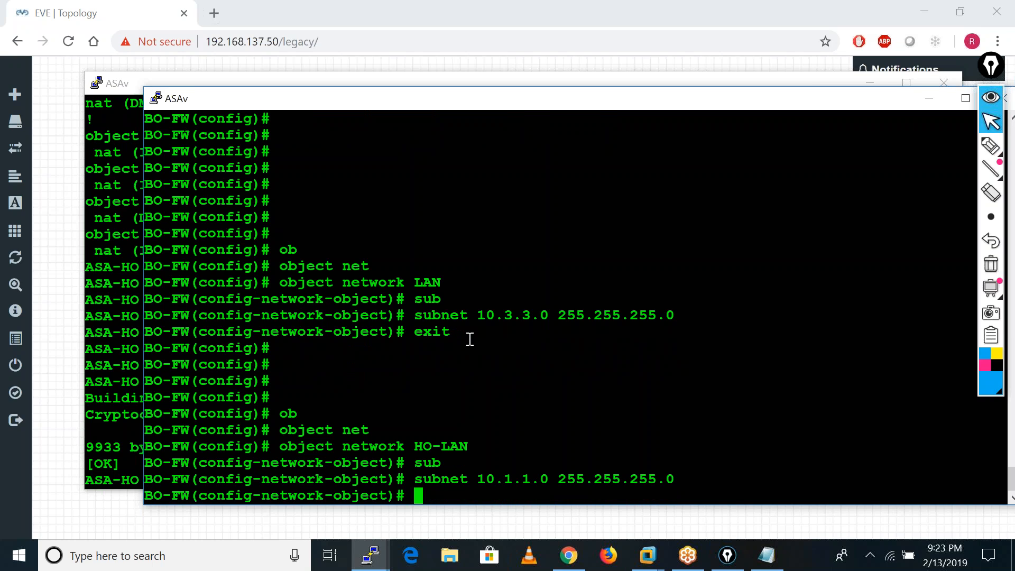
Create a second head-office network object named HO-DMZ on the branch firewall.
key("Up")
key("Up")
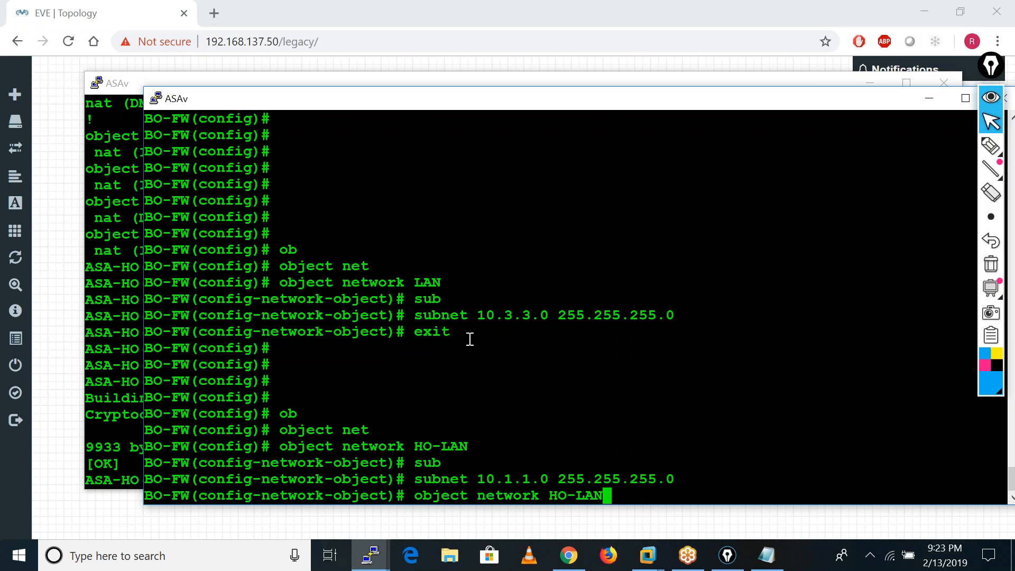
key("Left")
key("Left")
key("Right")
key("Right")
key("BackSpace")
key("BackSpace")
key("BackSpace")
type("DMZ")
key("Return")
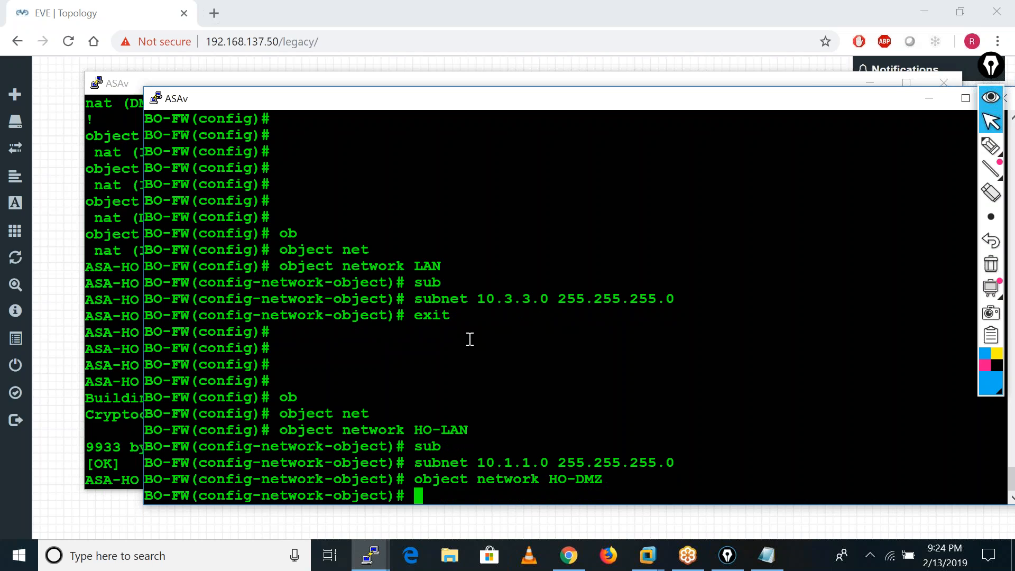
Set the HO-DMZ object's subnet to 10.2.2.0 255.255.255.0 and exit its configuration mode.
type("sub")
key("Tab")
type("10.2.2.0 255.255.255.0")
key("Return")
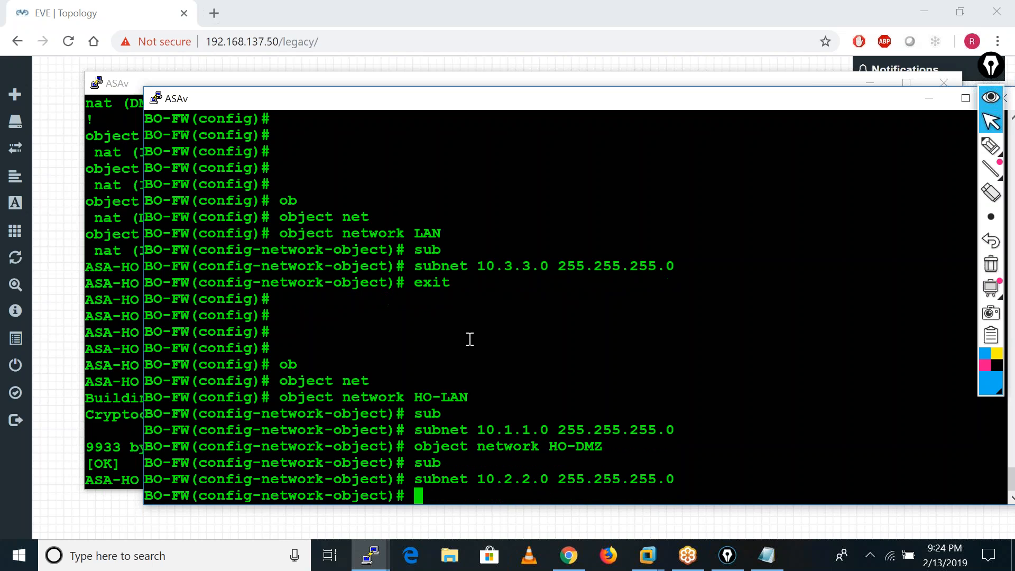
type("exit")
key("Return")
key("Return")
key("Return")
key("Return")
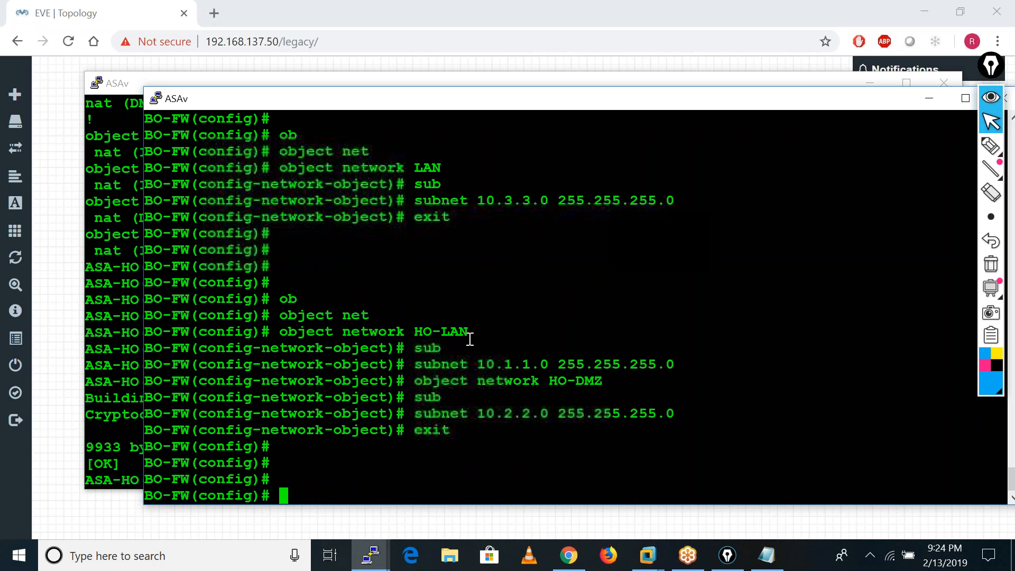
Create a network object group named HO on the branch firewall.
type("ob")
key("Tab")
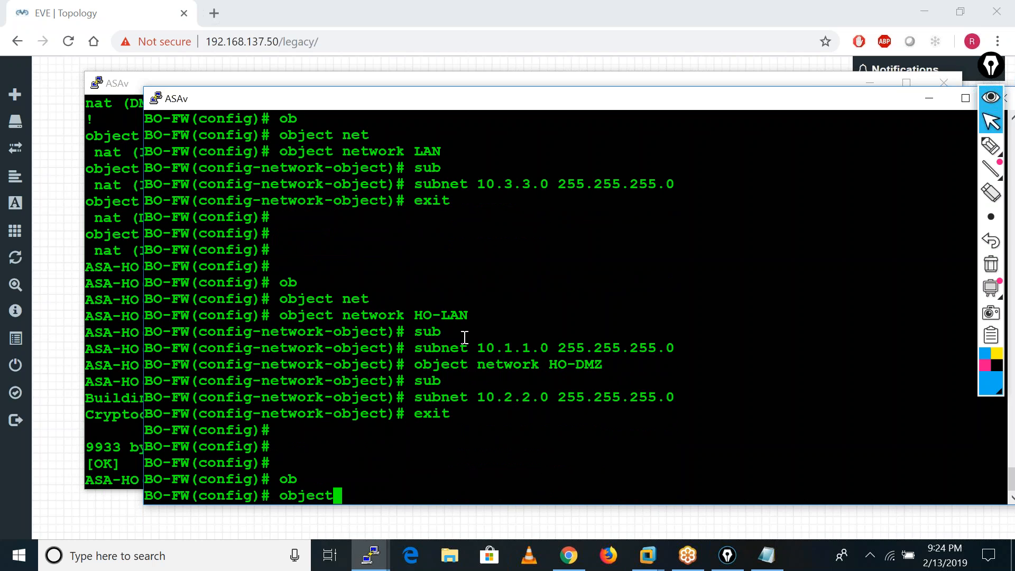
type("-")
key("Tab")
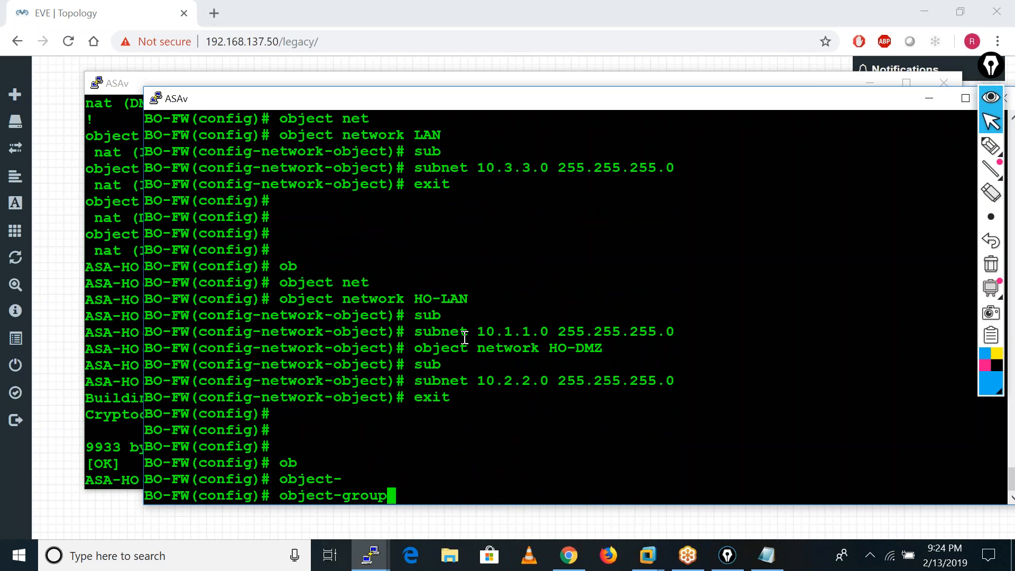
type("net")
key("Tab")
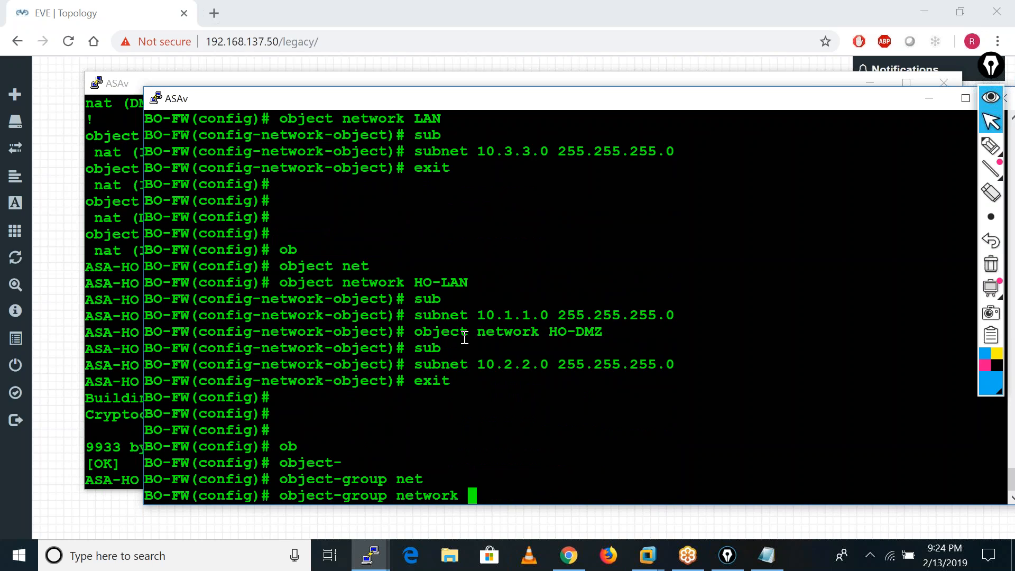
type("?")
type("HO")
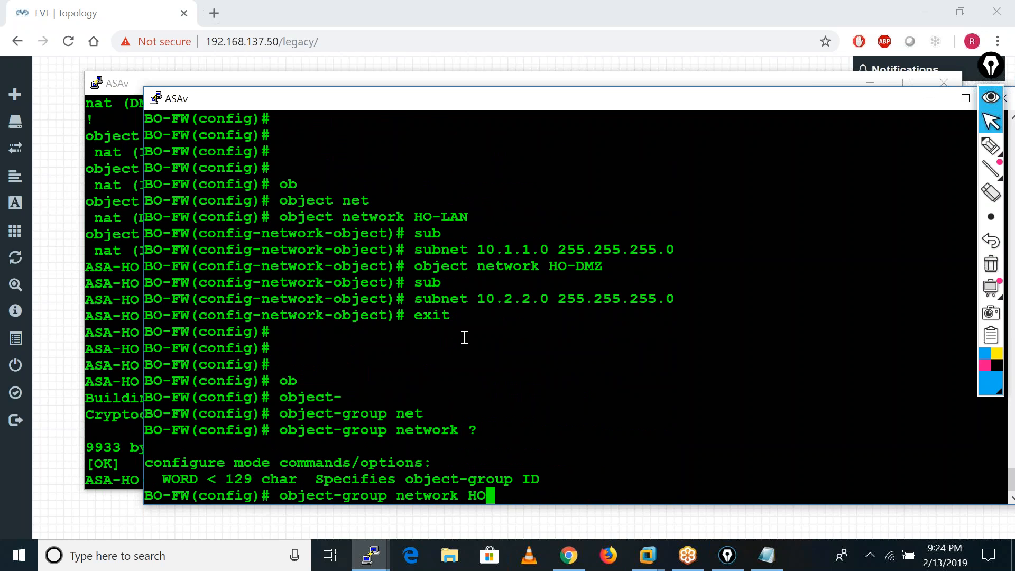
type("-")
key("BackSpace")
key("Return")
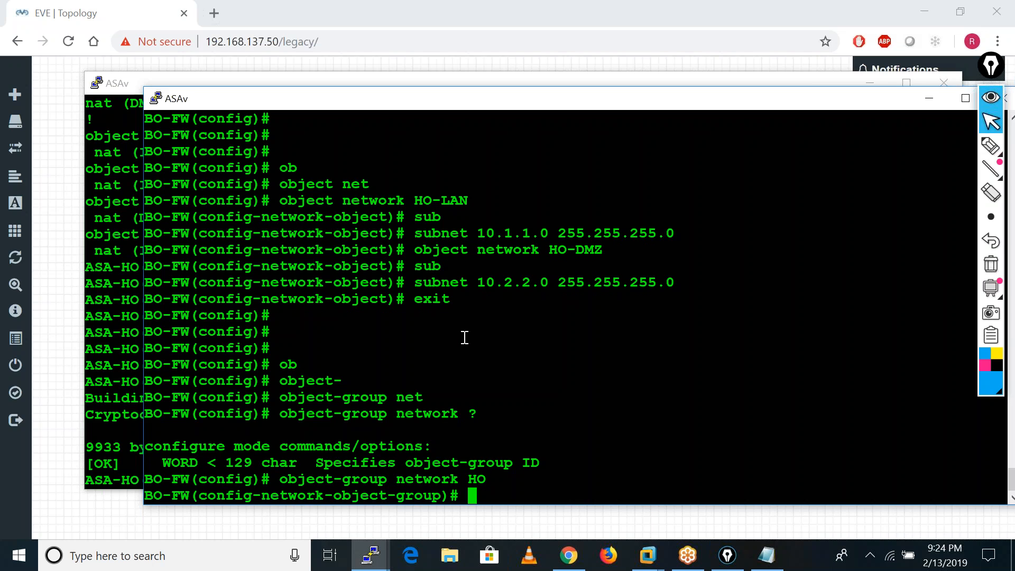
Try to add HO-LAN to the HO object group with the command object network HO-LAN.
type("ob")
key("Tab")
type("net")
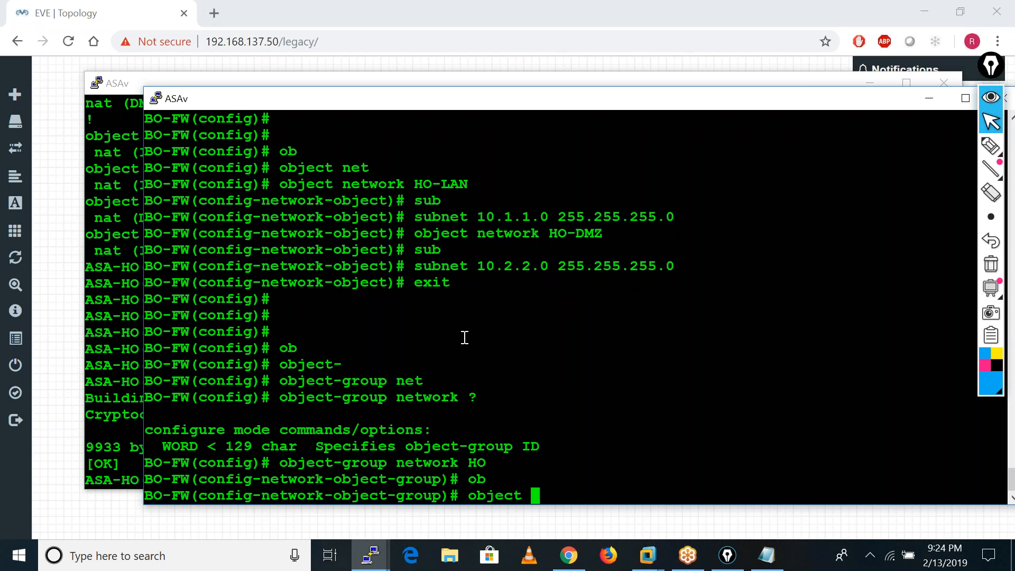
key("Tab")
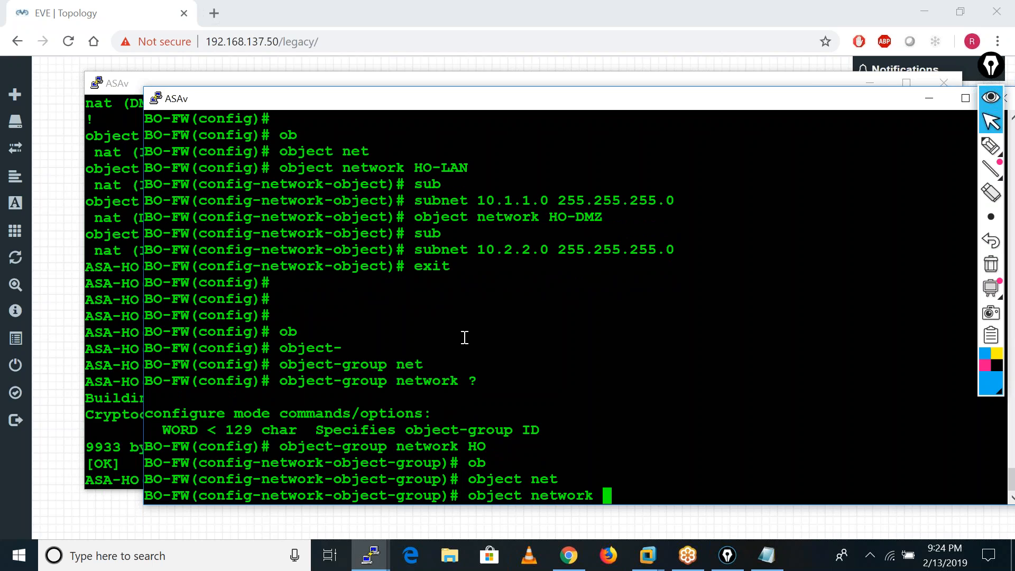
type("HO-LAN")
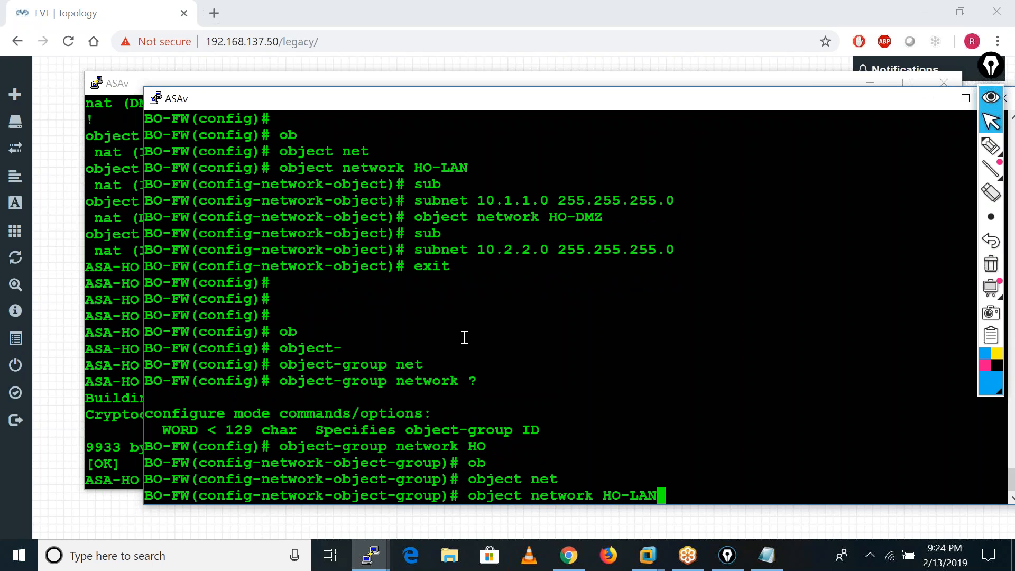
key("Return")
Try to add HO-DMZ to the HO group with object network HO-DMZ, and exit to global configuration mode.
key("Up")
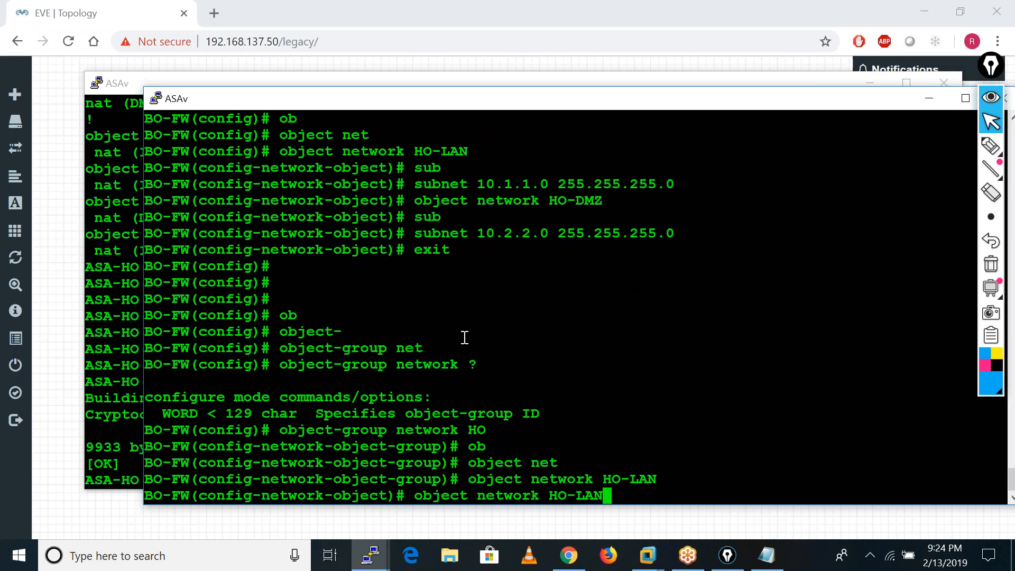
key("BackSpace")
key("BackSpace")
key("BackSpace")
type("DMZ")
key("Return")
type("exit")
key("Return")
key("Return")
key("Return")
key("Return")
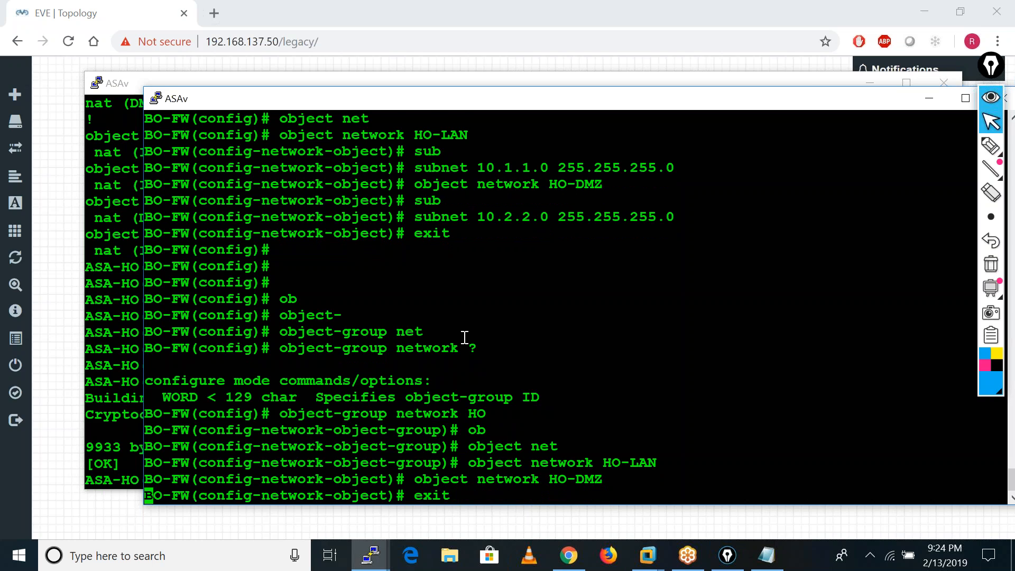
Display the network objects in the branch firewall's running configuration and check the LAN, HO-LAN and HO-DMZ entries.
type("sh run ob")
key("Tab")
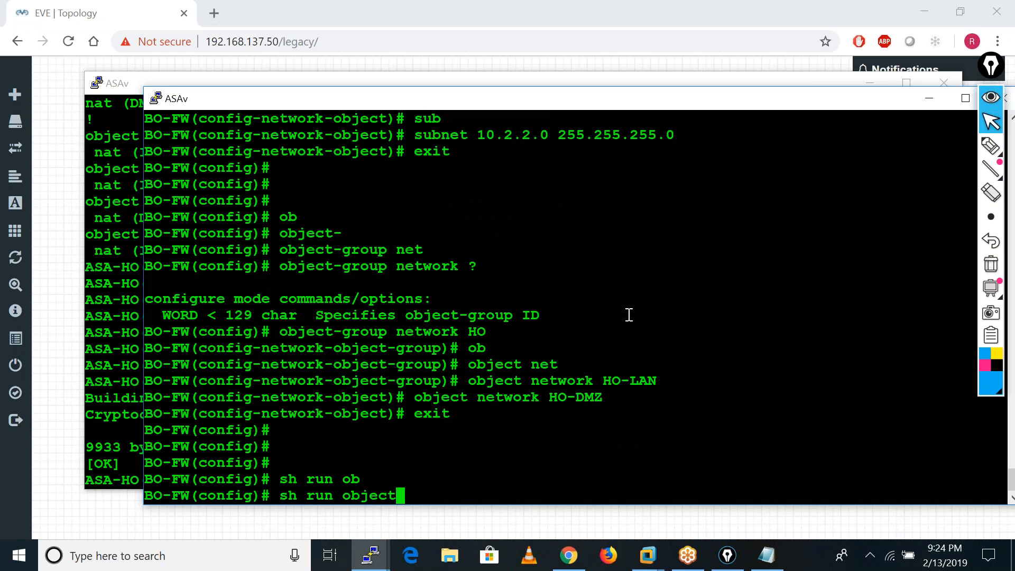
key("Return")
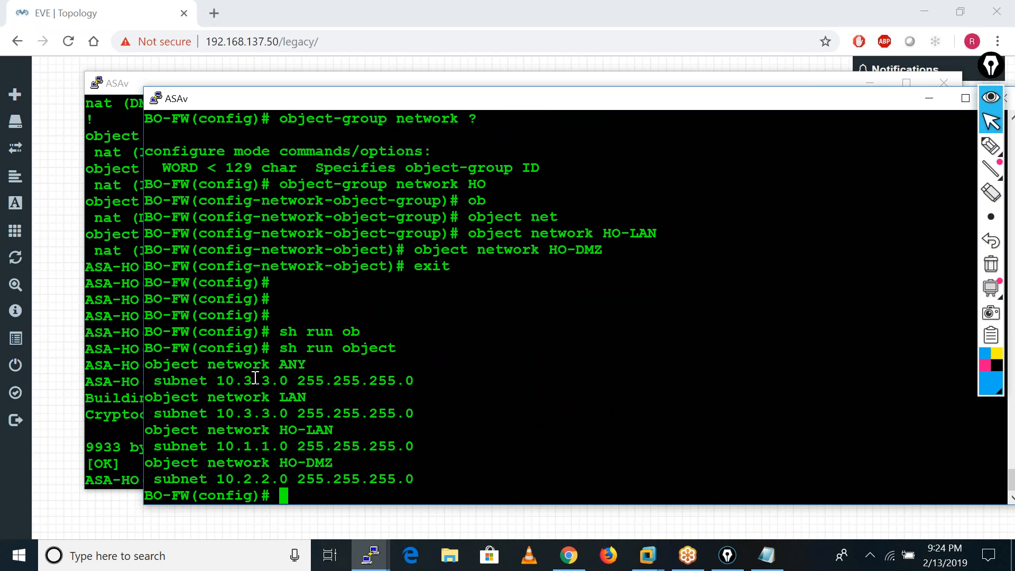
left_click_drag(148, 396, 402, 461)
left_click(530, 433)
Display the object groups in the branch firewall's running configuration and check the HO group's entry.
key("Up")
type("-g")
key("Tab")
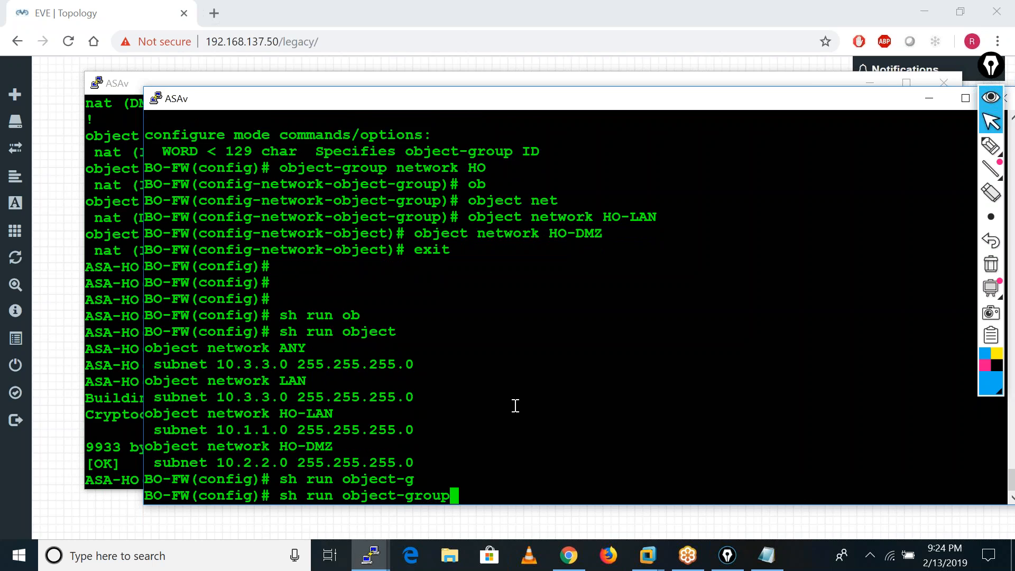
key("Return")
left_click_drag(146, 479, 535, 440)
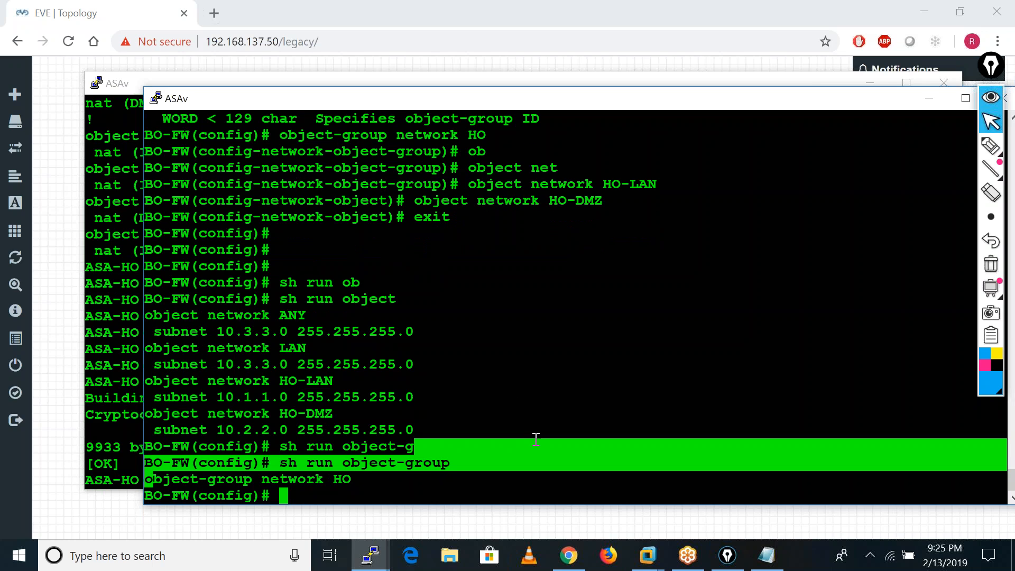
left_click(465, 474)
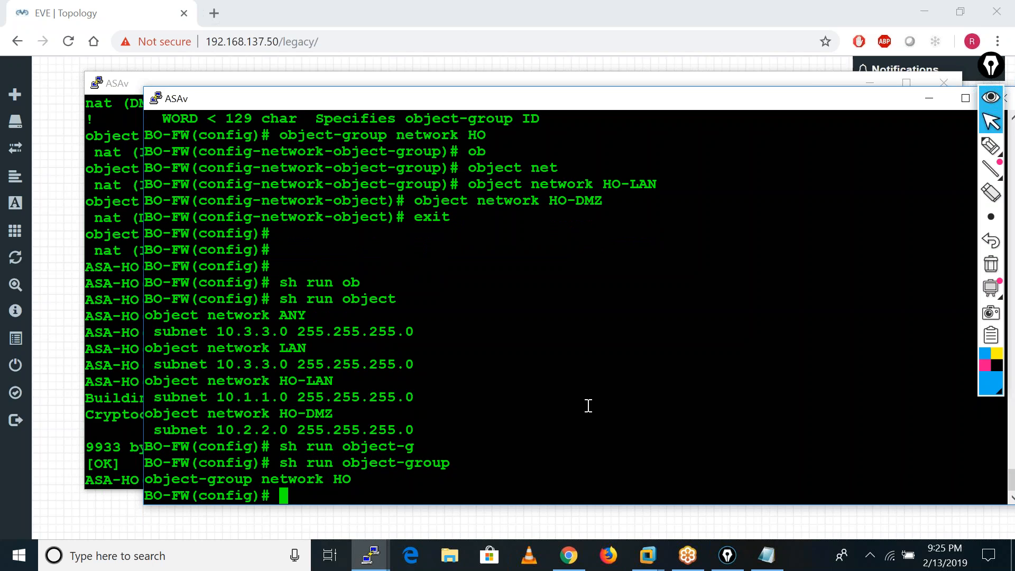
List the options of show object-group and display the group with id HO.
type("sho")
key("Tab")
type("ob")
key("Tab")
type("?")
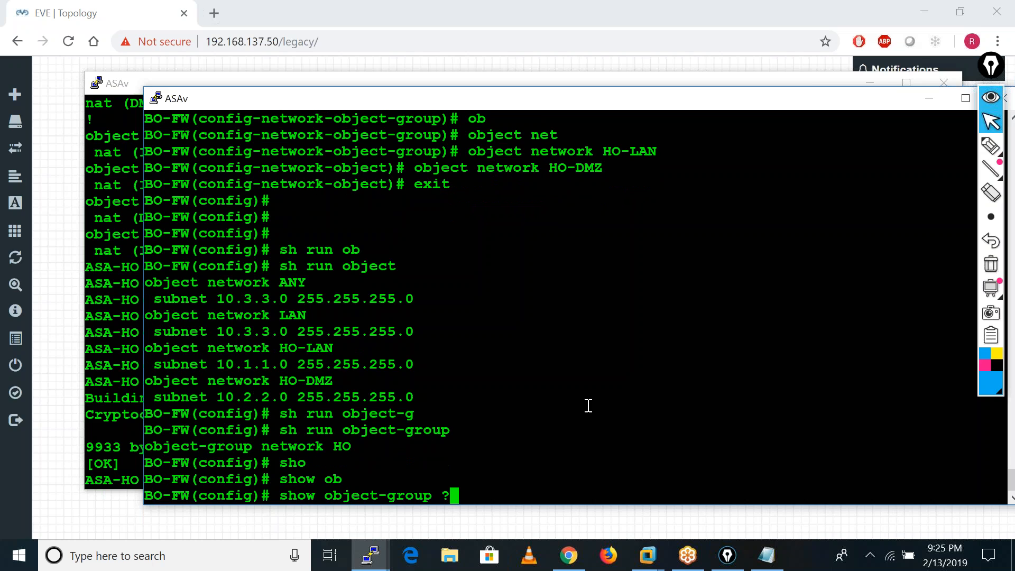
key("BackSpace")
type("i")
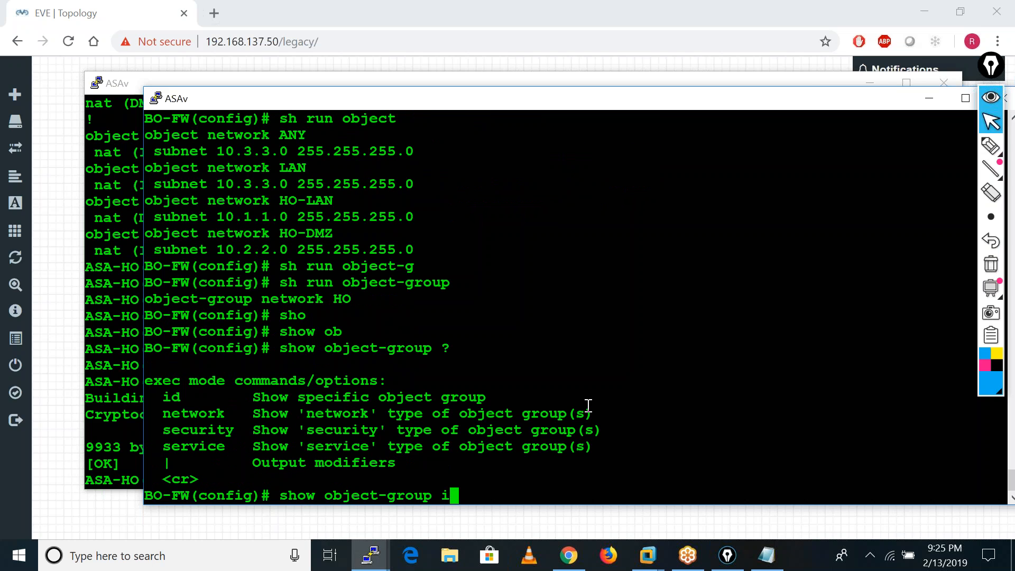
type("d ")
type("HO")
key("Return")
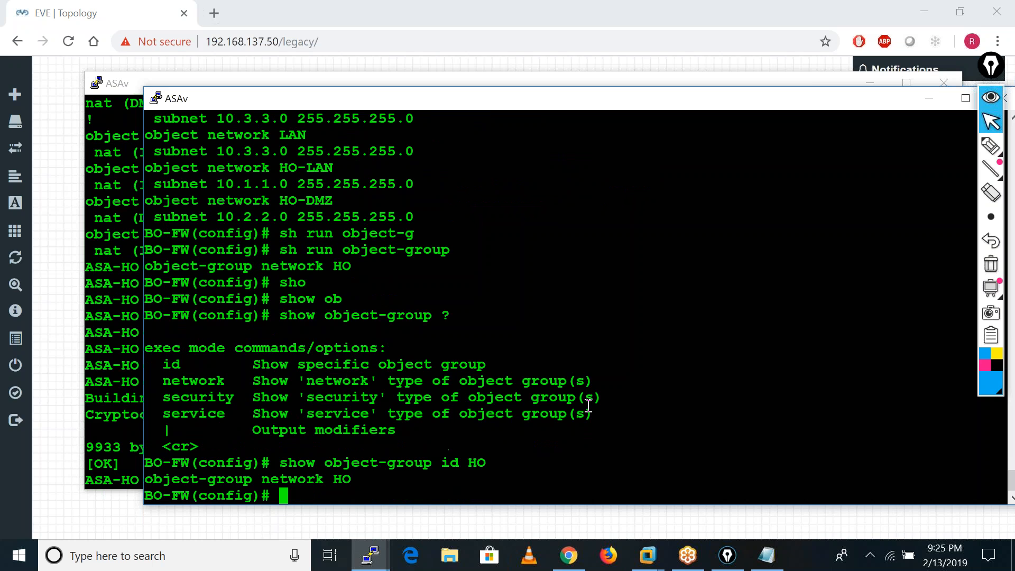
key("Return")
key("Return")
key("Return")
key("Return")
key("Return")
key("Return")
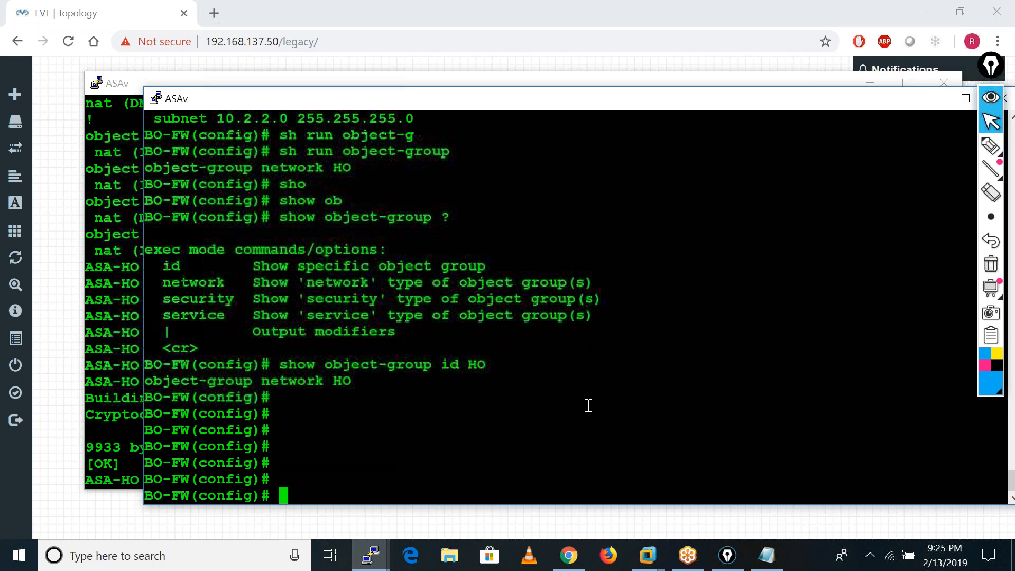
Review the earlier object listing and display the running configuration's object groups once more.
scroll(453, 427, "up", 4)
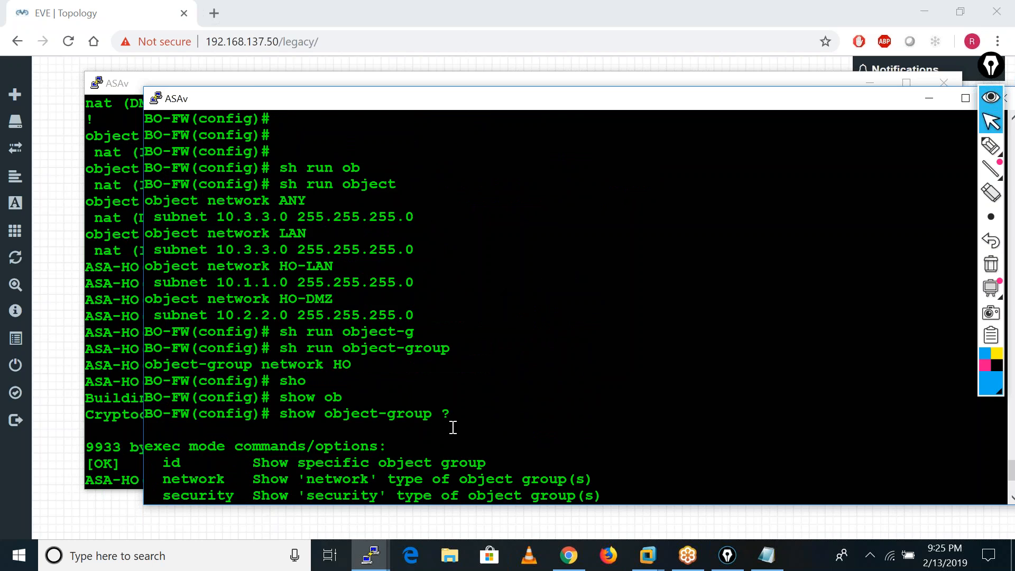
scroll(586, 370, "down", 4)
type("sh run ob")
key("Tab")
type("-g")
key("Tab")
key("Return")
key("Return")
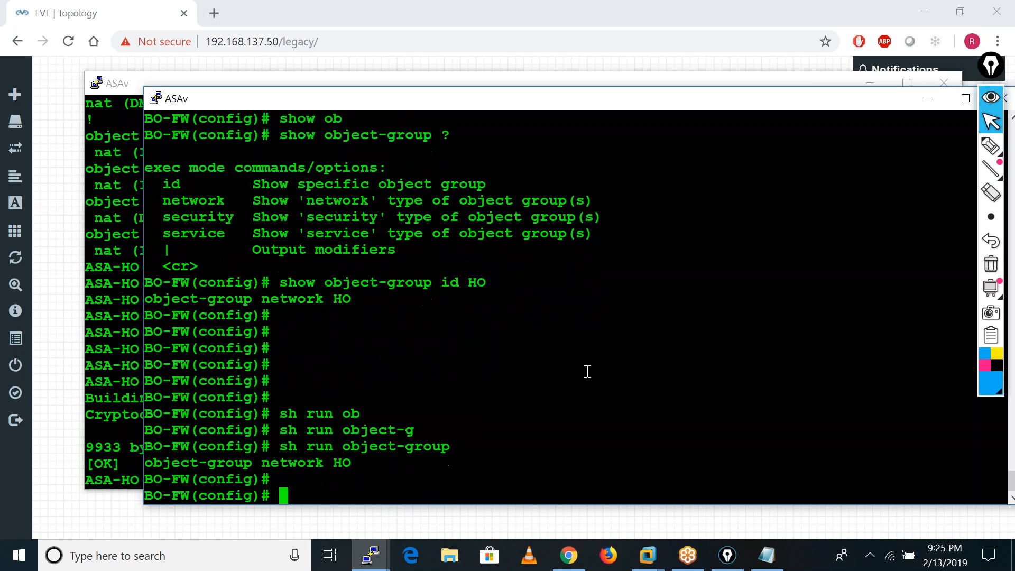
key("Return")
key("Return")
key("Return")
Reuse the HO object-group line at the prompt, cut it back to object-group and list the available group types.
left_click_drag(147, 418, 350, 423)
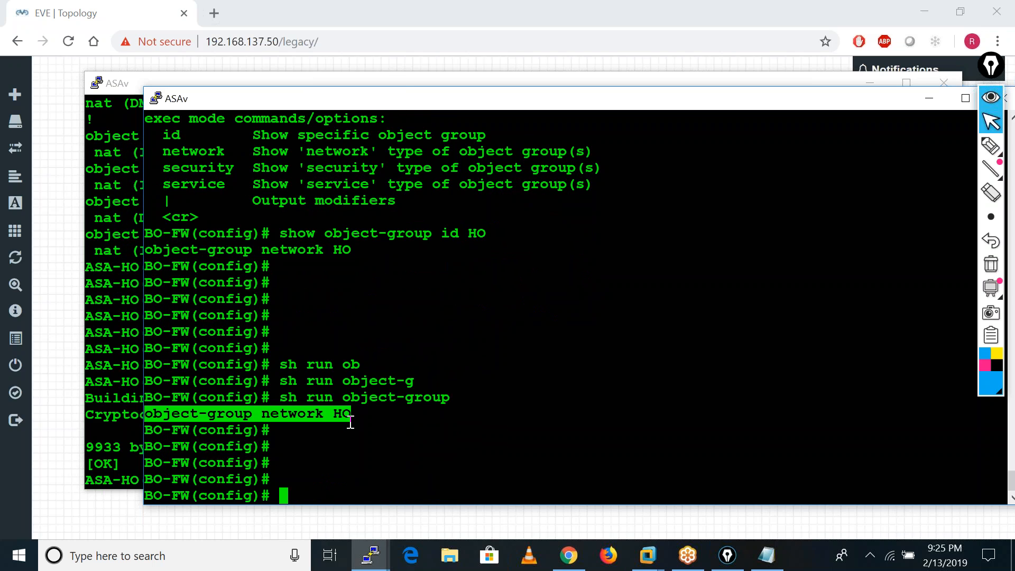
right_click(350, 423)
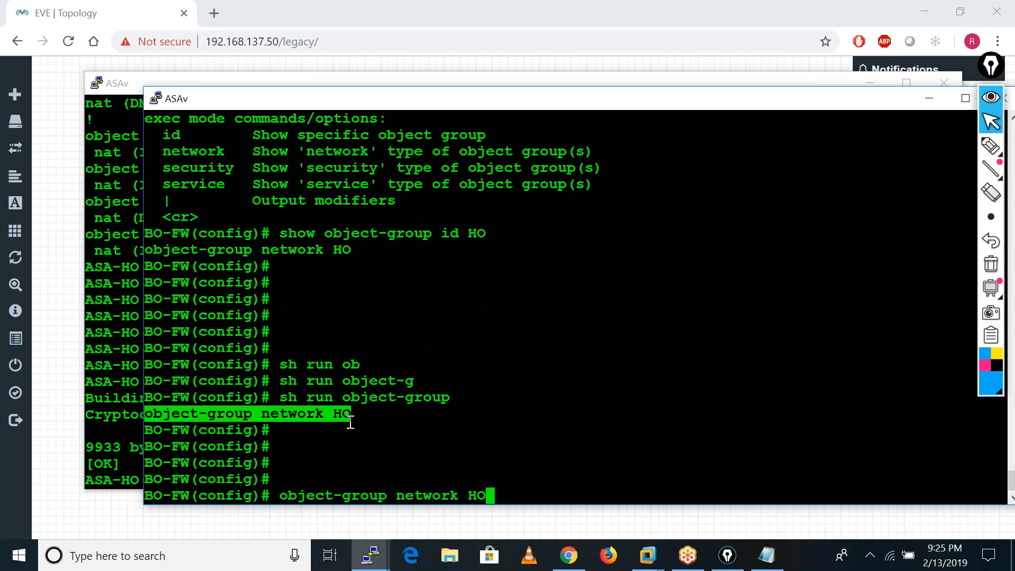
key("BackSpace")
key("BackSpace")
key("BackSpace")
key("BackSpace")
key("BackSpace")
key("BackSpace")
key("BackSpace")
key("BackSpace")
key("BackSpace")
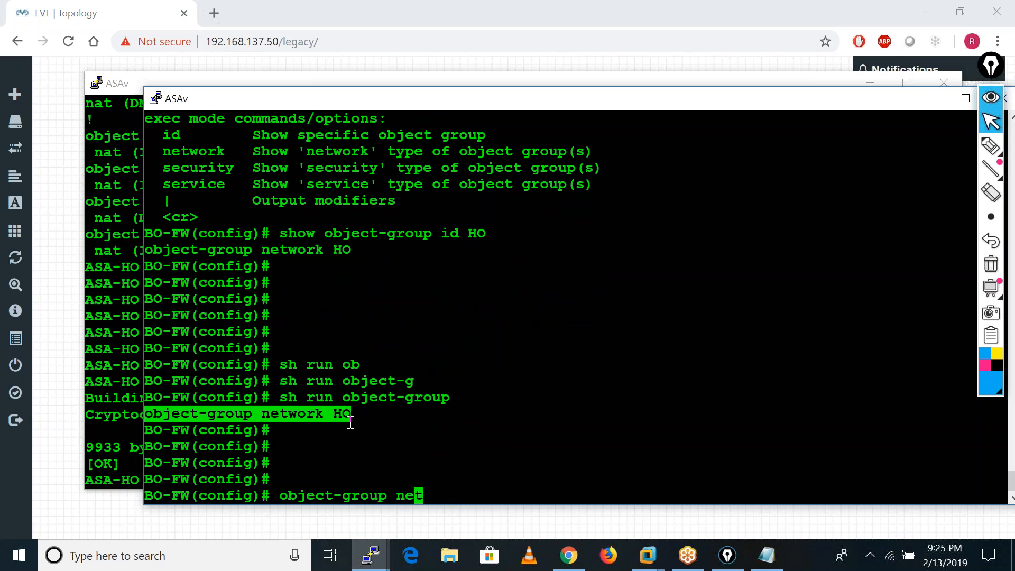
key("BackSpace")
type("?")
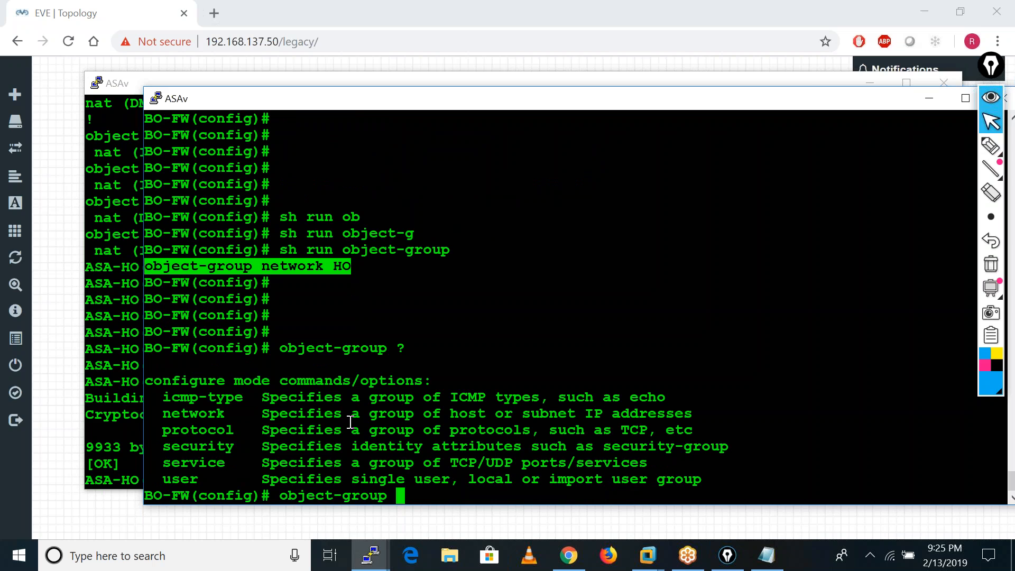
type("net")
Open the network object group HO for configuration on the branch firewall and list the commands available inside it.
key("Tab")
type("?")
type("HO")
key("Return")
type("?")
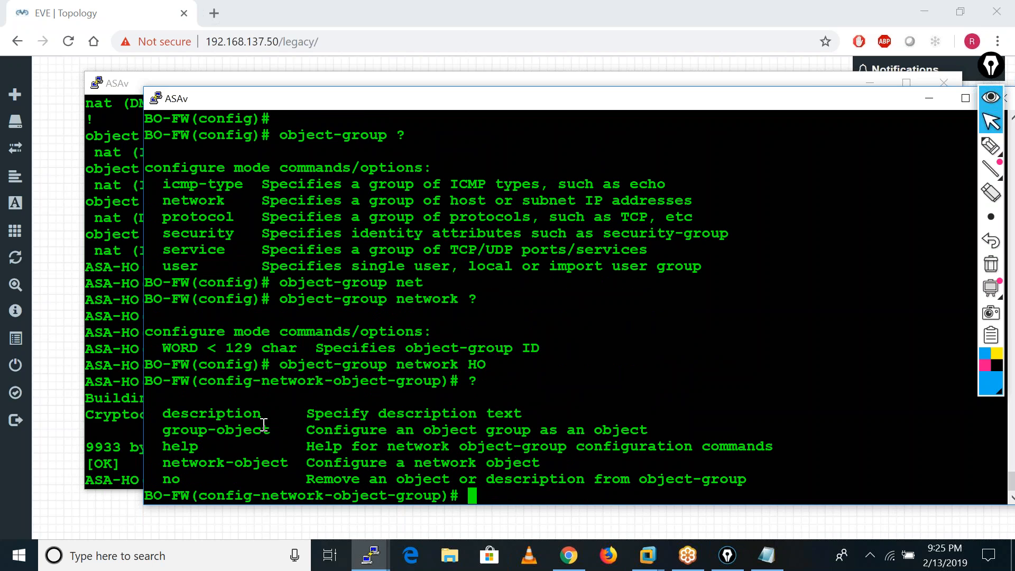
type("net")
Begin a network-object entry in group HO with the object keyword, listing the syntax options along the way.
key("Tab")
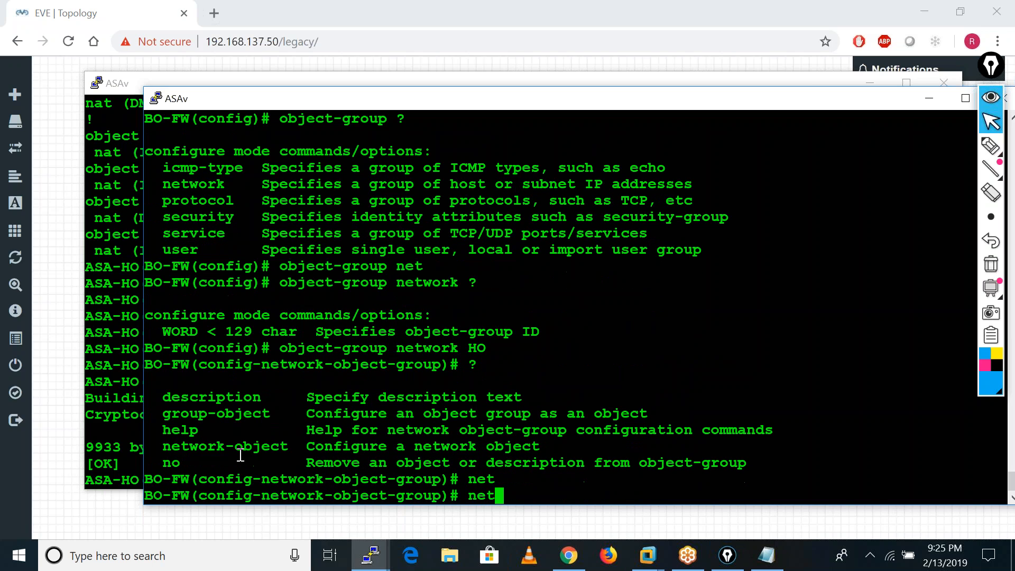
type("wo")
key("Tab")
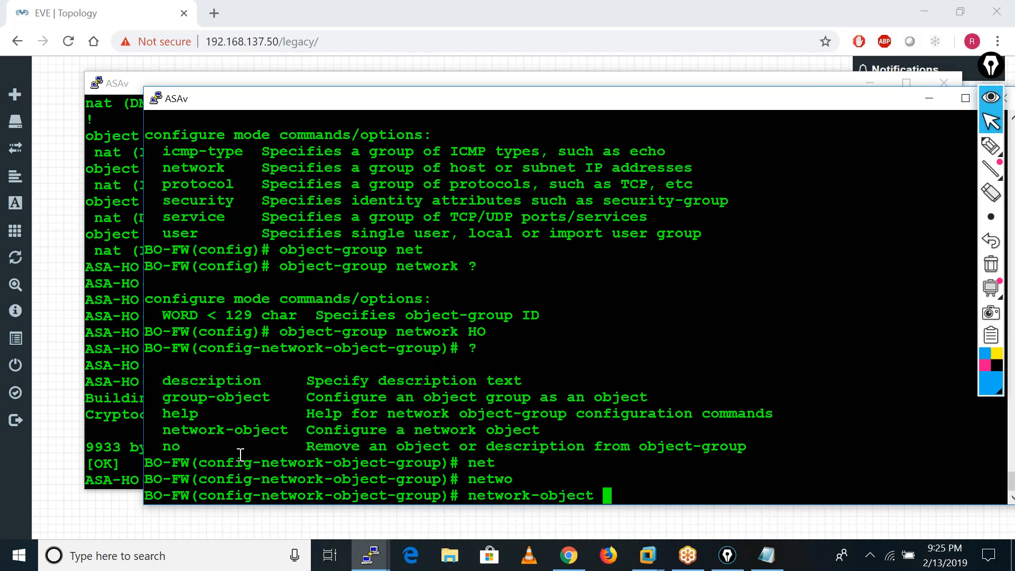
type("?")
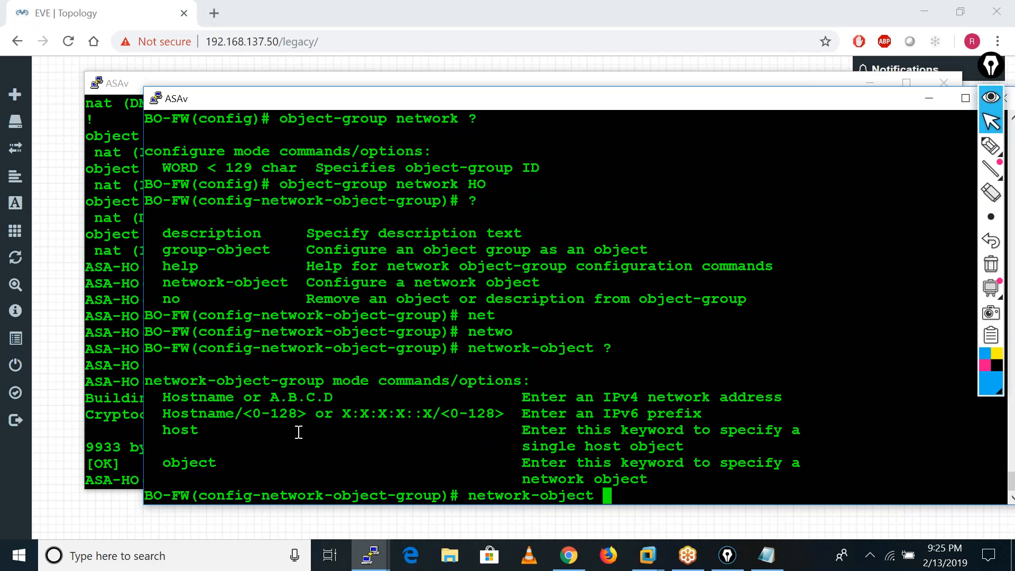
type("ob")
key("Tab")
type("?")
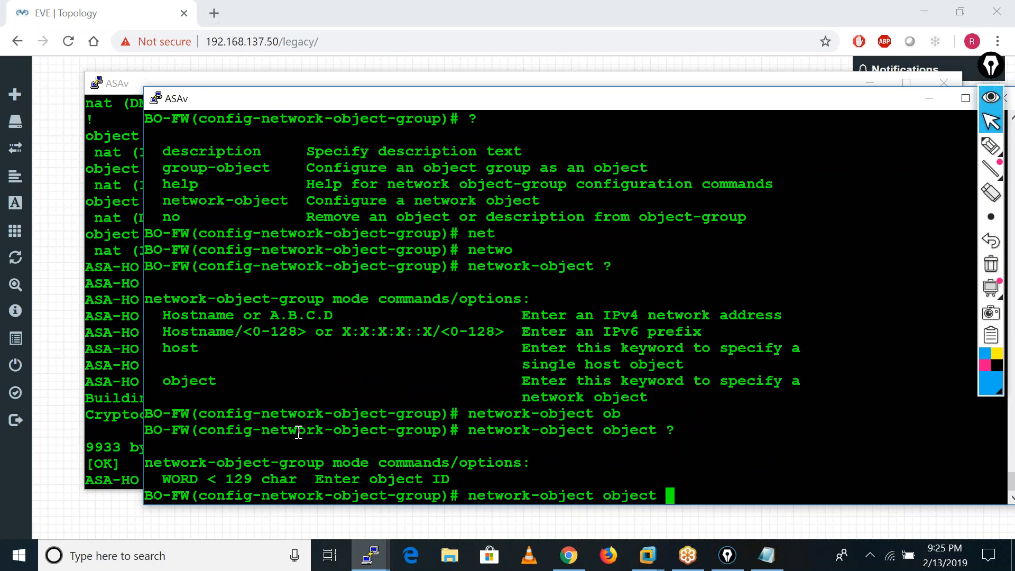
type("HO-LAN")
Add the objects HO-LAN and HO-DMZ to network group HO and exit the group configuration.
key("Return")
key("Up")
key("BackSpace")
key("BackSpace")
key("BackSpace")
type("DMZ")
key("Return")
type("exit")
key("Return")
key("Return")
key("Return")
key("Return")
key("Return")
key("Return")
key("Return")
Display the running configuration's object groups to check the members of group HO.
type("sh run ob")
key("Tab")
type("-")
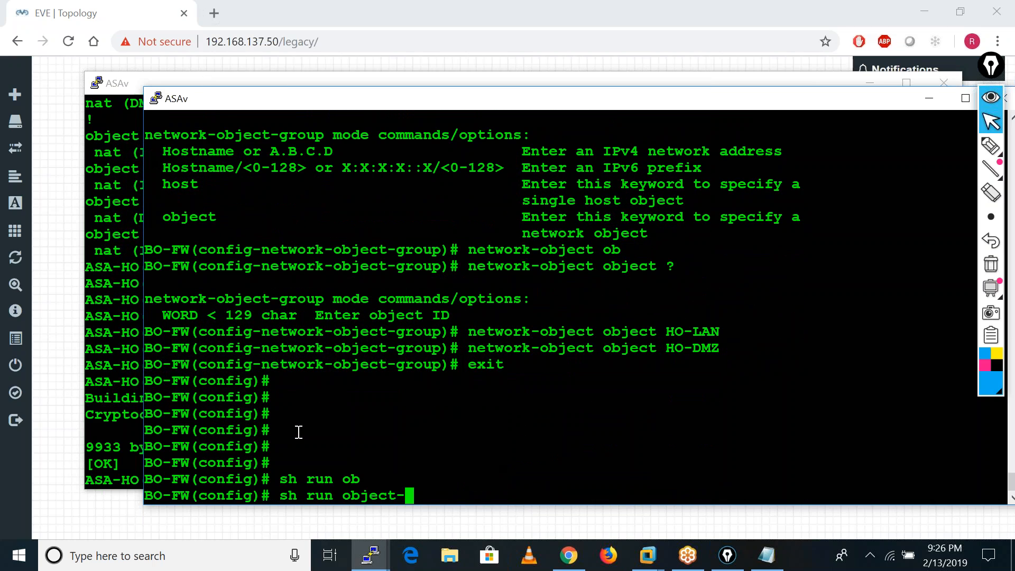
type("g")
key("Tab")
key("Return")
key("Return")
key("Return")
key("Return")
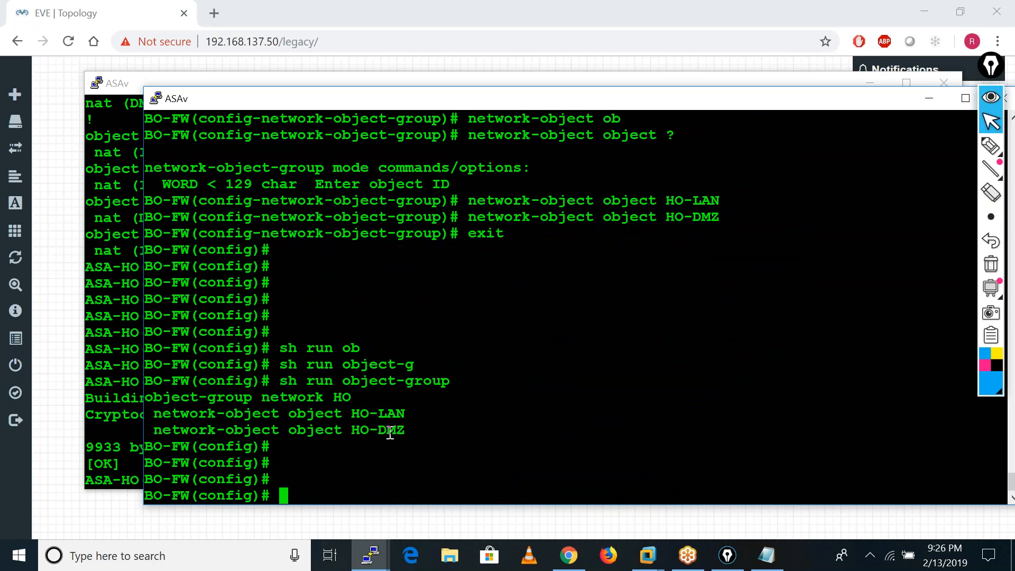
Begin a NAT exemption rule for (inside,outside) traffic with a static source translation.
type("nat ")
type("(")
type("i")
key("Tab")
type(",o")
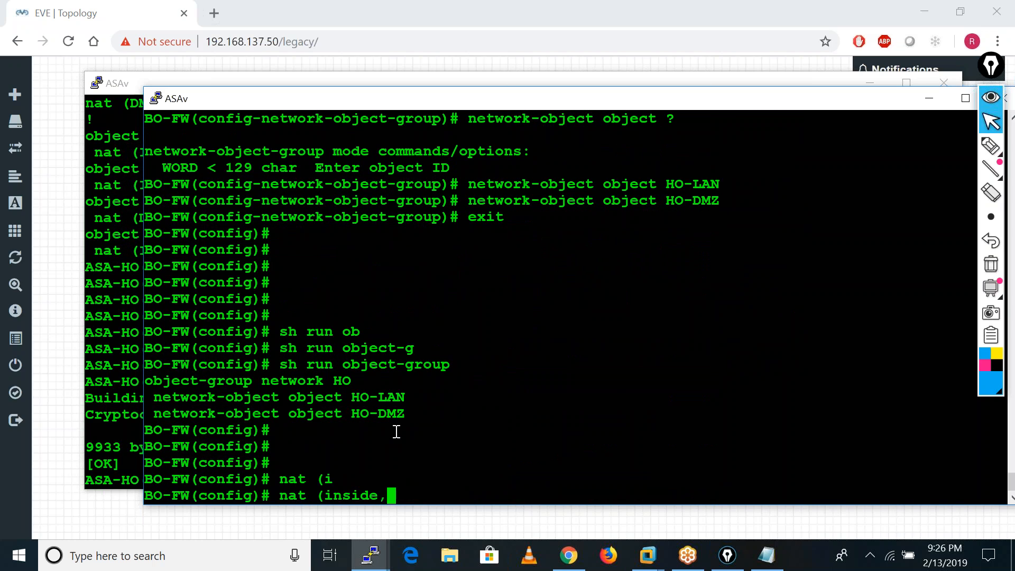
key("Tab")
type(") ")
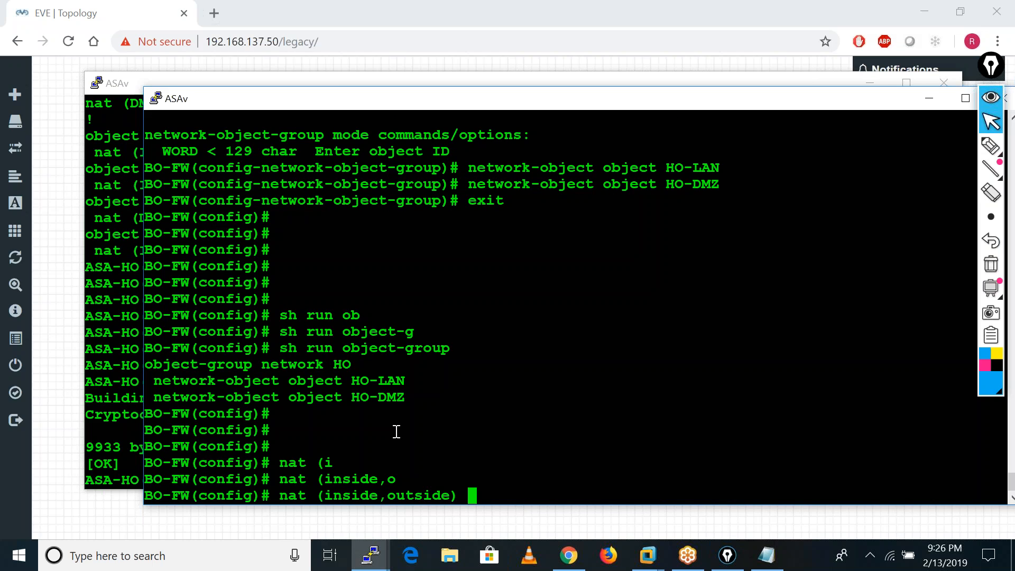
type("so")
key("Tab")
type("sta")
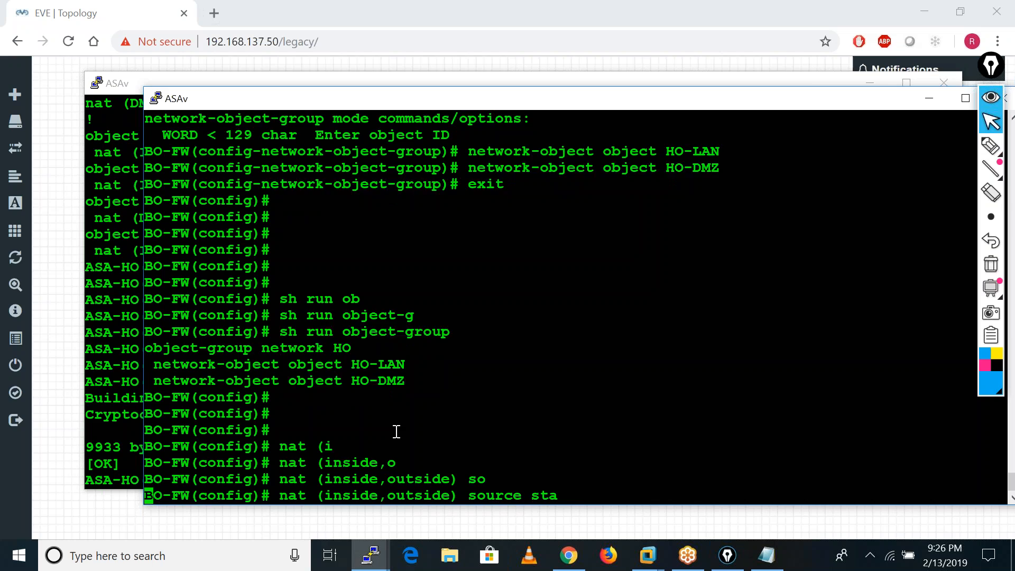
key("Tab")
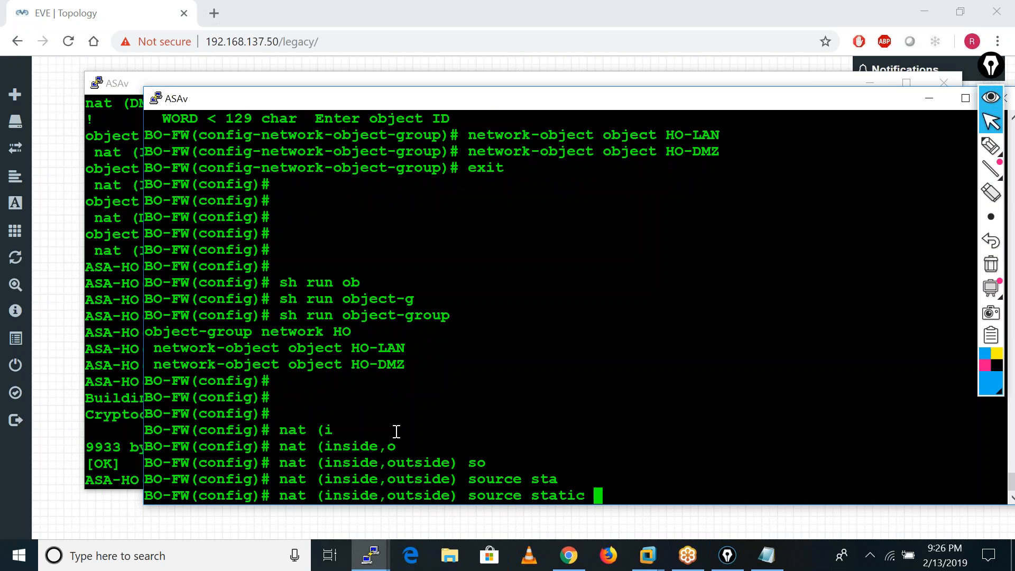
Try to complete the NAT rule with source BO-LAN BO-LAN and destination static HO HO.
type("BO-LAN BO-")
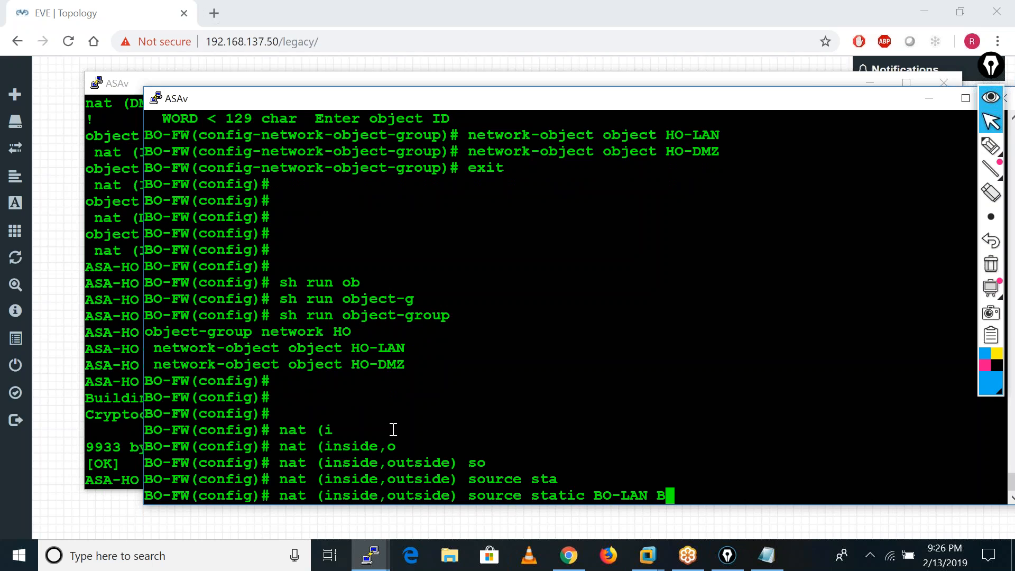
type("LAN dest")
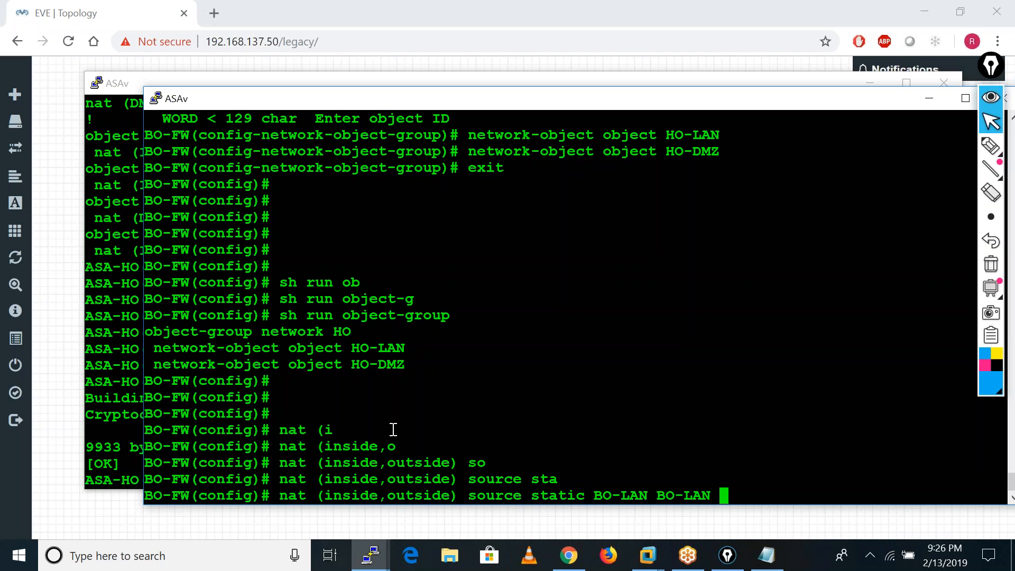
key("Tab")
type("sta")
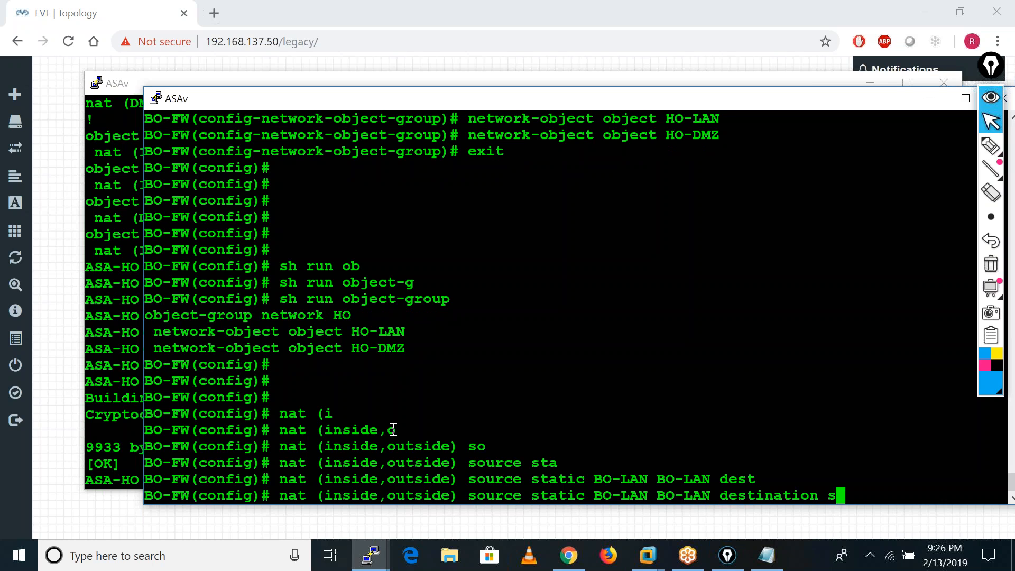
key("Tab")
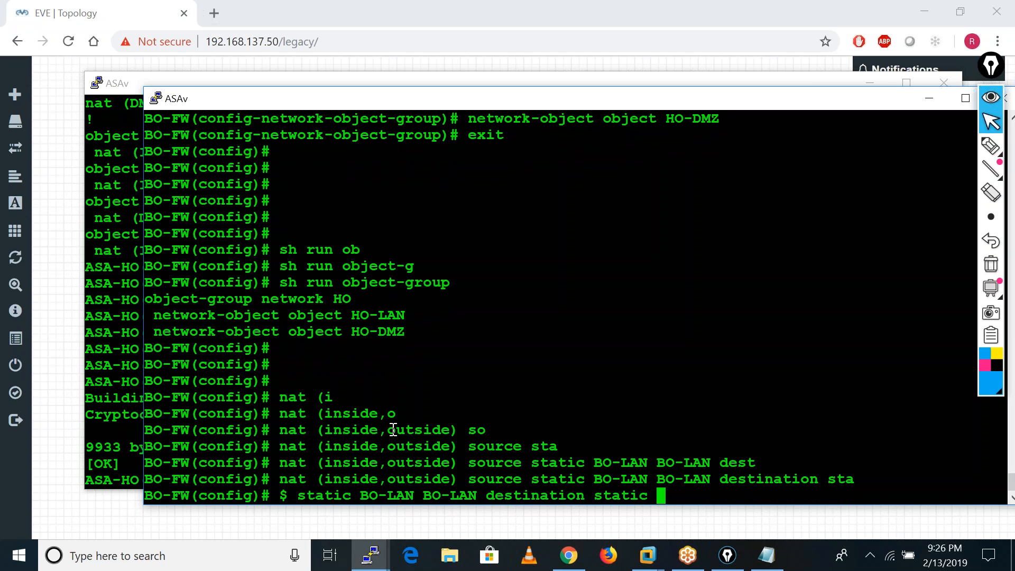
type("HO HO")
key("Return")
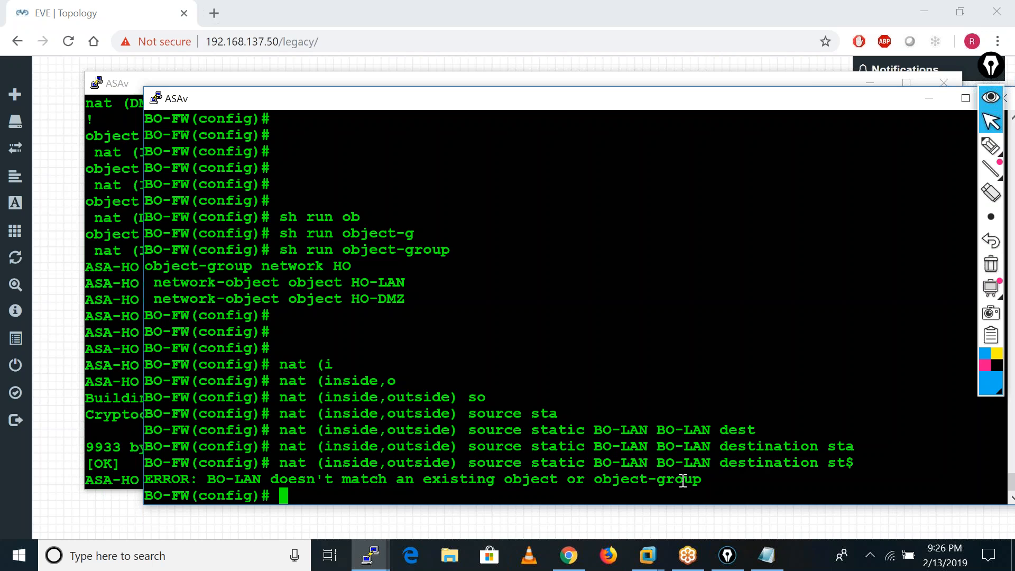
Display the network objects in the branch firewall's running configuration to find the local LAN object's name.
scroll(611, 402, "up", 10)
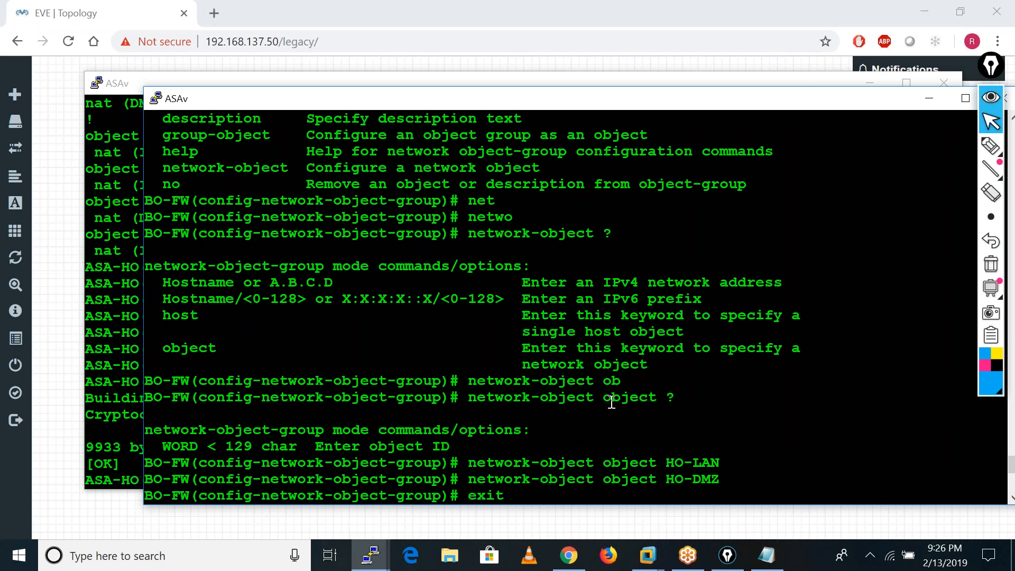
scroll(611, 402, "down", 10)
type("sh run ob")
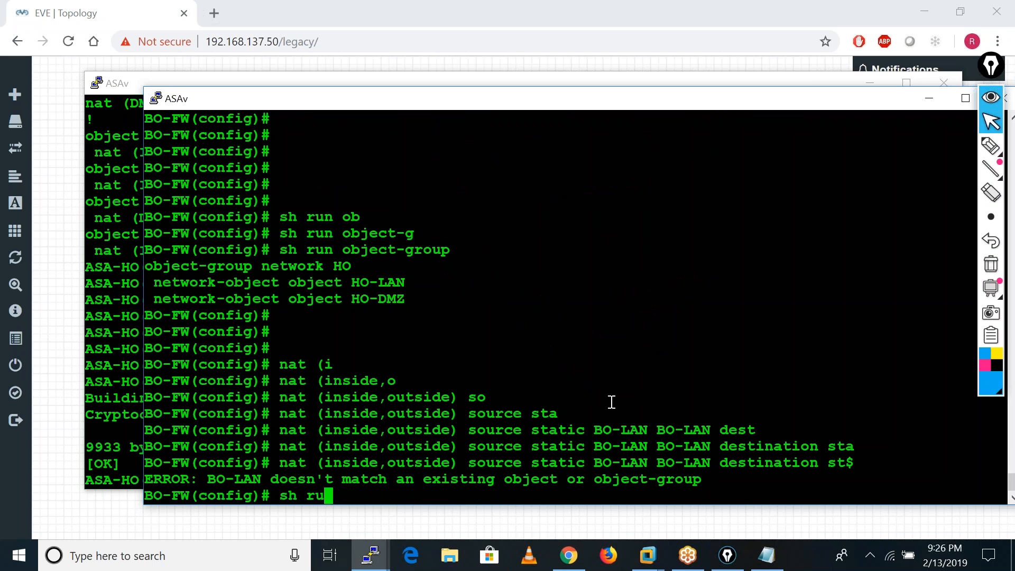
key("ctrl+a")
key("Tab")
key("Return")
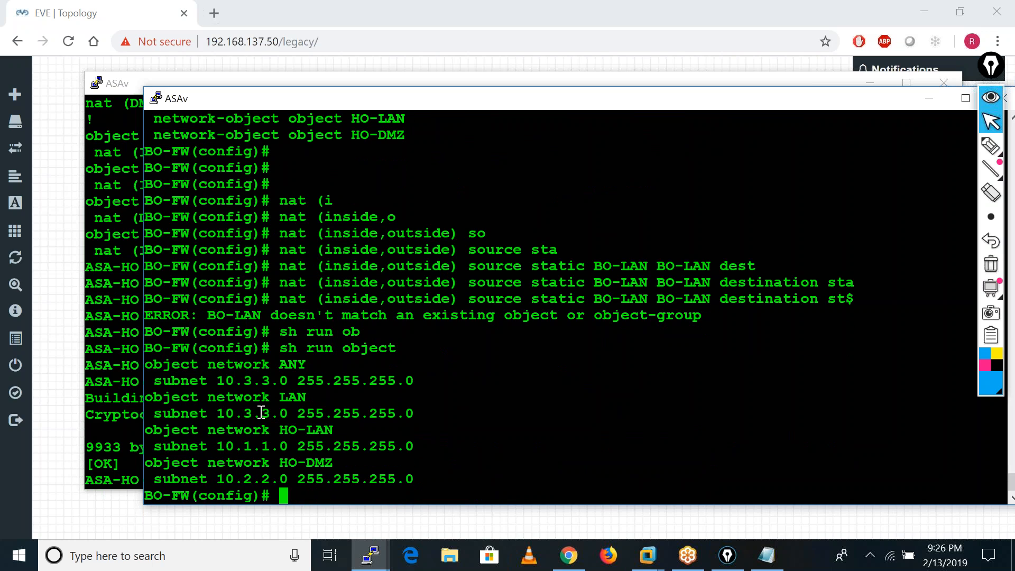
Recall the failed NAT exemption rule and change its mapped source object to LAN.
key("Up")
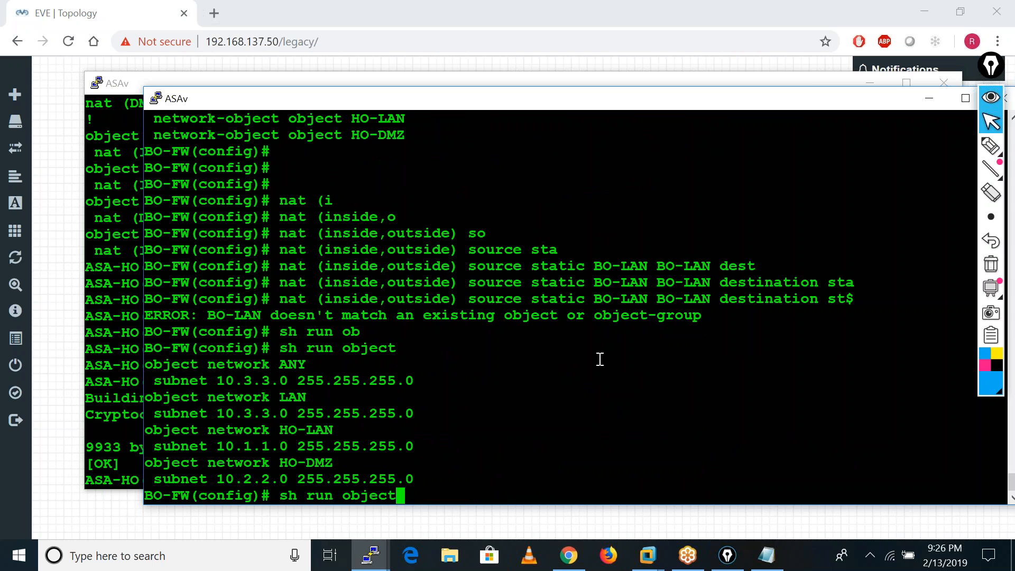
key("Up")
key("Left")
key("Left")
key("Left")
key("Left")
key("Left")
key("Left")
key("Left")
key("Left")
key("Left")
key("Left")
key("Left")
key("Left")
key("Left")
key("Left")
key("Left")
key("Left")
key("Left")
key("Left")
key("Left")
key("Left")
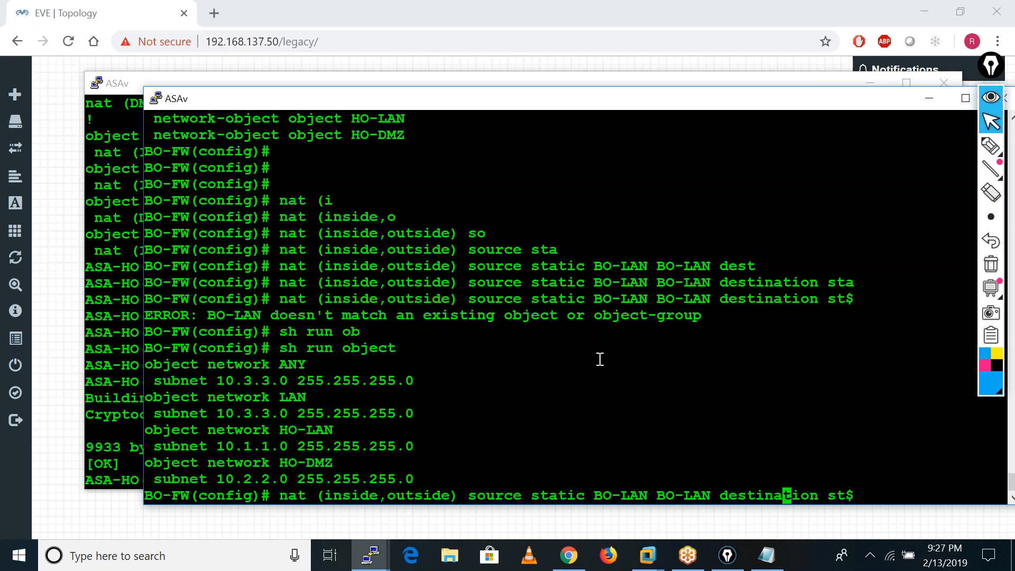
key("Left")
key("Left")
key("BackSpace")
key("BackSpace")
key("BackSpace")
Change the rule's real source object to LAN and apply the static NAT exemption with destination static HO HO.
key("Left")
key("Left")
key("Left")
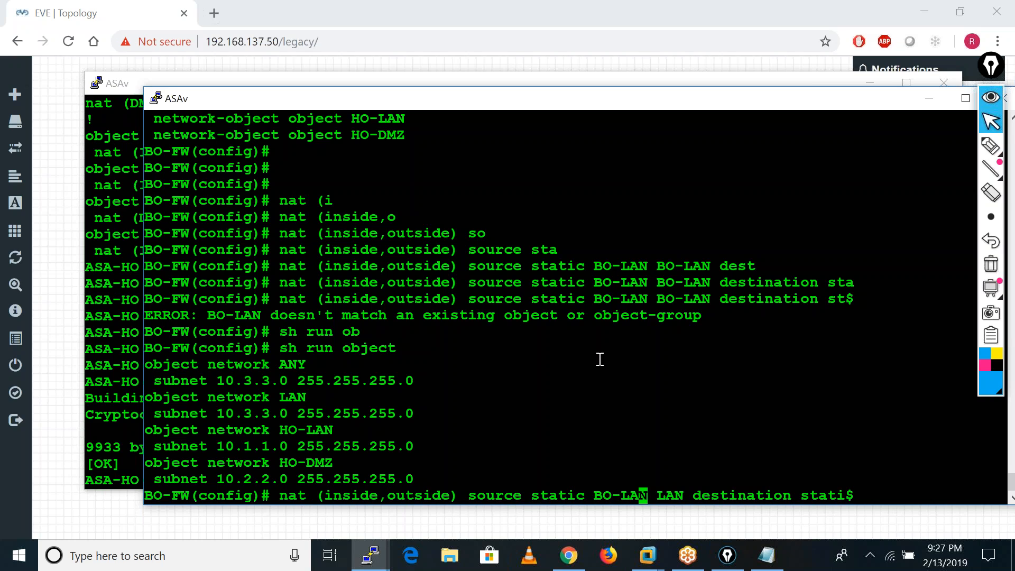
key("Left")
key("Left")
key("BackSpace")
key("BackSpace")
key("Delete")
key("Right")
key("Return")
key("Return")
key("Return")
key("Return")
key("Return")
key("Return")
key("Return")
key("Return")
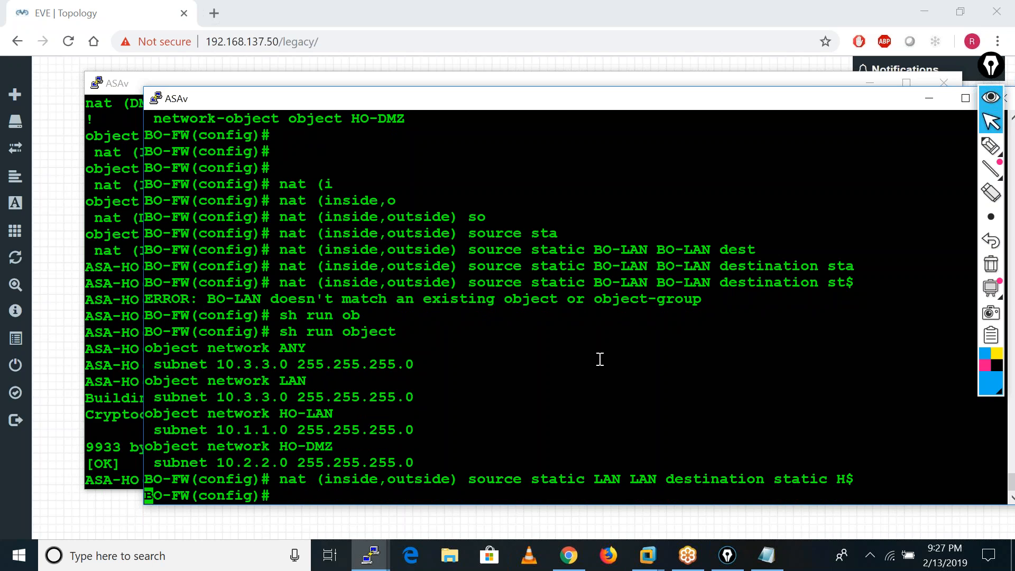
key("Return")
Display the NAT policies on the branch firewall and review the manual NAT rule.
type("sh nat")
key("Return")
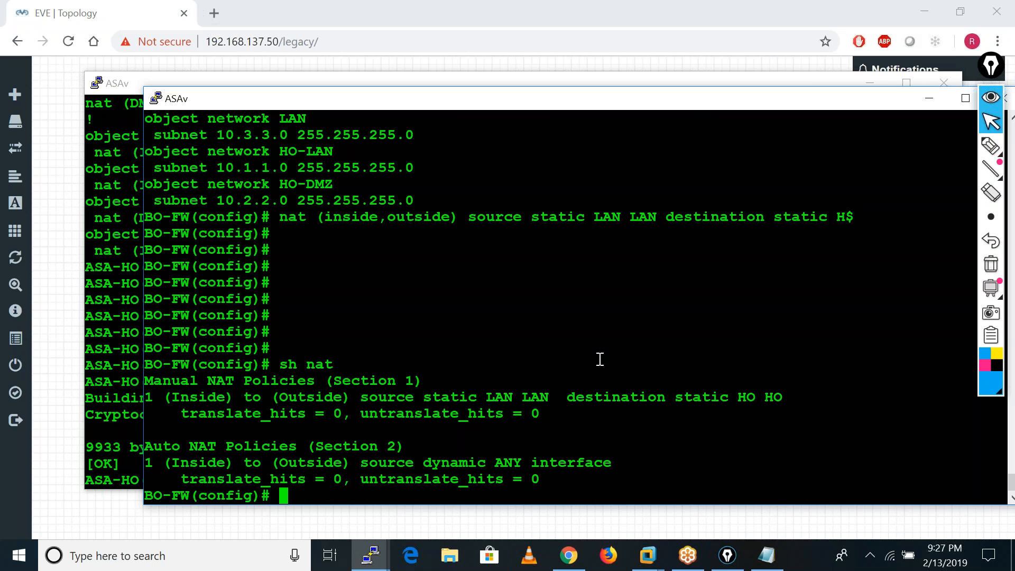
left_click_drag(172, 383, 609, 400)
left_click(561, 419)
key("Return")
key("Return")
key("Return")
key("Return")
key("Return")
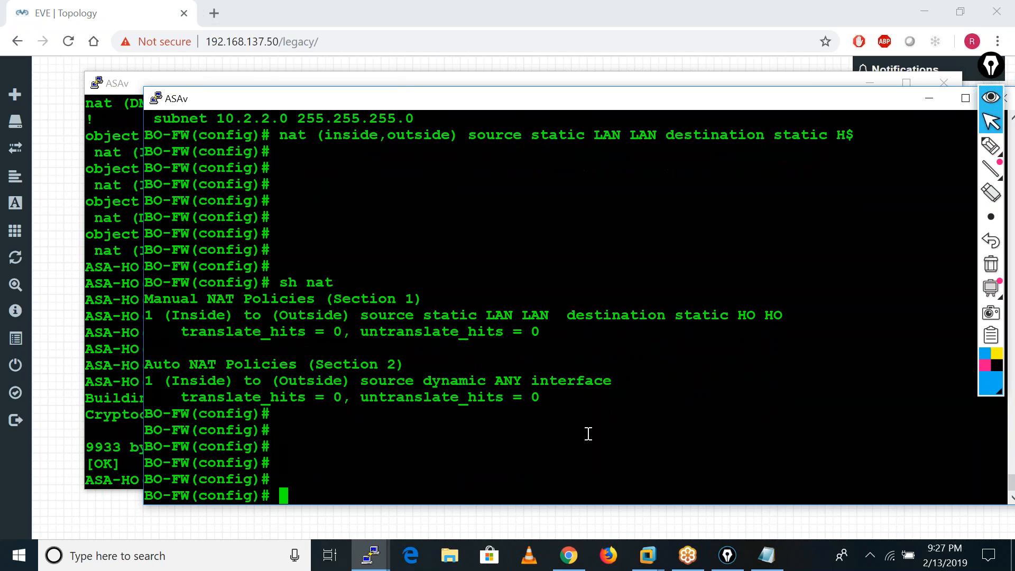
Minimize both firewall consoles and open the 3725 branch router's console from the topology.
left_click(934, 97)
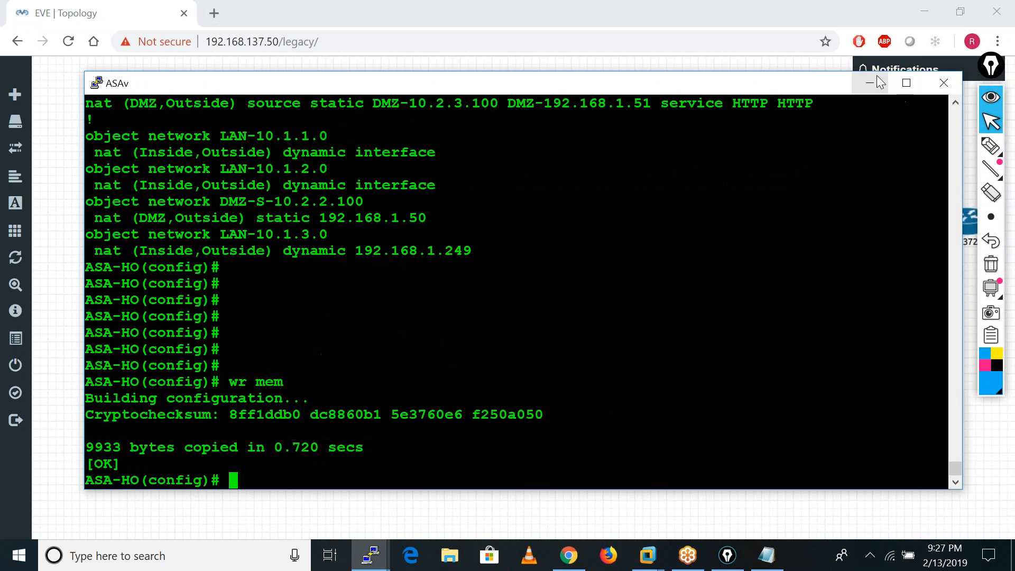
left_click(876, 78)
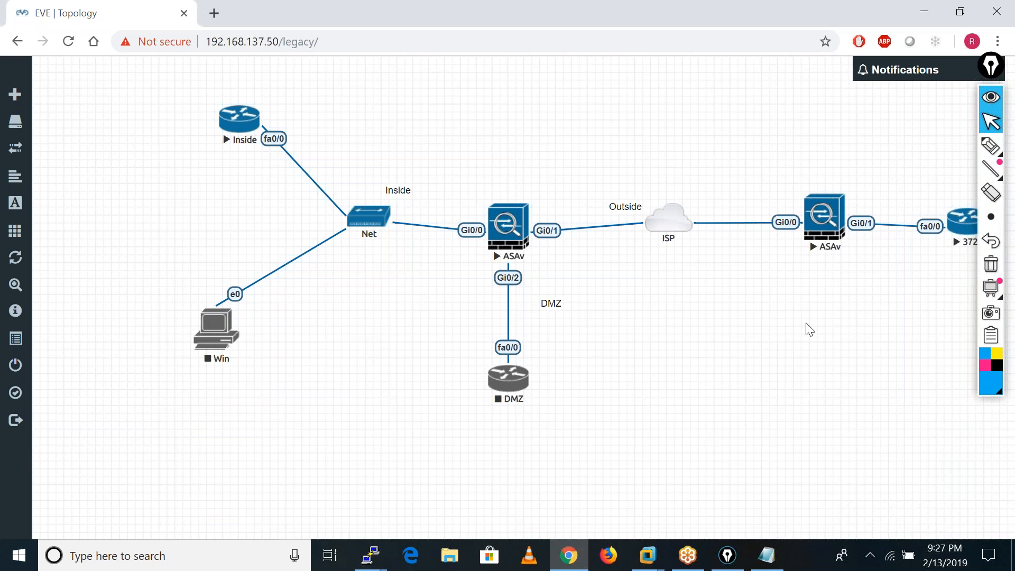
left_click(967, 229)
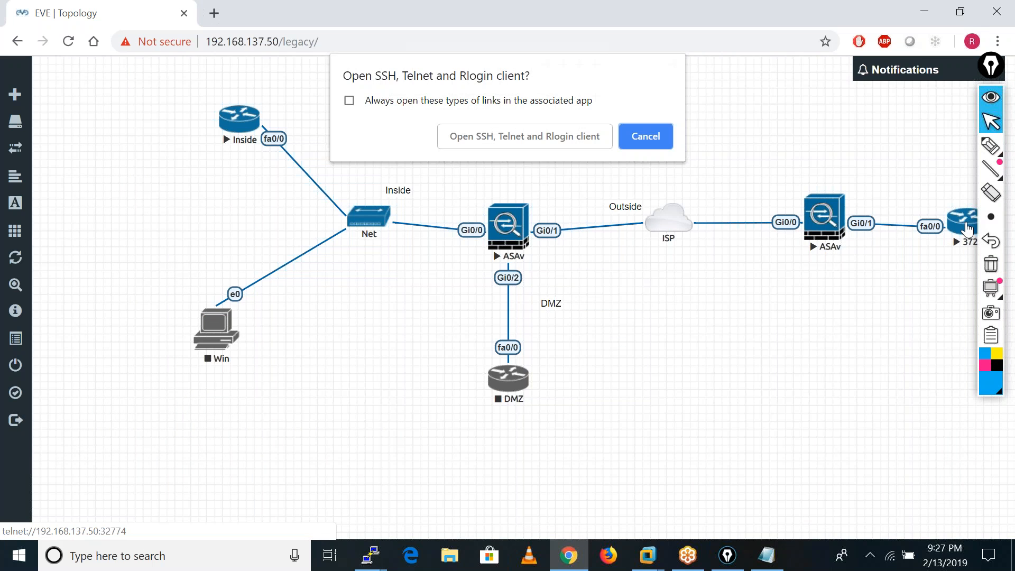
left_click(528, 138)
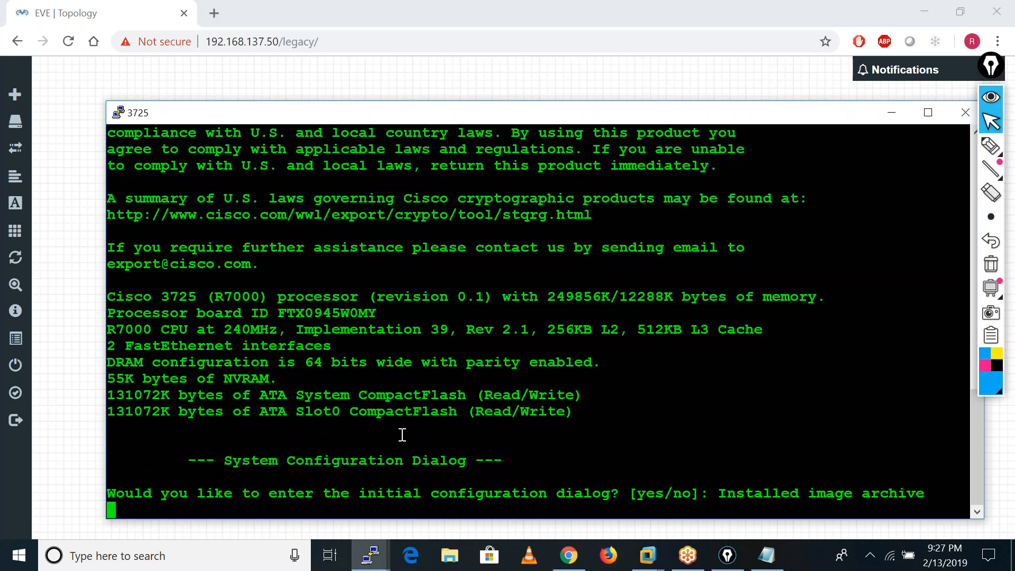
Decline the router's initial configuration dialog and bring up the command prompt.
key("Return")
type("no")
key("Return")
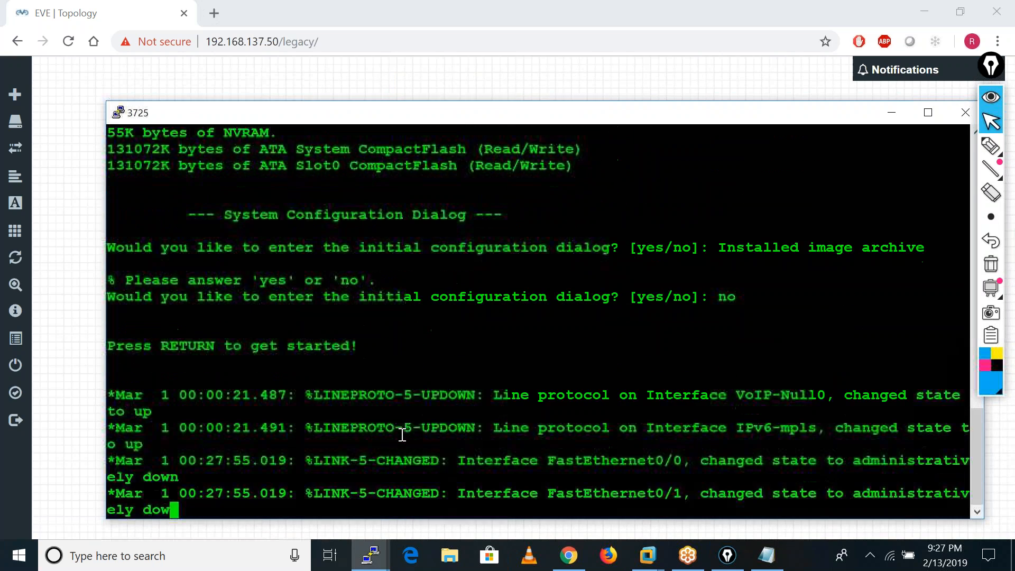
key("Return")
key("Return")
key("Return")
key("Return")
key("Return")
key("Return")
key("Return")
key("Return")
Enter privileged mode on the branch router and open global configuration mode.
type("ena")
key("Tab")
key("Return")
key("Return")
key("Return")
key("Return")
key("Return")
type("conf t")
key("Return")
key("Return")
key("Return")
Set the branch router's hostname to BO-LAN.
type("ho")
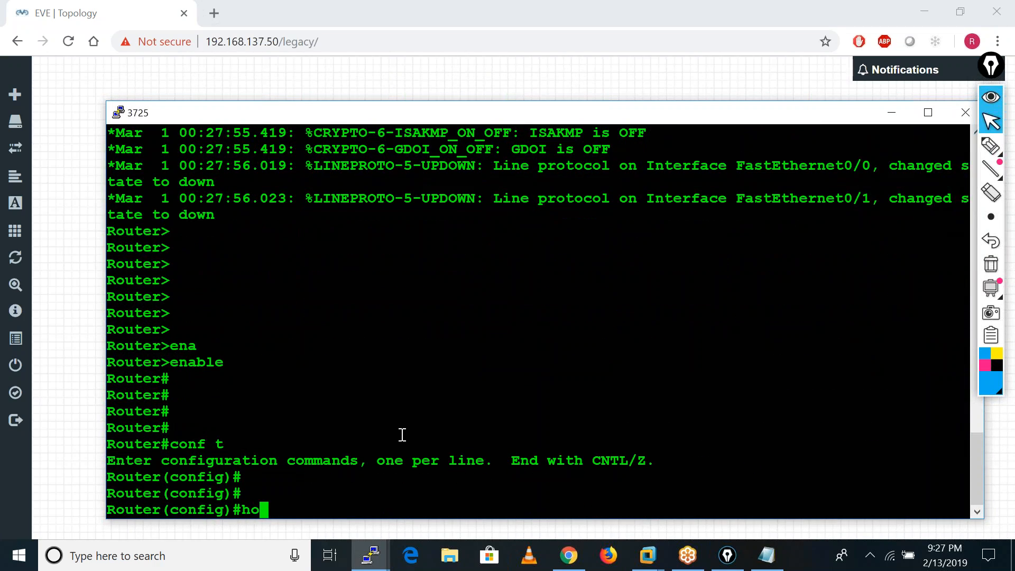
key("Tab")
type("BO")
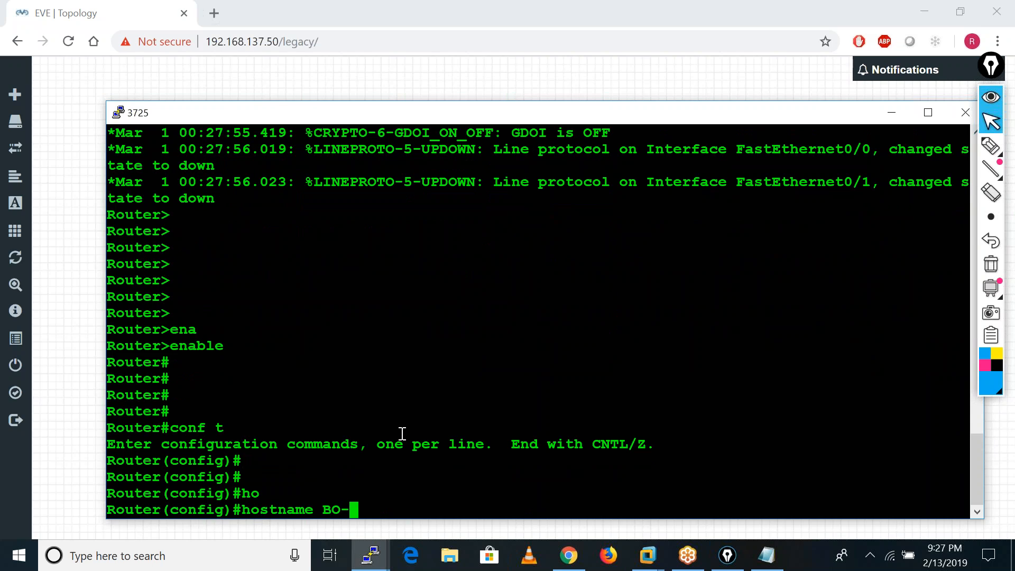
type("LAN")
key("Return")
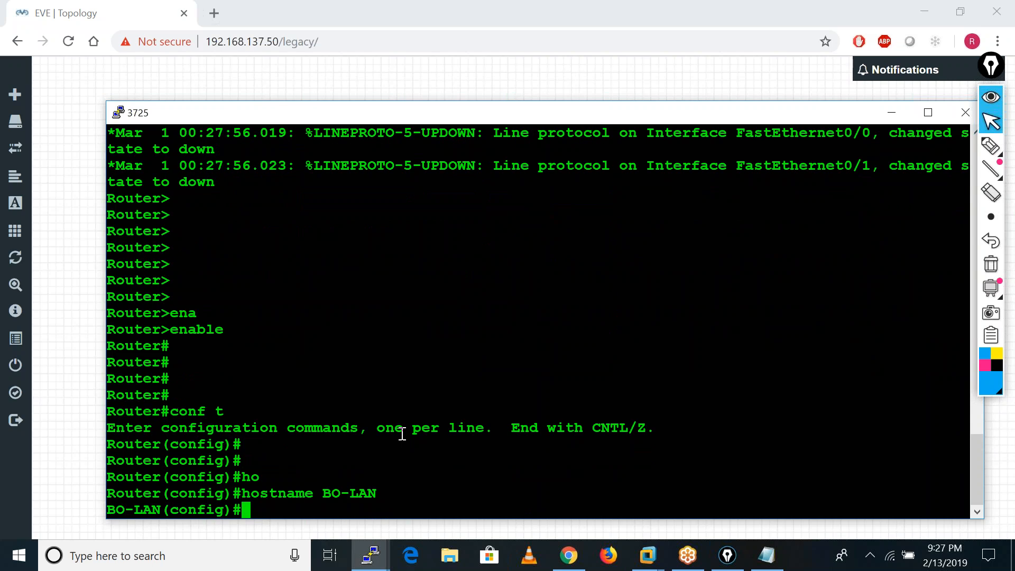
key("Return")
key("Return")
Enter configuration of interface f0/0 and enable it with no shutdown.
type("int f0/0")
key("Return")
type("no sh")
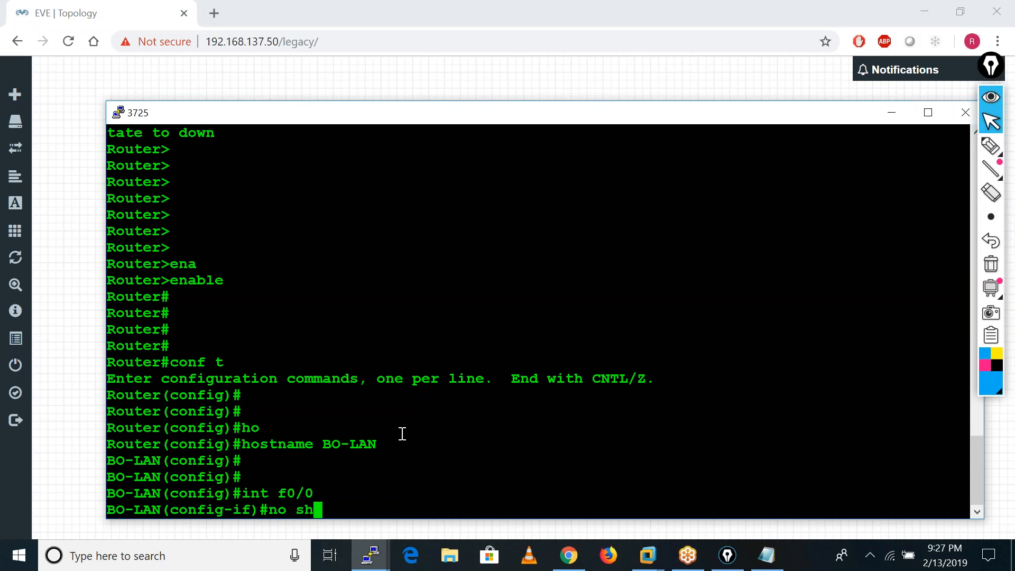
type("u")
key("Tab")
key("Return")
Assign IP address 10.3.3.100 with mask 255.255.255.0 to interface f0/0 and reissue no shutdown.
type("ip ad")
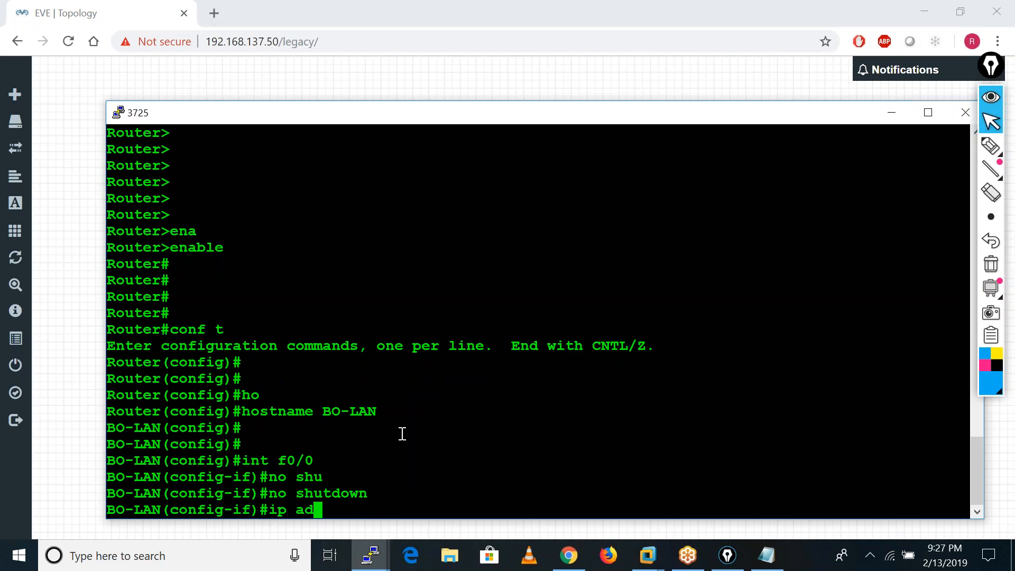
type("d")
key("Tab")
type("10.")
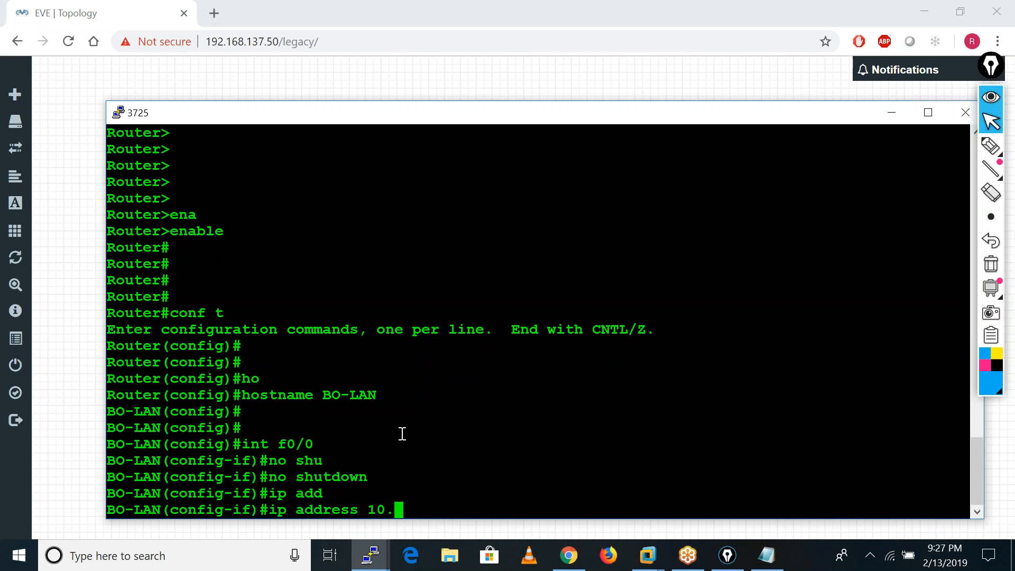
type("3.3.100")
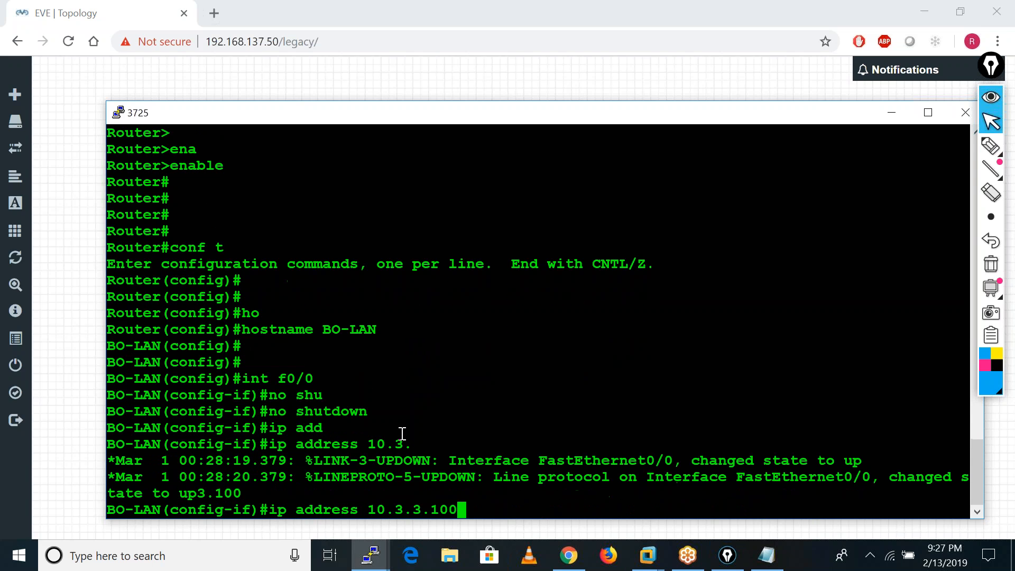
type(" 255.2")
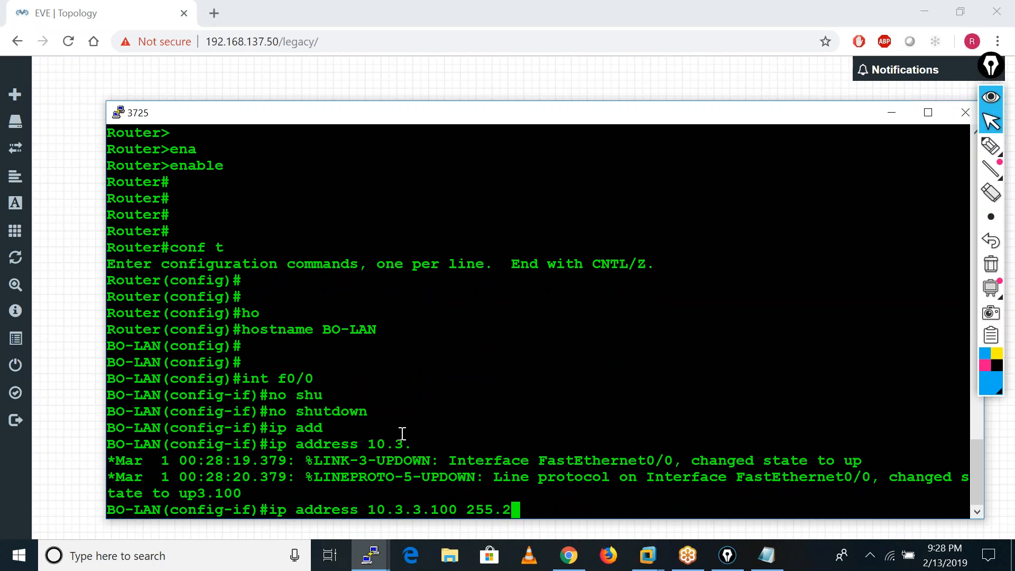
type("55.255.0")
key("Return")
type("no shu")
key("Tab")
key("Return")
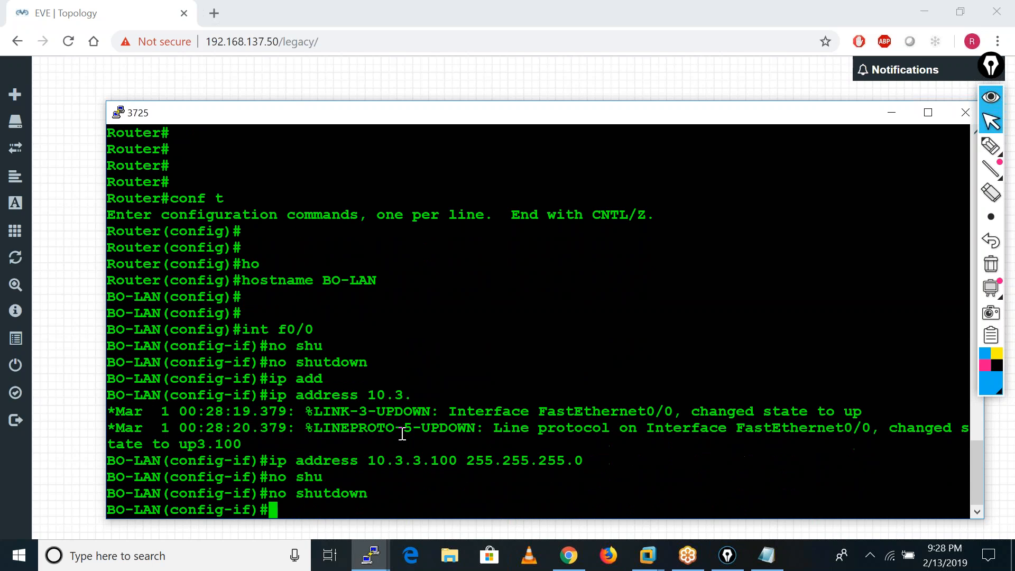
Exit the interface configuration and add a default route 0.0.0.0 0.0.0.0 through next hop 10.3.3.250.
type("exit")
key("Return")
key("Return")
type("ip ro")
key("Tab")
type("e ")
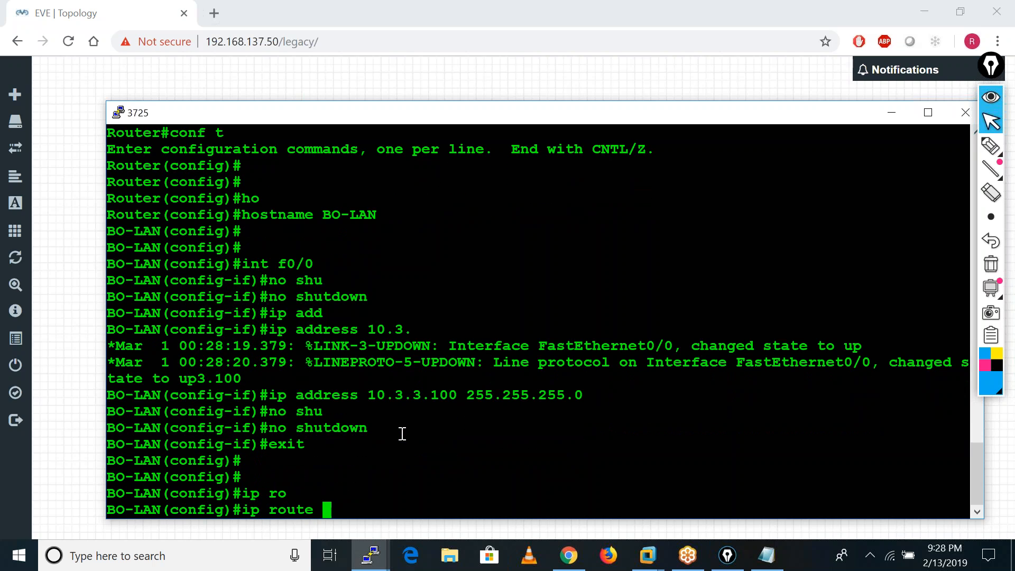
type("0.0.0.0 0.0.0.0 ")
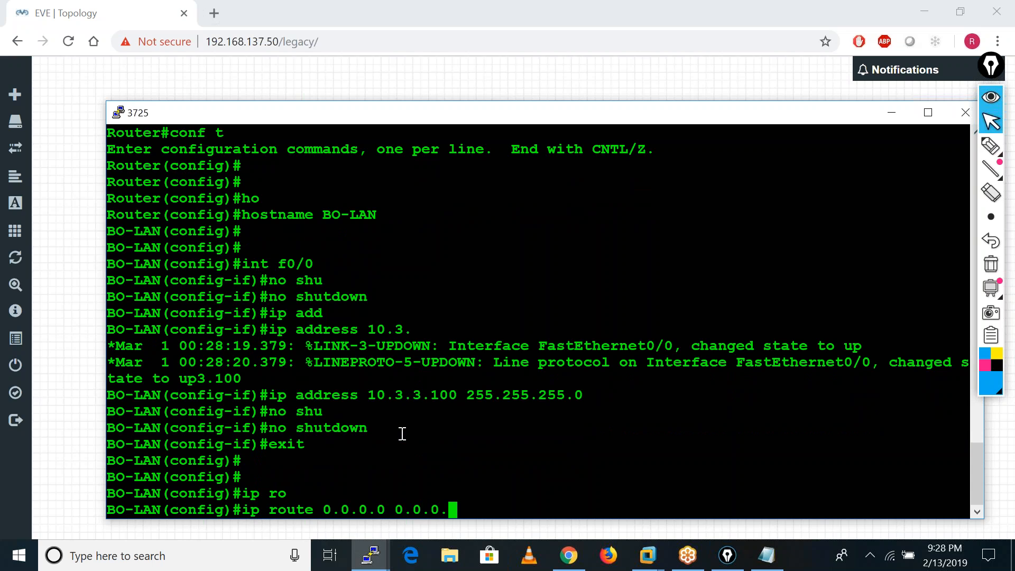
type("10.3.3.")
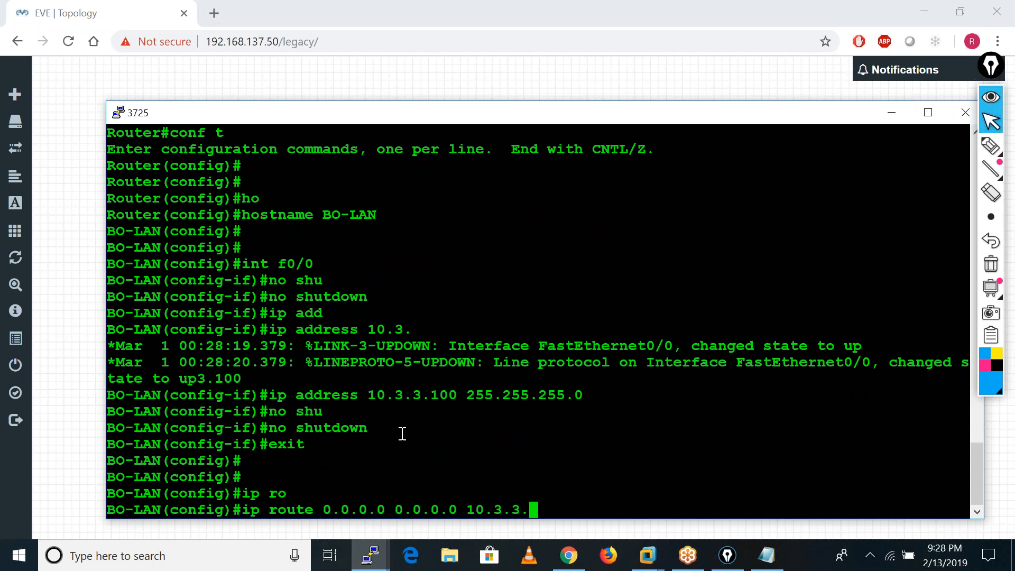
type("250")
key("Return")
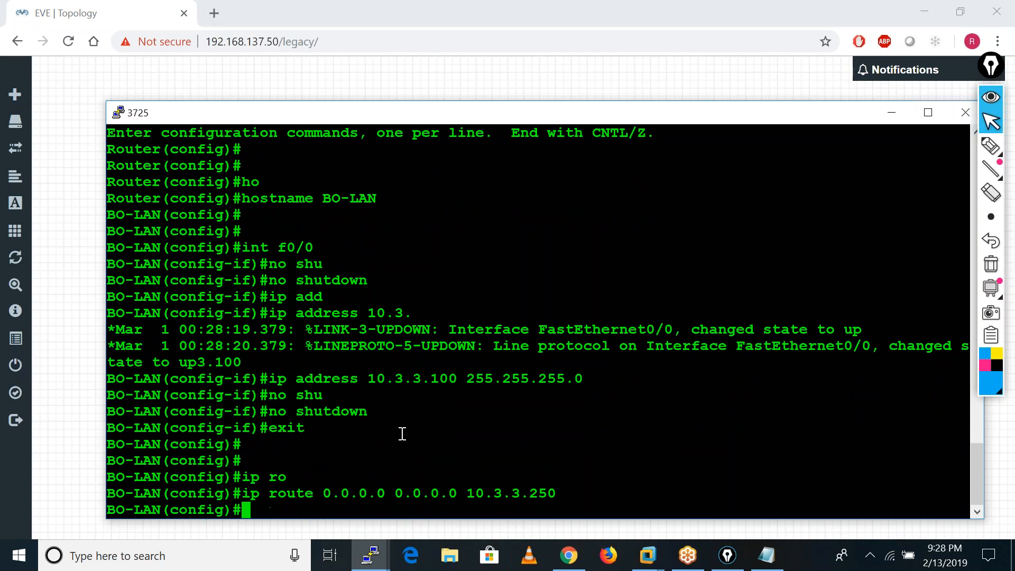
End the router's configuration session and return to the privileged prompt.
key("Return")
key("Return")
key("Return")
type("end")
key("Return")
key("Return")
key("Return")
key("Return")
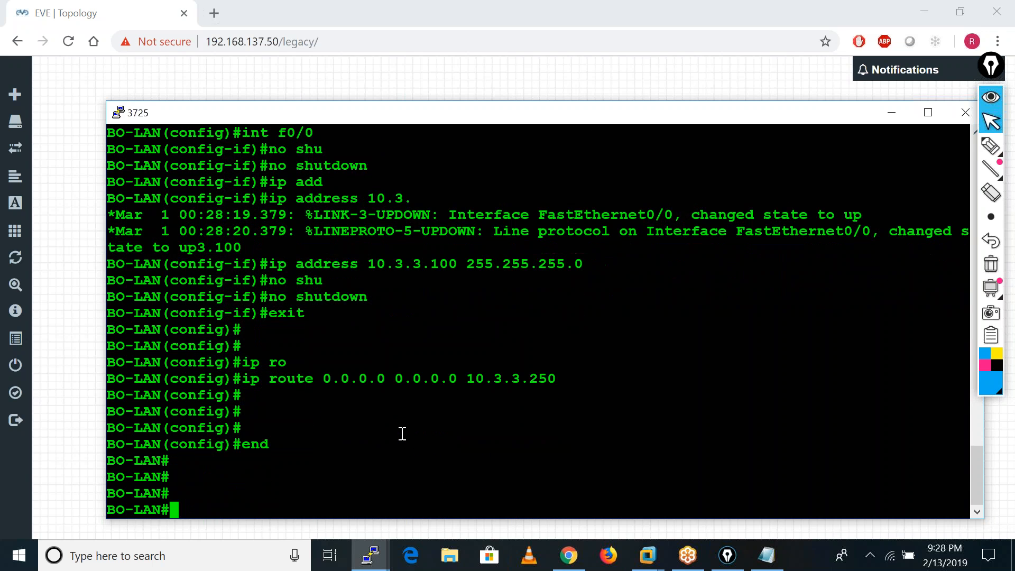
Ping 10.1.1.100 from the BO-LAN router with a repeat count of 20.
type("ping")
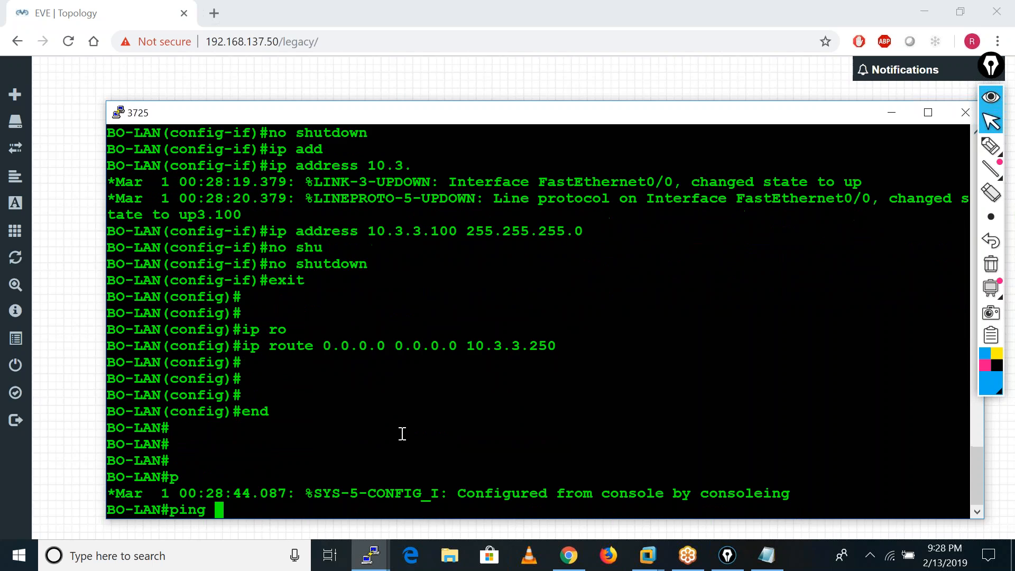
type(" 10.1.1.100 ")
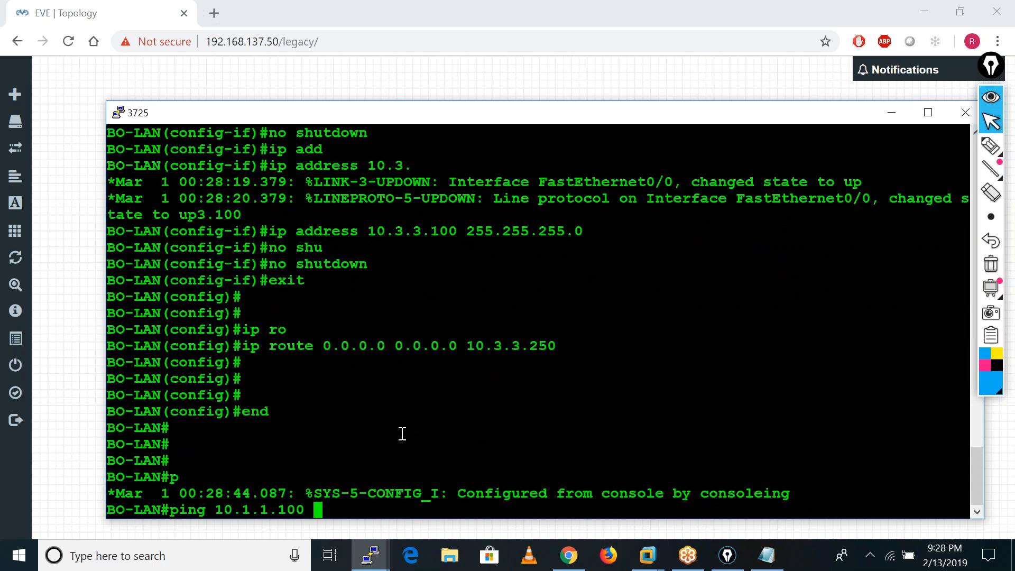
type("rpe")
key("BackSpace")
key("BackSpace")
type("ep")
key("Tab")
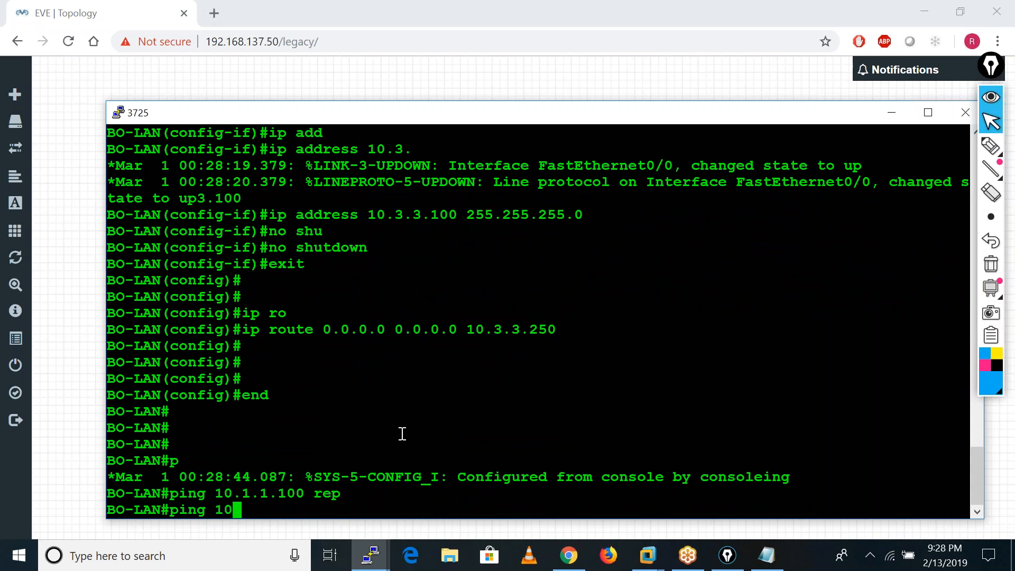
type("20")
key("Return")
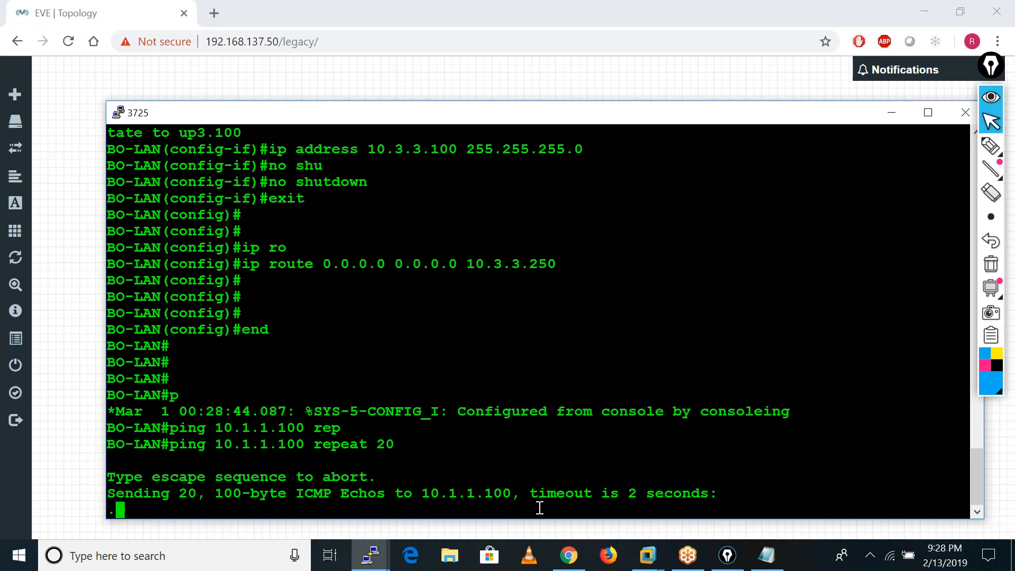
Check the ping on the BO-LAN router console and minimise the router and ASA-HO consoles to show the topology.
left_click(370, 555)
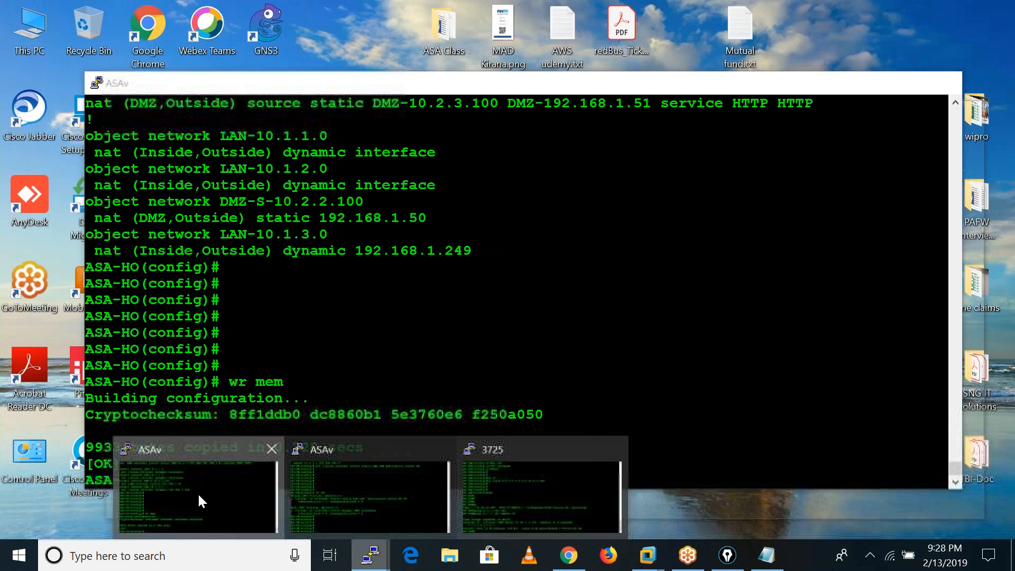
left_click(198, 493)
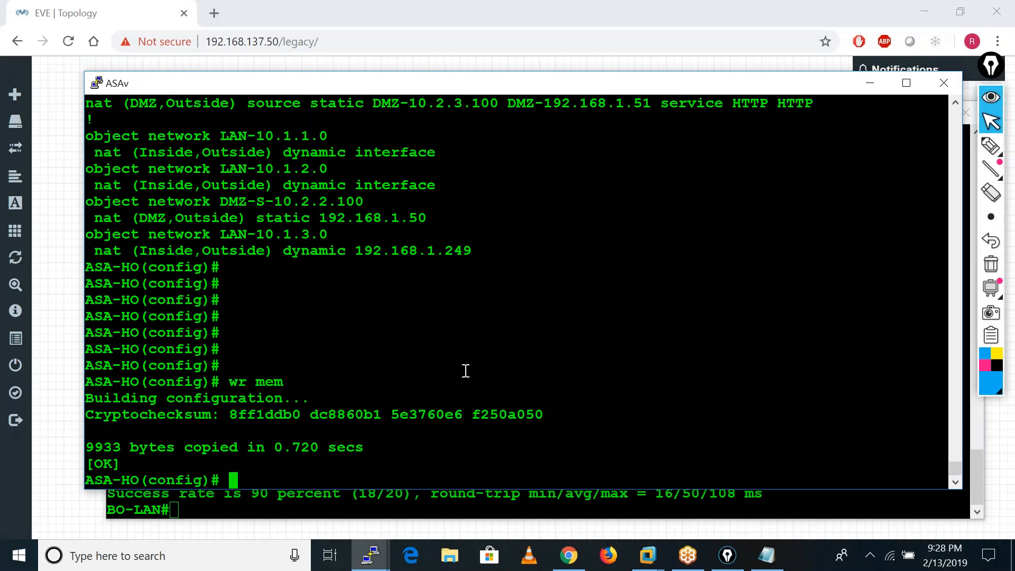
left_click(370, 555)
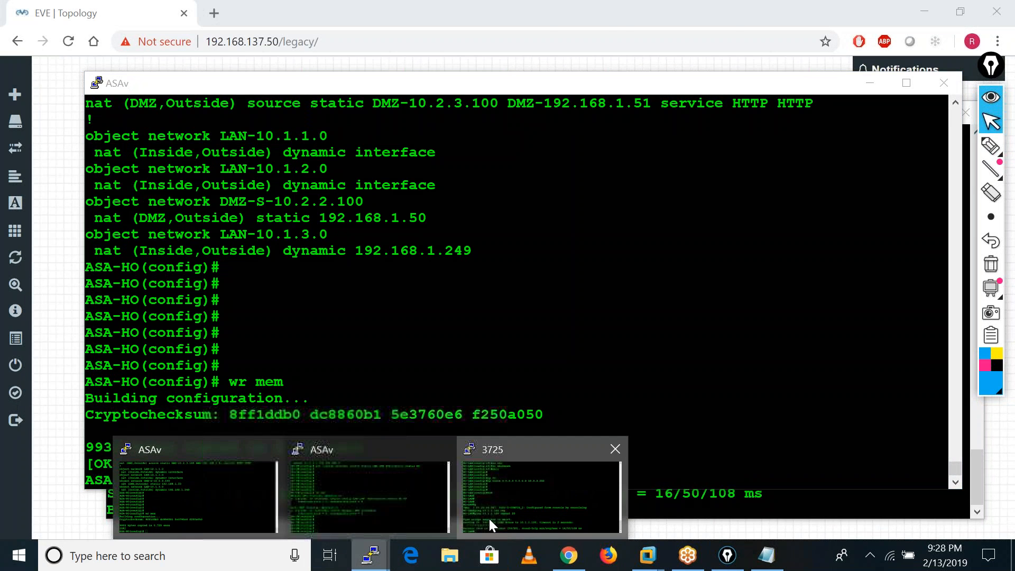
left_click(544, 487)
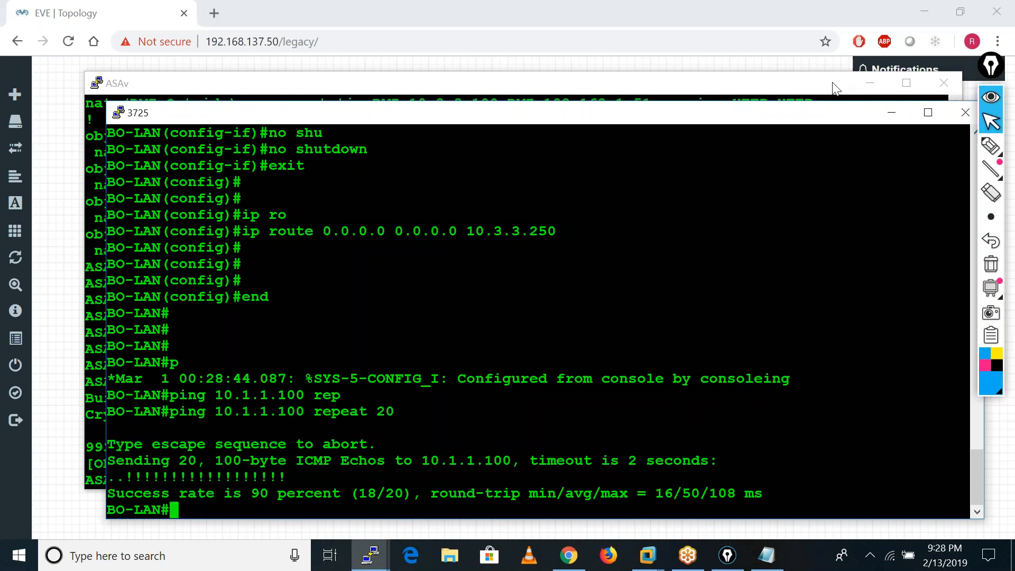
left_click(891, 113)
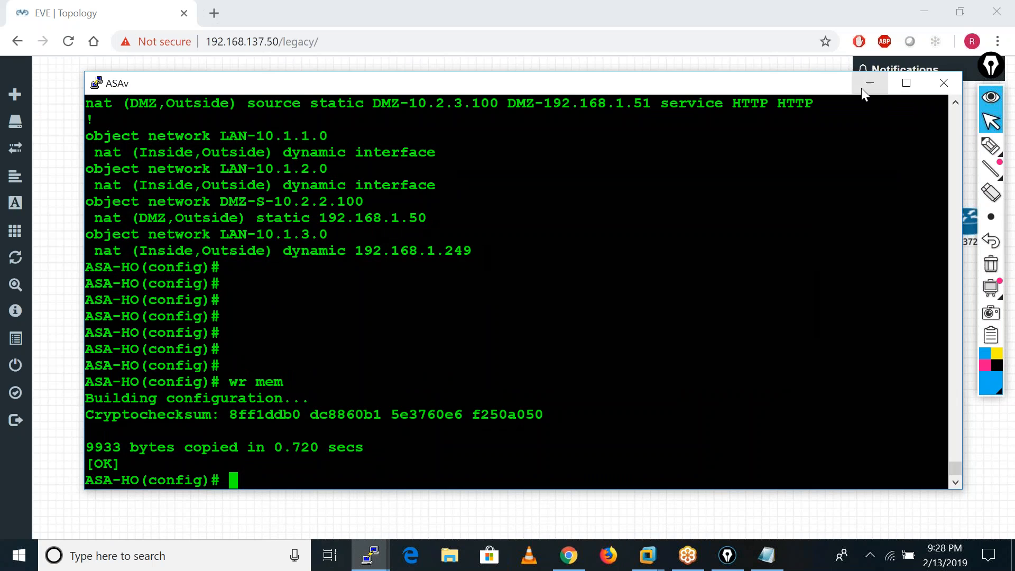
left_click(867, 90)
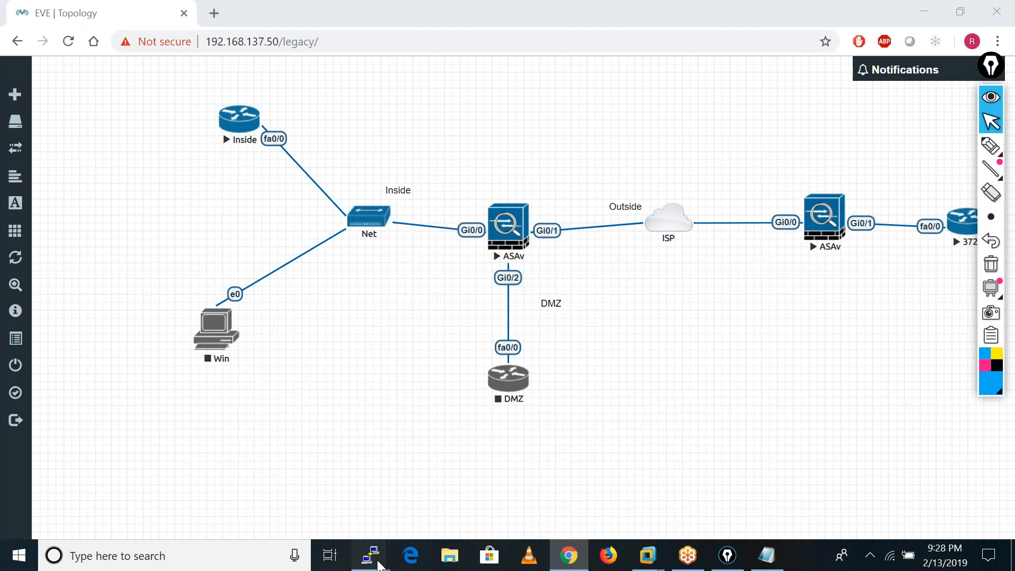
Run show crypto isakmp sa on the ASA-HO firewall and highlight the state and the IKEv1 SA details.
mouse_move(380, 564)
left_click(194, 532)
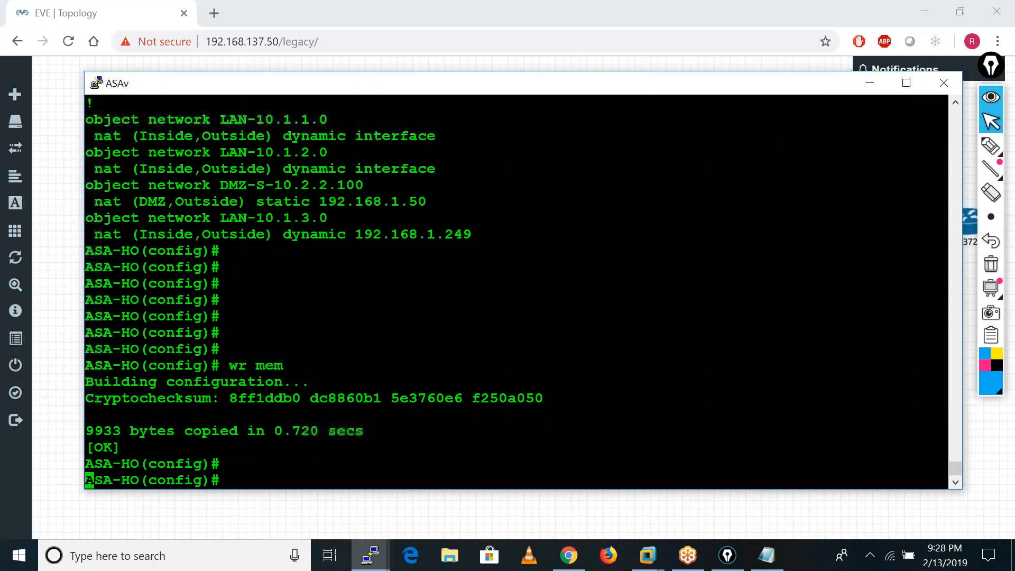
key("Return")
key("Return")
key("Return")
key("Return")
key("Return")
key("Return")
type("sho")
key("Tab")
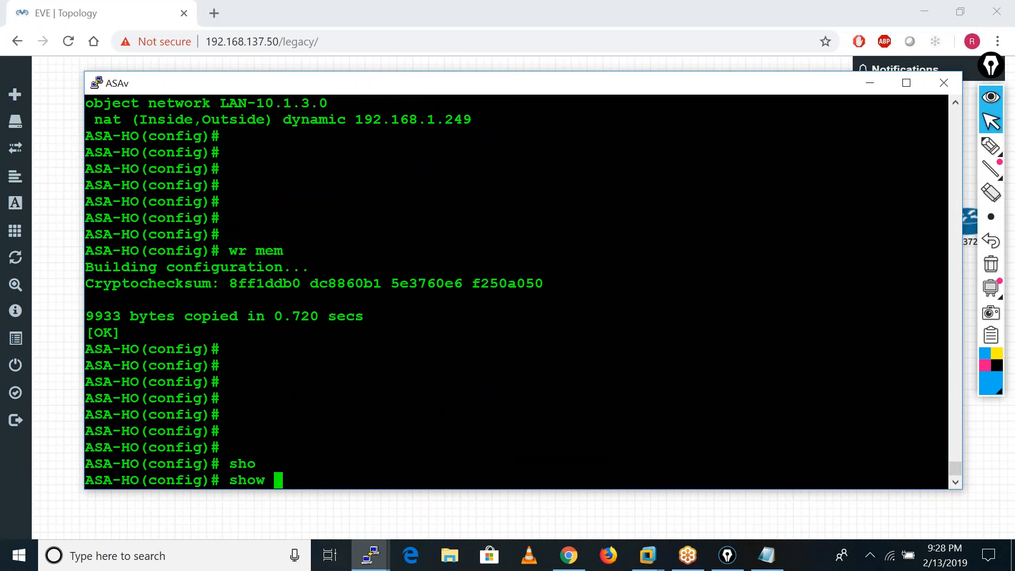
type("cry")
key("Tab")
type("isa")
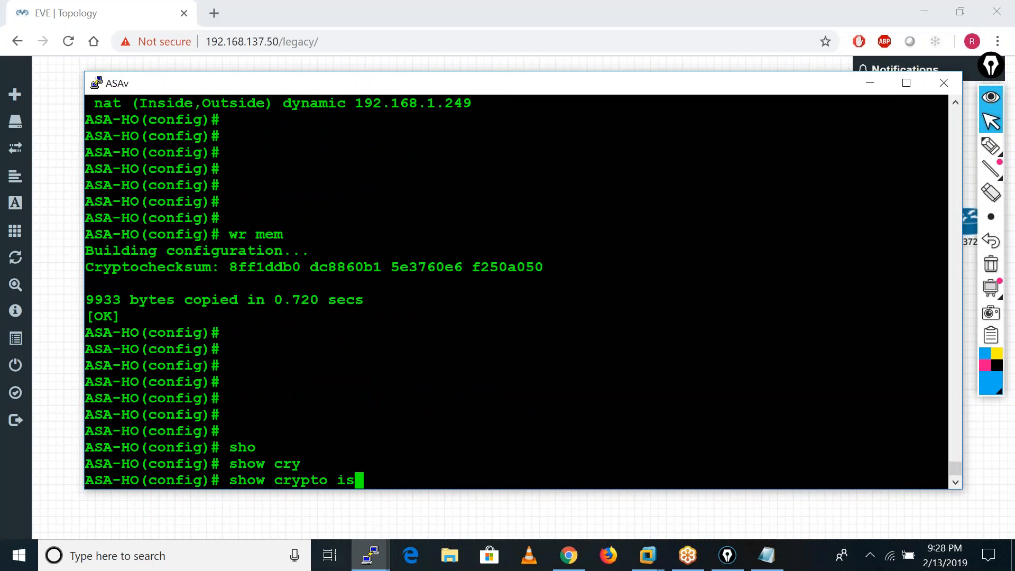
key("Tab")
type("sa")
key("Tab")
key("Return")
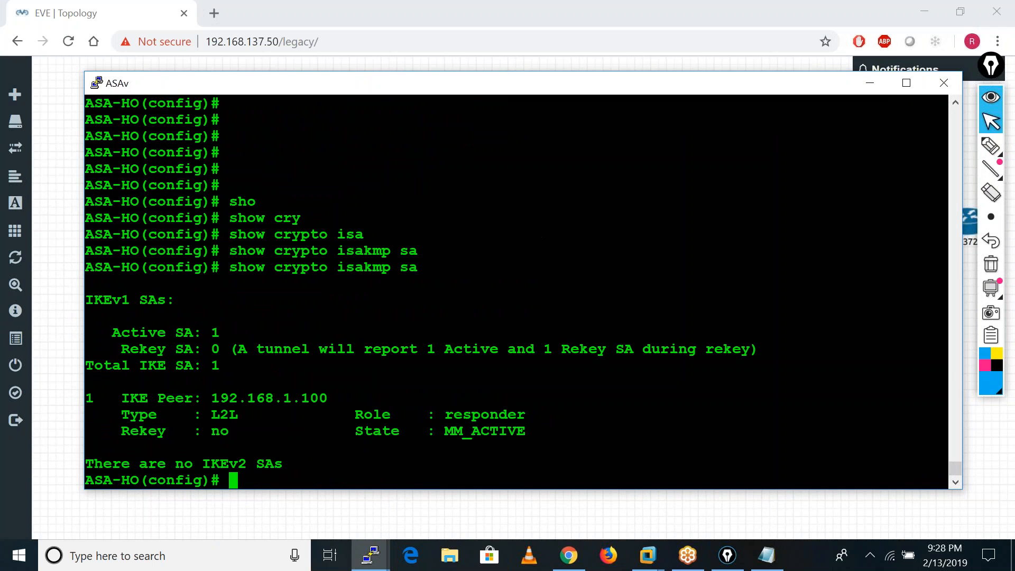
left_click_drag(449, 434, 531, 431)
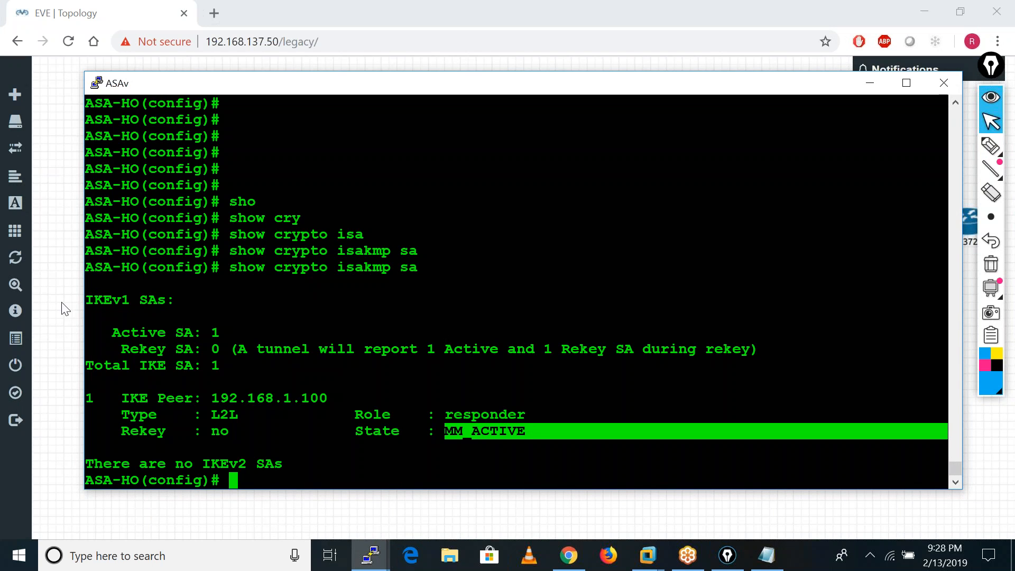
left_click_drag(86, 296, 571, 426)
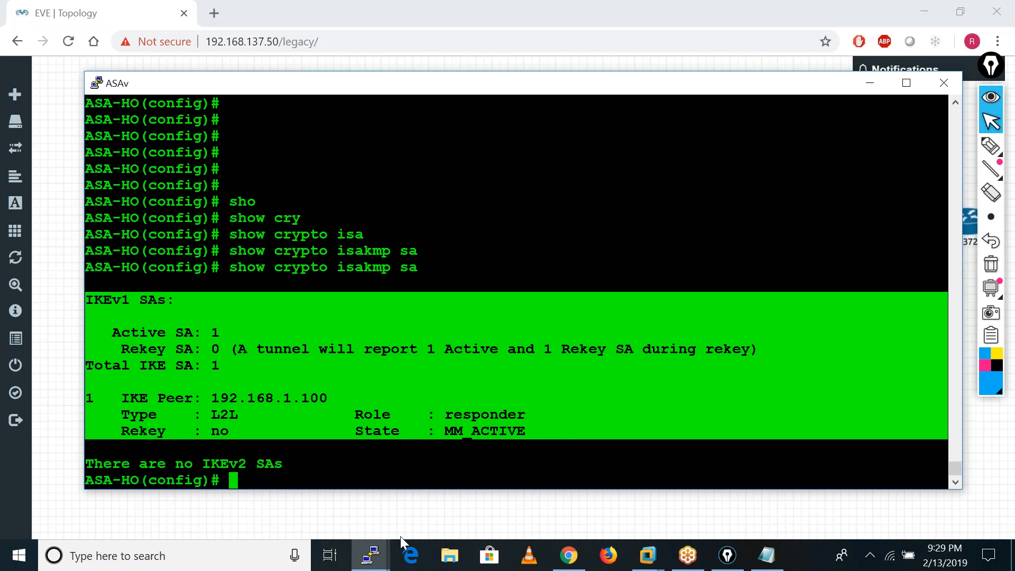
Run show crypto isakmp sa on the BO-FW firewall and highlight the tunnel's state.
mouse_move(370, 554)
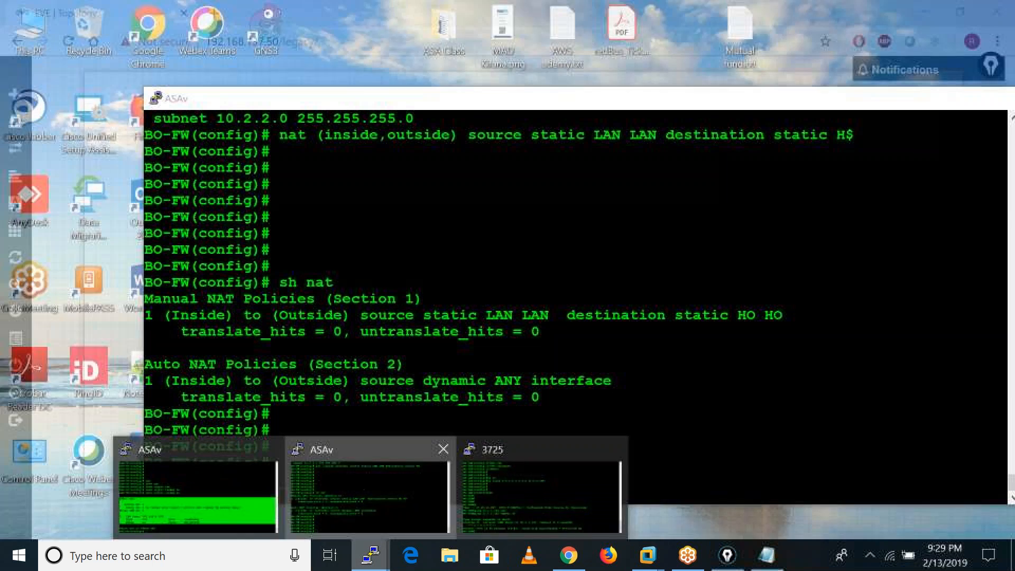
left_click(354, 477)
type("sho")
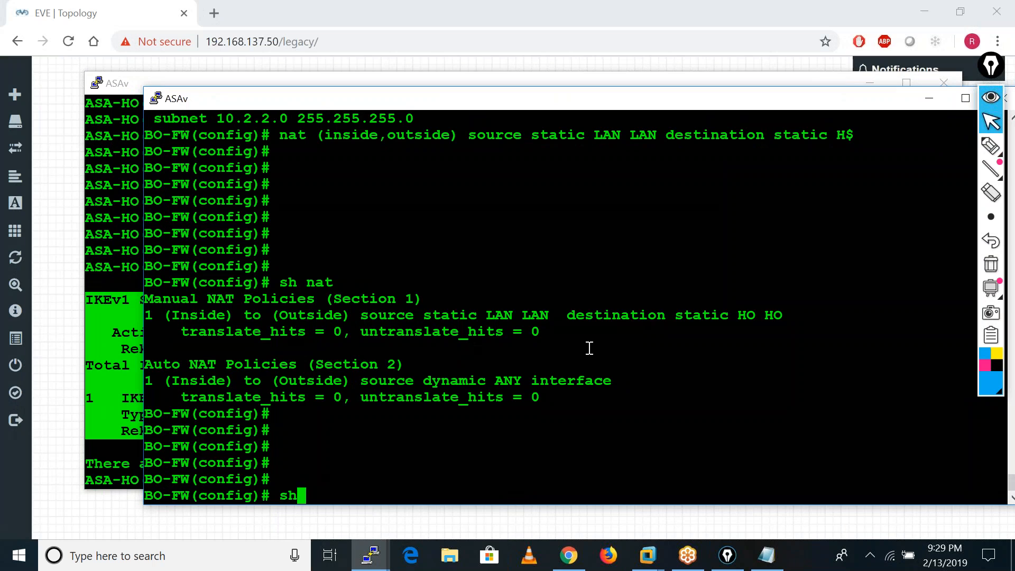
key("Tab")
type("cry")
key("Tab")
type("isa")
key("Tab")
type("sa")
key("Tab")
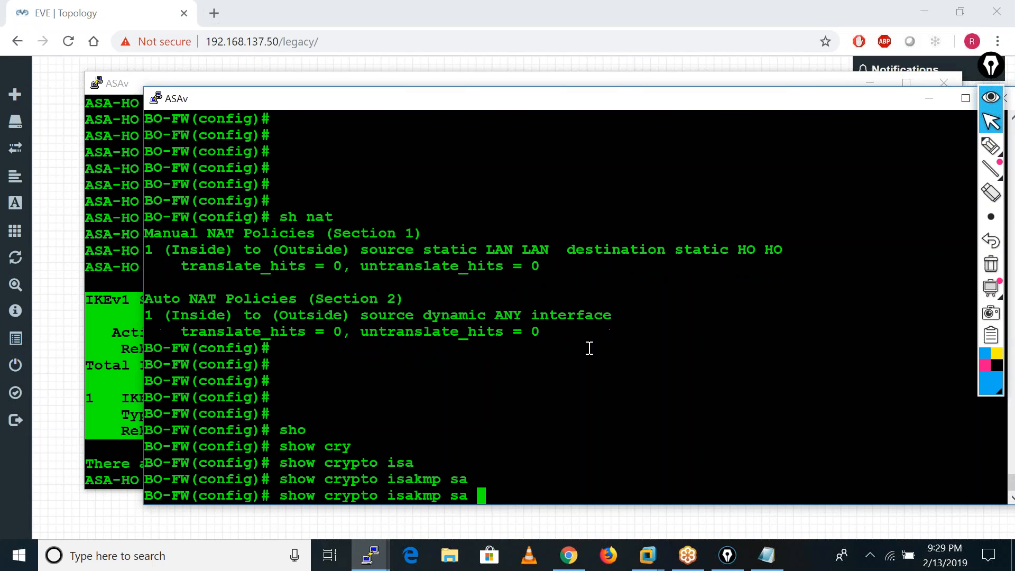
key("Return")
key("Return")
key("Return")
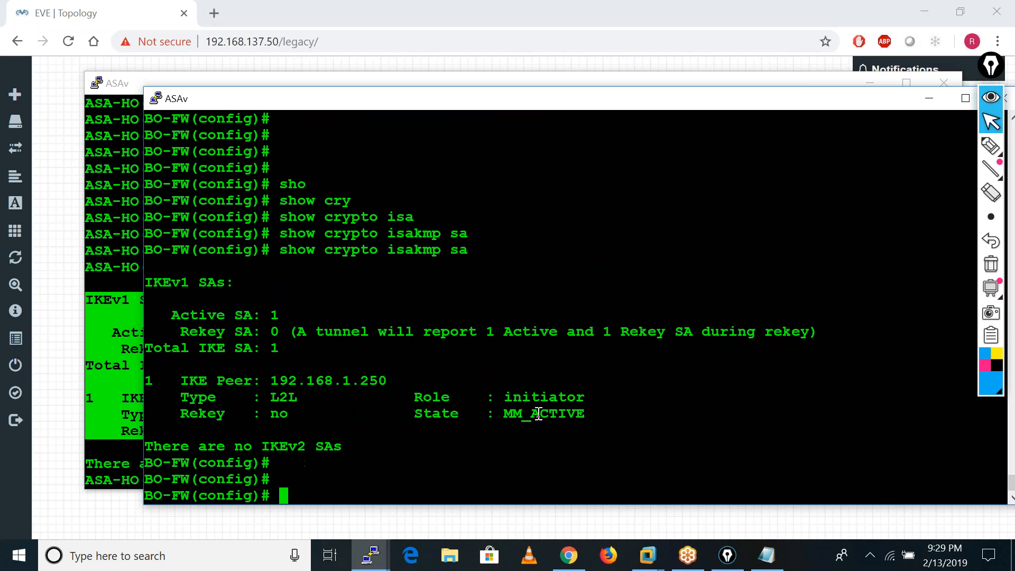
left_click_drag(509, 413, 634, 414)
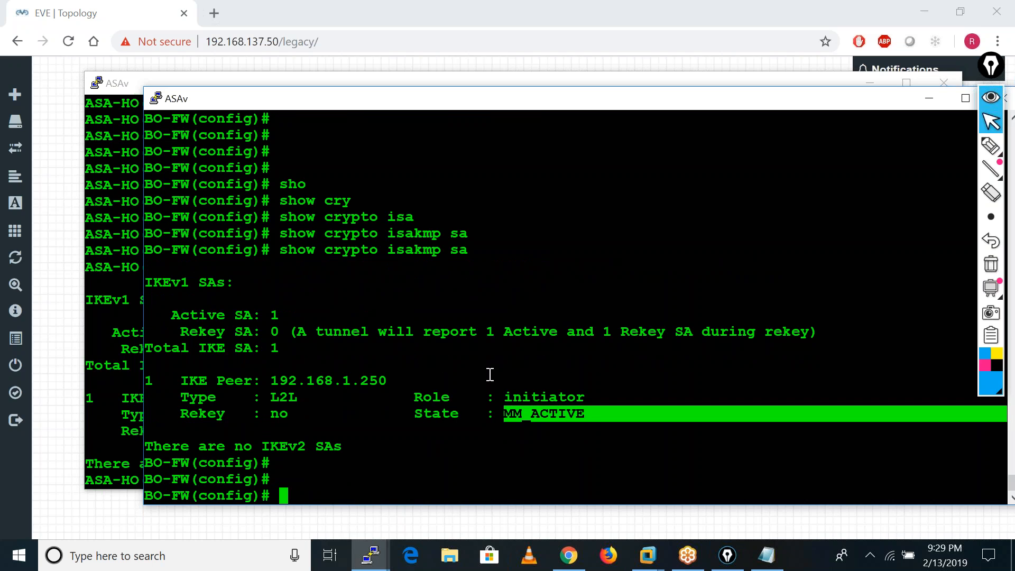
Return to the ASA-HO firewall console and run show crypto ipsec sa.
left_click(126, 364)
key("Return")
key("Return")
key("Return")
key("Return")
key("Return")
key("Return")
key("Return")
key("Return")
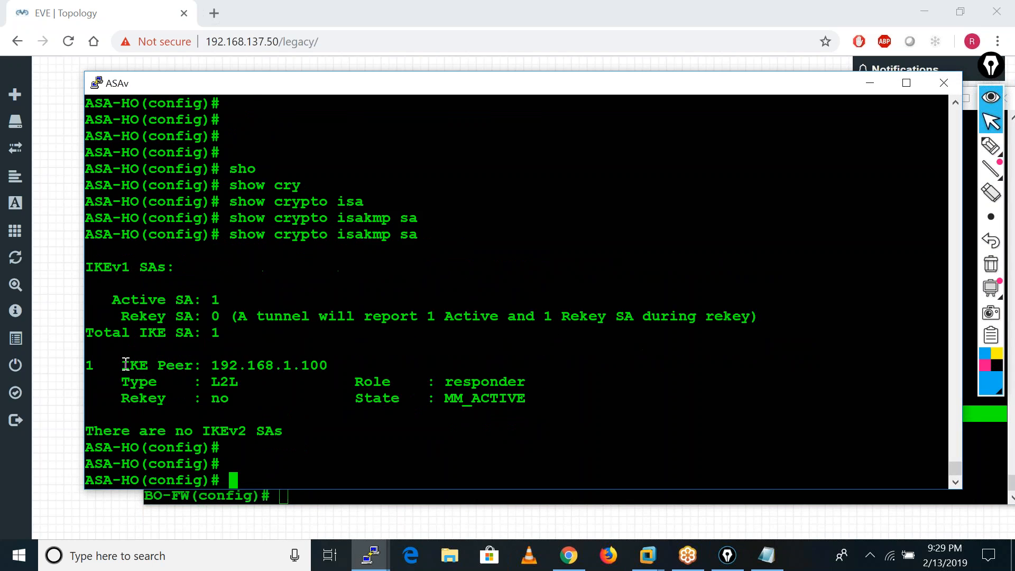
type("sho")
key("Tab")
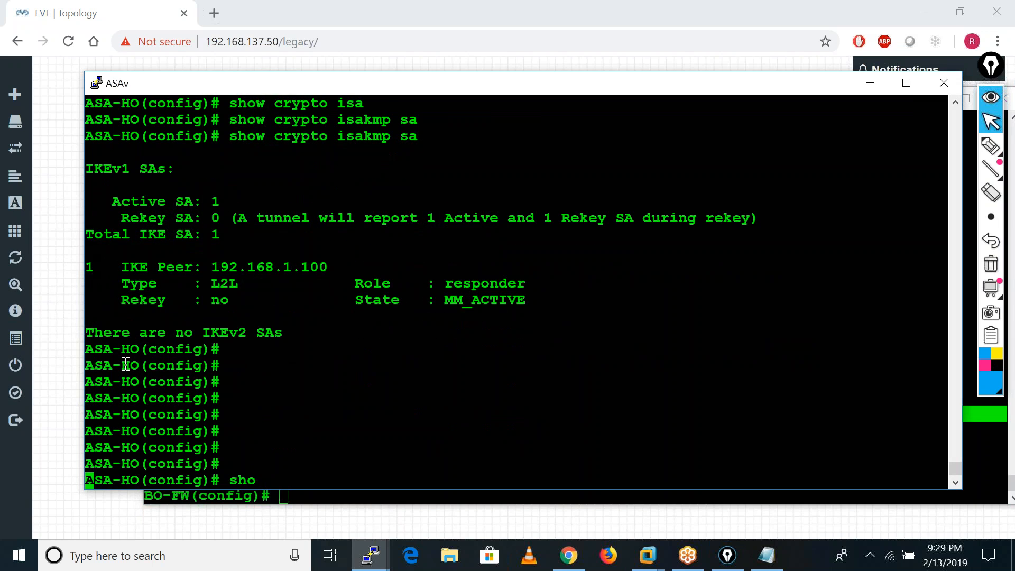
type("crypto ipse")
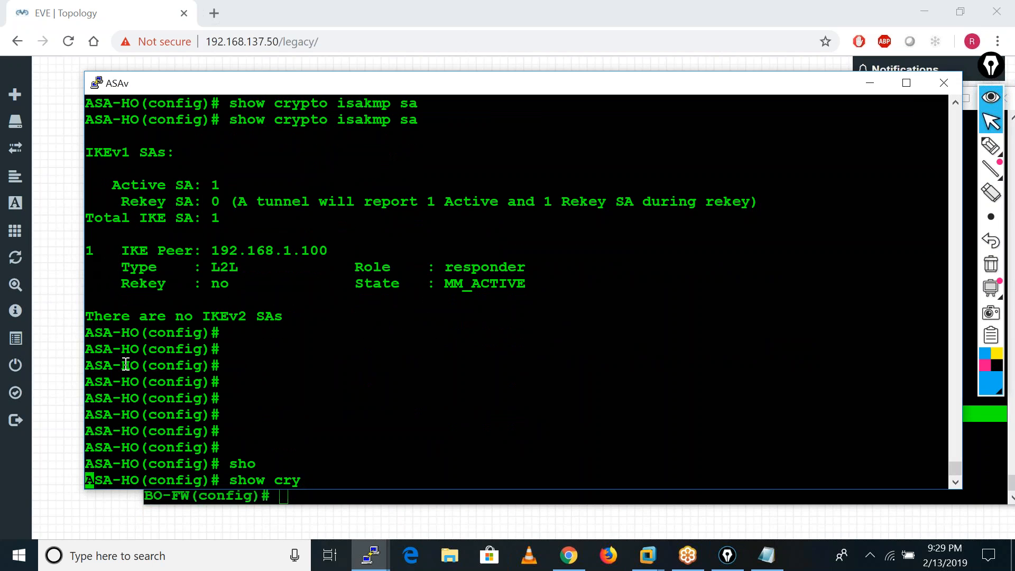
key("Tab")
type("ipse")
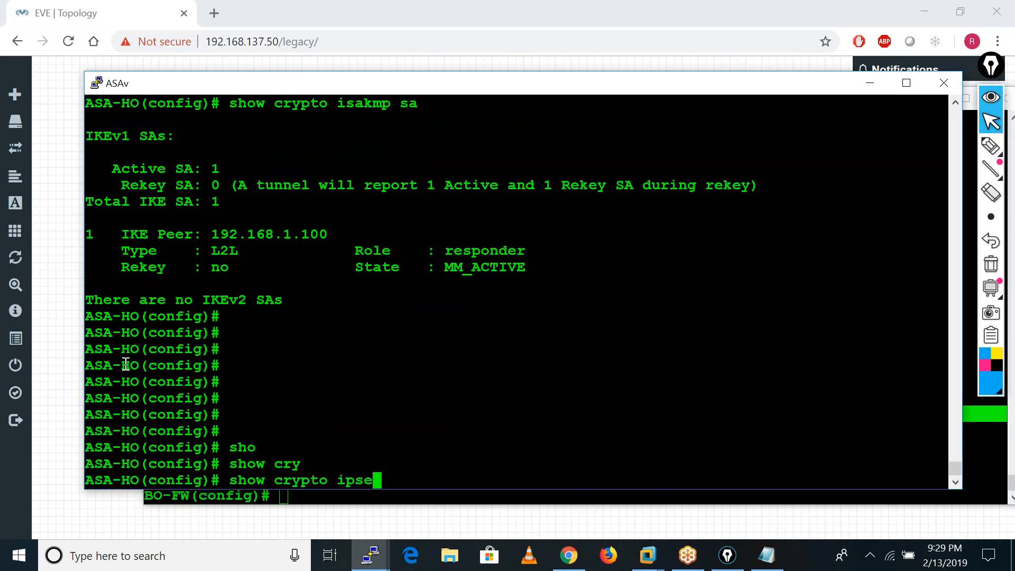
key("Tab")
type("sa")
key("Tab")
key("Return")
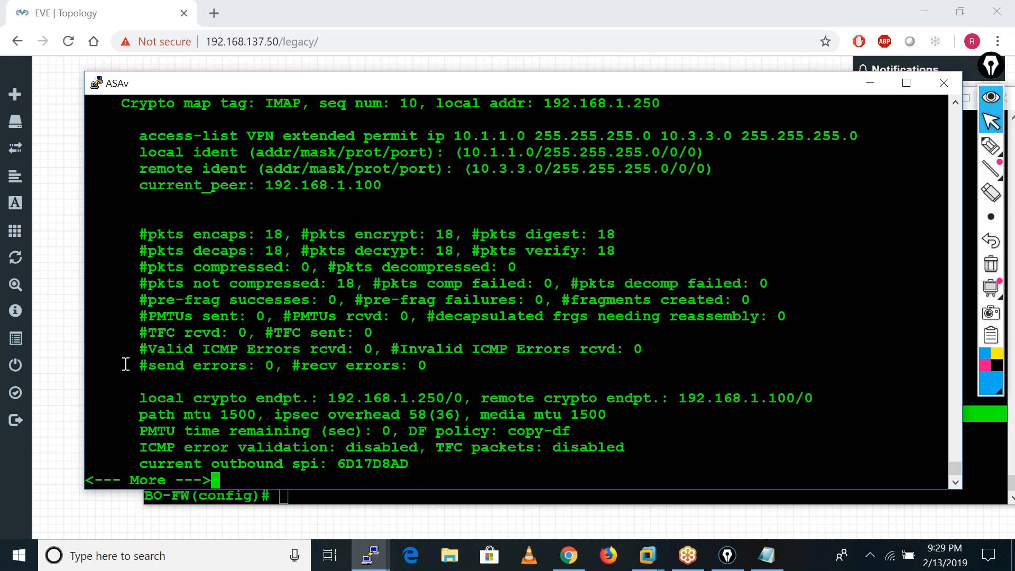
Highlight the packet encapsulation and decapsulation counters in the ASA-HO IPsec SA output.
left_click_drag(138, 233, 283, 234)
left_click_drag(133, 251, 286, 251)
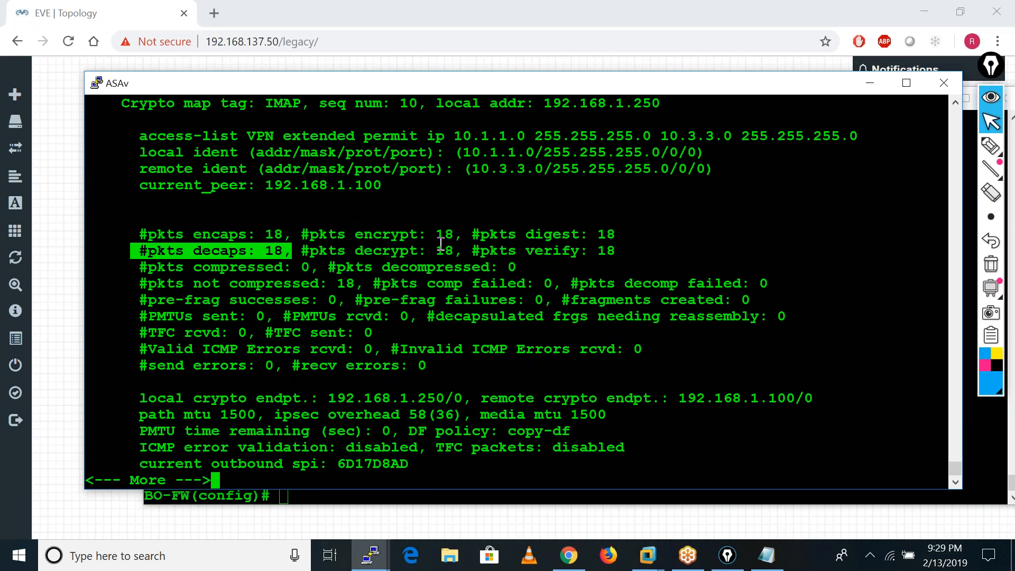
left_click_drag(136, 234, 668, 249)
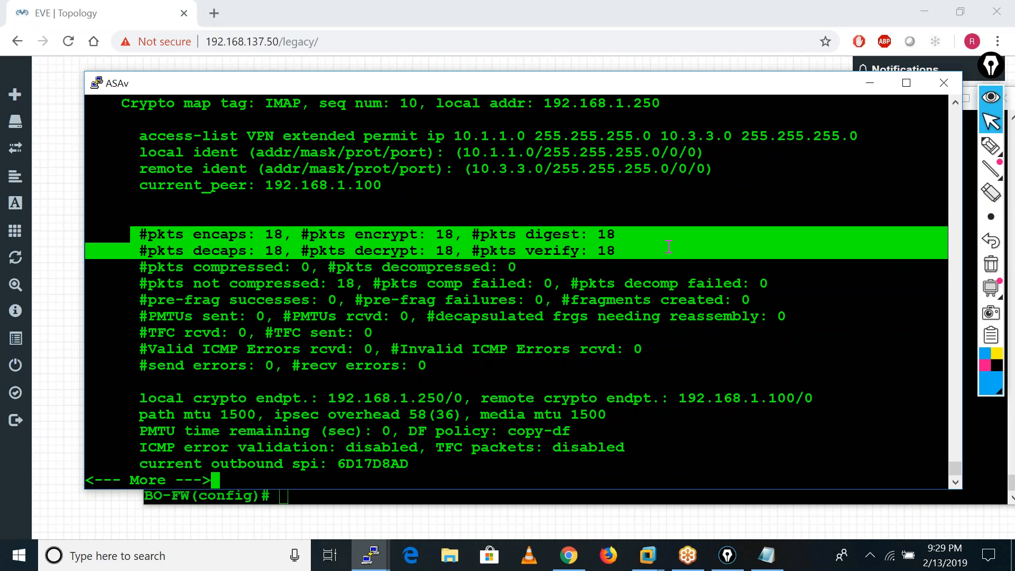
left_click(504, 324)
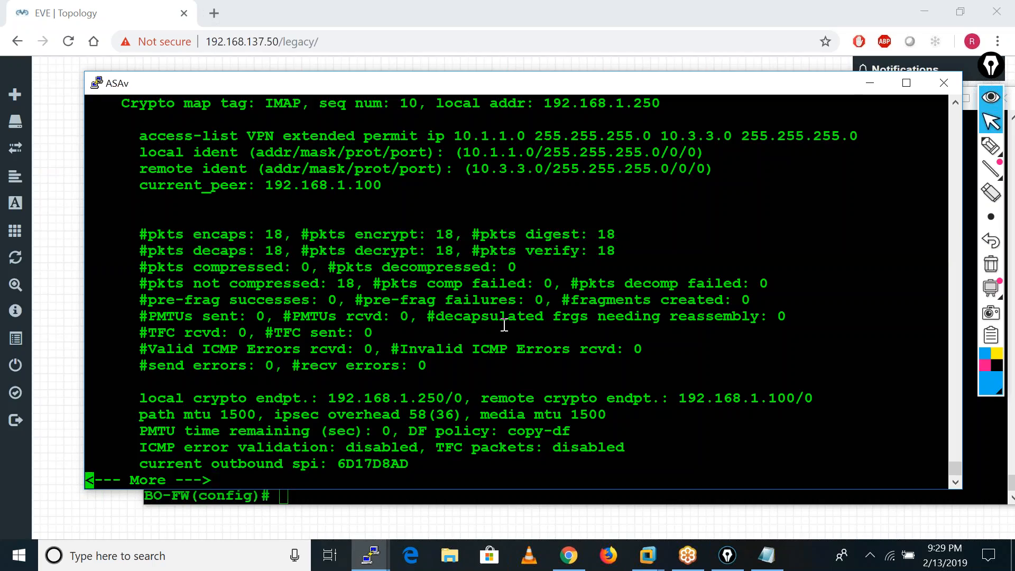
Page through the rest of the IPsec SA output, including the inbound and outbound ESP SAs, back to the prompt.
key("Return")
key("Return")
key("Return")
key("Return")
key("Return")
key("Return")
key("Return")
key("Return")
key("Return")
key("Return")
key("Return")
key("Return")
key("Return")
key("Return")
key("Return")
key("Return")
key("Return")
key("Return")
key("Return")
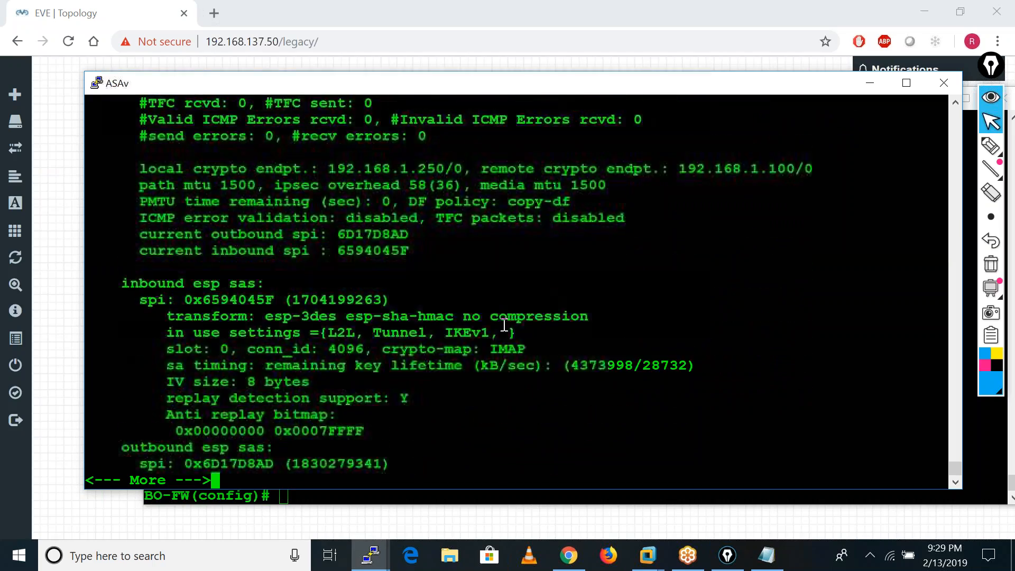
key("Return")
key("Return")
key("Return")
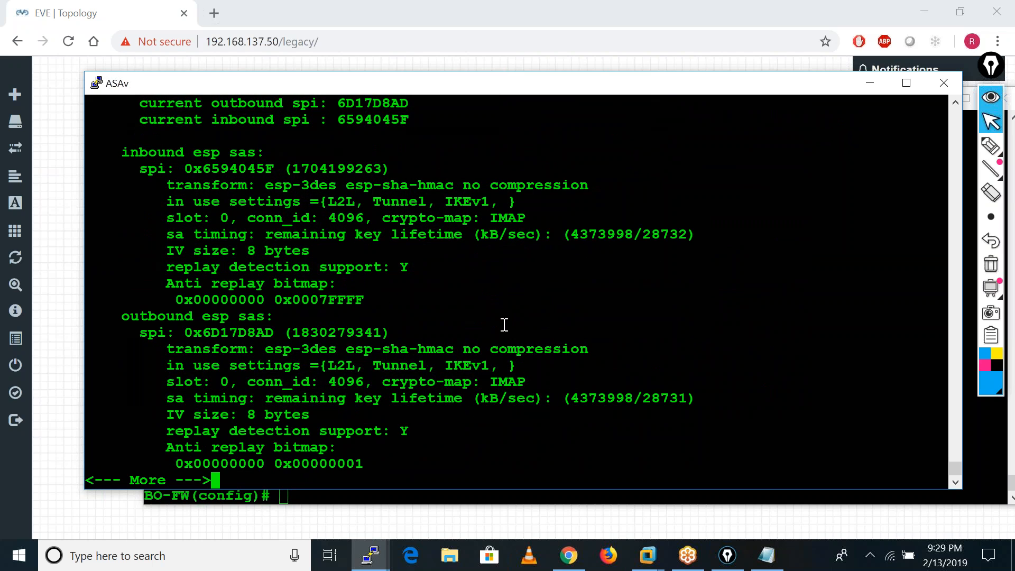
key("Return")
key("Return")
key("Return")
key("Return")
key("Return")
key("Return")
key("Return")
key("Return")
key("Return")
key("Return")
key("Return")
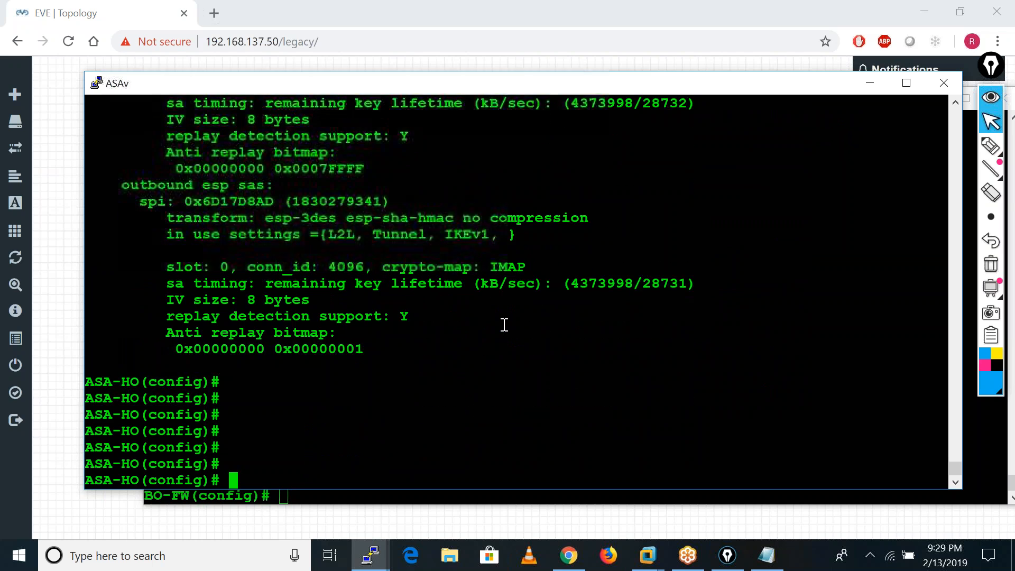
key("Return")
key("Return")
key("Return")
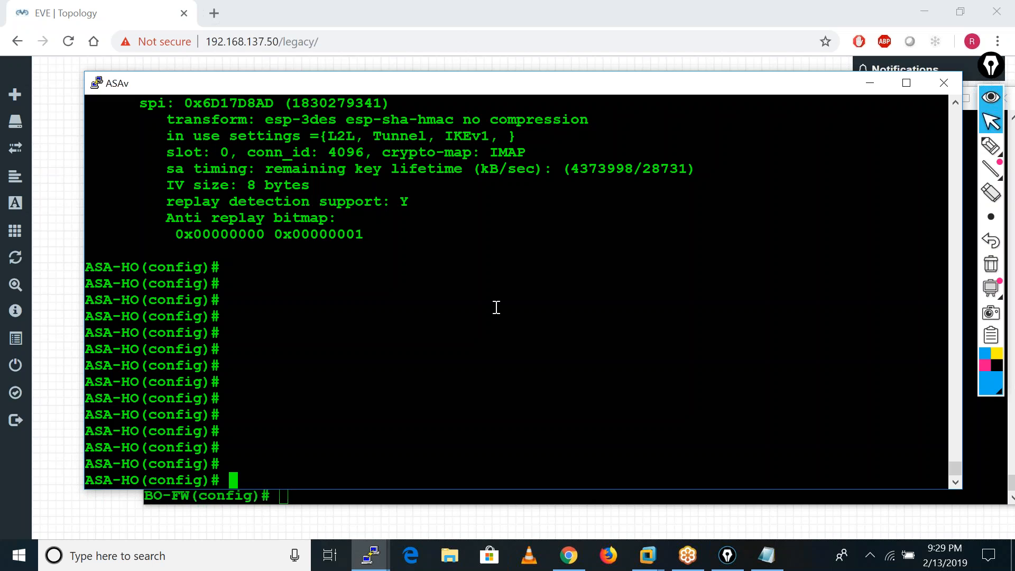
Rerun show crypto ipsec sa on ASA-HO, highlight the encaps and decaps lines, and quit the paged output.
type("show crypto ipsec sa")
key("Return")
left_click_drag(135, 238, 655, 247)
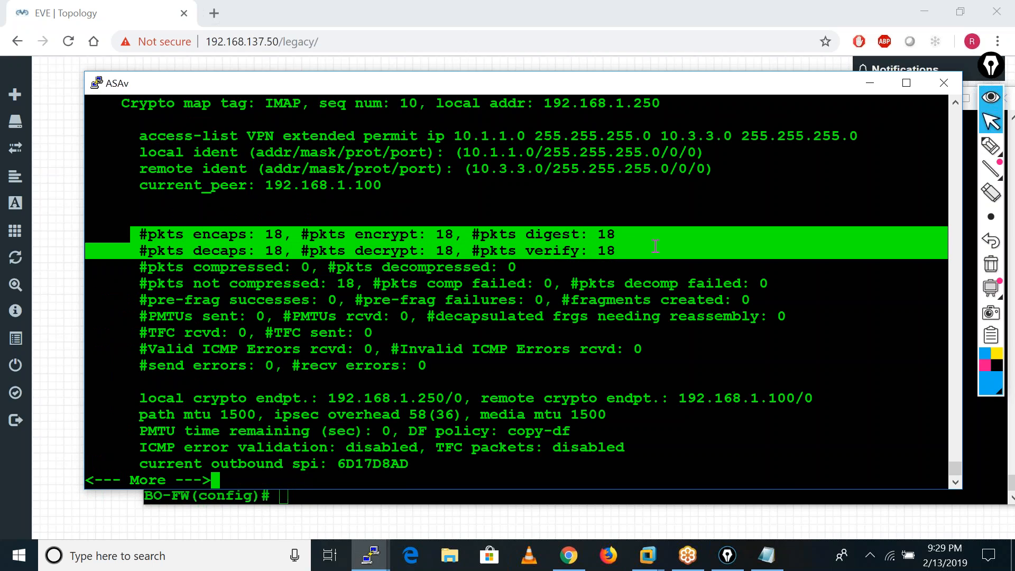
left_click(595, 327)
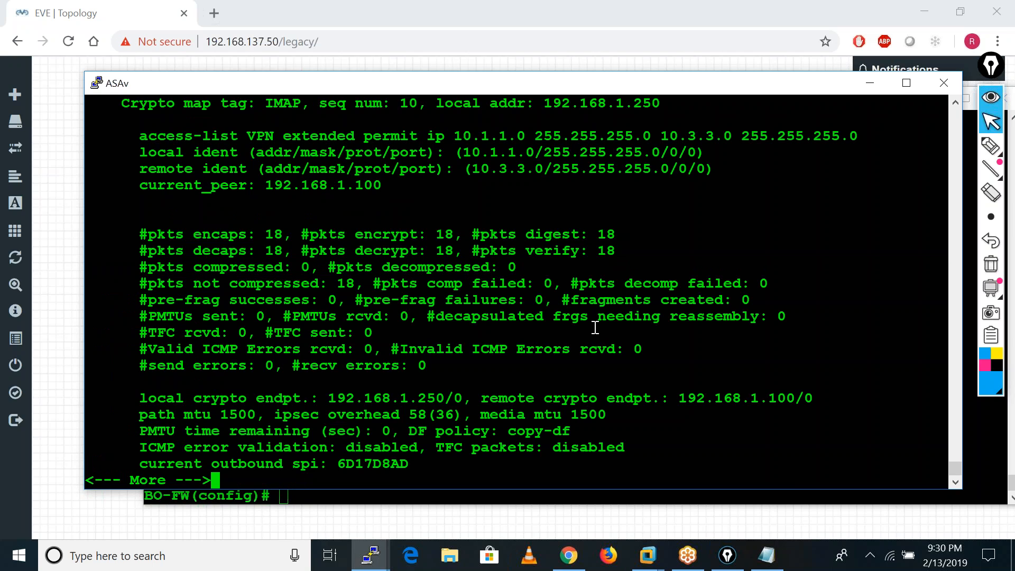
type("q")
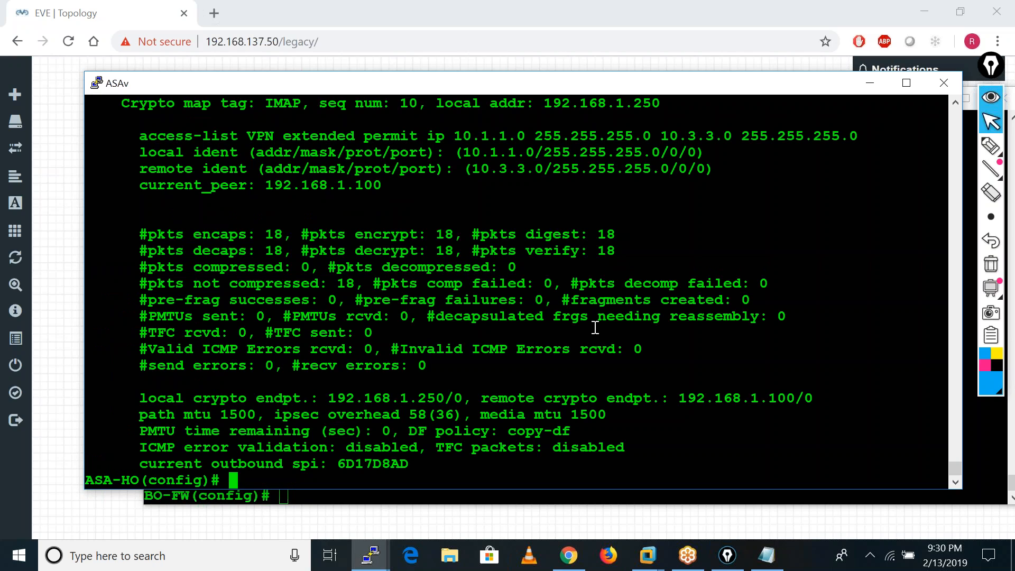
type("show crypto ipsec sa ")
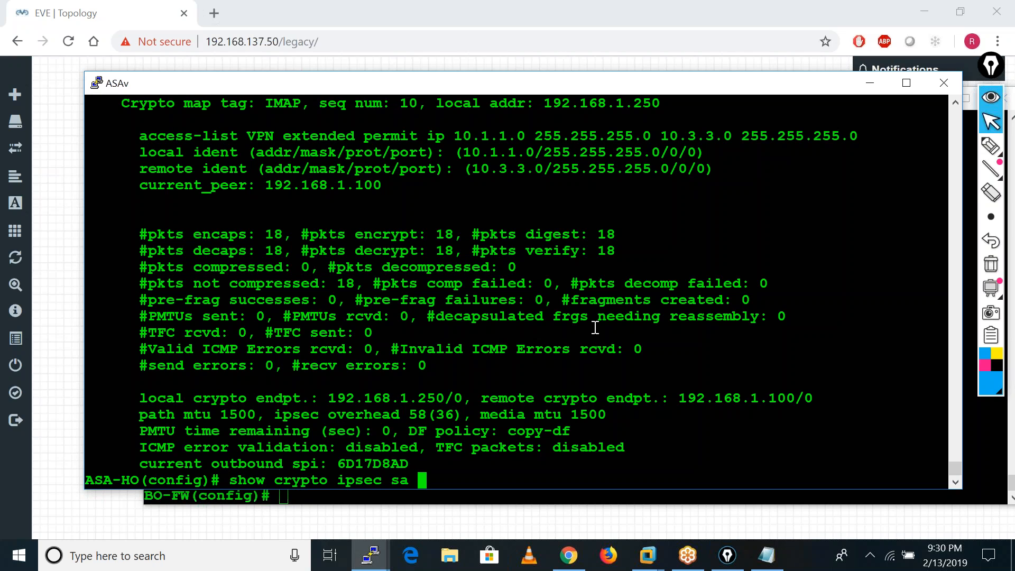
type("| in enc")
Filter the ASA-HO IPsec SA output to the encapsulation counters with show crypto ipsec sa | in enc.
key("Return")
key("Return")
key("Return")
key("Return")
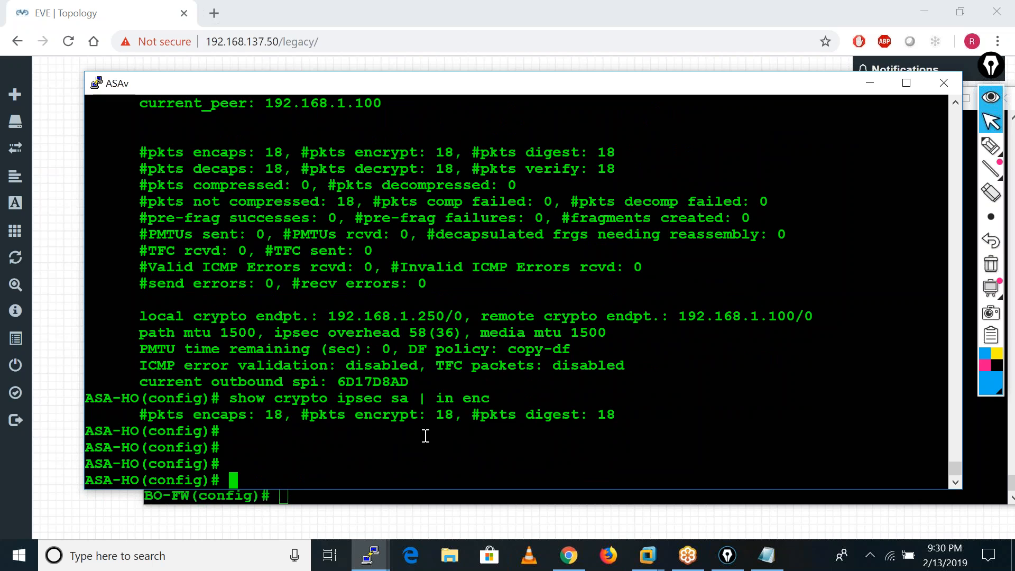
From the BO-LAN router console, ping 10.1.1.100 with repeat 200.
left_click(371, 555)
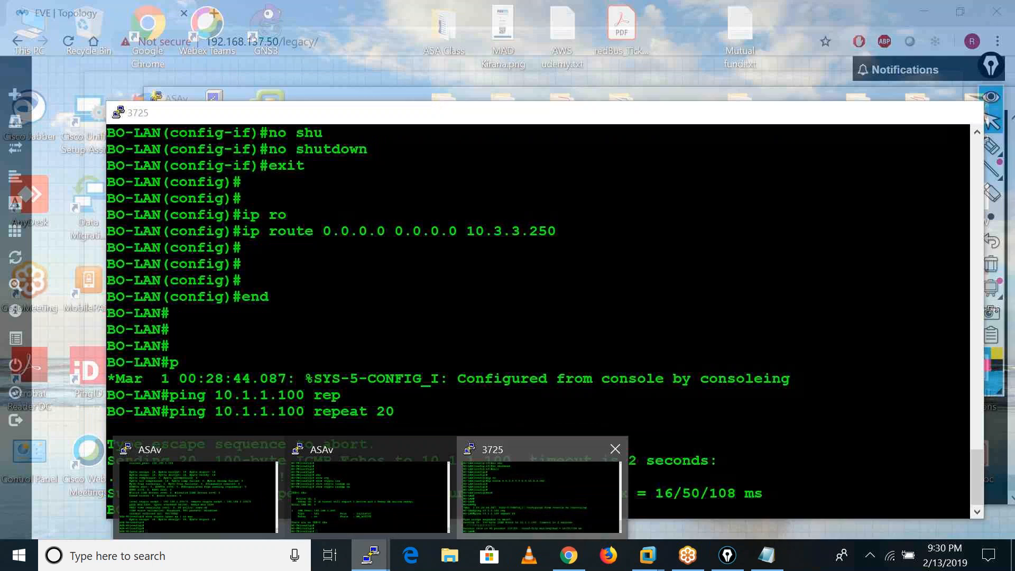
left_click(534, 513)
key("Up")
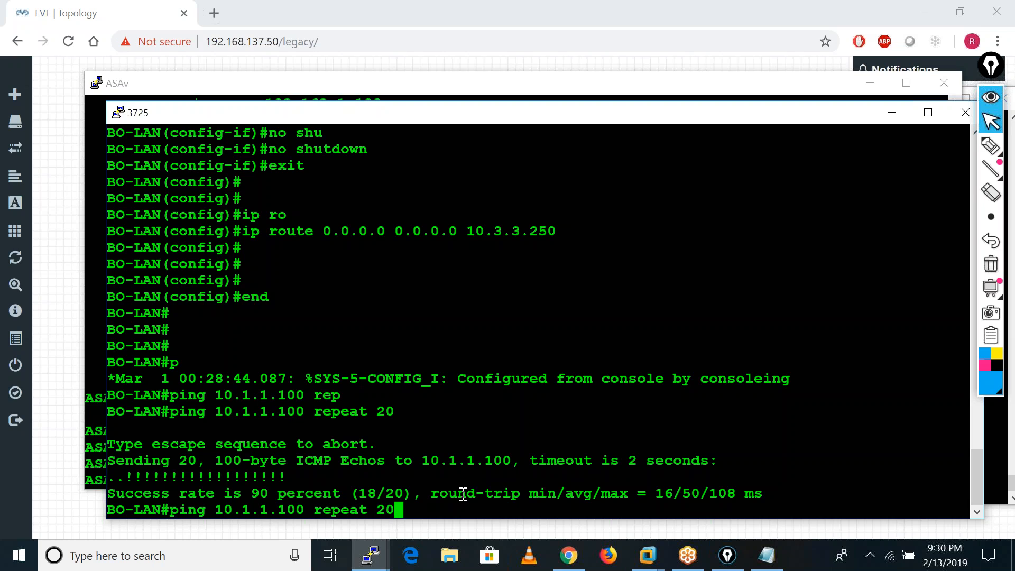
type("0")
key("Return")
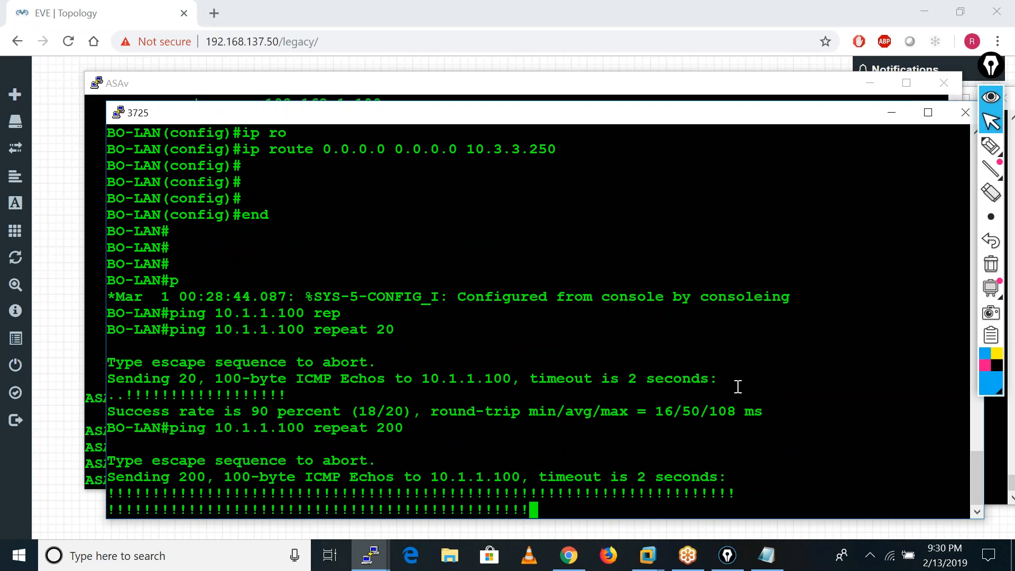
Rerun show crypto ipsec sa | in enc on ASA-HO and highlight the encaps packet count.
left_click(892, 118)
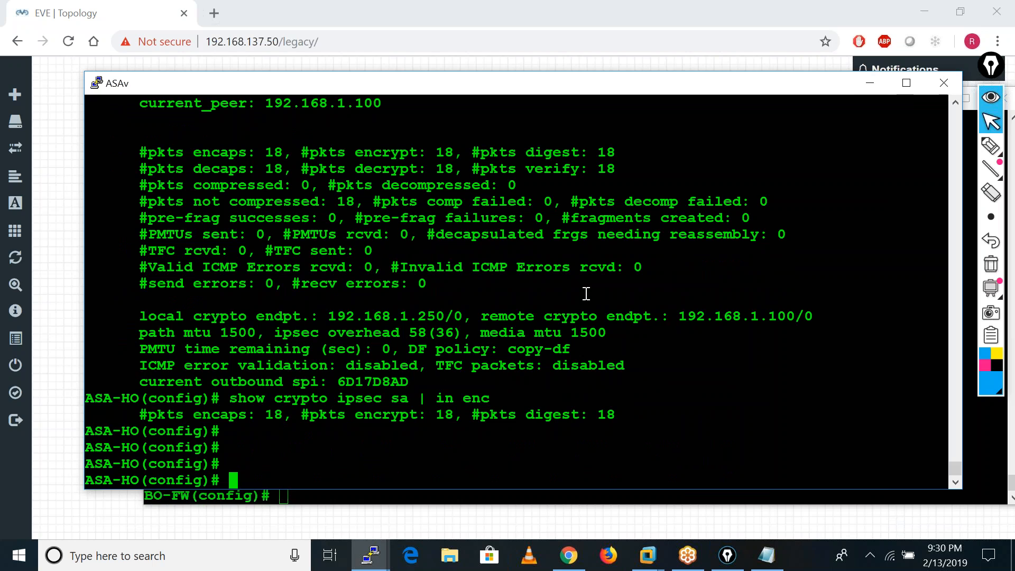
key("Up")
key("Return")
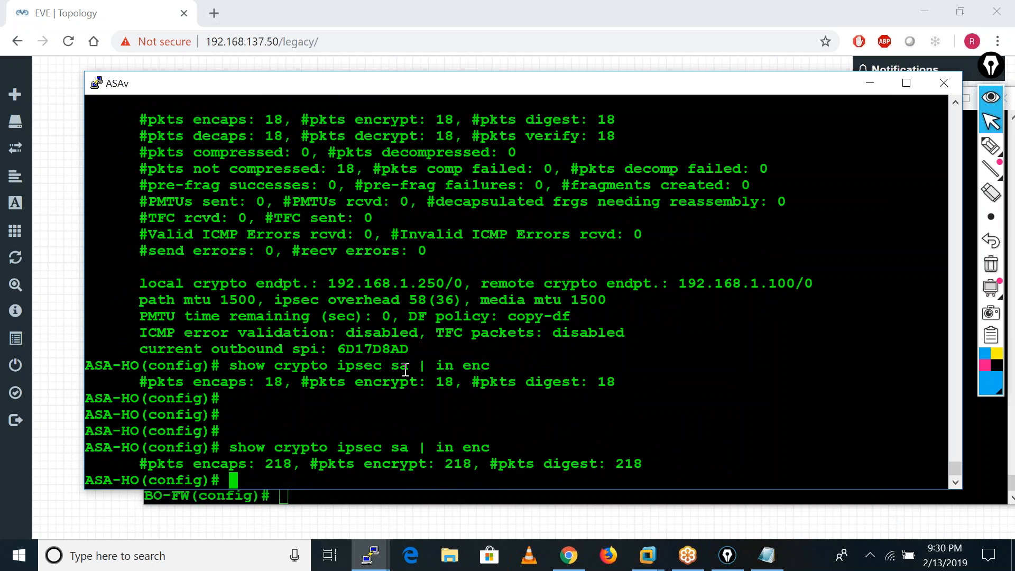
left_click_drag(264, 463, 294, 465)
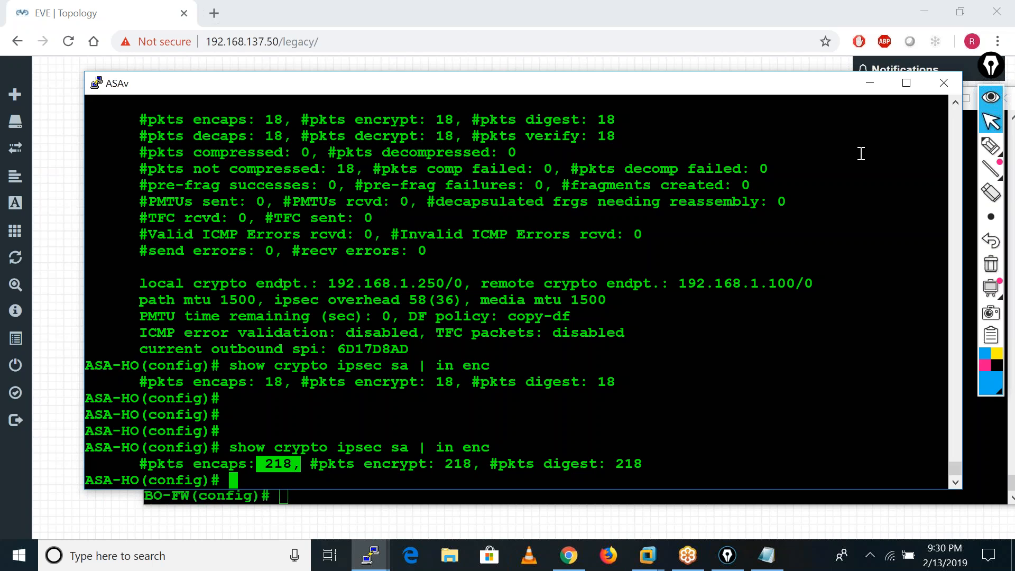
Return to the EVE topology and start a Wireshark capture on interface Gi0/1 of the HO ASAv.
left_click(869, 84)
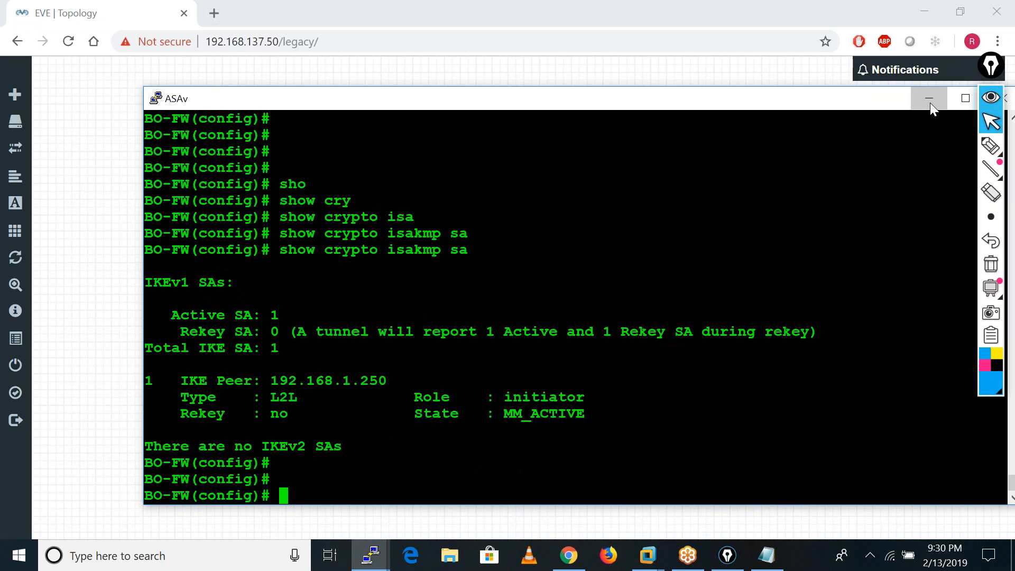
left_click(929, 98)
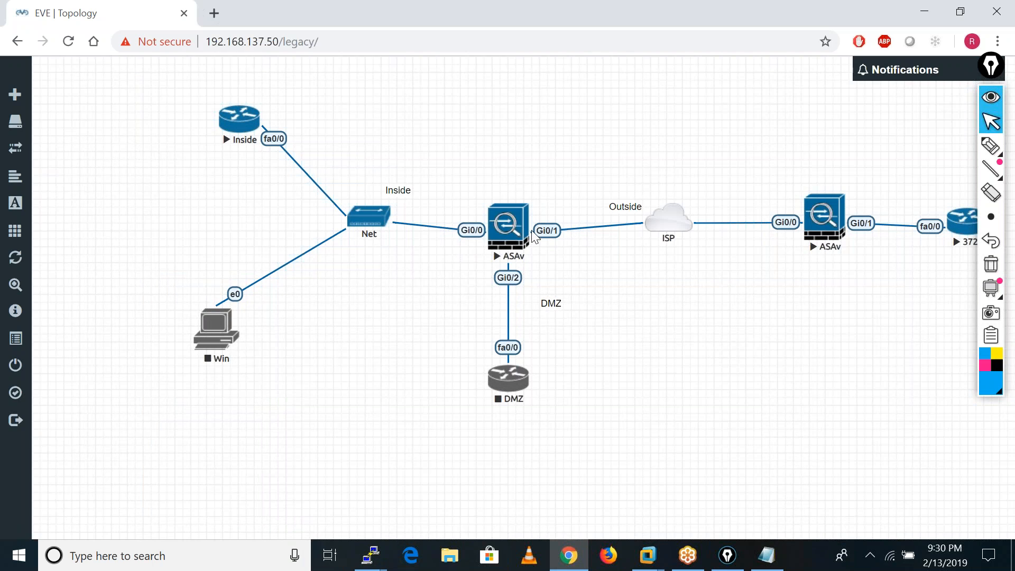
right_click(548, 231)
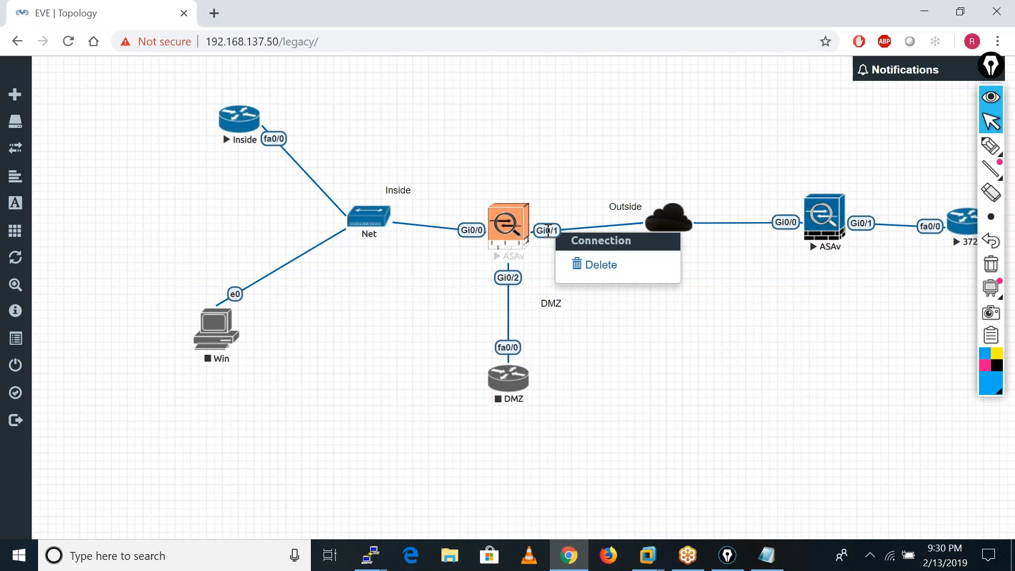
left_click(613, 354)
right_click(520, 231)
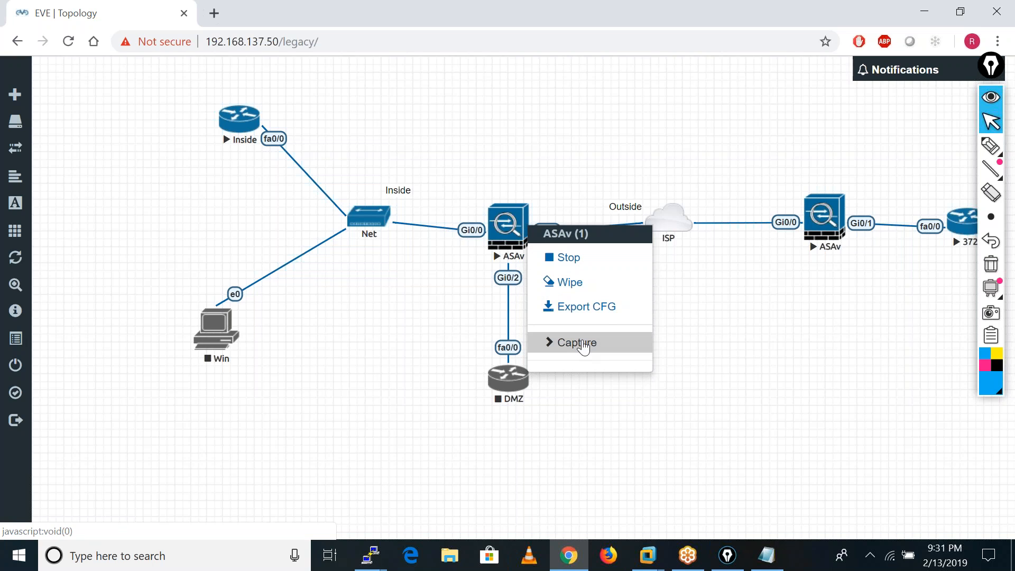
left_click(582, 344)
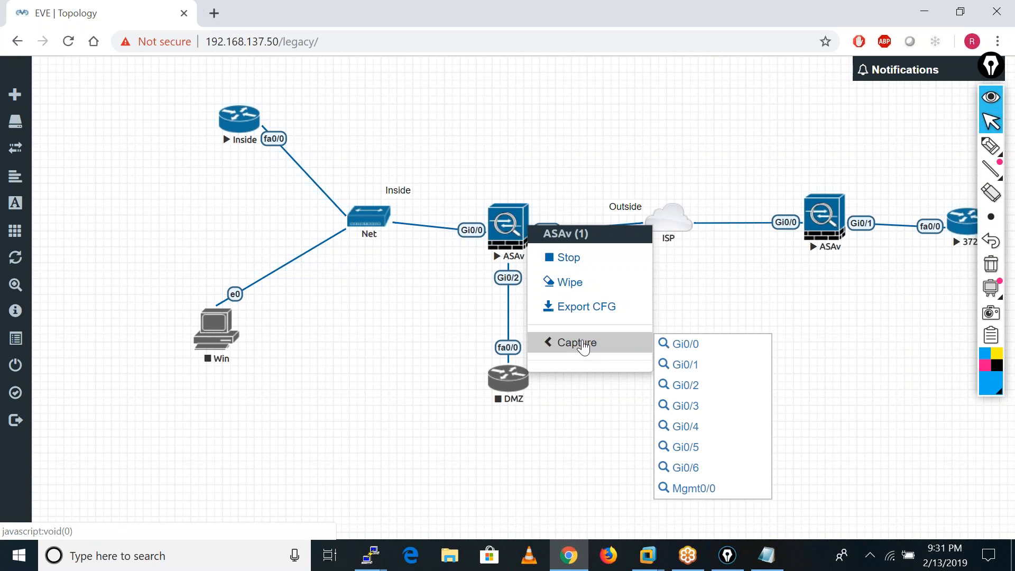
left_click(687, 364)
left_click(530, 147)
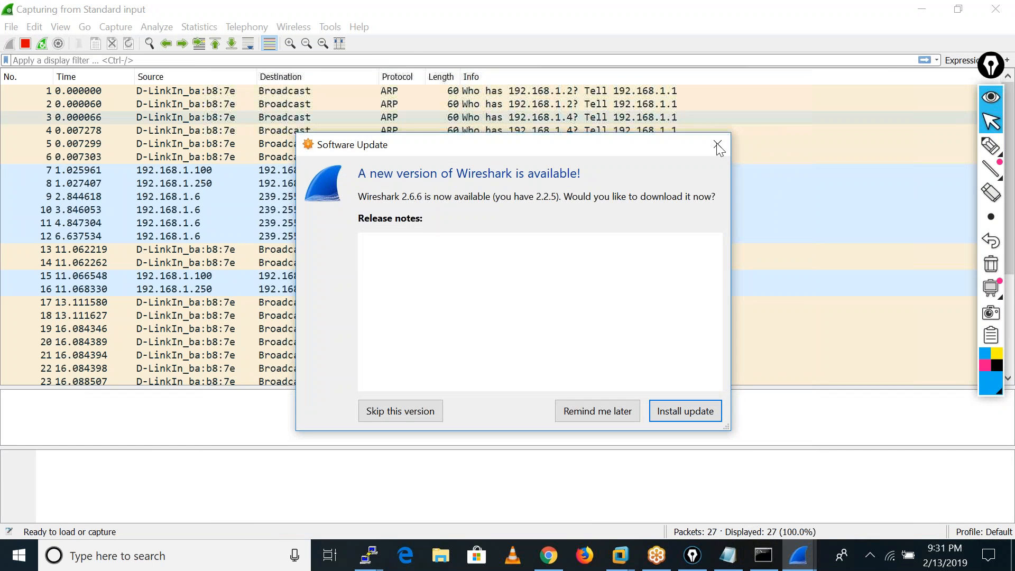
Dismiss the Wireshark software update offer and minimize the capture windows to get back to the topology.
left_click(715, 146)
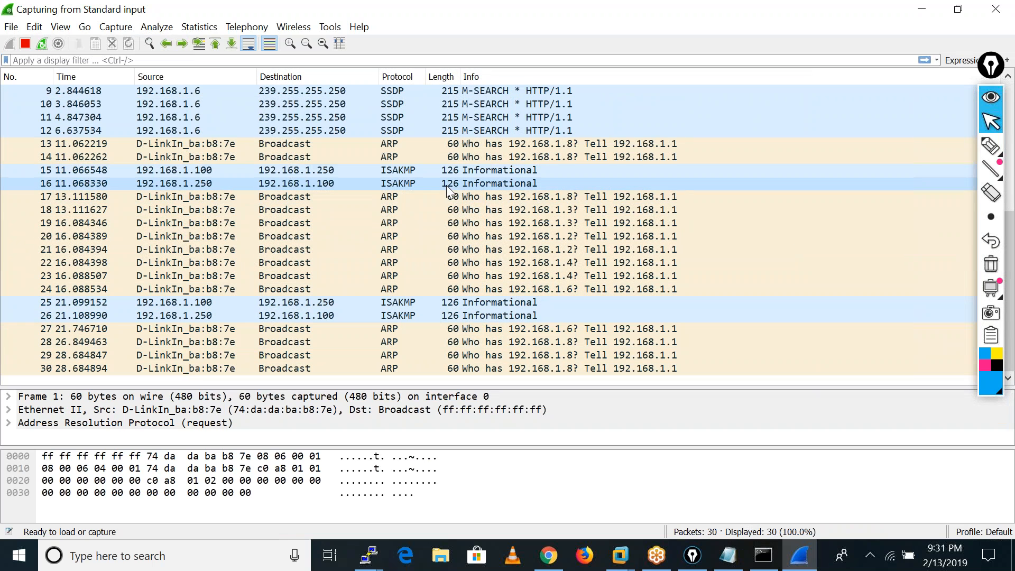
left_click(918, 16)
left_click(739, 131)
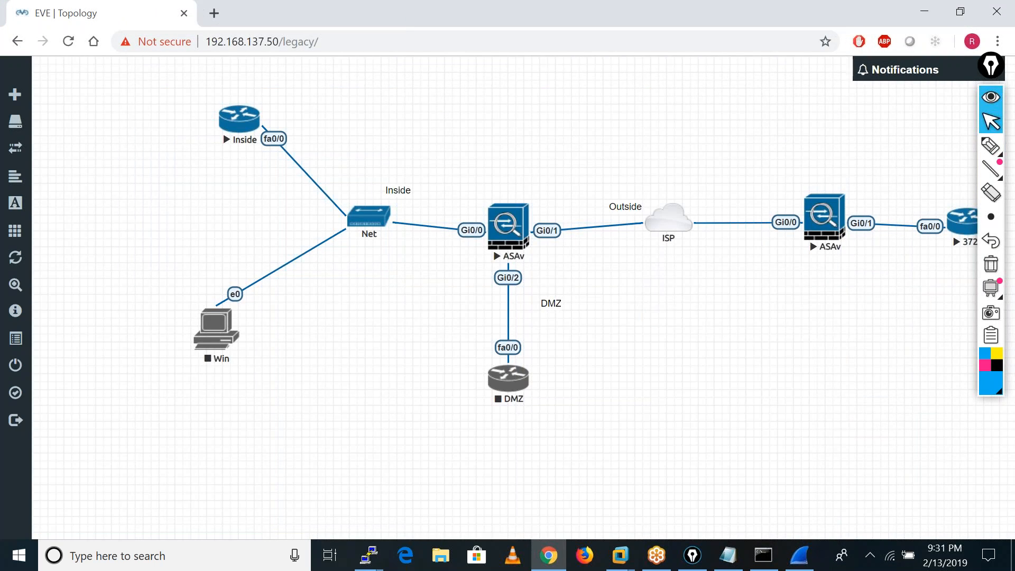
On the ASA-HO console, list the clear isakmp options and run clear isakmp sa.
left_click(368, 555)
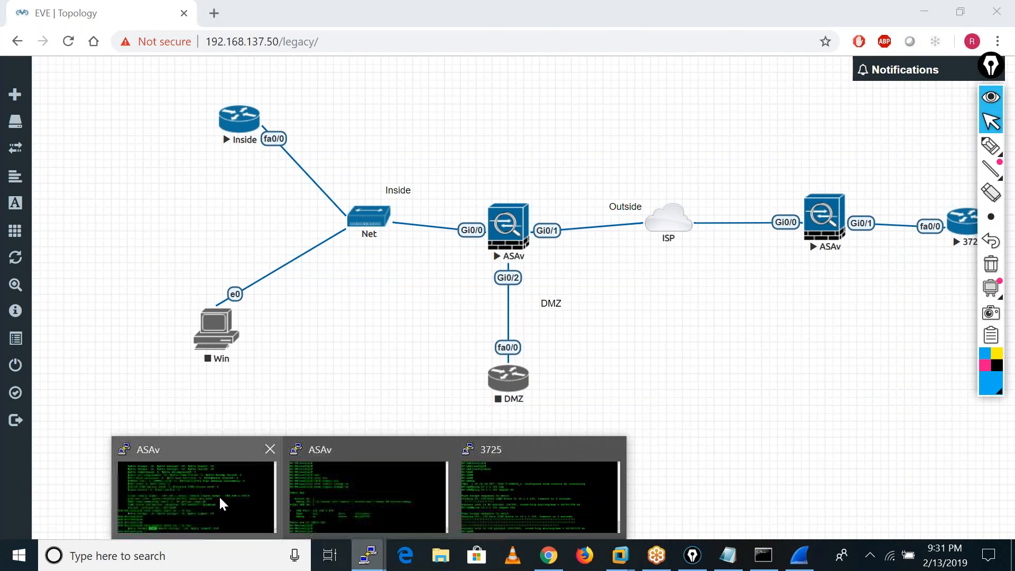
left_click(219, 495)
key("Return")
key("Return")
key("Return")
key("Return")
key("Return")
key("Return")
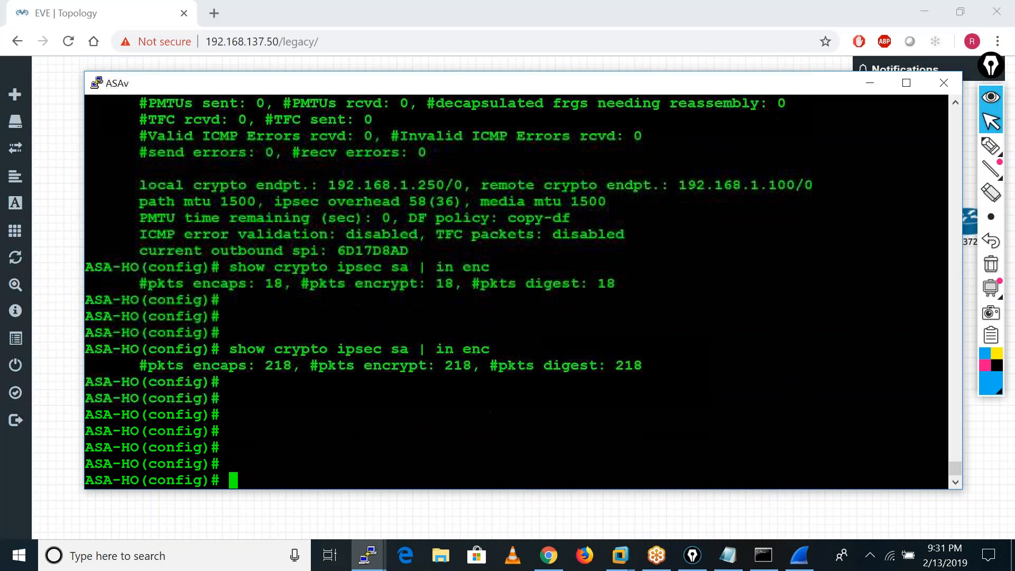
key("Return")
key("Return")
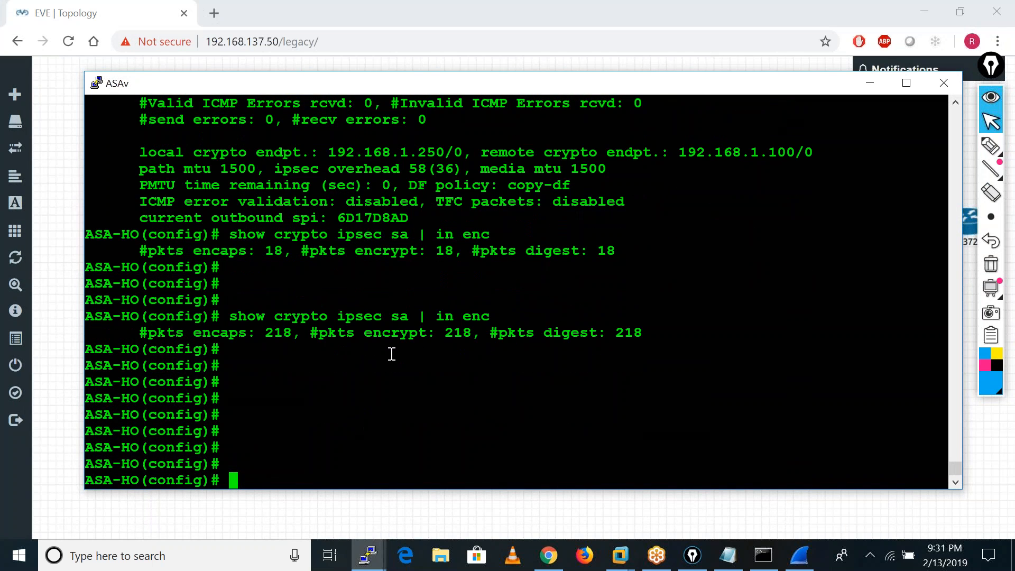
type("cle")
key("Tab")
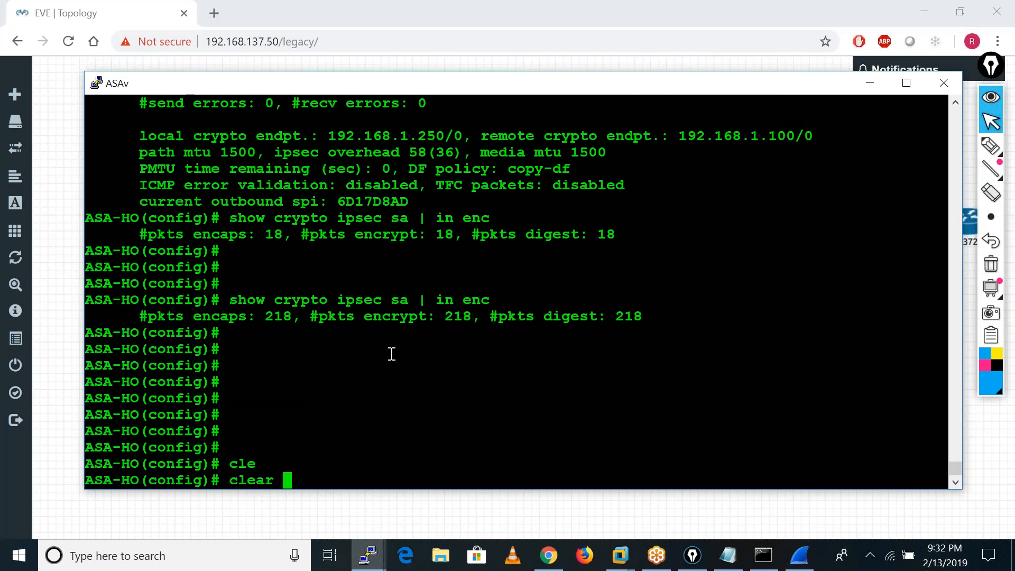
key("BackSpace")
type("isa")
key("Tab")
type("?")
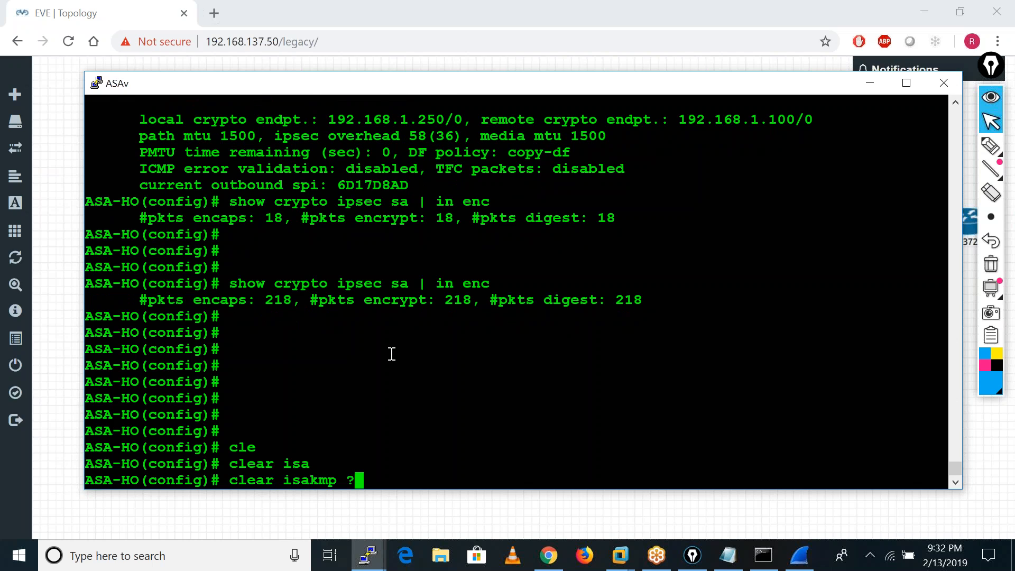
key("BackSpace")
type("sa")
key("Return")
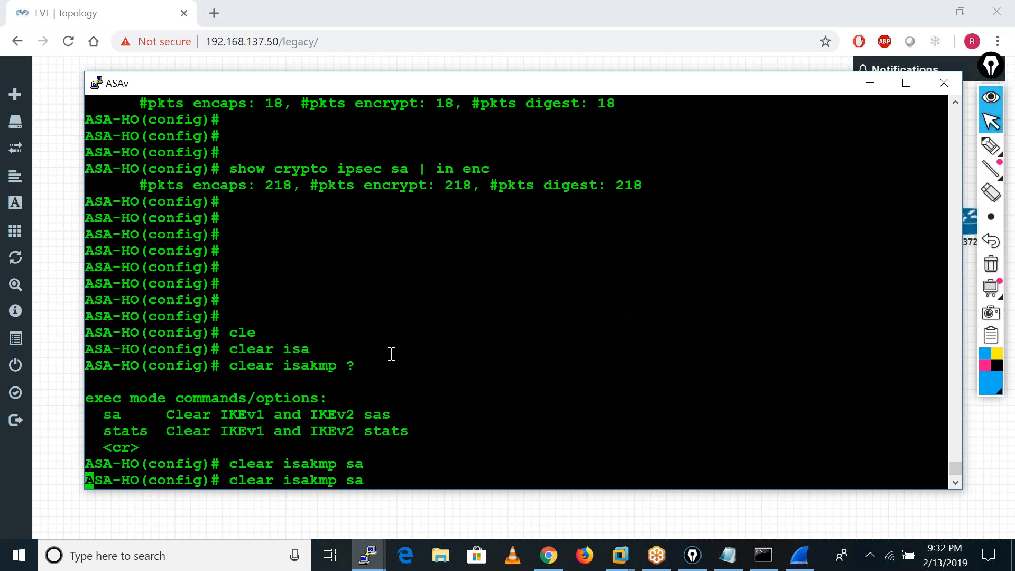
Clear the IPsec security associations on ASA-HO with clear crypto ipsec sa.
type("clear cry")
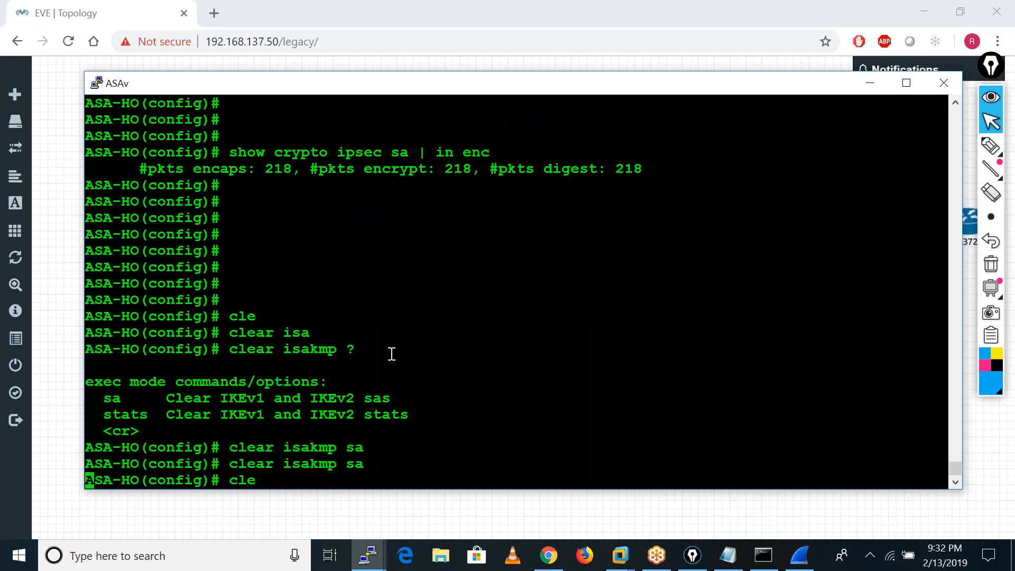
key("Tab")
type("cry")
key("Tab")
type("ip")
key("Tab")
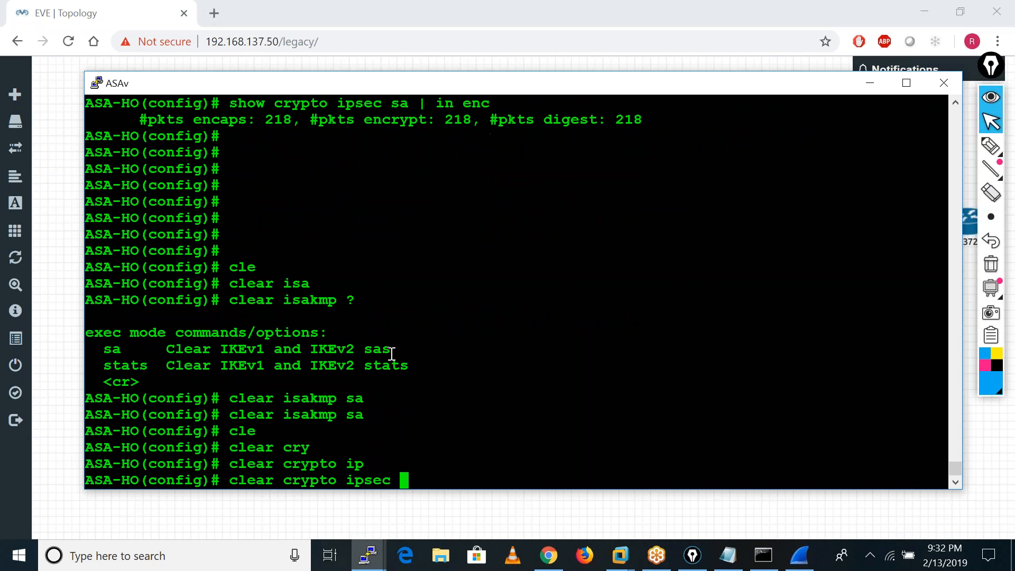
type("sa")
key("Tab")
key("Return")
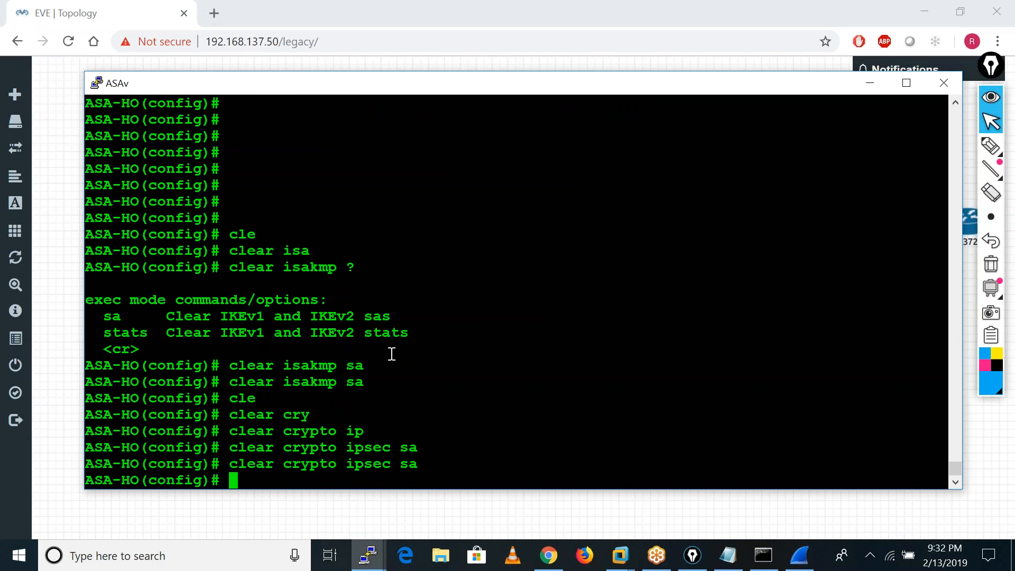
Edit the recalled command on ASA-HO into clear crypto isakmp sa and run it.
key("Up")
key("BackSpace")
key("BackSpace")
key("BackSpace")
key("BackSpace")
key("BackSpace")
key("BackSpace")
key("BackSpace")
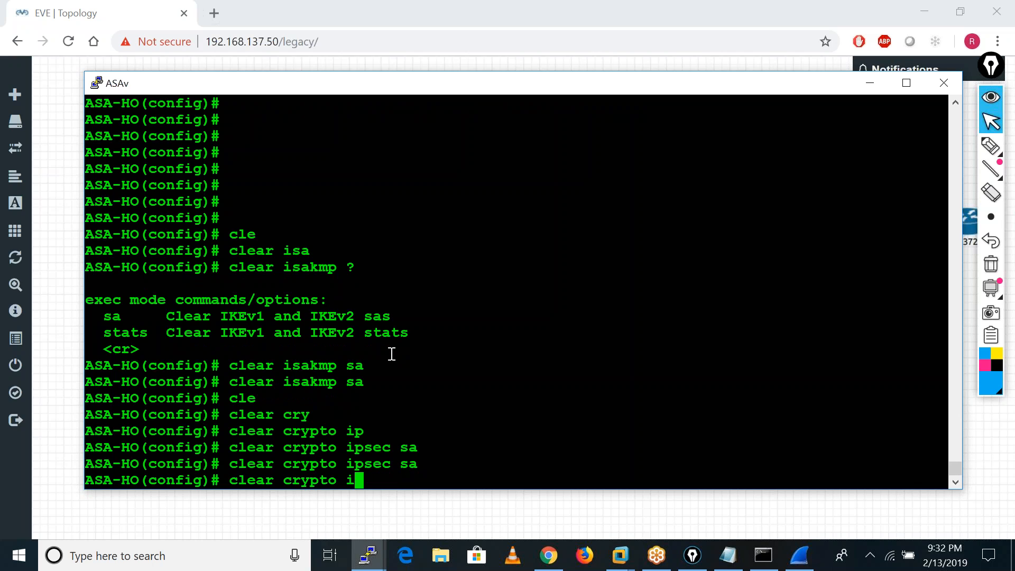
key("BackSpace")
type("isa")
key("Tab")
type("sa")
key("Tab")
key("Return")
Check the remaining IKE security associations on ASA-HO with show crypto isakmp sa.
key("Return")
key("Return")
key("Return")
key("Return")
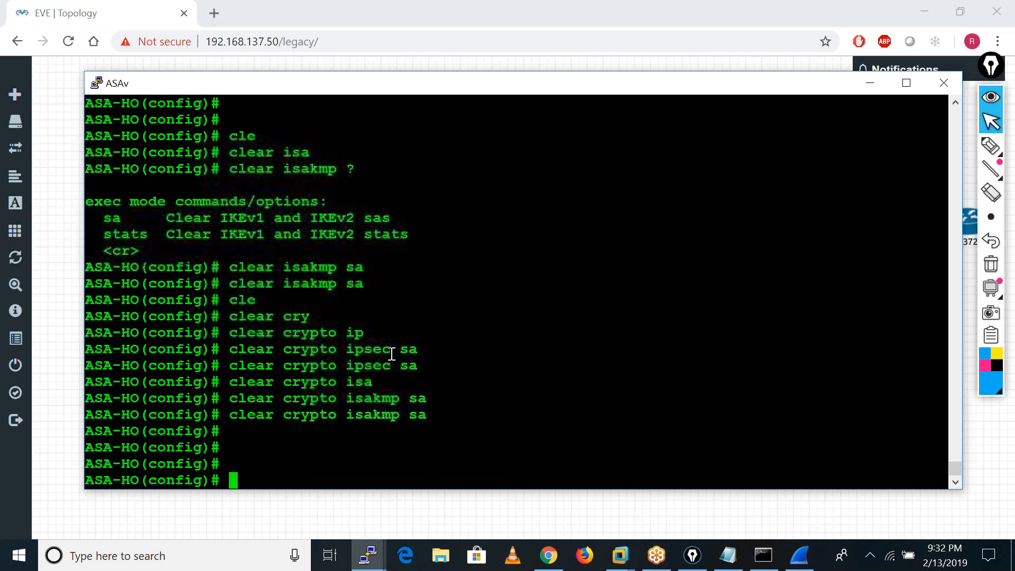
type("sho")
key("Tab")
type("cry")
key("Tab")
type("isa")
key("Tab")
type("sa")
key("Tab")
key("Return")
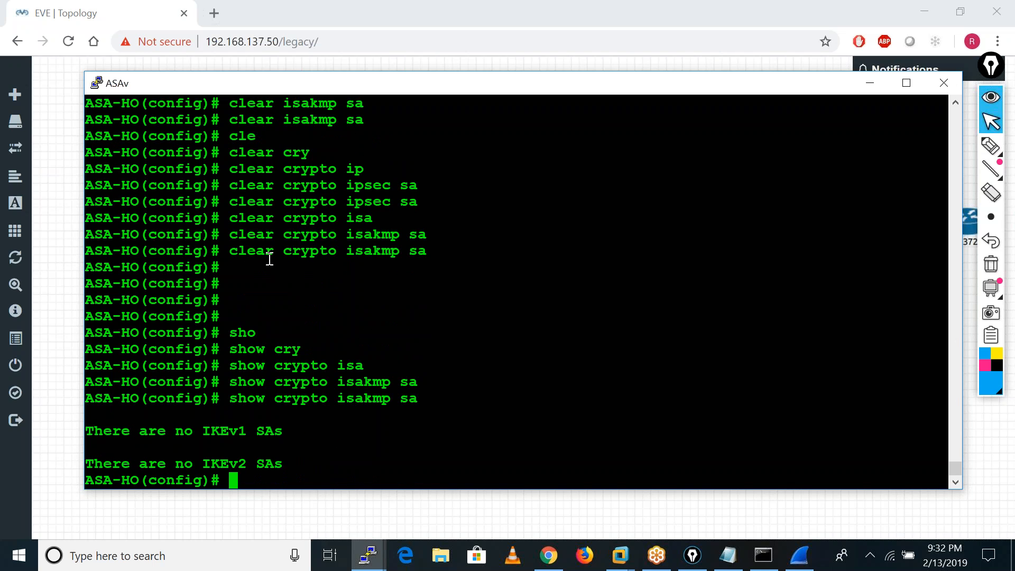
Copy the clear crypto isakmp sa command from ASA-HO and run it on the BO-FW console.
left_click_drag(230, 256, 437, 250)
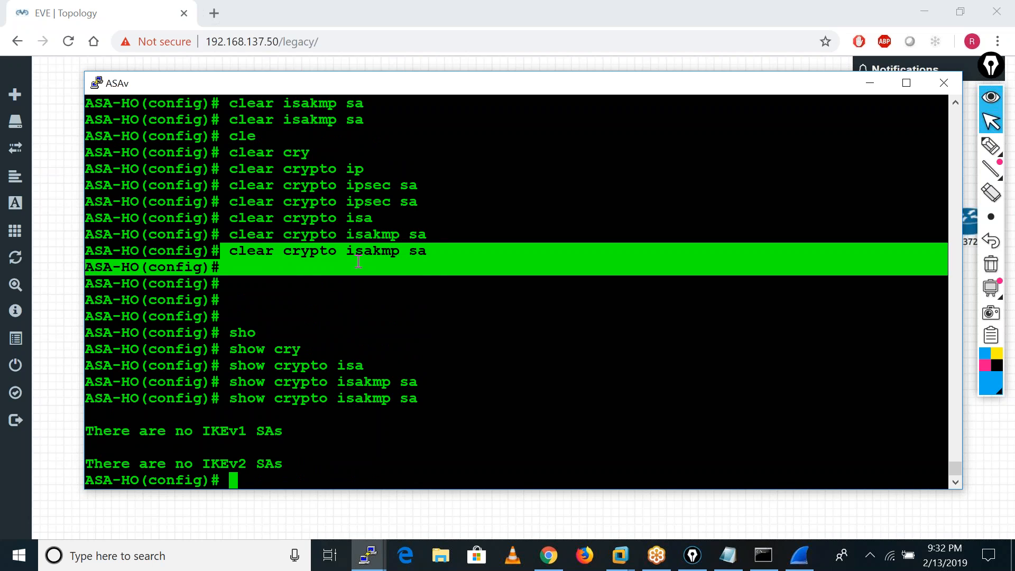
left_click(377, 554)
left_click(376, 497)
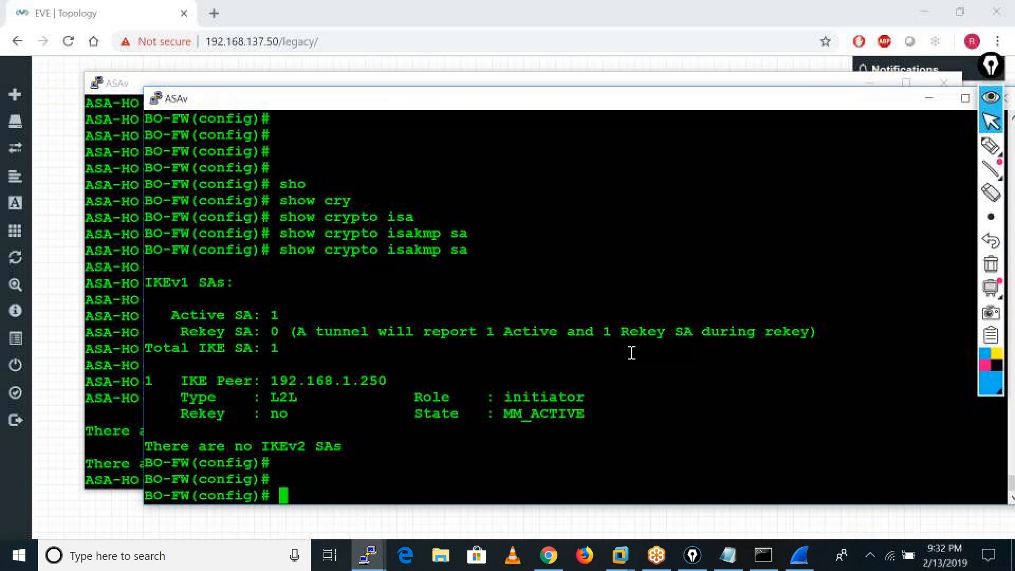
right_click(687, 388)
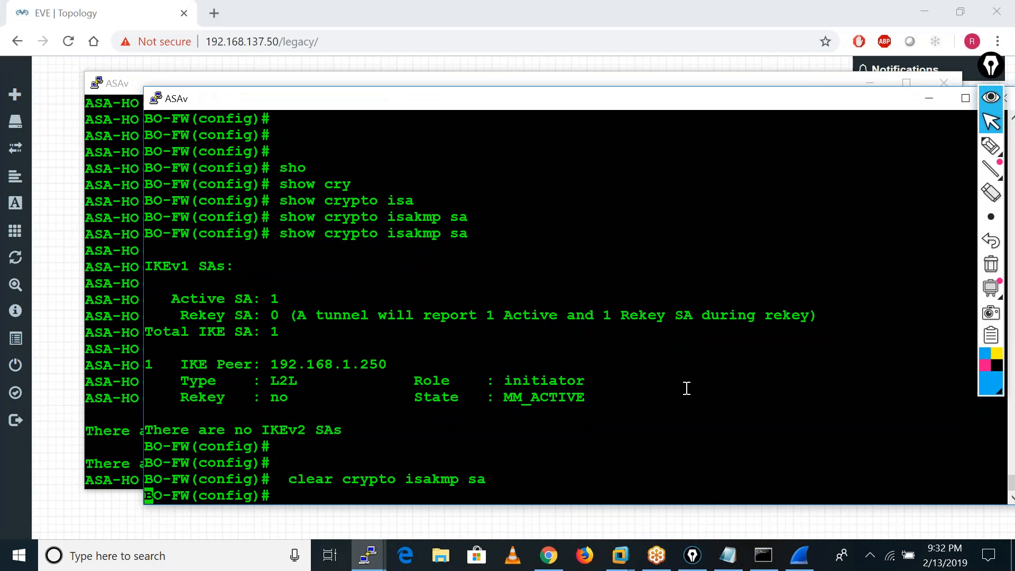
key("Return")
Clear the IPsec security associations on BO-FW with clear crypto ipsec sa.
type("cle")
key("Tab")
type("cry")
key("Tab")
key("Tab")
type("ipse")
key("Tab")
type("sa")
key("Tab")
key("Return")
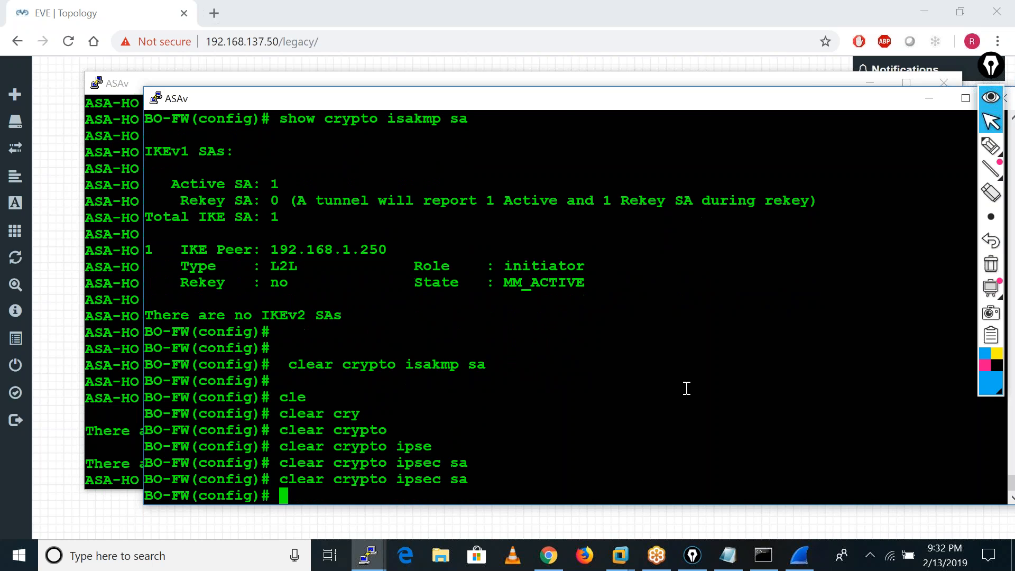
Check the IPsec security associations on BO-FW with sh crypto ipsec sa.
type("sh cry")
key("Tab")
type("ipse")
key("Tab")
type("sa")
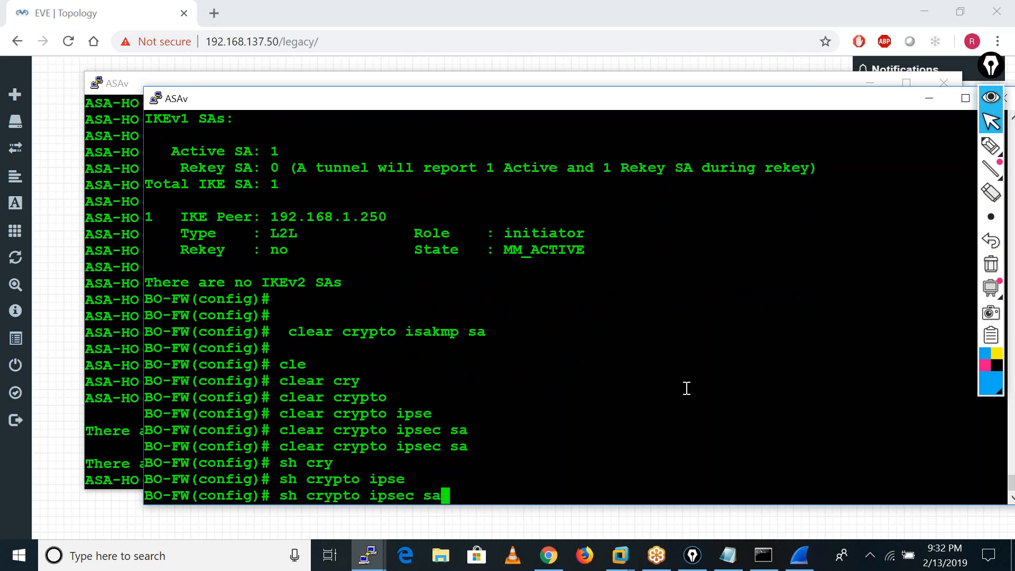
key("Tab")
key("Return")
key("Return")
key("Return")
key("Return")
key("Return")
key("Return")
key("Return")
key("Return")
key("Return")
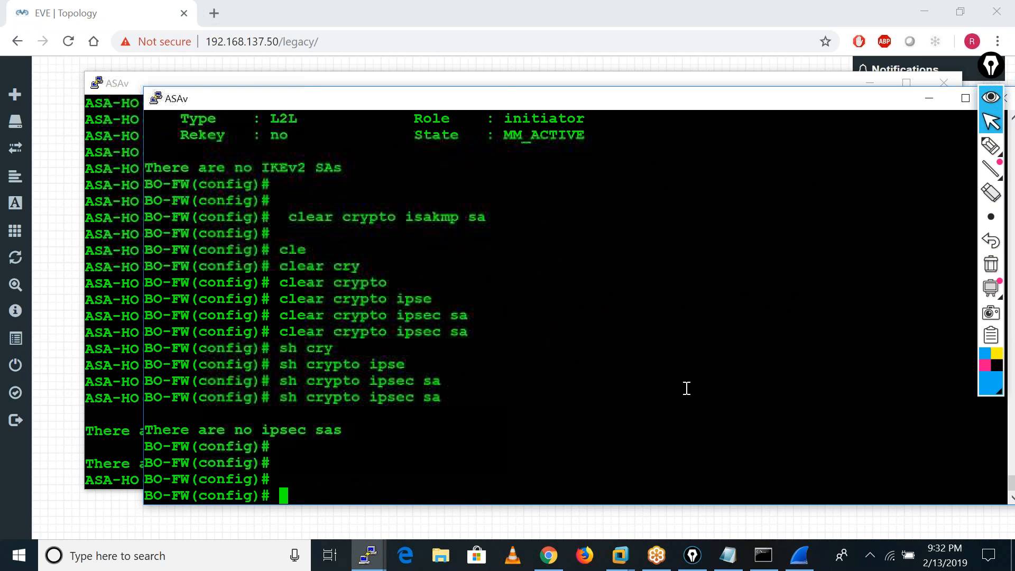
Ping 10.1.1.100 with repeat 20 from the BO-LAN router to bring the tunnel up again.
left_click(368, 555)
left_click(540, 504)
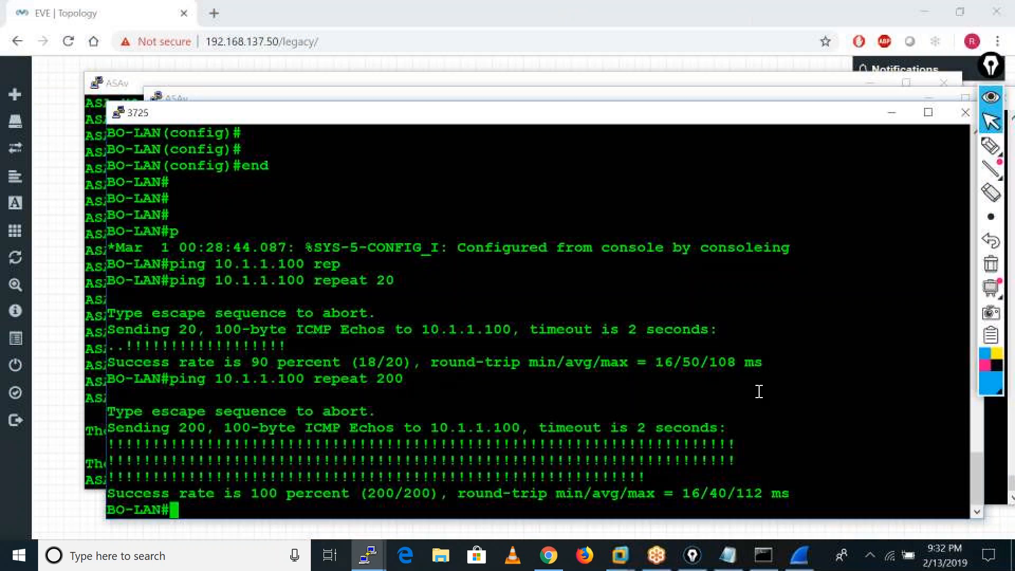
key("Up")
key("BackSpace")
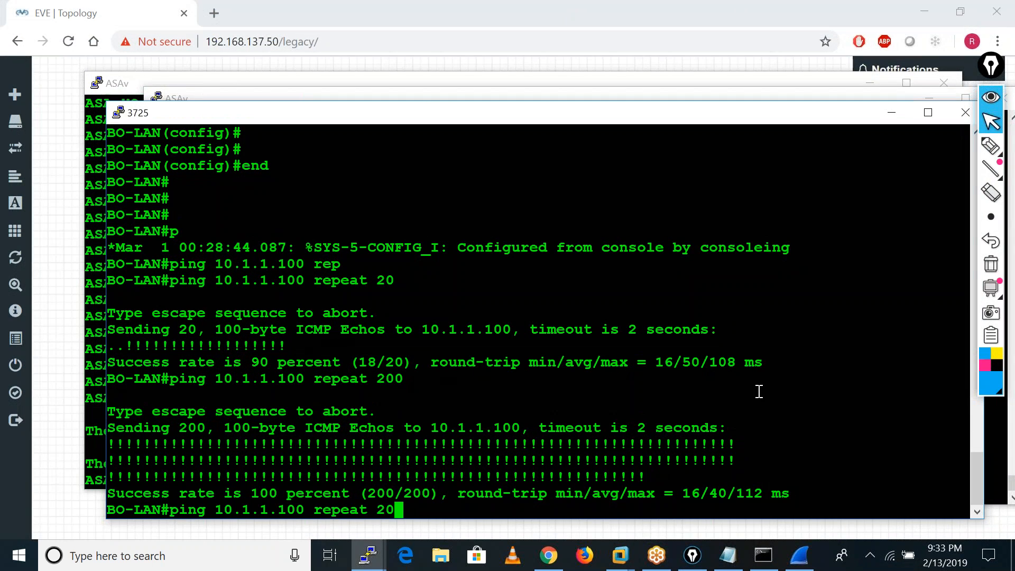
key("Return")
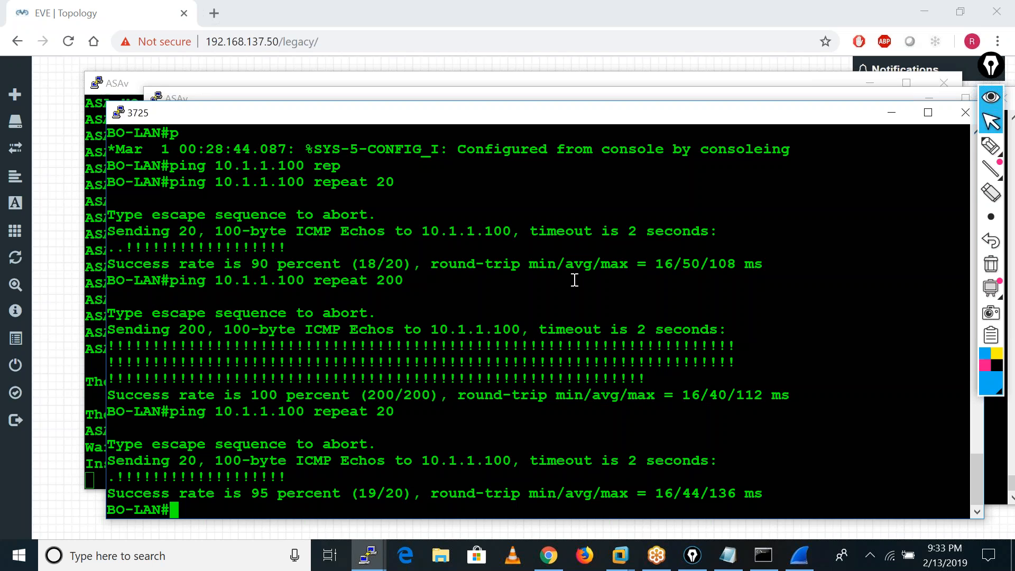
Minimize the BO-LAN, BO-FW and ASA-HO consoles, switch to Wireshark and stop the running packet capture.
left_click(891, 113)
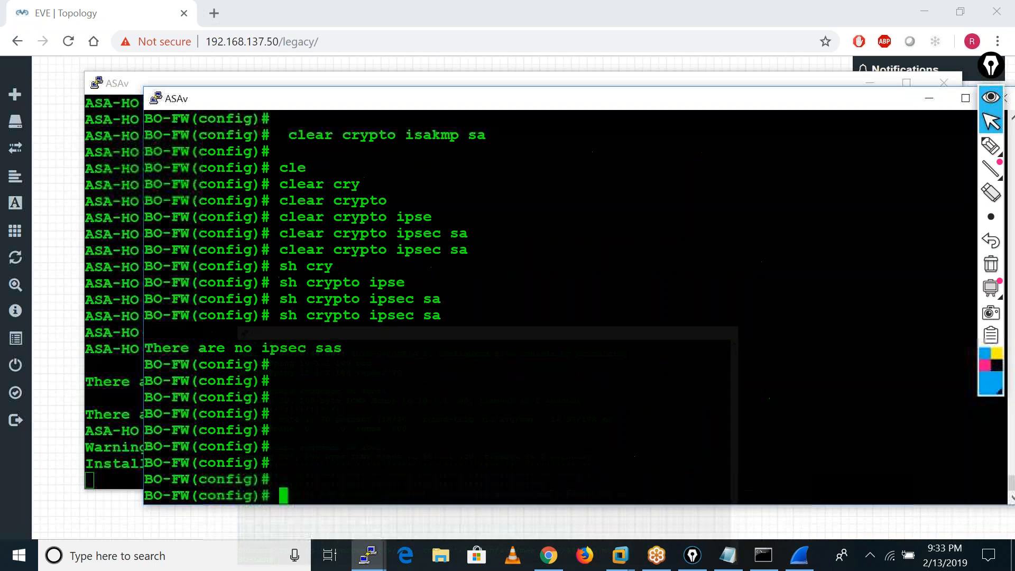
left_click(936, 99)
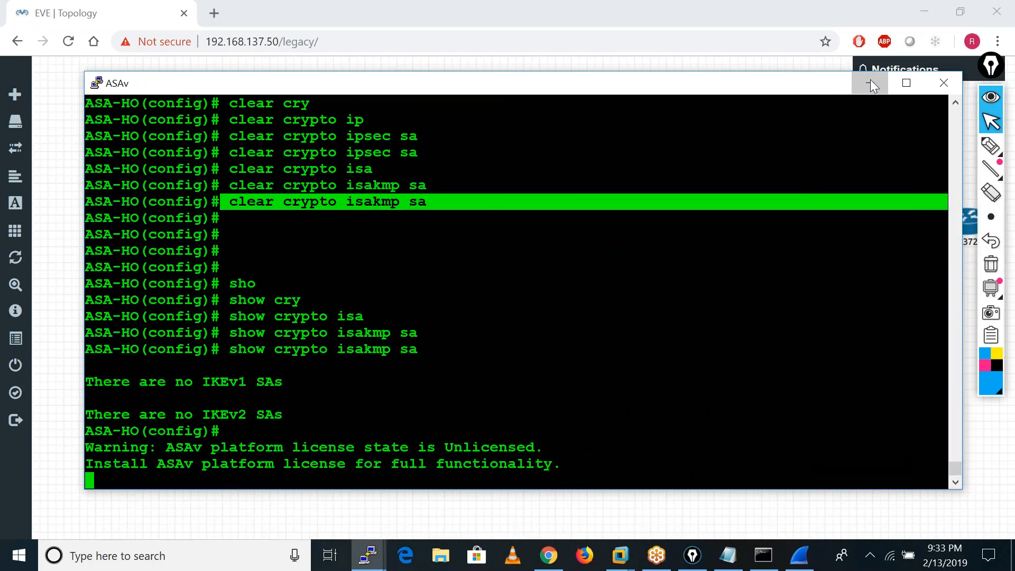
left_click(870, 80)
left_click(799, 554)
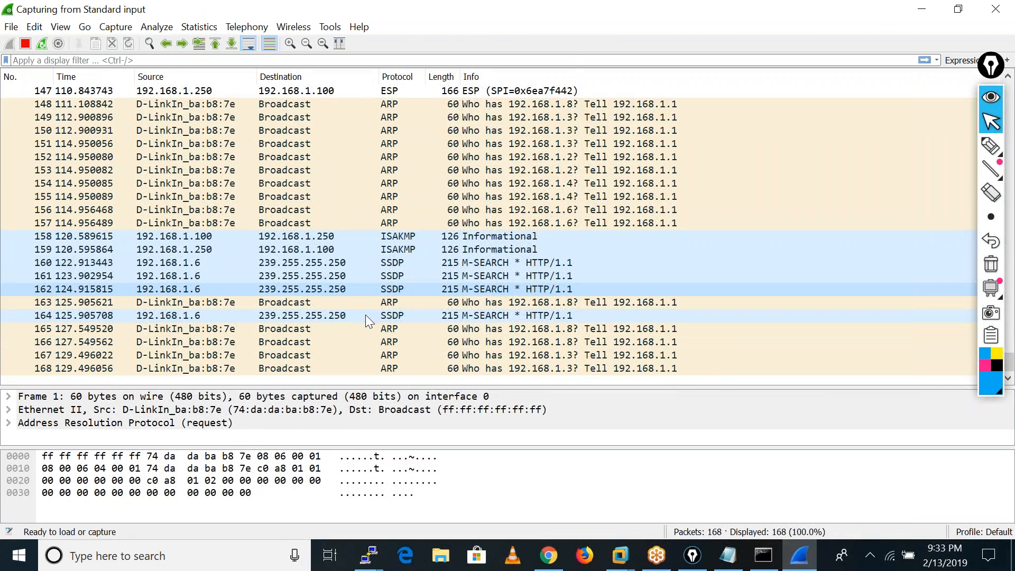
right_click(366, 315)
left_click(26, 44)
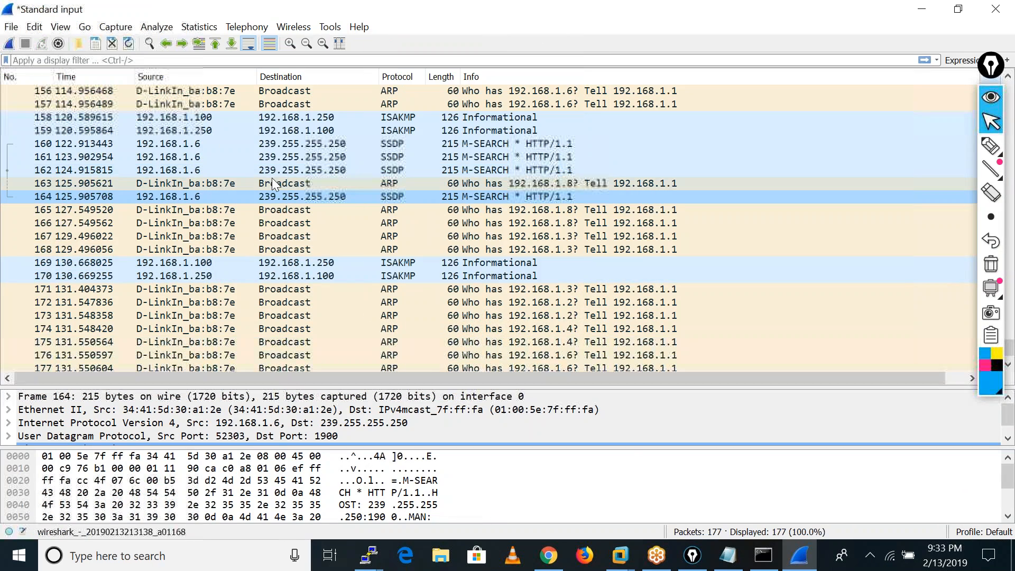
Examine the ISAKMP negotiation in the capture, going through the Main Mode and Quick Mode packets from 99 to 107.
scroll(272, 180, "up", 7)
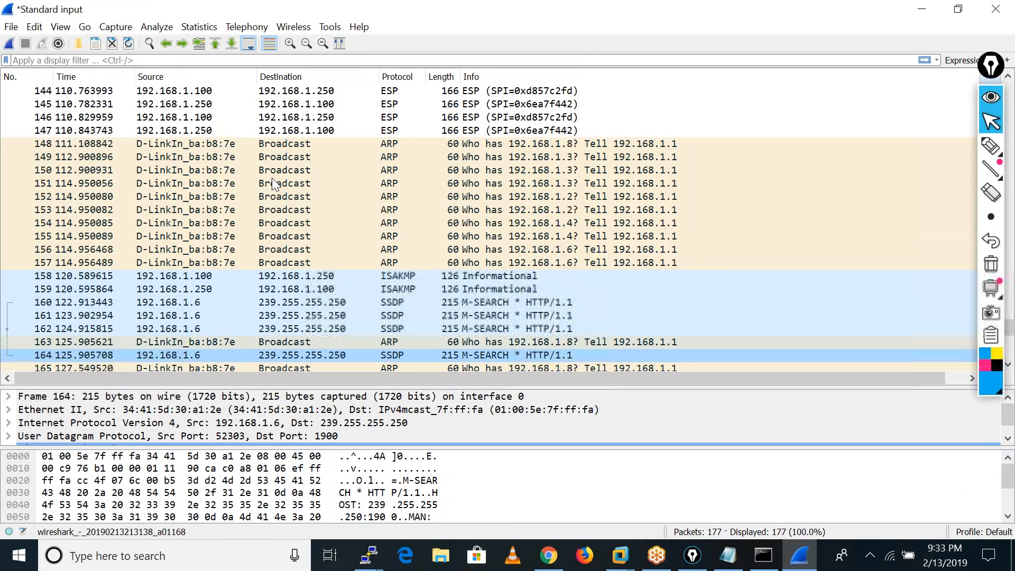
scroll(272, 180, "up", 14)
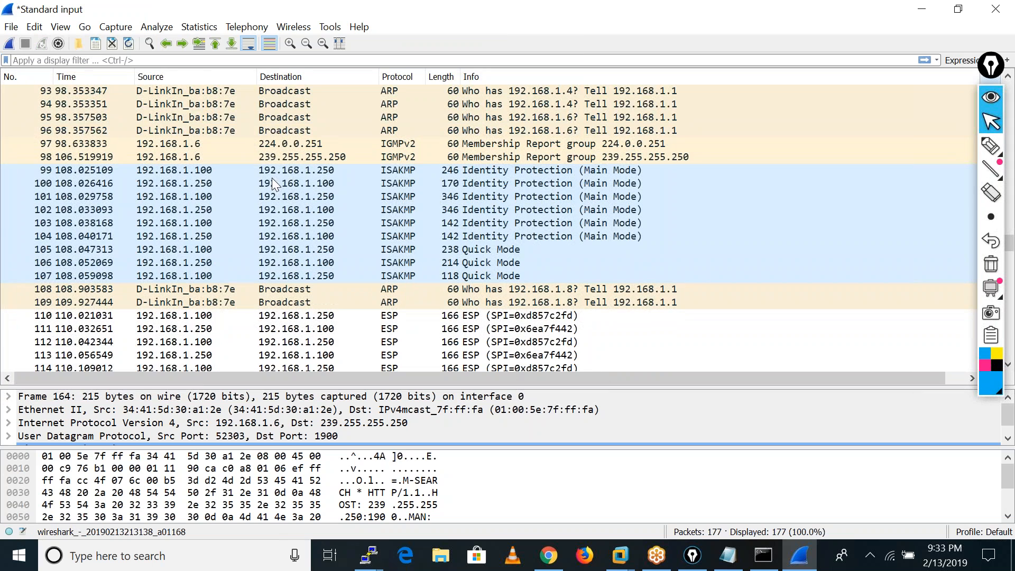
left_click(316, 168)
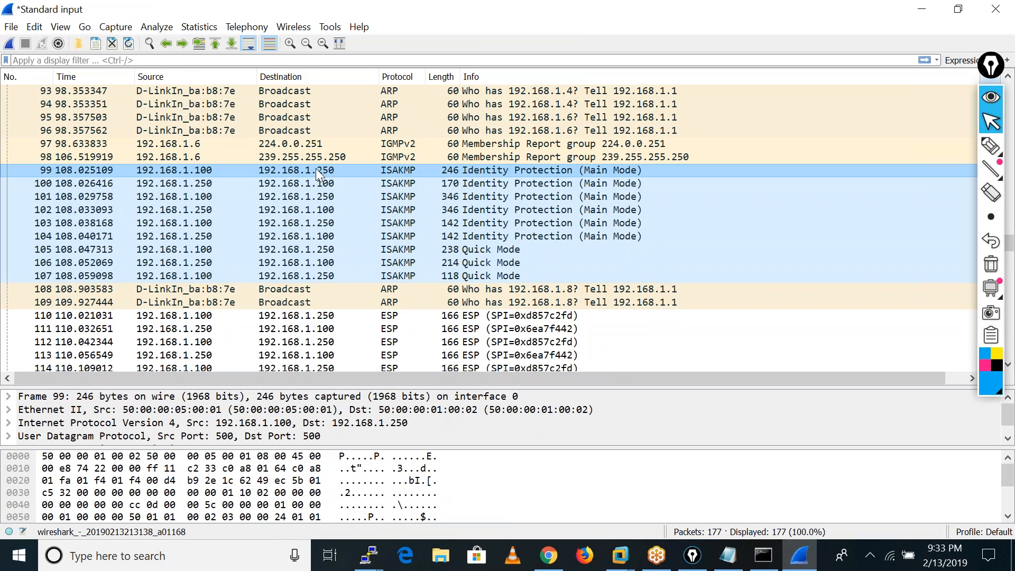
key("Down")
key("Down")
key("Down")
key("Down")
key("Down")
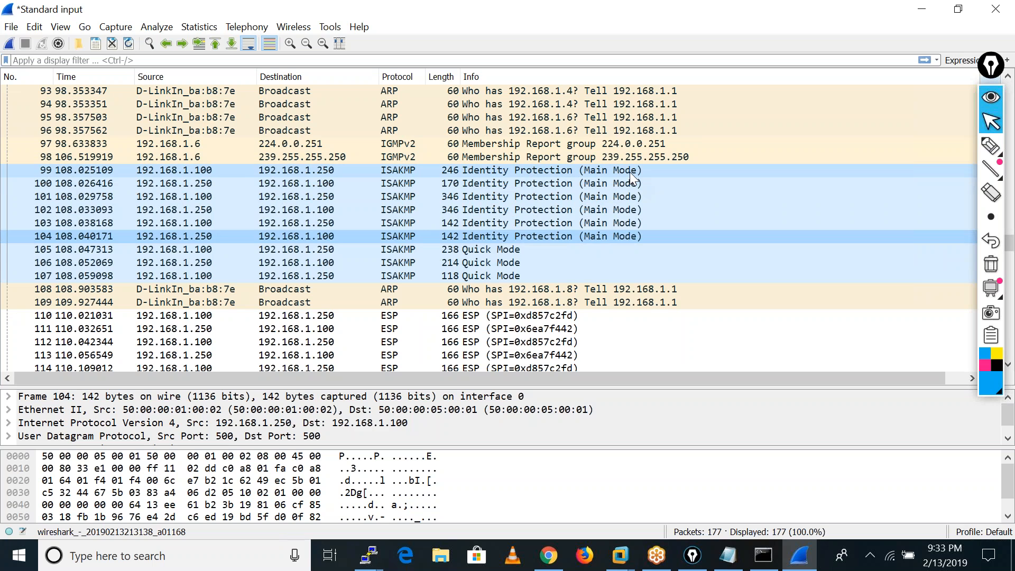
key("Down")
key("Down")
key("Down")
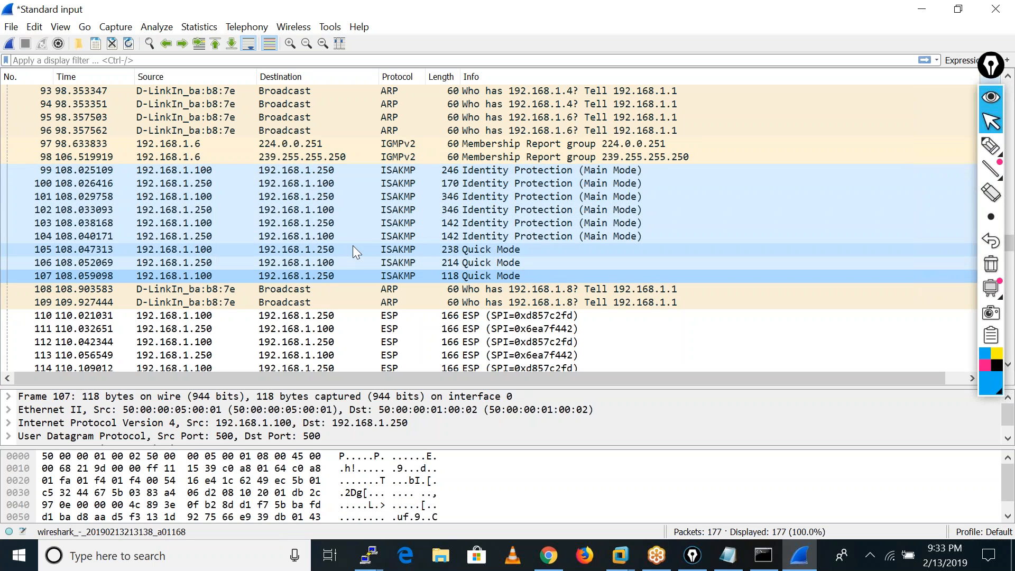
Inspect the Encapsulating Security Payload of ESP packet 110 in its own window, and compare the packet with Quick Mode packet 107.
scroll(353, 249, "down", 2)
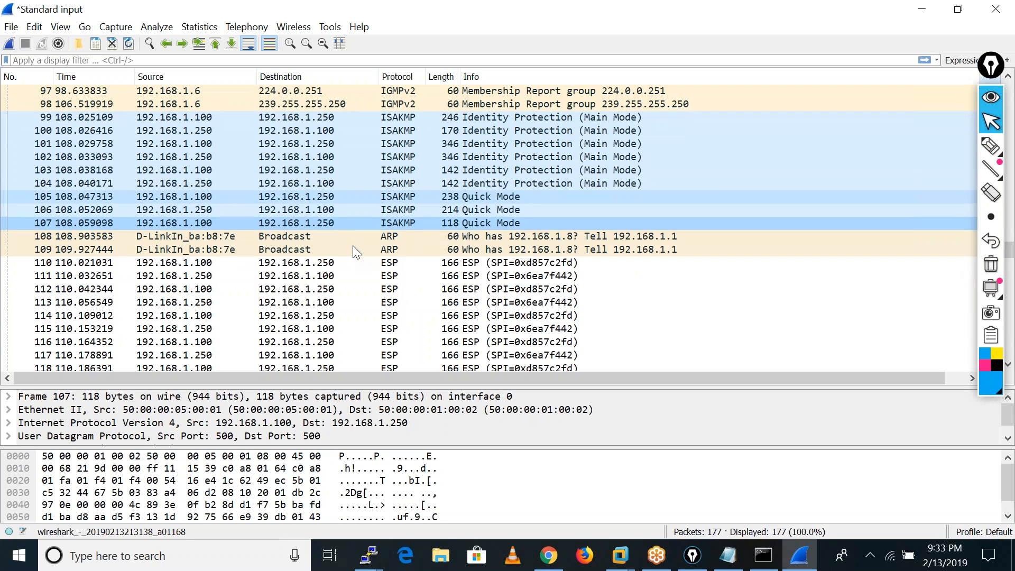
left_click(169, 264)
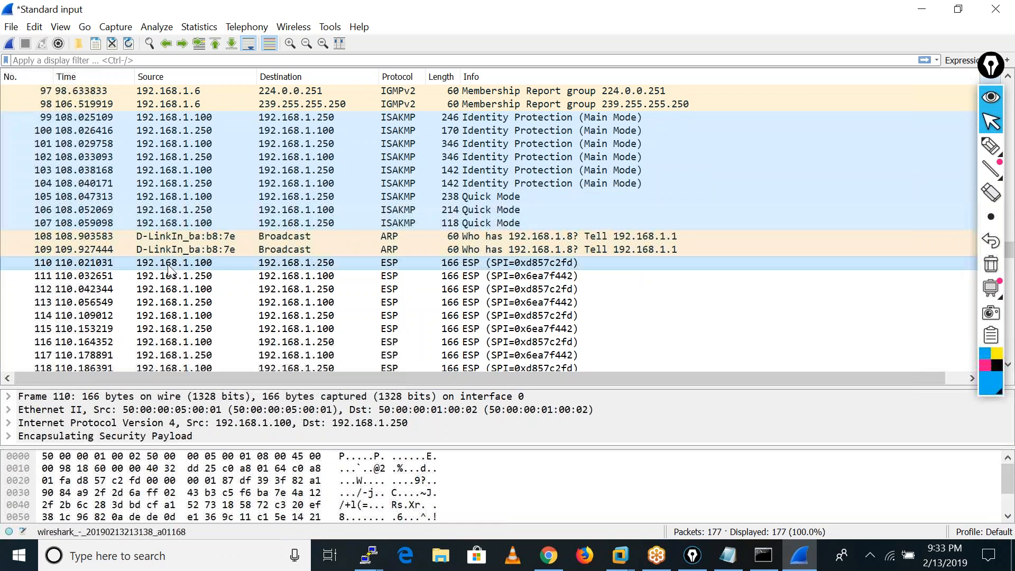
double_click(394, 264)
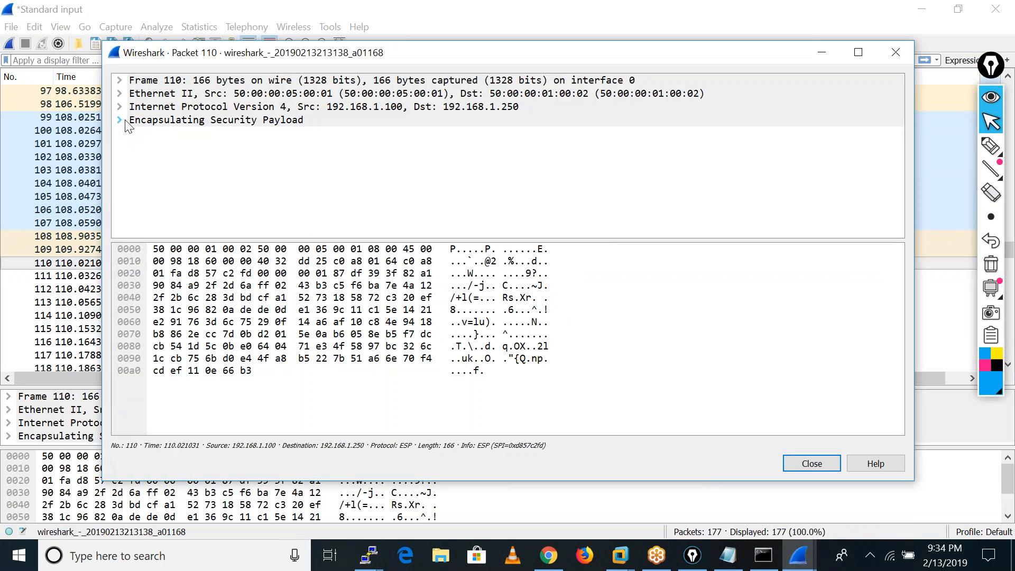
left_click(120, 120)
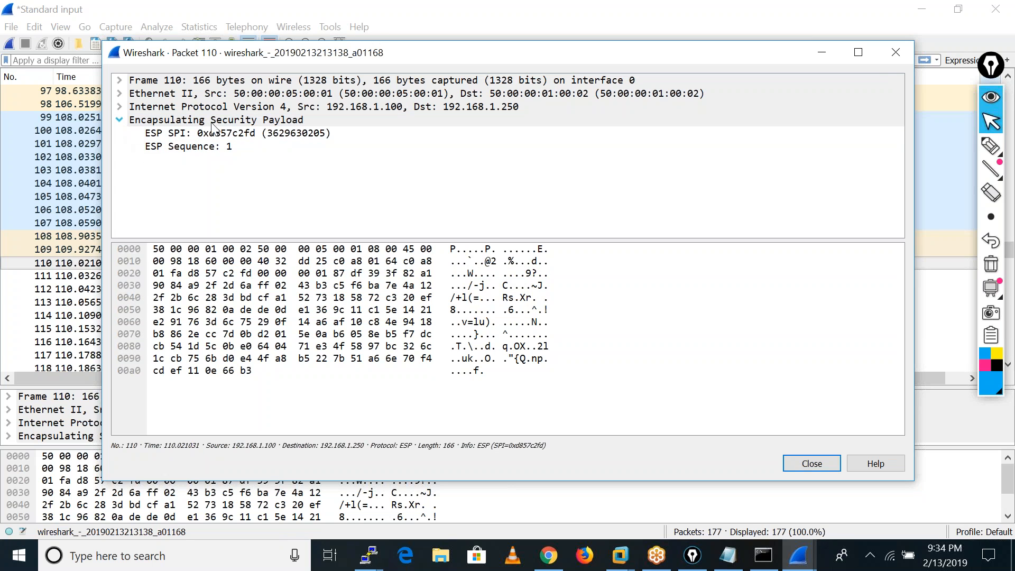
left_click(894, 53)
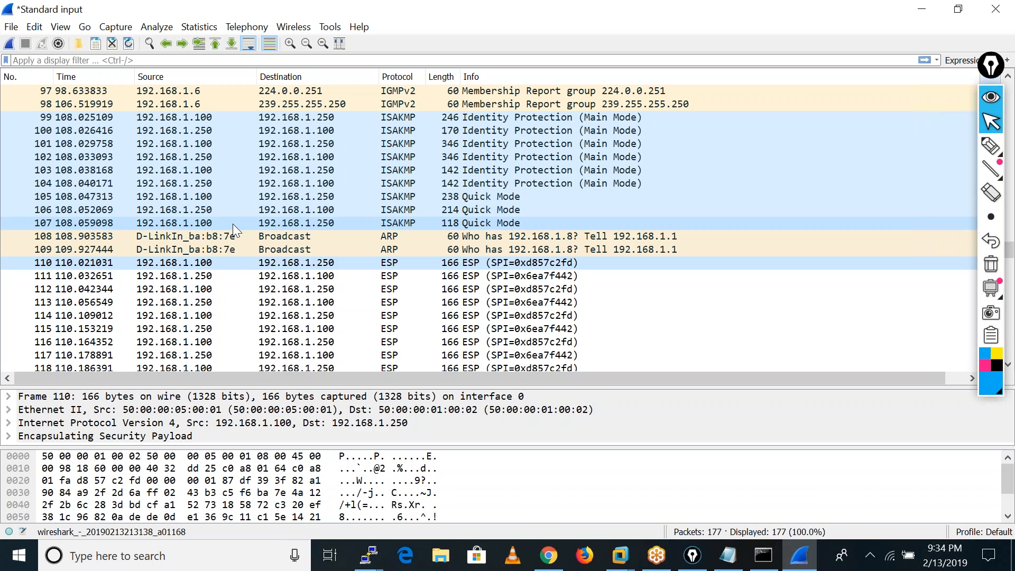
left_click(185, 224)
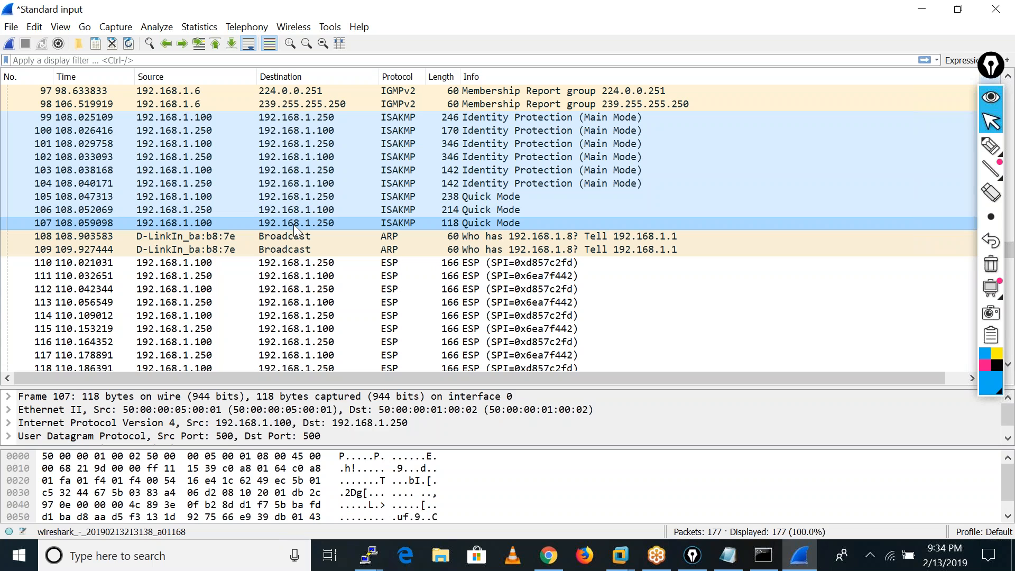
left_click(184, 265)
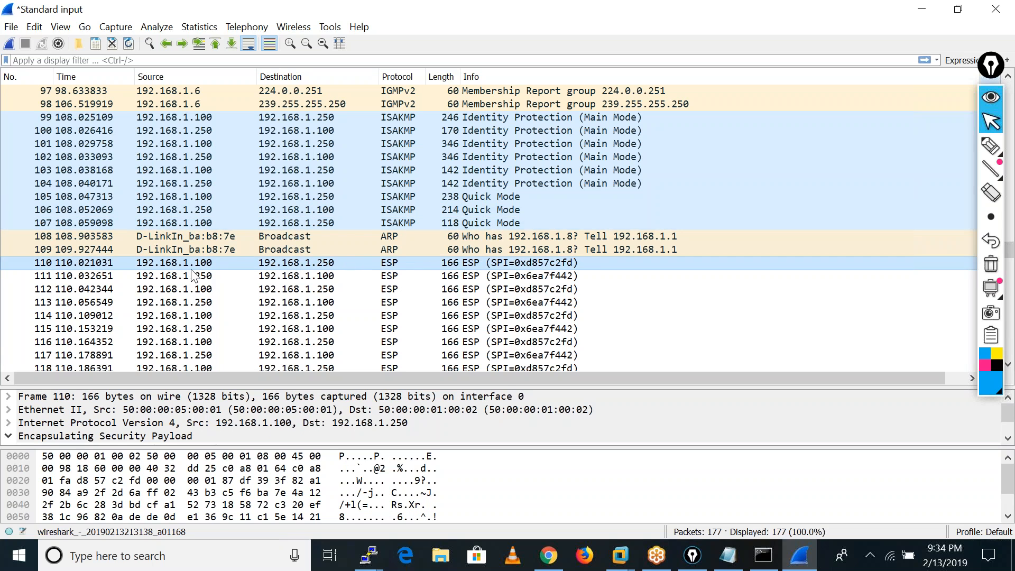
Review the Identity Protection (Main Mode) packets one by one, from packet 99 to packet 104.
scroll(299, 263, "up", 3)
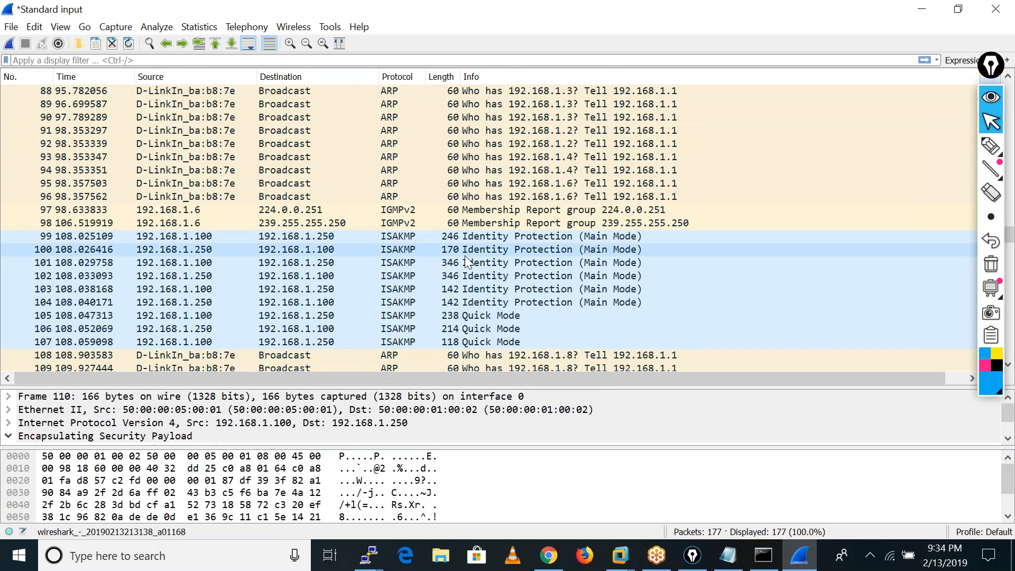
left_click(623, 238)
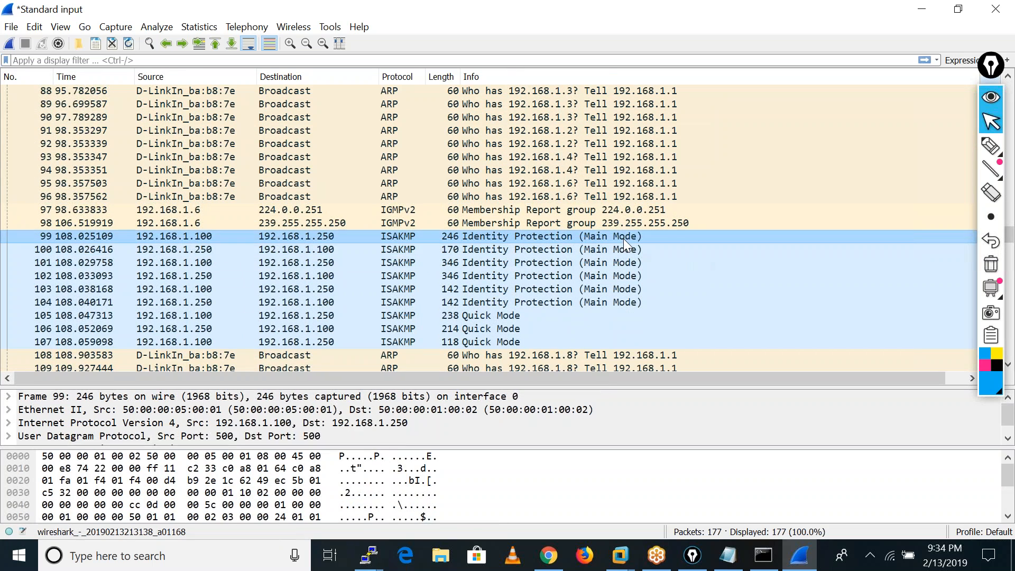
left_click(615, 252)
left_click(613, 262)
left_click(603, 275)
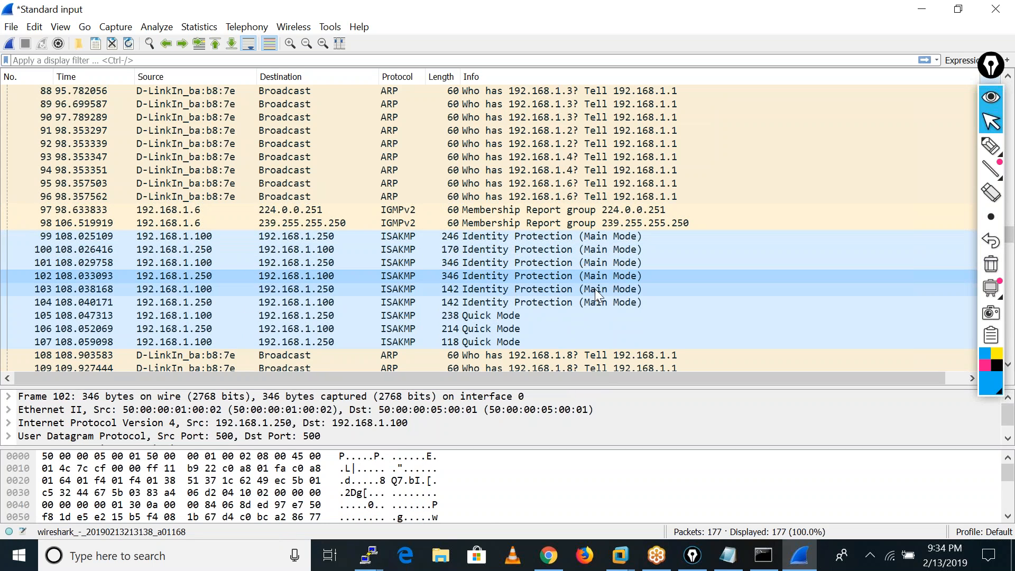
left_click(595, 289)
left_click(597, 302)
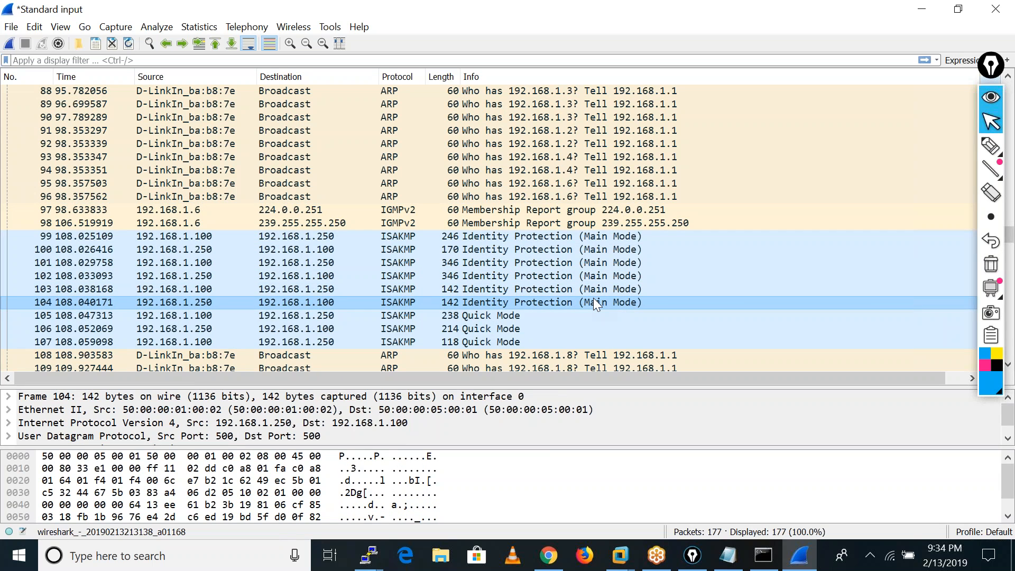
Show the details of Main Mode packet 99 and expand its ISAKMP section and Security Association payload.
double_click(326, 237)
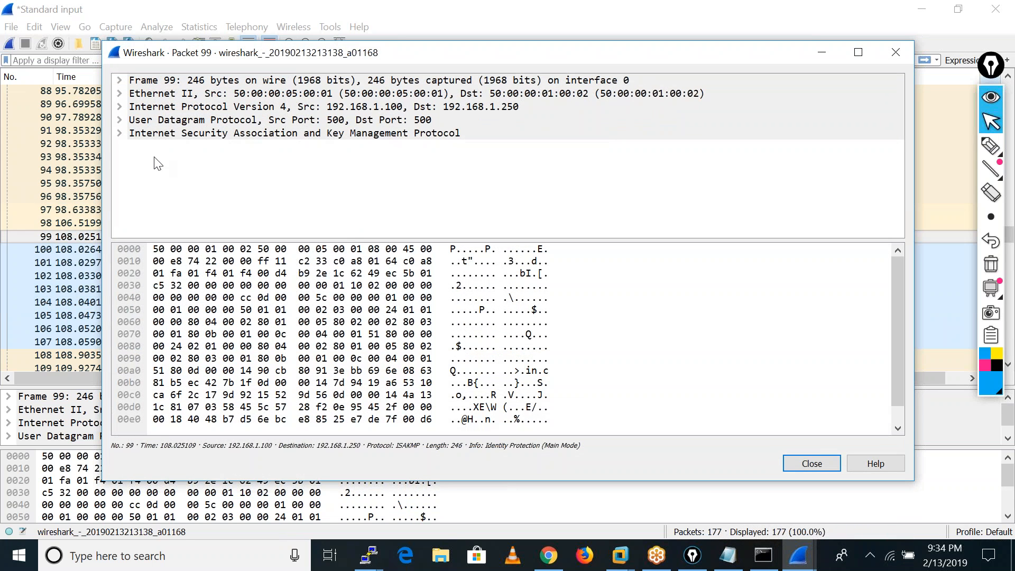
left_click(122, 134)
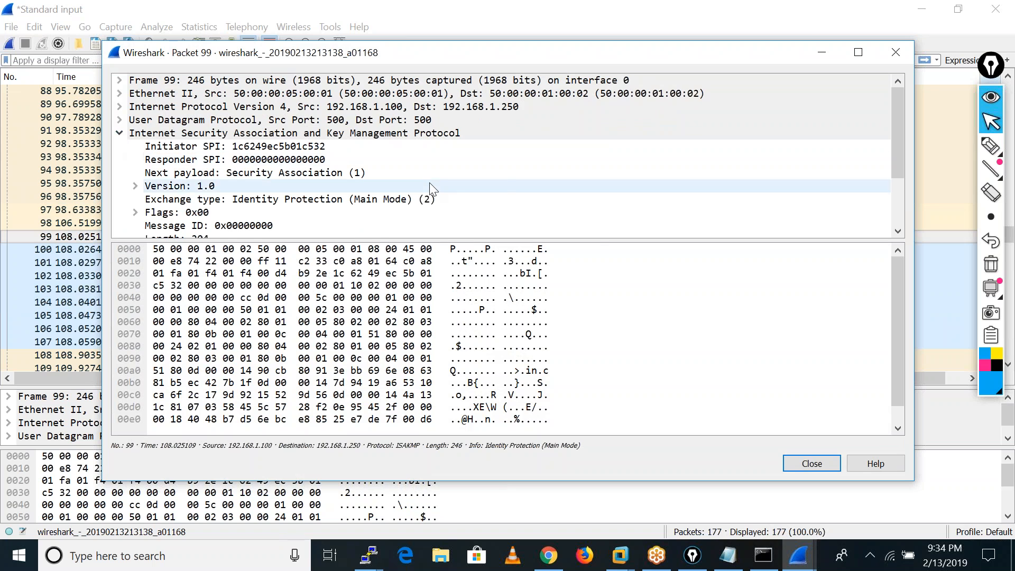
scroll(430, 188, "down", 2)
scroll(430, 188, "down", 1)
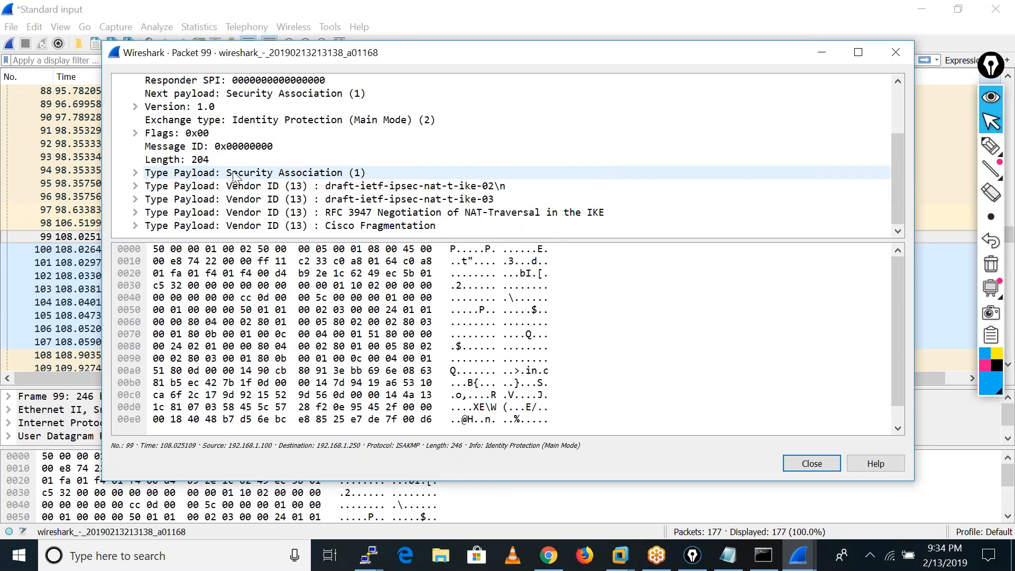
left_click(137, 173)
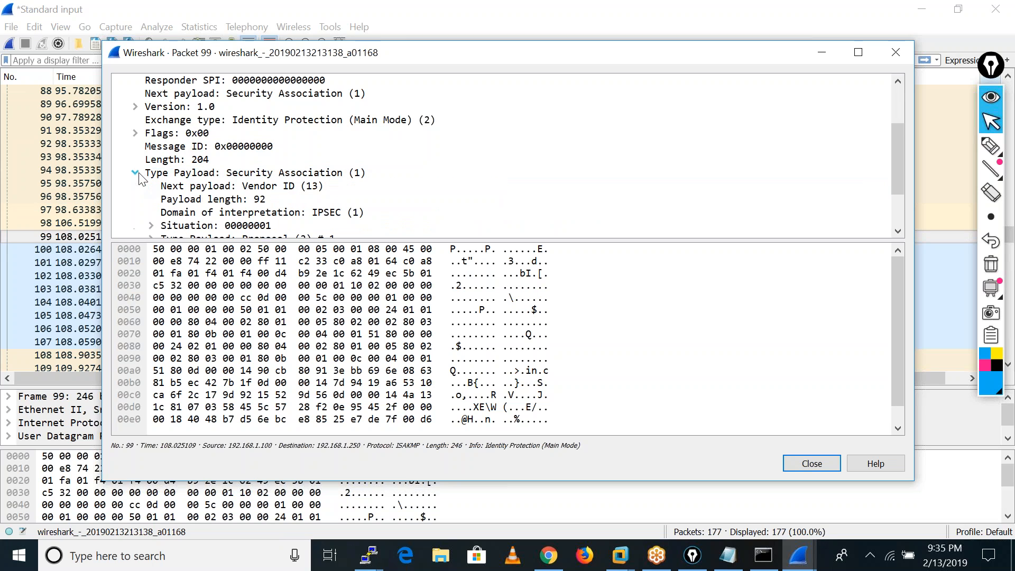
scroll(370, 189, "down", 3)
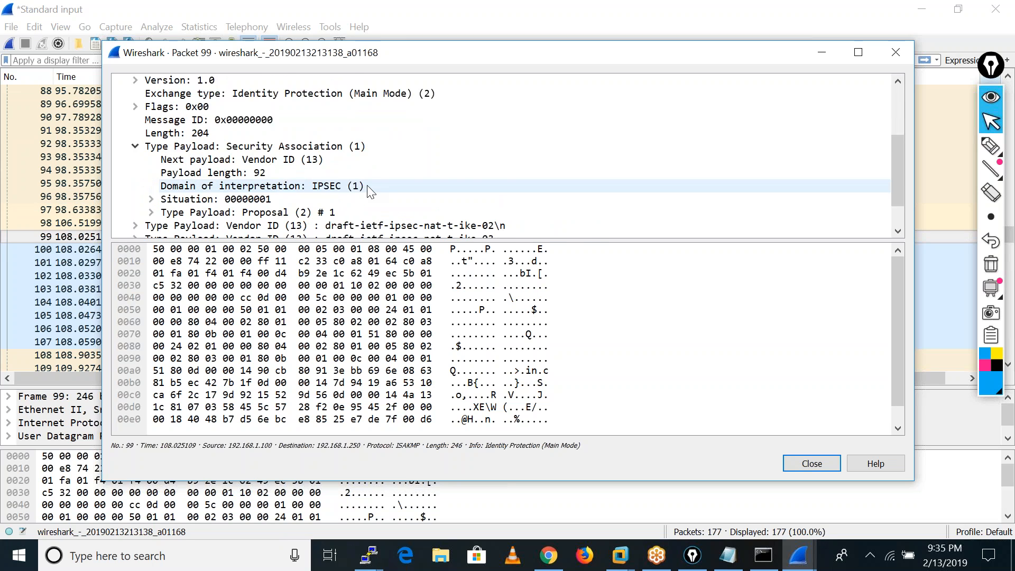
scroll(371, 191, "down", 2)
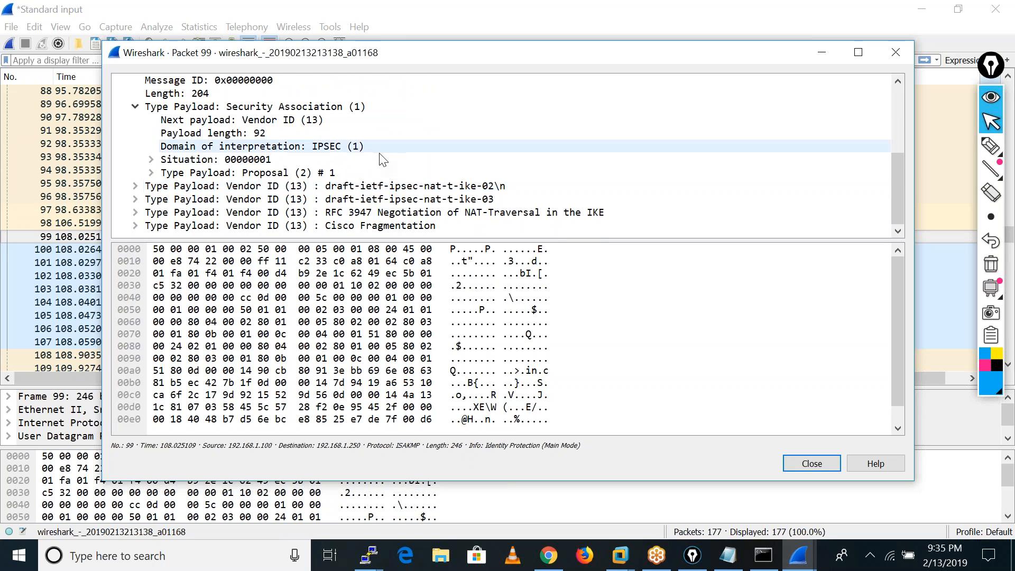
Expand the Situation field and the Proposal payload inside the Security Association of packet 99.
left_click(151, 160)
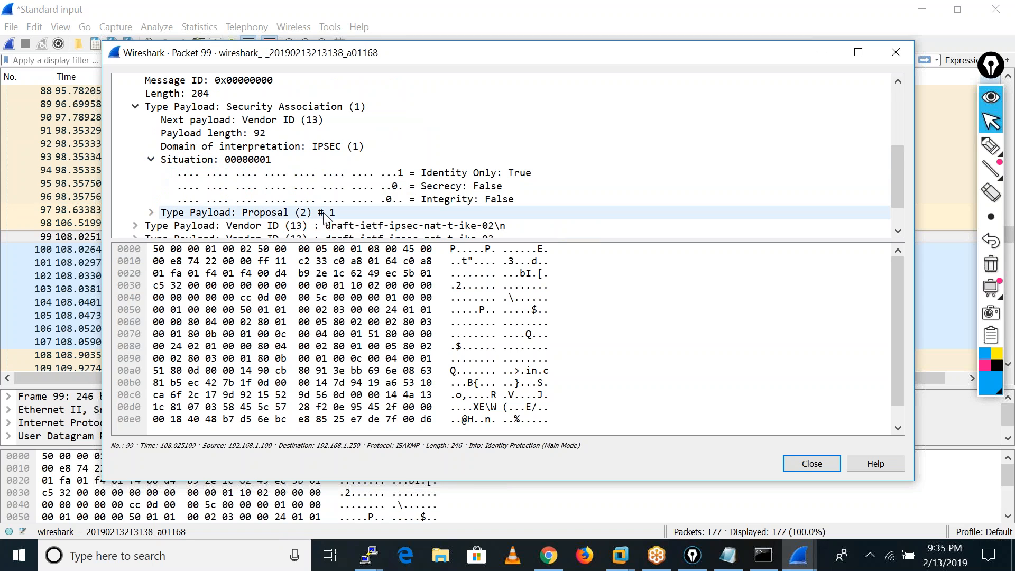
scroll(152, 176, "down", 3)
left_click(151, 174)
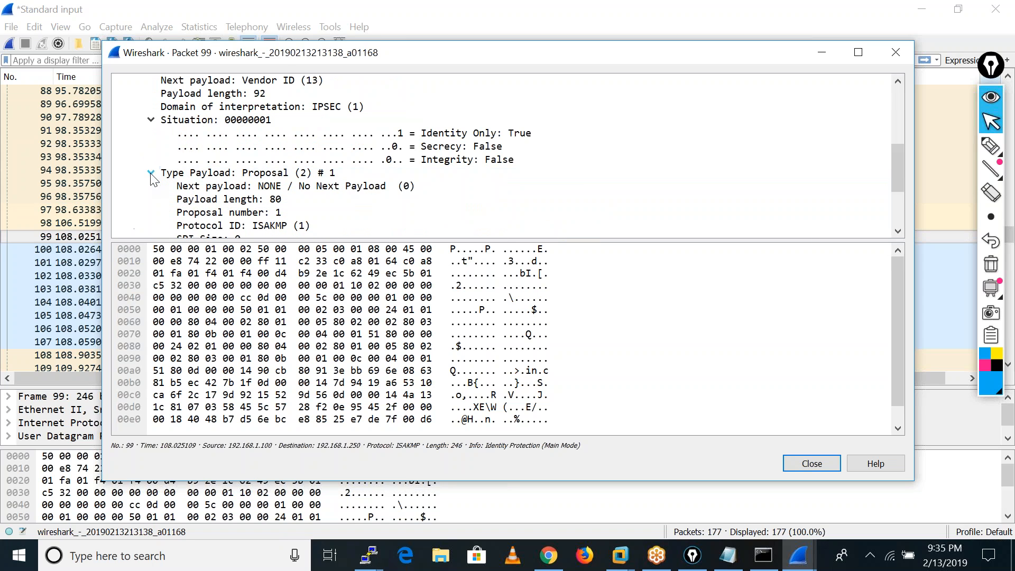
scroll(370, 188, "down", 3)
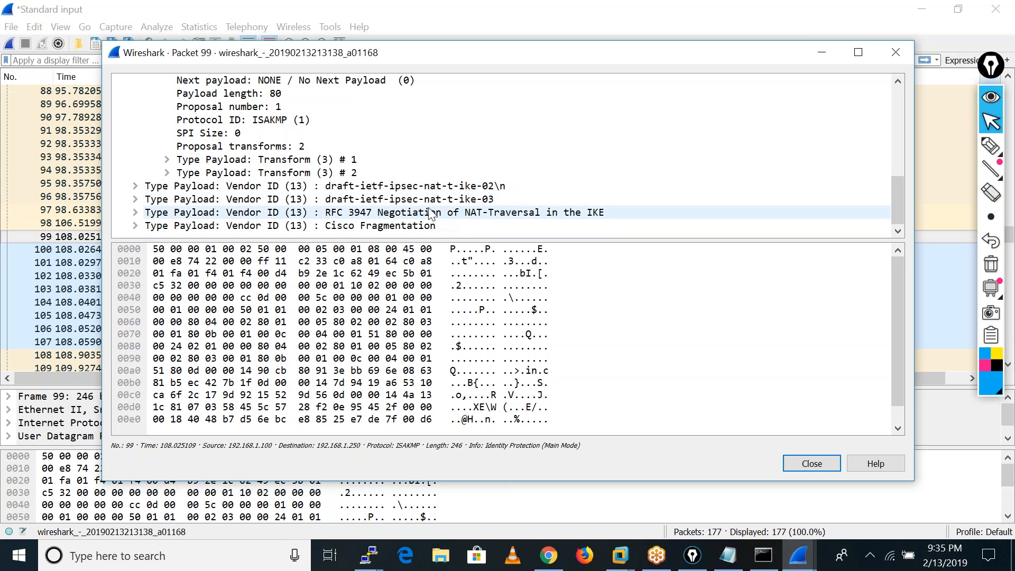
Expand the four Vendor ID payloads of packet 99, covering the NAT-T drafts, RFC 3947 and Cisco Fragmentation, and review their contents.
left_click(136, 186)
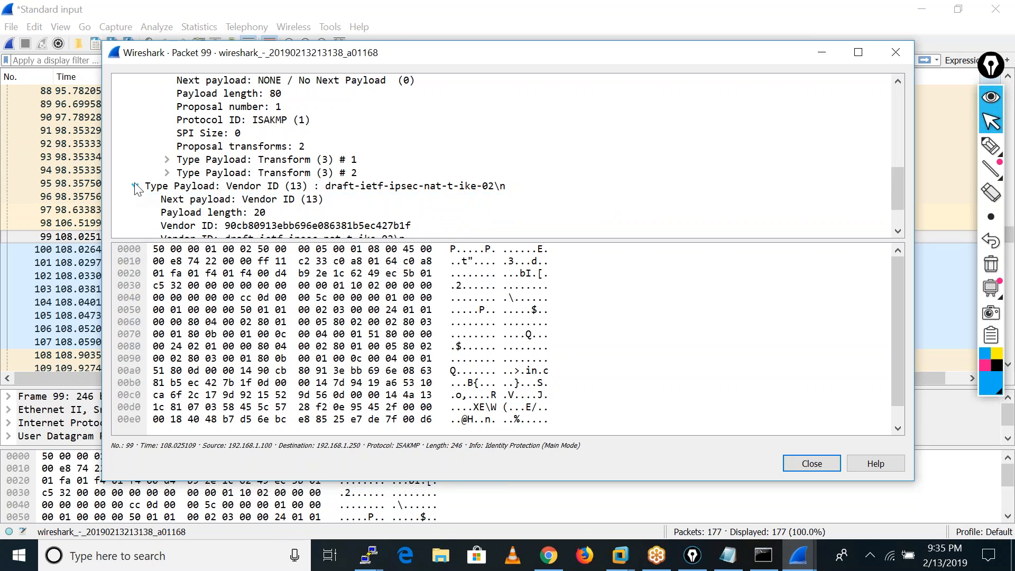
scroll(412, 207, "down", 2)
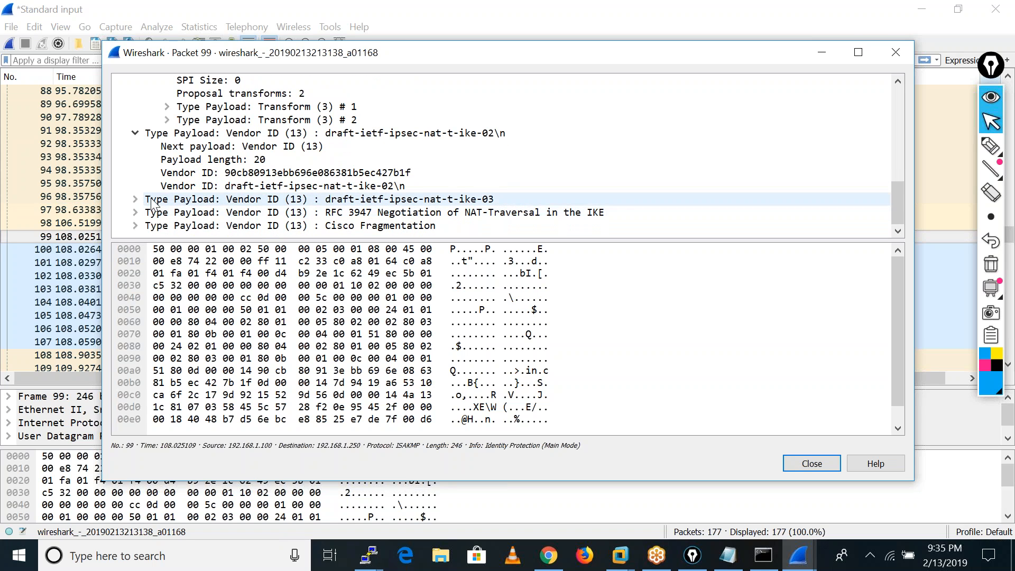
left_click(135, 199)
scroll(324, 198, "down", 2)
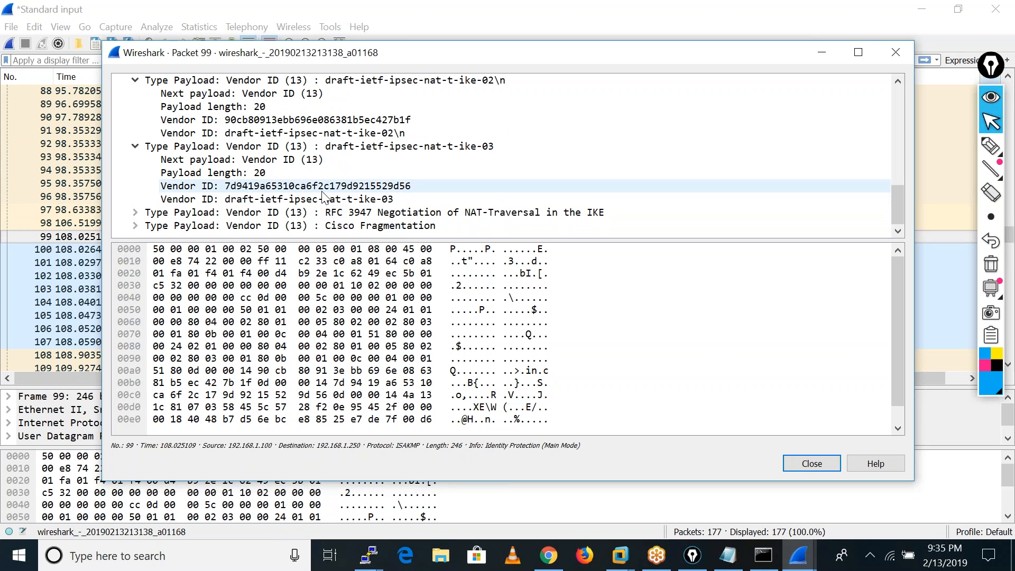
left_click(133, 213)
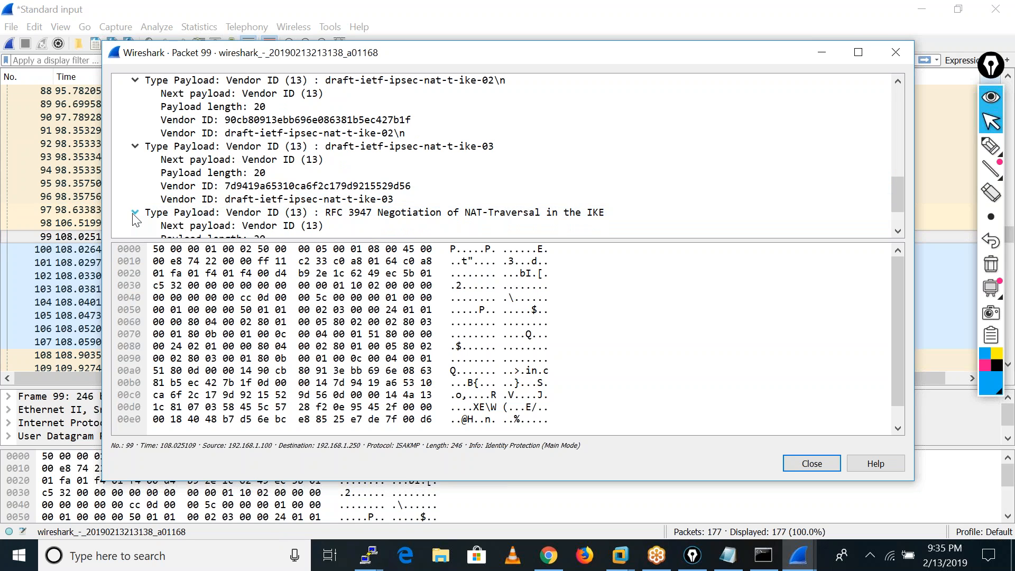
scroll(178, 227, "down", 2)
left_click(134, 227)
scroll(433, 191, "down", 2)
scroll(433, 196, "up", 3)
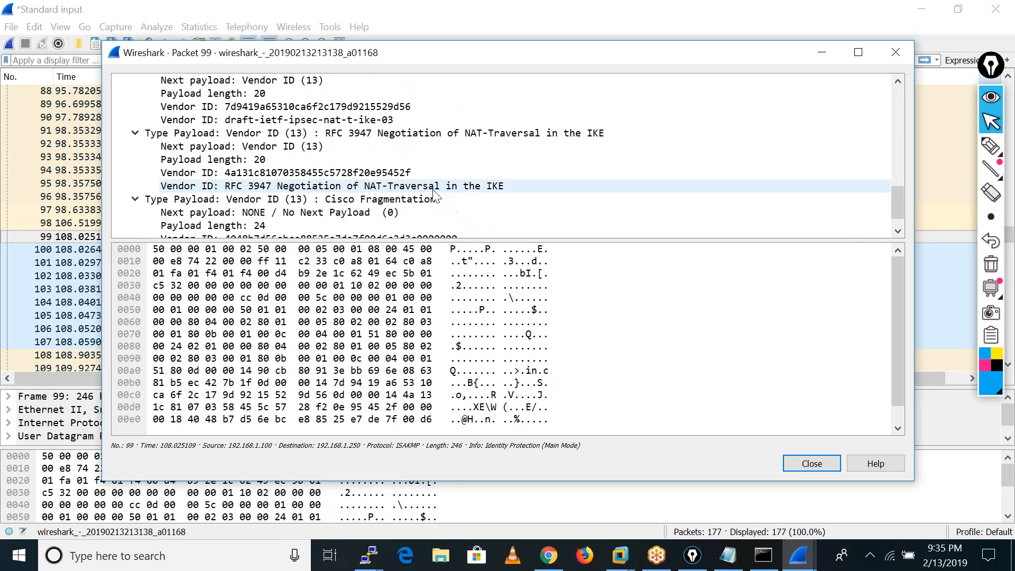
scroll(434, 195, "up", 4)
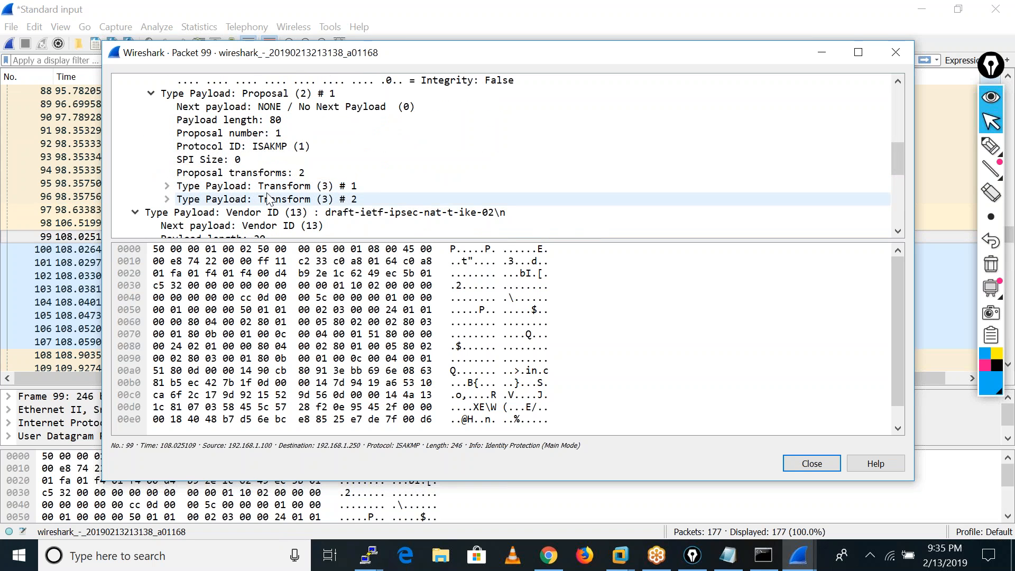
Expand the Version and Flags fields in the ISAKMP header of packet 99 and review their bits.
scroll(435, 197, "up", 3)
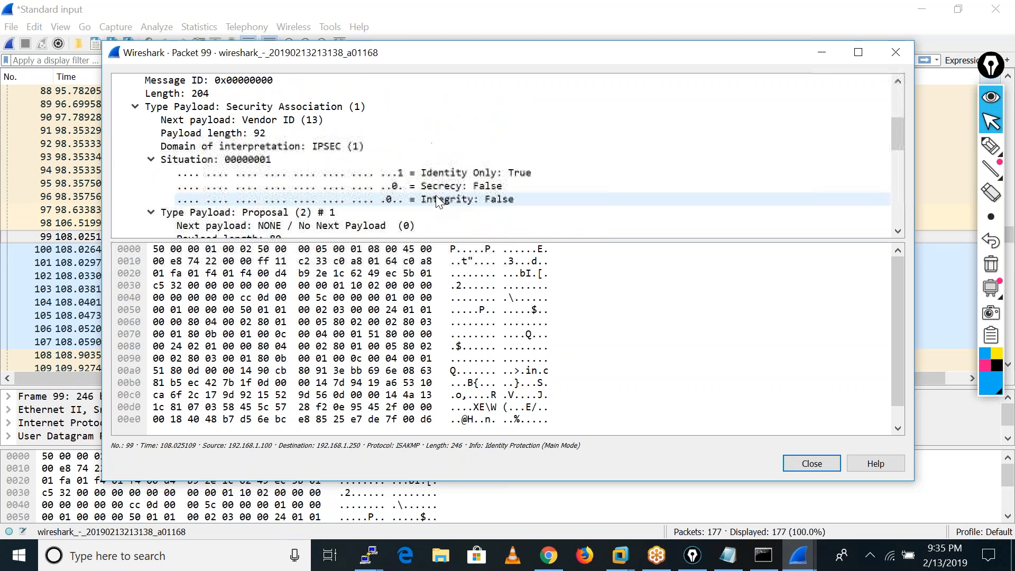
scroll(524, 179, "up", 2)
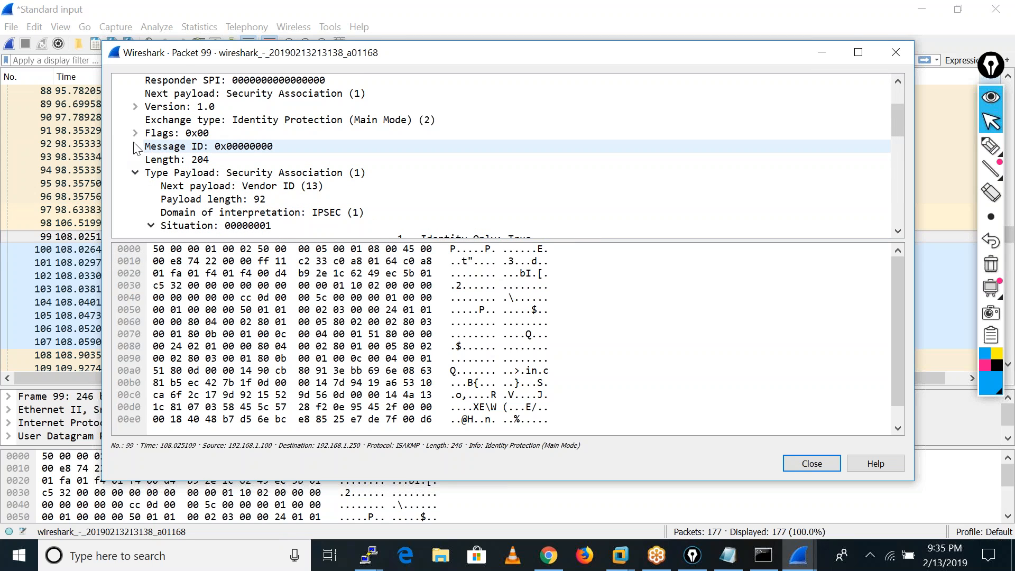
scroll(371, 166, "down", 1)
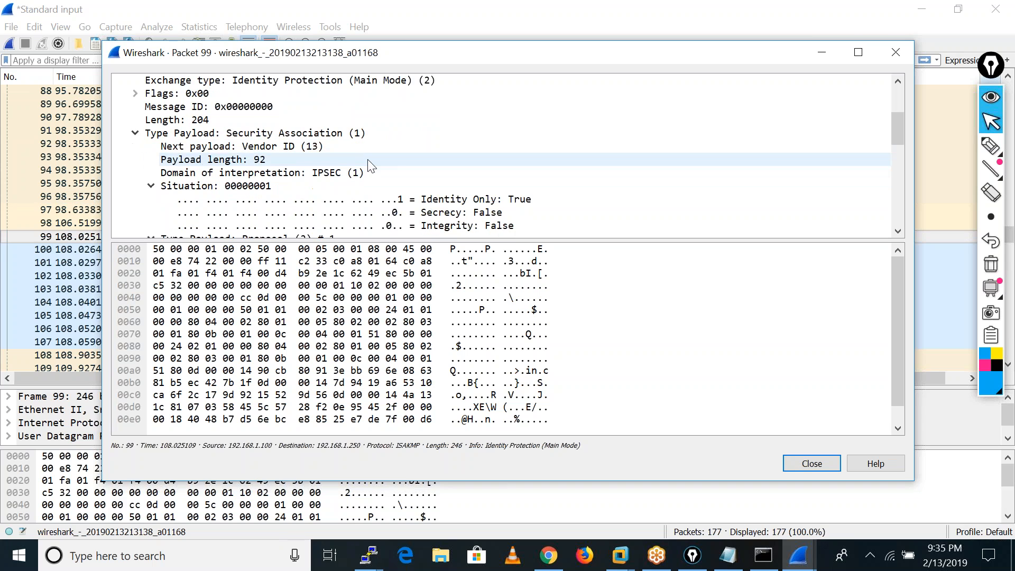
scroll(370, 166, "up", 3)
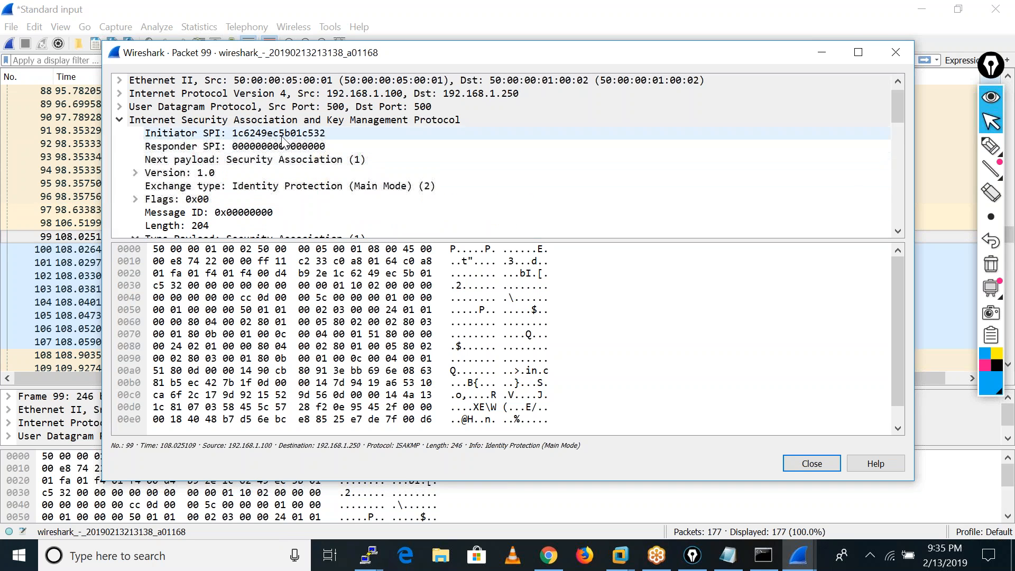
left_click(135, 174)
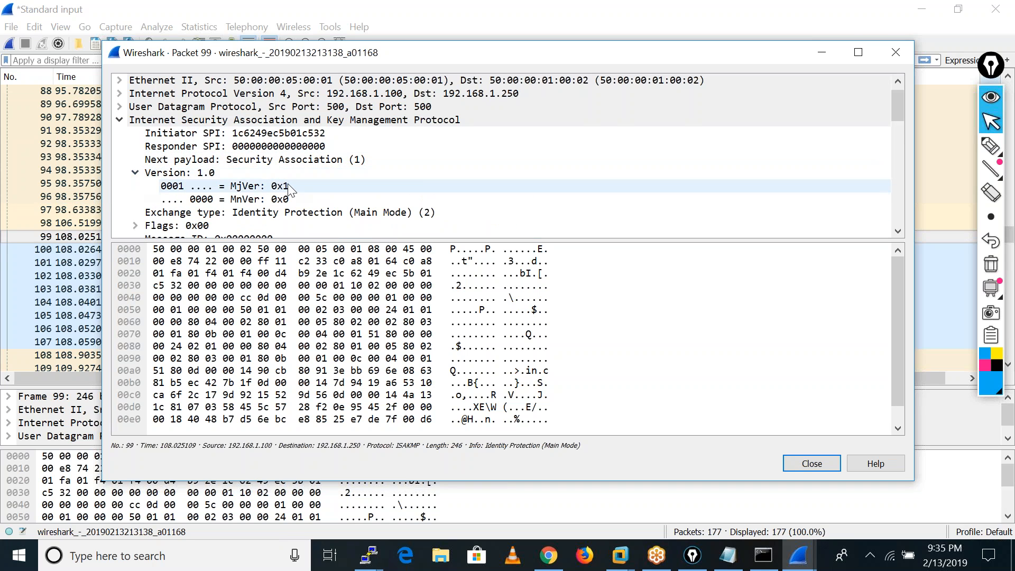
scroll(290, 190, "down", 1)
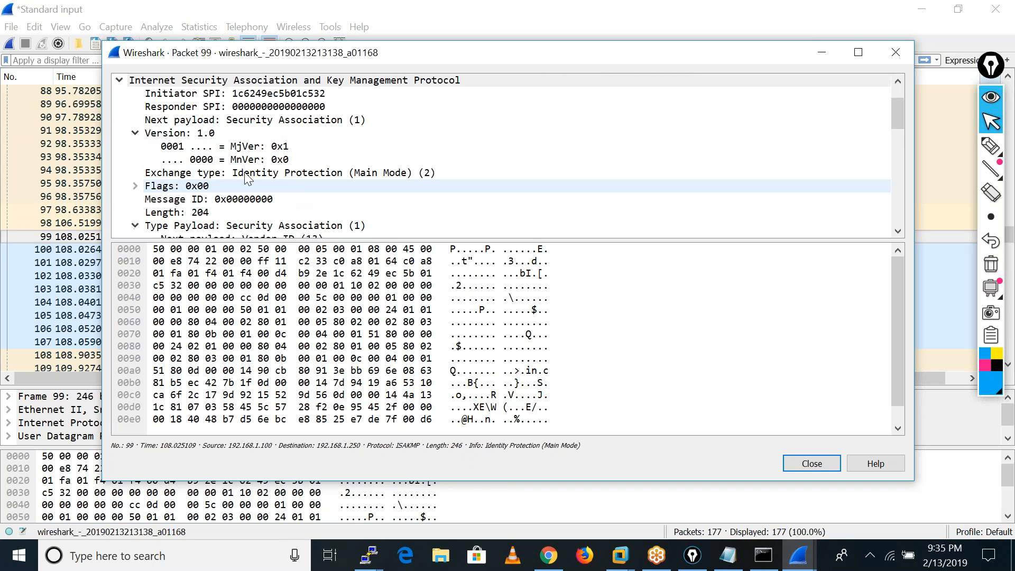
left_click(135, 187)
scroll(355, 209, "down", 2)
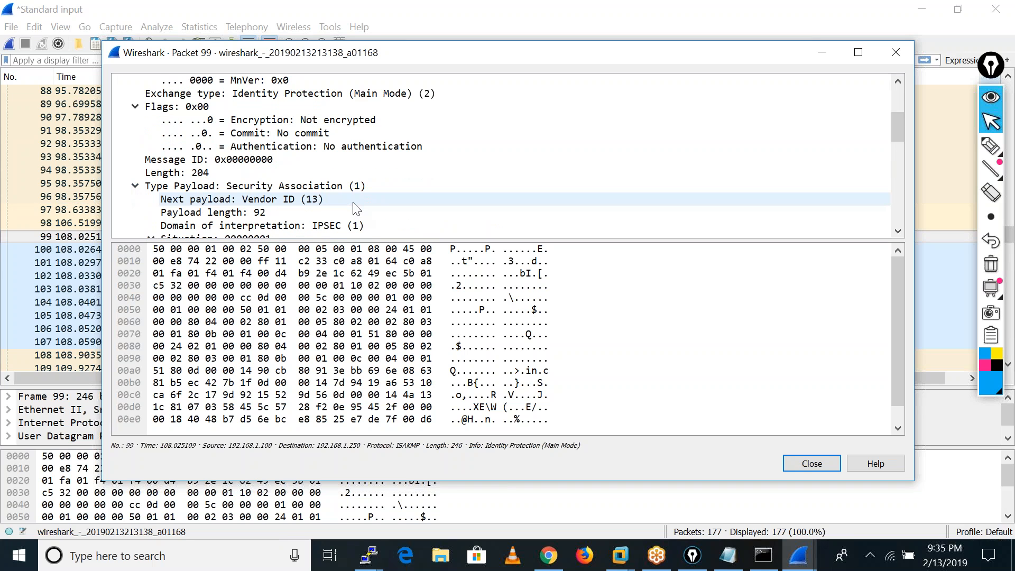
Expand Transform payload # 1 in the proposal of packet 99, examine its IKE attributes, and close the packet details.
scroll(355, 209, "up", 4)
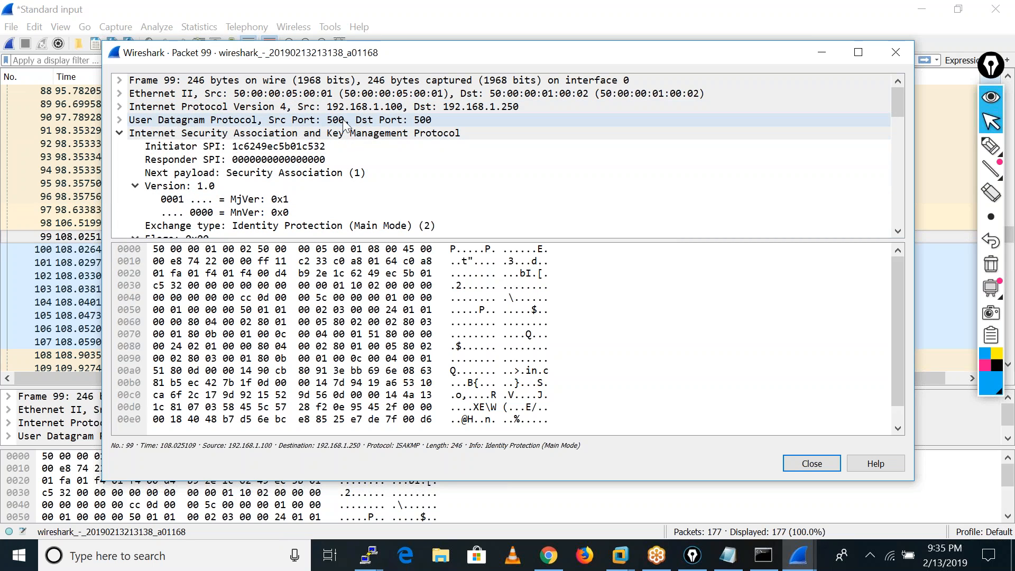
scroll(399, 149, "down", 2)
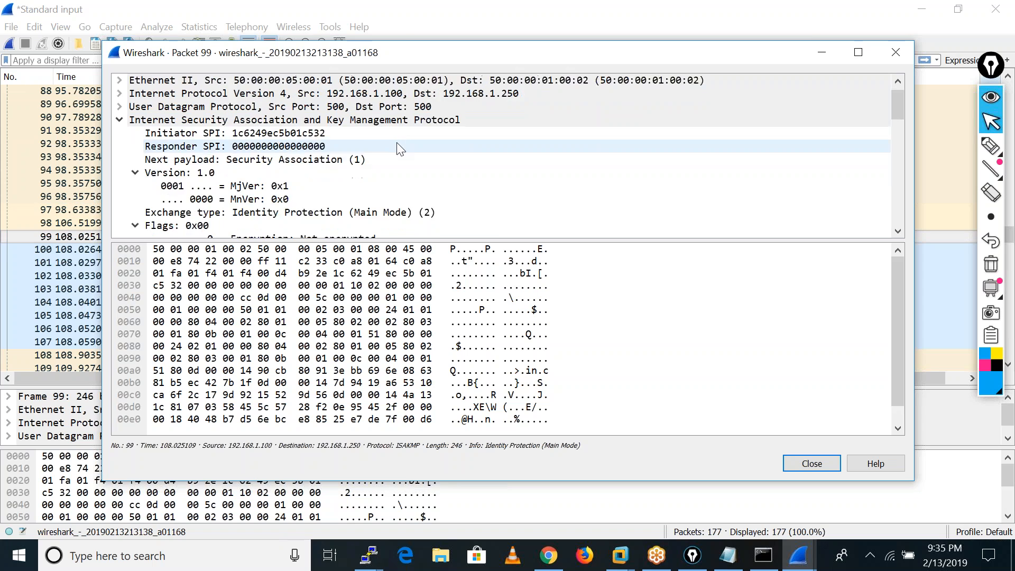
scroll(399, 149, "down", 2)
scroll(397, 148, "down", 3)
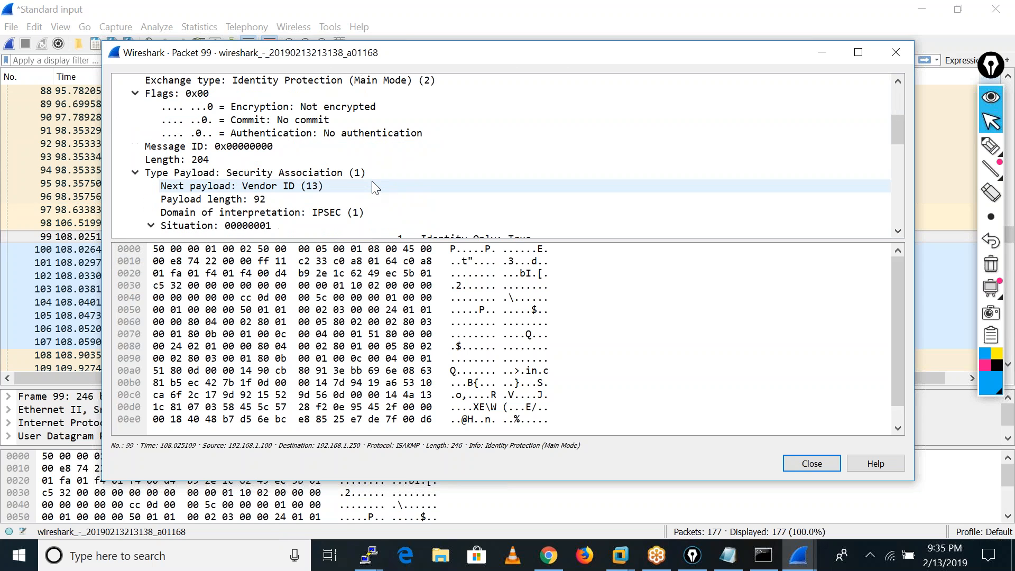
scroll(365, 184, "down", 3)
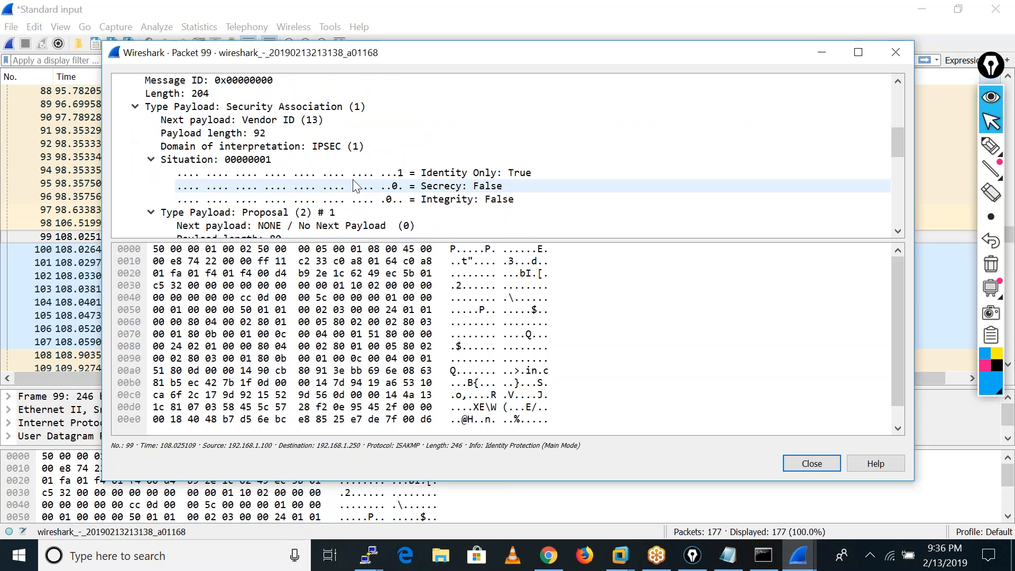
scroll(354, 182, "down", 3)
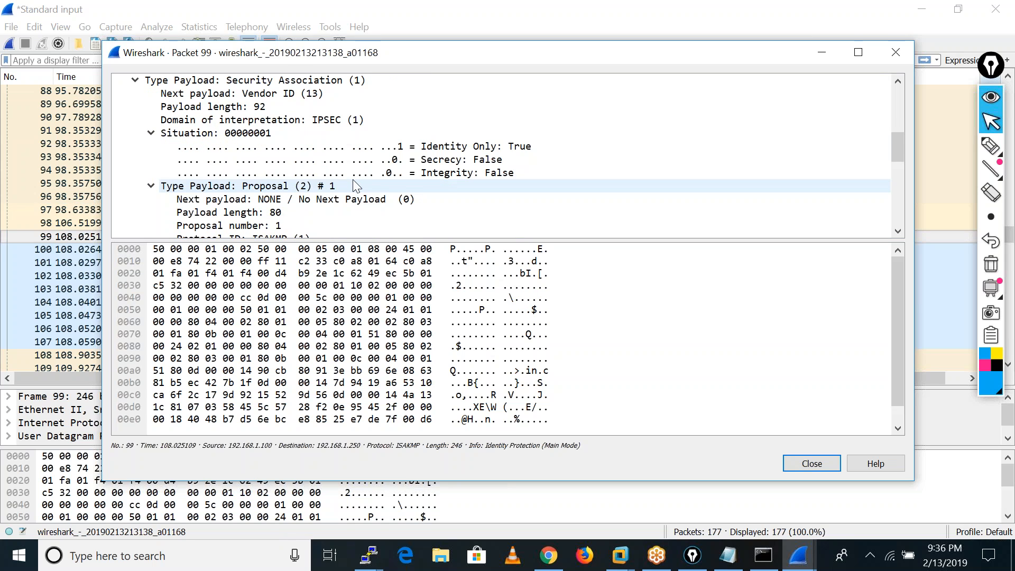
scroll(353, 185, "down", 1)
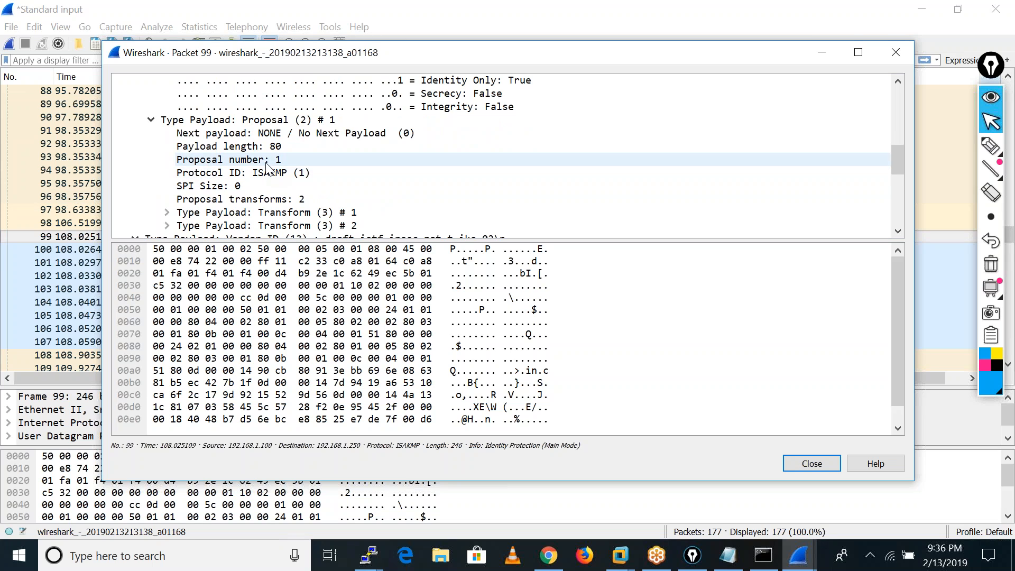
scroll(180, 200, "down", 1)
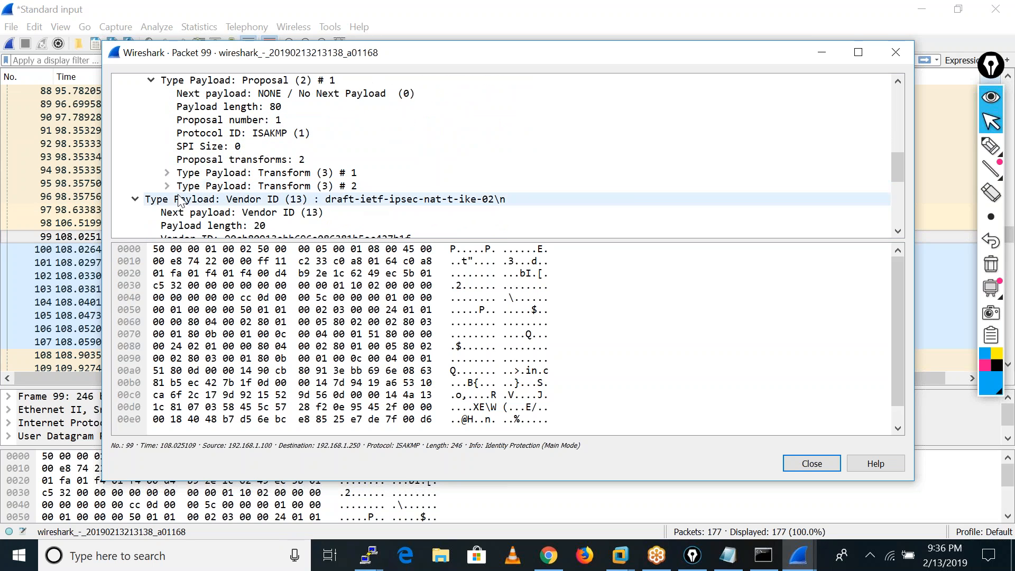
left_click(173, 174)
scroll(397, 204, "down", 2)
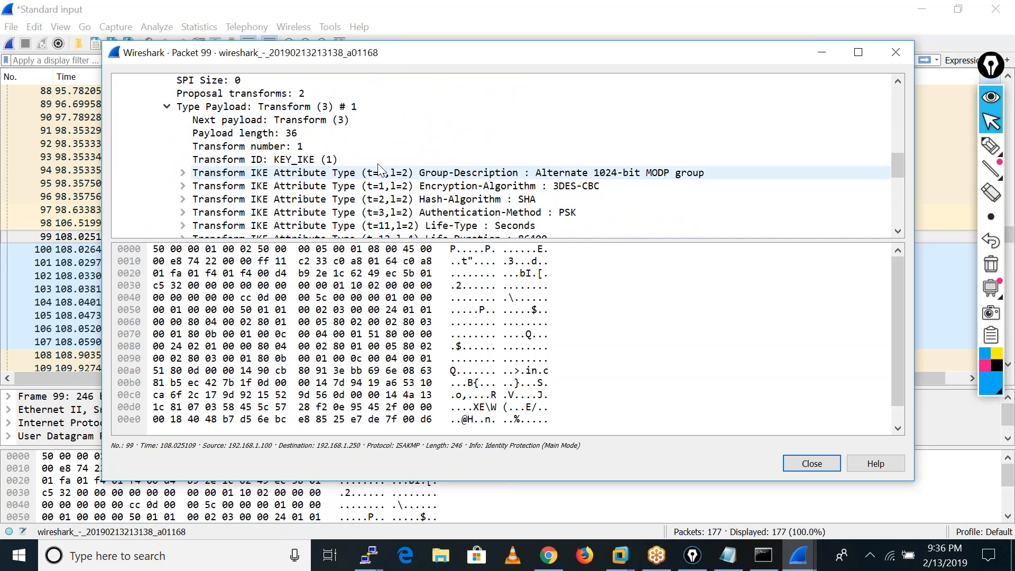
scroll(500, 176, "down", 2)
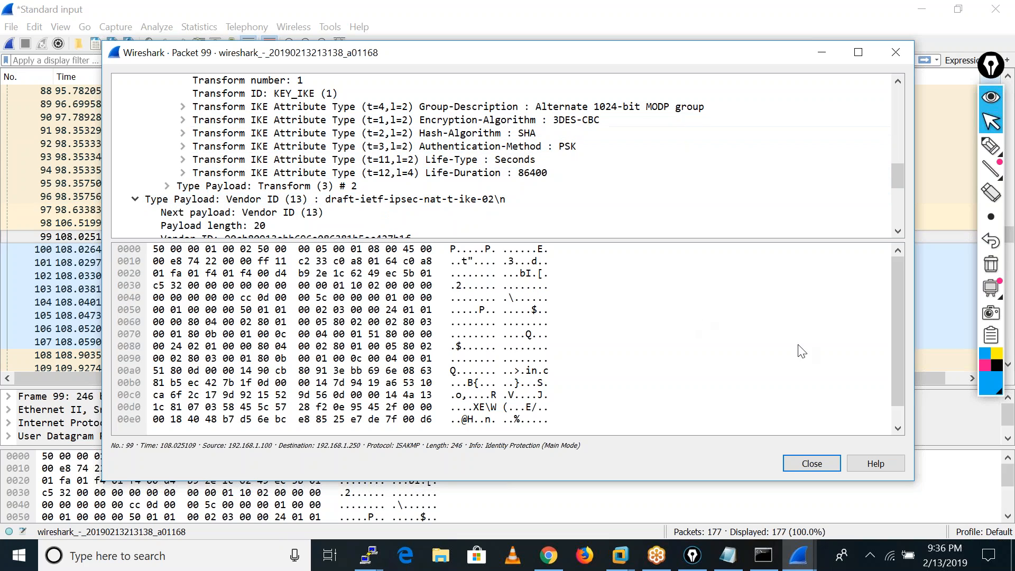
left_click(820, 460)
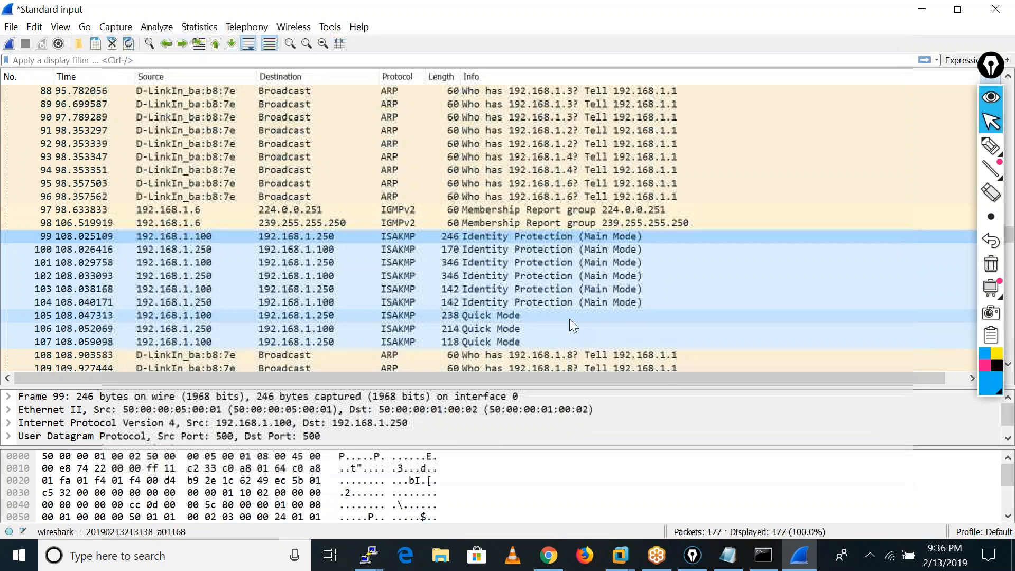
Show the details of Main Mode packet 100, examine its Transform # 1 attributes and Vendor ID payloads, and close them.
double_click(414, 249)
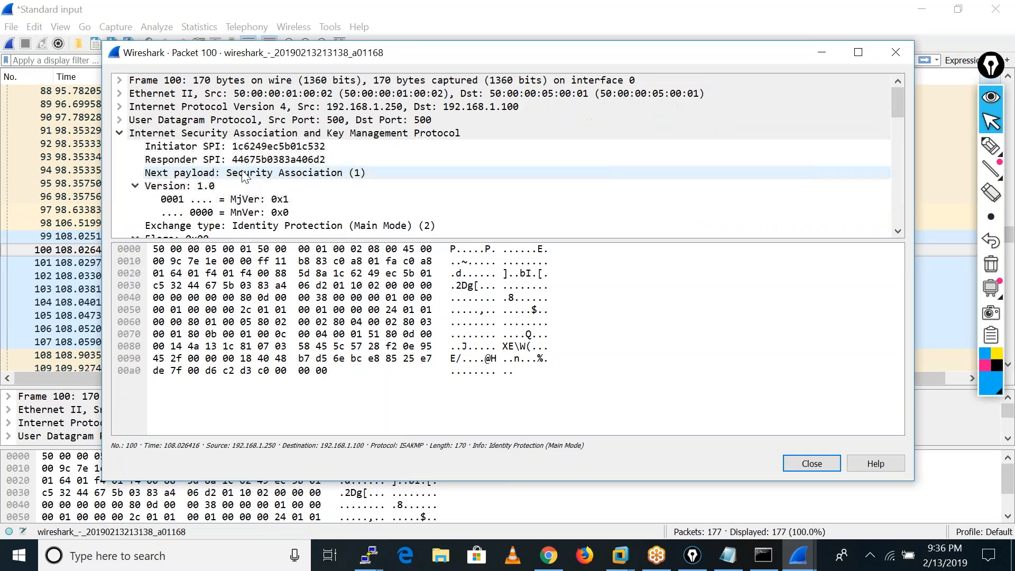
scroll(389, 168, "down", 5)
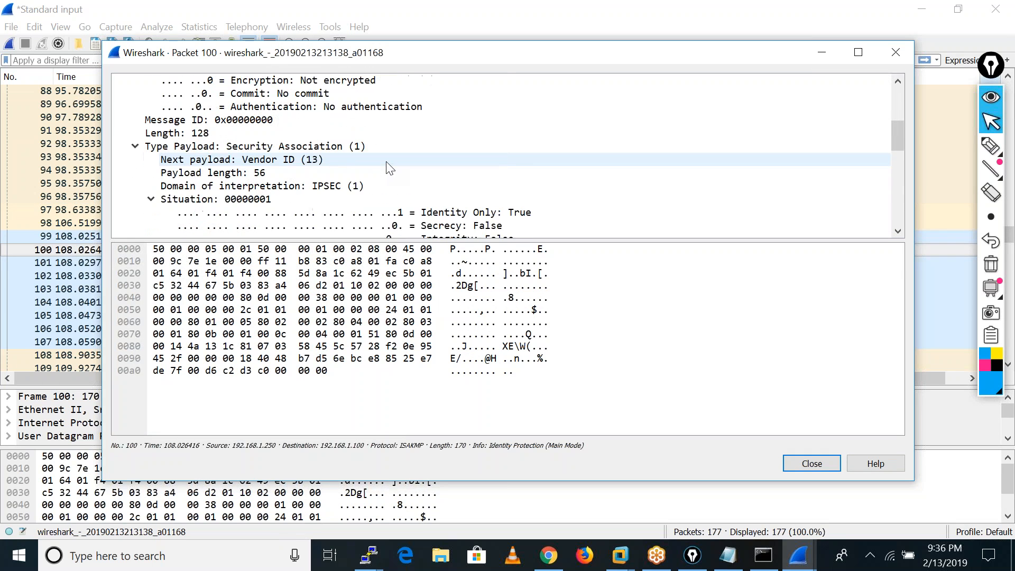
scroll(389, 168, "down", 5)
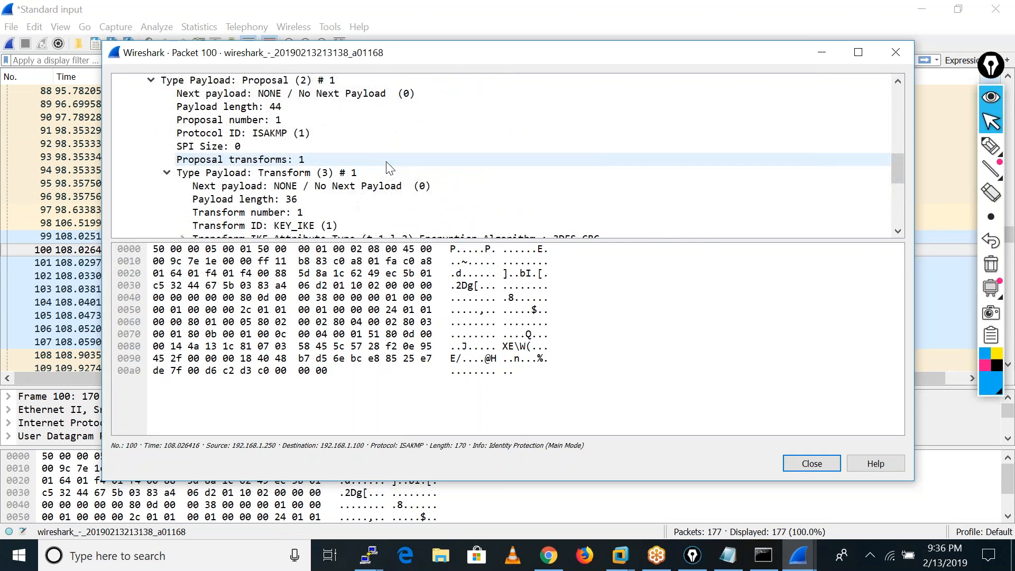
scroll(390, 168, "down", 1)
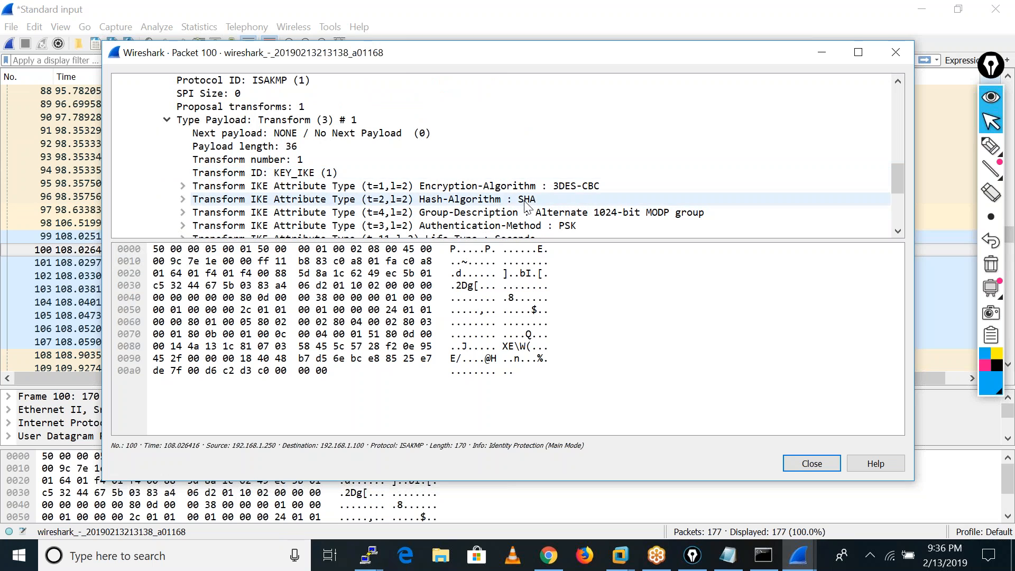
scroll(562, 205, "down", 1)
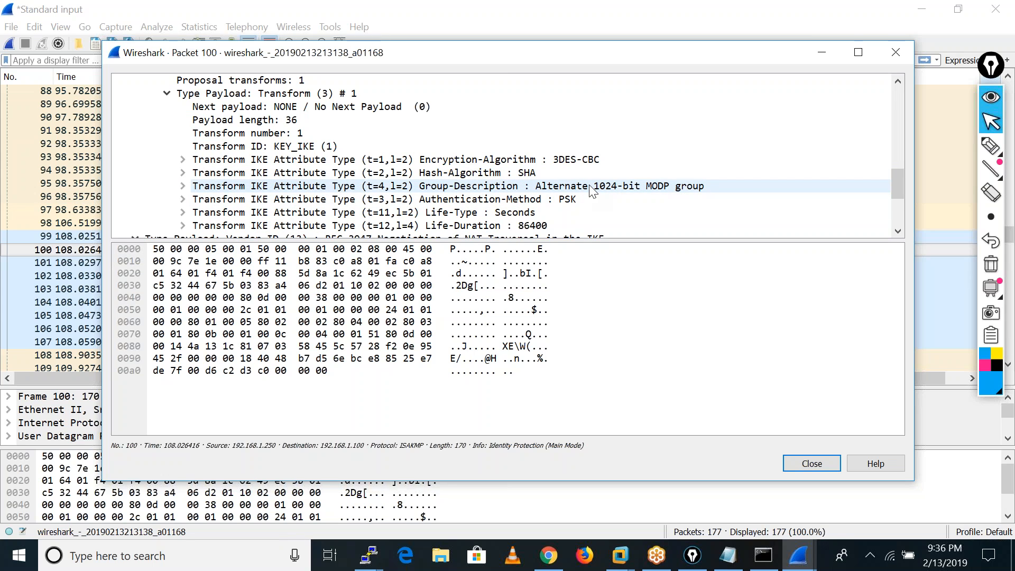
scroll(591, 190, "down", 1)
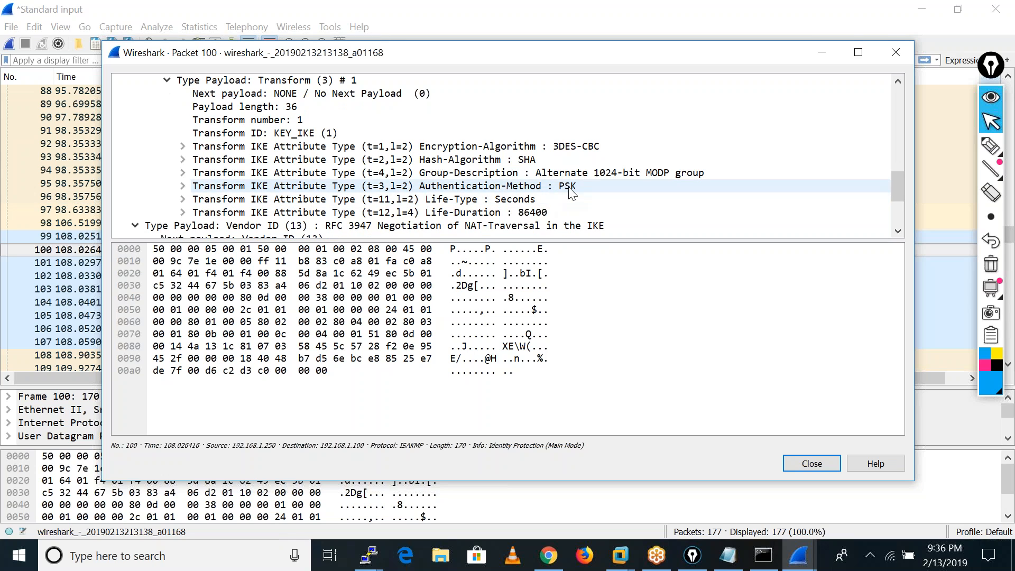
scroll(572, 193, "down", 1)
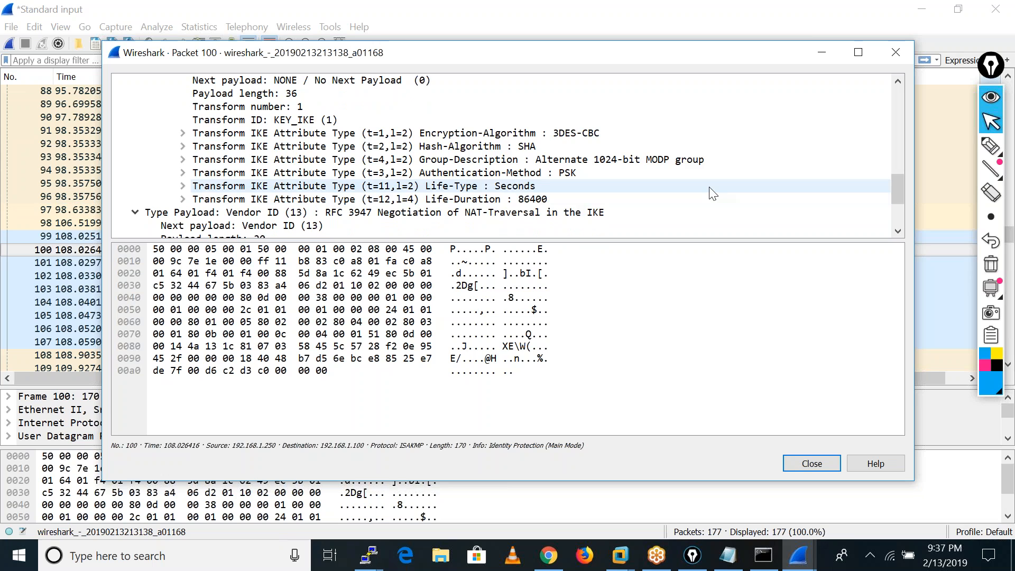
scroll(711, 193, "down", 3)
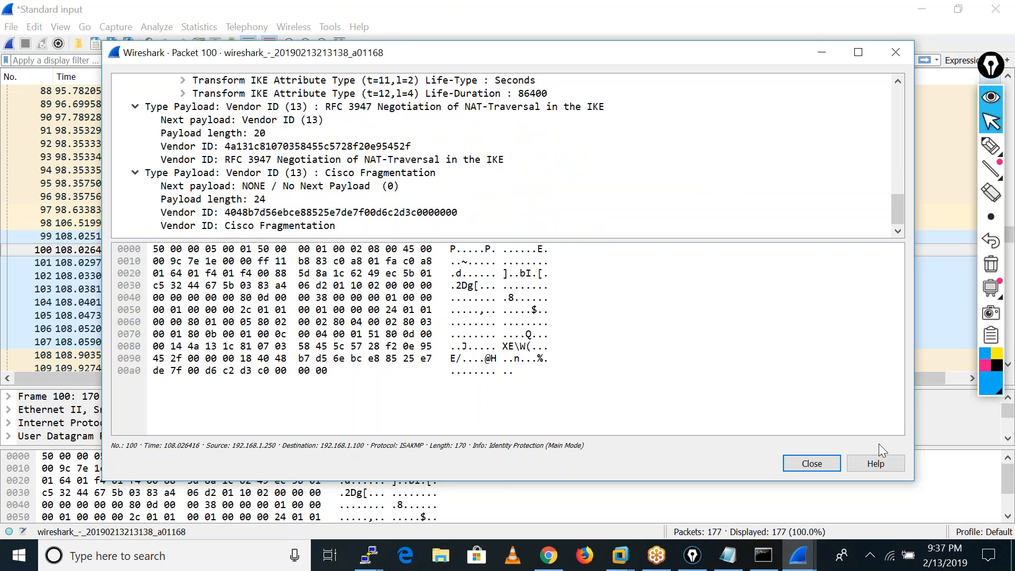
left_click(801, 463)
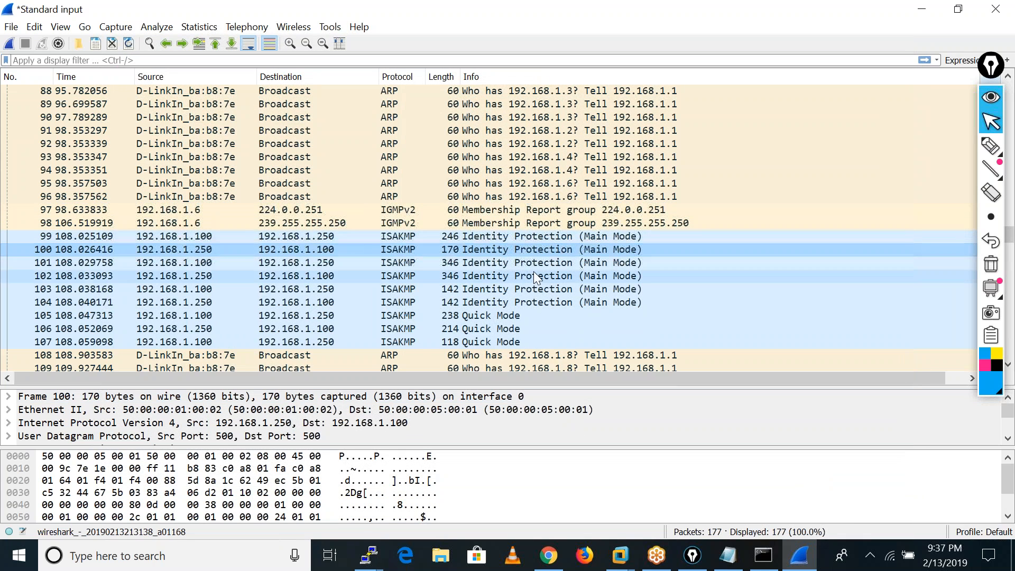
Show the details of Main Mode packet 101, examine its Vendor ID and NAT-D payloads, and close them.
double_click(456, 259)
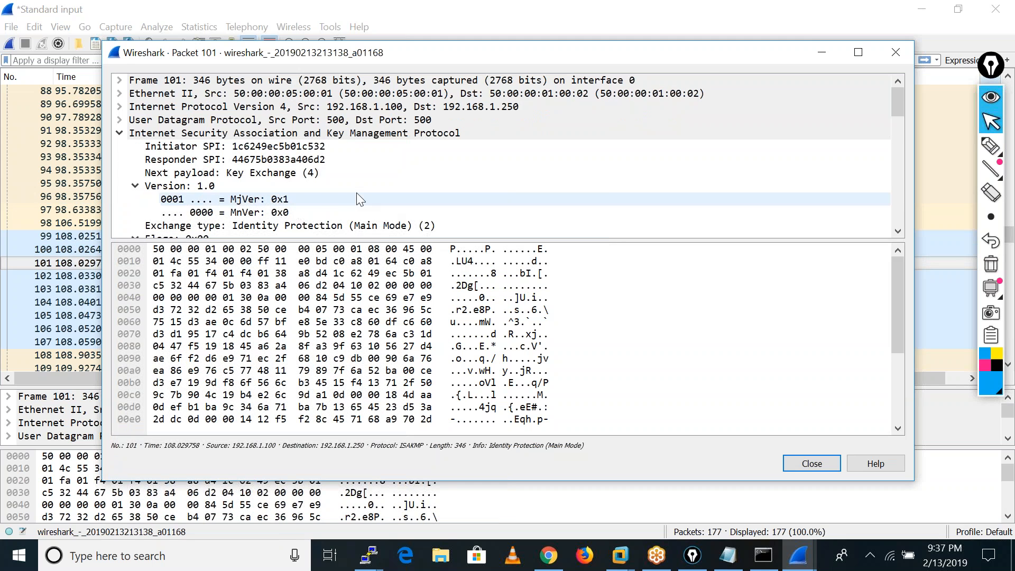
scroll(357, 194, "down", 4)
scroll(357, 195, "down", 4)
scroll(357, 194, "down", 3)
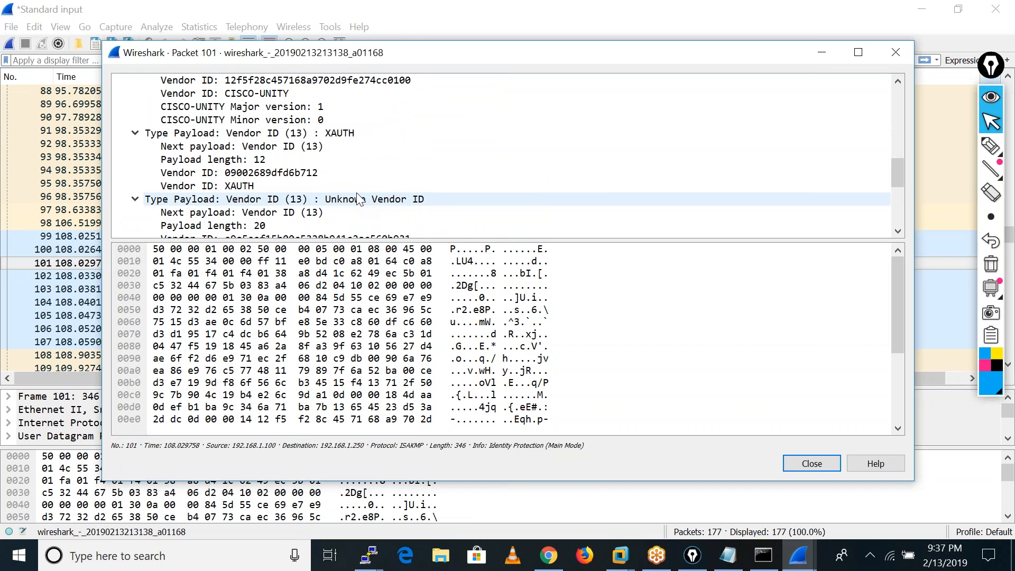
scroll(358, 197, "down", 3)
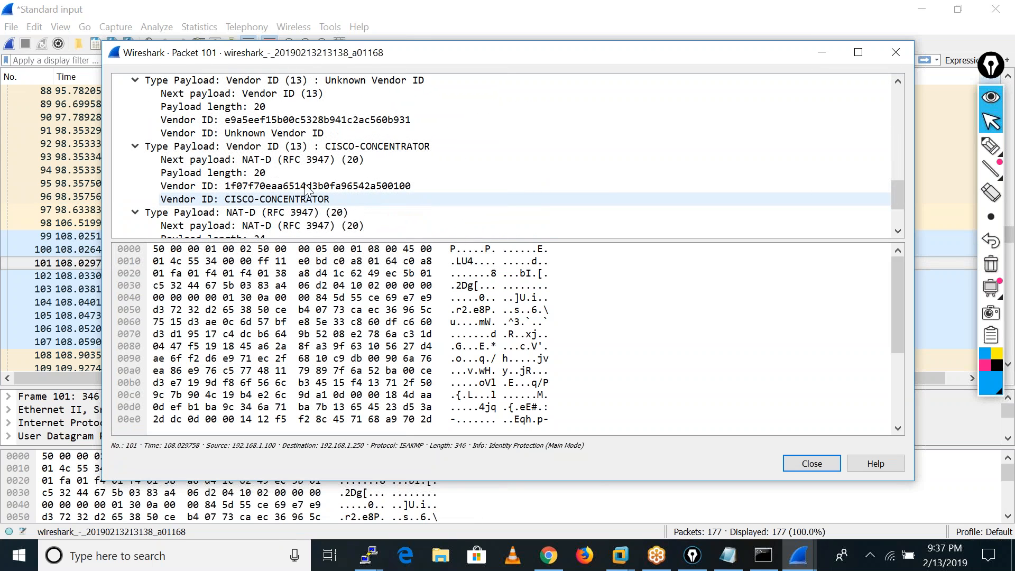
scroll(357, 191, "down", 2)
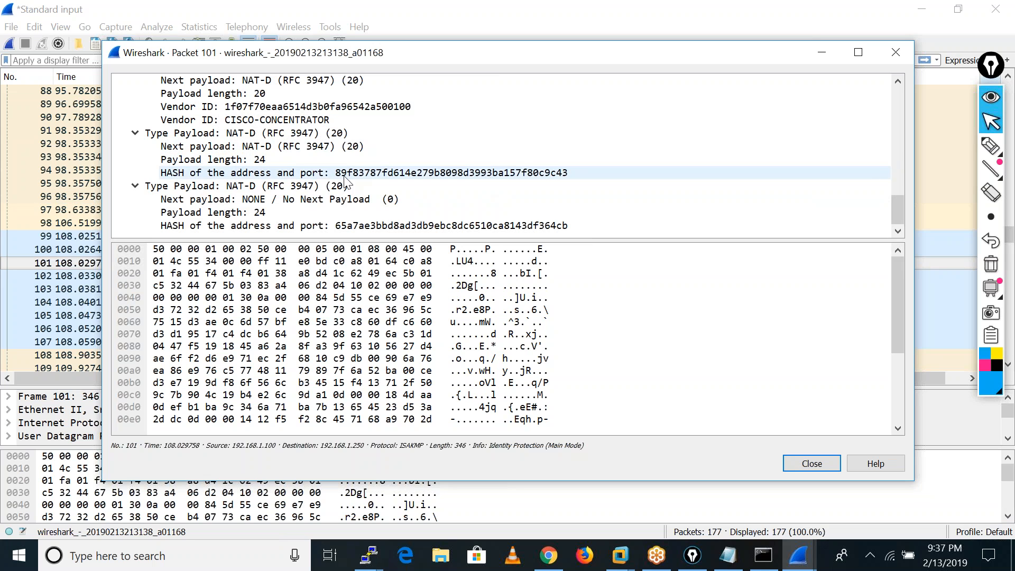
scroll(423, 227, "up", 8)
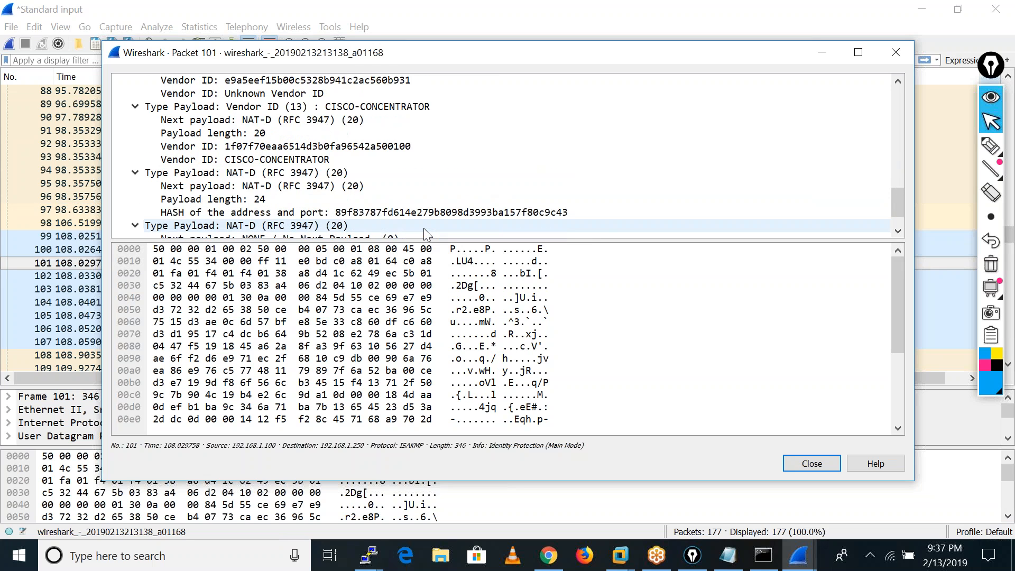
left_click(804, 468)
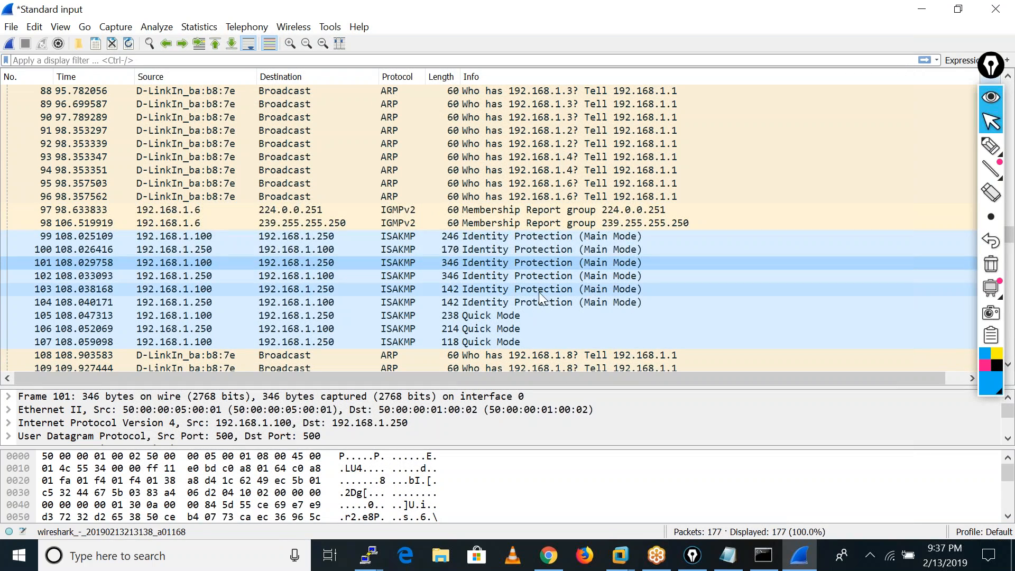
Show the details of Main Mode packet 104 and examine its ISAKMP header, flags and data.
double_click(412, 302)
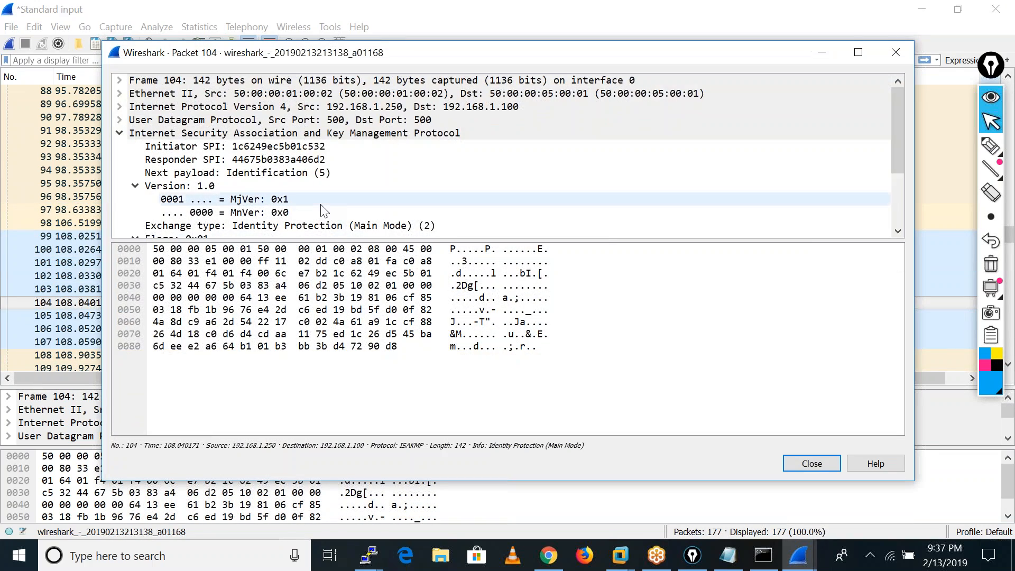
scroll(323, 211, "down", 3)
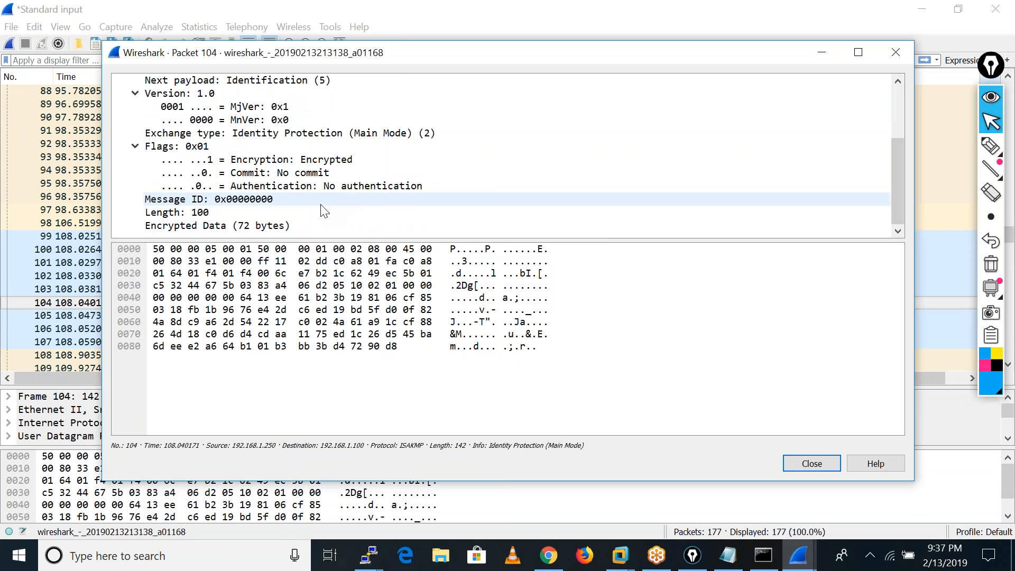
scroll(324, 210, "up", 3)
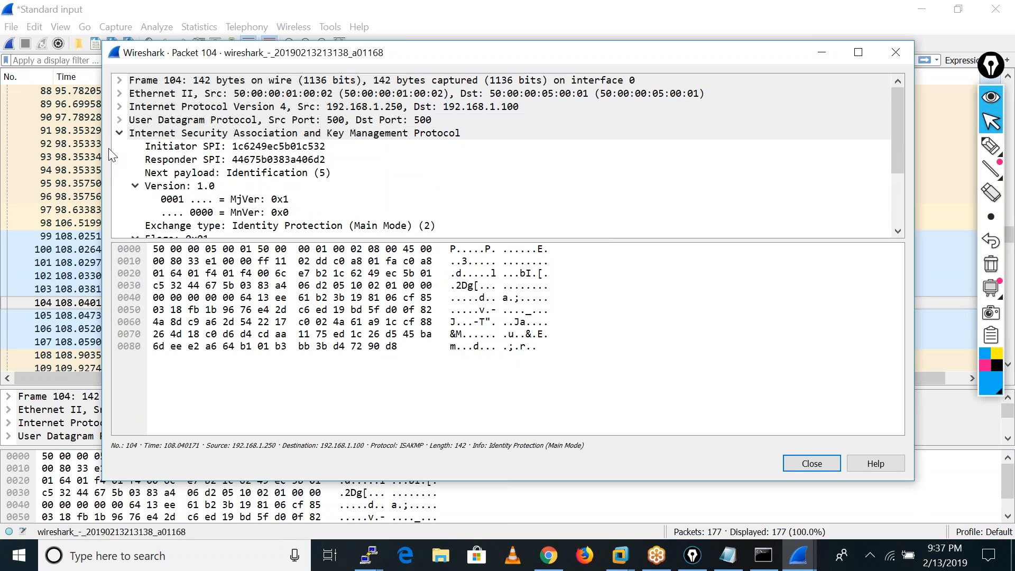
Re-expand the ISAKMP section of packet 104, review its exchange type and encryption flags, and close the packet details.
left_click(126, 136)
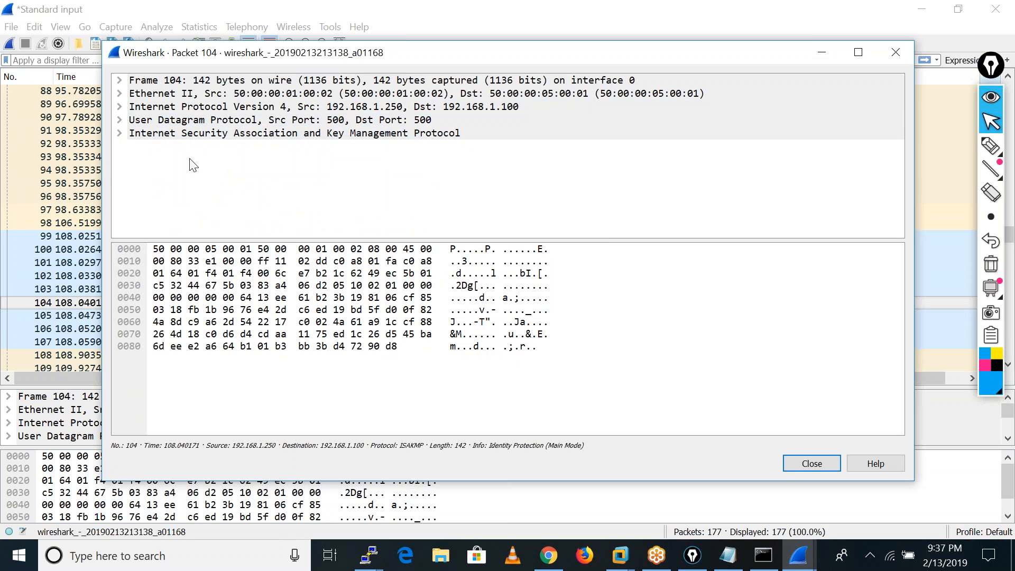
left_click(121, 134)
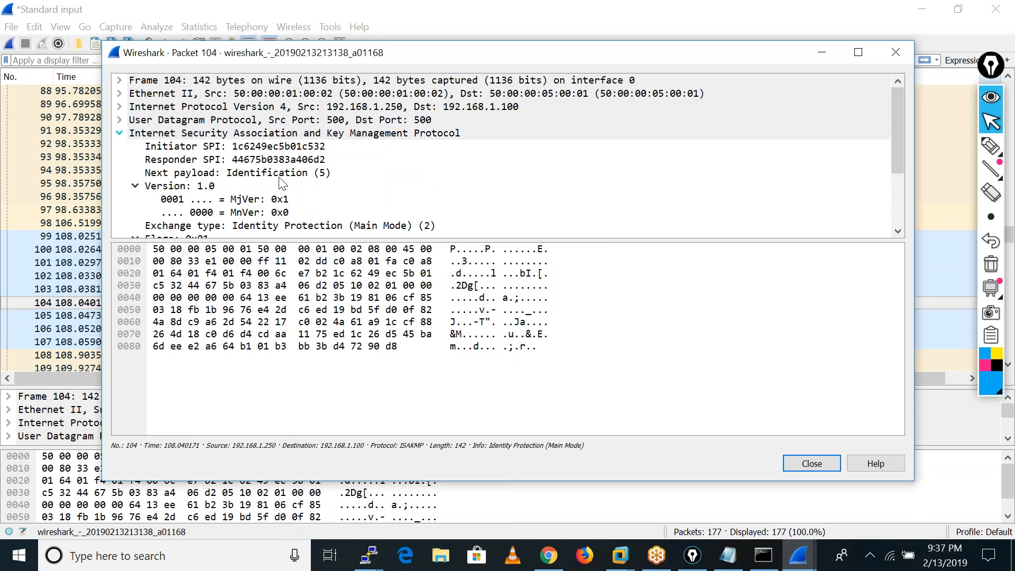
scroll(281, 201, "down", 3)
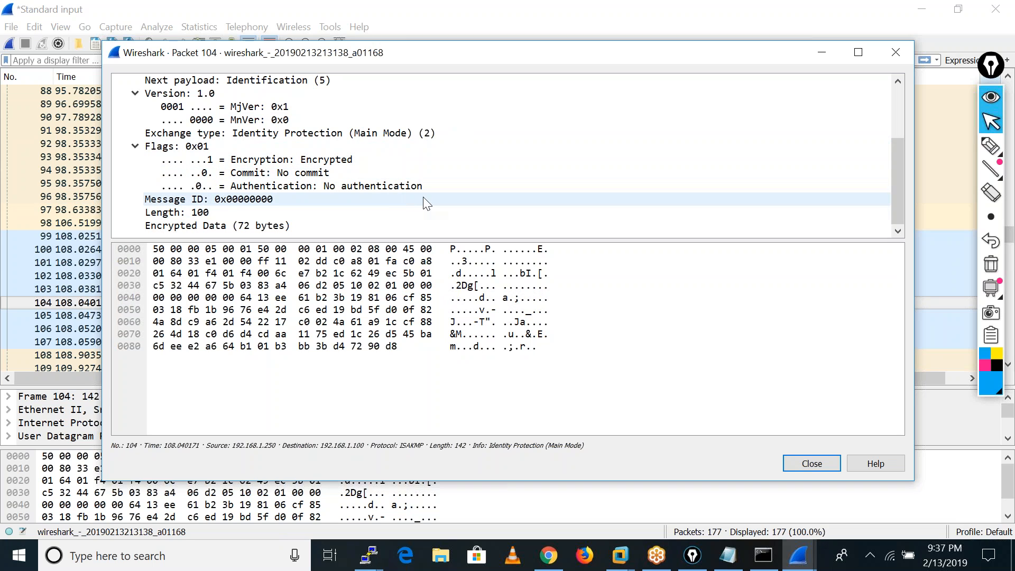
scroll(426, 202, "up", 1)
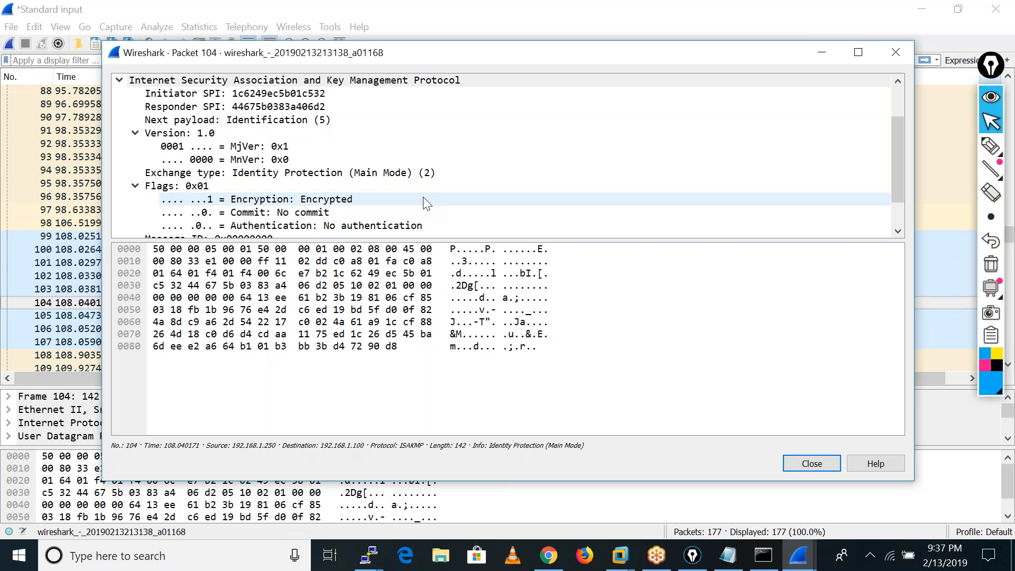
left_click(799, 463)
Show the details of Quick Mode packet 105, examine its ISAKMP flags and data, and close them.
scroll(515, 314, "down", 1)
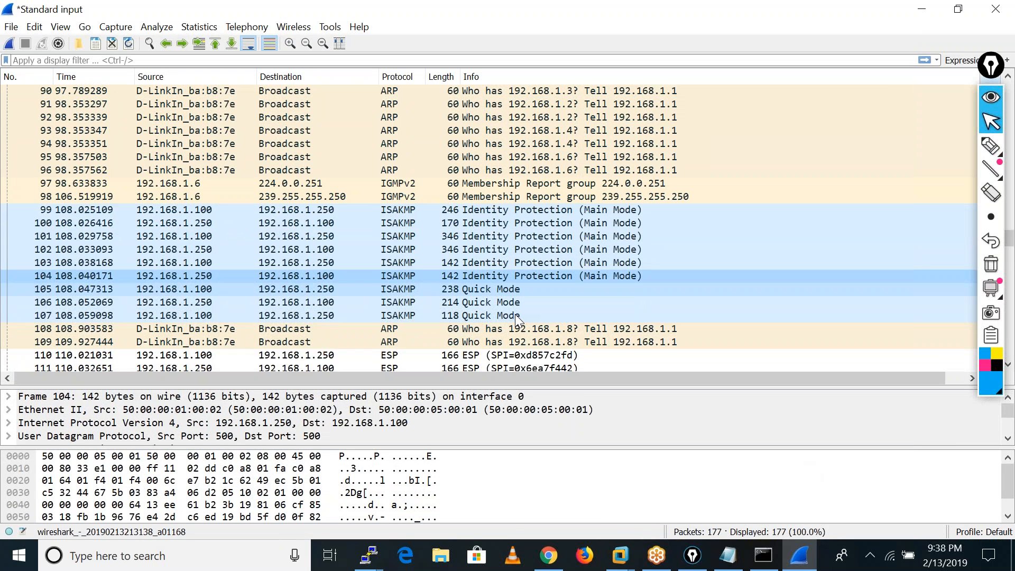
scroll(515, 314, "down", 2)
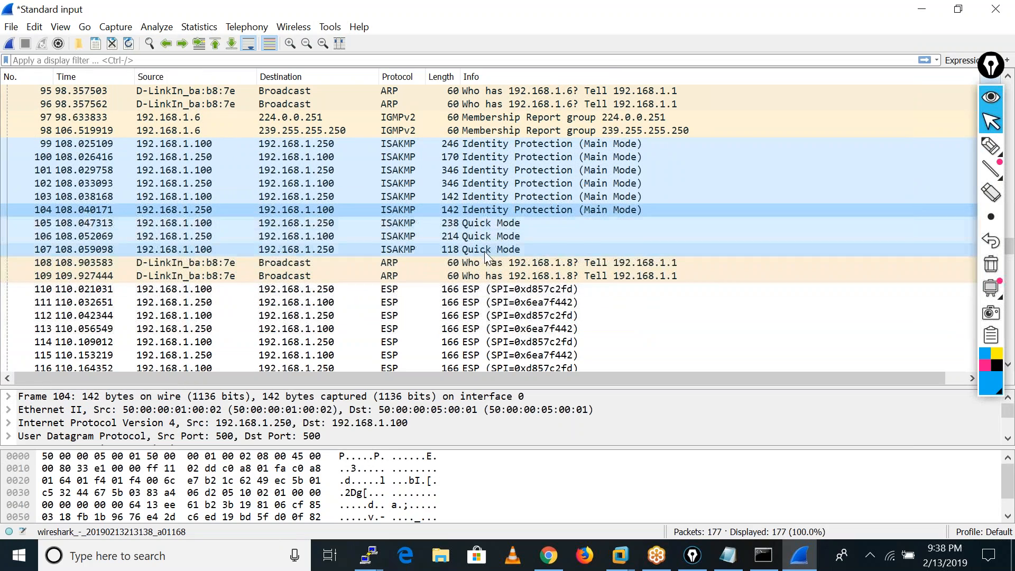
double_click(474, 221)
scroll(312, 172, "down", 3)
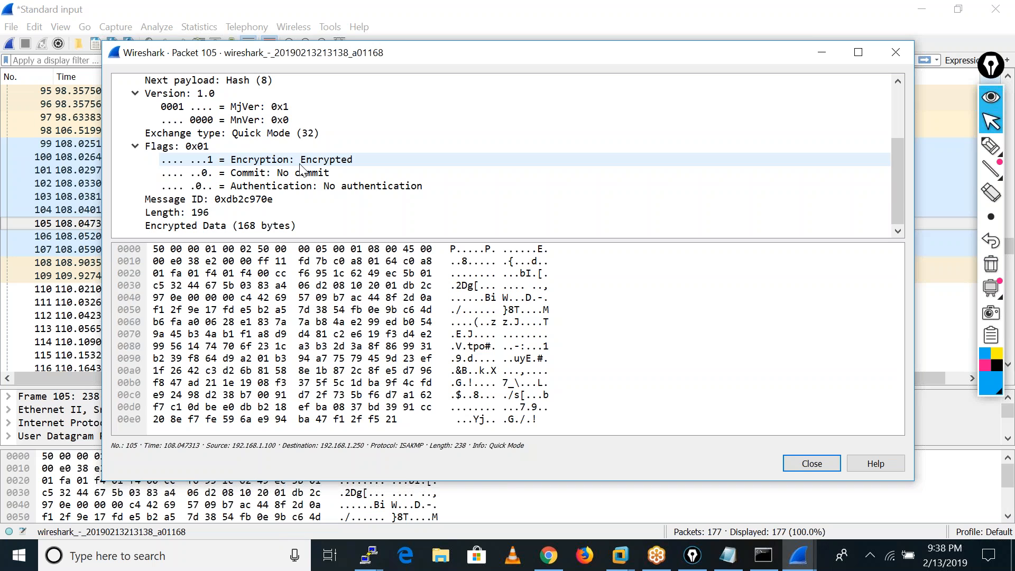
left_click(812, 463)
Inspect the ESP packets after the Quick Mode exchange, selecting packet 110 and packet 131.
scroll(280, 126, "down", 3)
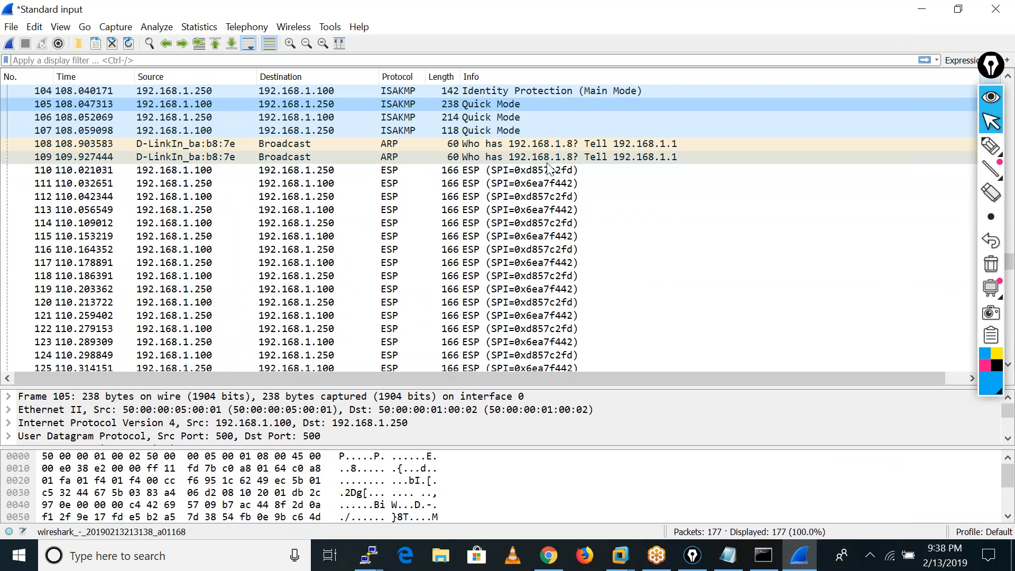
left_click(405, 169)
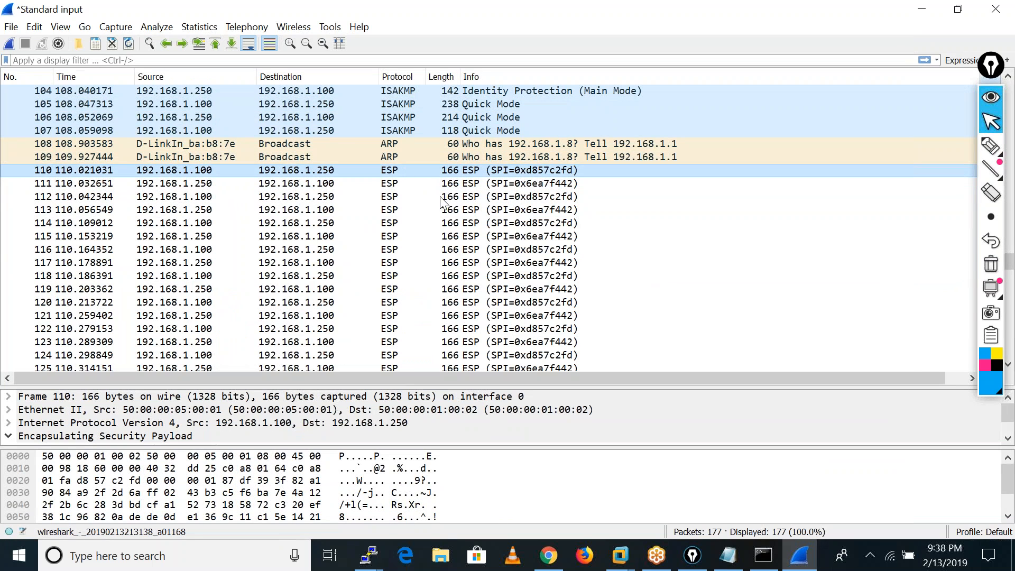
scroll(373, 247, "down", 6)
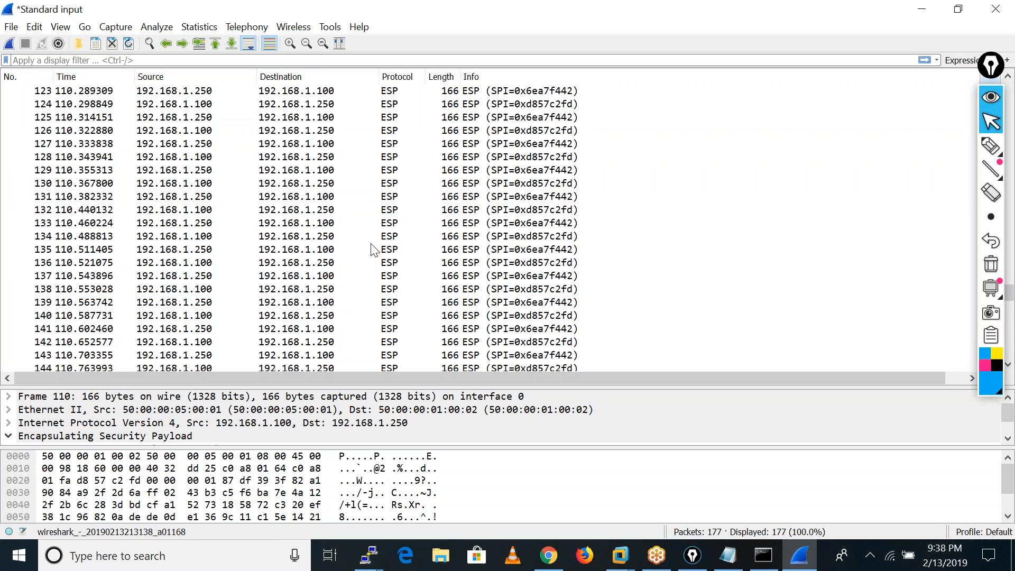
left_click(312, 200)
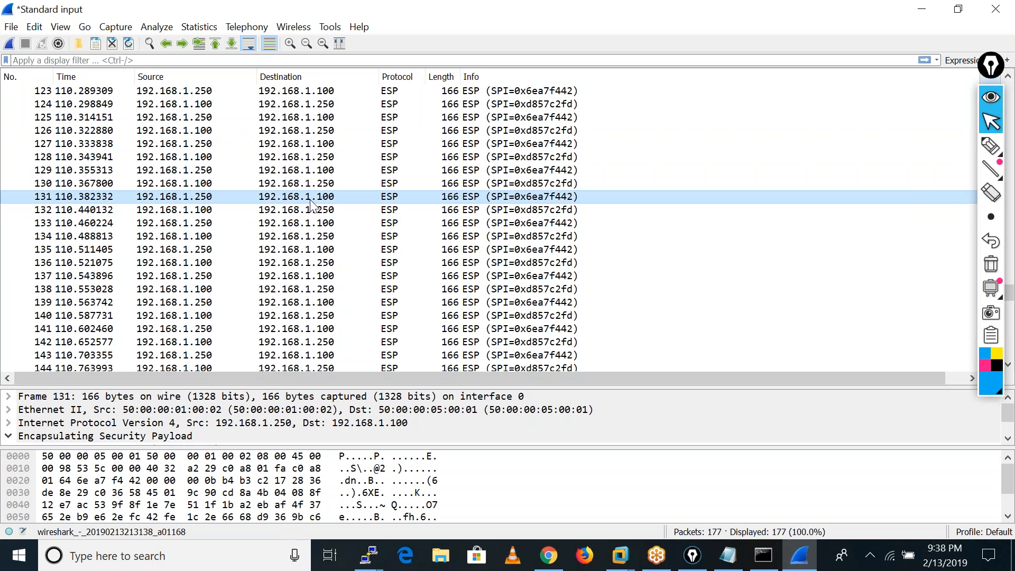
Quit Wireshark without saving the captured packets, and close the untitled Notepad VPN configuration without saving it.
left_click(990, 11)
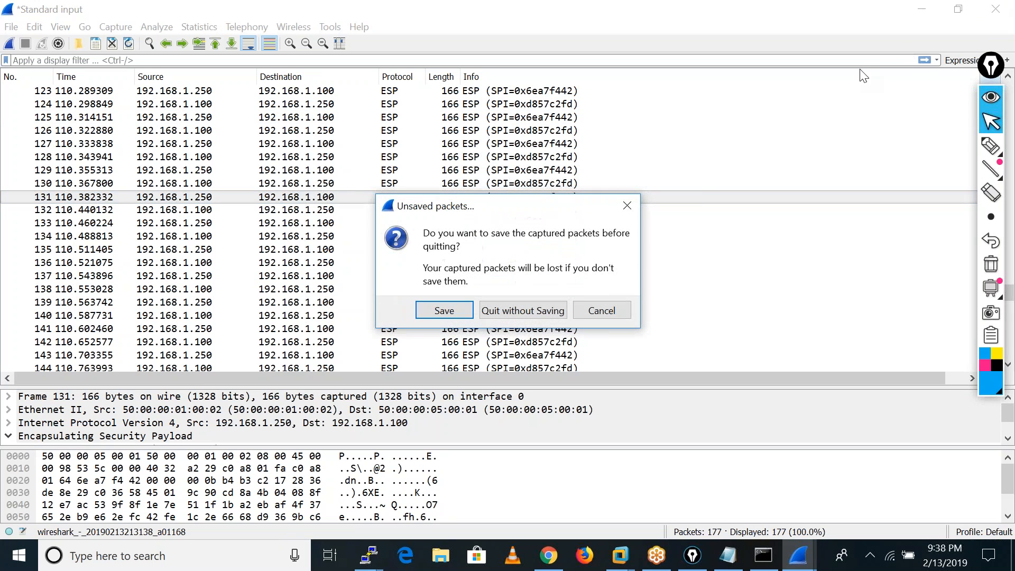
left_click(520, 313)
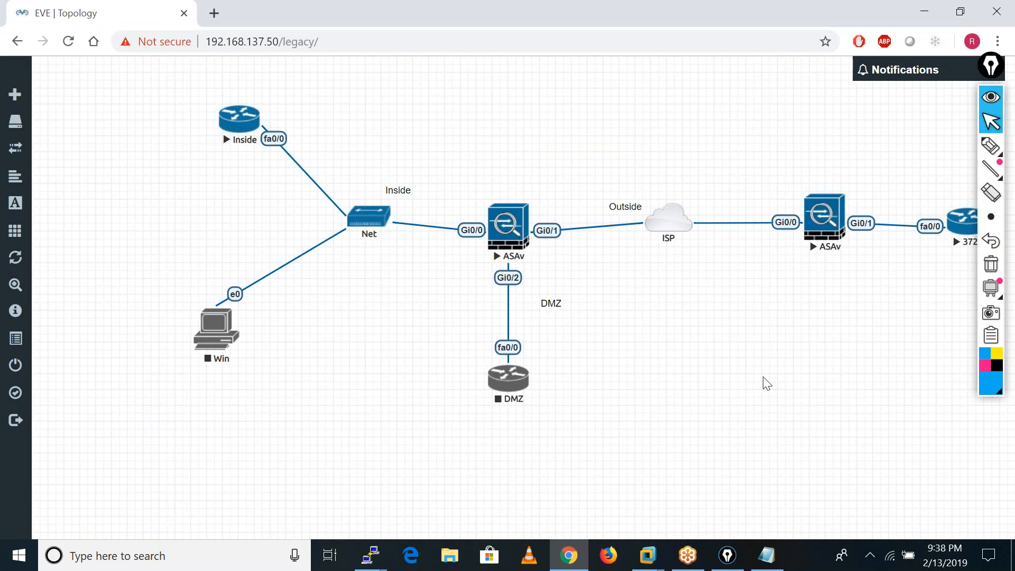
left_click(766, 554)
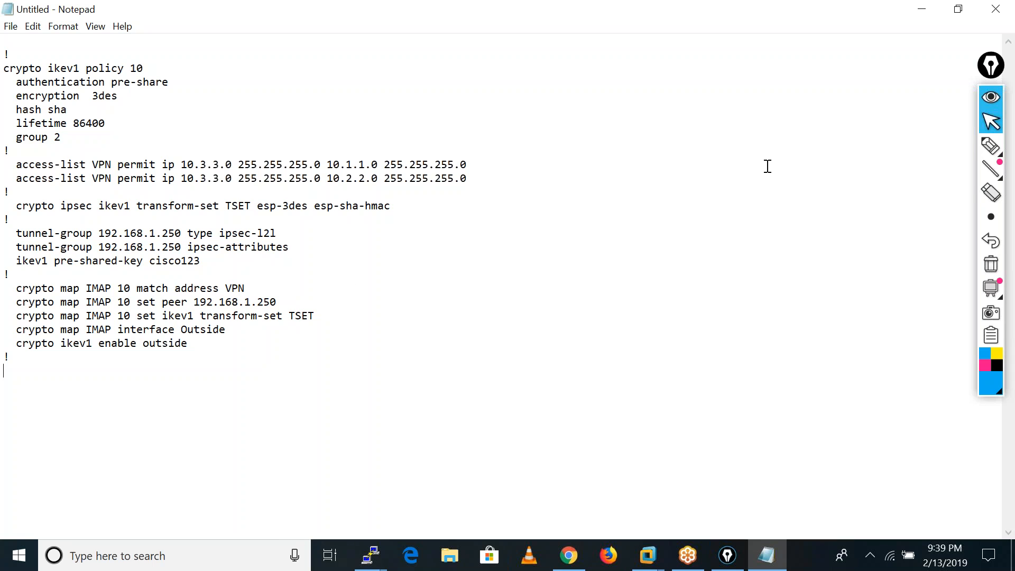
left_click(996, 9)
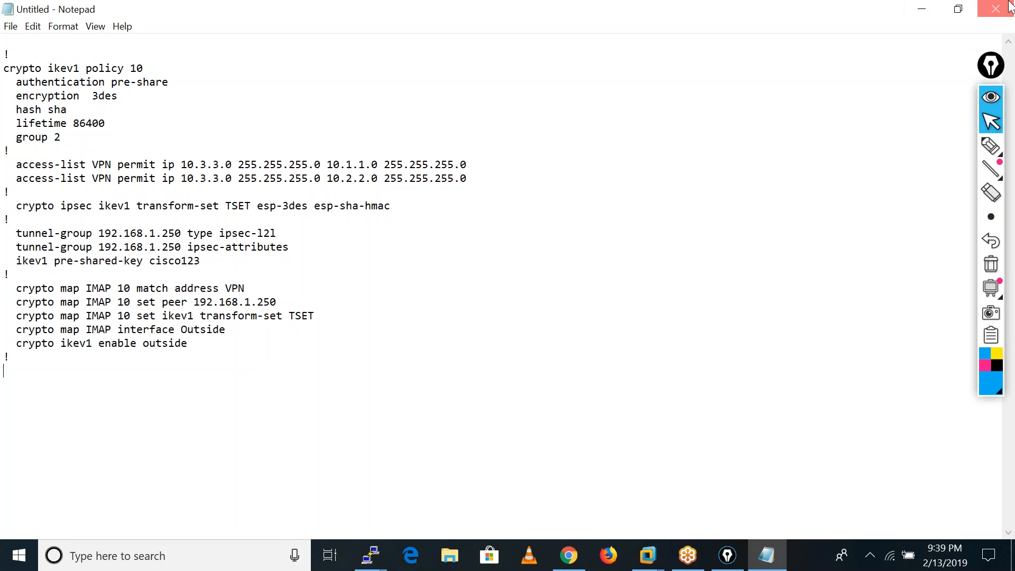
left_click(502, 280)
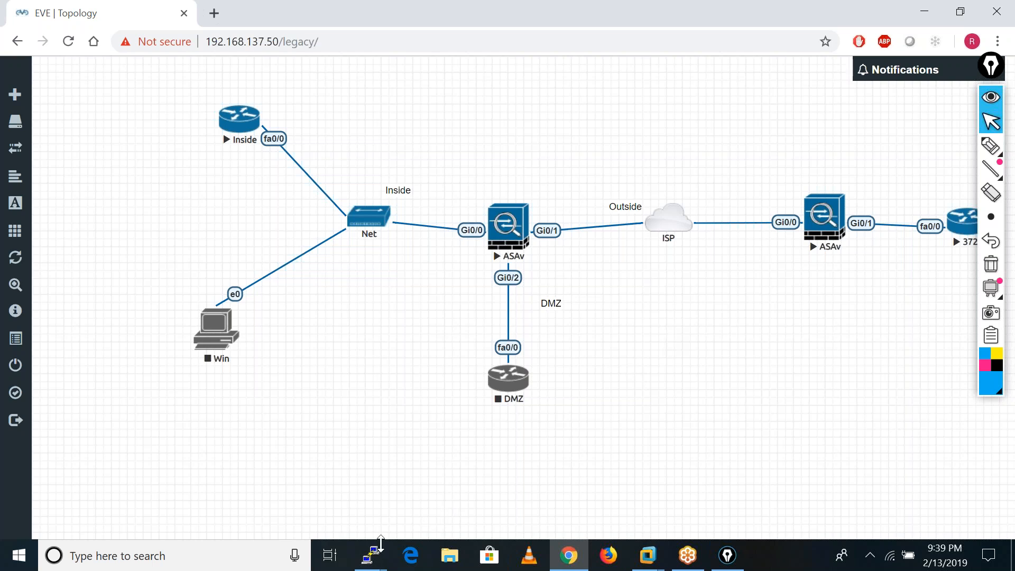
Switch to the ASA-HO console in PuTTY and bring up fresh configuration prompts.
left_click(373, 559)
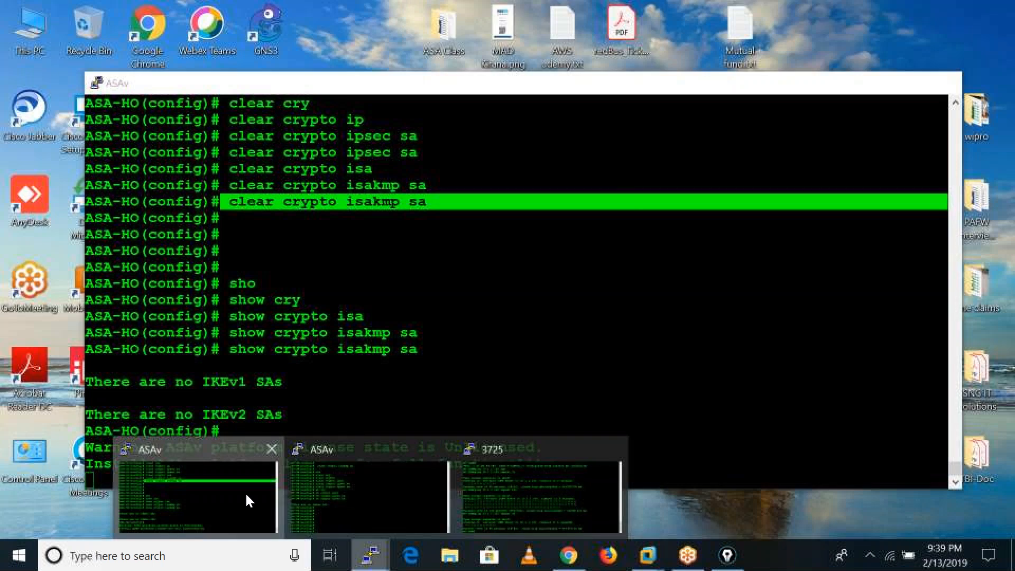
left_click(245, 491)
key("Return")
key("Return")
key("Return")
key("Return")
key("Return")
key("Return")
key("Return")
key("Return")
key("Return")
key("Return")
key("Return")
key("Return")
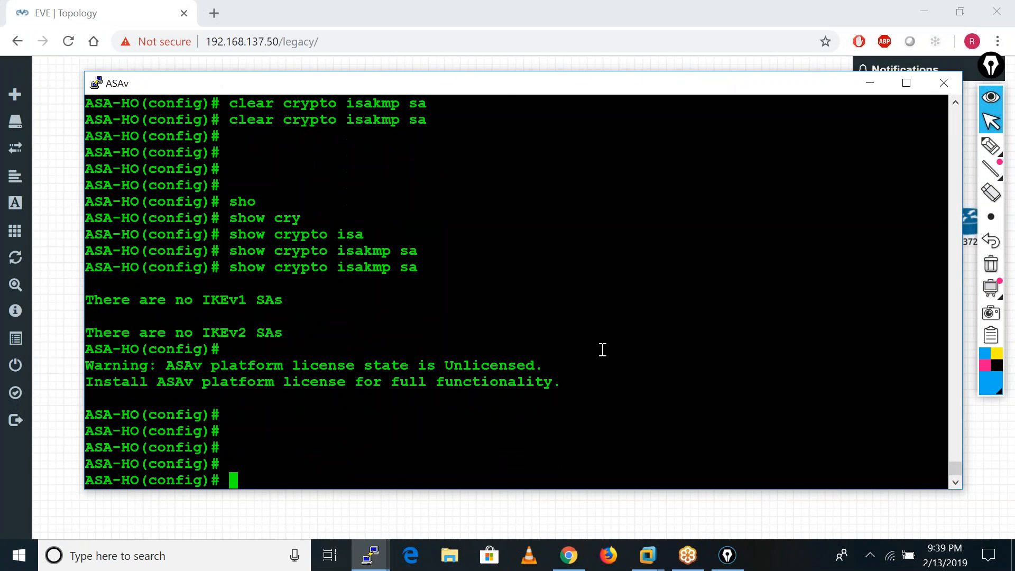
key("Return")
key("Return")
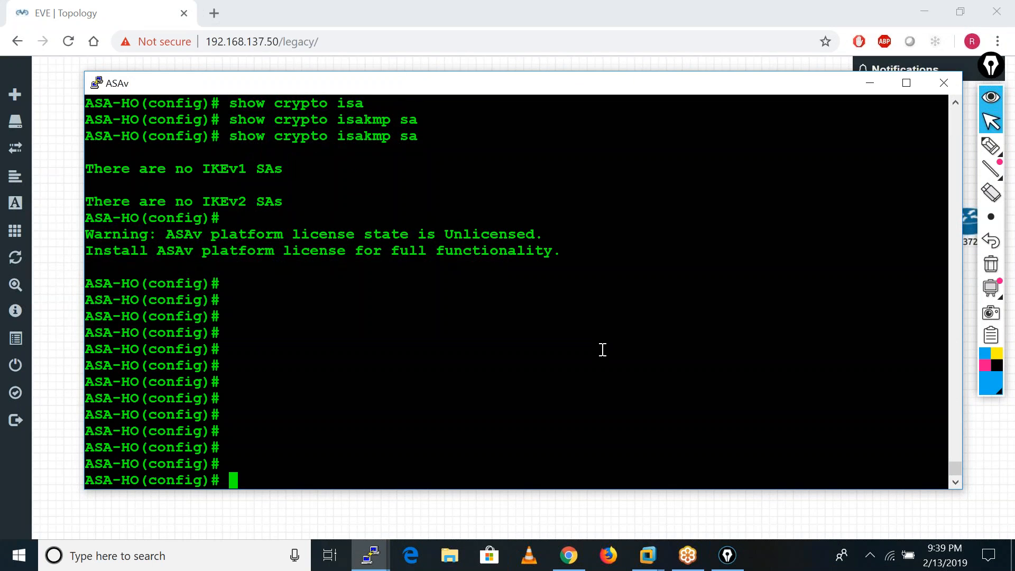
List the available options of the vpn-sessiondb command on ASA-HO, and clear the command line.
type("vpn")
key("Tab")
type("-")
key("Tab")
type("se")
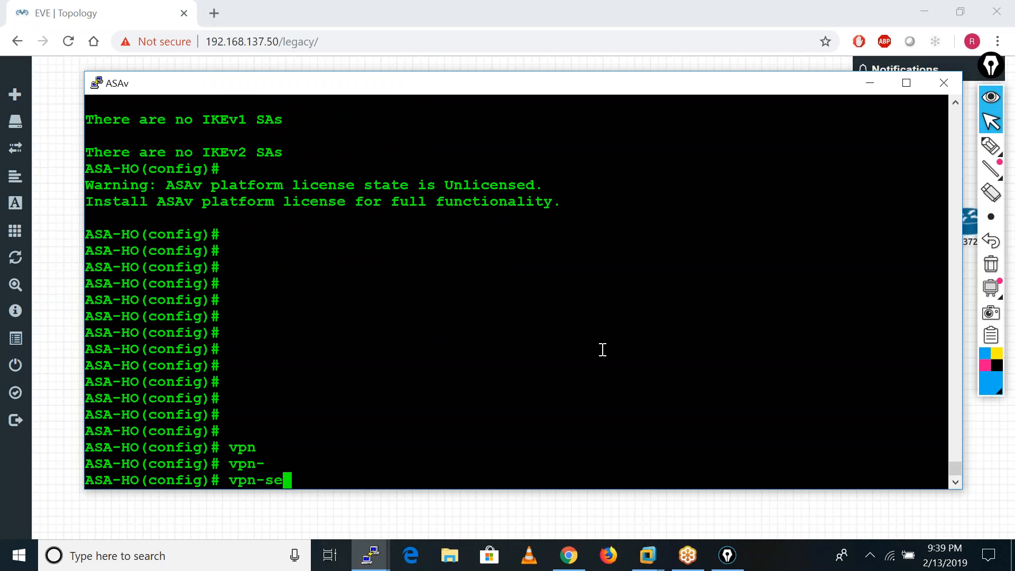
key("Tab")
type("?")
key("BackSpace")
key("BackSpace")
key("BackSpace")
key("BackSpace")
key("BackSpace")
key("BackSpace")
key("BackSpace")
key("BackSpace")
key("BackSpace")
key("BackSpace")
key("BackSpace")
key("BackSpace")
key("BackSpace")
key("BackSpace")
List the available options of the setup command on ASA-HO, and clear the command line.
type("setu")
key("Tab")
type("?")
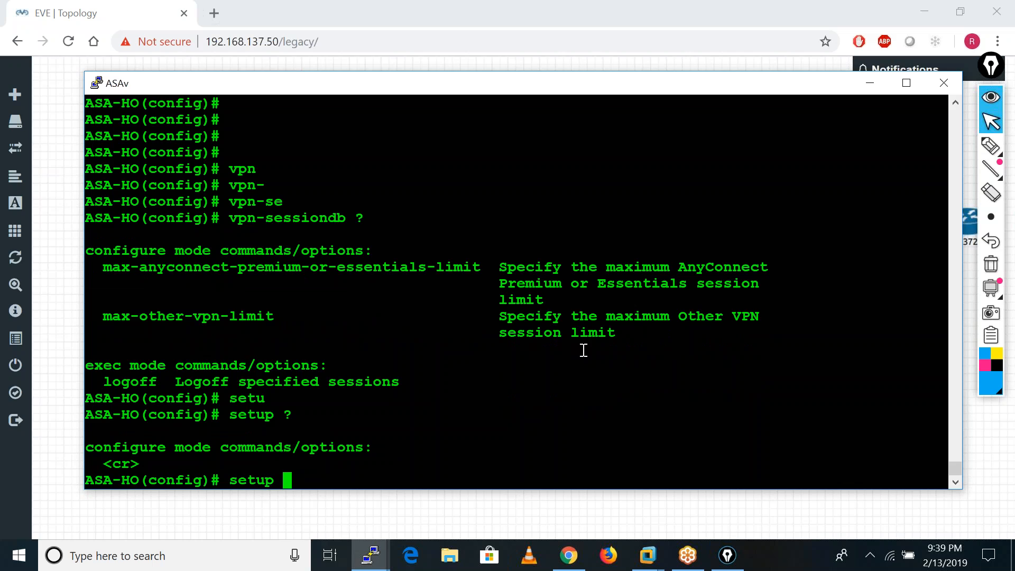
key("BackSpace")
key("BackSpace")
key("BackSpace")
key("BackSpace")
key("BackSpace")
key("BackSpace")
List the show commands beginning with "vp" and the options of show vpn.
type("sho")
key("Tab")
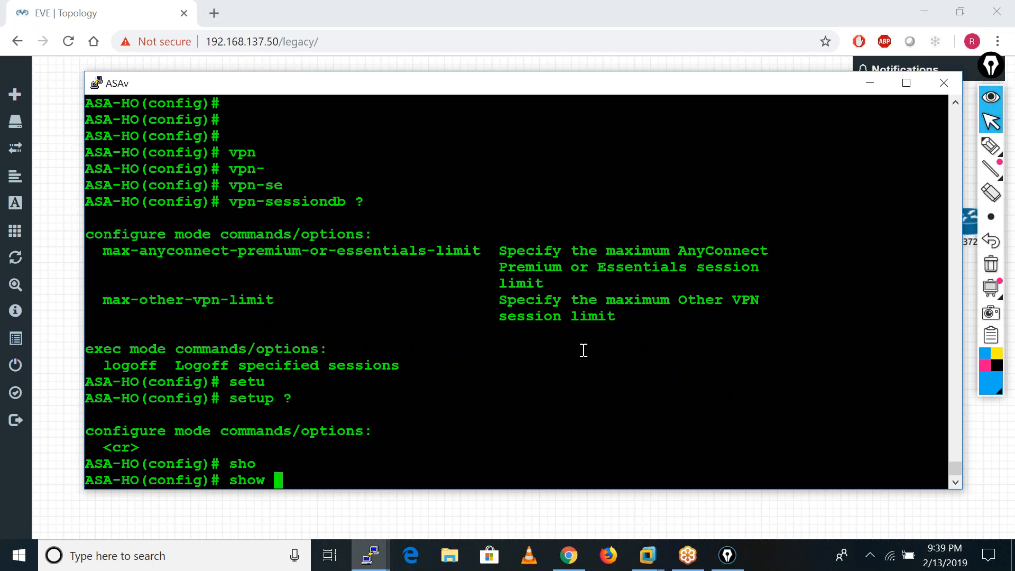
type("vp")
key("Tab")
key("Tab")
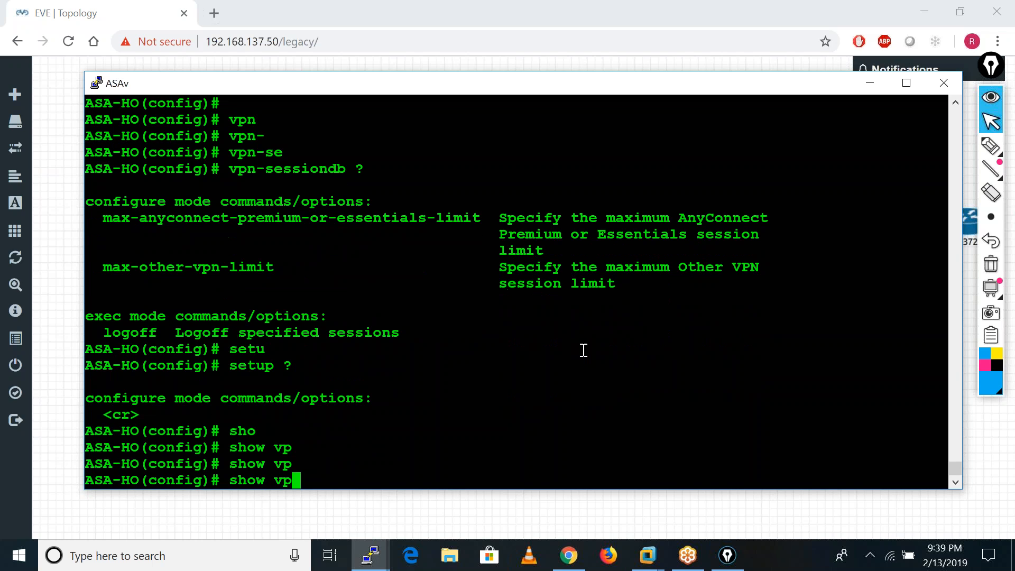
type("?")
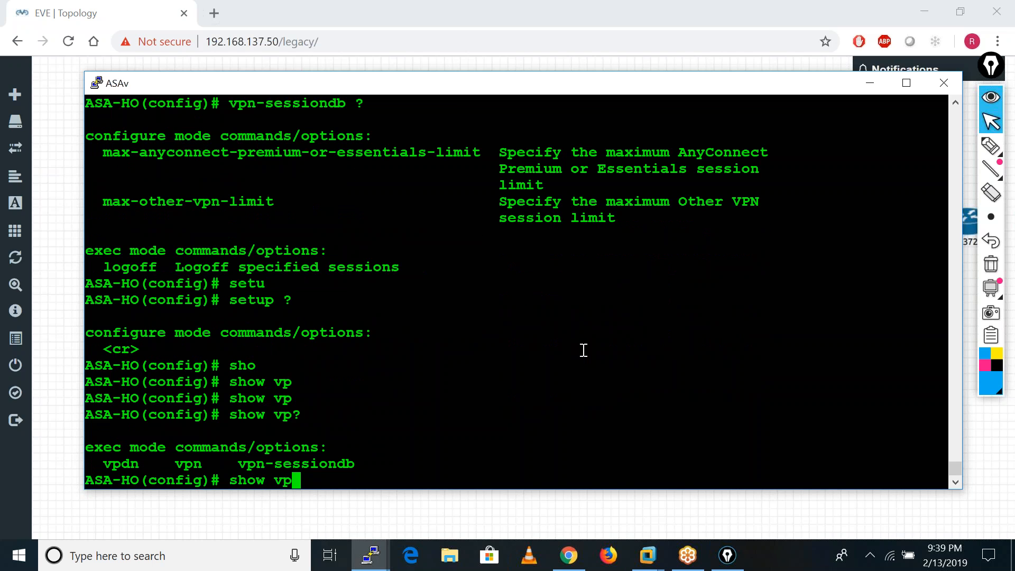
type("n ?")
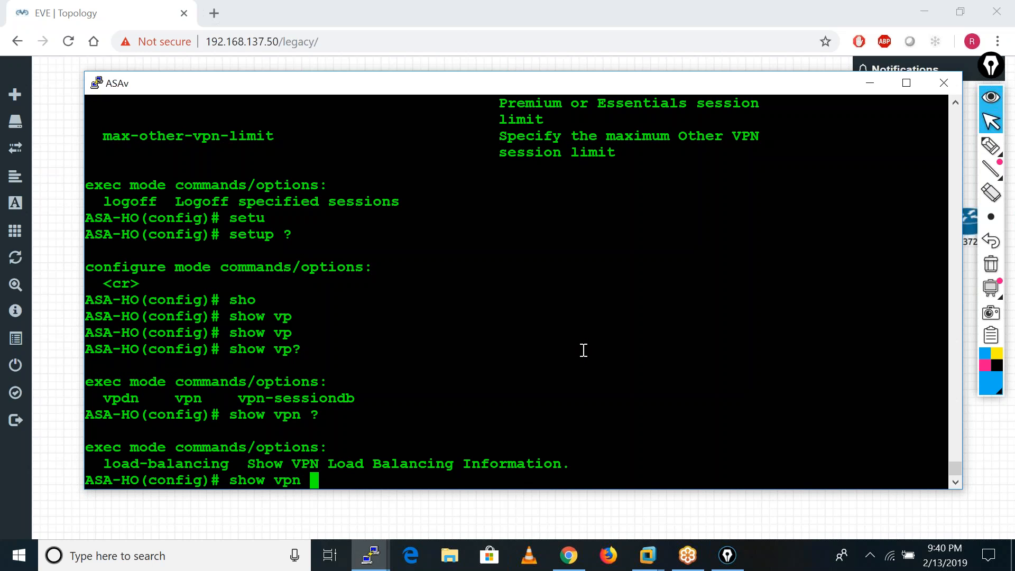
Try to list the options of show setup on ASA-HO, and clear the command line.
key("BackSpace")
key("BackSpace")
key("BackSpace")
key("BackSpace")
type("set")
key("Tab")
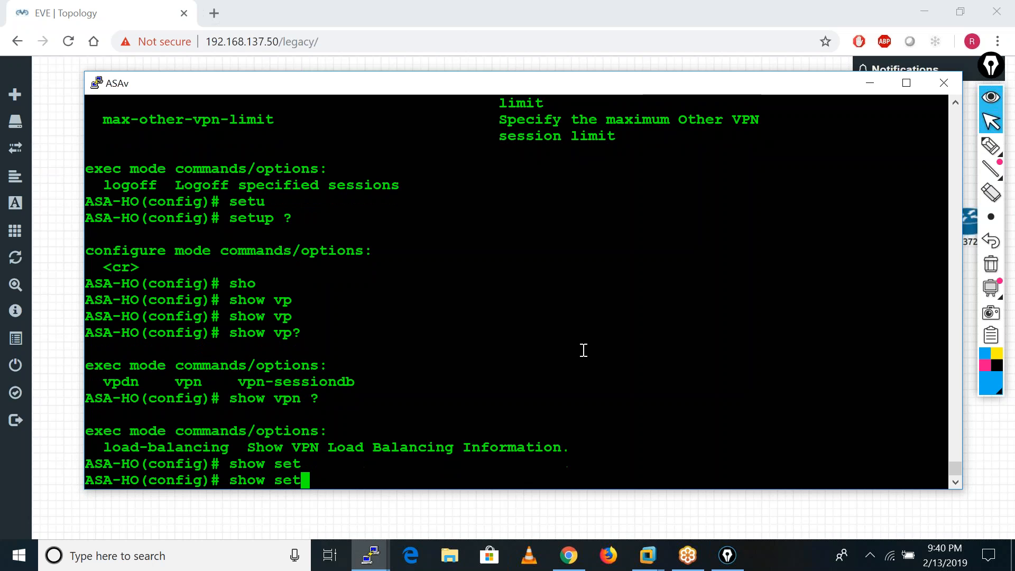
type("u")
key("ctrl+a")
key("Tab")
type("p ?")
key("BackSpace")
key("BackSpace")
key("BackSpace")
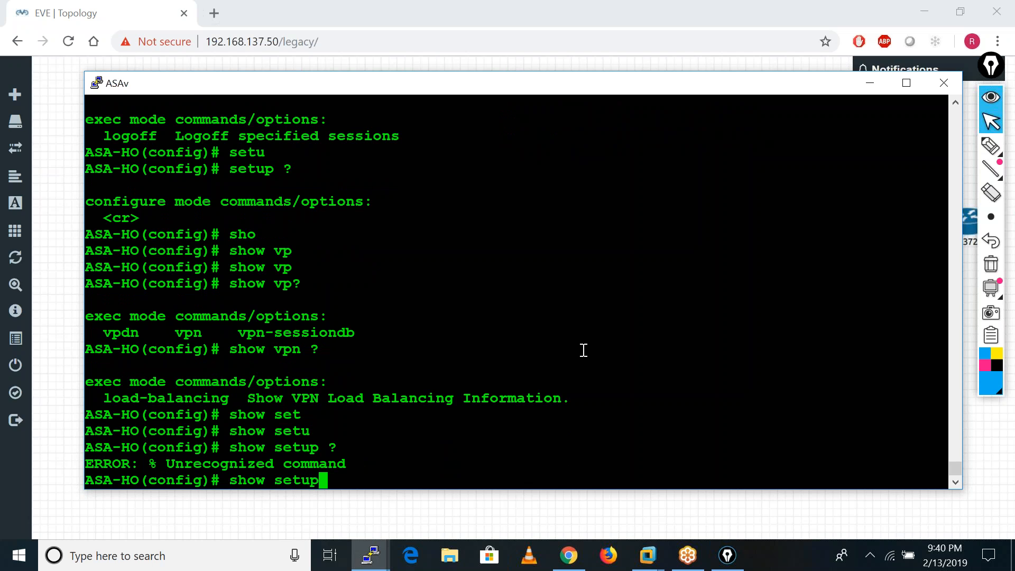
key("BackSpace")
key("BackSpace")
key("BackSpace")
key("BackSpace")
key("BackSpace")
key("BackSpace")
key("BackSpace")
key("BackSpace")
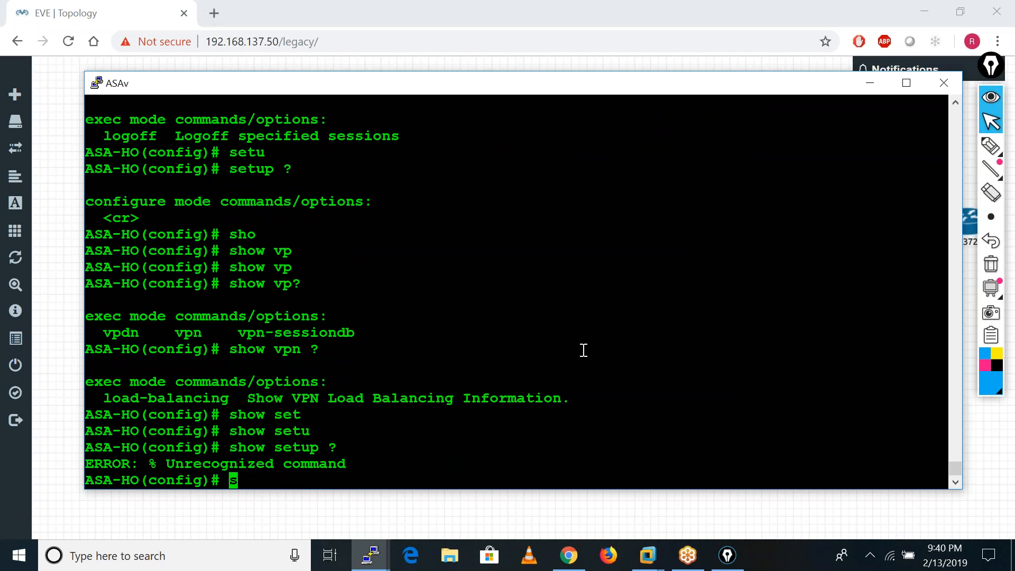
List the commands beginning with "vpn" and the options of the vpnsetup command.
type("vpn?")
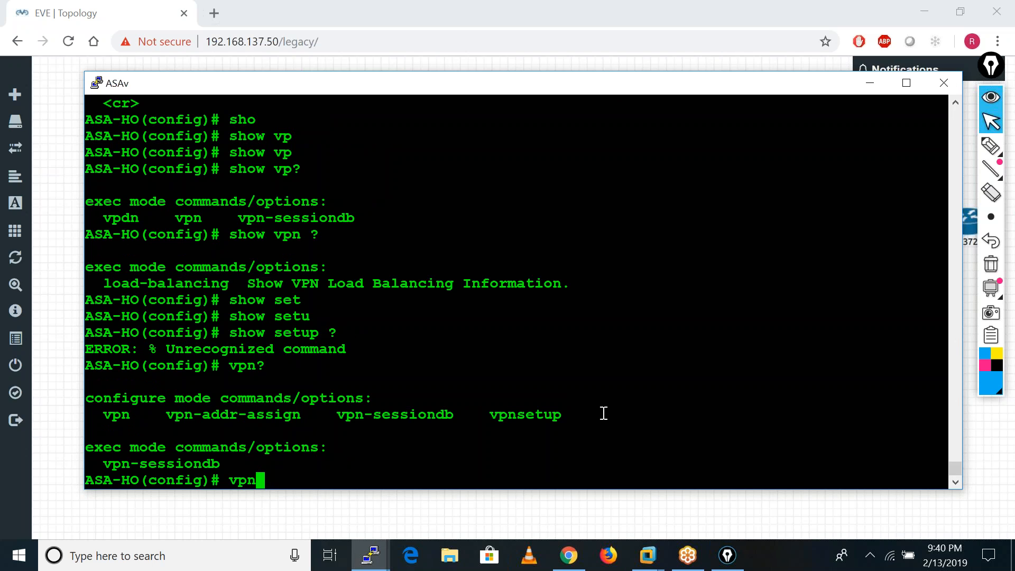
type("set")
key("Tab")
type("?")
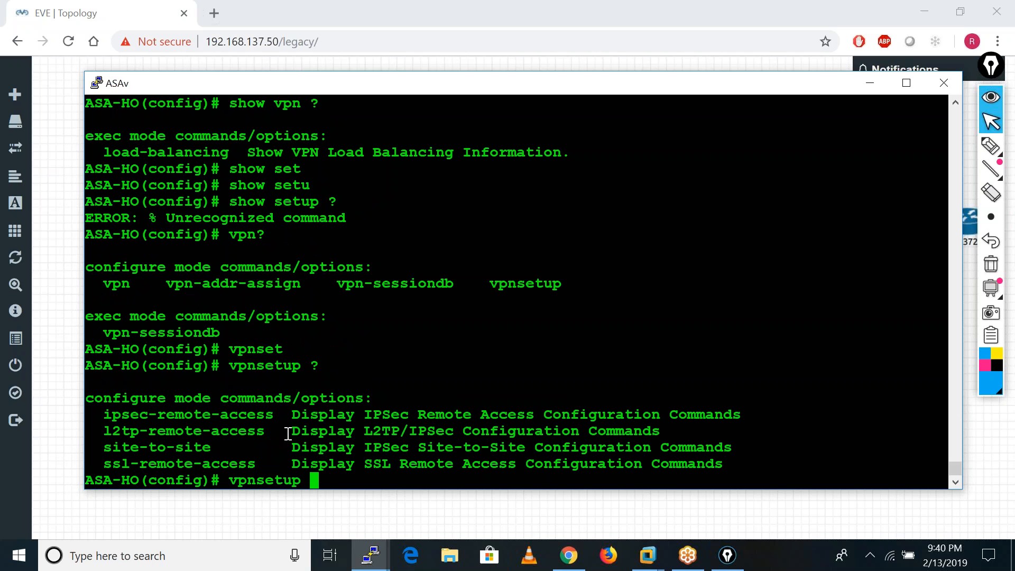
Check the options of vpnsetup site-to-site and run vpnsetup site-to-site steps to display the configuration guide.
type("sit")
key("Tab")
type("?")
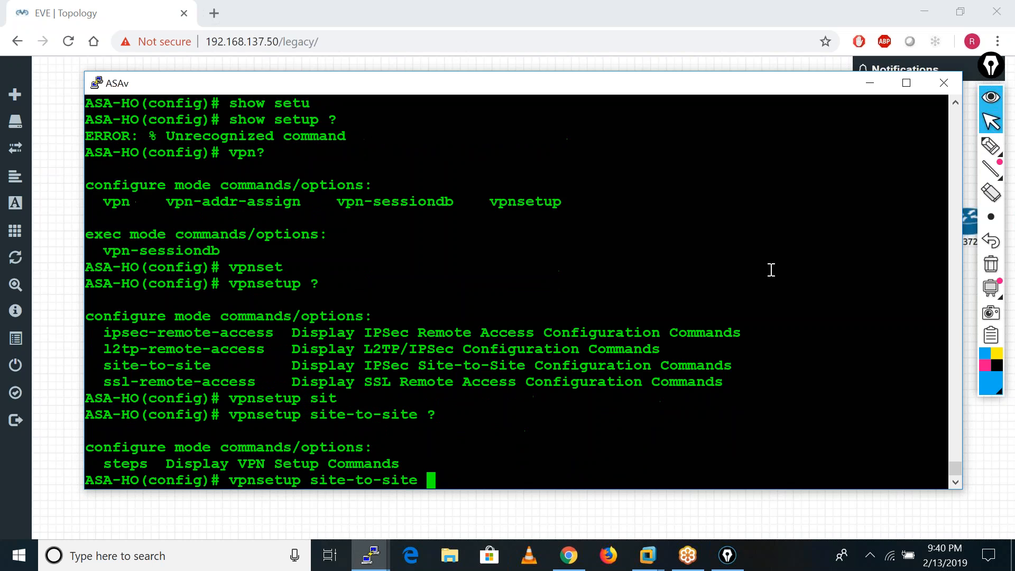
type("ste")
key("Tab")
key("Return")
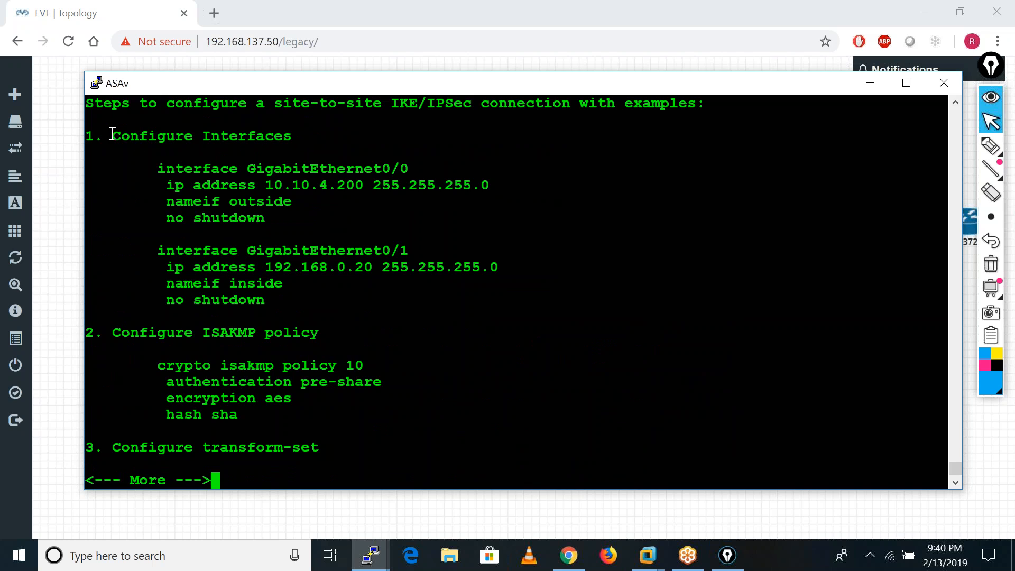
Examine the interface and ISAKMP policy sections of the site-to-site guide and continue to the transform-set and ACL sections.
left_click_drag(97, 136, 309, 309)
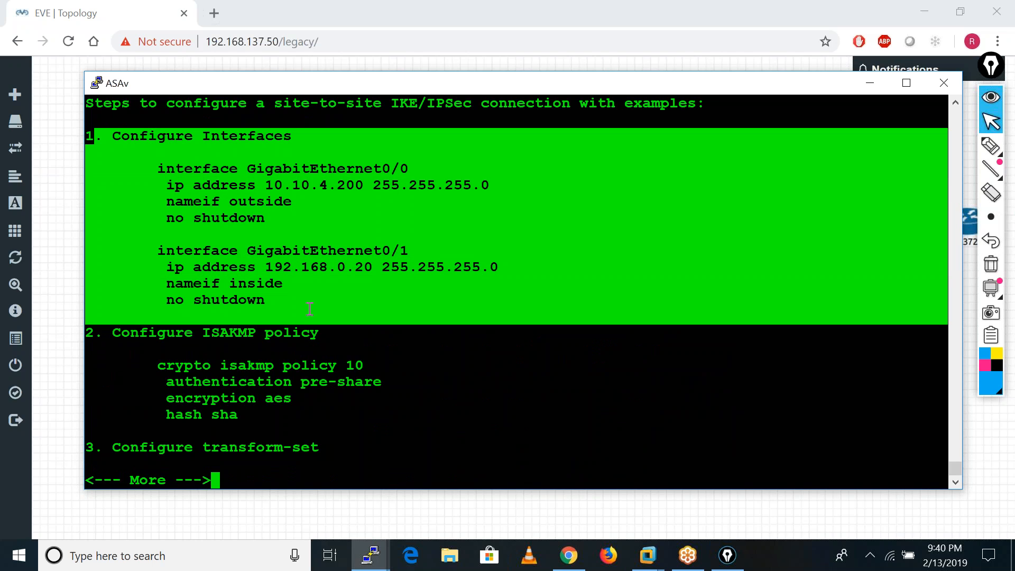
left_click(309, 309)
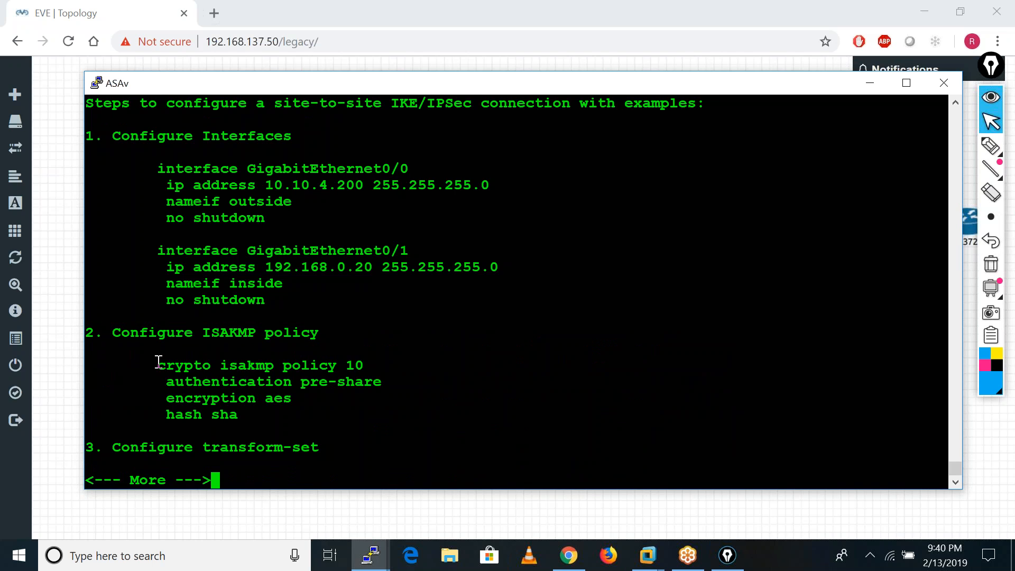
left_click_drag(172, 360, 298, 409)
key("Return")
key("Return")
key("Return")
key("Return")
key("Return")
key("Return")
key("Return")
key("Return")
key("Return")
key("Return")
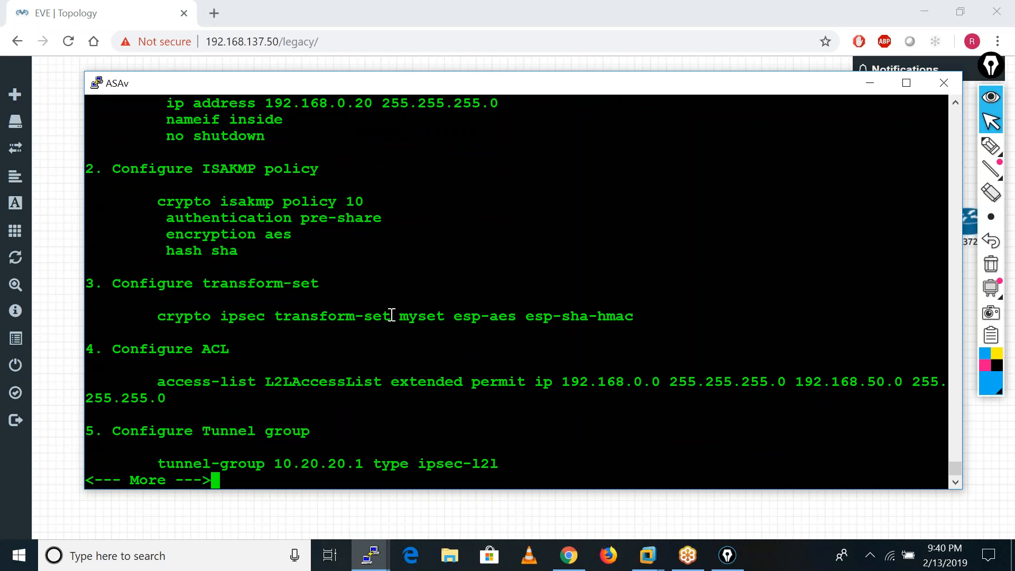
Page through the guide's tunnel group, crypto map and ISAKMP enable sections until the ASA-HO prompt returns.
key("Return")
key("Return")
key("Return")
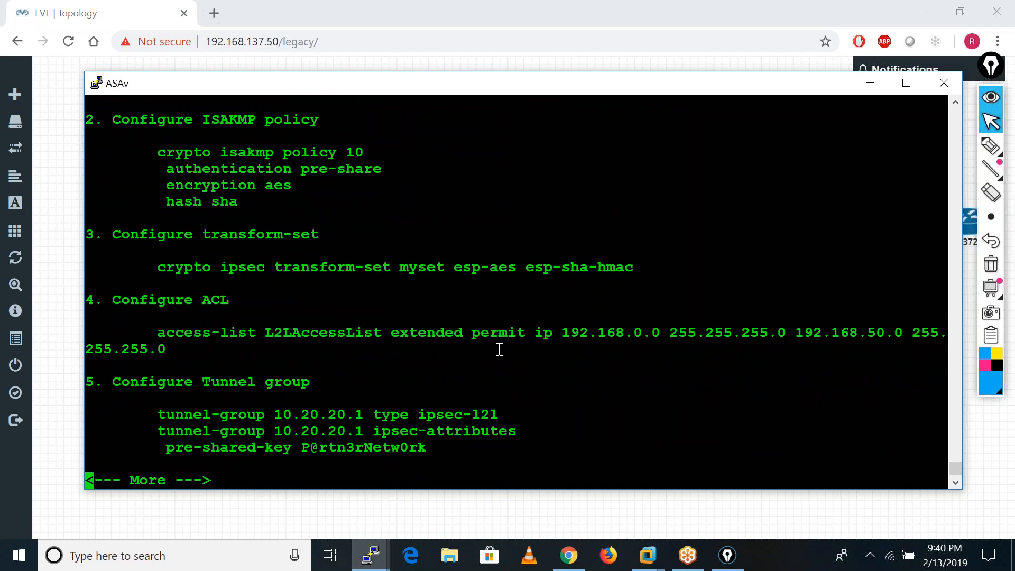
key("Return")
key("Return")
key("Return")
key("Return")
key("Return")
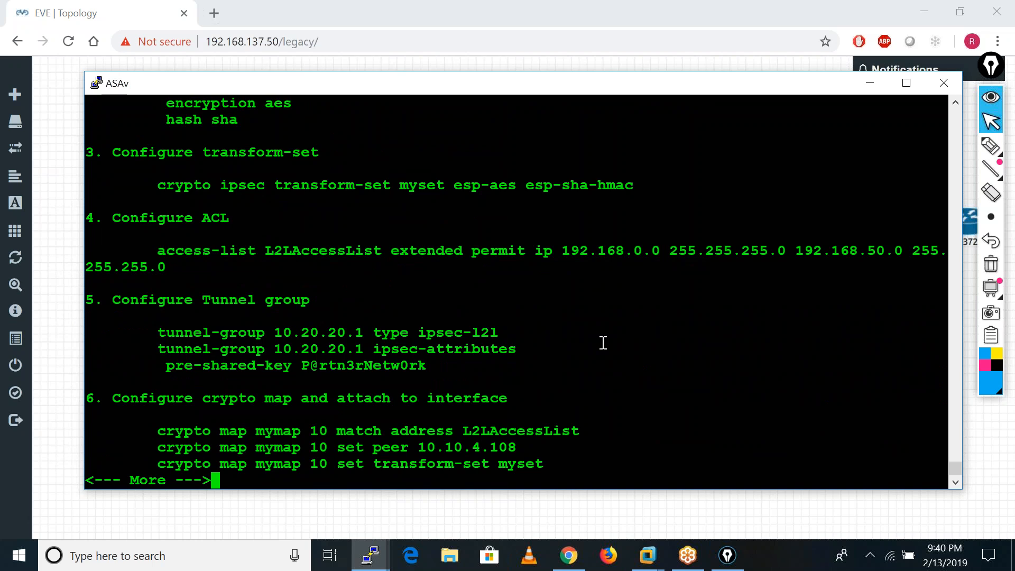
key("Return")
key("Return")
key("Return")
key("Return")
key("Return")
key("Return")
key("Return")
key("Return")
key("Return")
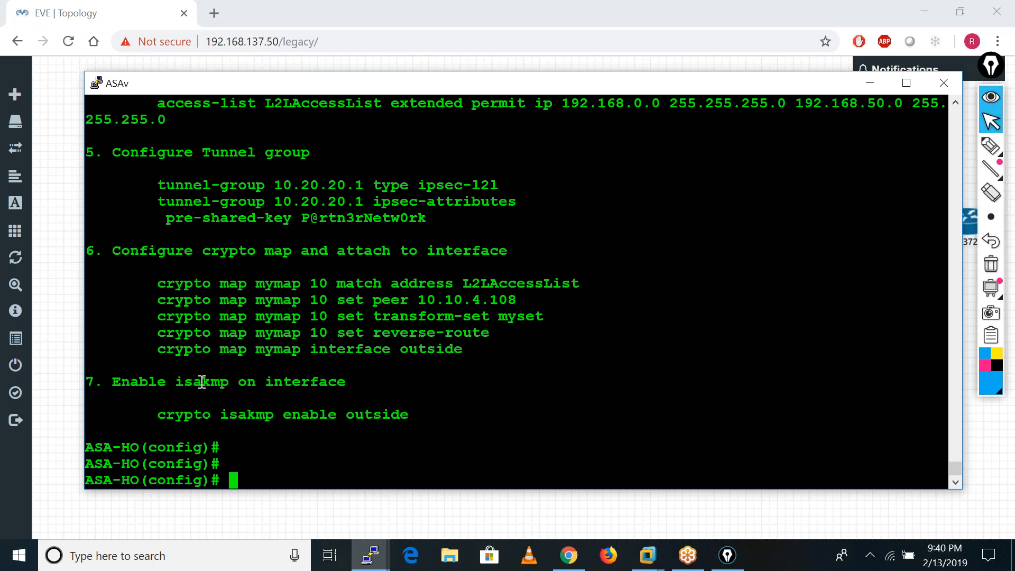
Go back to the start of the guide output and highlight the command vpnsetup site-to-site steps.
scroll(201, 381, "up", 4)
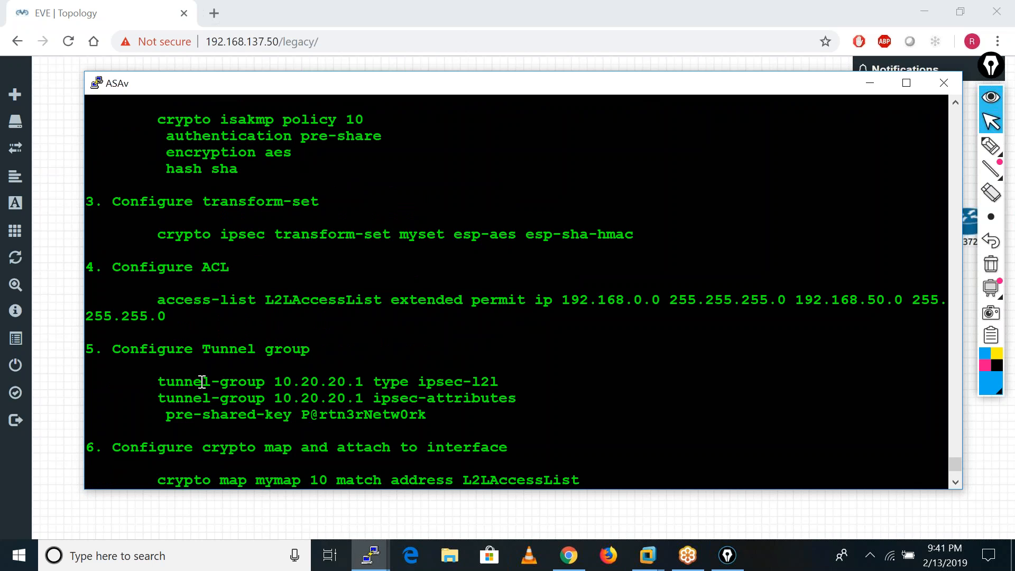
scroll(201, 382, "up", 8)
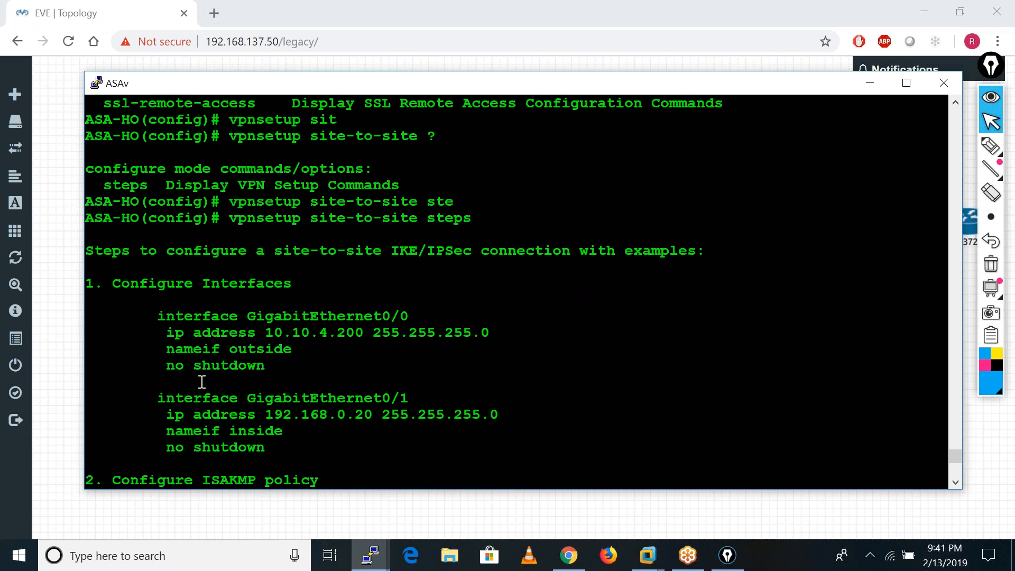
left_click_drag(235, 220, 471, 214)
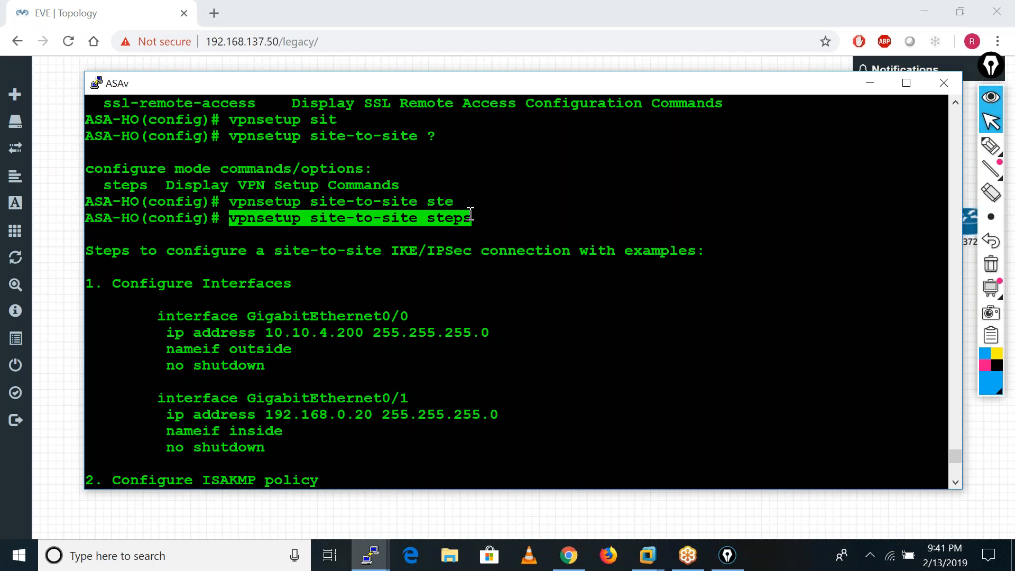
Minimise the ASAv console and stop the branch ASAv (5), the 3725 router and the Inside router in the EVE topology.
left_click(870, 83)
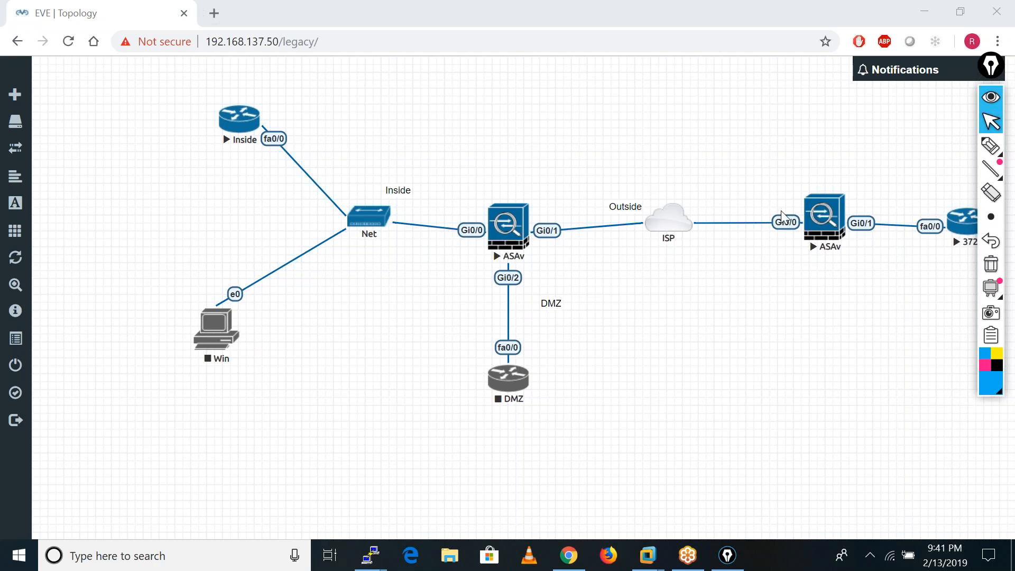
left_click(654, 291)
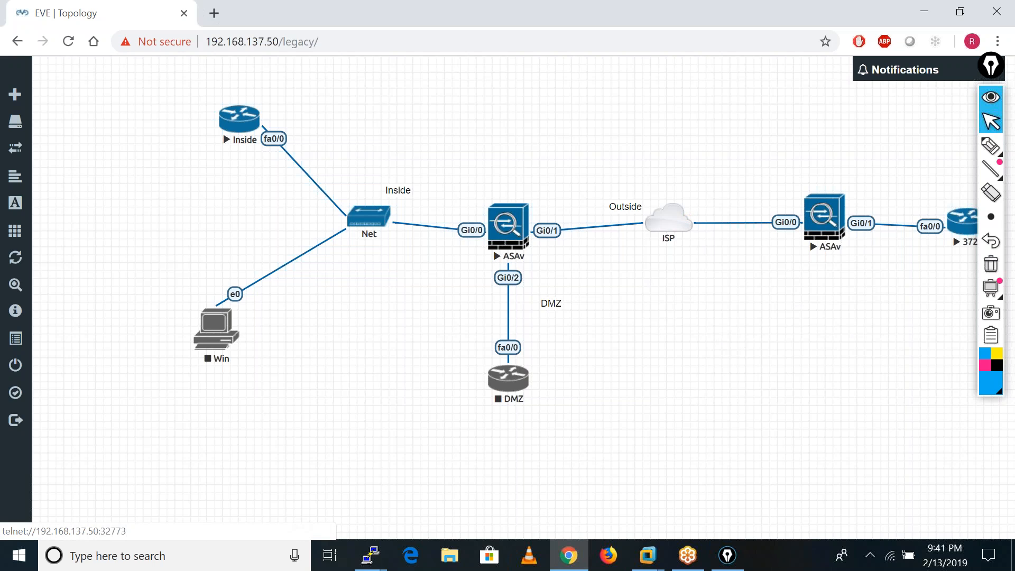
right_click(823, 216)
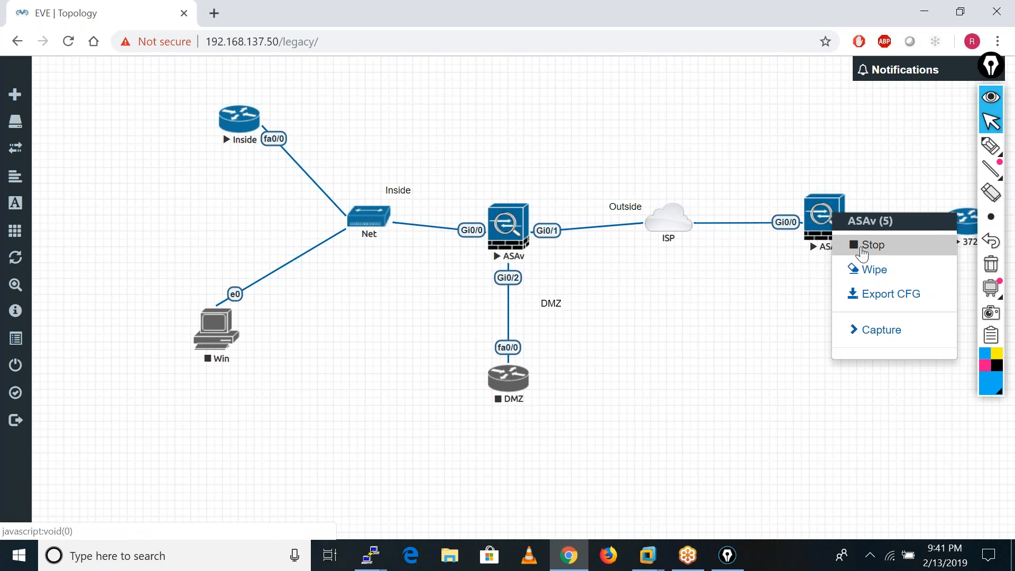
left_click(862, 248)
right_click(960, 224)
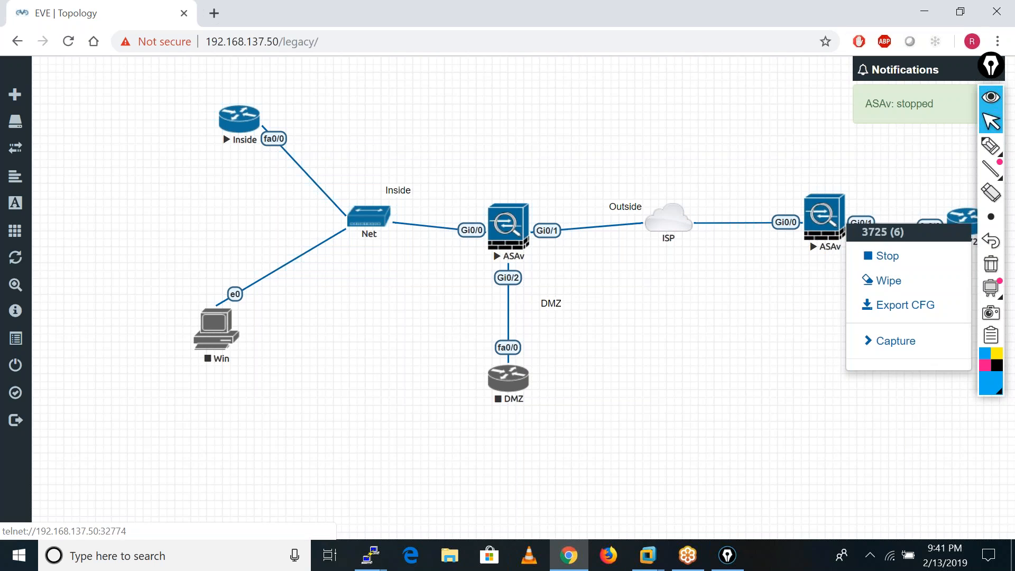
left_click(881, 256)
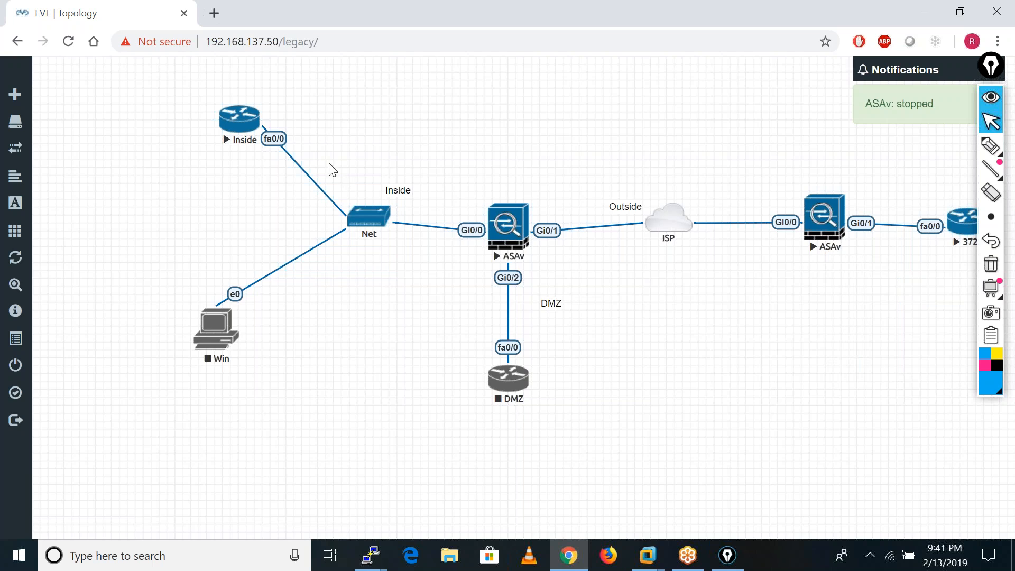
right_click(247, 117)
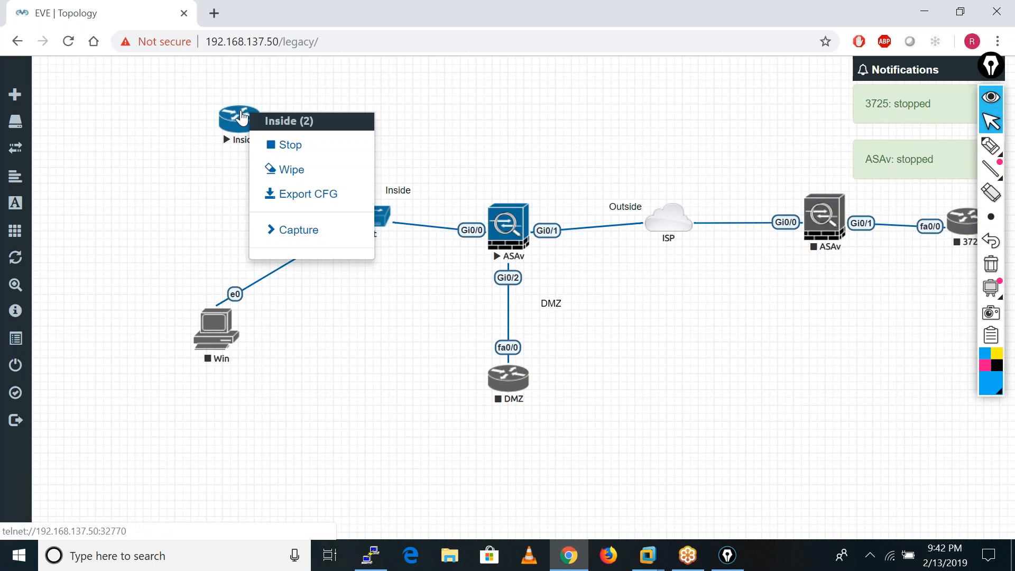
left_click(284, 146)
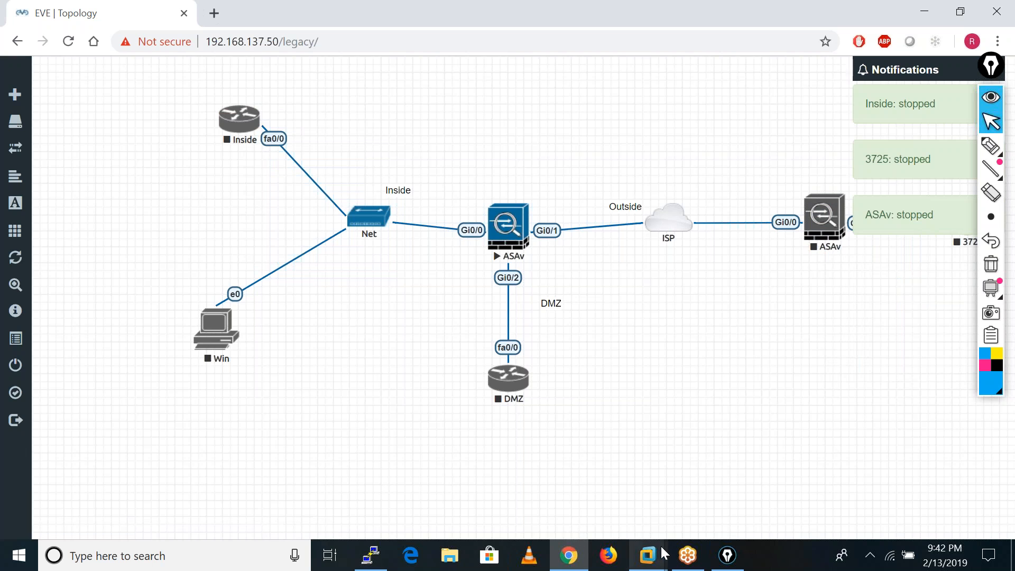
Switch to VMware Workstation and power on the PA-VM-ESX-8.0.5 virtual machine.
mouse_move(664, 553)
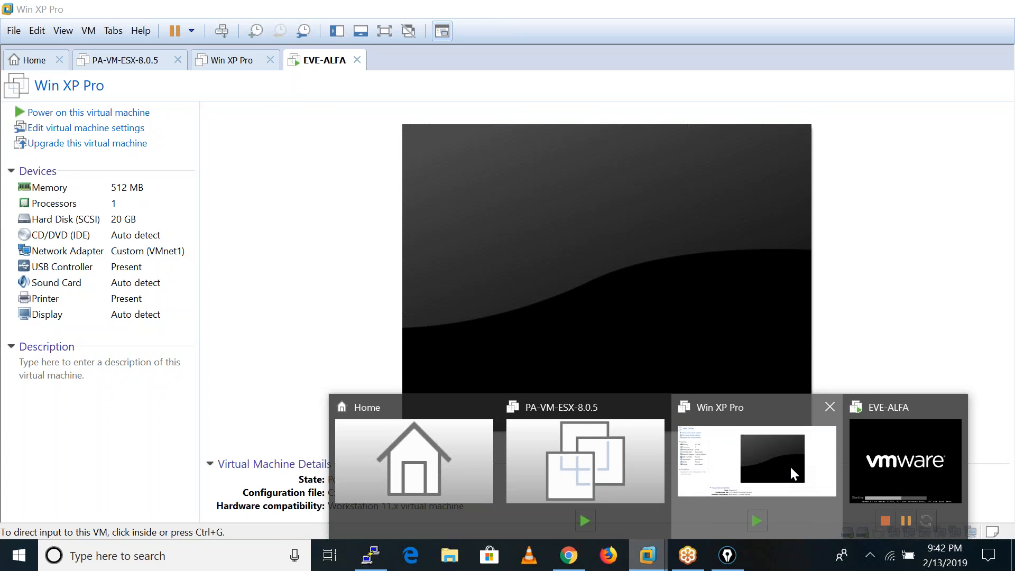
left_click(791, 467)
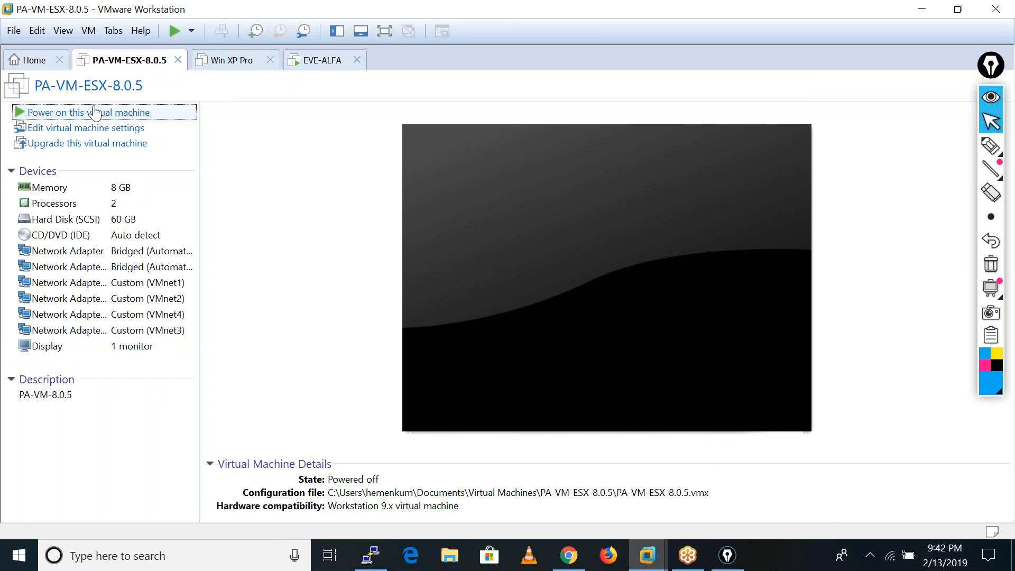
left_click(95, 113)
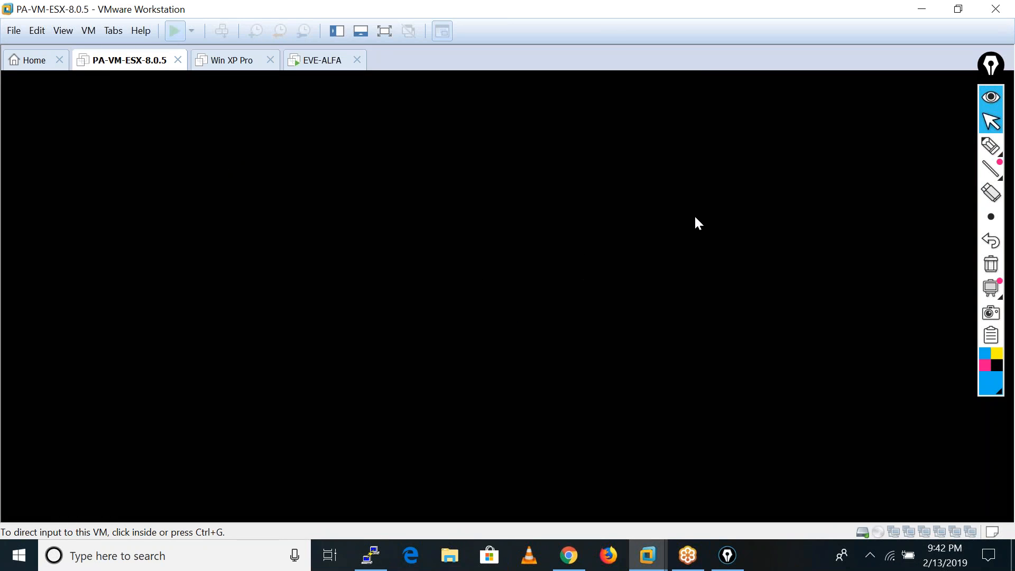
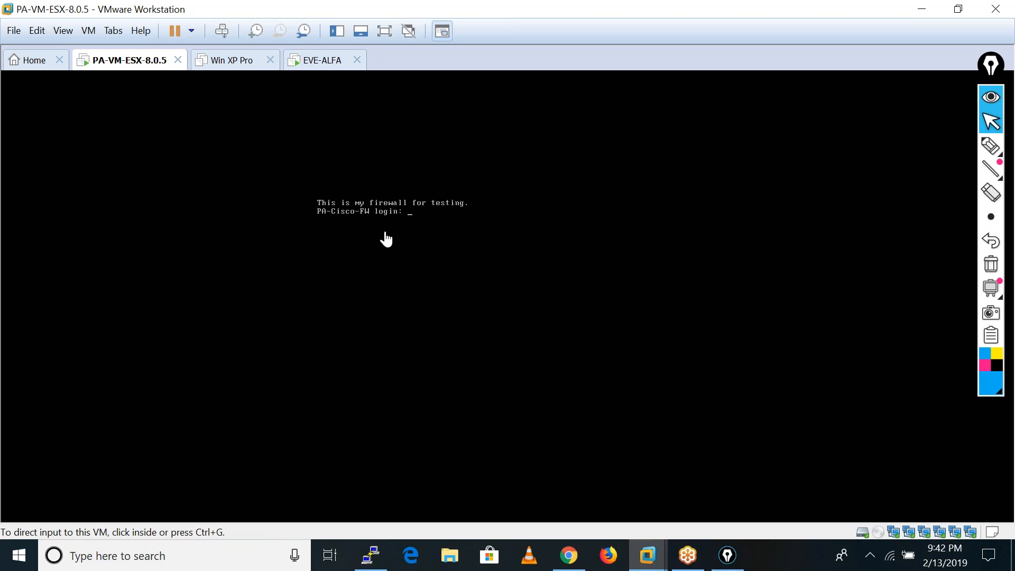
Check that the PA-Cisco-FW console responds at its login prompt, and return input control to the host.
left_click(481, 220)
key("Return")
key("Return")
key("Return")
key("Return")
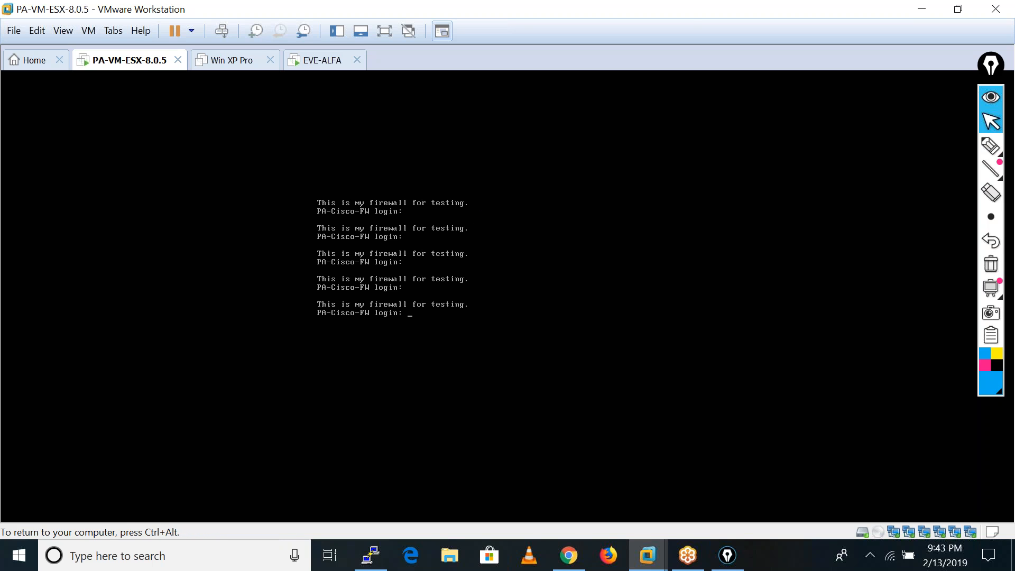
key("ctrl+alt")
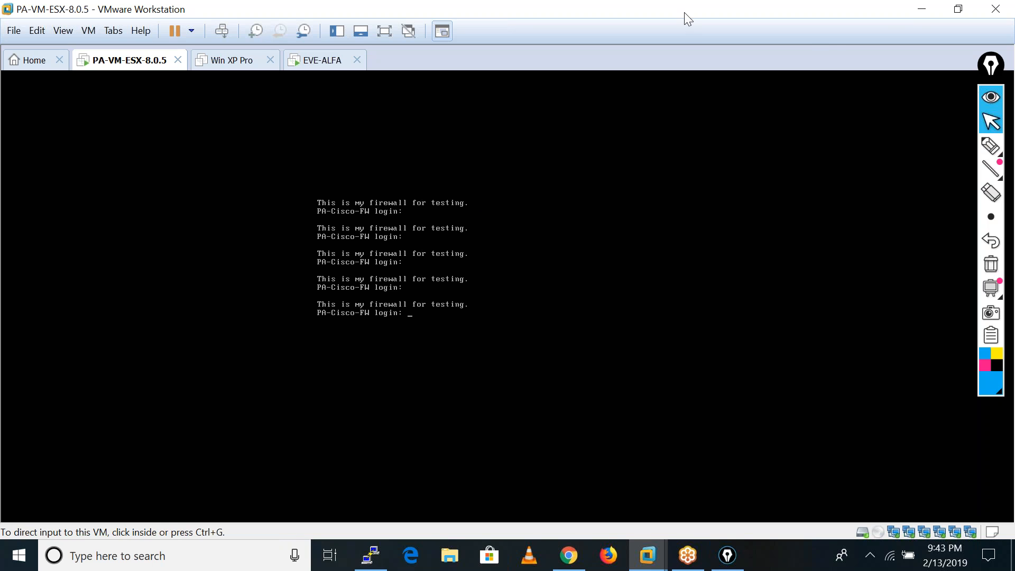
left_click(926, 11)
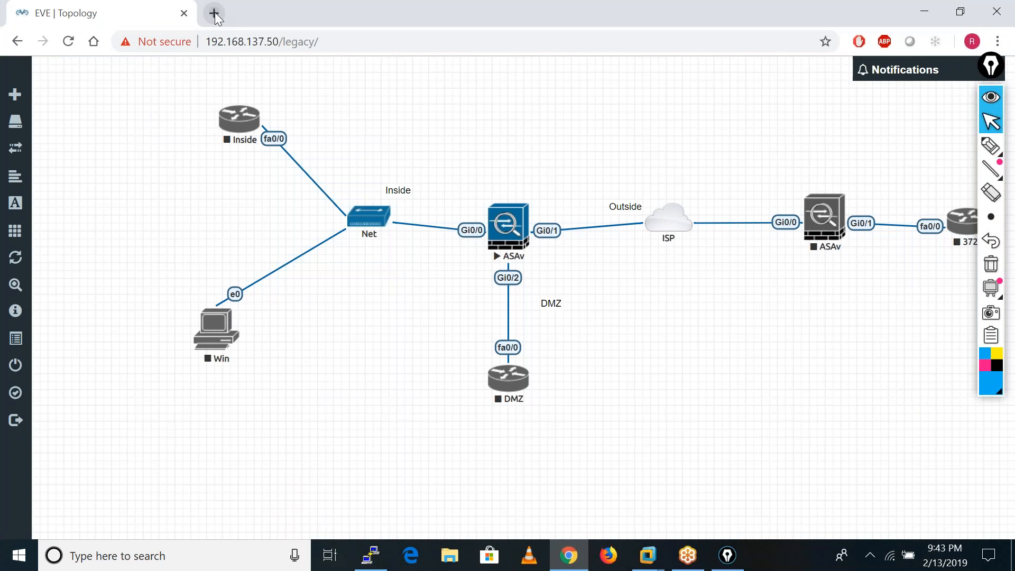
left_click(215, 14)
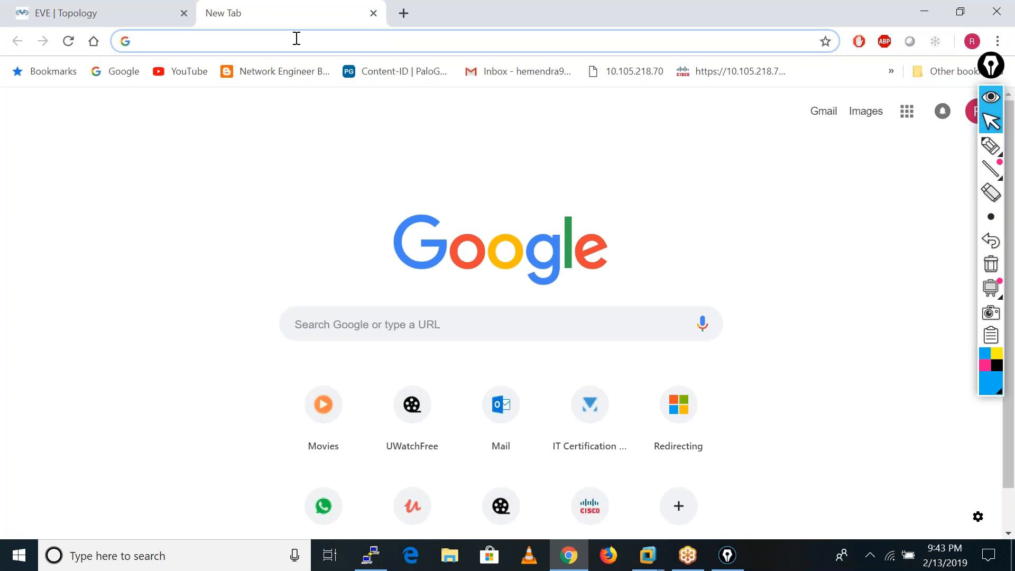
type("https:")
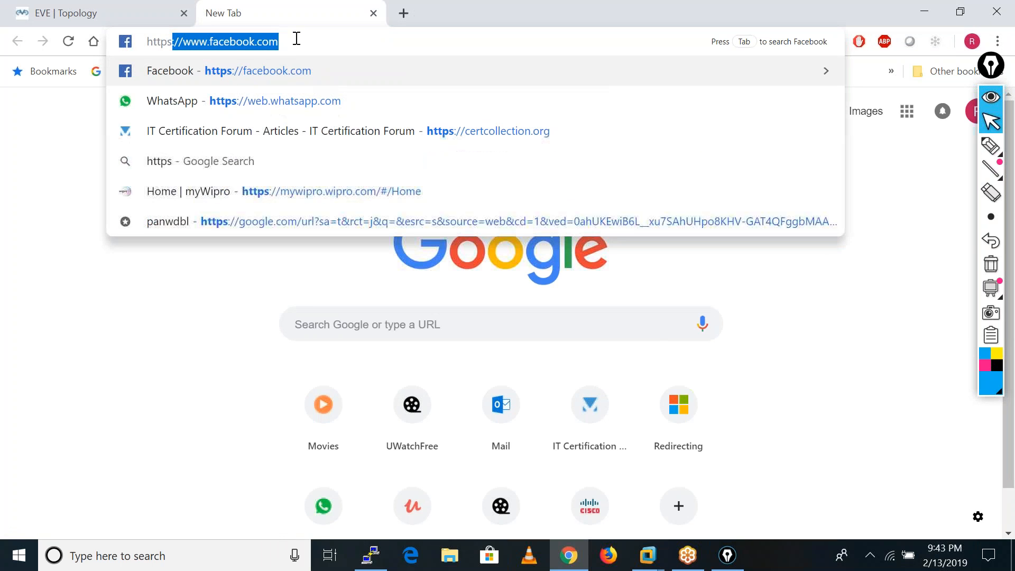
type("//192.")
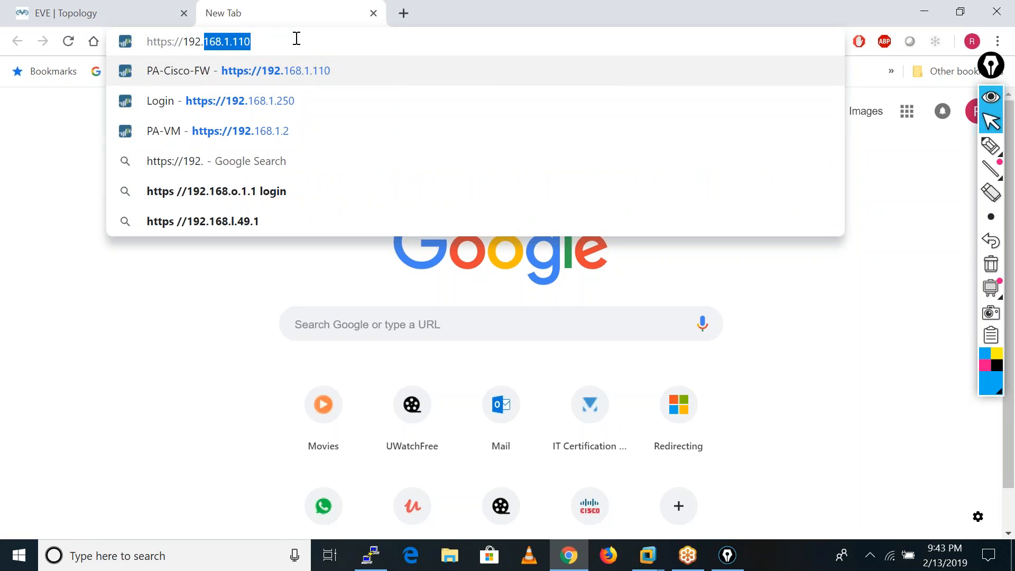
key("Return")
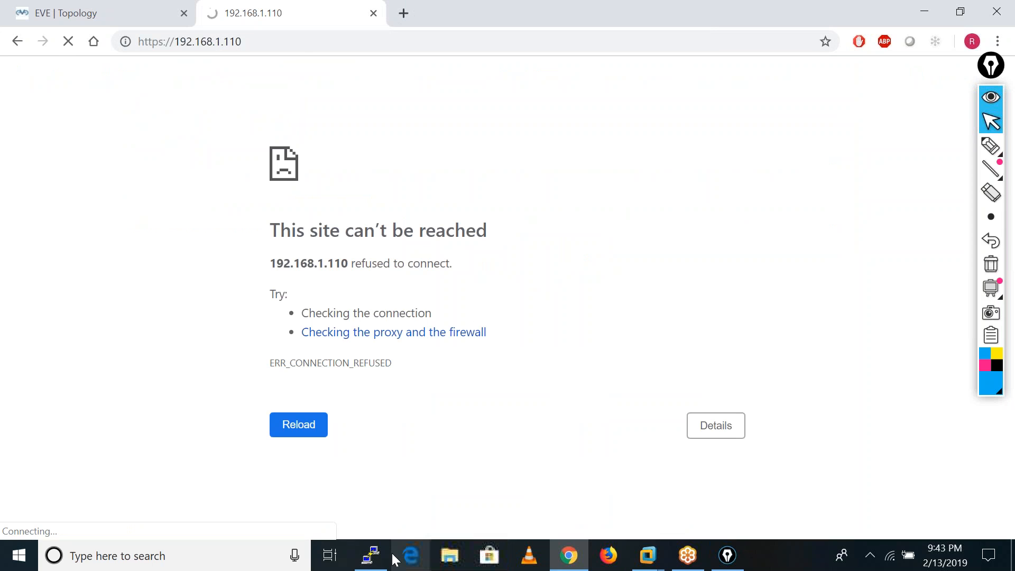
Switch back to the PA-VM-ESX-8.0.5 console in VMware Workstation and check the host's Wi-Fi connection.
mouse_move(648, 555)
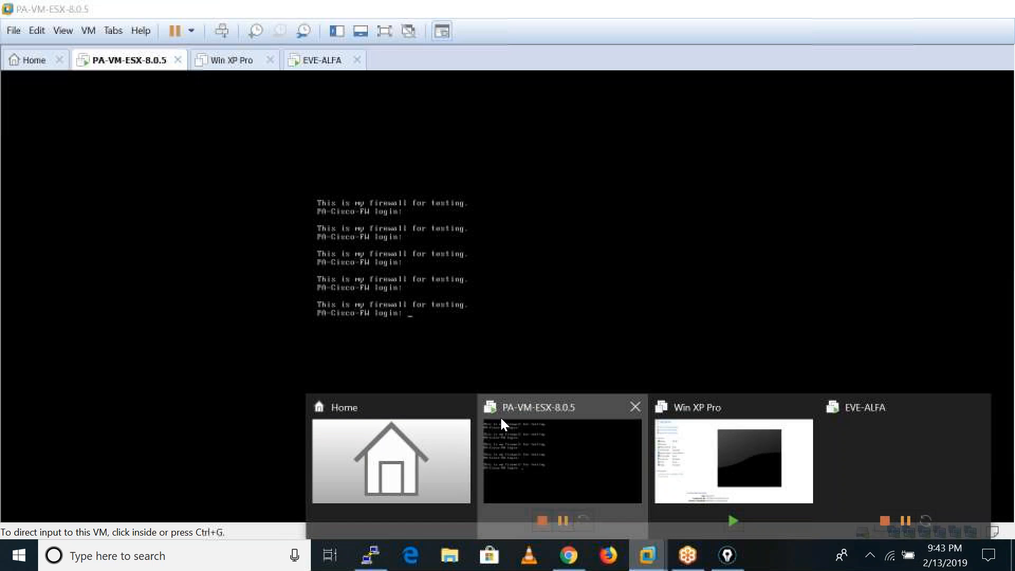
left_click(500, 417)
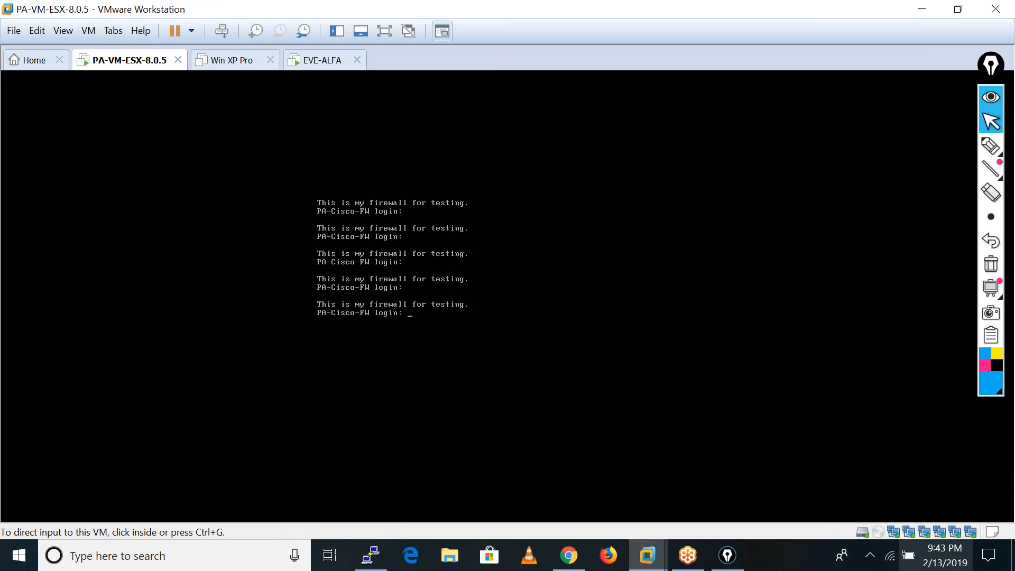
left_click(890, 556)
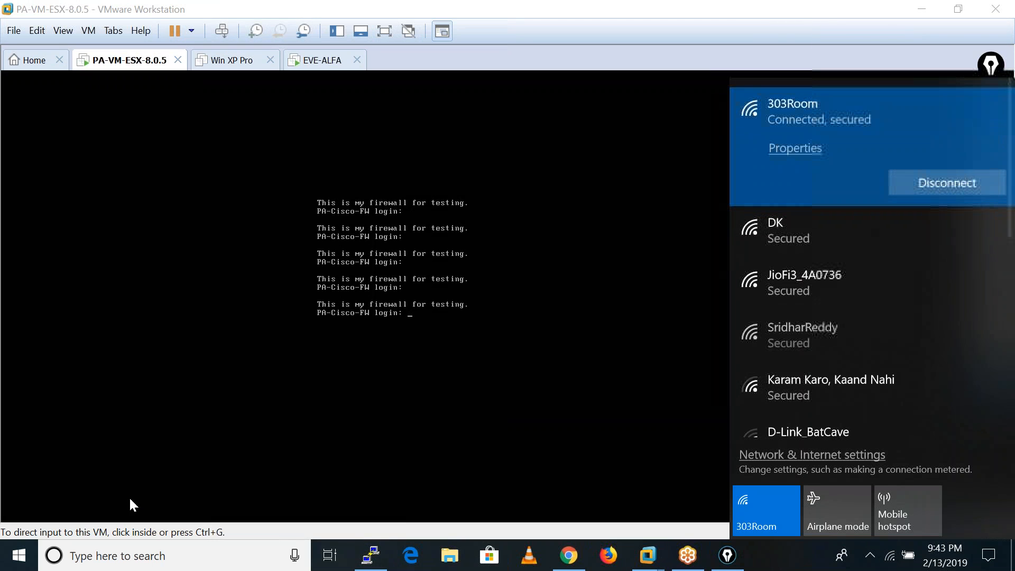
left_click(813, 24)
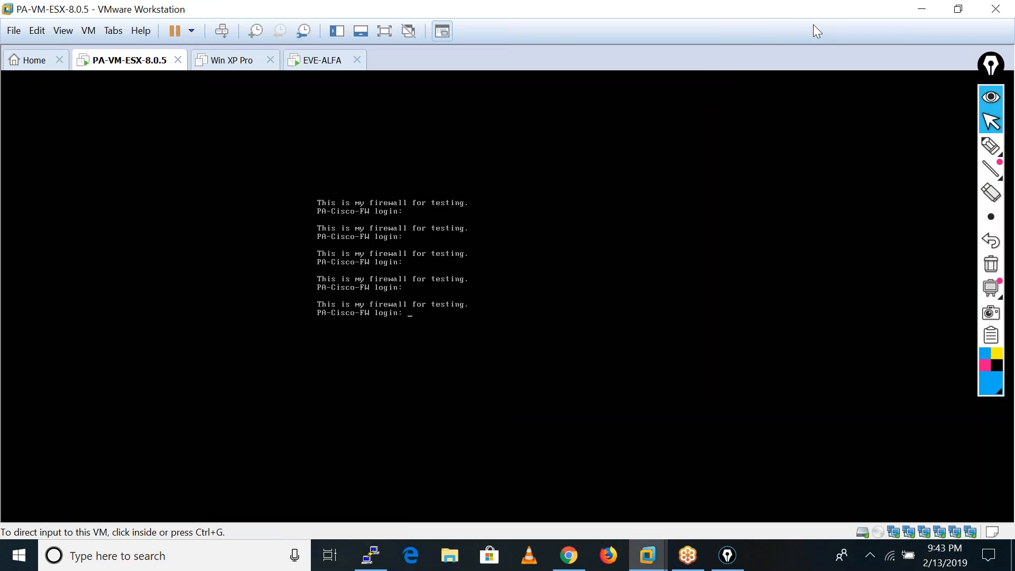
Try to log in to the PA-Cisco-FW console as admin, submitting the account password, and release the console input.
left_click(437, 288)
type("admin")
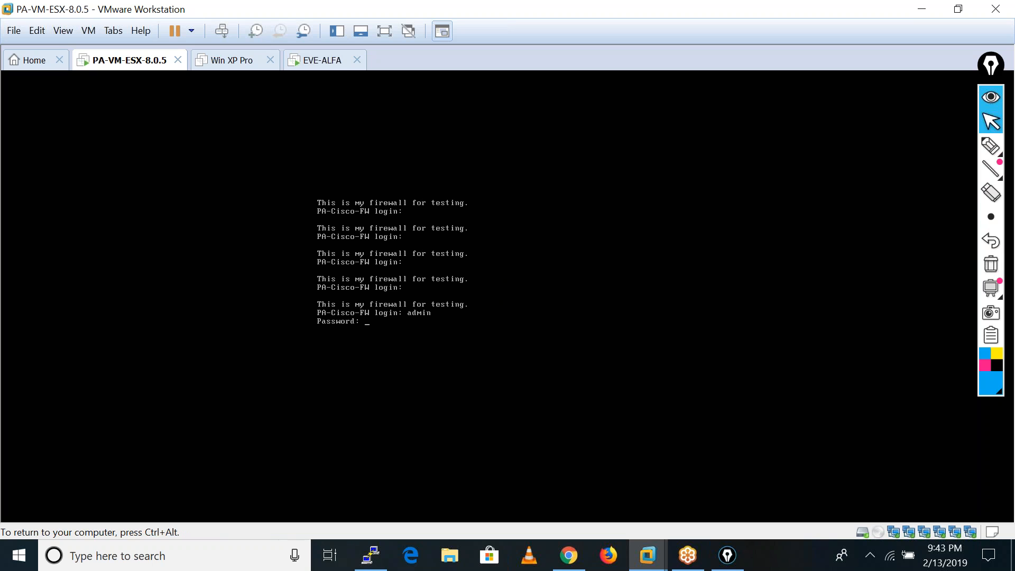
key("Return")
key("ctrl+alt")
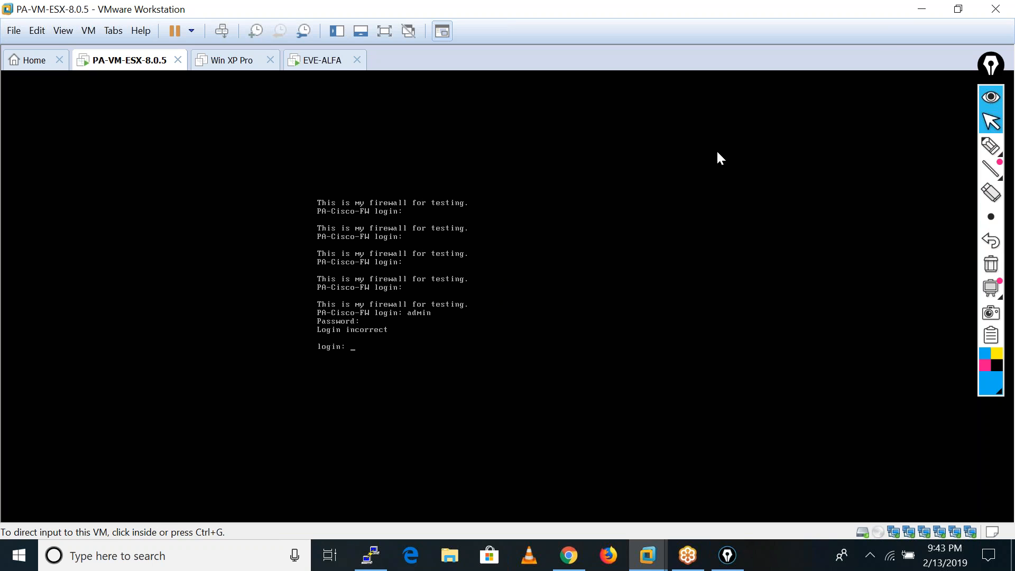
Minimise VMware Workstation and reload the firewall's web page in Chrome.
left_click(921, 9)
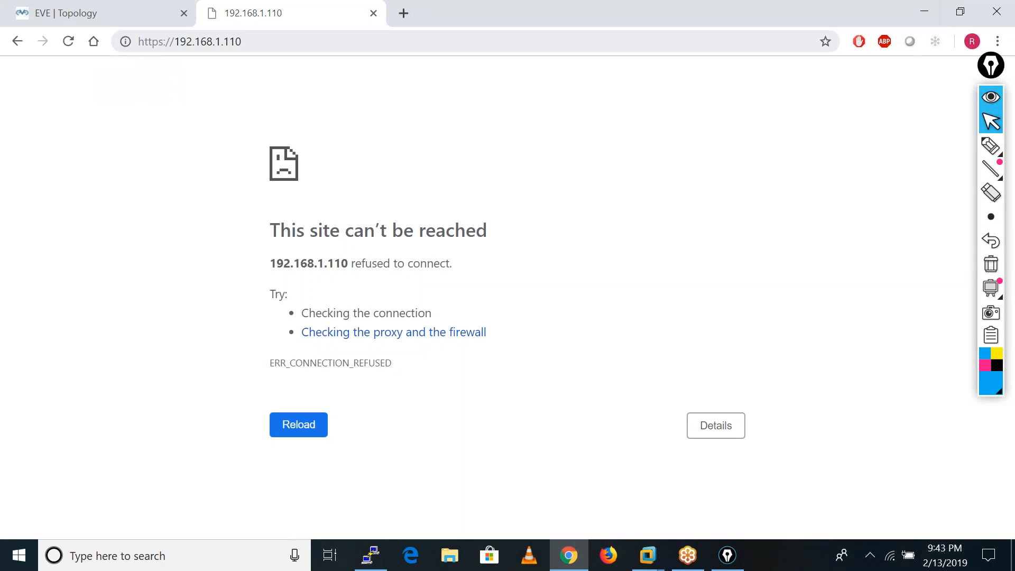
left_click(68, 41)
left_click(68, 42)
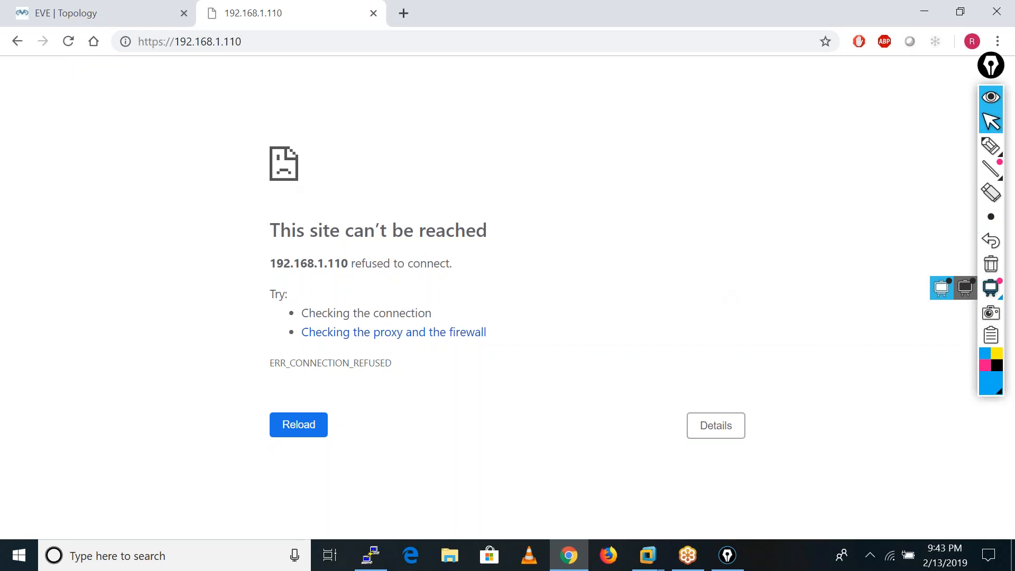
Draw a box labelled ASA on the screen with the annotation pen.
left_click(990, 145)
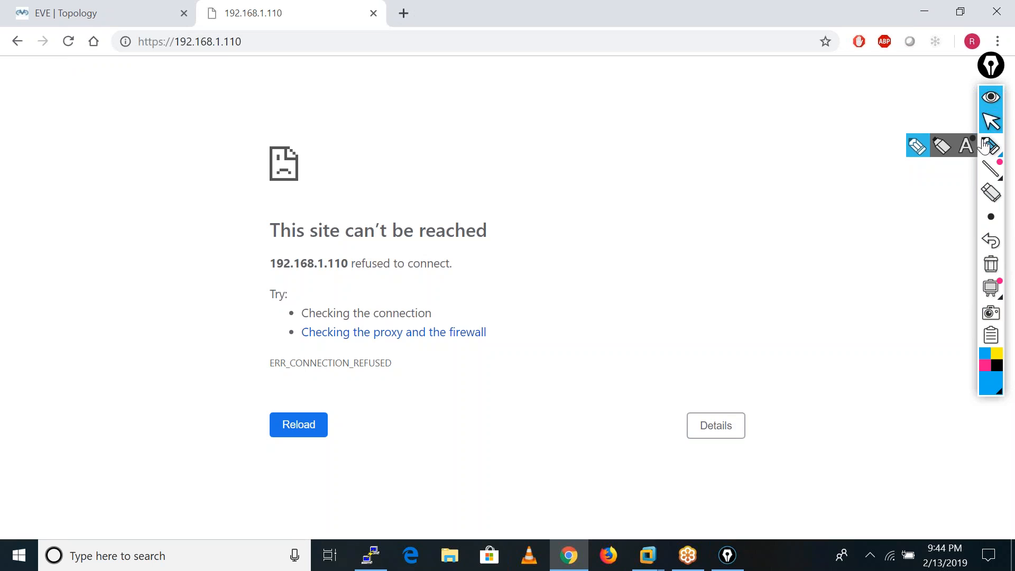
left_click(919, 151)
mouse_move(363, 172)
left_mouse_down()
mouse_move(374, 140)
mouse_move(401, 163)
mouse_move(433, 152)
left_mouse_up()
mouse_move(336, 186)
left_mouse_down()
mouse_move(335, 118)
mouse_move(421, 200)
mouse_move(291, 203)
left_mouse_up()
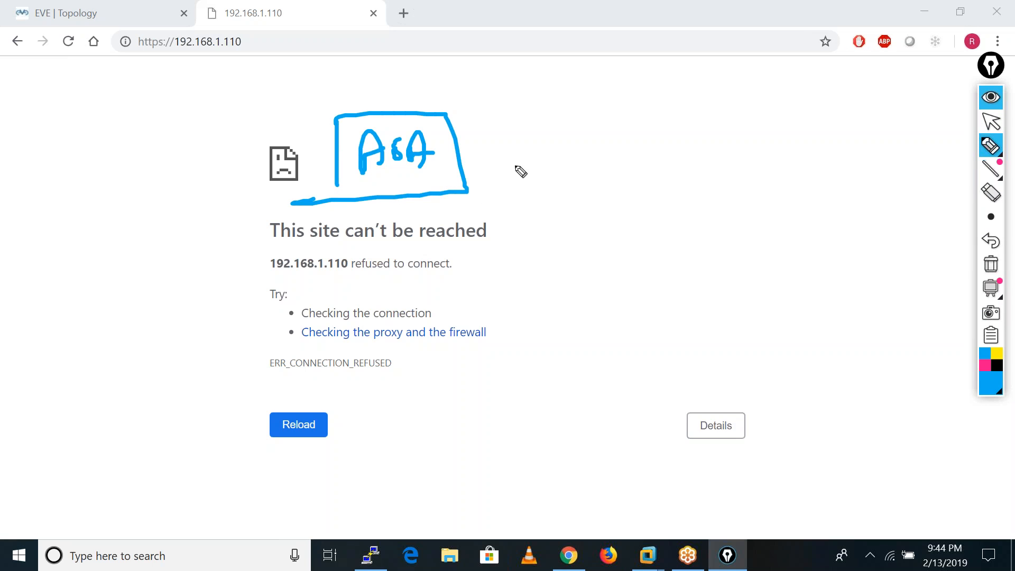
Sketch a link from the ASA to a router circle and on to a PA circle with a LAN behind it.
mouse_move(460, 154)
left_mouse_down()
mouse_move(658, 150)
mouse_move(667, 129)
mouse_move(730, 181)
mouse_move(670, 114)
mouse_move(677, 145)
mouse_move(698, 154)
mouse_move(713, 145)
left_mouse_up()
mouse_move(716, 182)
left_mouse_down()
mouse_move(725, 364)
mouse_move(761, 335)
mouse_move(781, 334)
left_mouse_up()
left_click_drag(767, 395, 771, 461)
mouse_move(719, 487)
left_mouse_down()
mouse_move(821, 423)
mouse_move(833, 481)
left_mouse_up()
left_click_drag(760, 489, 818, 485)
Sketch the network behind the ASA on its inner side and label it LAN.
left_click_drag(334, 142, 228, 147)
left_click_drag(224, 91, 285, 182)
left_click_drag(271, 174, 237, 174)
left_click_drag(176, 130, 190, 143)
mouse_move(189, 142)
left_mouse_down()
mouse_move(227, 131)
mouse_move(228, 111)
left_mouse_up()
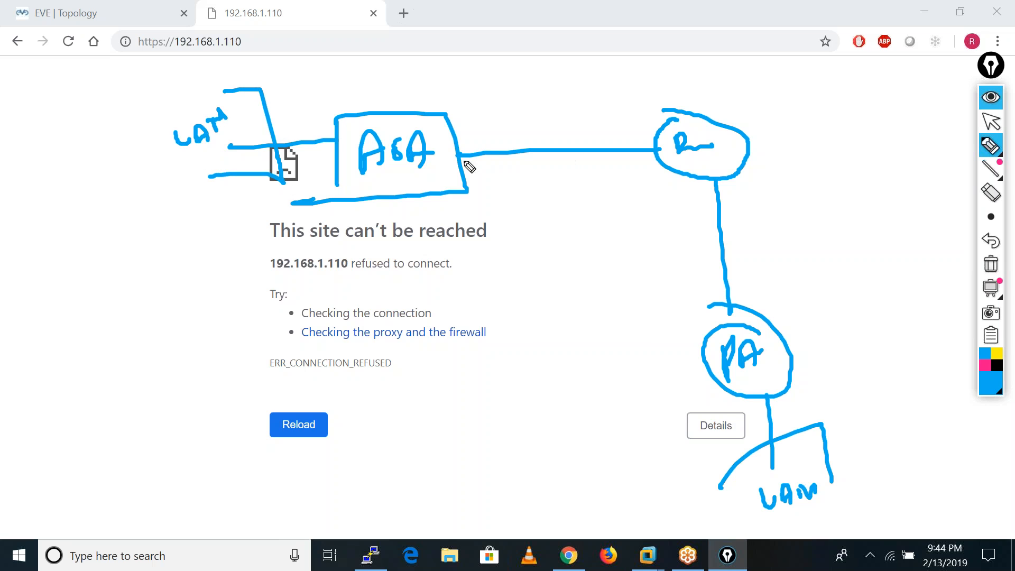
Mark the router-facing interfaces of the PA and ASA with their 192.168.1.x addresses, correcting the ASA's last octet to 240.
mouse_move(709, 291)
left_mouse_down()
mouse_move(730, 309)
mouse_move(732, 299)
left_mouse_up()
mouse_move(472, 122)
left_mouse_down()
mouse_move(478, 138)
mouse_move(527, 123)
left_mouse_up()
left_click(508, 126)
left_click_drag(543, 97, 539, 108)
left_click_drag(561, 97, 621, 66)
left_click_drag(750, 302, 896, 214)
left_click_drag(472, 103, 471, 142)
mouse_move(629, 53)
left_mouse_down()
mouse_move(652, 68)
mouse_move(641, 89)
mouse_move(603, 112)
mouse_move(619, 100)
left_mouse_up()
mouse_move(629, 91)
left_mouse_down()
mouse_move(631, 103)
mouse_move(634, 91)
mouse_move(616, 79)
mouse_move(614, 104)
left_mouse_up()
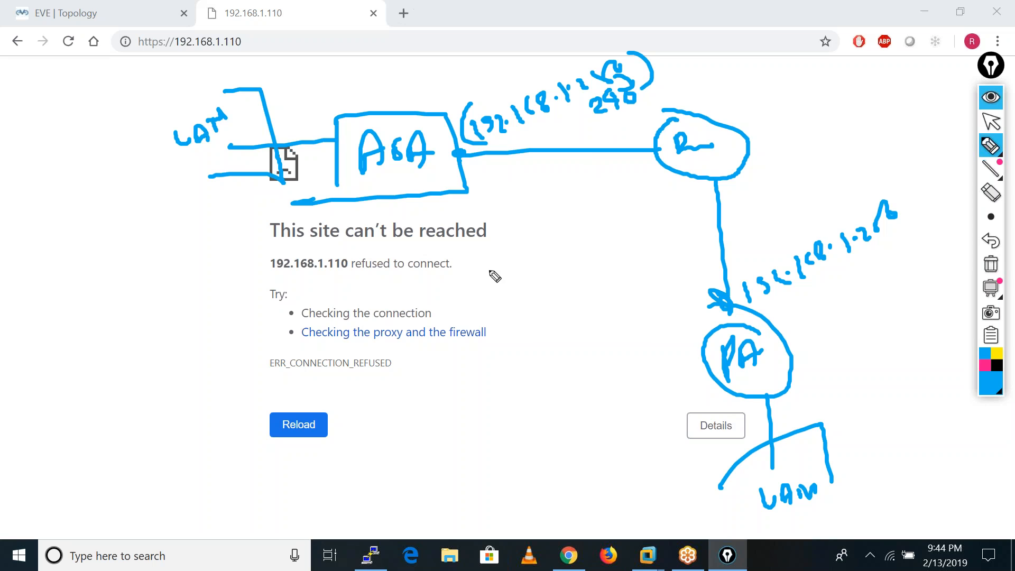
Draw a curved double-headed tunnel arrow between the ASA and the PA, and return to the normal pointer.
mouse_move(472, 180)
left_mouse_down()
mouse_move(606, 202)
mouse_move(709, 323)
mouse_move(684, 316)
left_mouse_up()
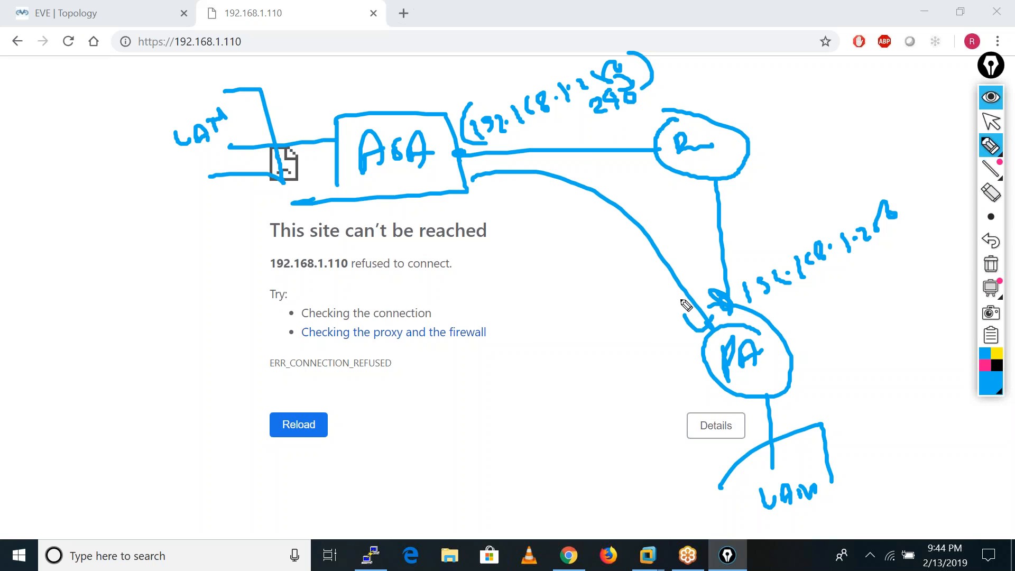
left_click_drag(484, 172, 497, 186)
left_click(991, 122)
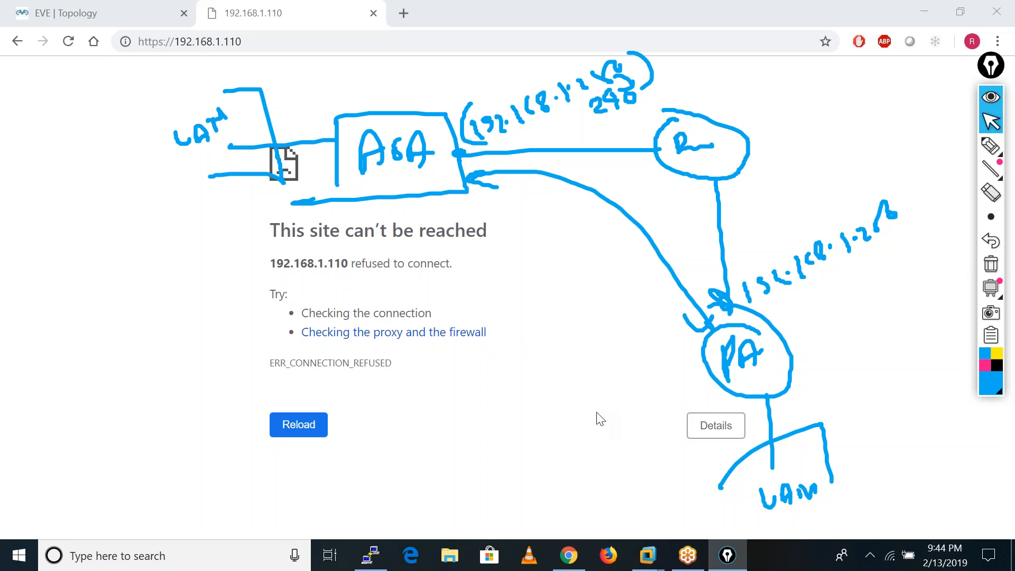
Switch to the ASAv console, go to a fresh prompt and list the interface addresses with sh int ip bri.
left_click(378, 556)
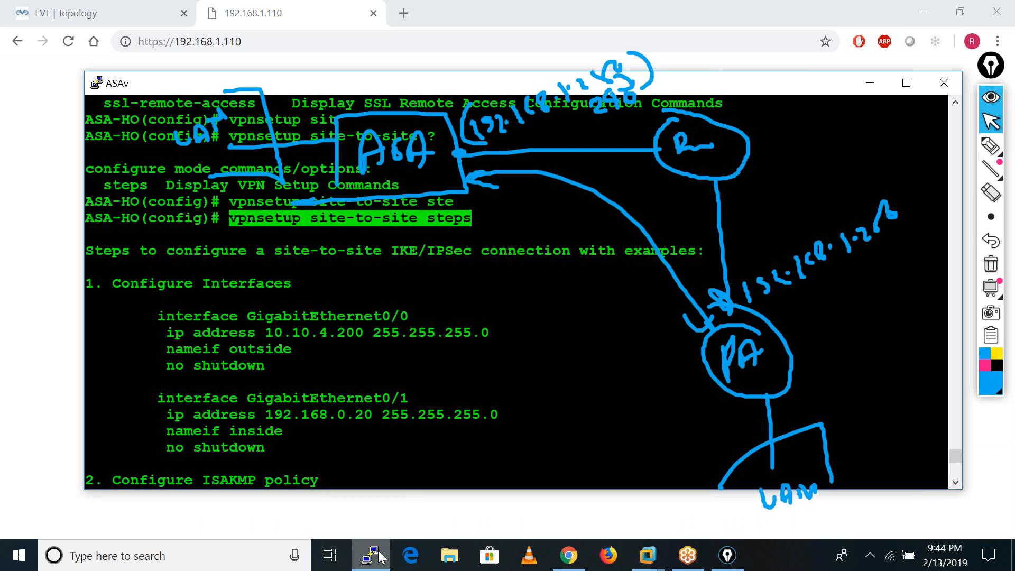
left_click(475, 433)
key("Return")
key("Return")
key("Return")
key("Return")
key("Return")
key("Return")
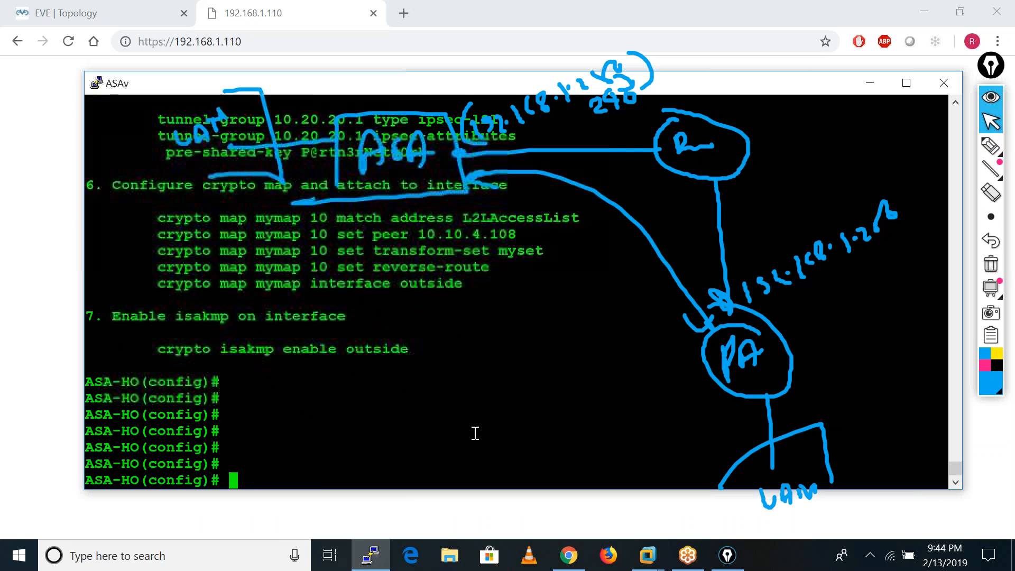
key("Return")
key("Return")
key("Return")
key("Return")
type("sh int ip bri")
key("Return")
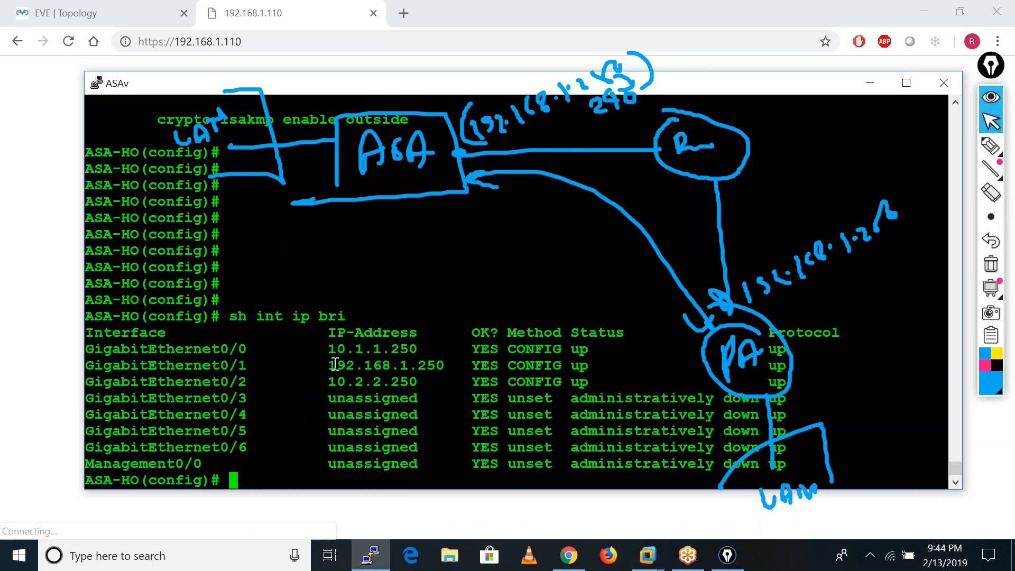
Set the IP address of interface g0/1 on ASA-HO to 192.168.1.240 with mask 255.255.255.0.
left_click_drag(333, 364, 436, 365)
type("int g0/1")
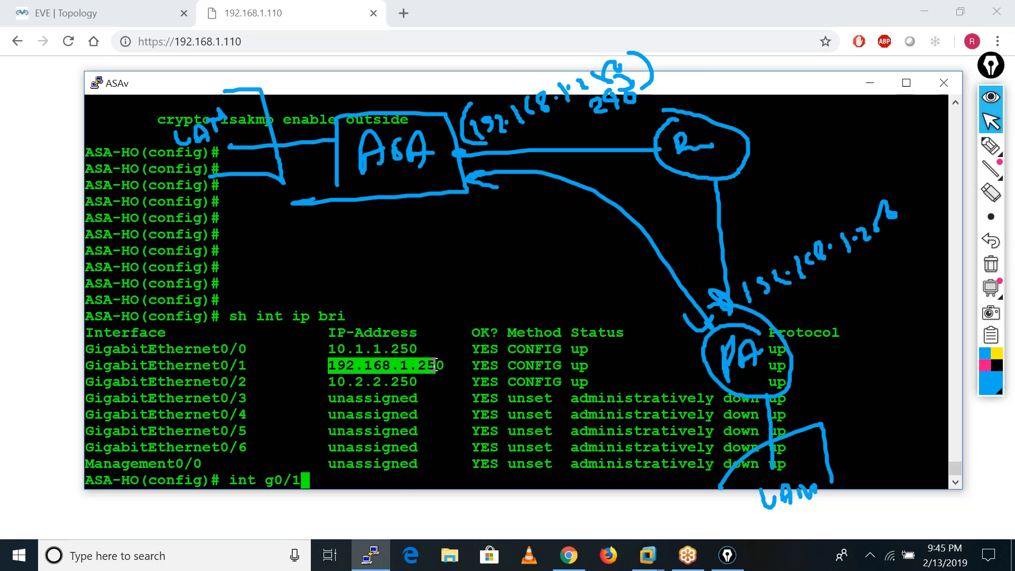
key("Return")
type("ip add")
key("Tab")
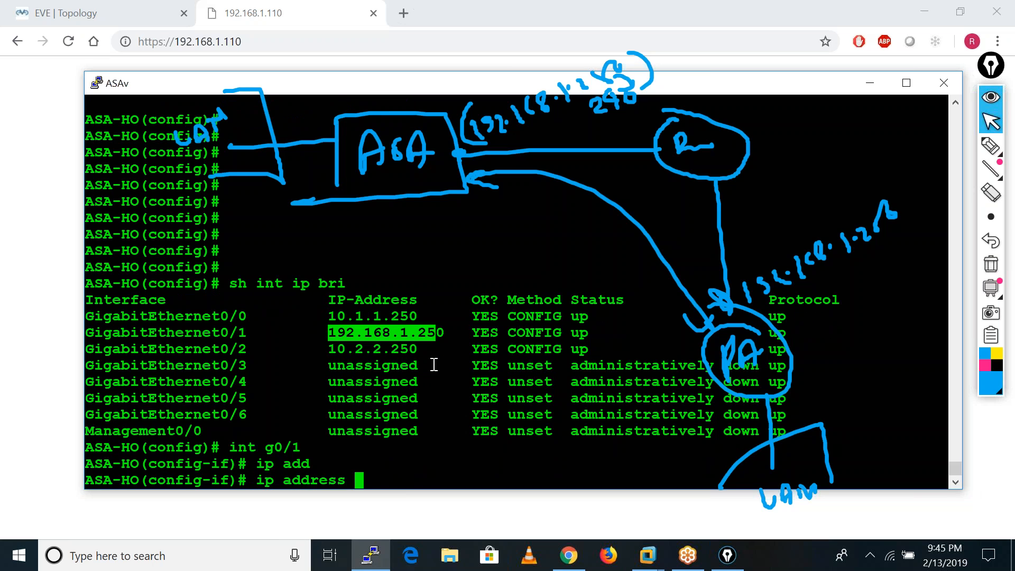
right_click(434, 364)
key("BackSpace")
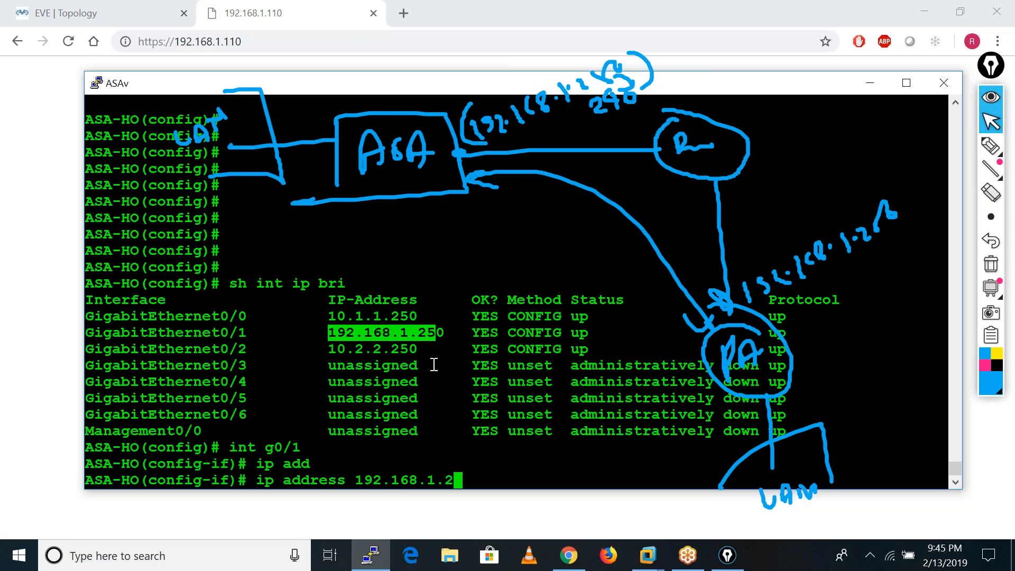
type("40 255.255.255.0")
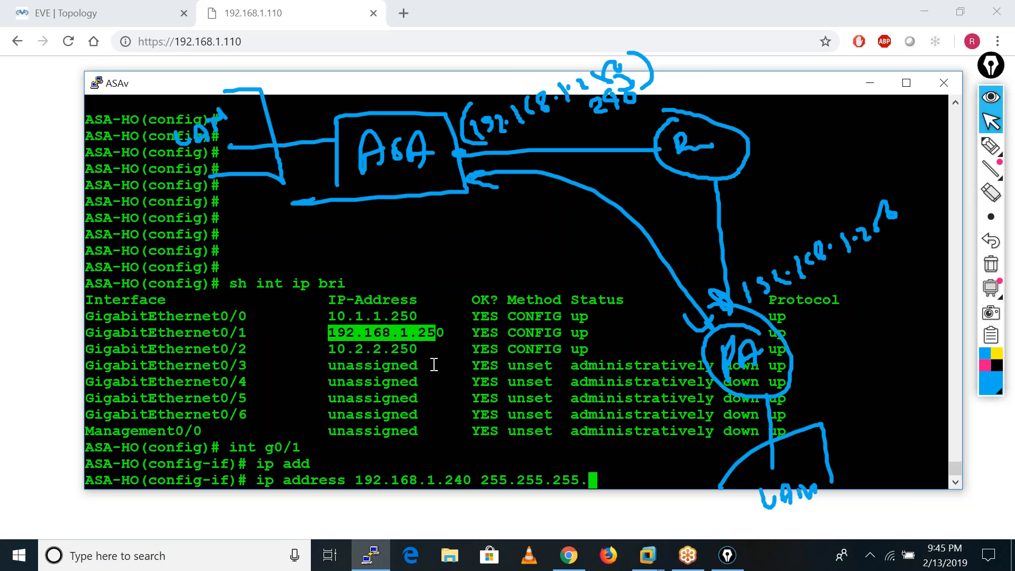
key("Return")
key("Return")
key("Return")
Display the ASA-HO NAT configuration with sh run nat and review the rules.
type("s")
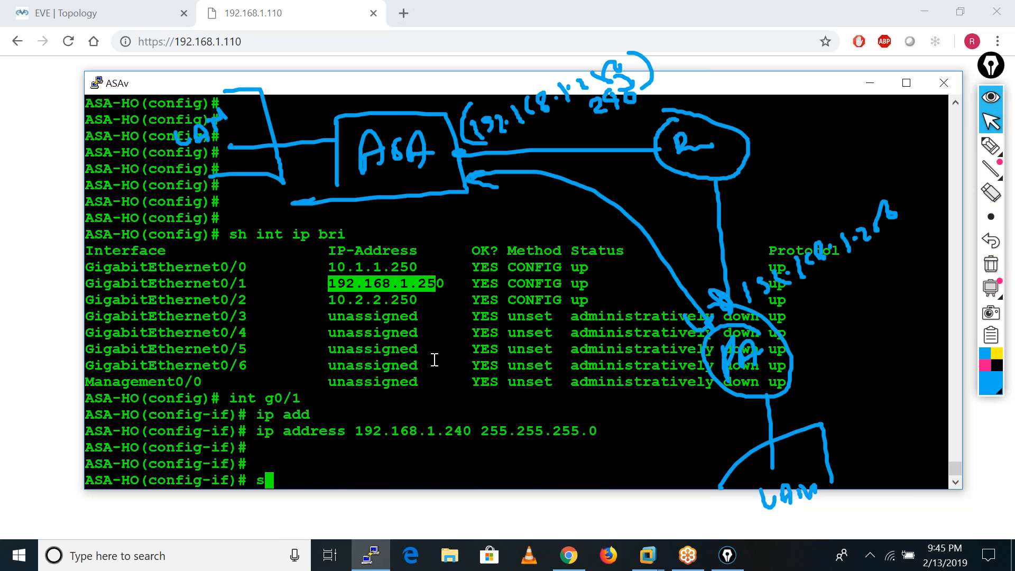
type("h run nat")
key("Return")
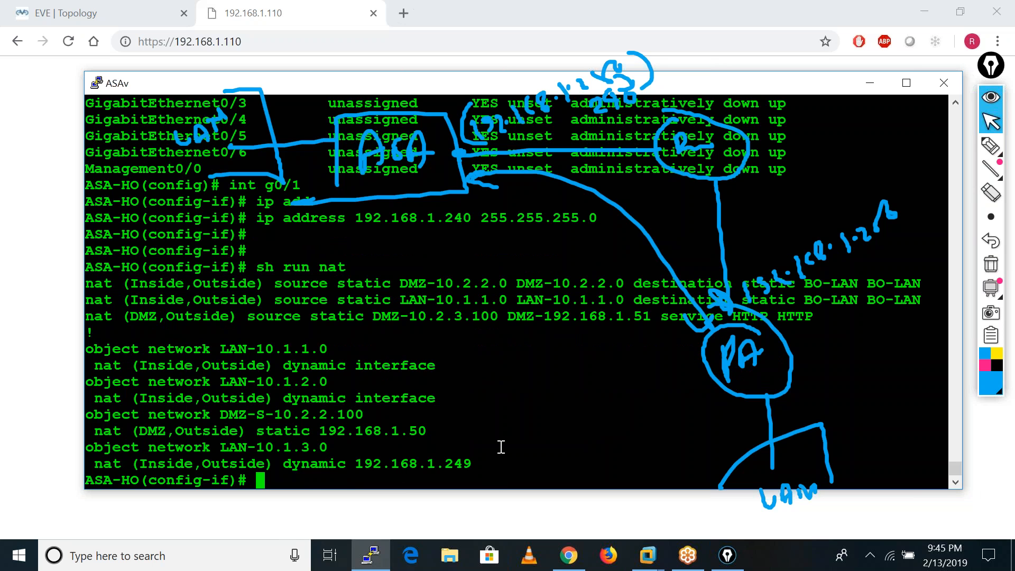
key("Return")
key("Return")
key("Return")
key("Return")
key("Return")
key("Return")
key("Return")
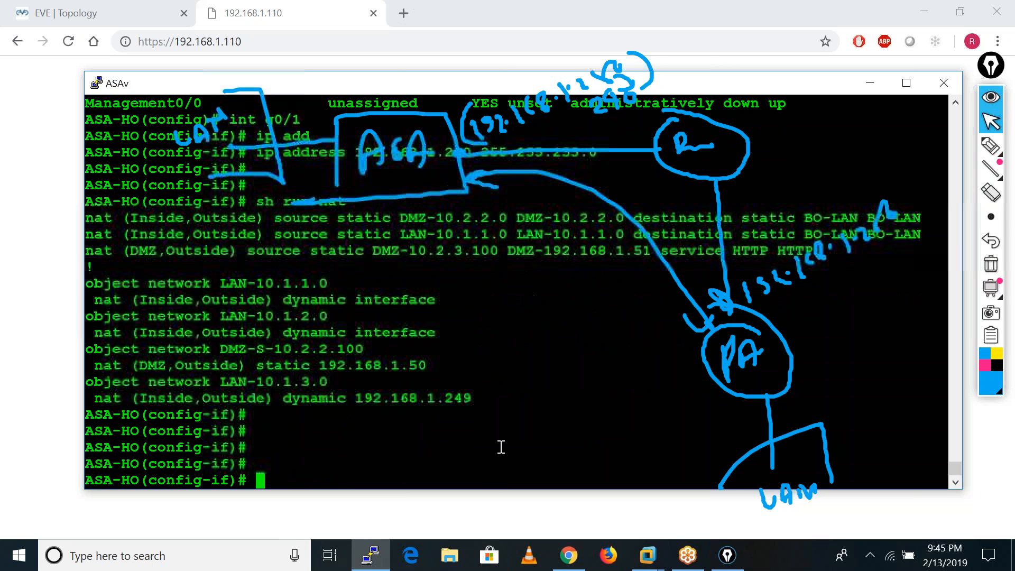
Save the ASA-HO configuration with wr mem and minimise the console.
type("wr me")
key("BackSpace")
key("BackSpace")
type("mem")
key("Return")
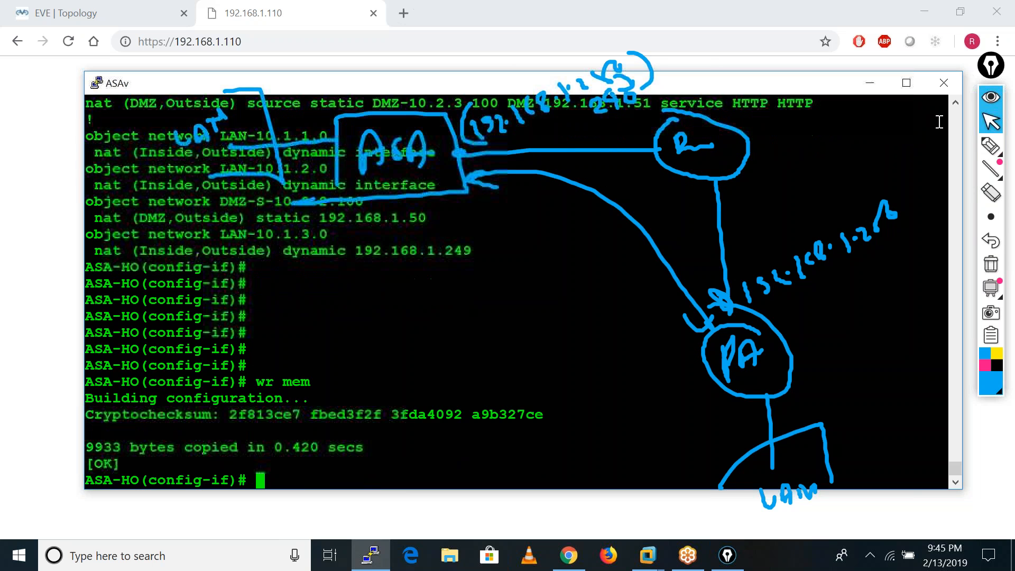
left_click(870, 83)
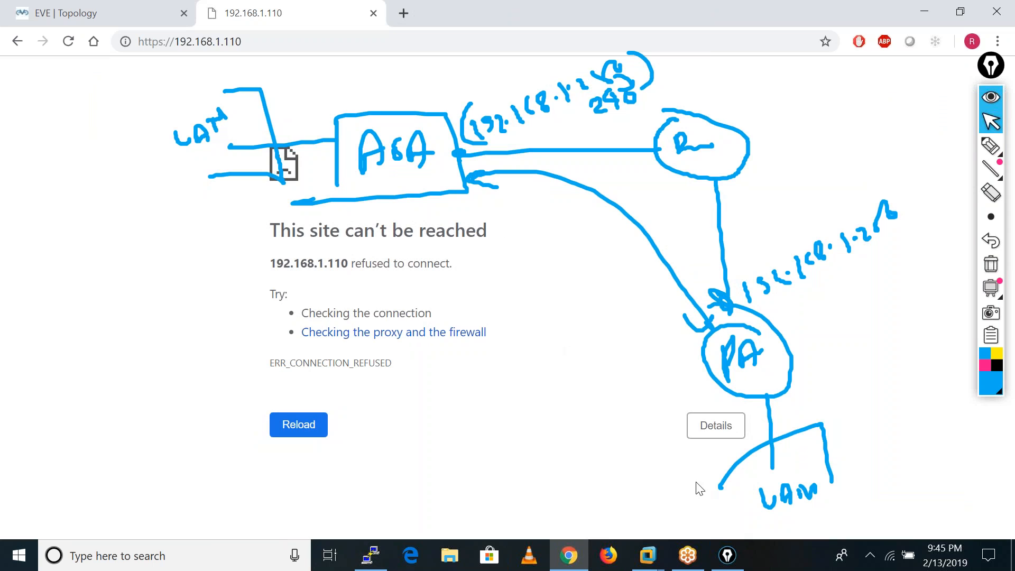
Clear all the pen annotations from the screen.
left_click(991, 146)
left_click(990, 123)
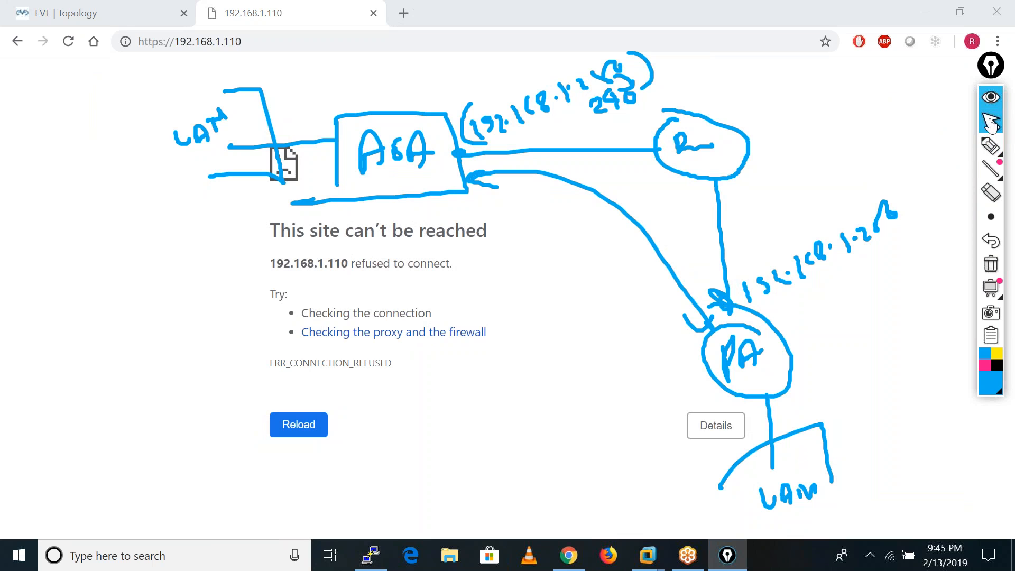
left_click(990, 264)
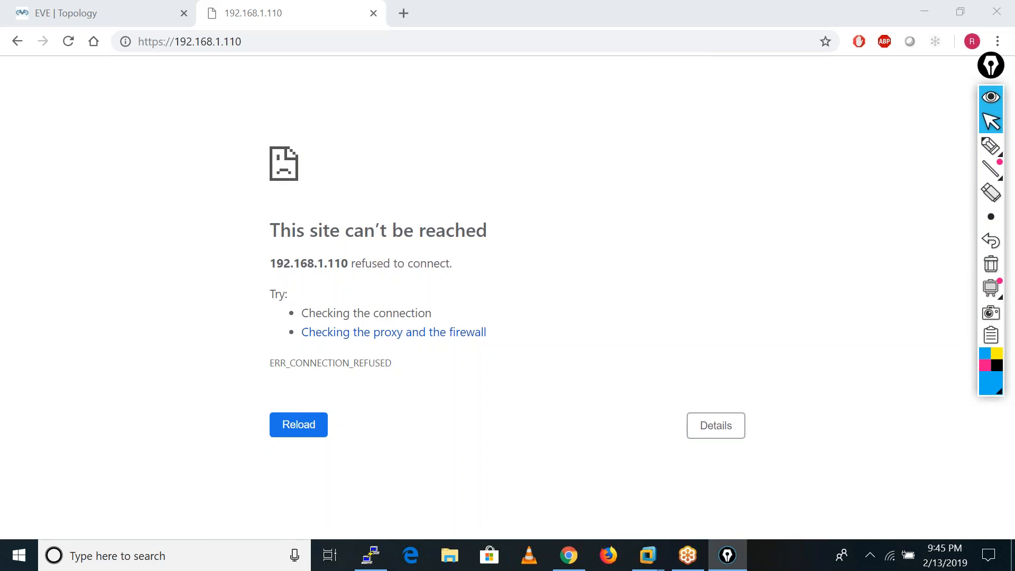
left_click(67, 41)
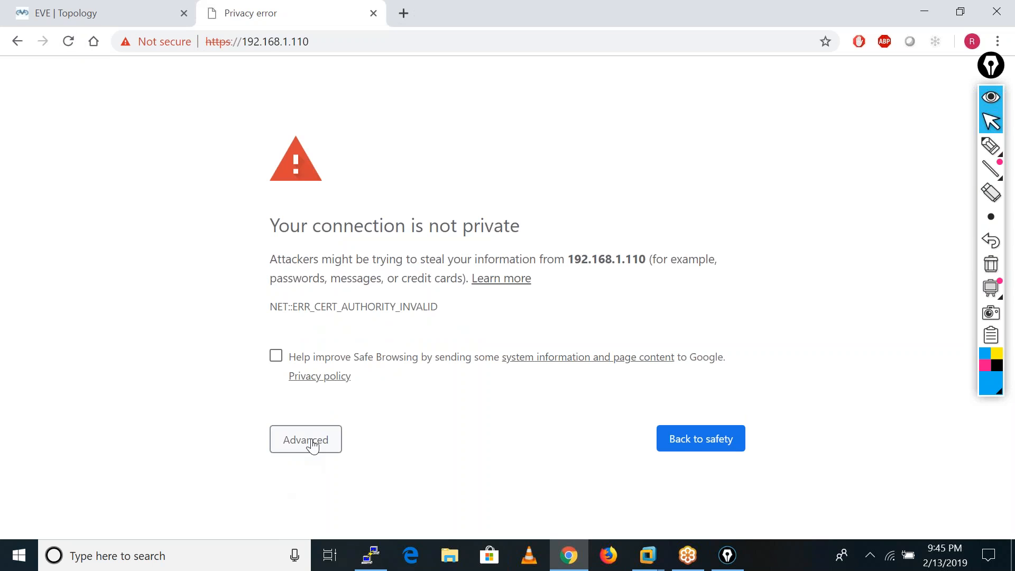
left_click(309, 441)
left_click(349, 490)
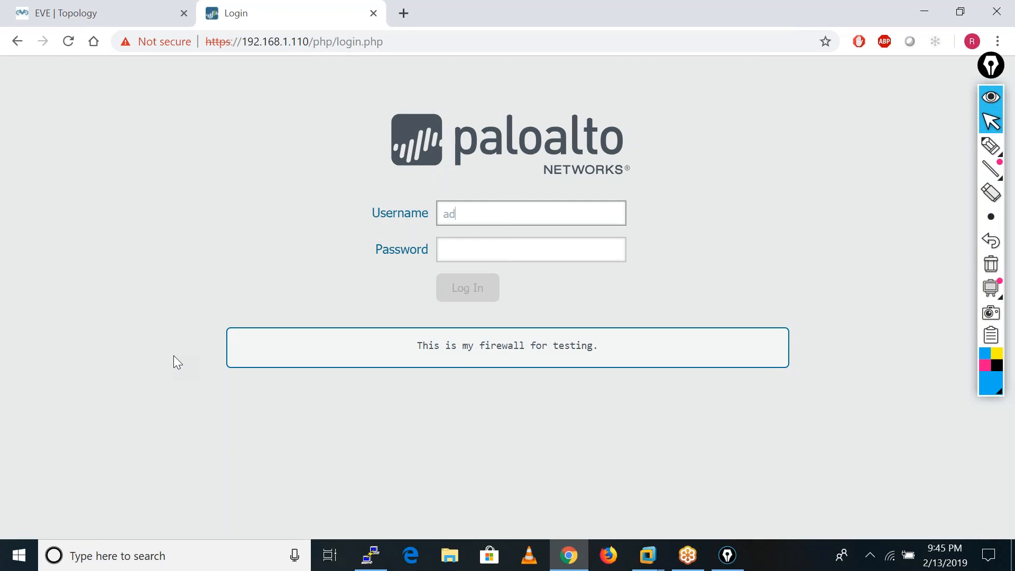
Log in to the Palo Alto firewall as admin with the account password and acknowledge the default-credentials warning.
key("Tab")
type("••")
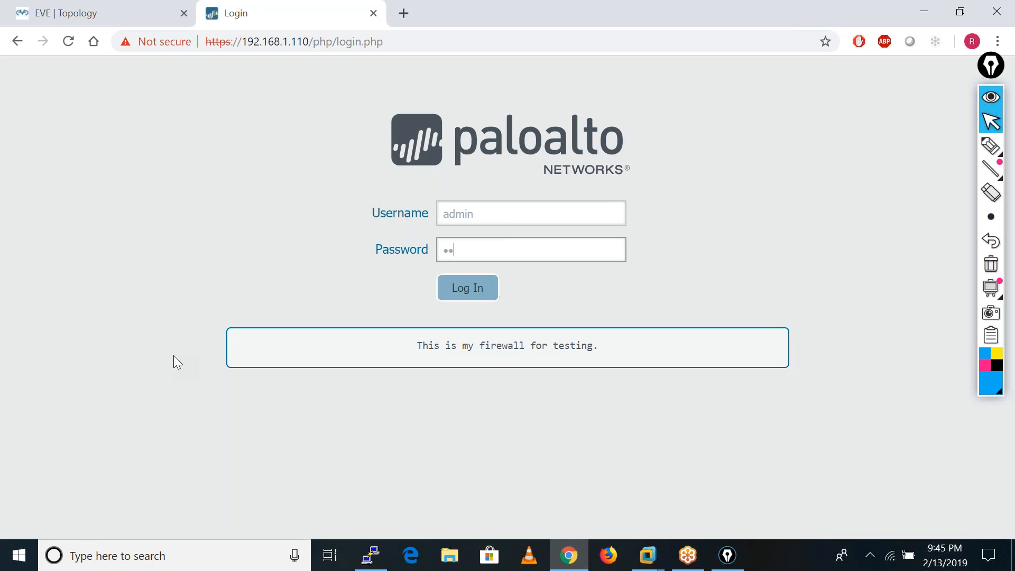
left_click(481, 299)
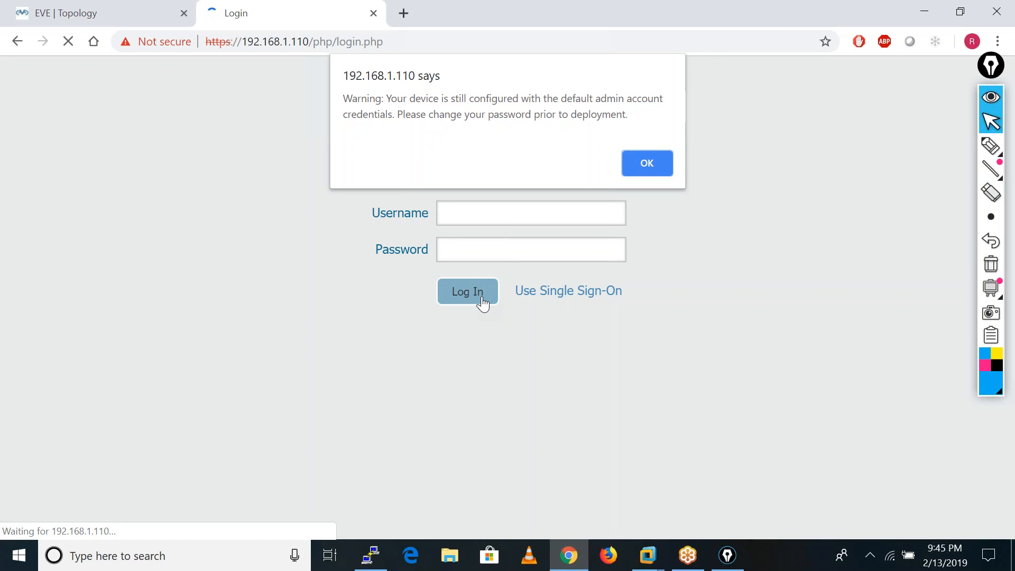
left_click(648, 164)
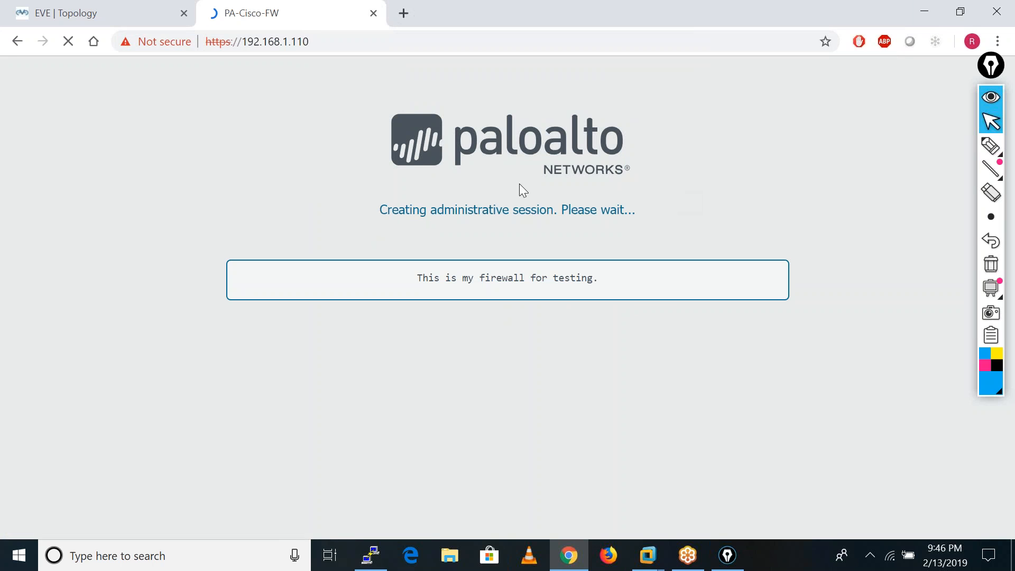
Switch to the EVE topology and draw a curved pen arrow linking the central ASAv to the remote ASAv.
left_click(90, 11)
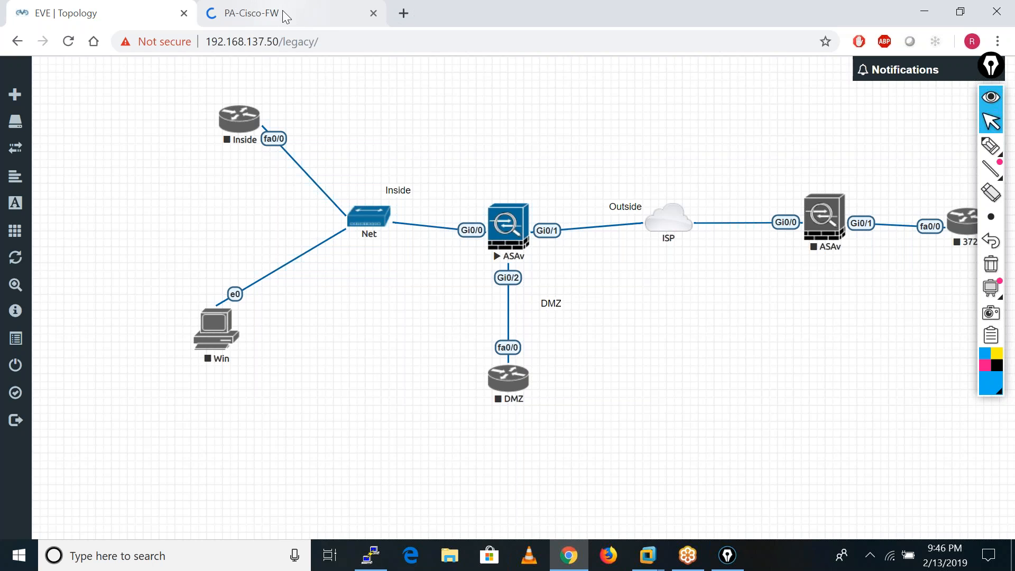
mouse_move(988, 146)
left_click(926, 151)
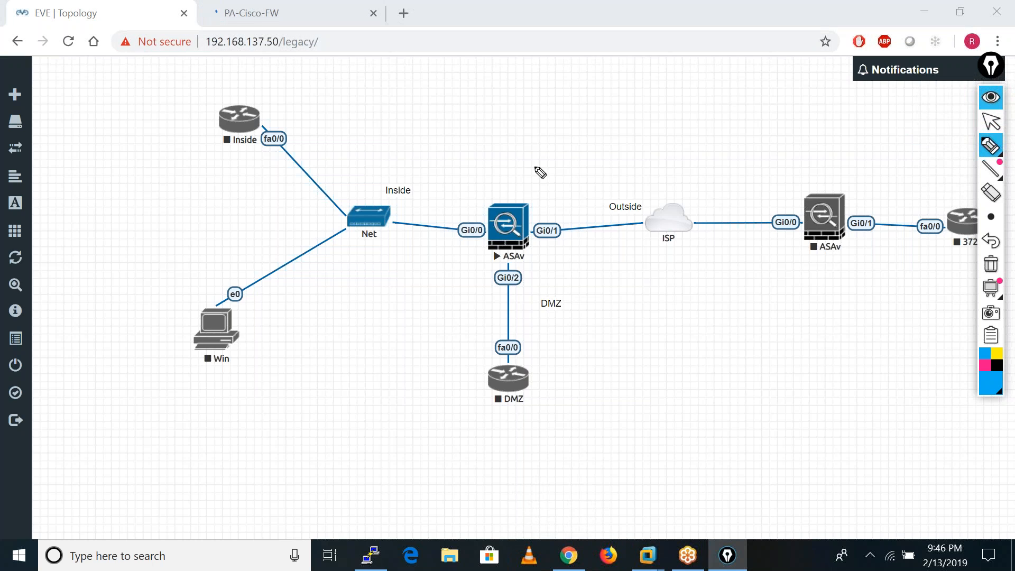
mouse_move(477, 188)
left_mouse_down()
mouse_move(759, 174)
mouse_move(803, 190)
left_mouse_up()
left_click_drag(535, 182, 541, 197)
Sketch a circled P.A node joined to the ISP cloud, with a double-headed arrow between it and the central ASAv.
left_click_drag(683, 234, 714, 333)
left_click(723, 364)
left_click(732, 368)
left_click_drag(724, 376, 725, 364)
mouse_move(737, 367)
left_mouse_down()
mouse_move(750, 372)
mouse_move(751, 359)
left_mouse_up()
mouse_move(701, 373)
left_mouse_down()
mouse_move(754, 363)
mouse_move(702, 374)
left_mouse_up()
left_click_drag(529, 250, 708, 349)
left_click_drag(654, 347, 707, 349)
mouse_move(553, 258)
left_mouse_down()
mouse_move(529, 250)
mouse_move(533, 277)
left_mouse_up()
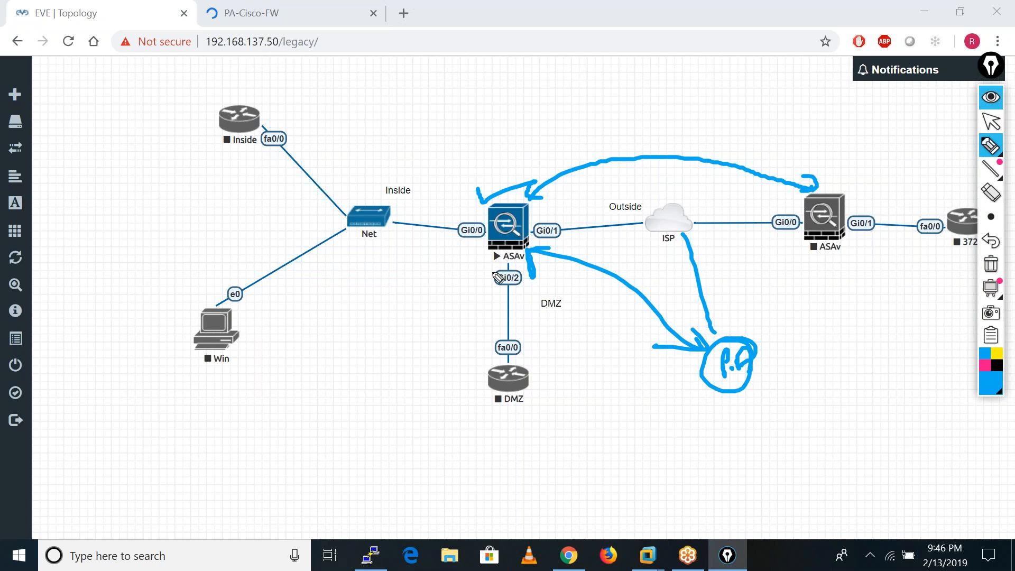
Draw two curved arrows into the central ASAv with a handwritten note above it, and clear all the annotations.
mouse_move(413, 367)
left_mouse_down()
mouse_move(455, 280)
mouse_move(502, 244)
mouse_move(495, 257)
left_mouse_up()
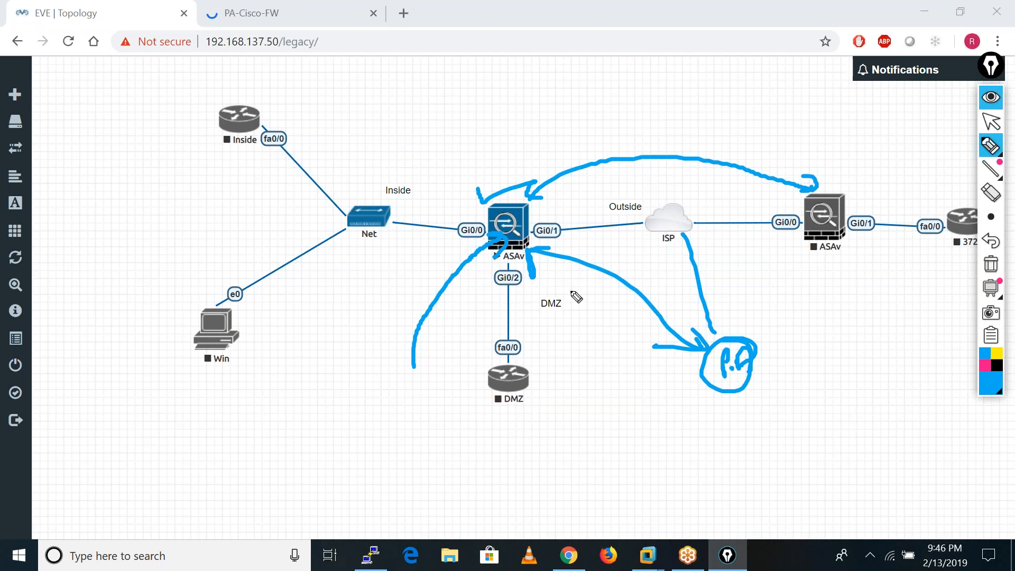
mouse_move(433, 112)
left_mouse_down()
mouse_move(423, 132)
mouse_move(489, 205)
left_mouse_up()
mouse_move(461, 122)
left_mouse_down()
mouse_move(460, 102)
mouse_move(494, 113)
mouse_move(511, 106)
mouse_move(509, 96)
mouse_move(523, 105)
left_mouse_up()
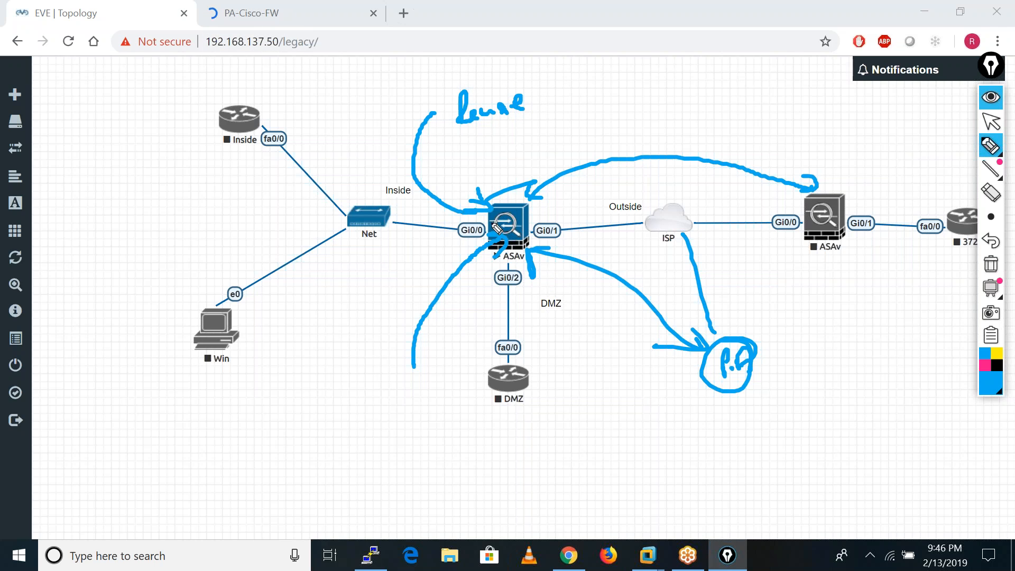
left_click_drag(458, 123, 458, 158)
left_click(990, 263)
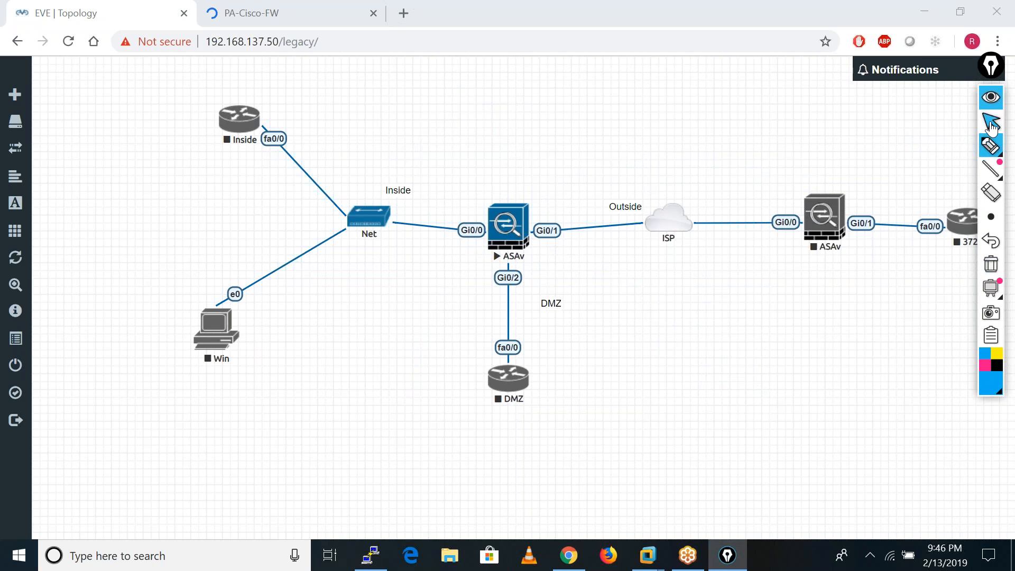
Write a circled 48 with arrows pointing to it above the topology, clear the drawing and return to the normal cursor.
mouse_move(773, 120)
left_mouse_down()
mouse_move(773, 145)
mouse_move(787, 134)
left_mouse_up()
mouse_move(796, 113)
left_mouse_down()
mouse_move(798, 129)
mouse_move(799, 116)
left_mouse_up()
left_click_drag(807, 108, 788, 111)
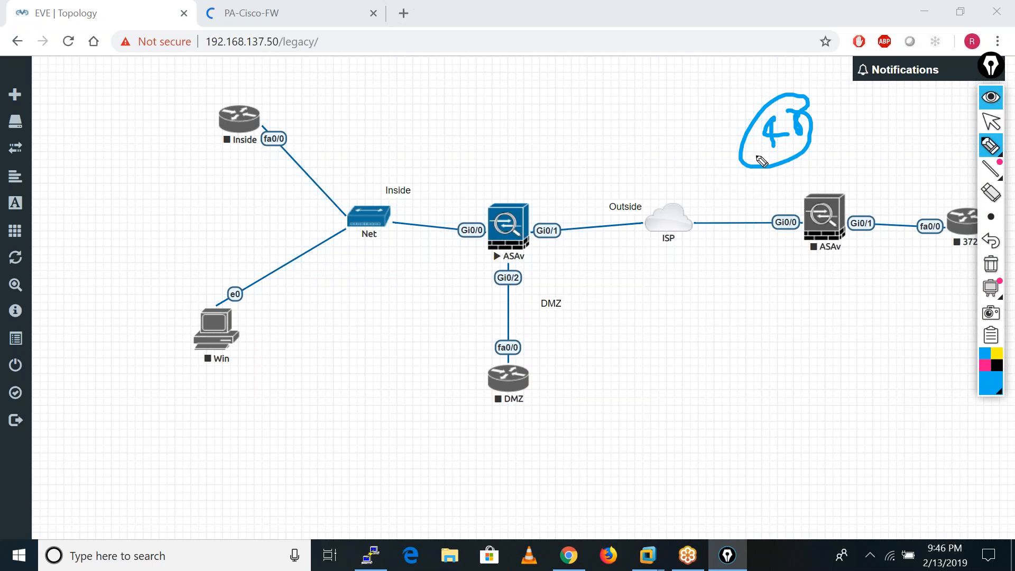
mouse_move(697, 102)
left_mouse_down()
mouse_move(730, 113)
mouse_move(711, 142)
left_mouse_up()
left_click(702, 144)
left_click_drag(742, 78, 761, 100)
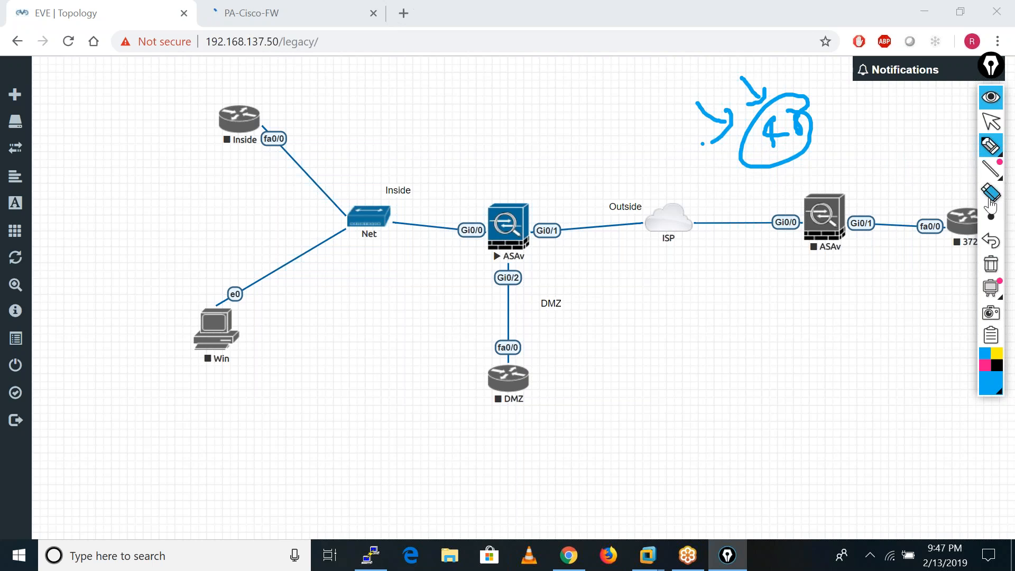
left_click(999, 259)
left_click(993, 126)
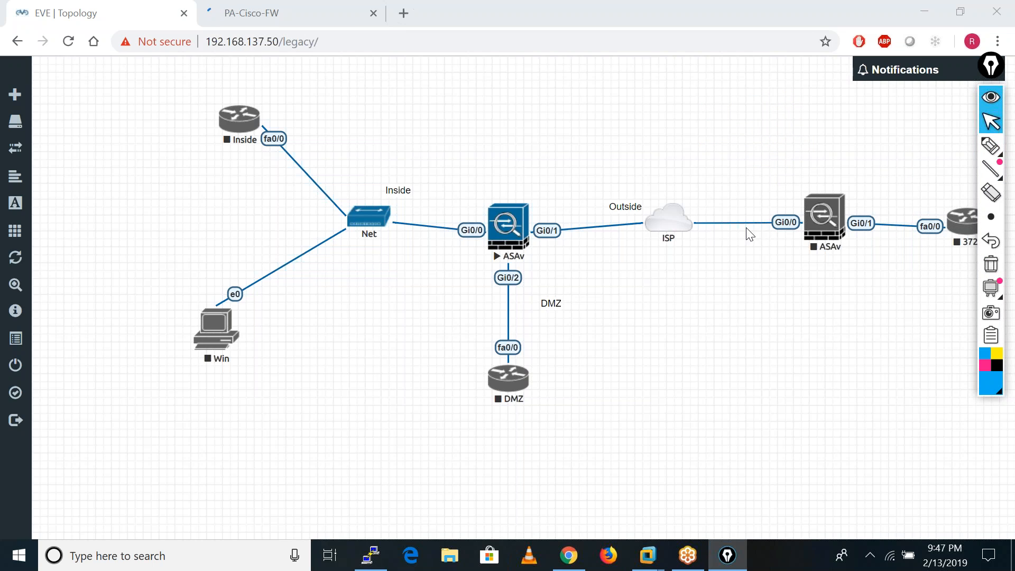
Check whether the Palo Alto page has loaded, and review the computer's CPU, memory and disk usage in Task Manager.
left_click(297, 6)
left_click(62, 6)
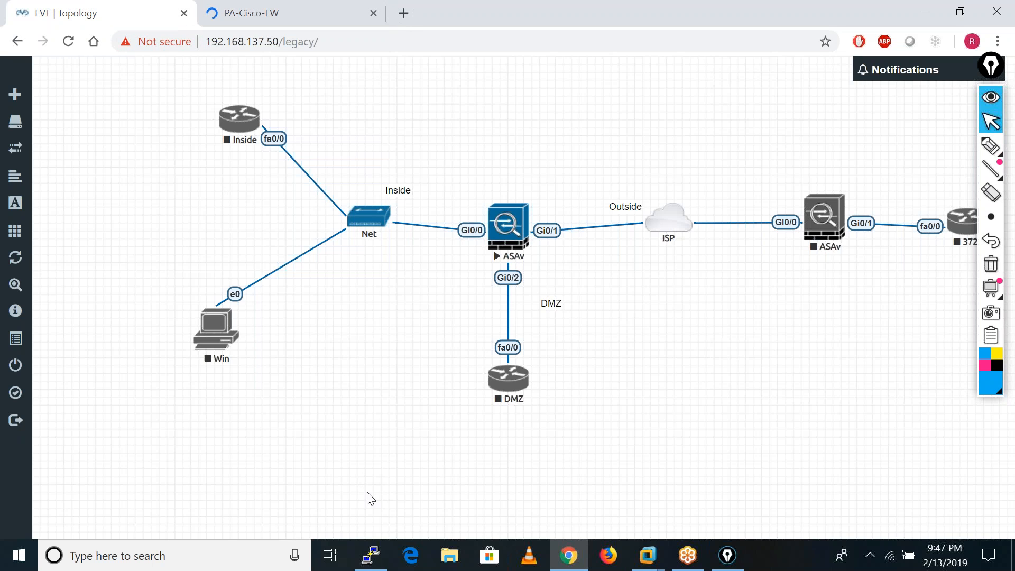
right_click(789, 561)
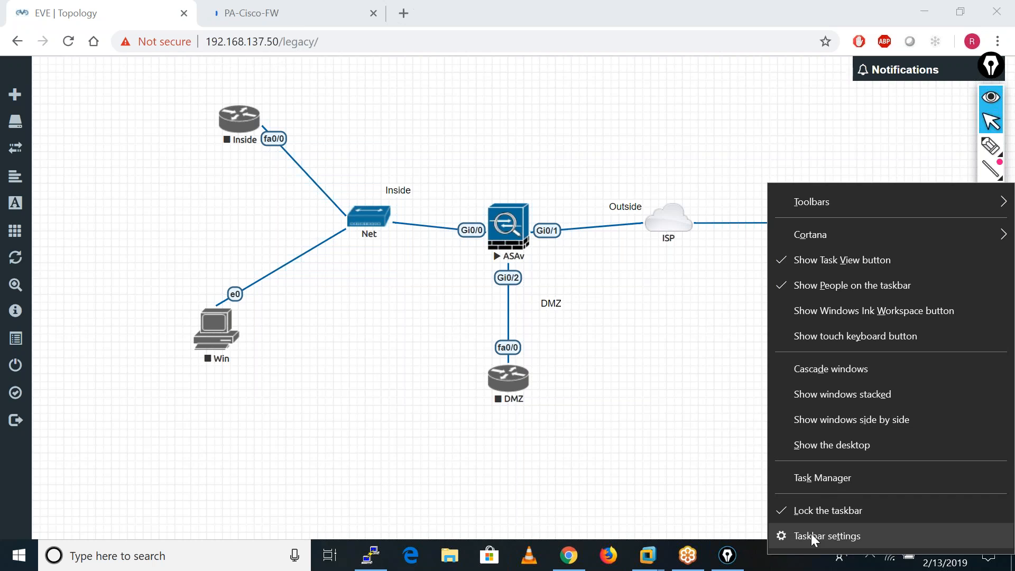
left_click(825, 477)
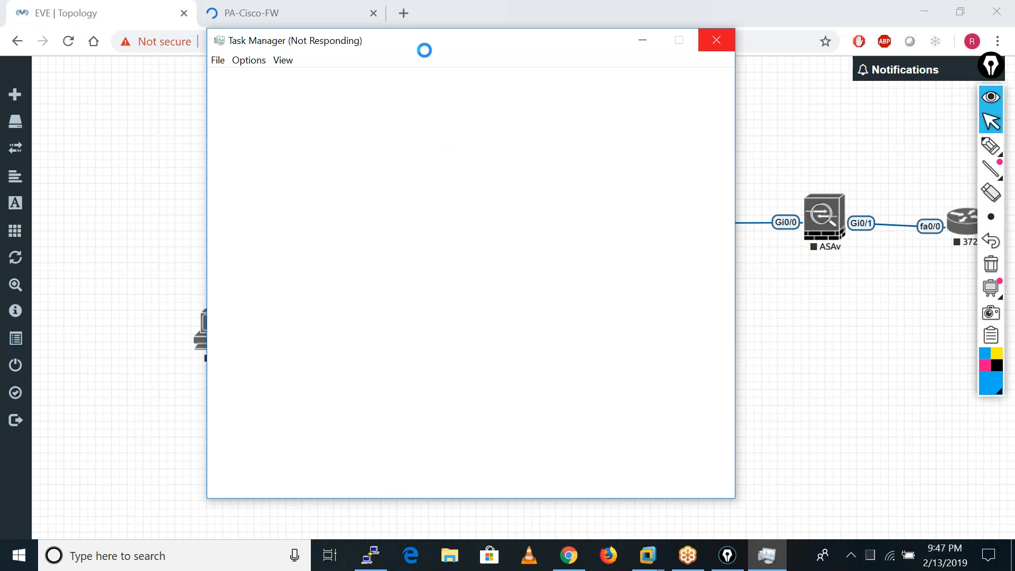
left_click_drag(424, 50, 339, 94)
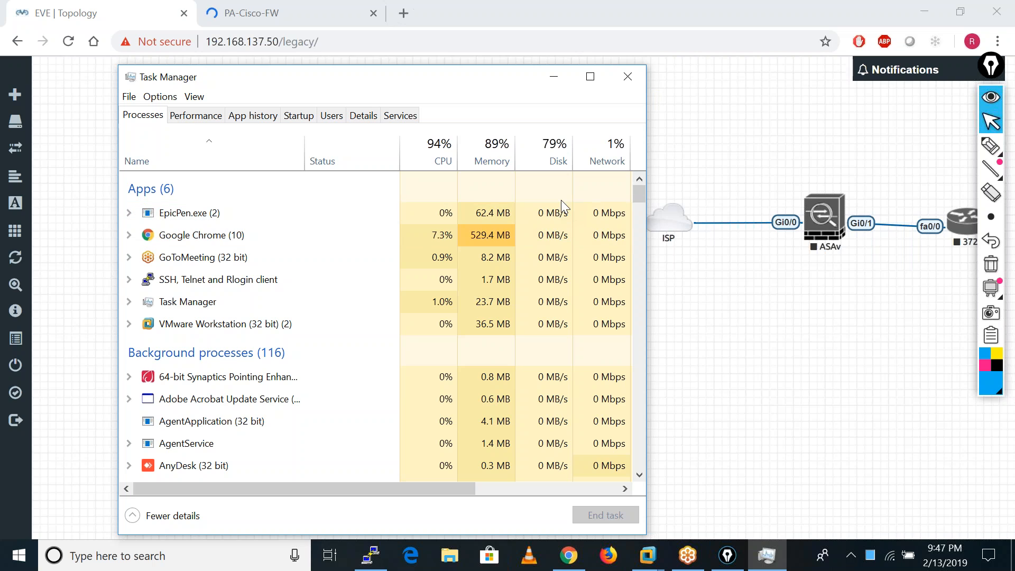
left_click(617, 78)
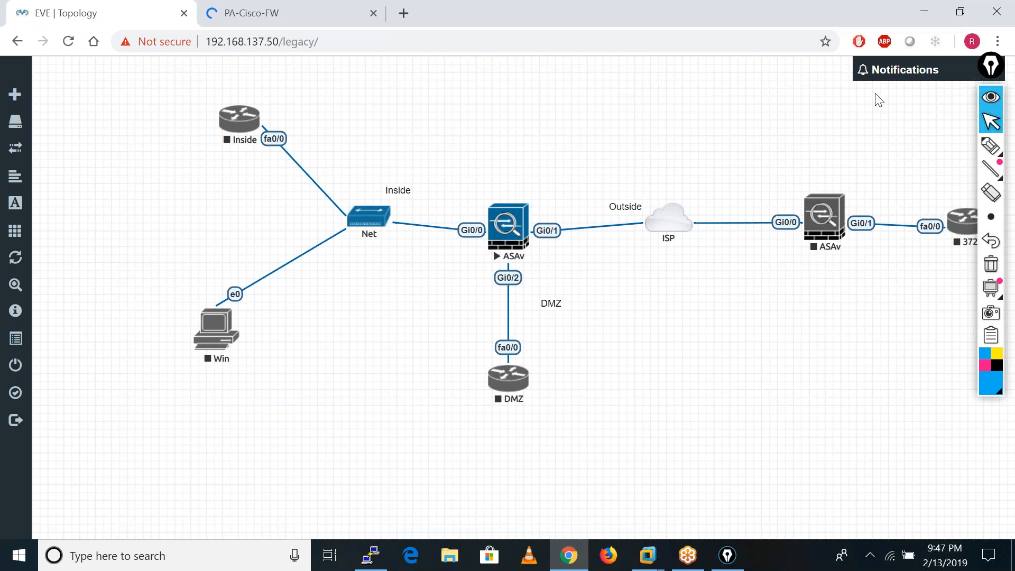
Open a new incognito window and close the regular browser window holding the EVE and Palo Alto pages.
left_click(997, 42)
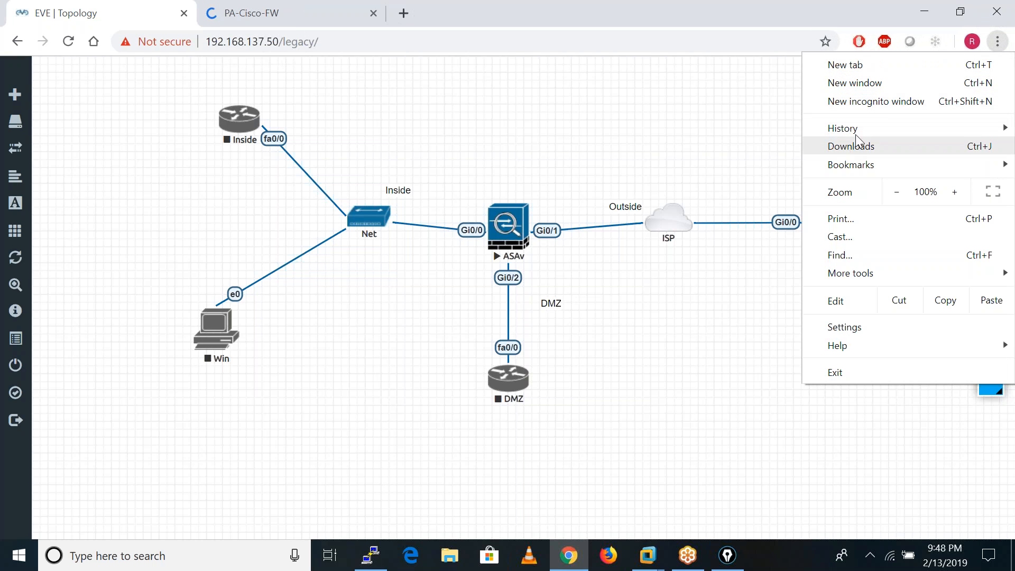
left_click(879, 102)
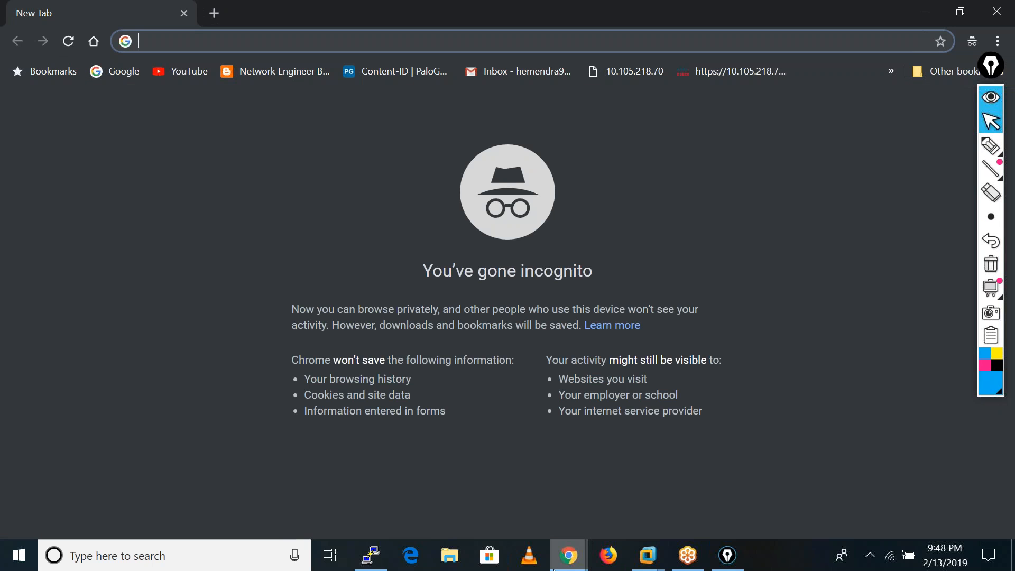
left_click(575, 564)
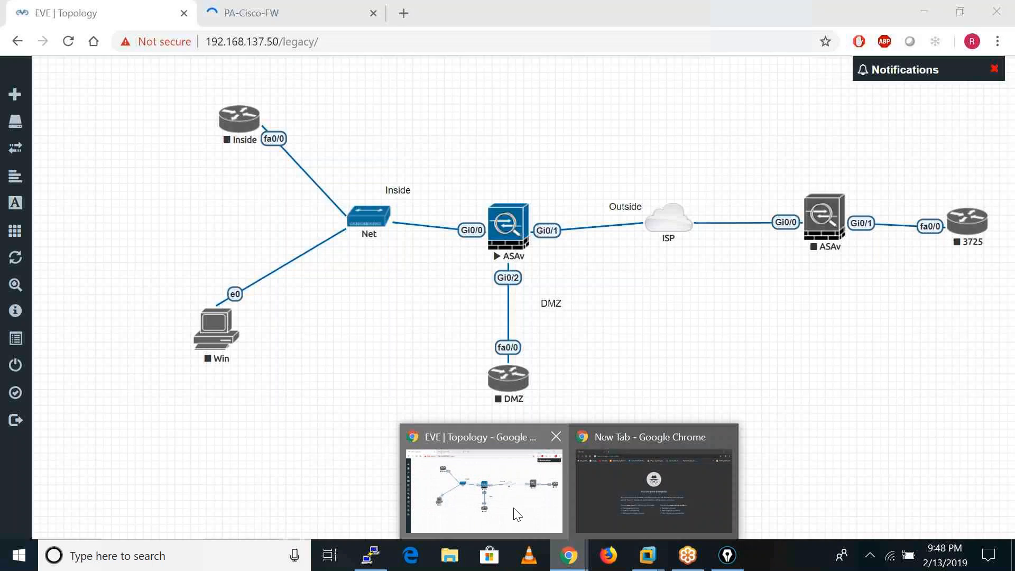
left_click(516, 514)
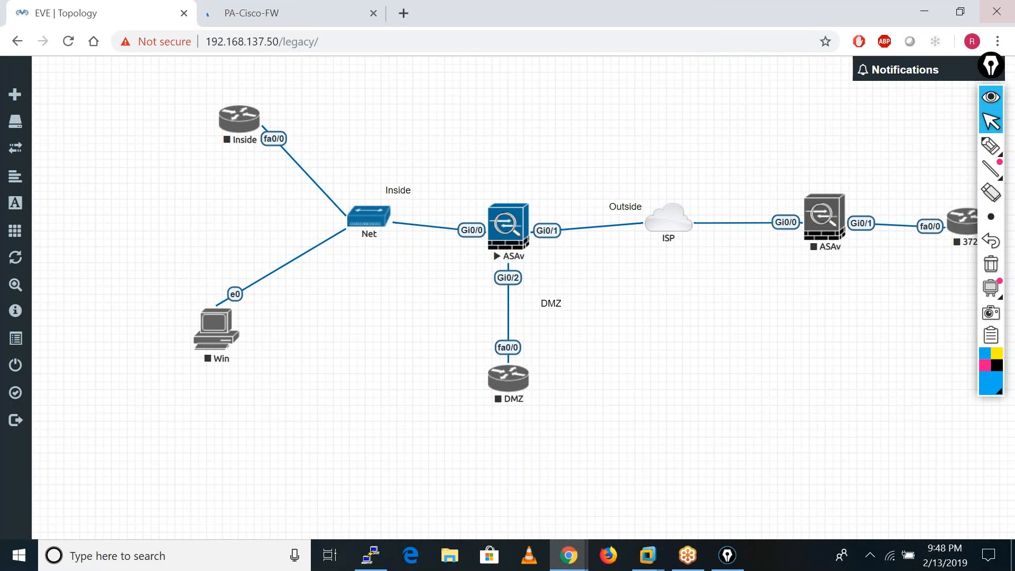
left_click(995, 9)
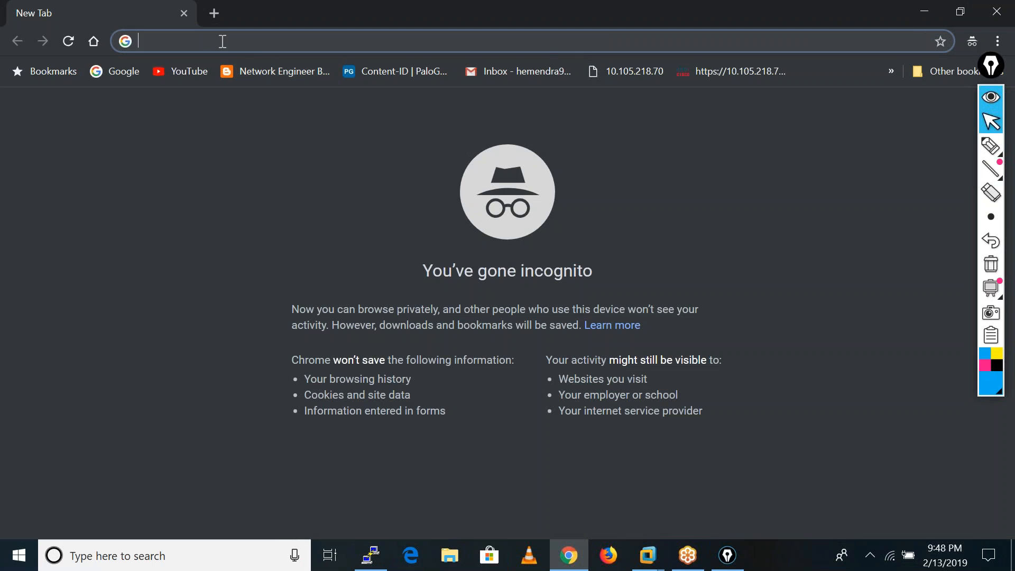
type("eve")
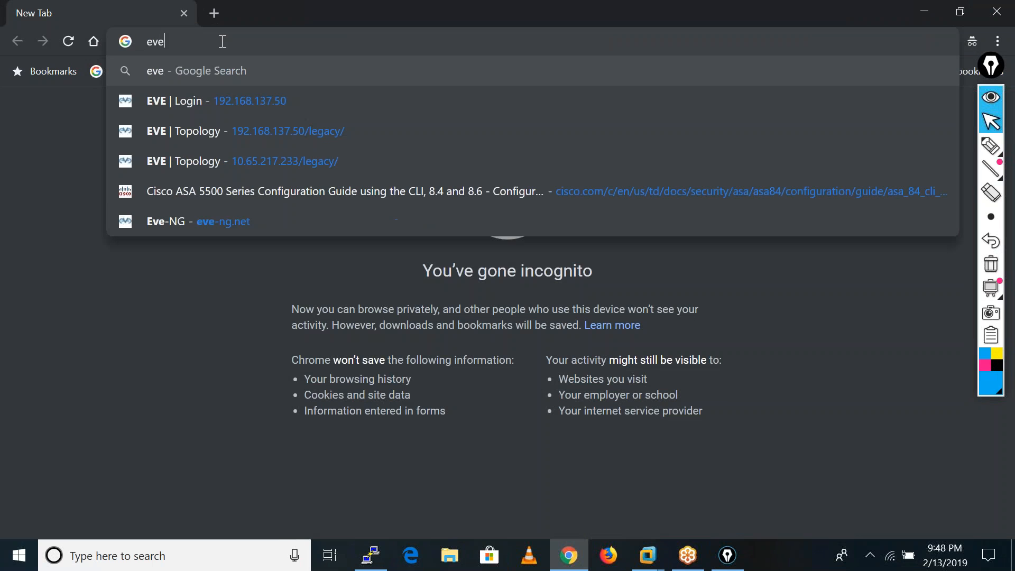
left_click(220, 104)
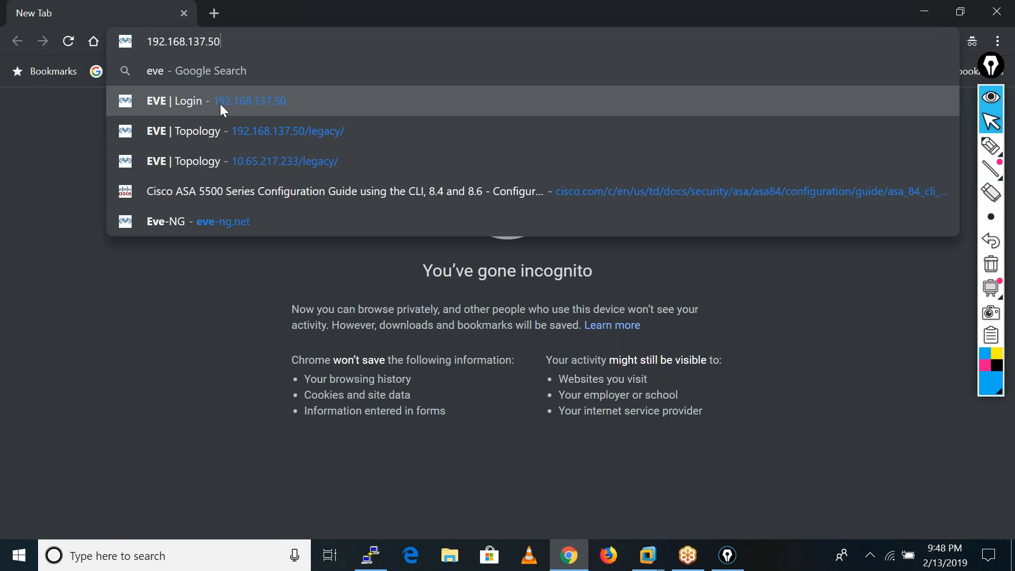
left_click(213, 13)
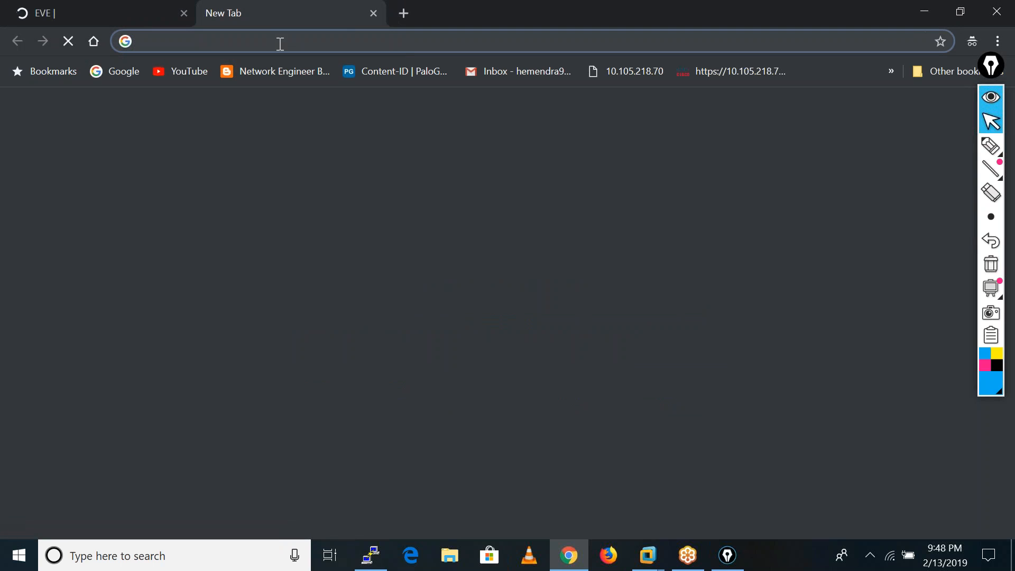
type("https://")
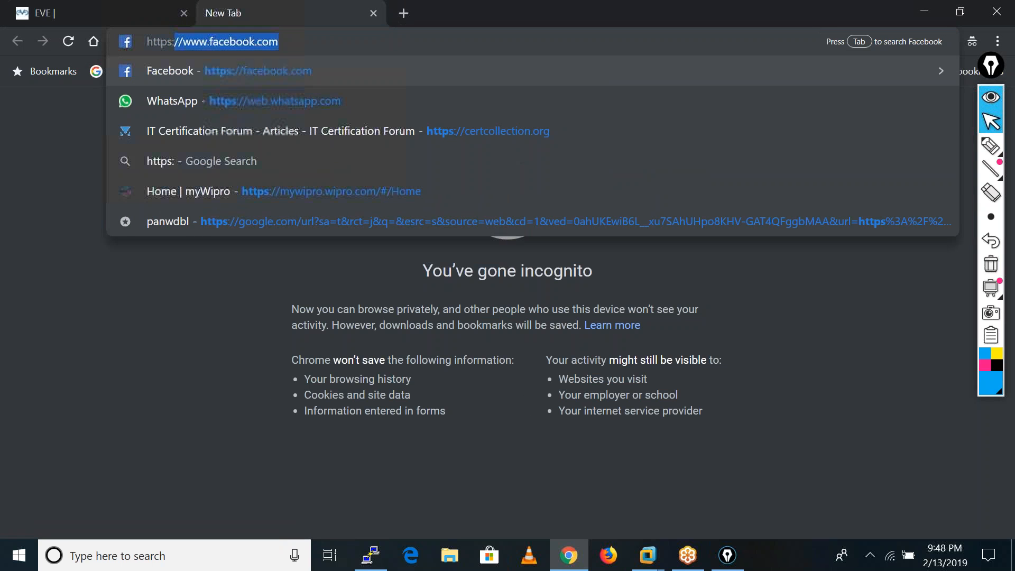
type("192.168.1.110")
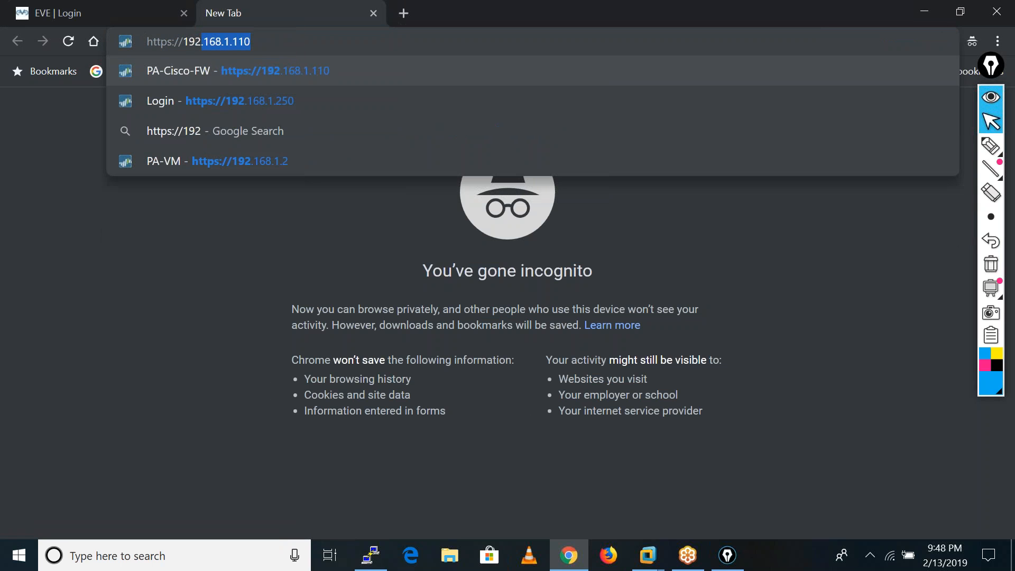
key("Return")
Try to sign in to EVE as admin with the account password and the native console.
left_click(98, 8)
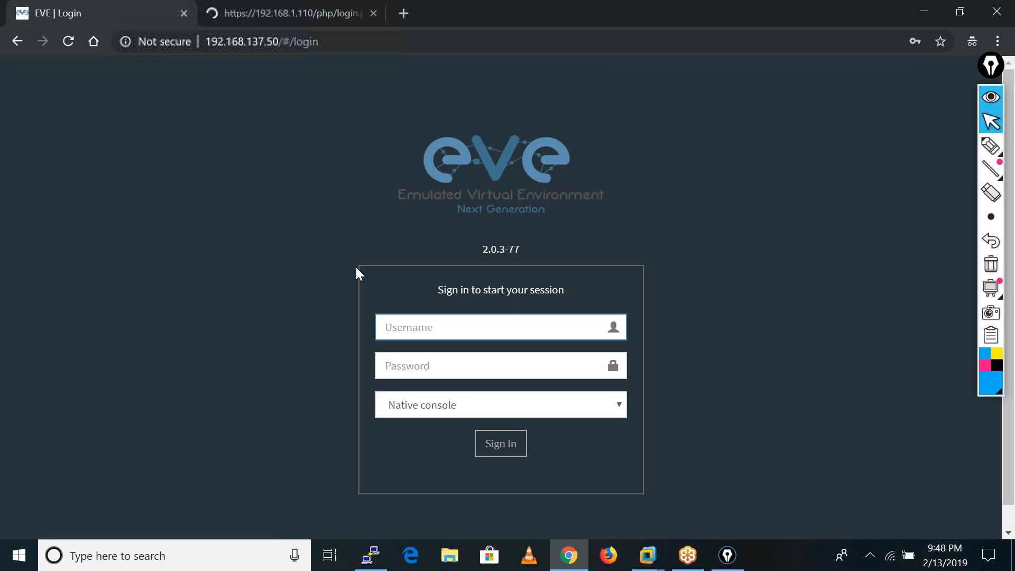
left_click(407, 323)
type("adi")
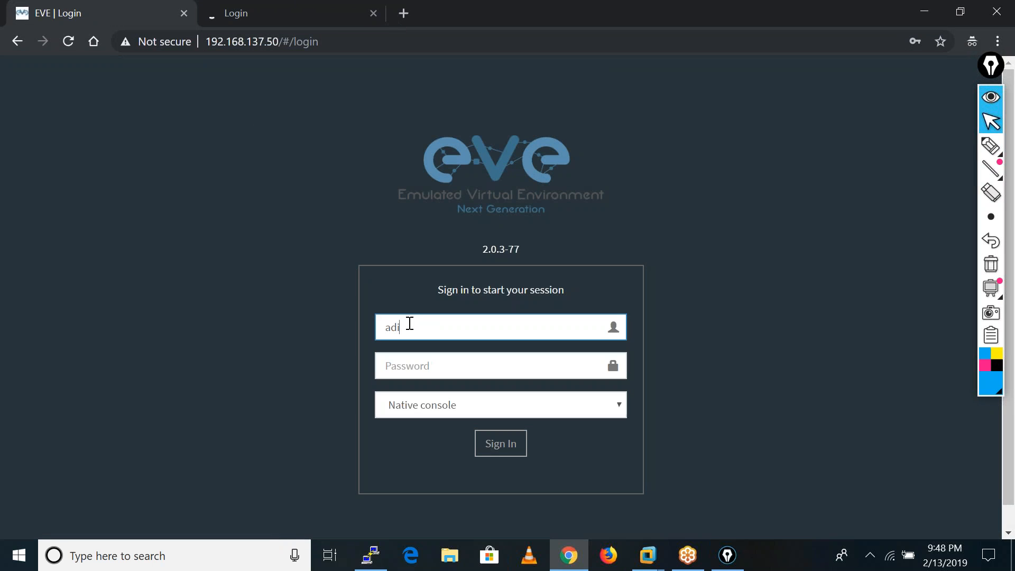
key("BackSpace")
type("min")
key("Tab")
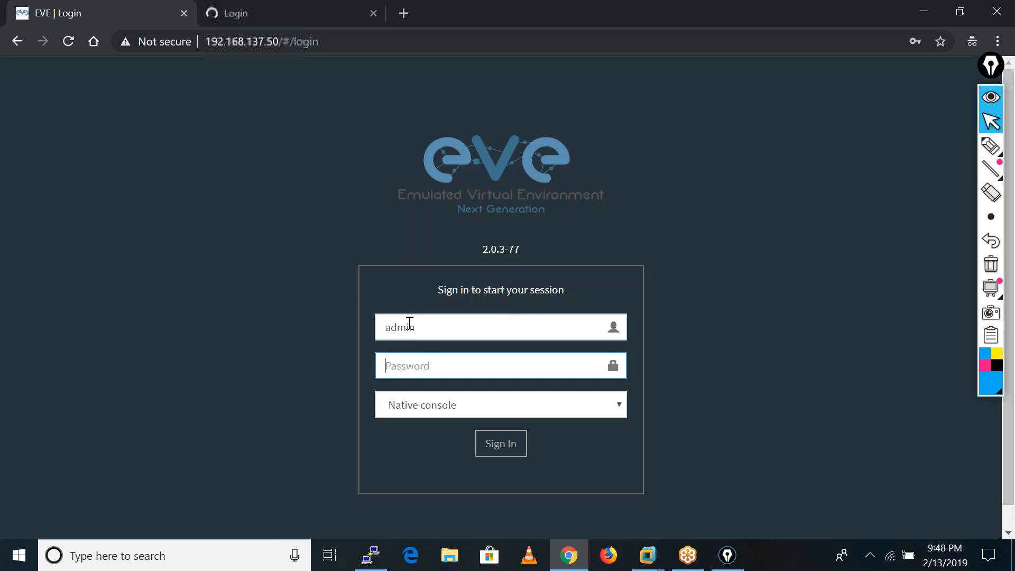
type("ev")
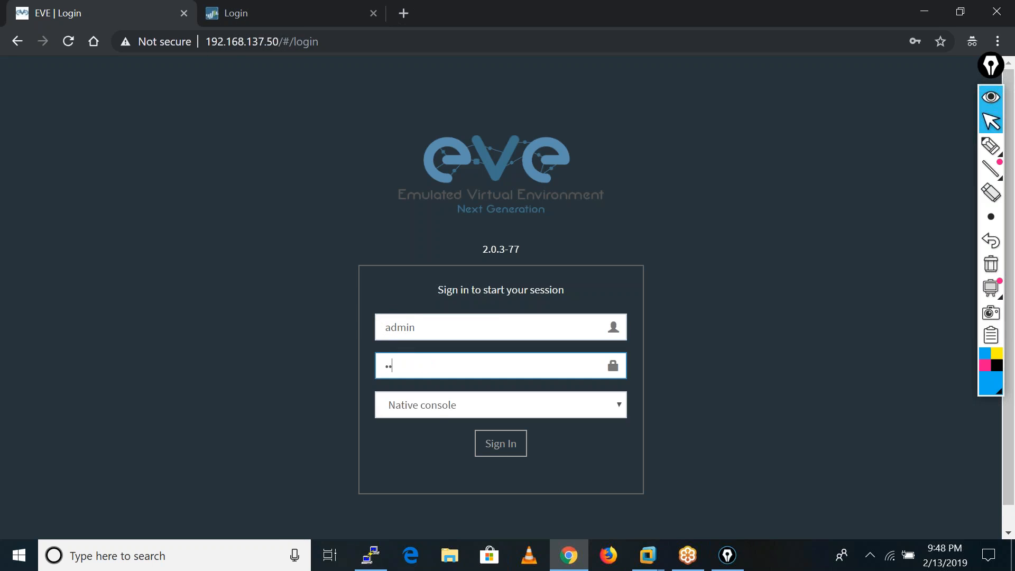
left_click(499, 452)
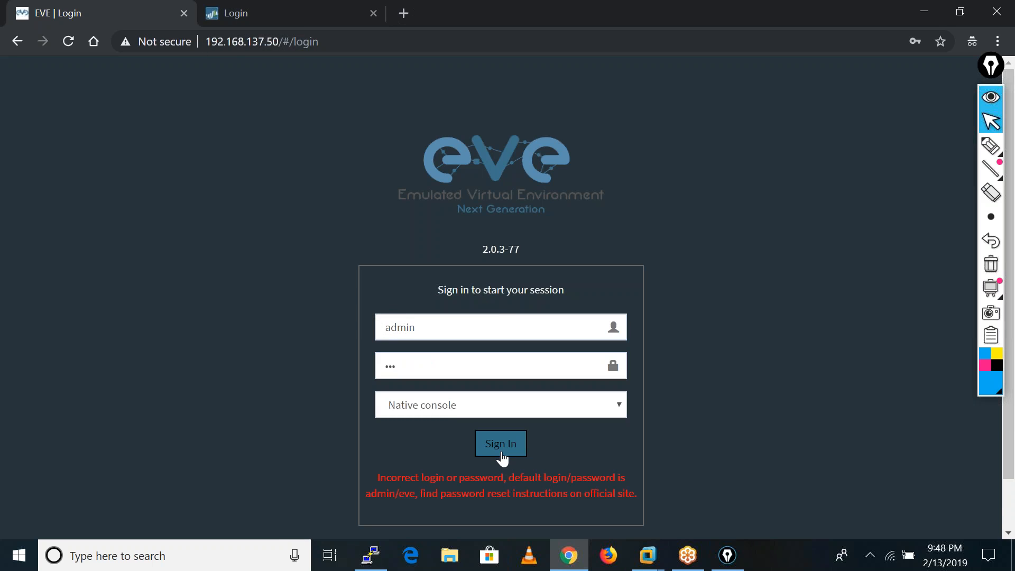
Re-enter the account password for admin on the EVE login page and sign in.
left_click(407, 370)
key("BackSpace")
key("BackSpace")
key("BackSpace")
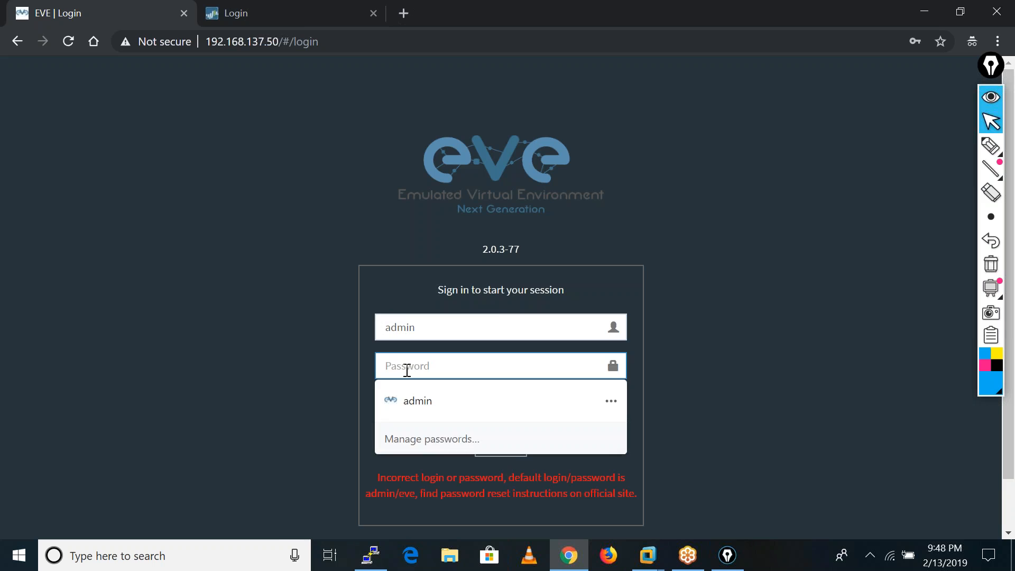
type("eve")
left_click(494, 450)
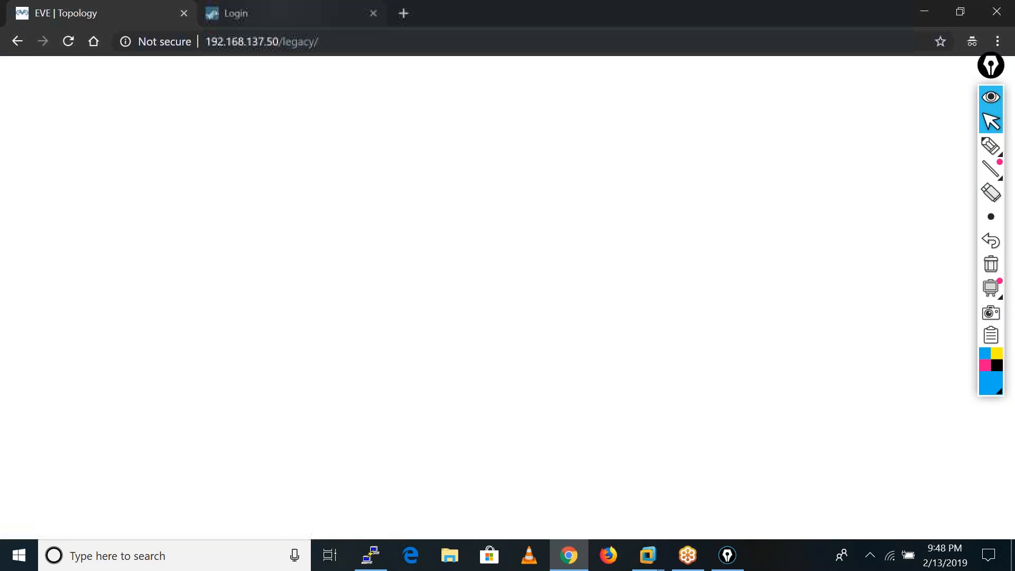
Sign in to the Palo Alto firewall as admin with the account password and dismiss the default-credentials warning.
left_click(280, 13)
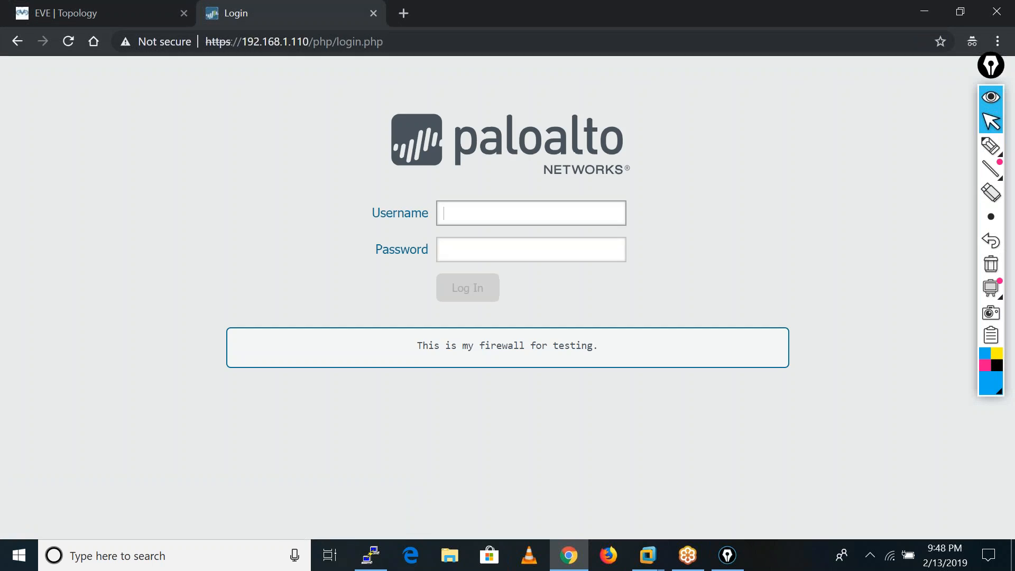
left_click(460, 211)
type("admin")
key("Tab")
type("admi")
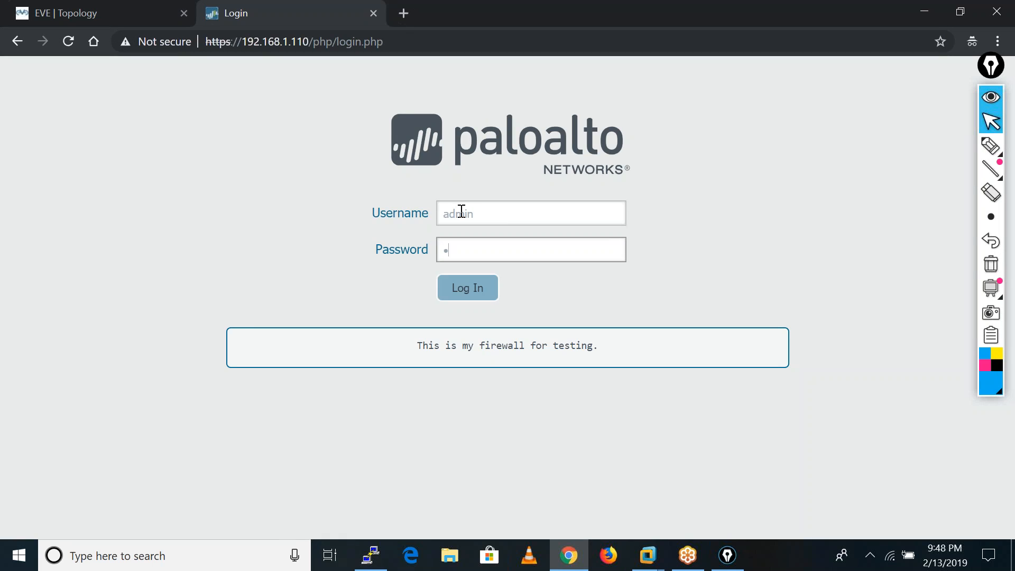
left_click(464, 287)
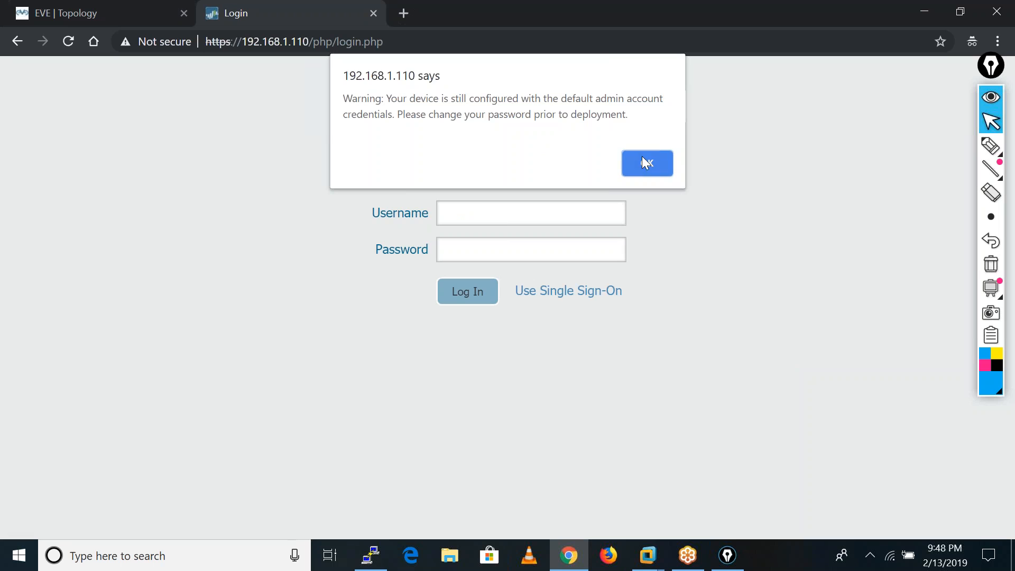
left_click(642, 157)
left_click(81, 17)
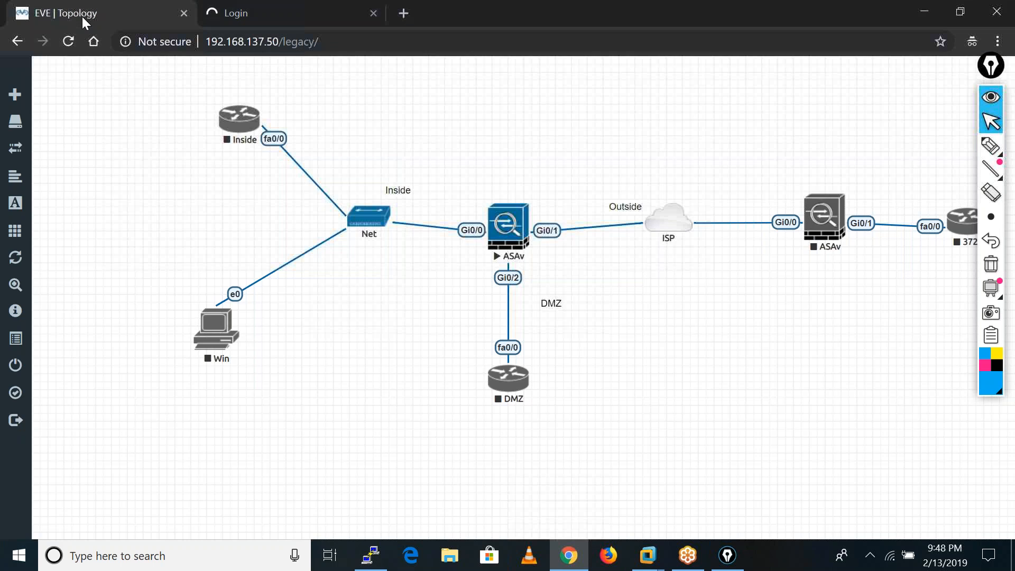
left_click(299, 11)
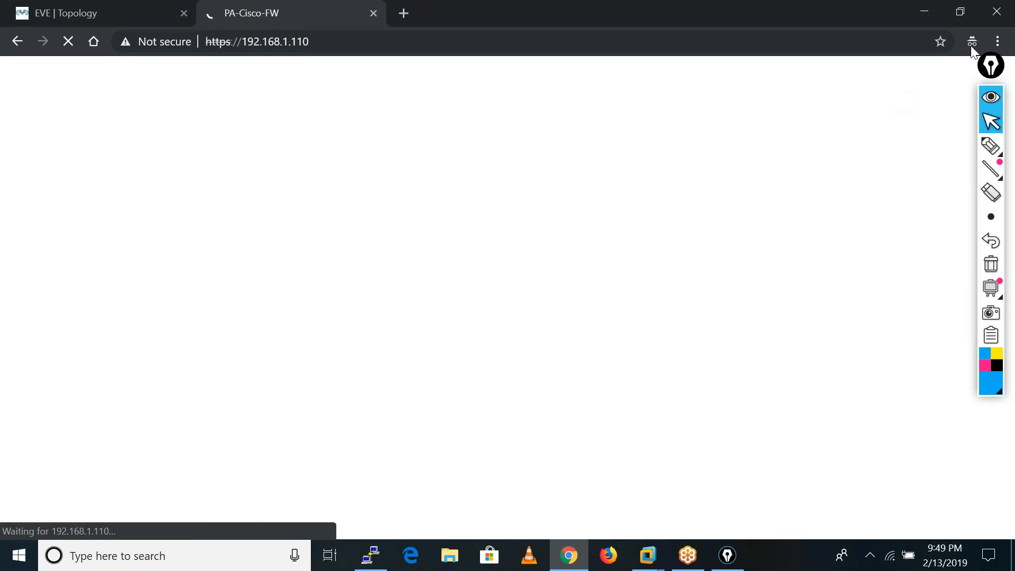
left_click(998, 45)
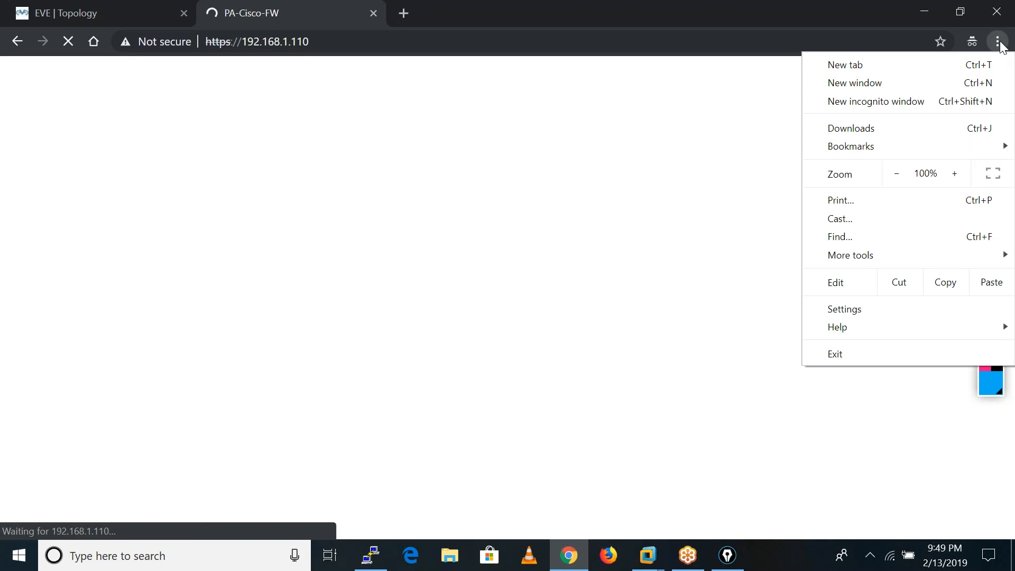
left_click(640, 230)
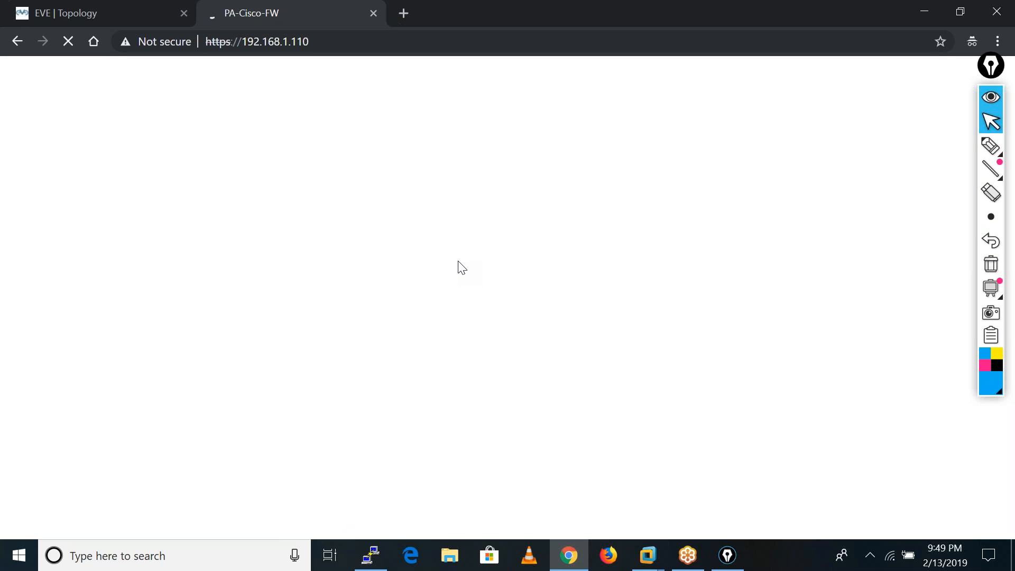
left_click(56, 24)
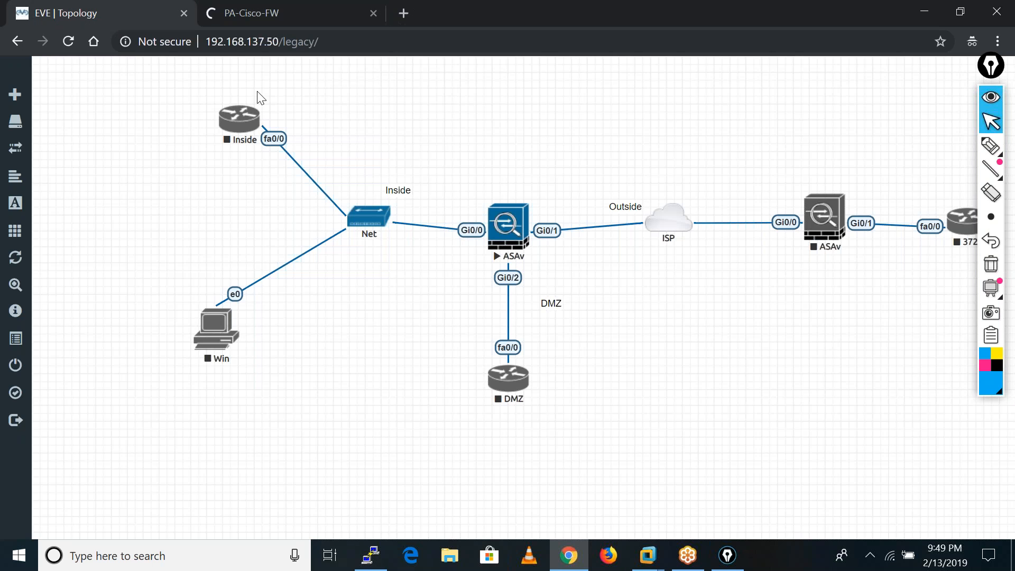
left_click(326, 3)
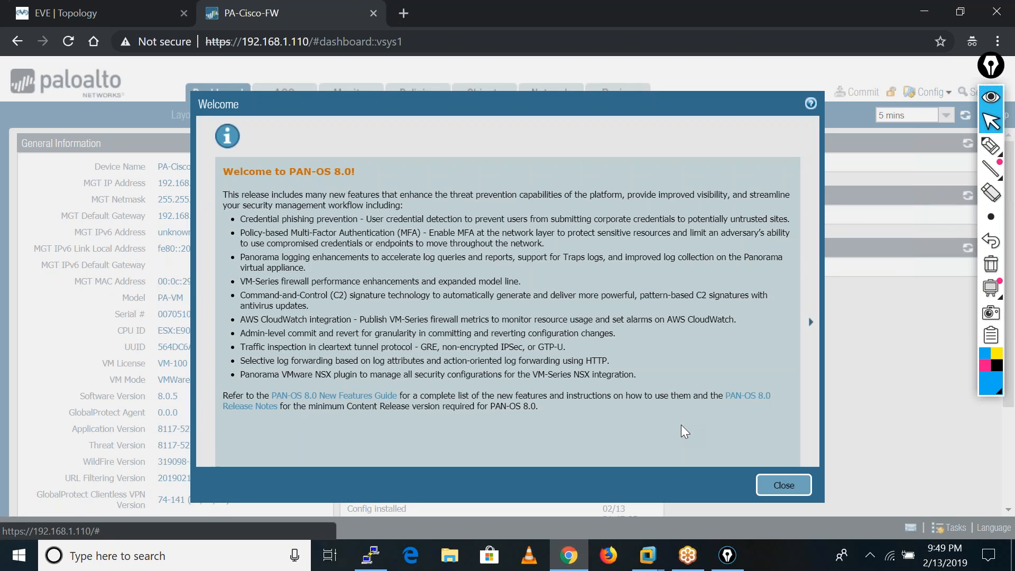
Close the welcome message and set the static IPv4 address of the inside interface ethernet1/2 to 10.4.4.250/24.
left_click(783, 485)
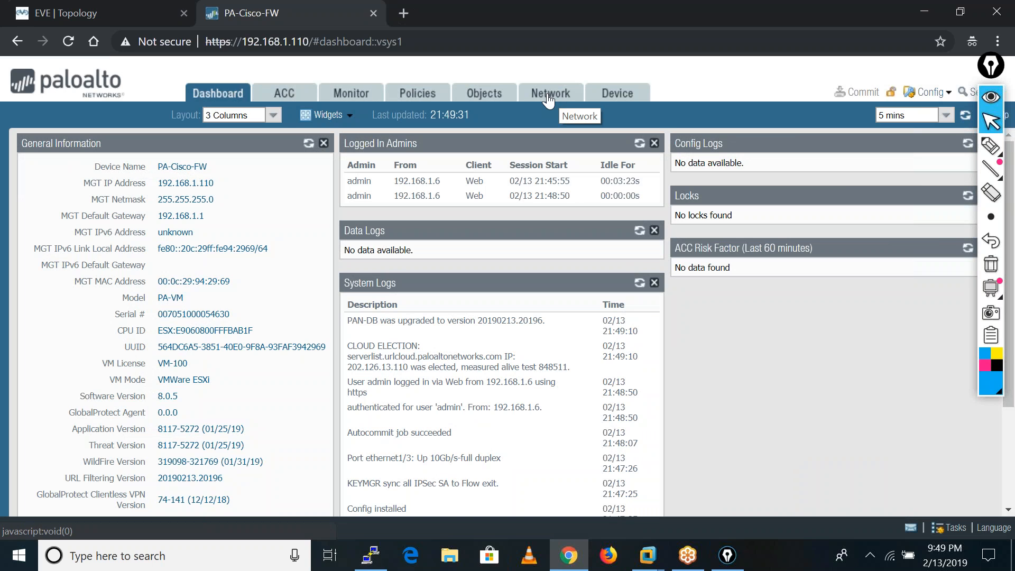
left_click(548, 100)
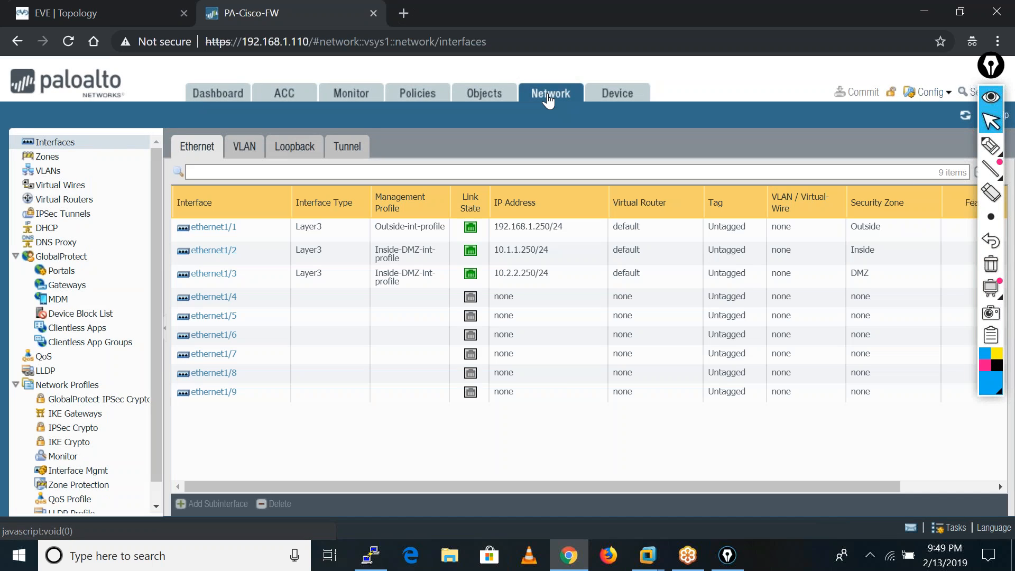
left_click(213, 257)
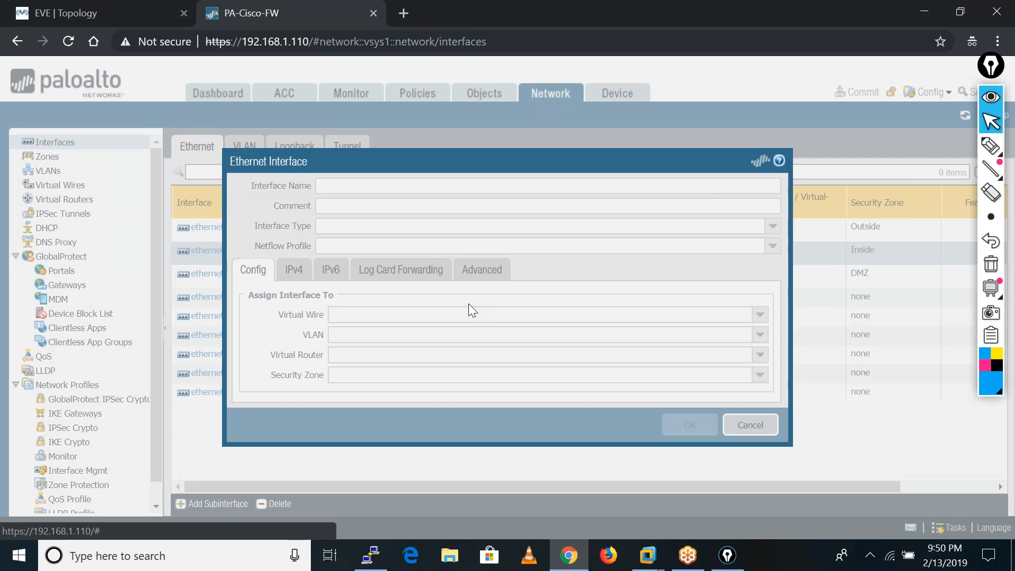
left_click(294, 277)
left_click(278, 342)
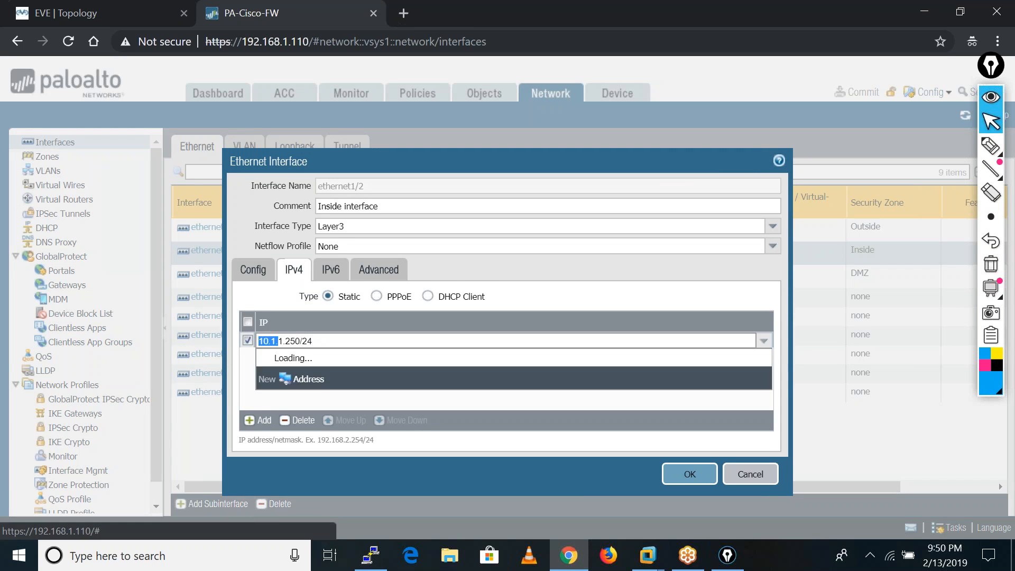
left_click(282, 340)
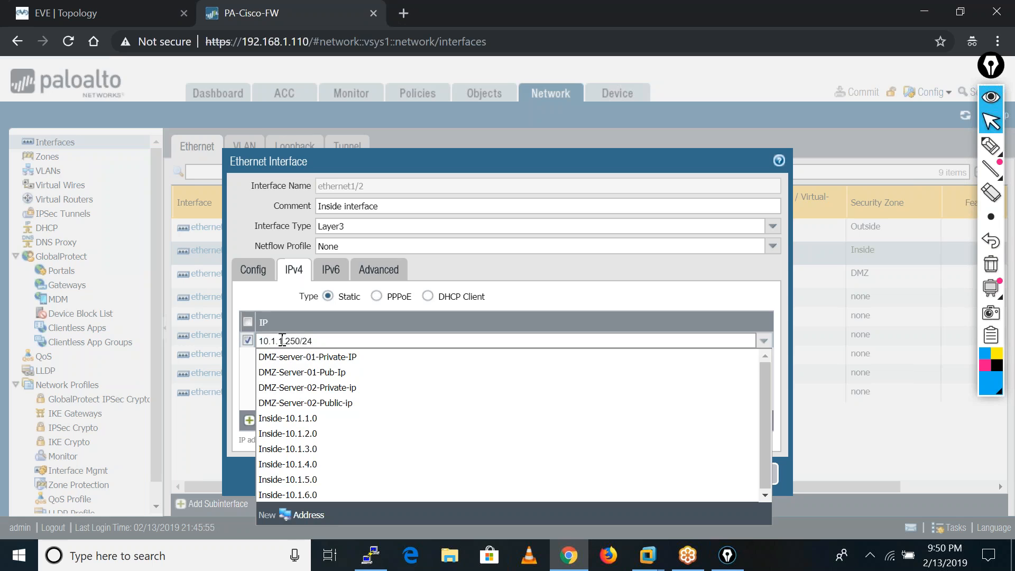
key("BackSpace")
key("BackSpace")
key("BackSpace")
type("4.4")
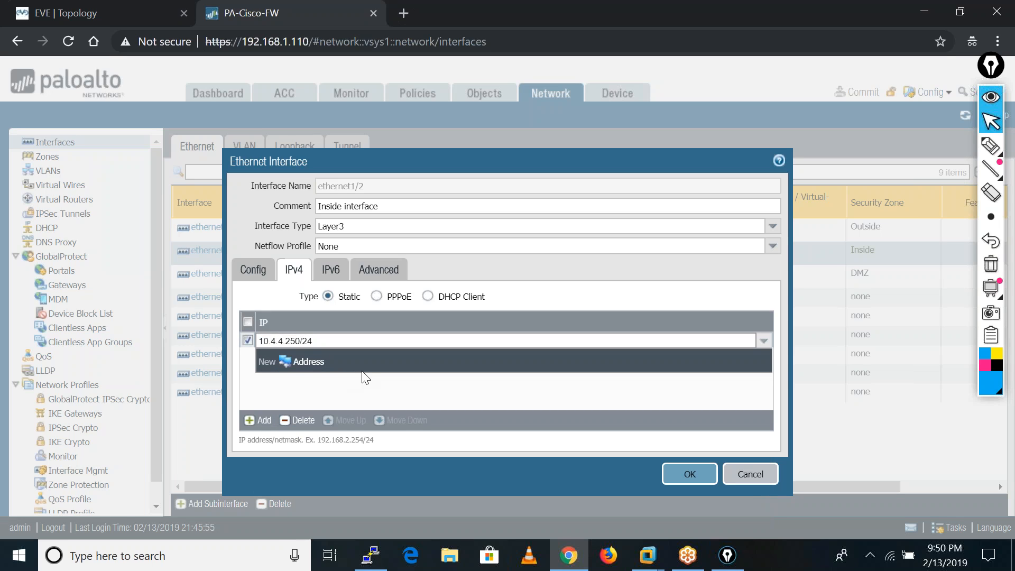
left_click(408, 386)
left_click(686, 478)
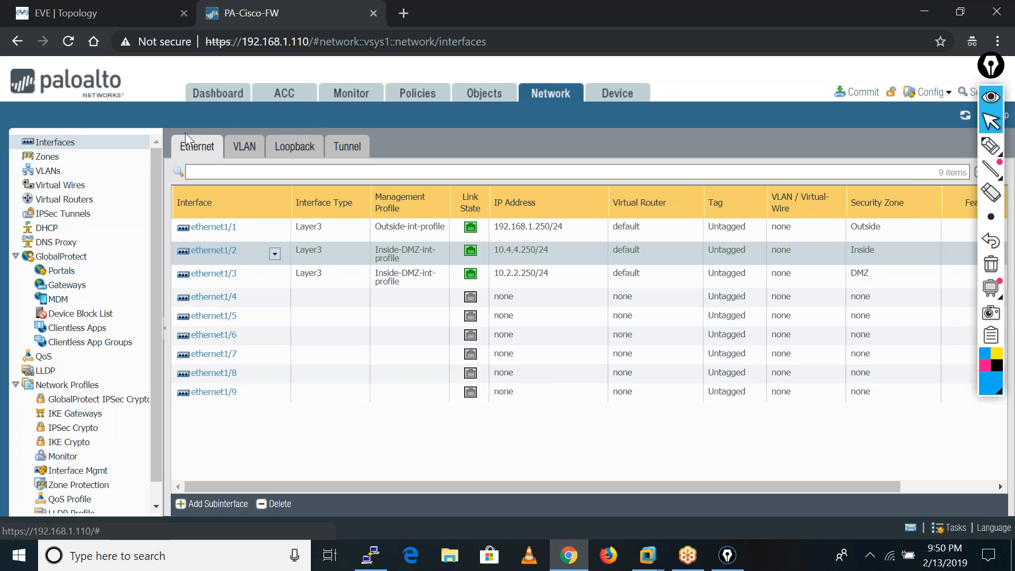
Start a new tunnel interface numbered 10 and assign it to the default virtual router.
left_click(351, 149)
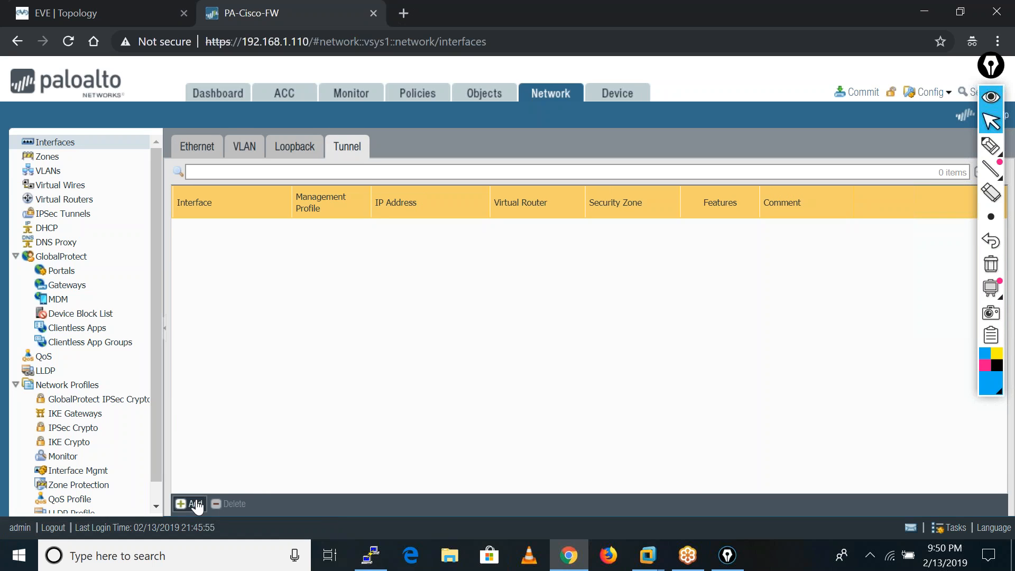
left_click(189, 503)
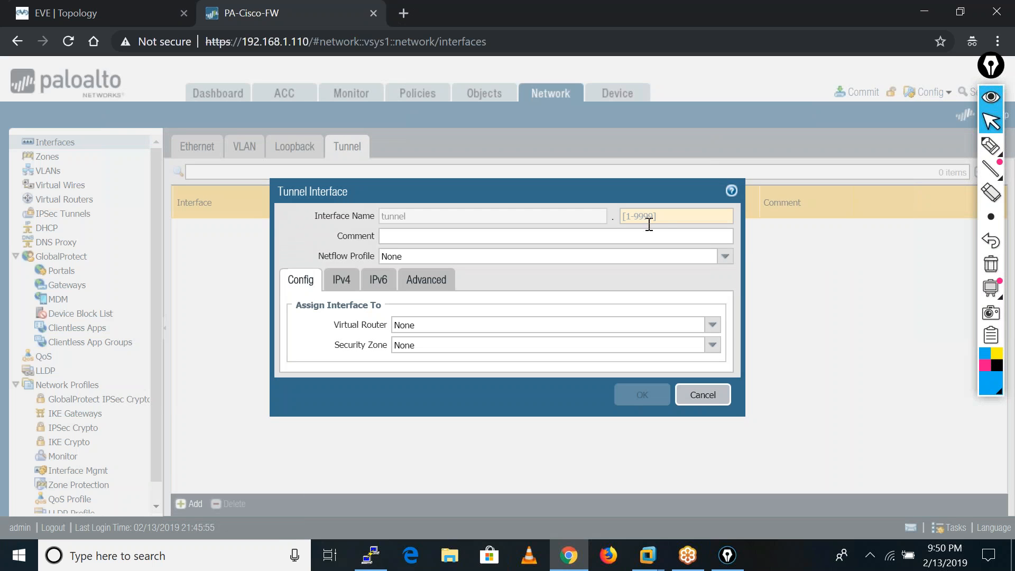
left_click(670, 217)
type("10")
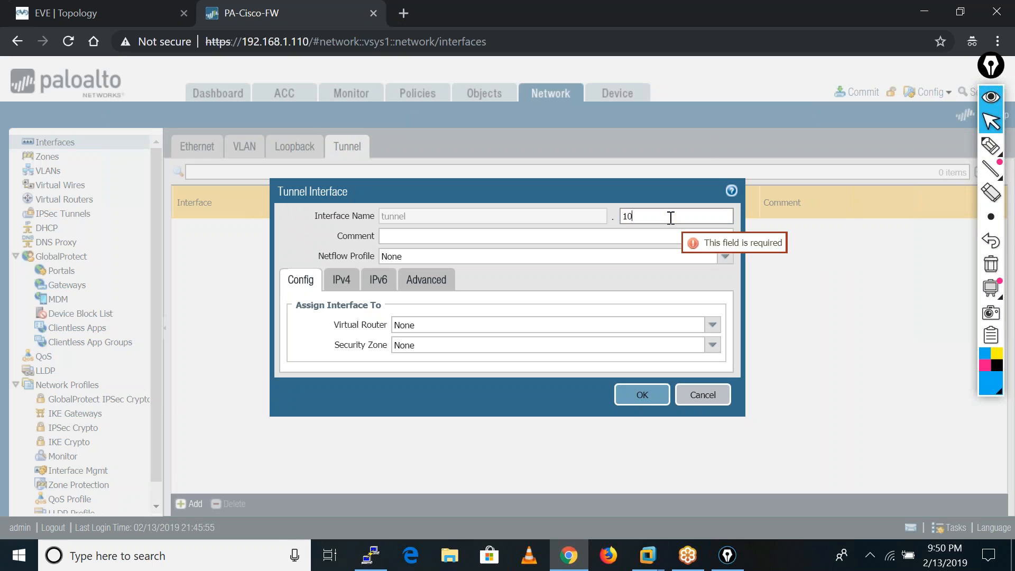
left_click(713, 325)
left_click(604, 354)
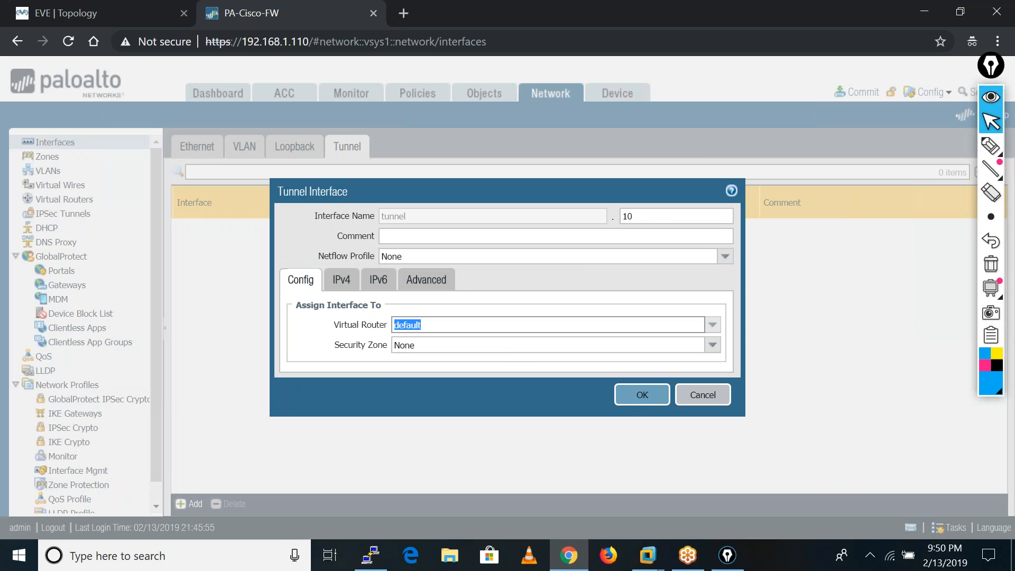
Create a new security zone named VPN and assign it to the tunnel interface.
left_click(712, 346)
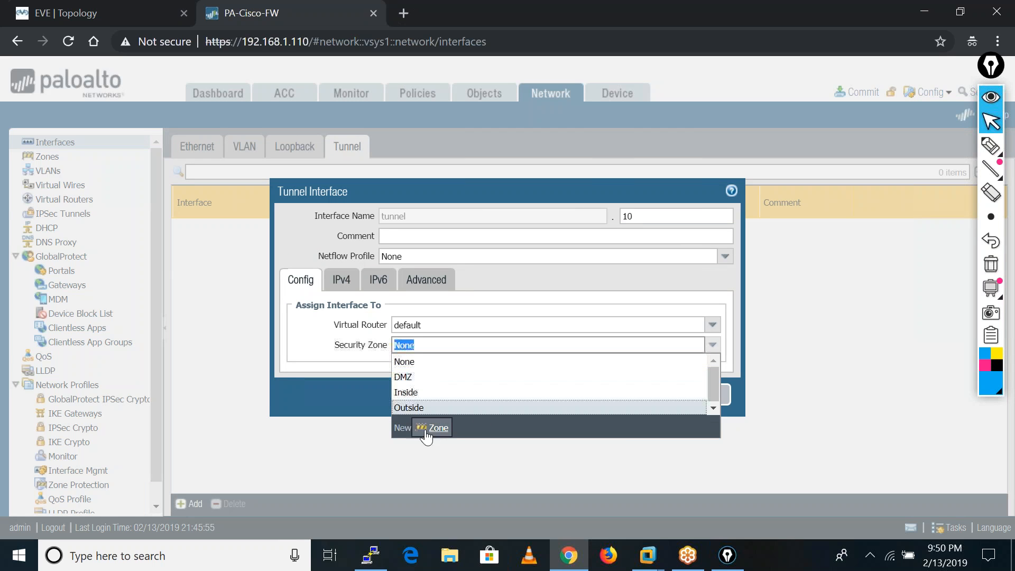
left_click(448, 432)
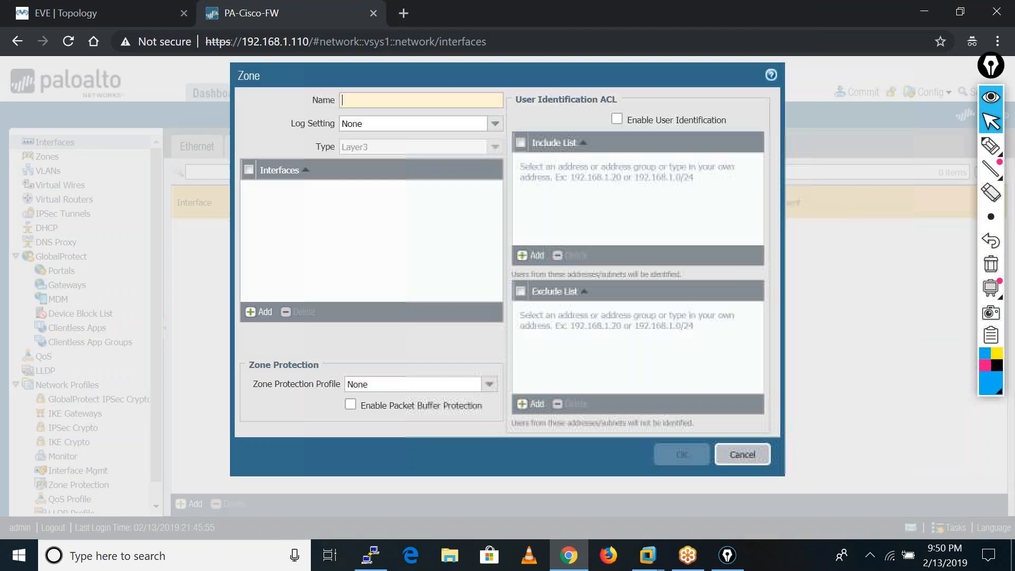
left_click(367, 93)
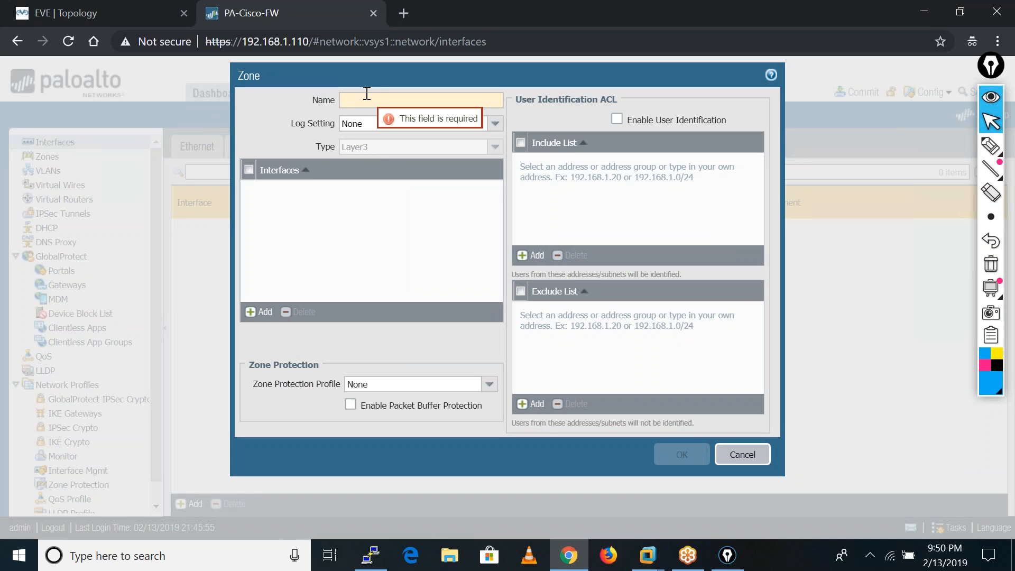
type("VPN")
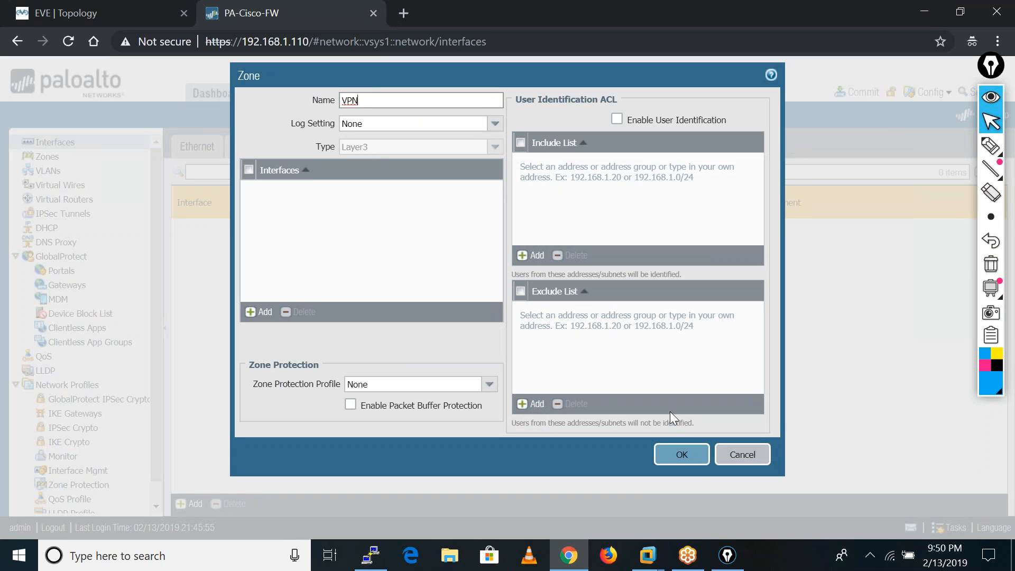
left_click(681, 460)
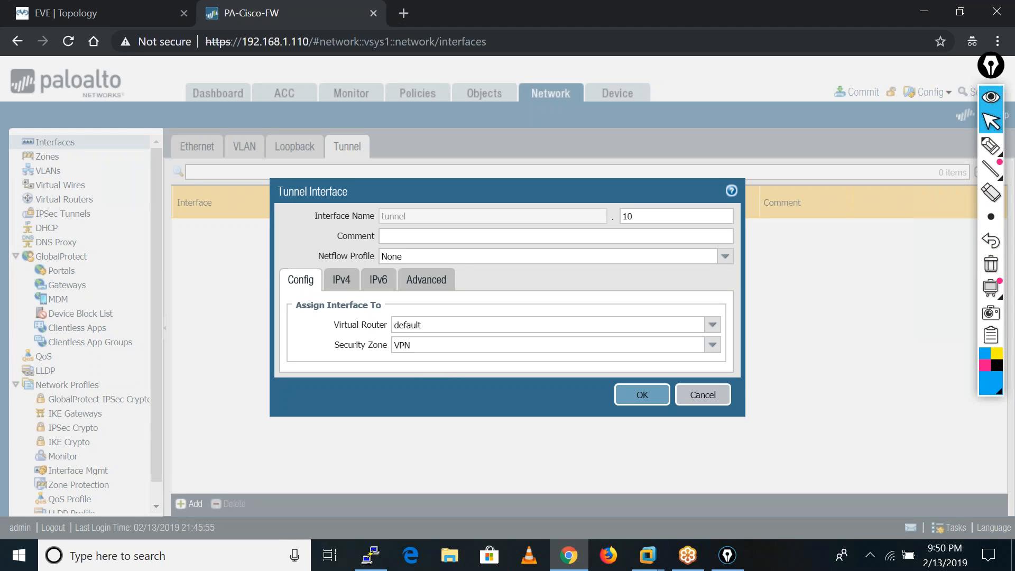
Add the IPv4 address 10.10.10.1 to the tunnel interface and save it.
left_click(342, 280)
left_click(304, 407)
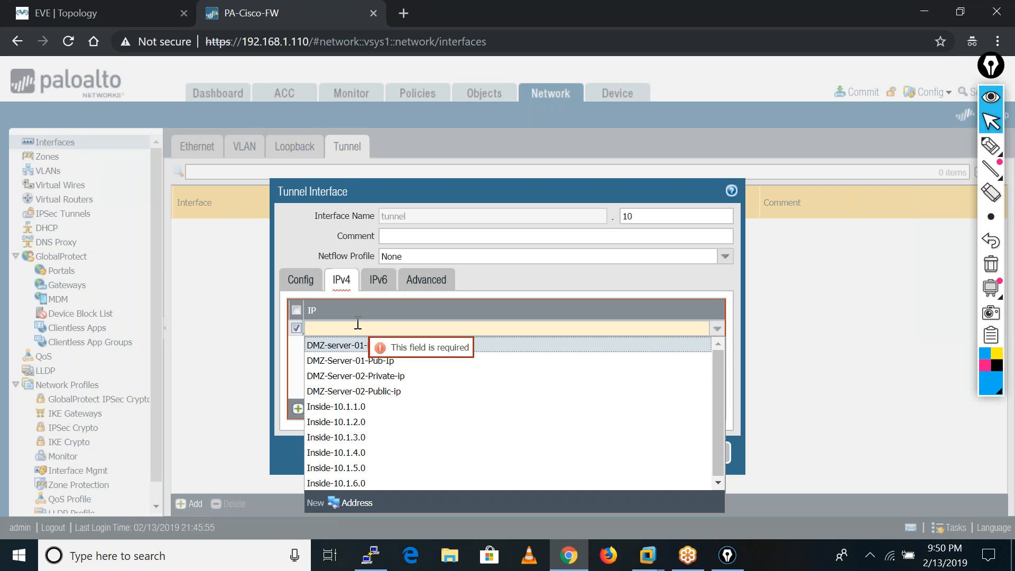
type("10.10.")
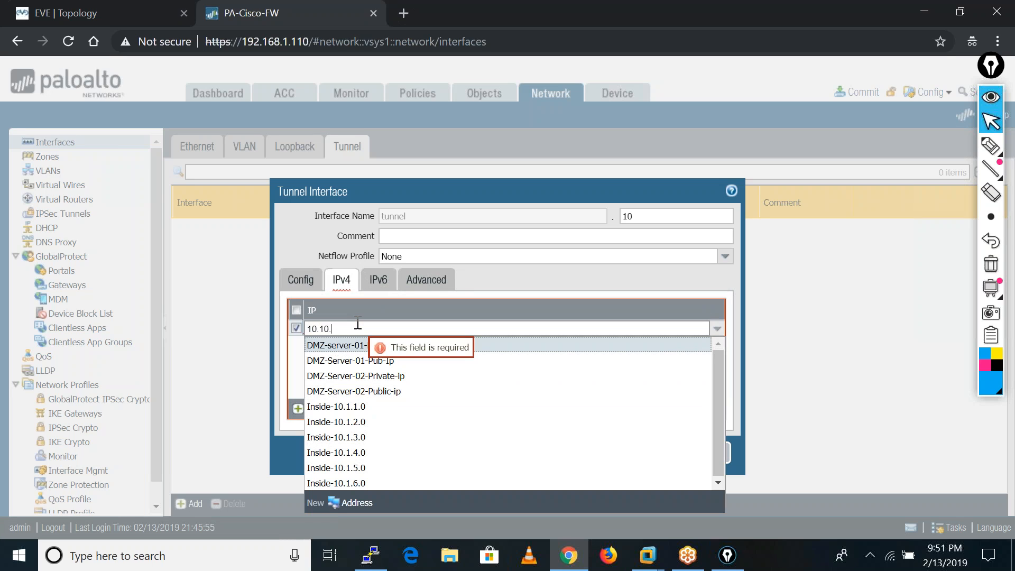
type("1010")
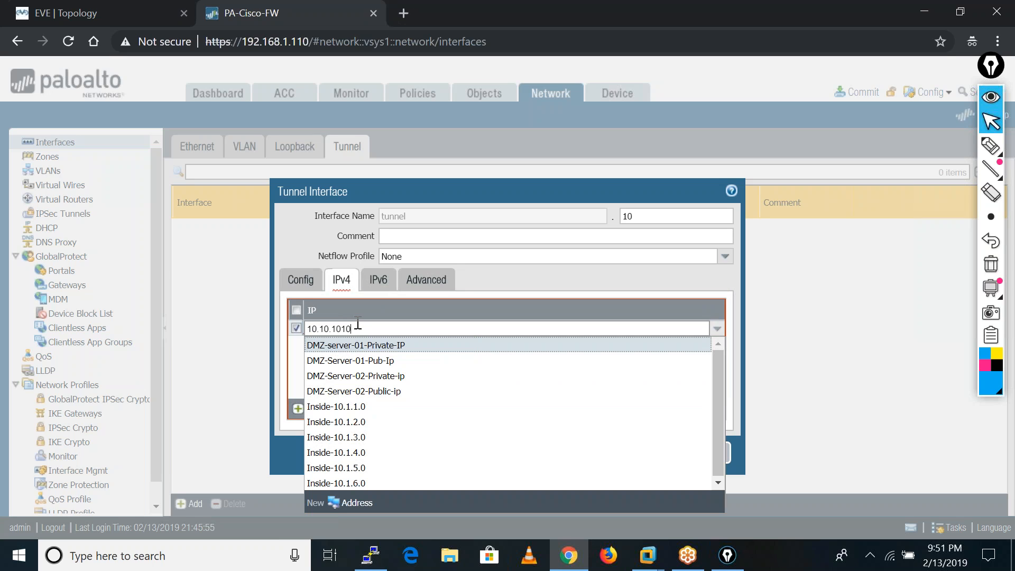
key("BackSpace")
key("BackSpace")
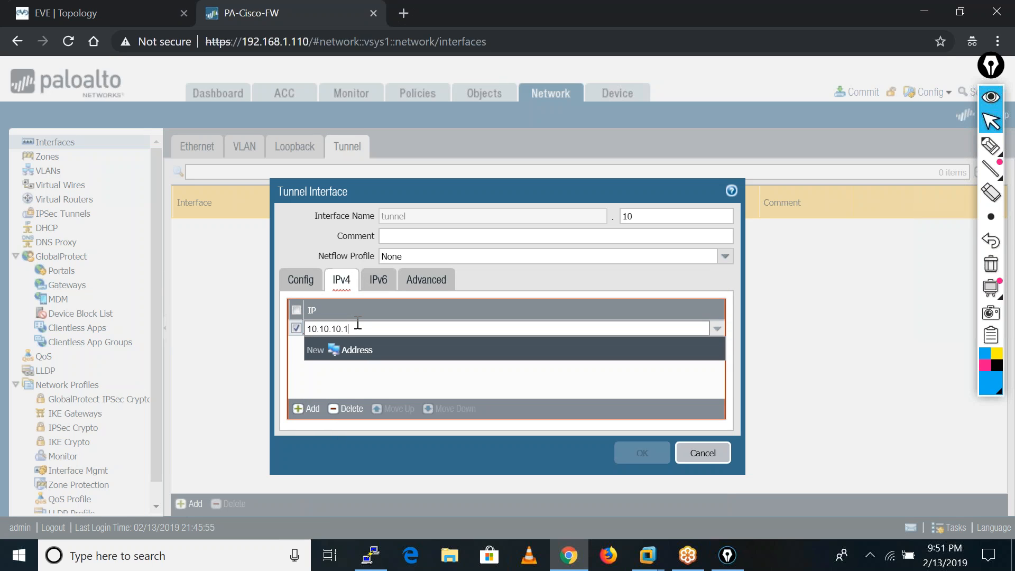
left_click(325, 380)
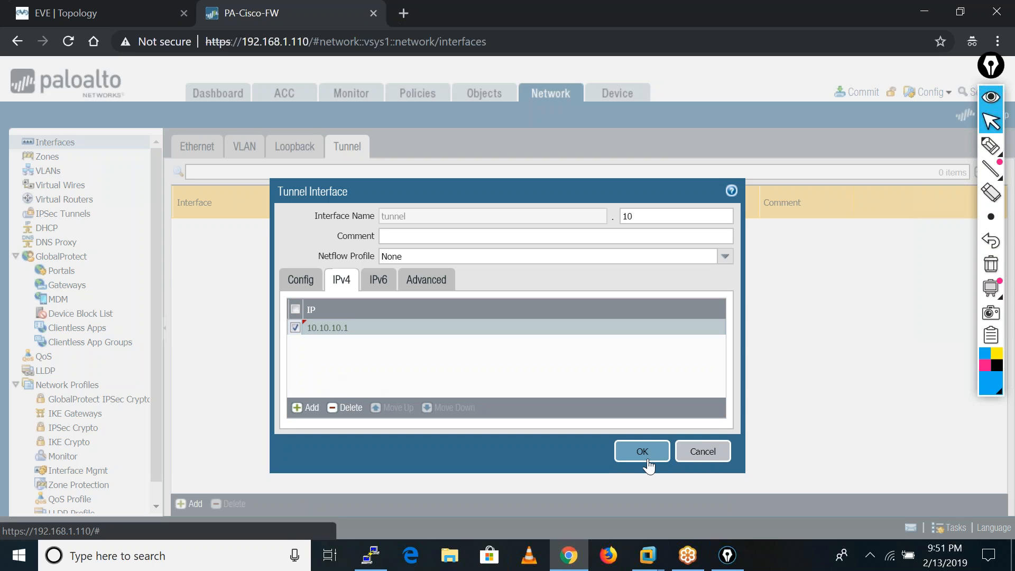
left_click(642, 452)
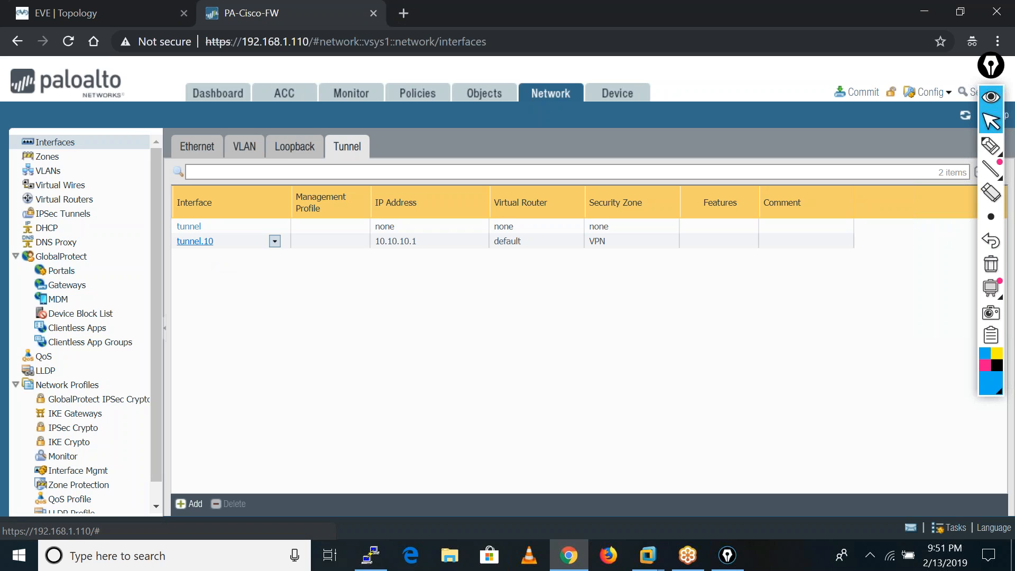
Start a new IKE crypto profile named Phase-01 and add DH group group2.
left_click_drag(154, 431, 155, 452)
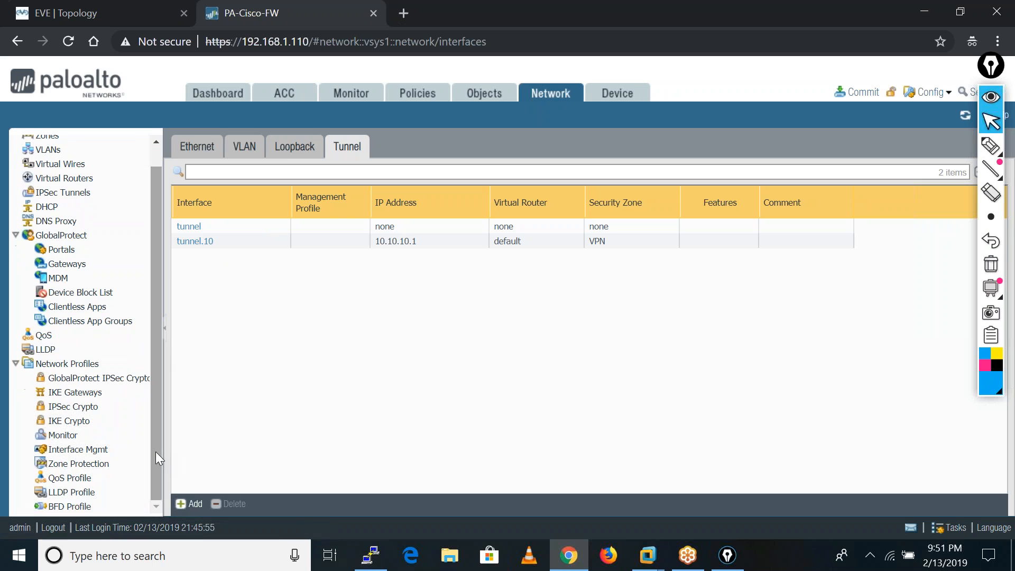
left_click(62, 421)
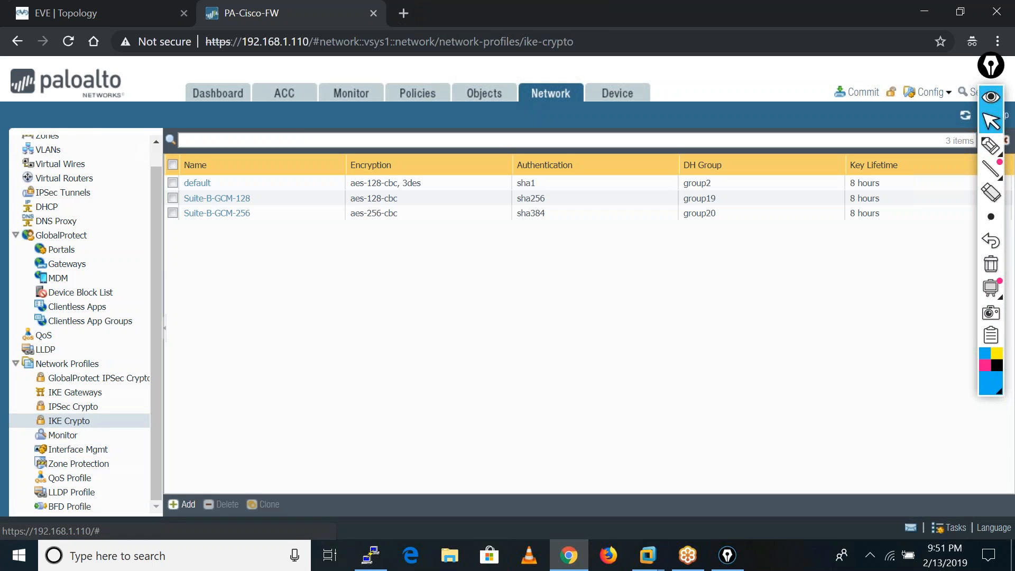
left_click(185, 505)
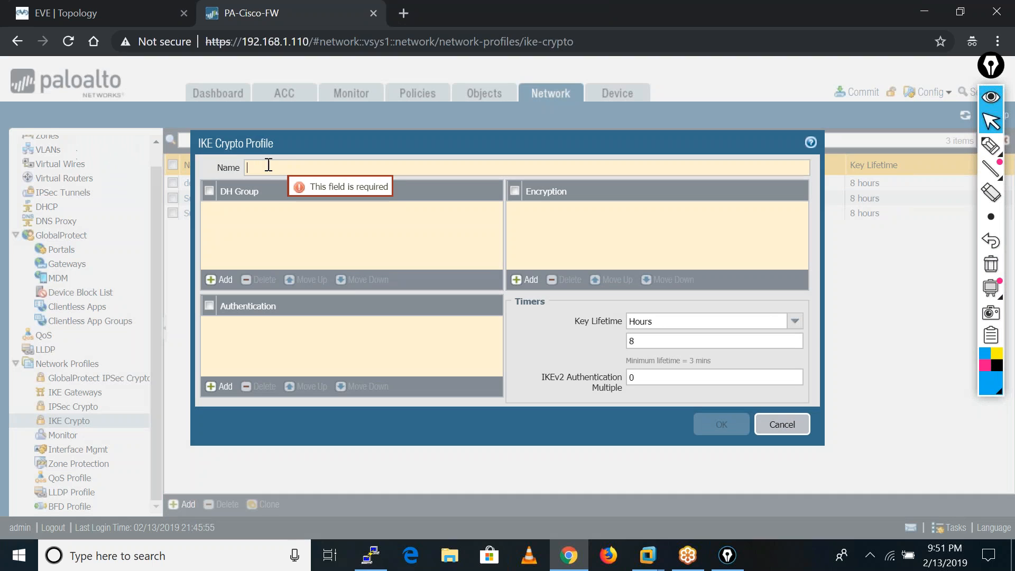
type("Phase-01")
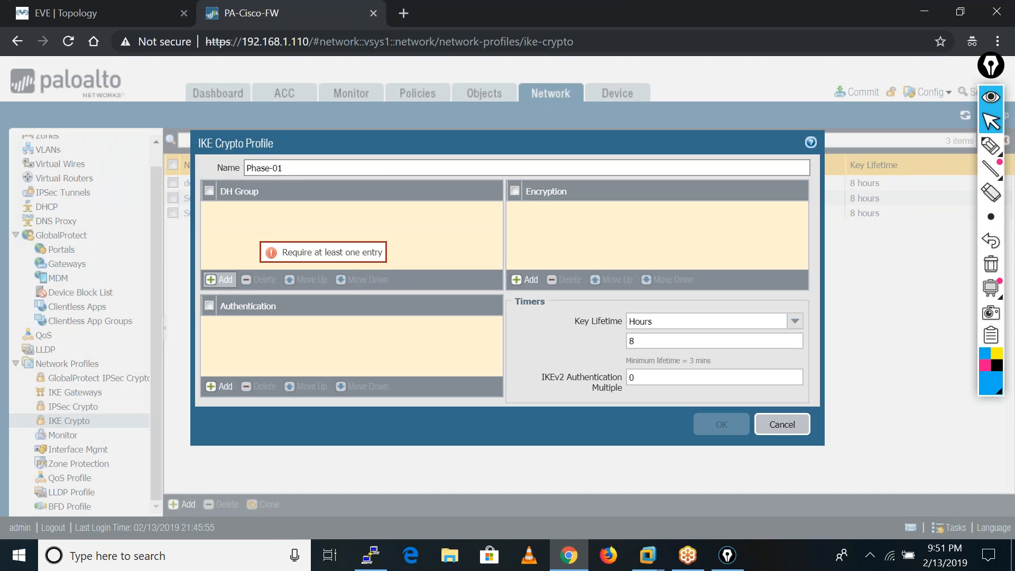
left_click(224, 289)
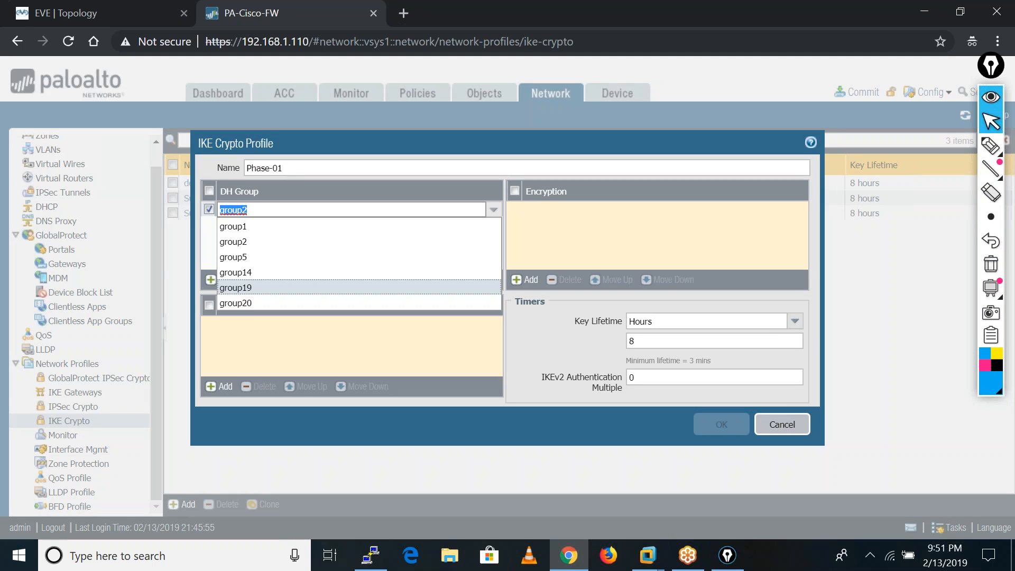
left_click(448, 240)
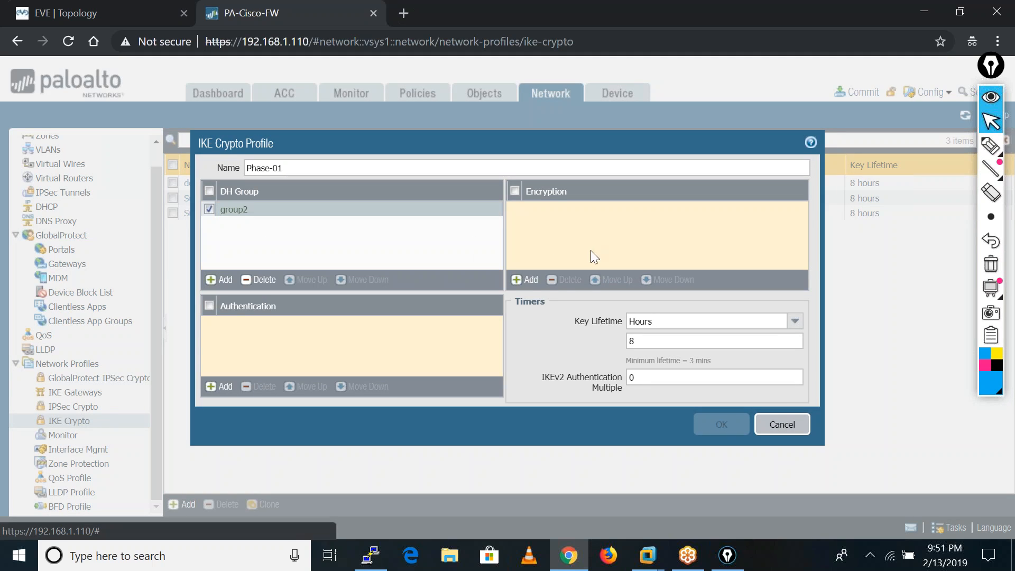
Add des encryption and md5 authentication to the IKE crypto profile.
left_click(526, 279)
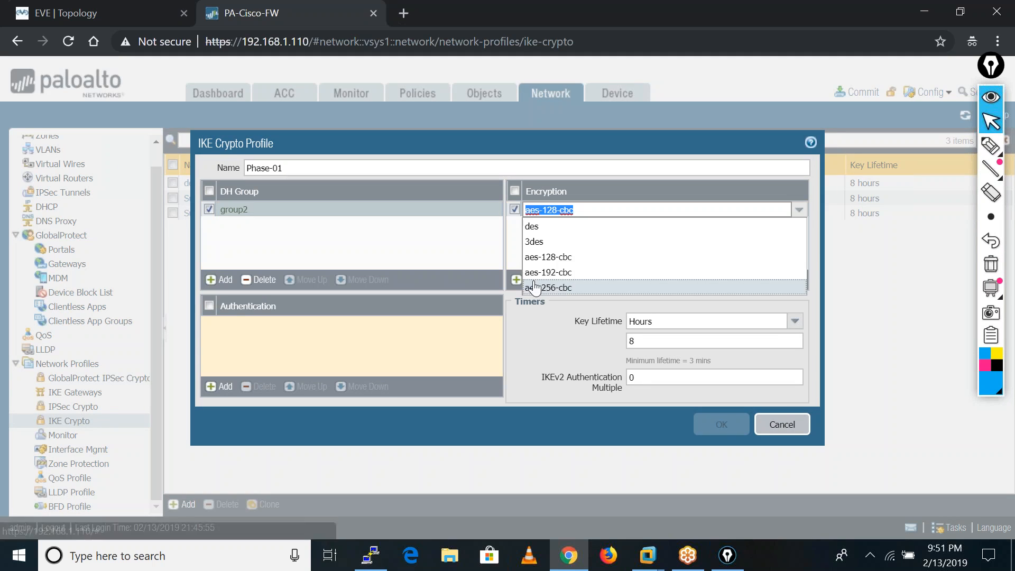
left_click(534, 228)
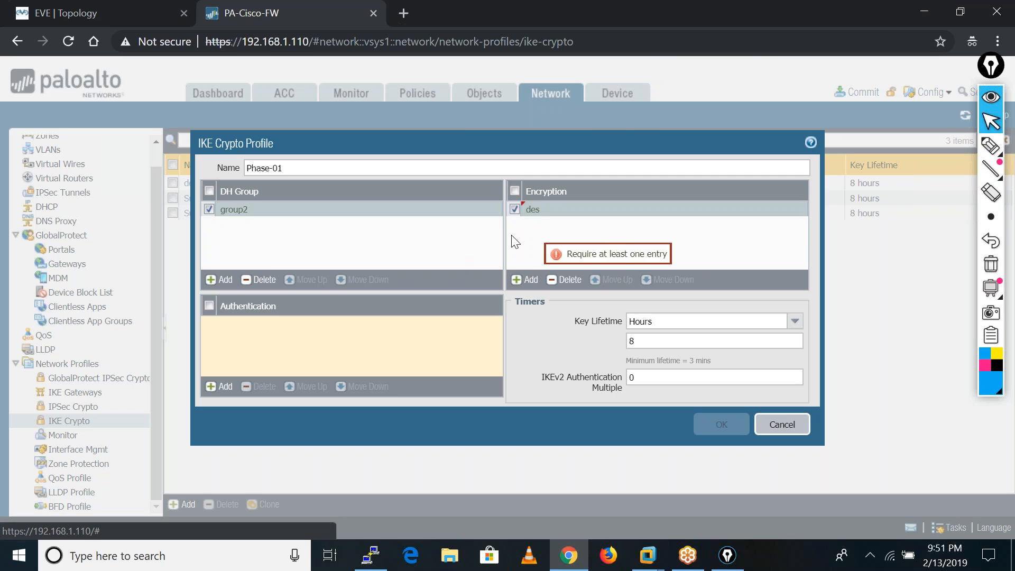
left_click(218, 386)
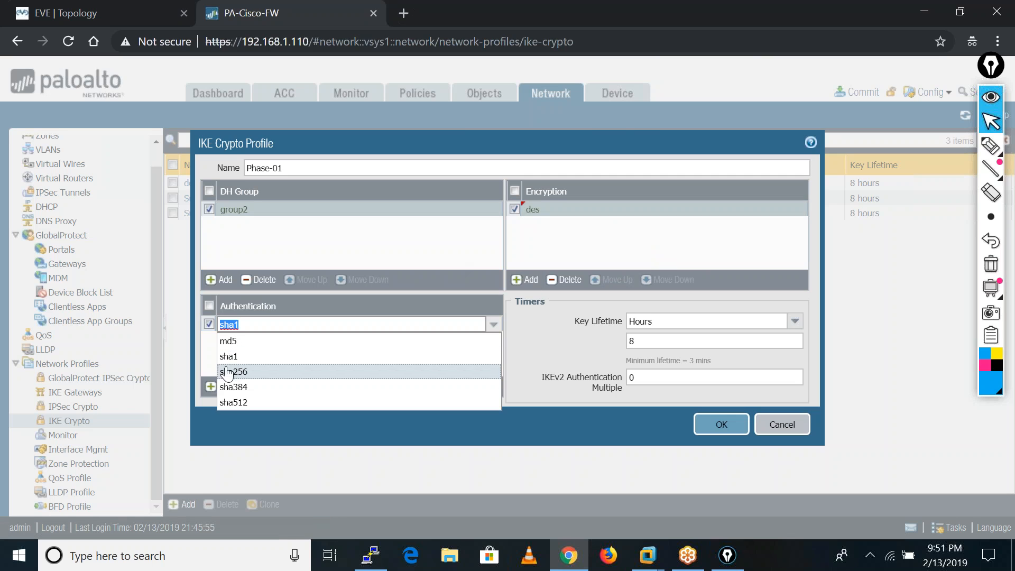
left_click(235, 342)
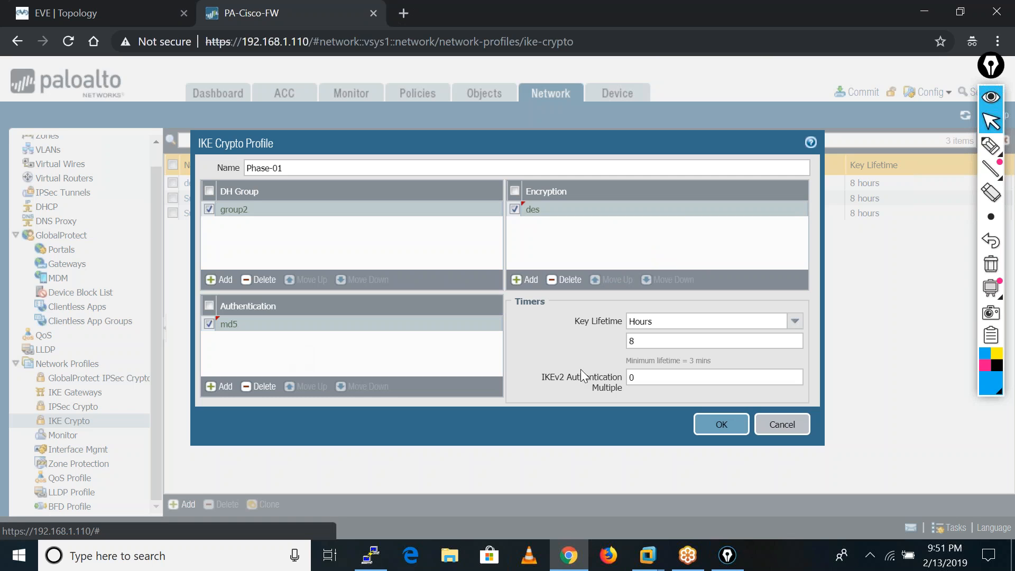
Set the IKE crypto profile's key lifetime to 24 hours and save the profile.
double_click(639, 343)
key("BackSpace")
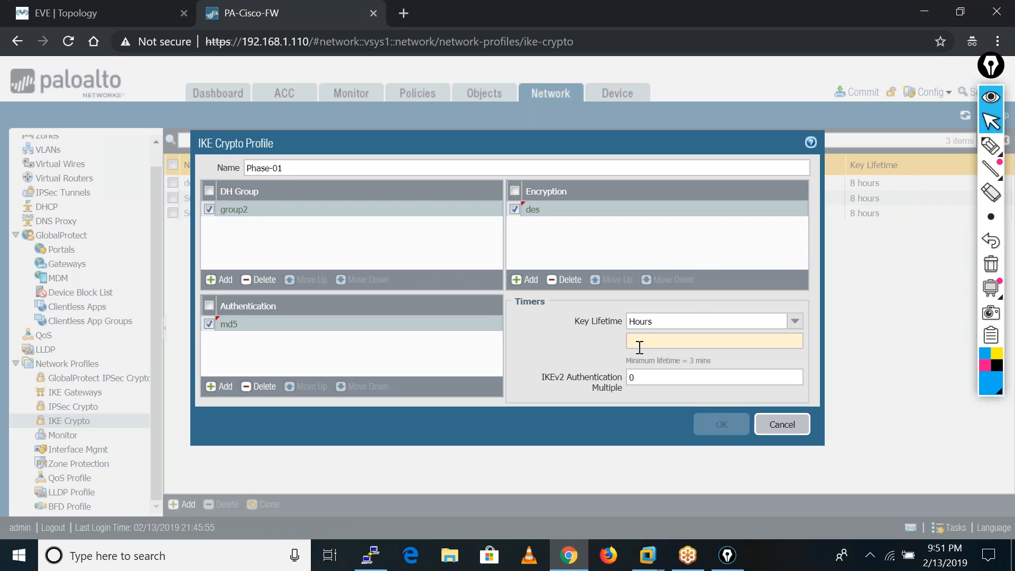
type("24")
left_click(547, 347)
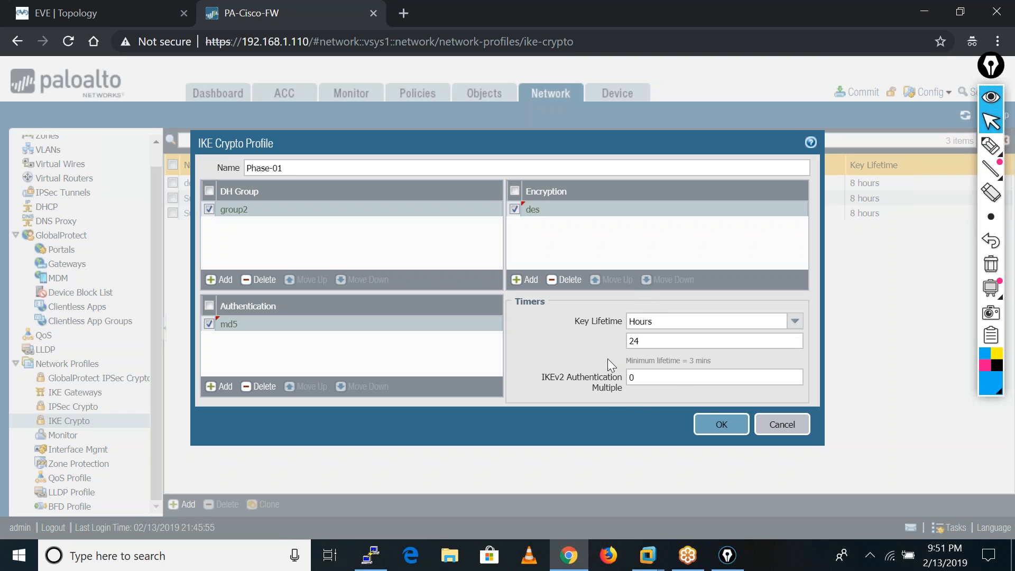
left_click(715, 429)
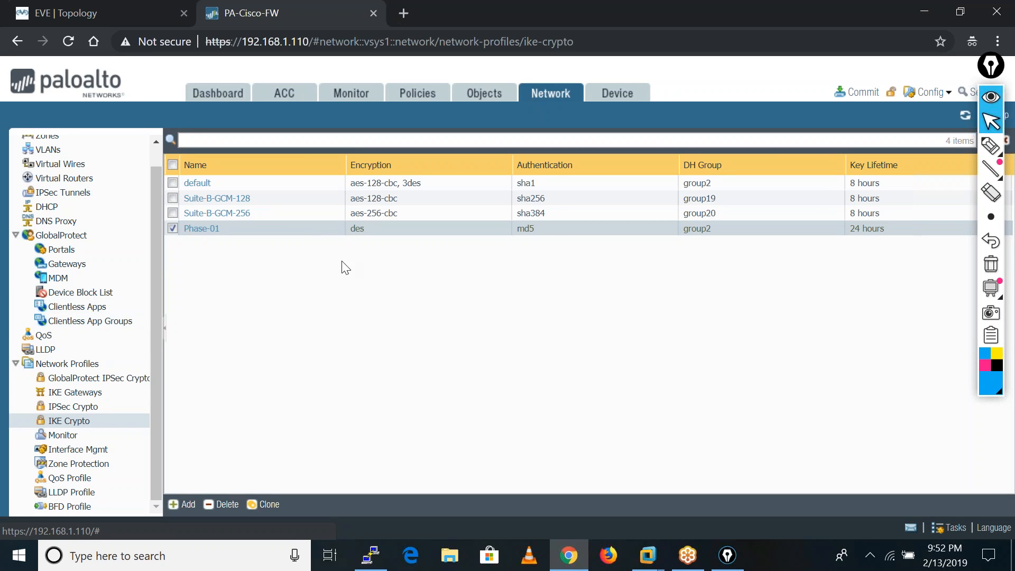
Start a new IPSec crypto profile named Phase-2 with des encryption and md5 authentication.
left_click(59, 410)
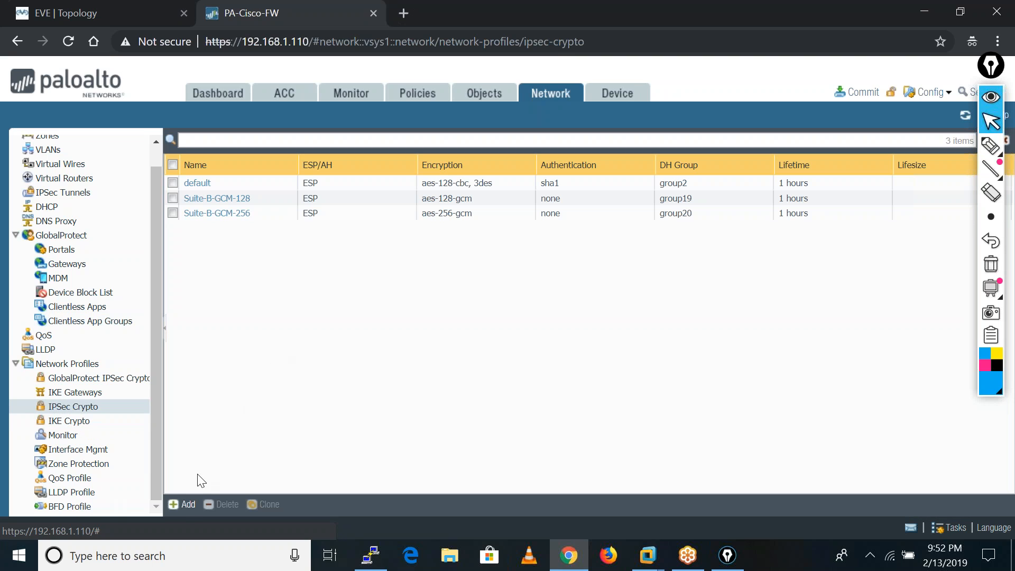
left_click(182, 507)
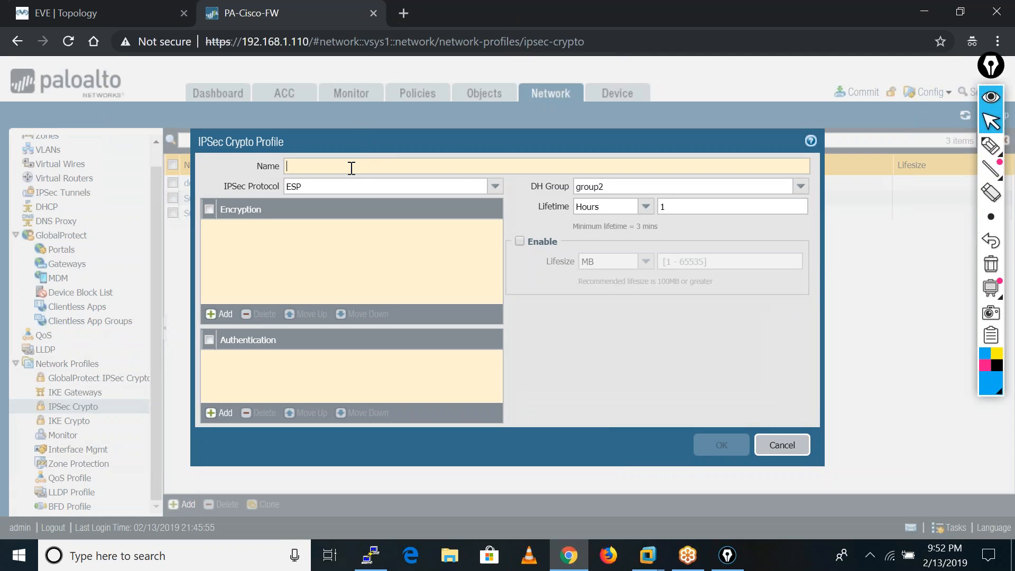
type("Phase-2")
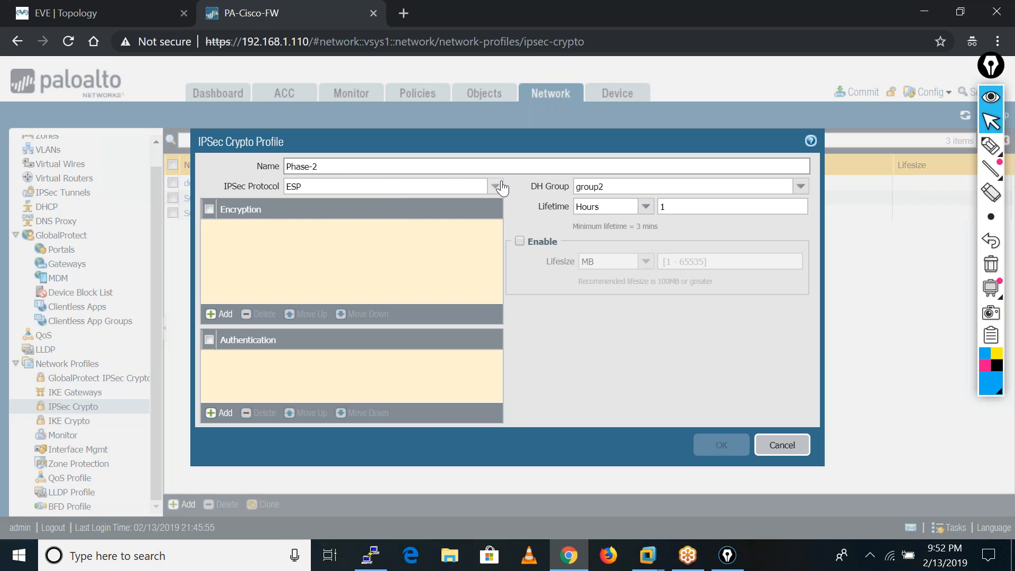
left_click(217, 313)
left_click(249, 244)
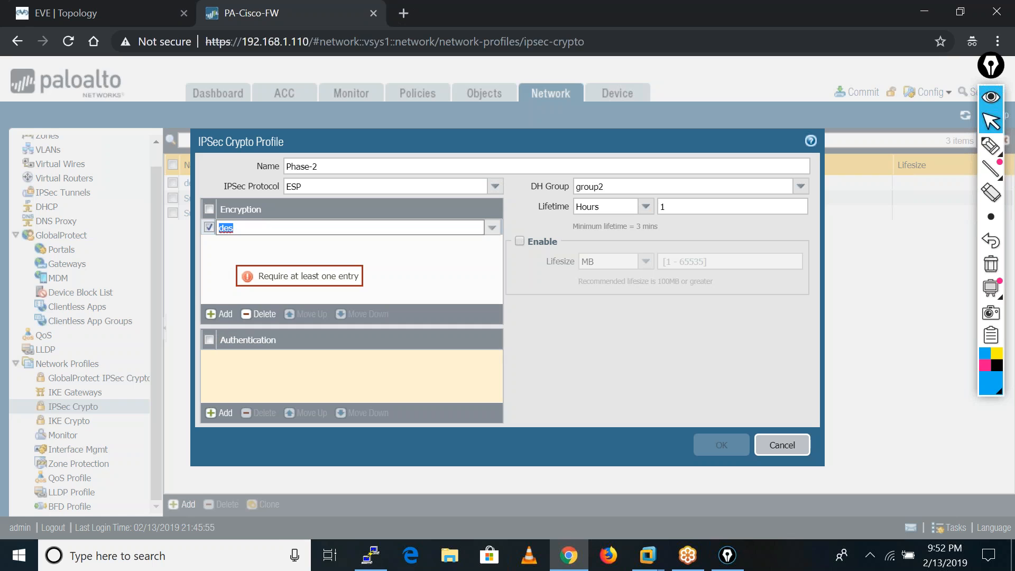
left_click(285, 264)
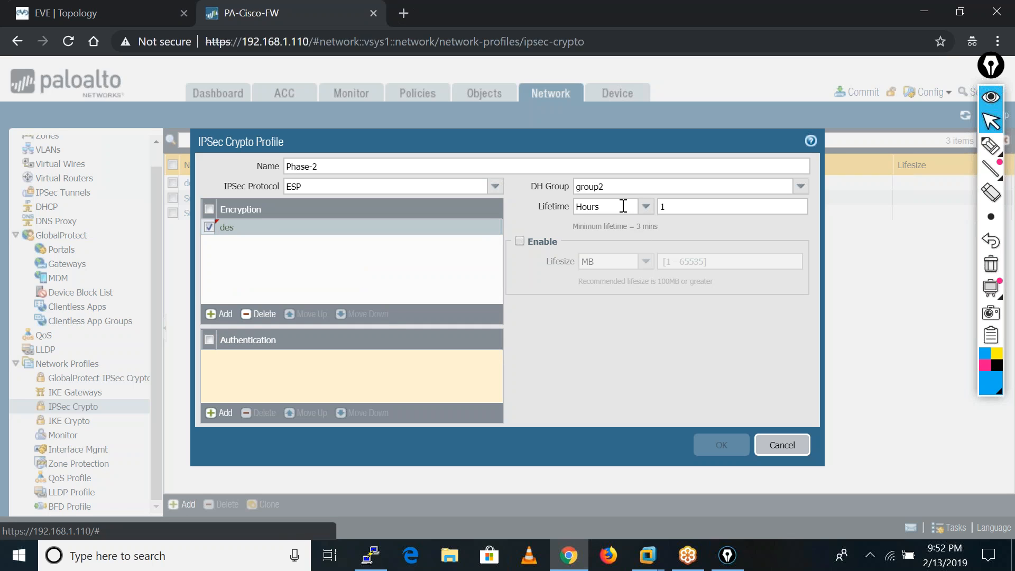
left_click(218, 412)
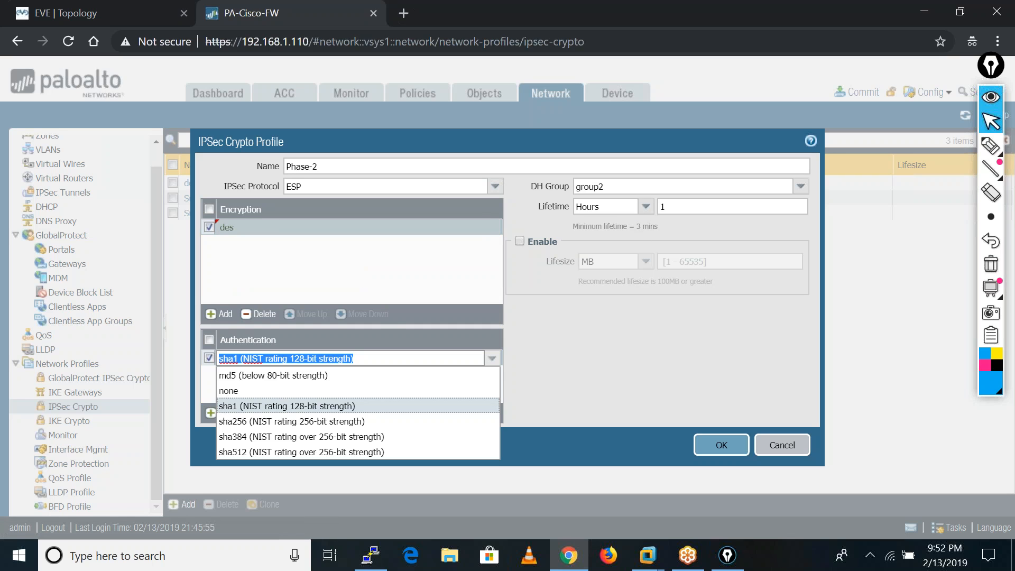
left_click(272, 376)
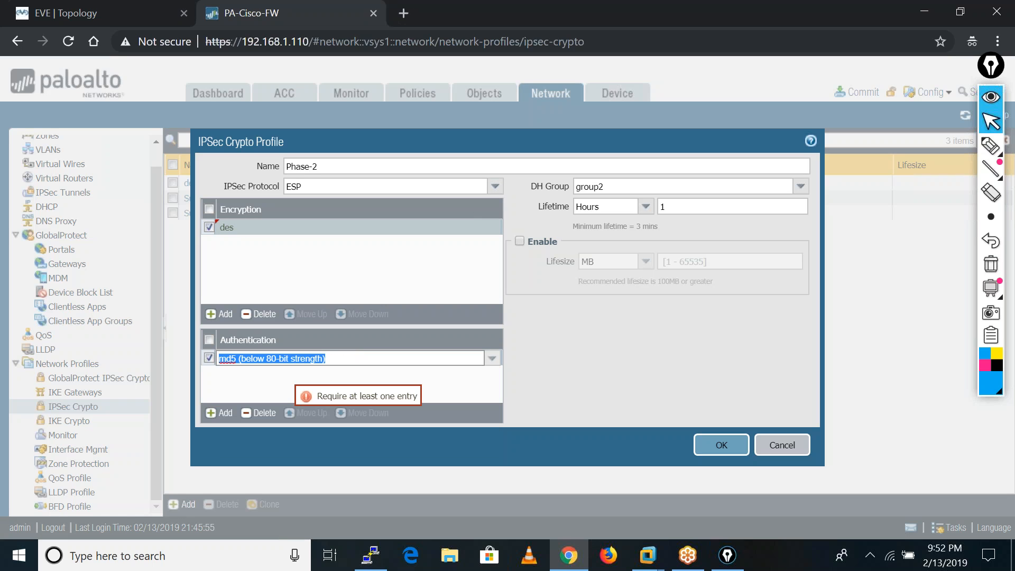
left_click(542, 371)
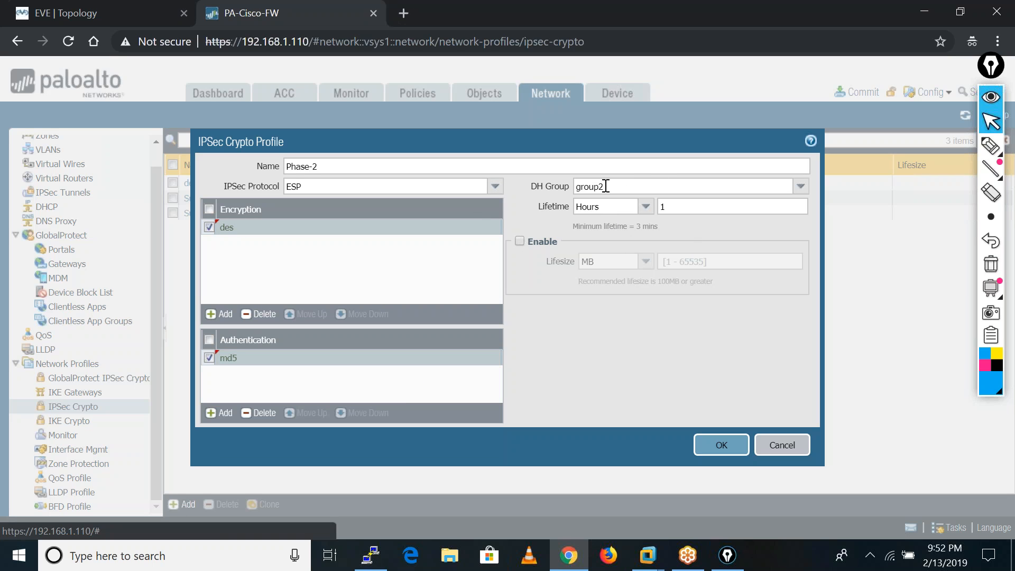
Set the IPSec crypto profile's DH group to no-pfs and save the profile.
left_click(800, 187)
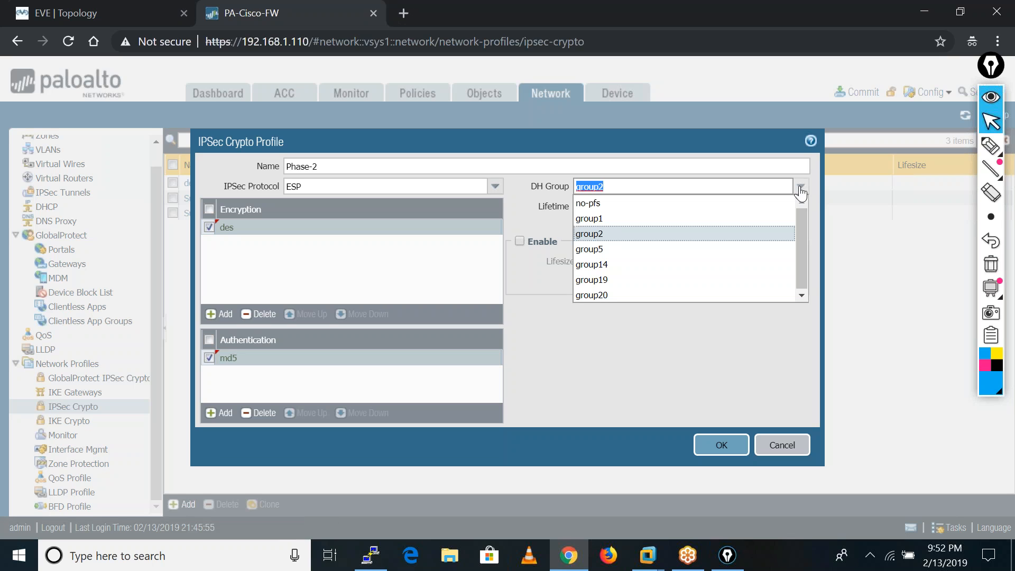
left_click(608, 202)
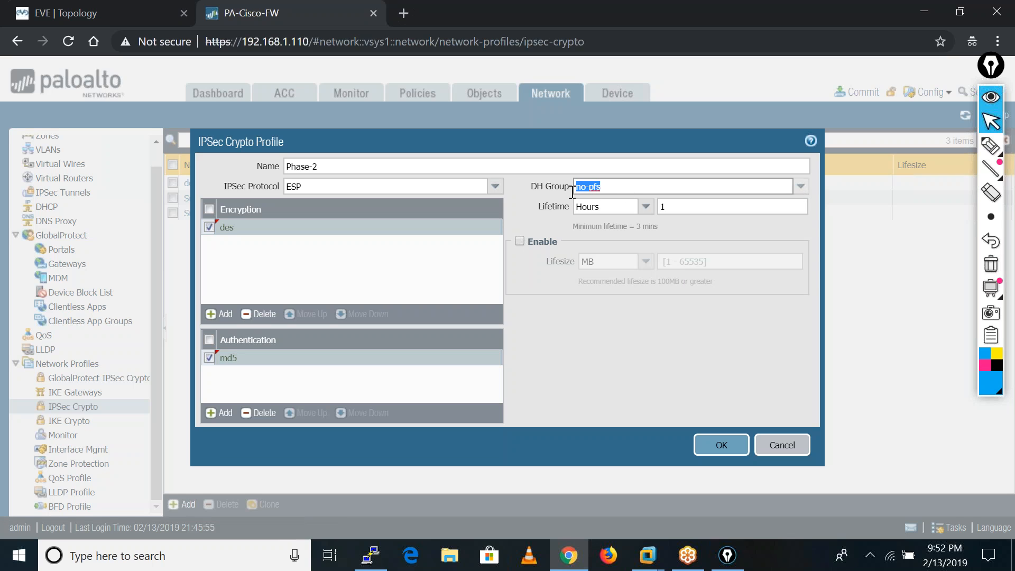
left_click(602, 333)
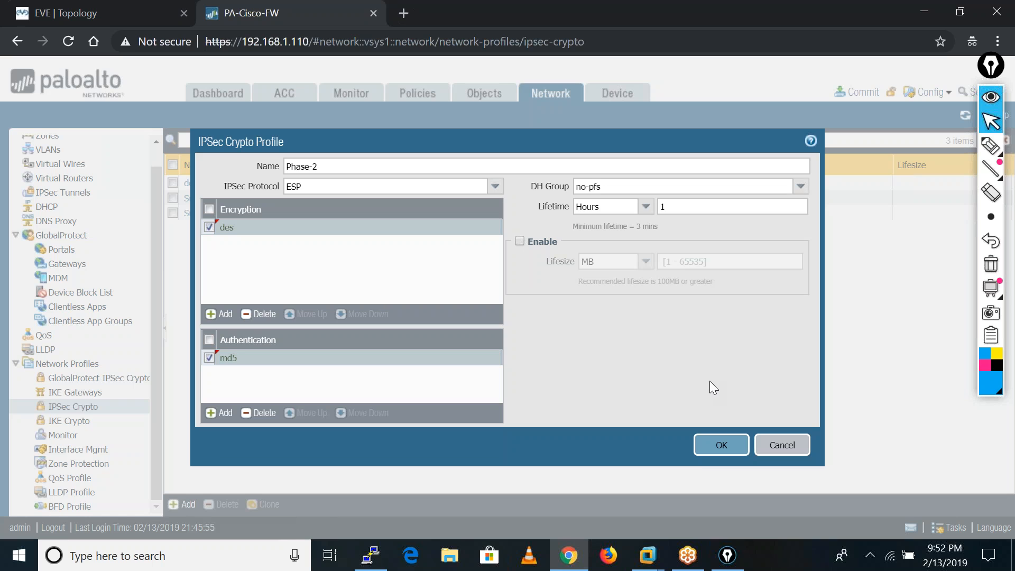
left_click(720, 445)
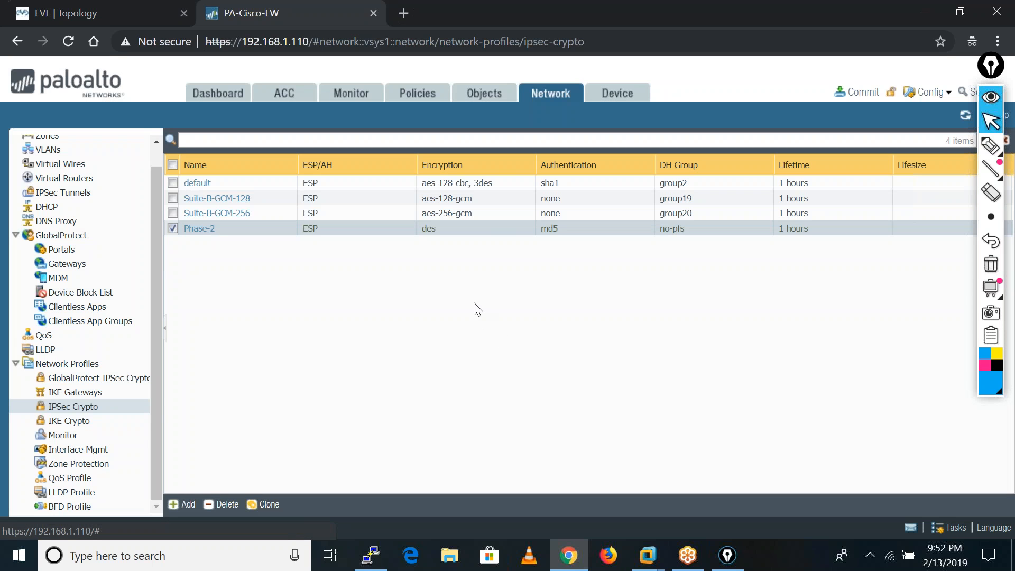
Start a new IKE gateway and name it PA-ASA.
left_click(62, 395)
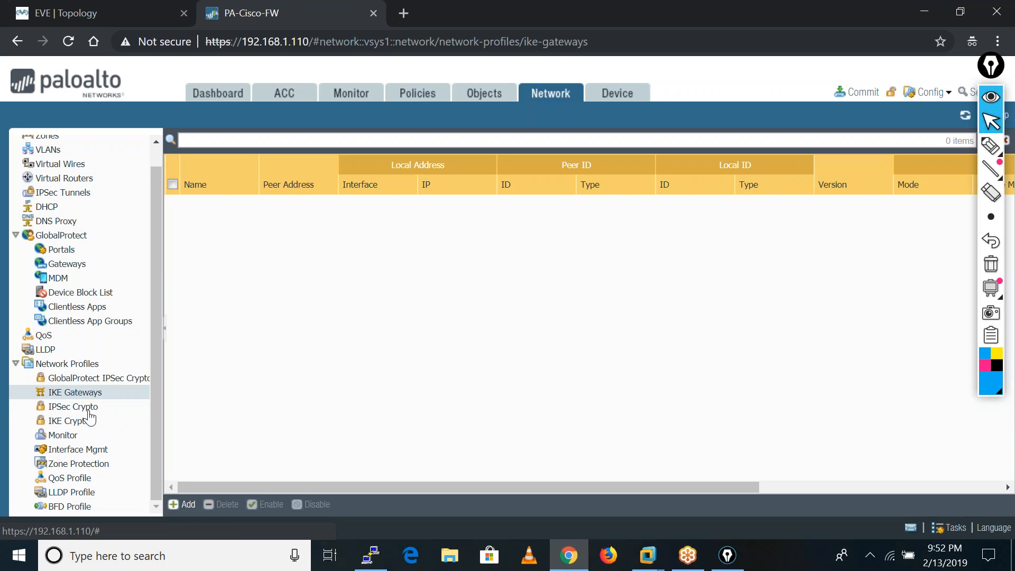
left_click(179, 503)
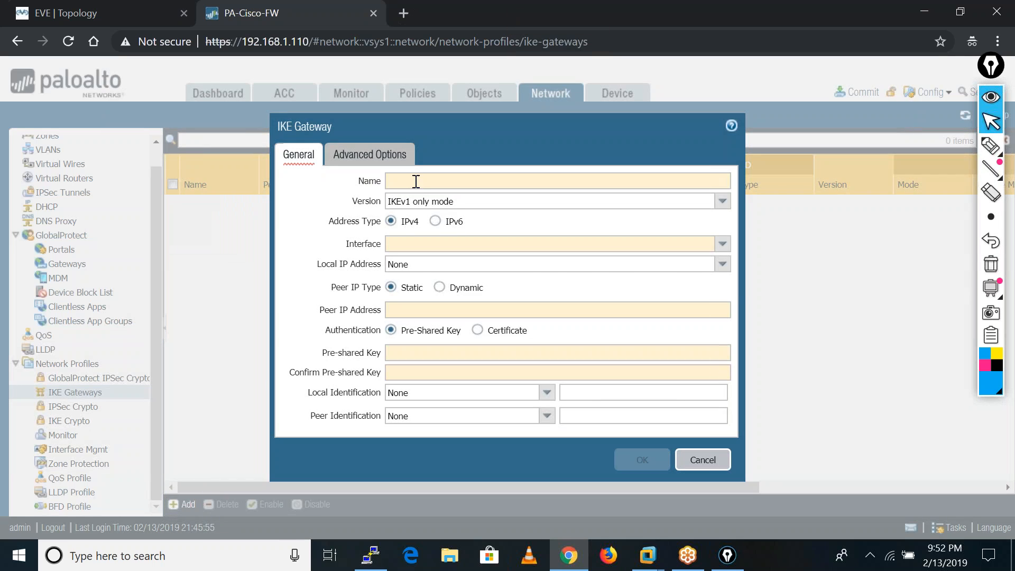
left_click(416, 182)
type("PA-")
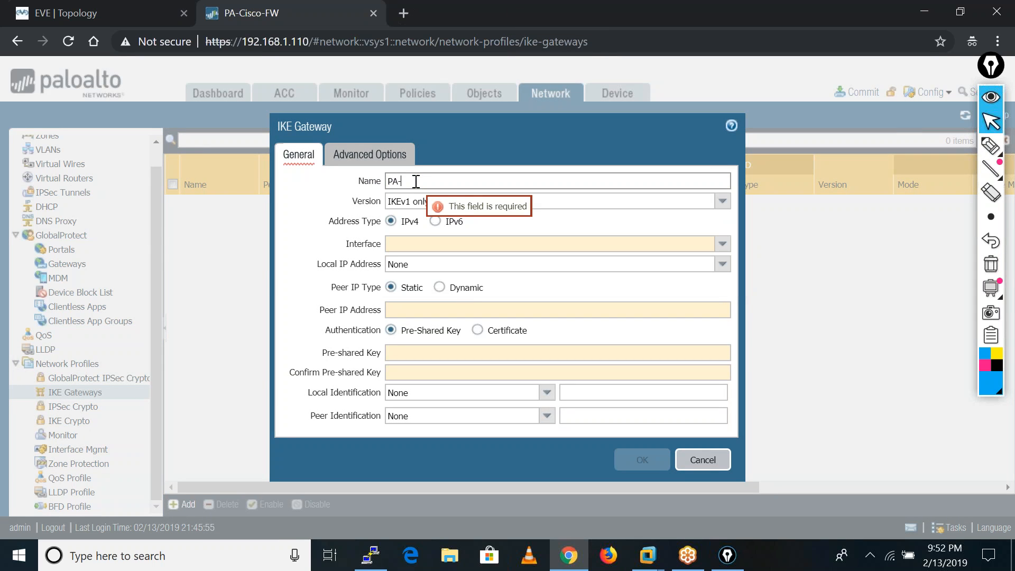
type("ASA")
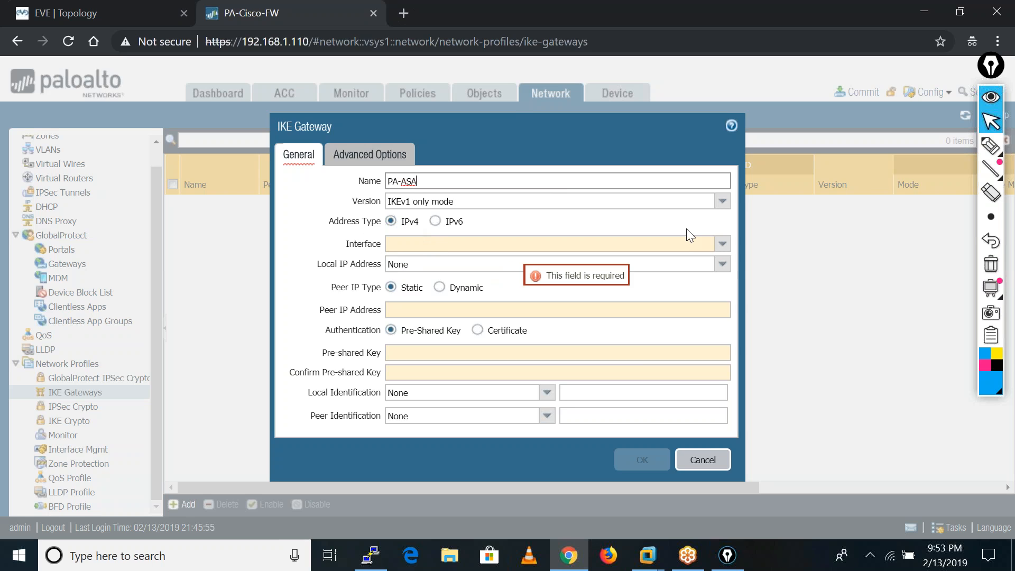
Assign the IKE gateway to interface ethernet1/1 with local IP address 192.168.1.250/24.
left_click(722, 244)
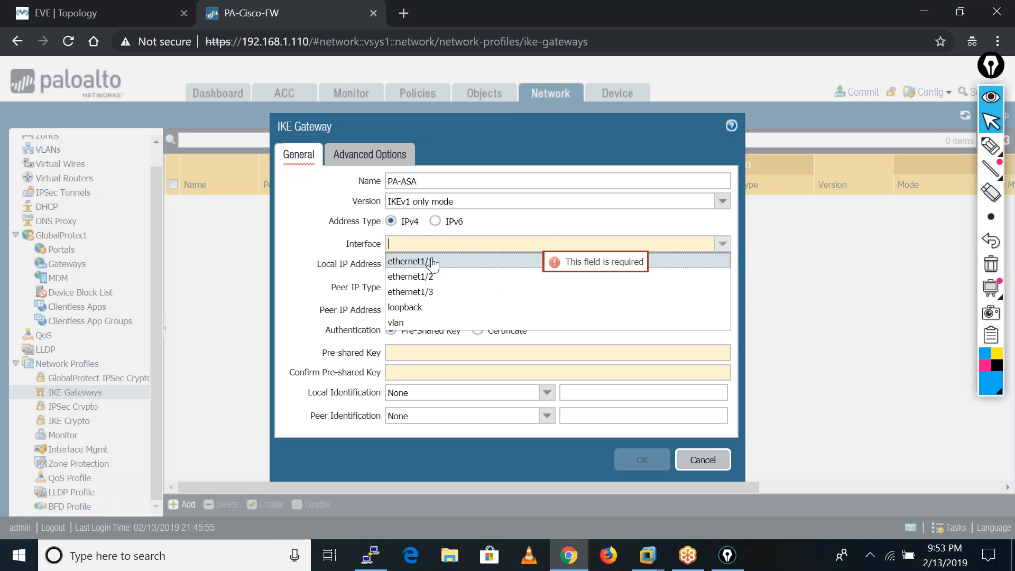
left_click(432, 262)
left_click(722, 263)
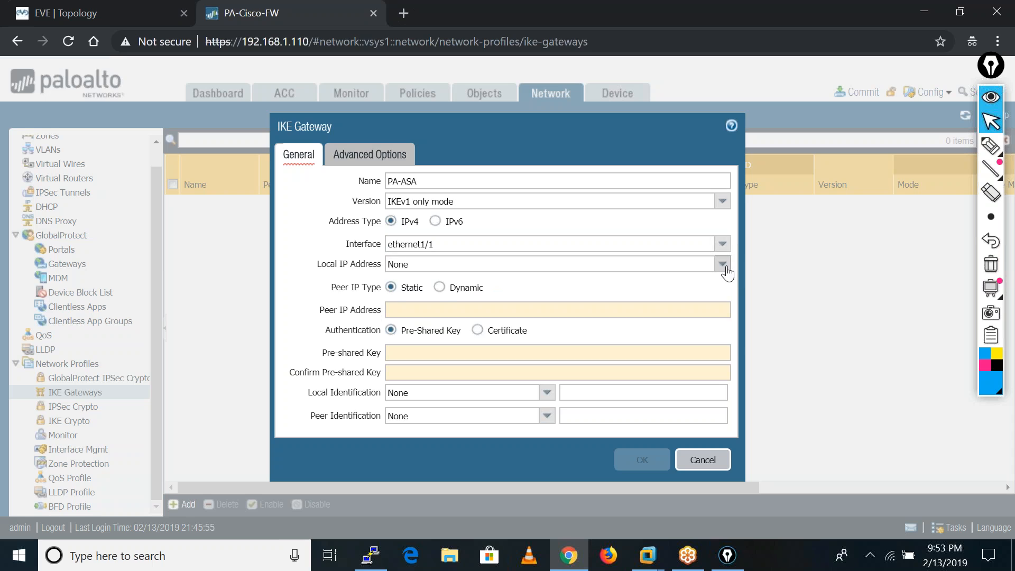
left_click(444, 298)
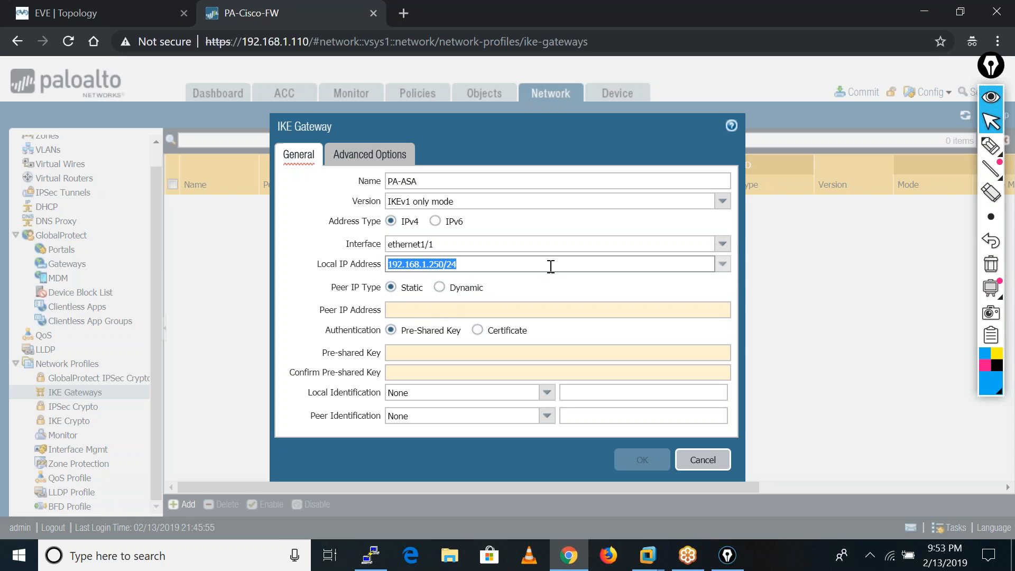
Set the IKE gateway's static peer IP address to 192.168.1.240.
left_click(400, 310)
type("192")
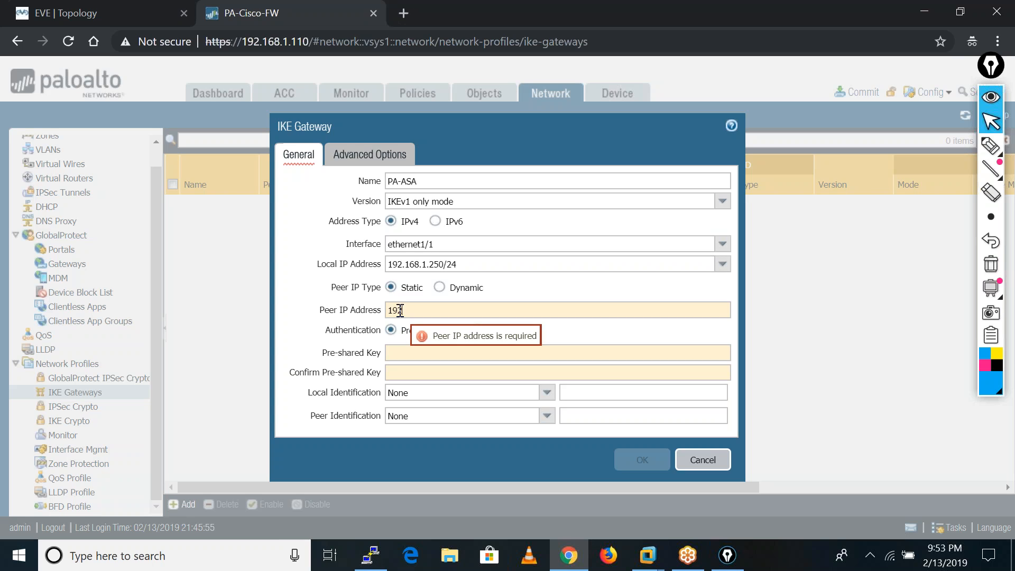
type(".")
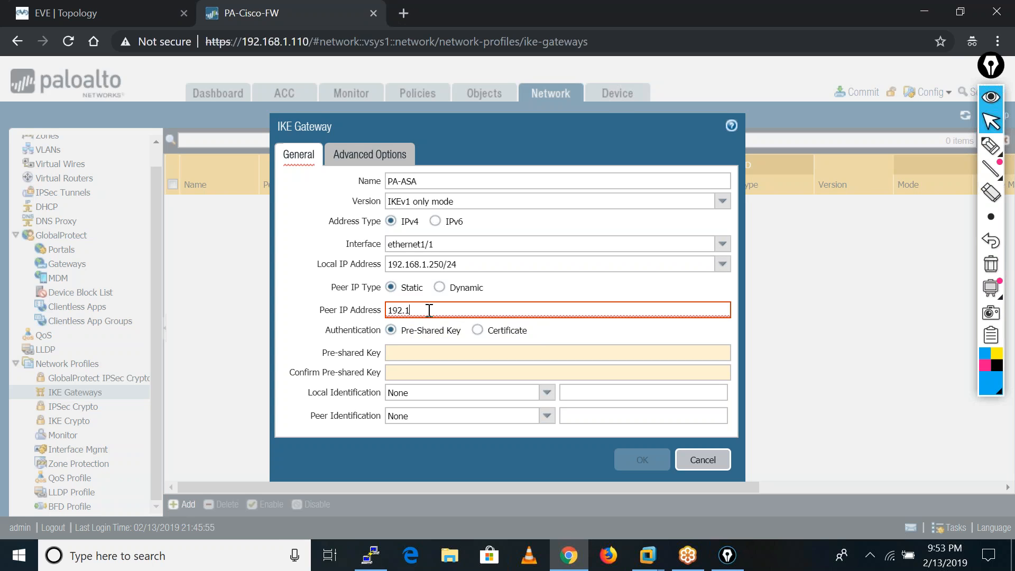
type("168.1.240")
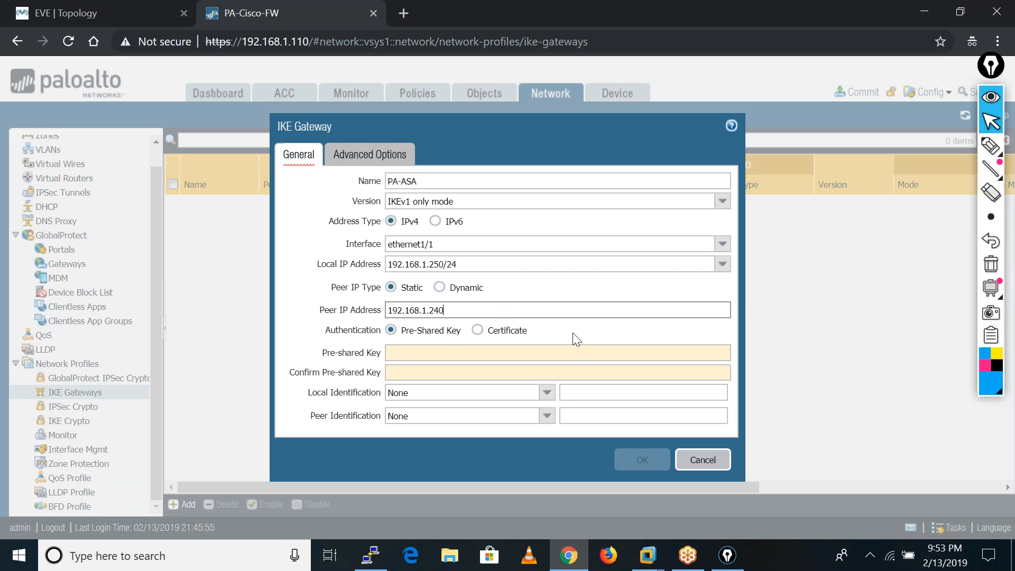
Enter and confirm the pre-shared key for the IKE gateway.
left_click(431, 358)
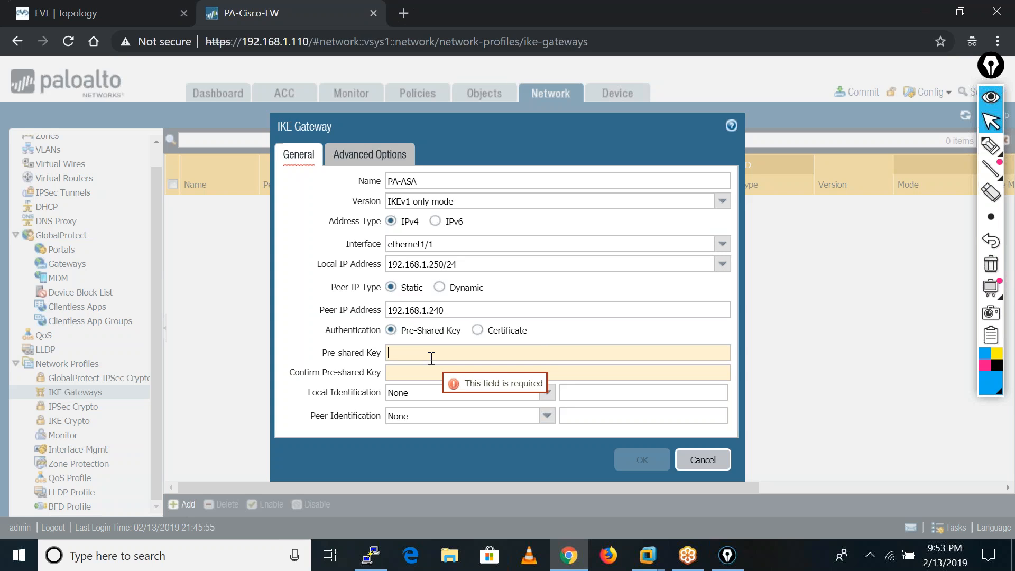
type("••••••••")
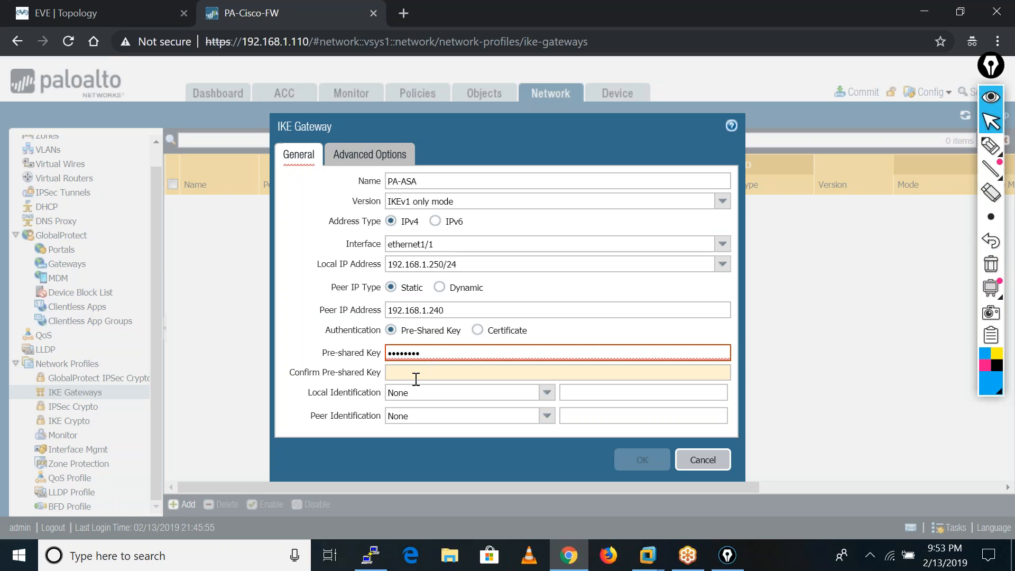
left_click(416, 376)
type("••••••••")
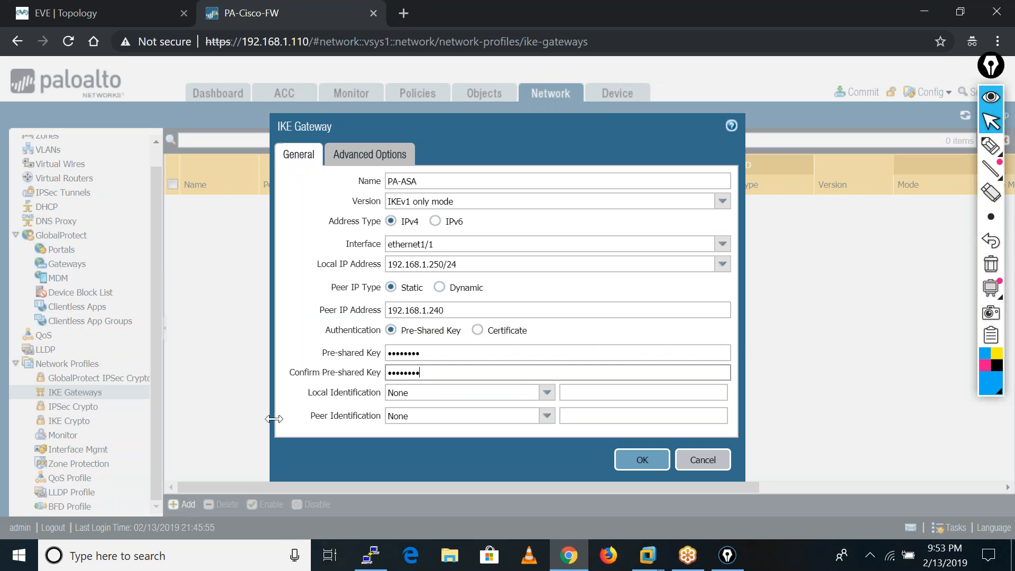
left_click(304, 433)
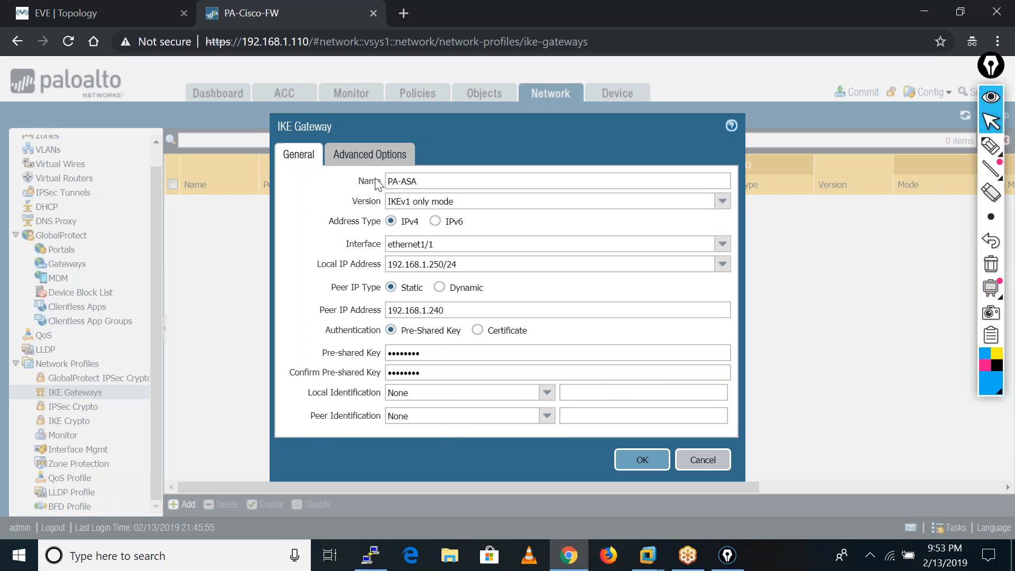
Set the IKE gateway's exchange mode to main and its IKE crypto profile to Phase-01, and save the gateway.
left_click(367, 158)
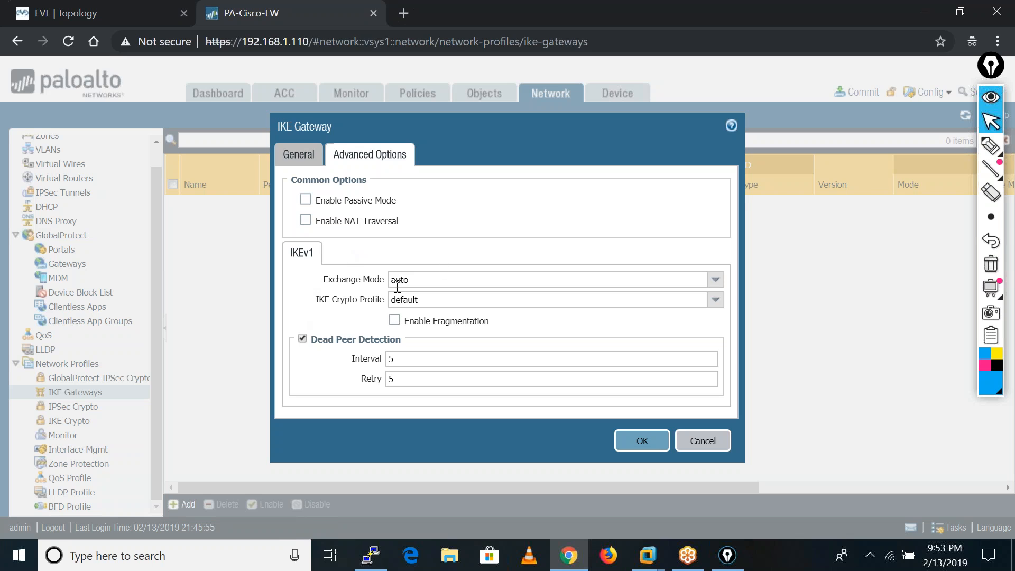
left_click(715, 279)
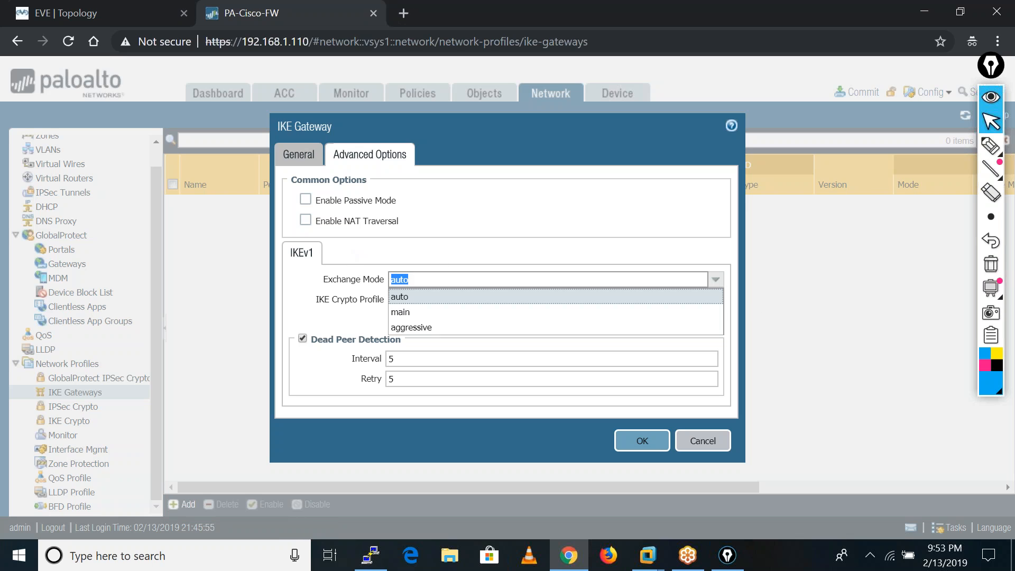
left_click(391, 313)
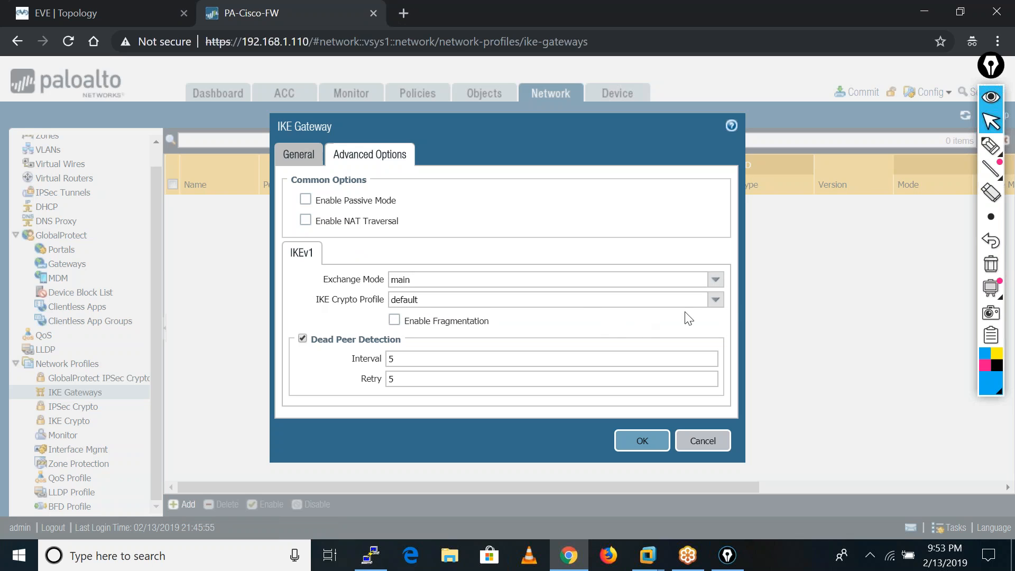
left_click(714, 300)
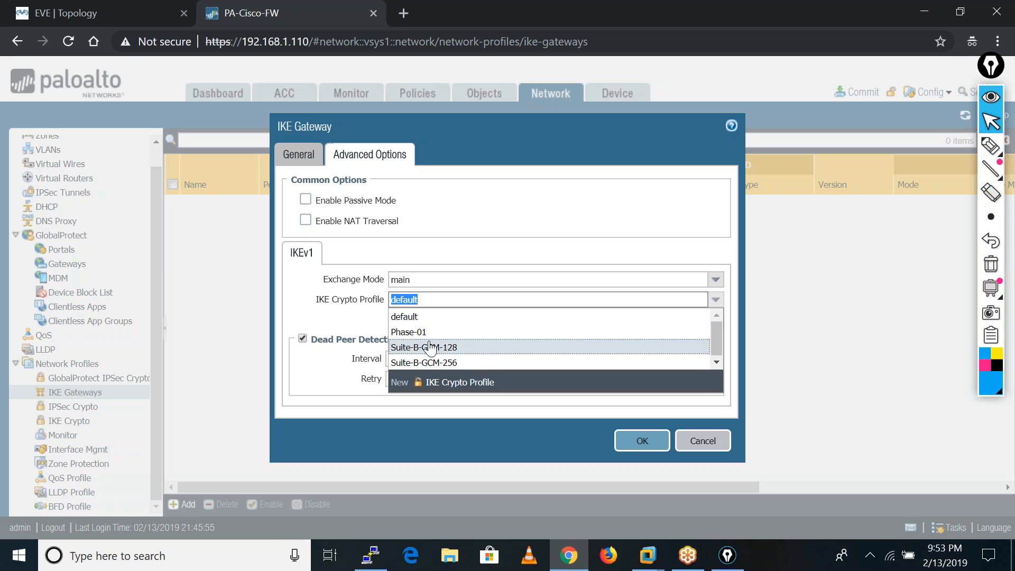
left_click(415, 332)
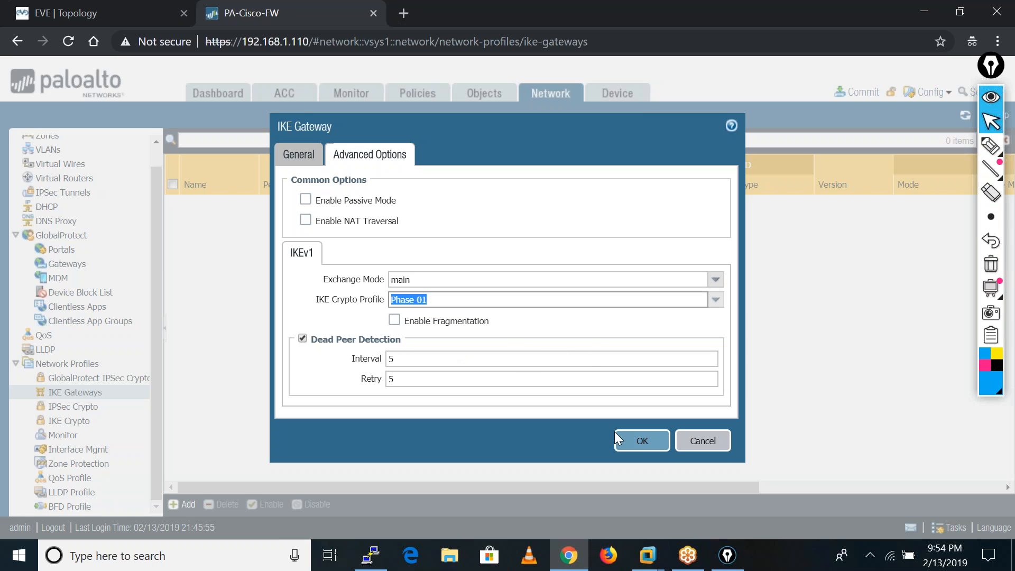
left_click(636, 441)
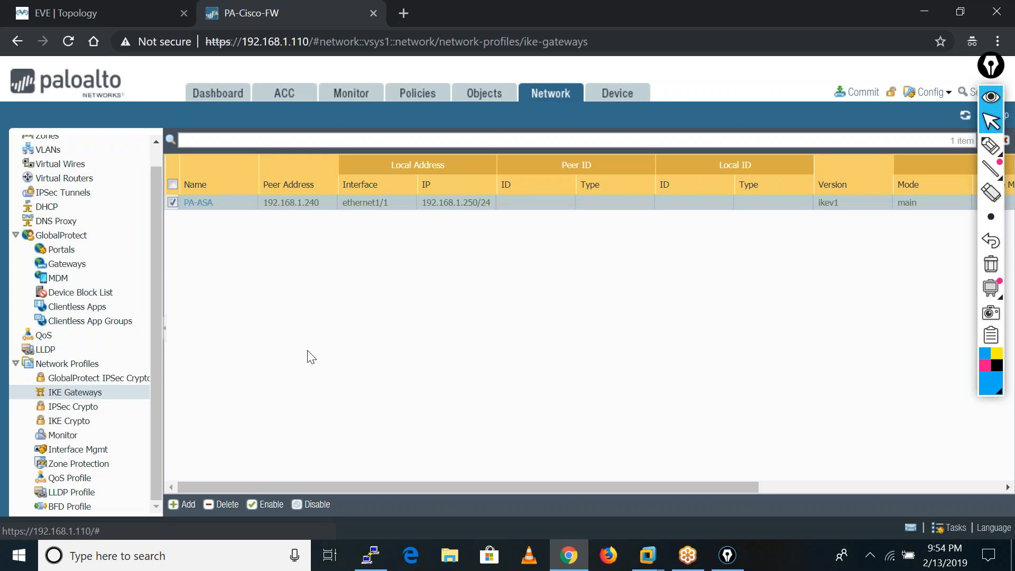
Start a new IPSec tunnel named PA-ASA and assign it to tunnel interface tunnel.10.
left_click(63, 196)
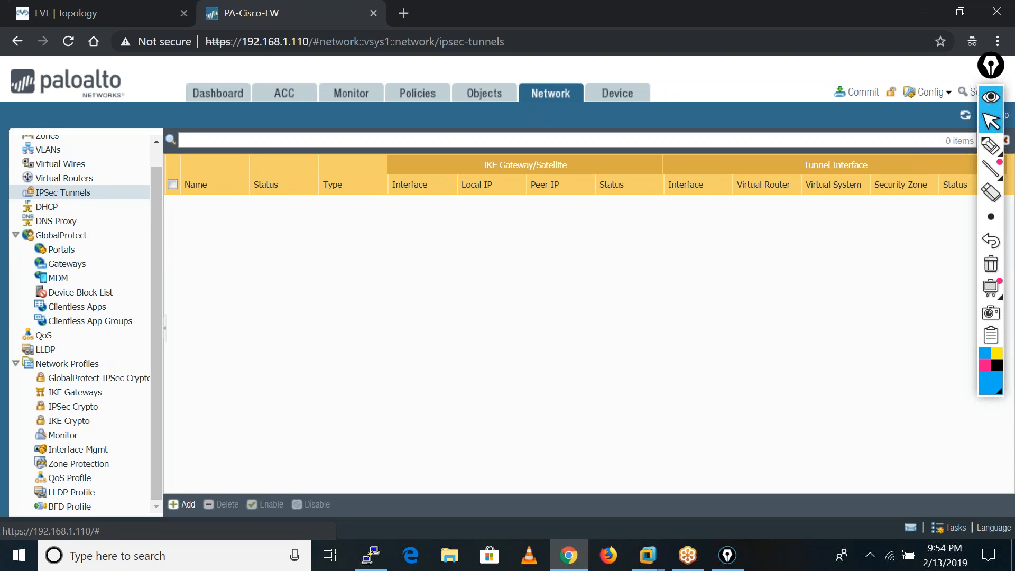
left_click(189, 507)
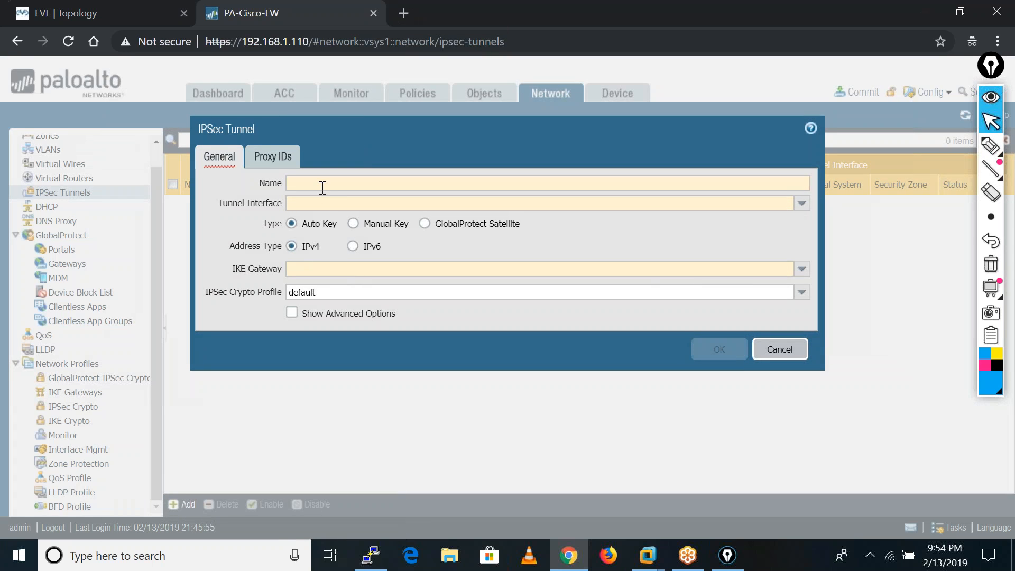
left_click(323, 187)
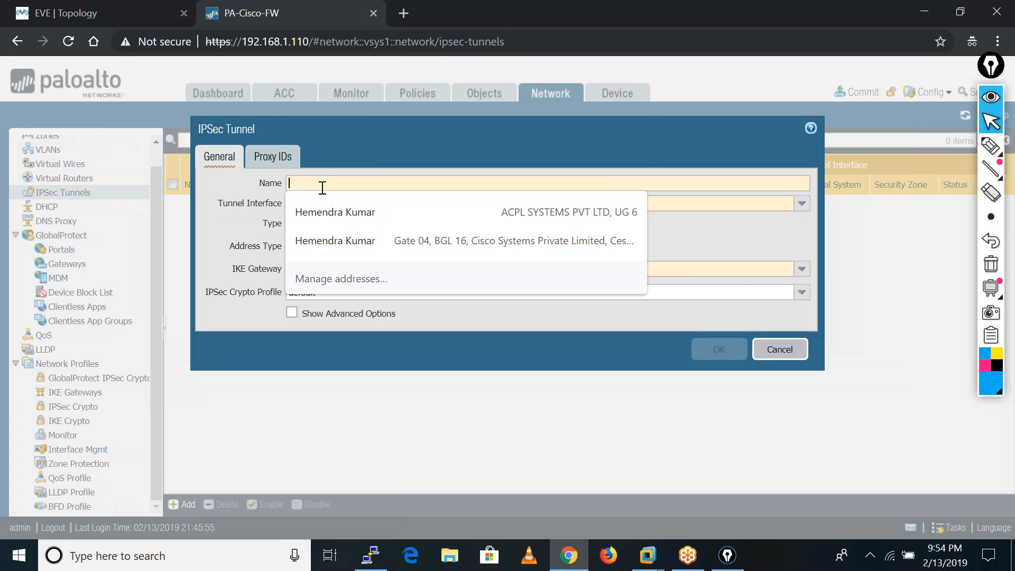
type("PA-ASA")
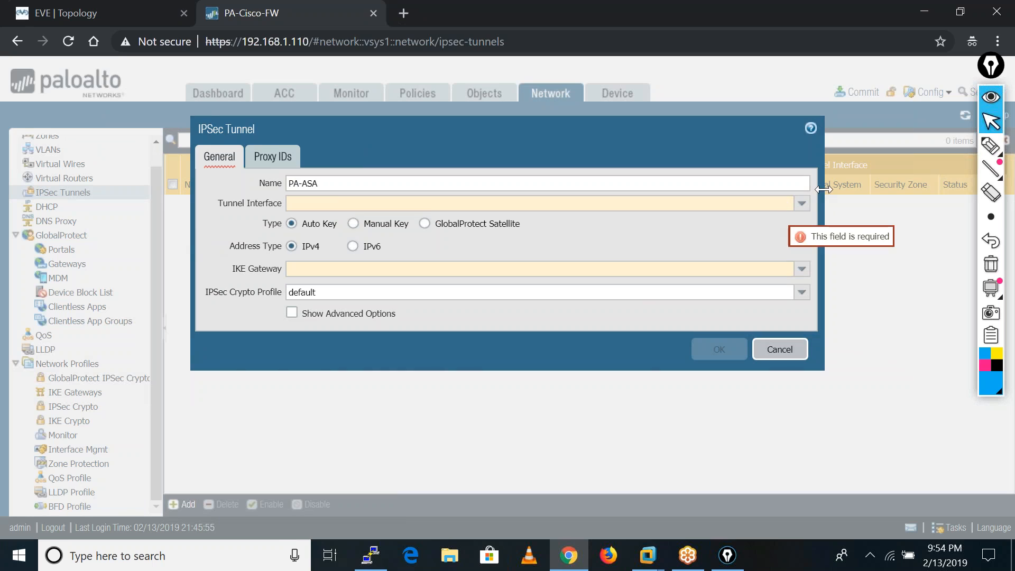
left_click(804, 206)
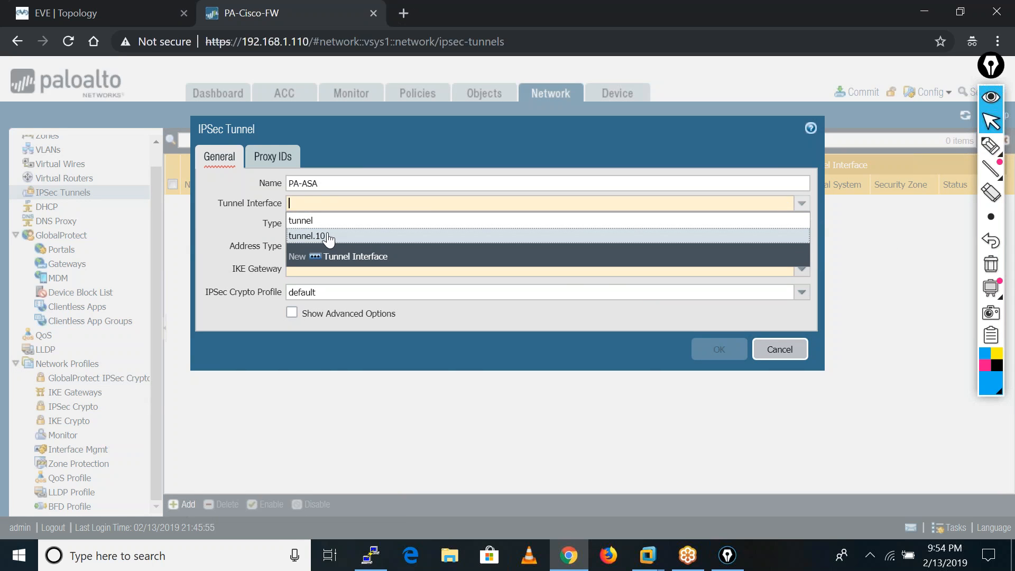
left_click(327, 233)
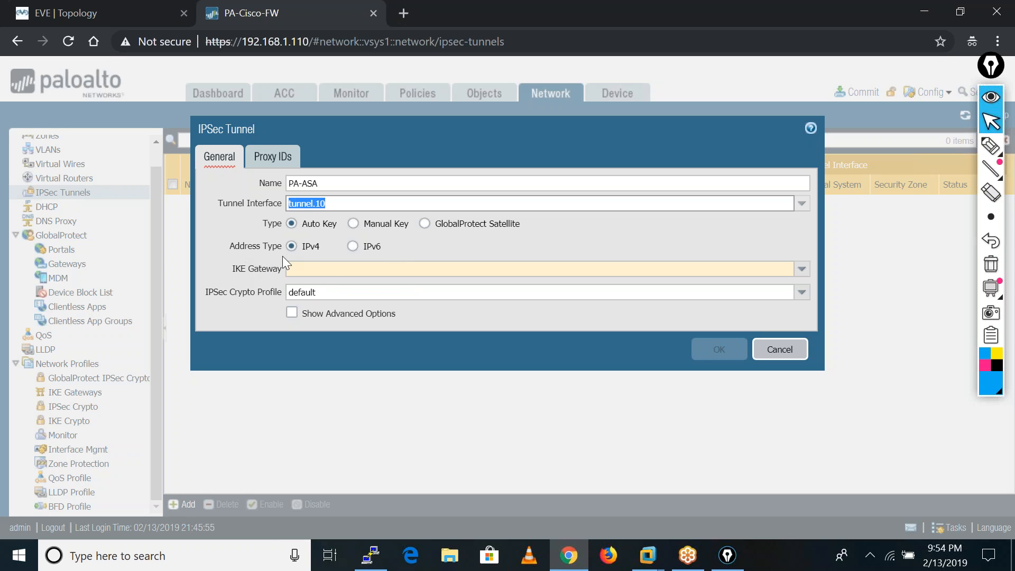
left_click(353, 223)
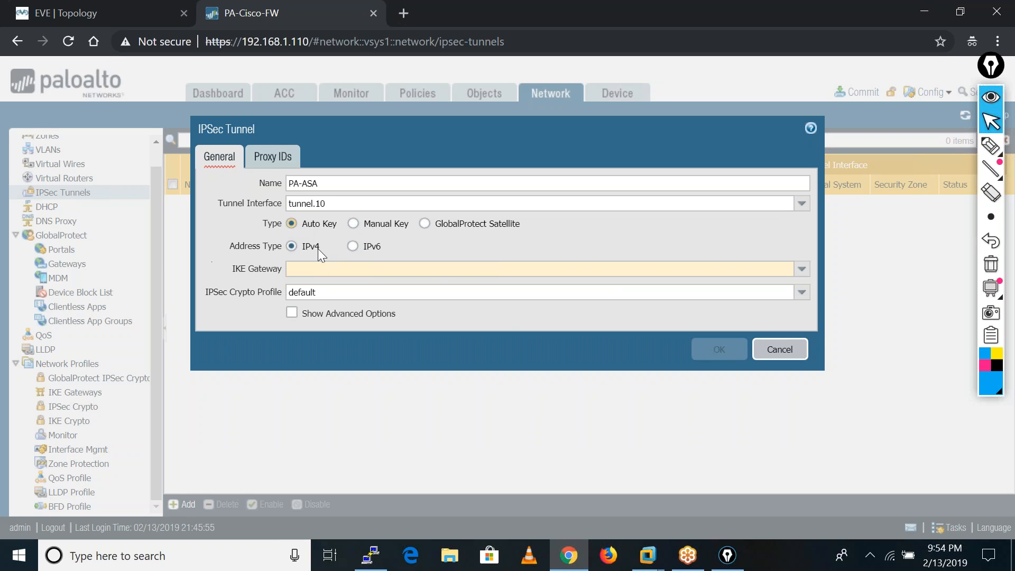
Set the tunnel's IKE gateway to PA-ASA and its IPSec crypto profile to Phase-2, and show the advanced options.
left_click(801, 276)
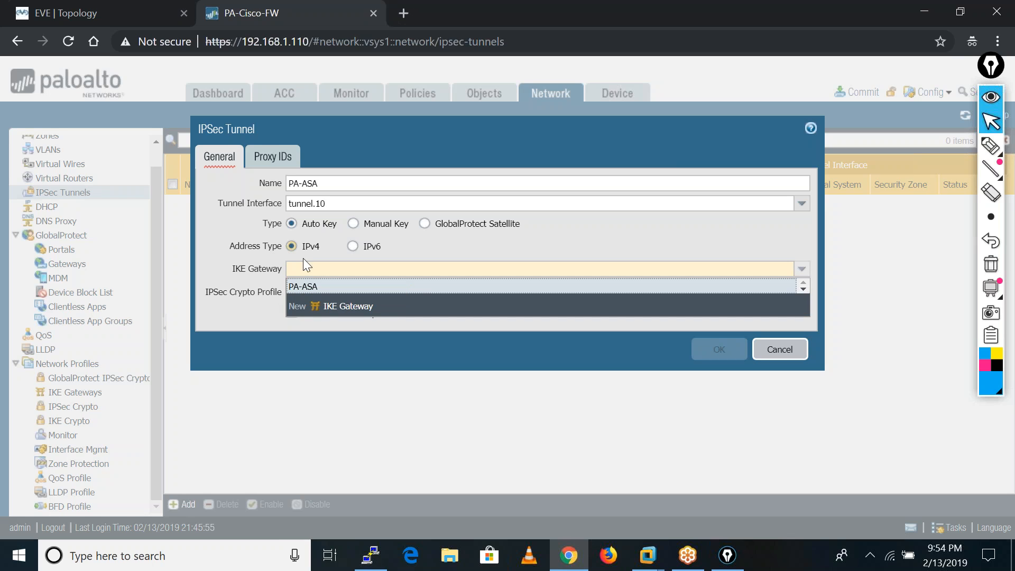
left_click(310, 288)
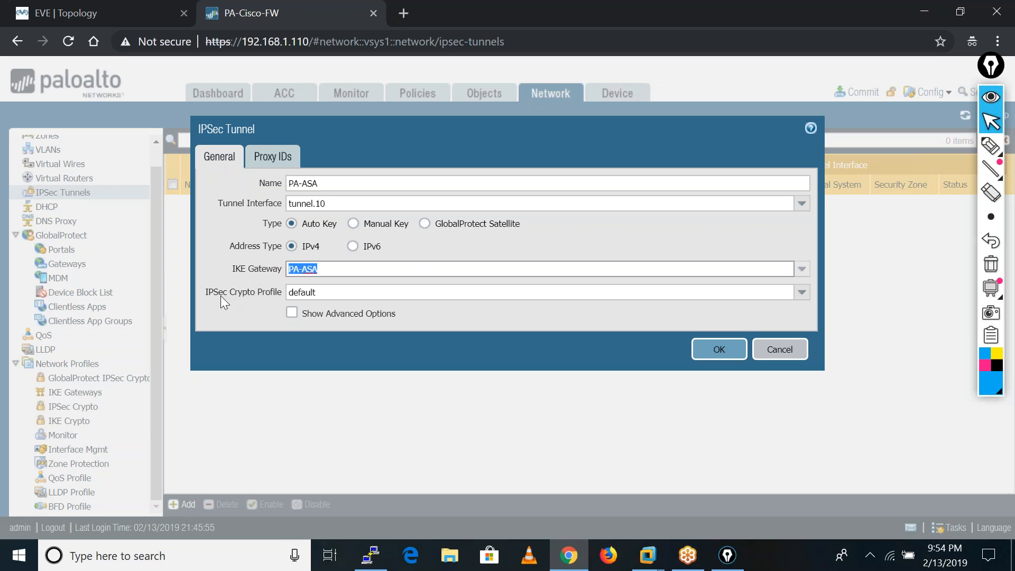
left_click(803, 293)
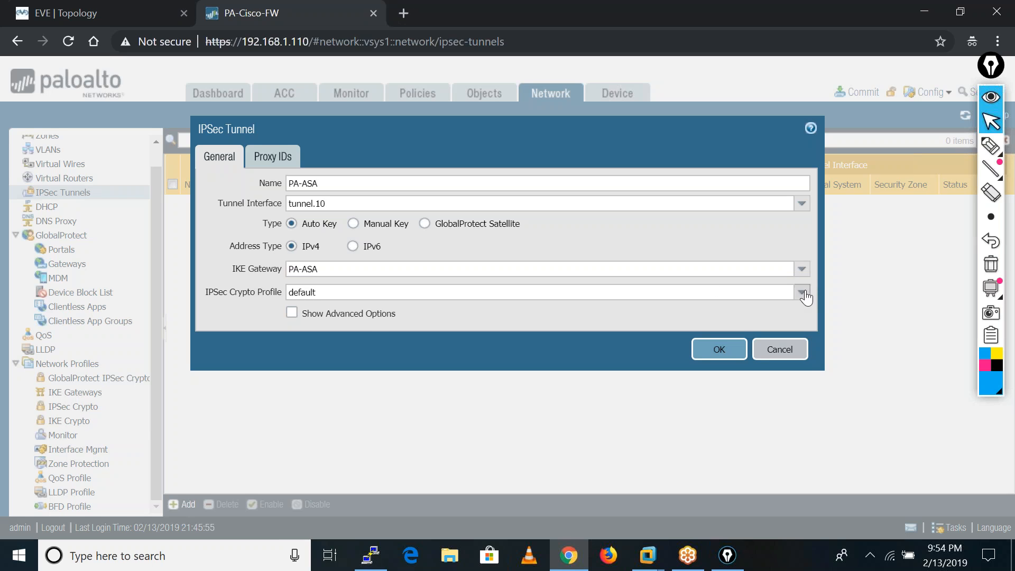
left_click(803, 293)
left_click(296, 324)
left_click(292, 312)
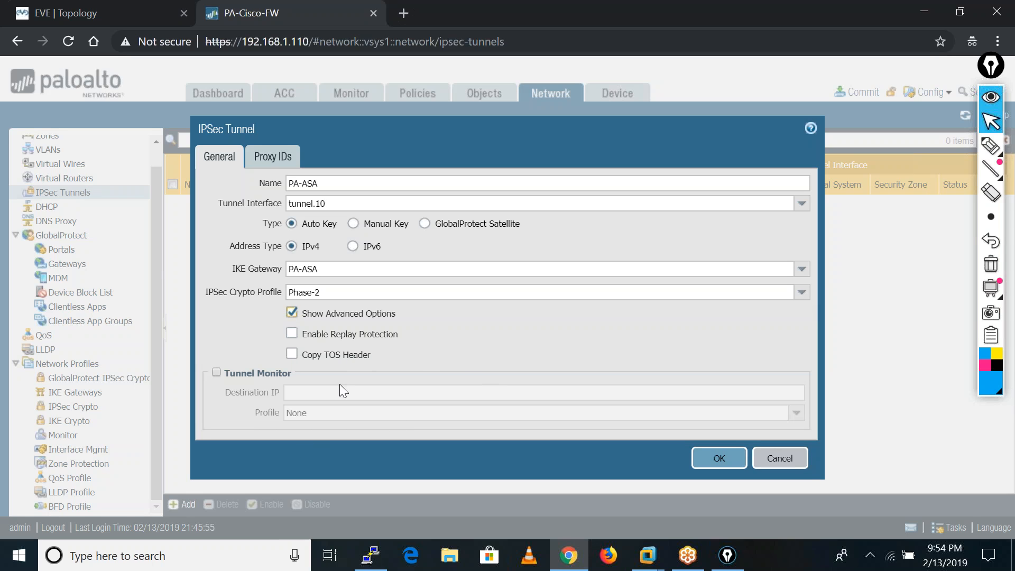
Add an IPv4 proxy ID to the tunnel with local network 10.3.3.0 and remote network 10.1.1.0.
left_click(270, 159)
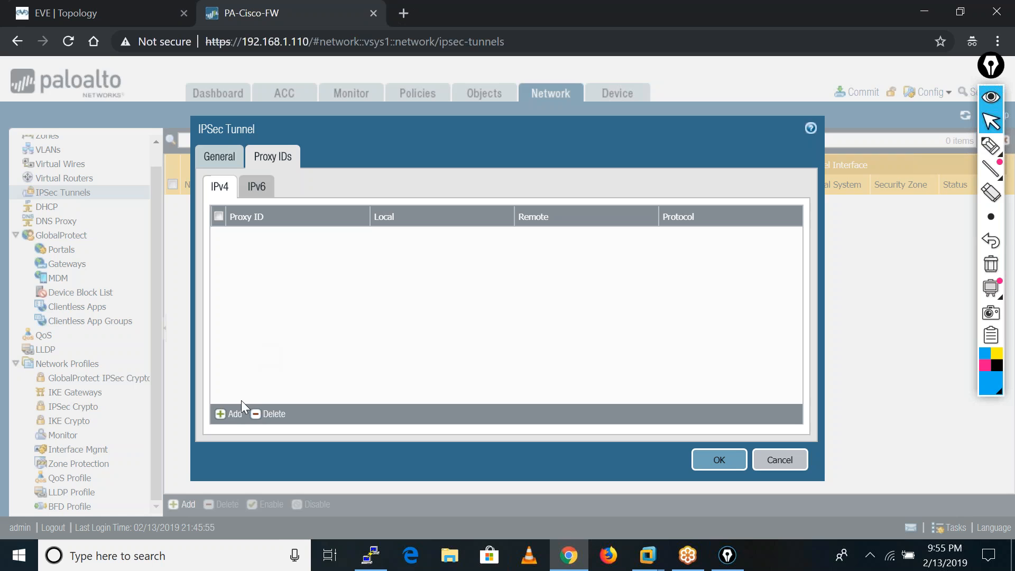
left_click(234, 415)
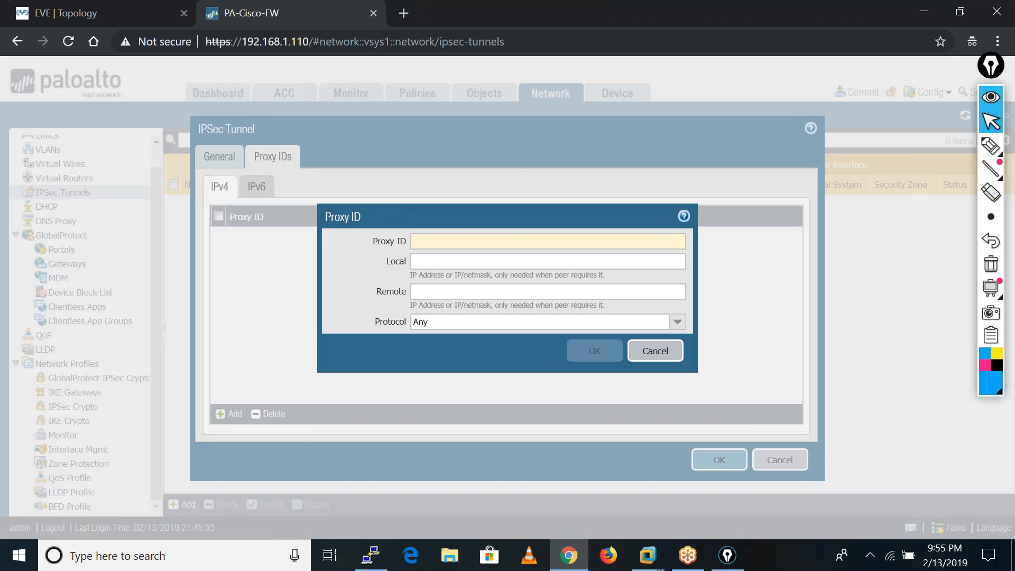
type("1")
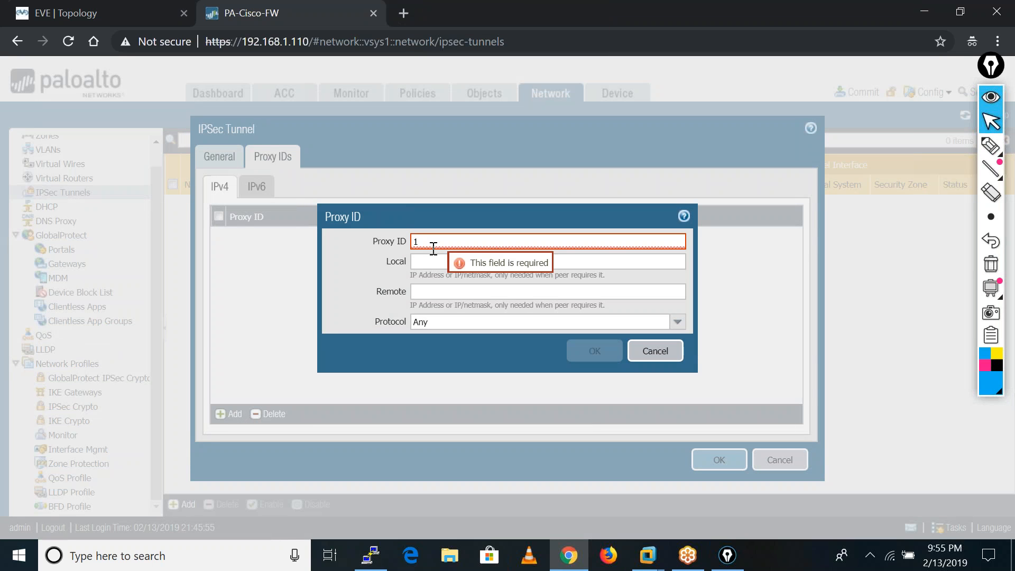
left_click(427, 261)
type("10.3.3.0")
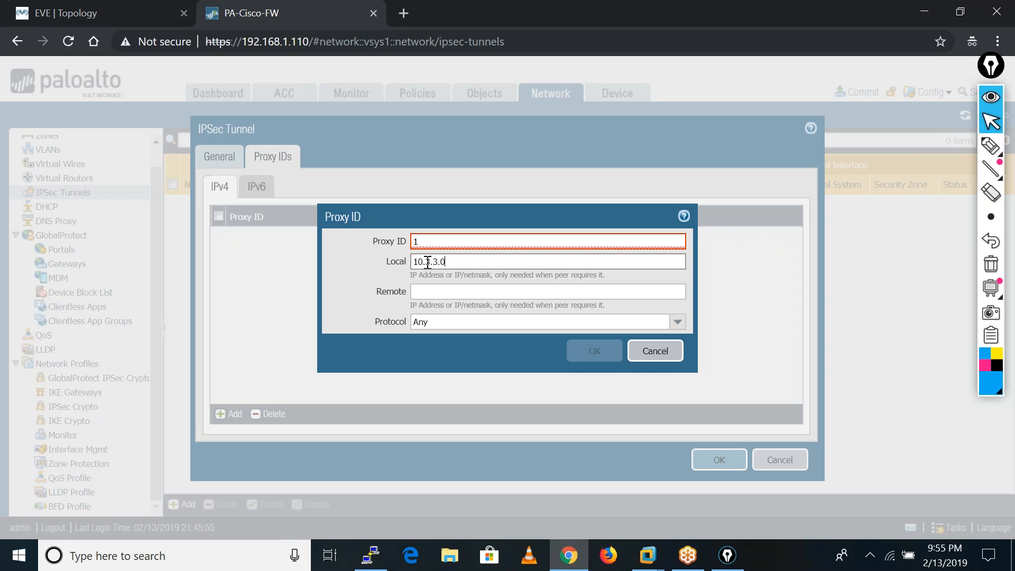
left_click(431, 288)
type("10.1..1")
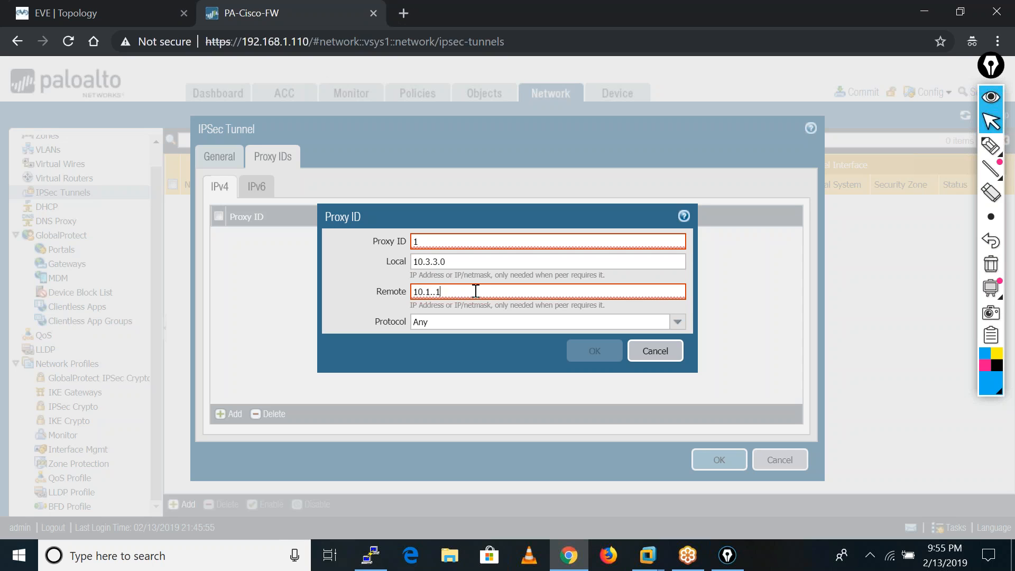
type("00")
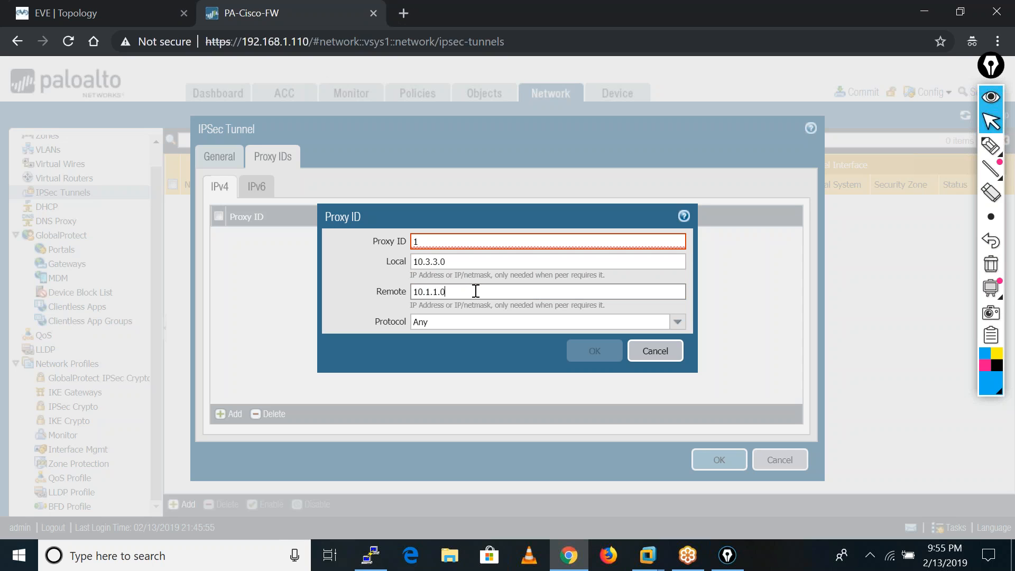
Name the proxy ID ACL and save the entry.
left_click(434, 241)
type("1")
key("BackSpace")
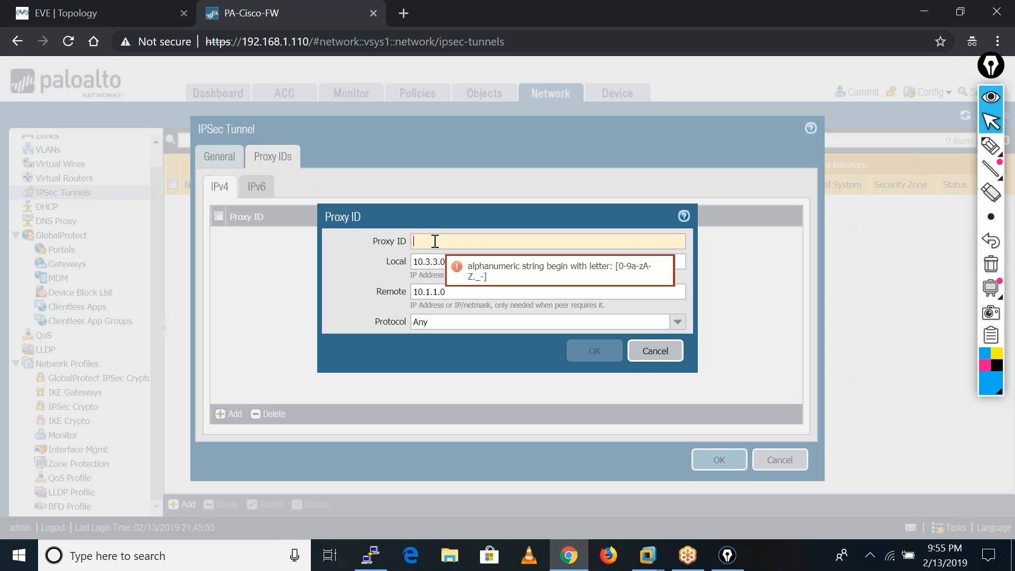
type("ACL")
left_click(339, 263)
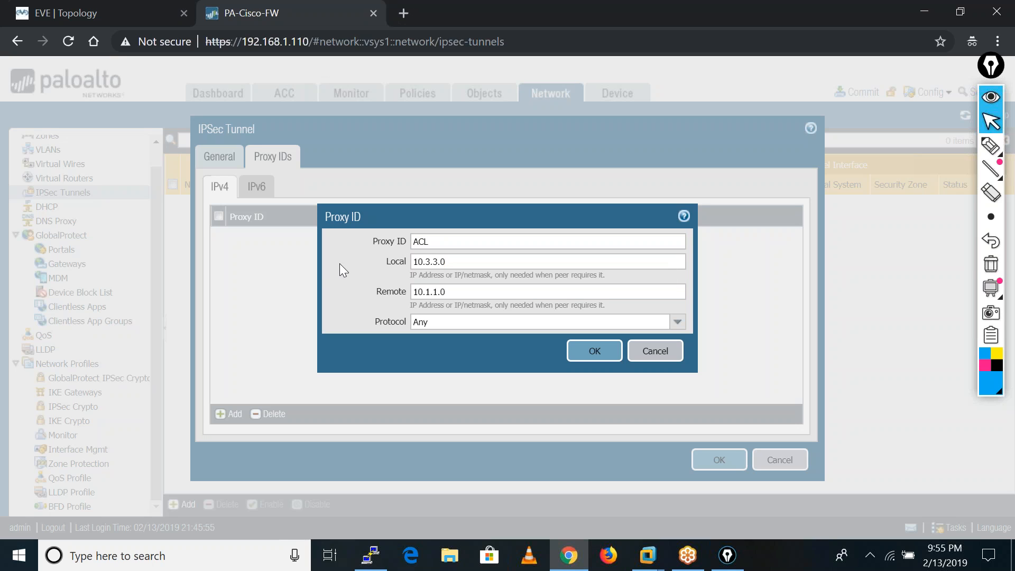
left_click(594, 352)
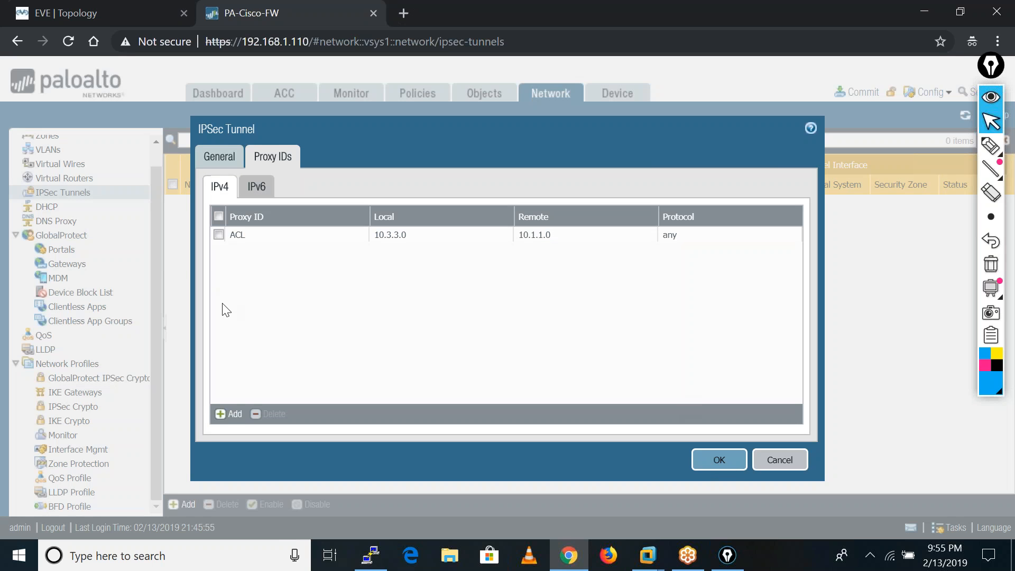
Save the PA-ASA IPSec tunnel with ACL as its only proxy ID.
left_click(228, 413)
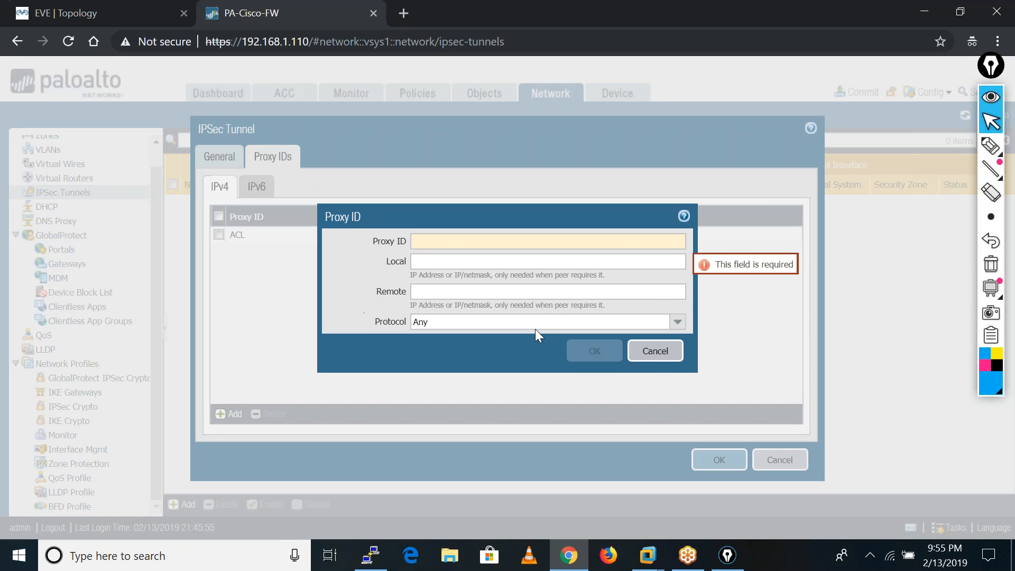
left_click(655, 351)
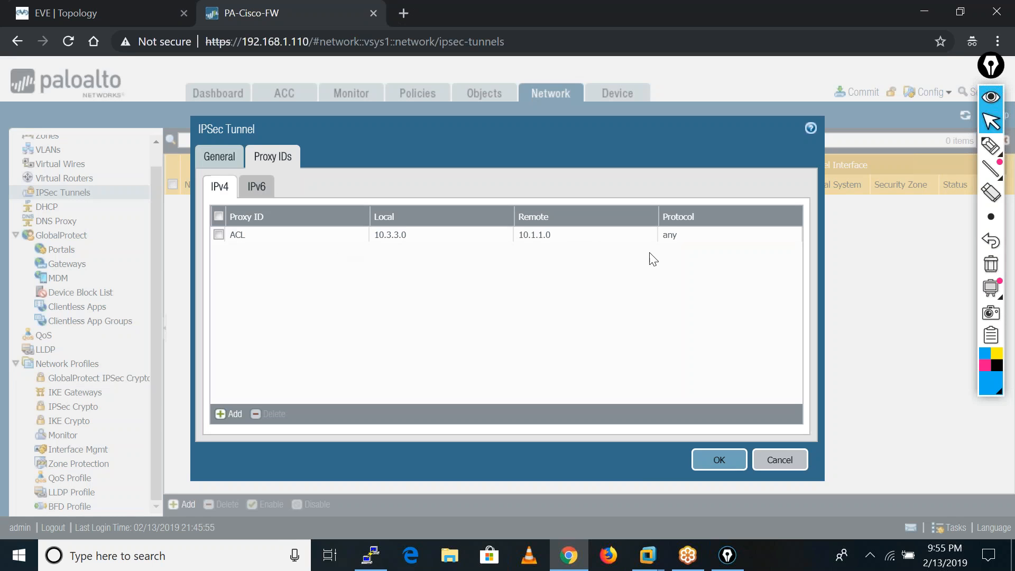
left_click(725, 472)
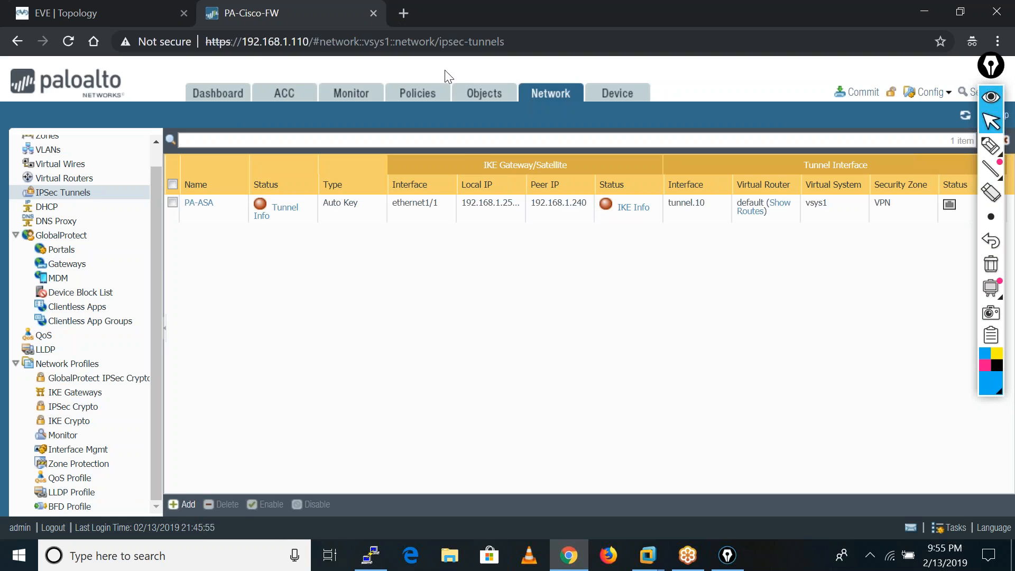
Open the static routes of the default virtual router.
left_click(79, 178)
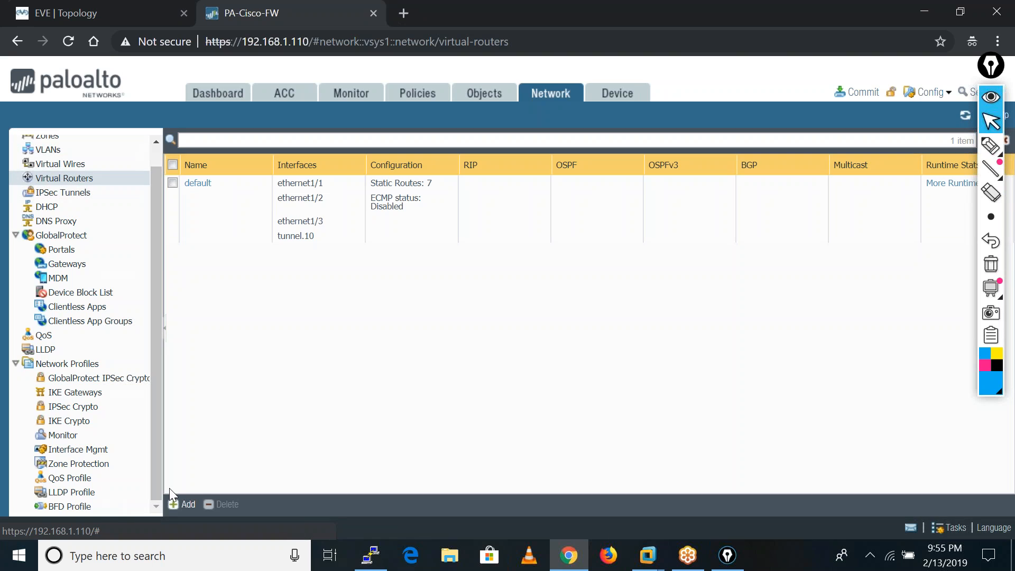
left_click(182, 506)
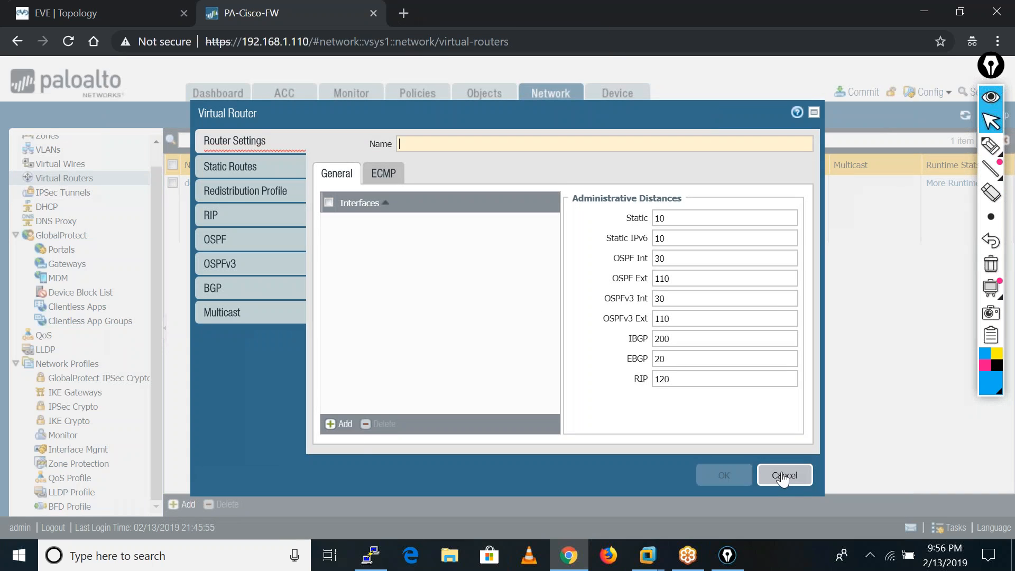
left_click(781, 476)
left_click(197, 183)
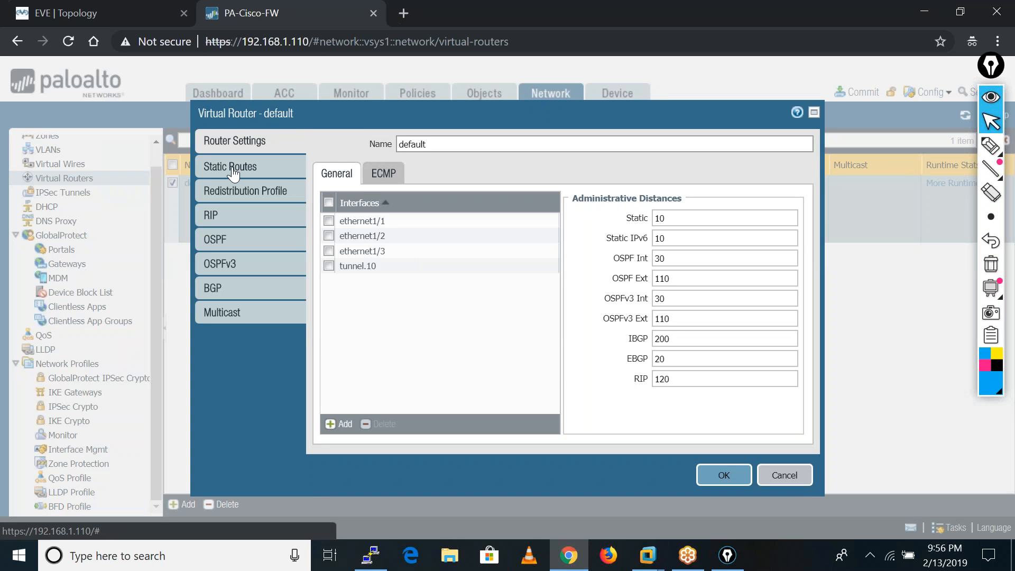
left_click(234, 168)
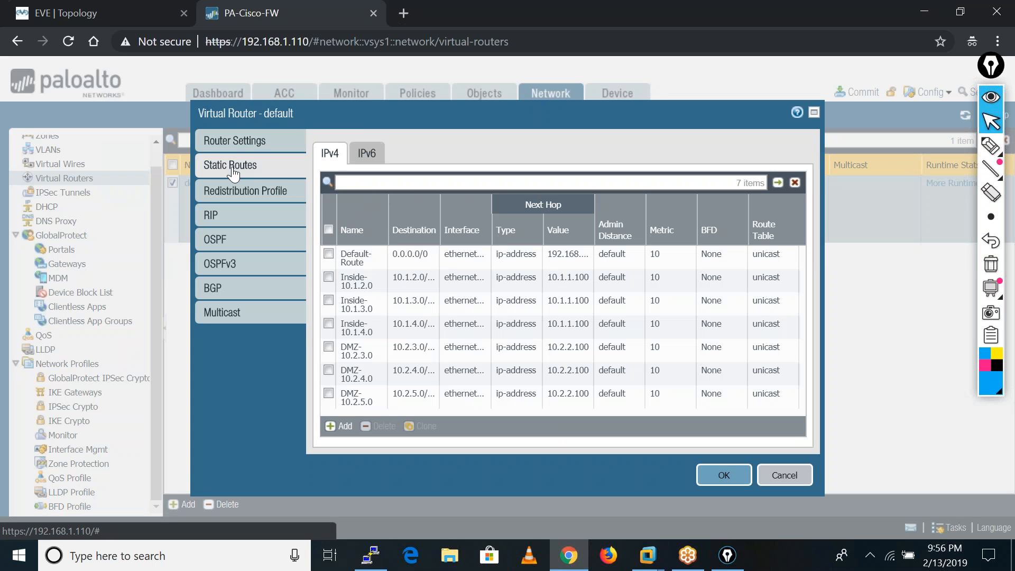
Add an IPv4 static route named VPN with destination 10.1.1.0/24.
left_click(341, 431)
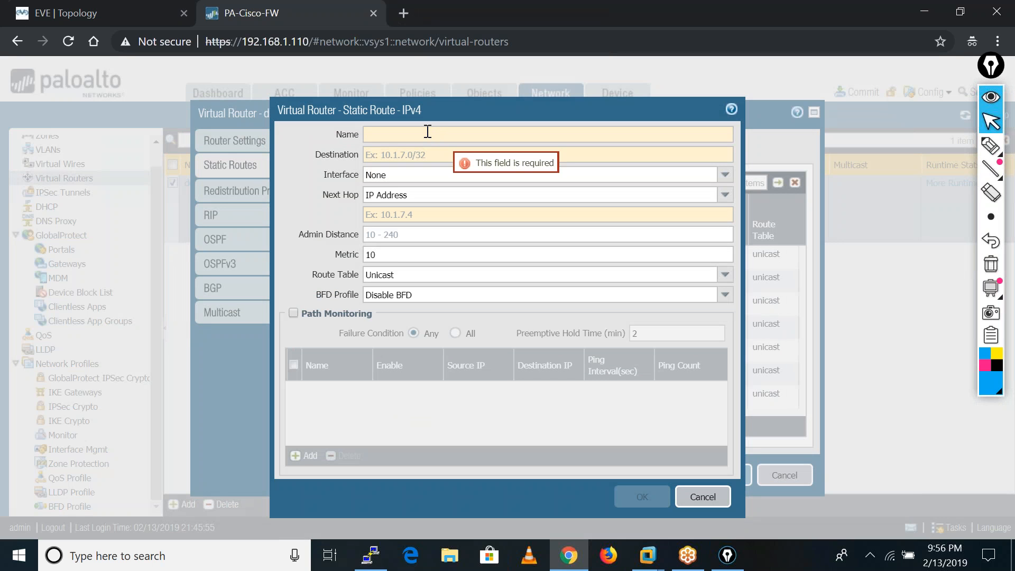
type("VPN")
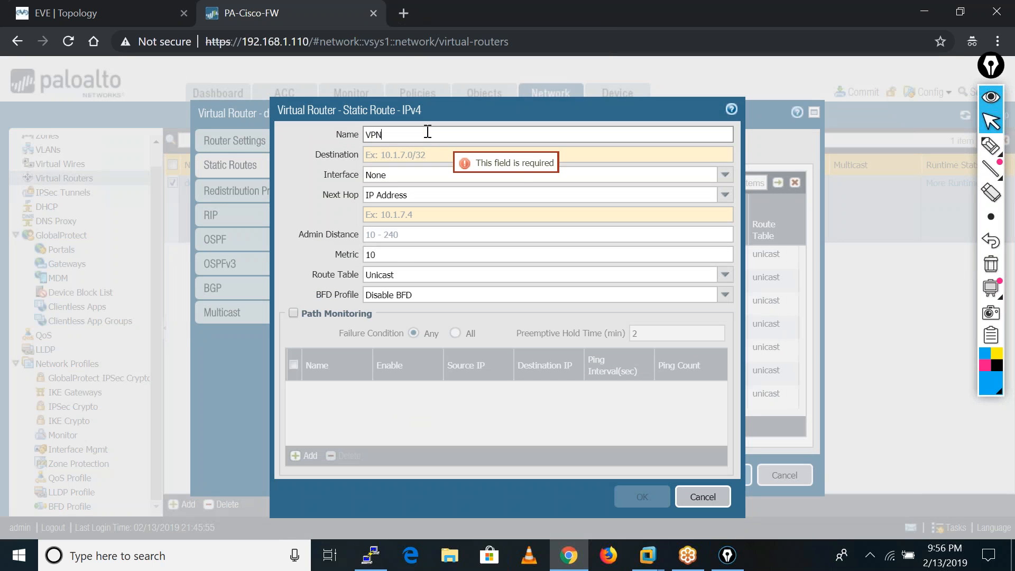
left_click(400, 151)
type("1")
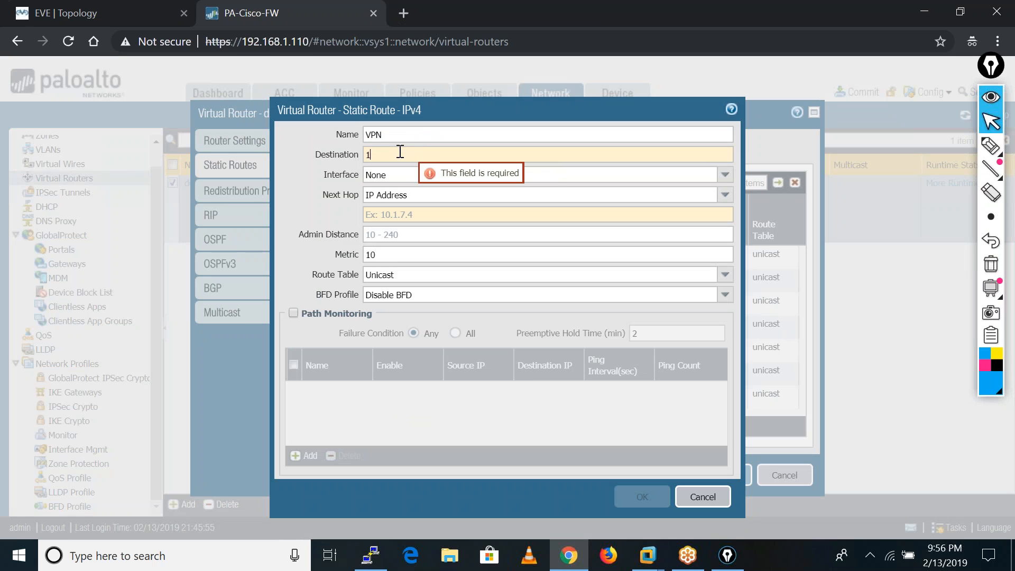
type("0.1.1.0")
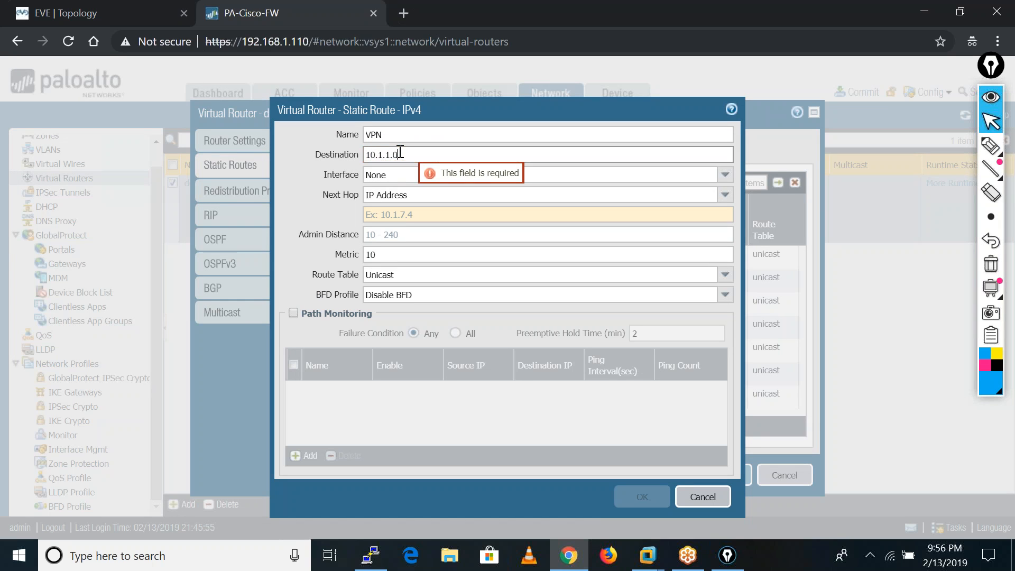
left_click(723, 175)
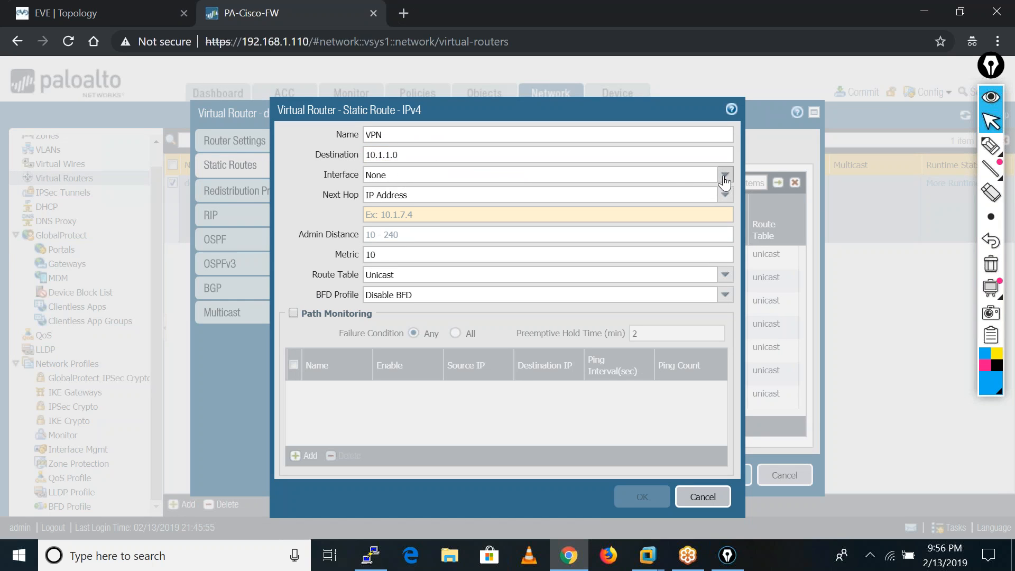
left_click(509, 161)
type("/24")
Set the route's interface to tunnel.10 and its next hop to None, and save the route and the default virtual router.
left_click(725, 176)
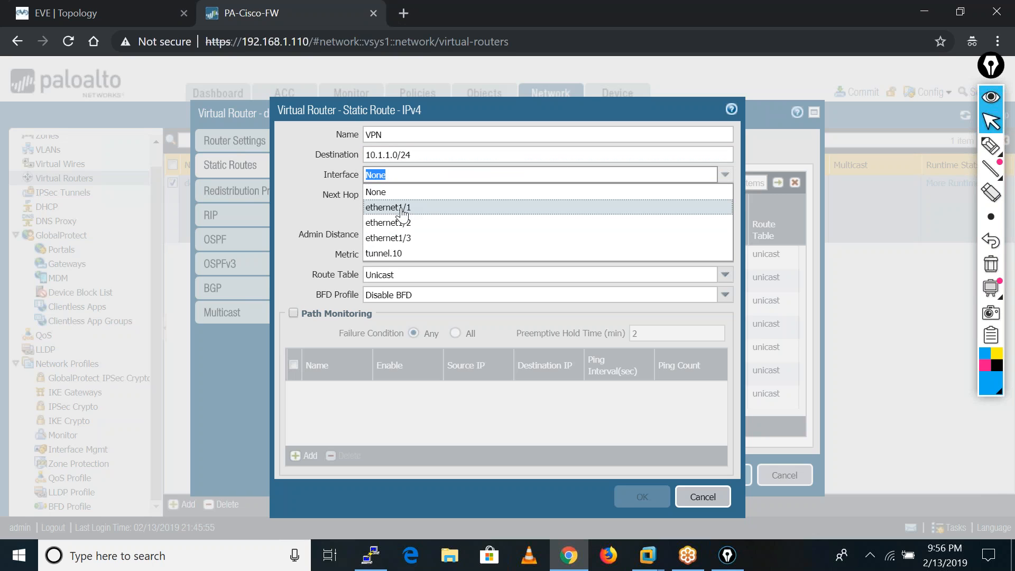
left_click(390, 253)
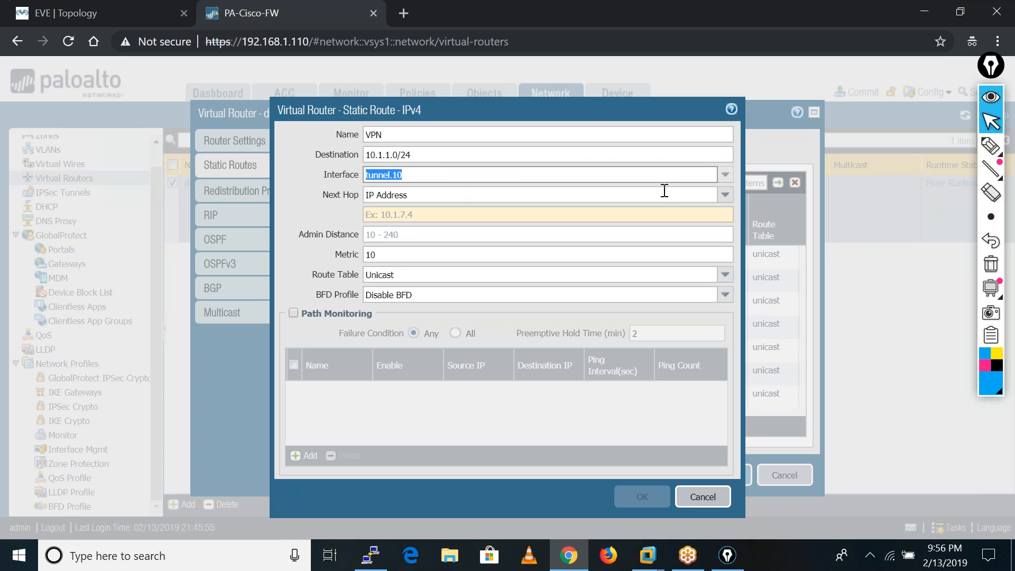
left_click(725, 195)
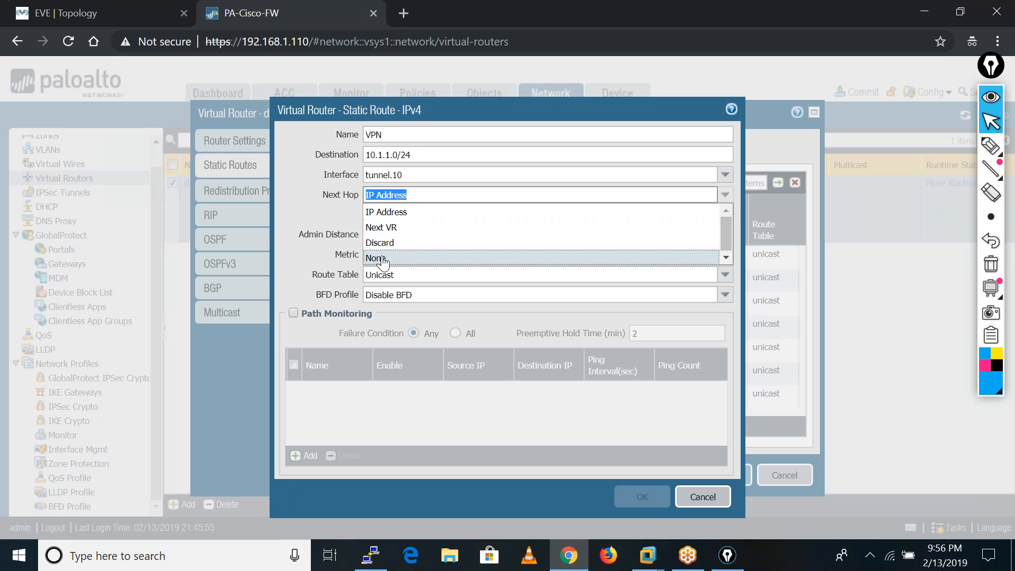
left_click(382, 258)
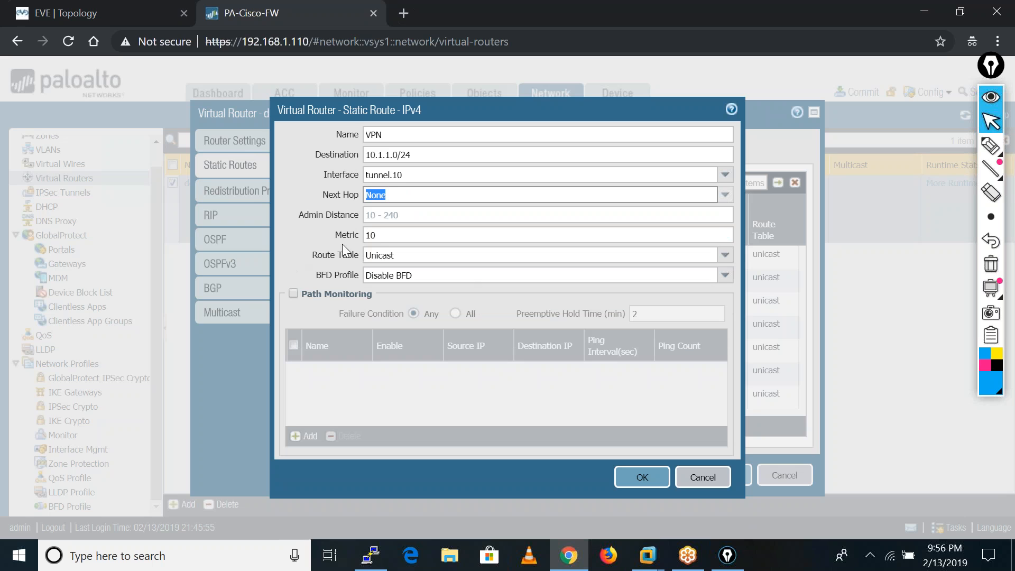
left_click(642, 477)
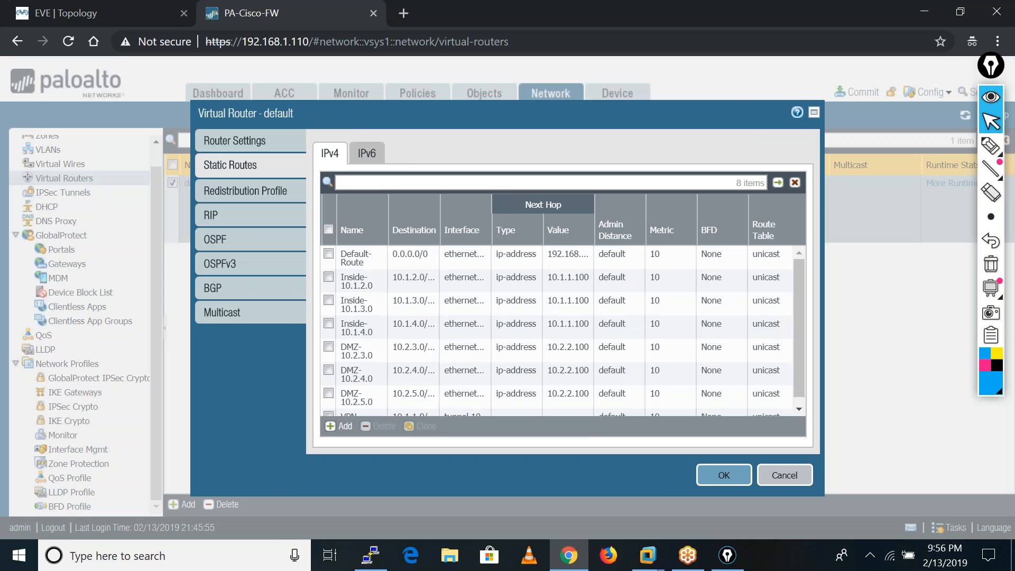
left_click(722, 474)
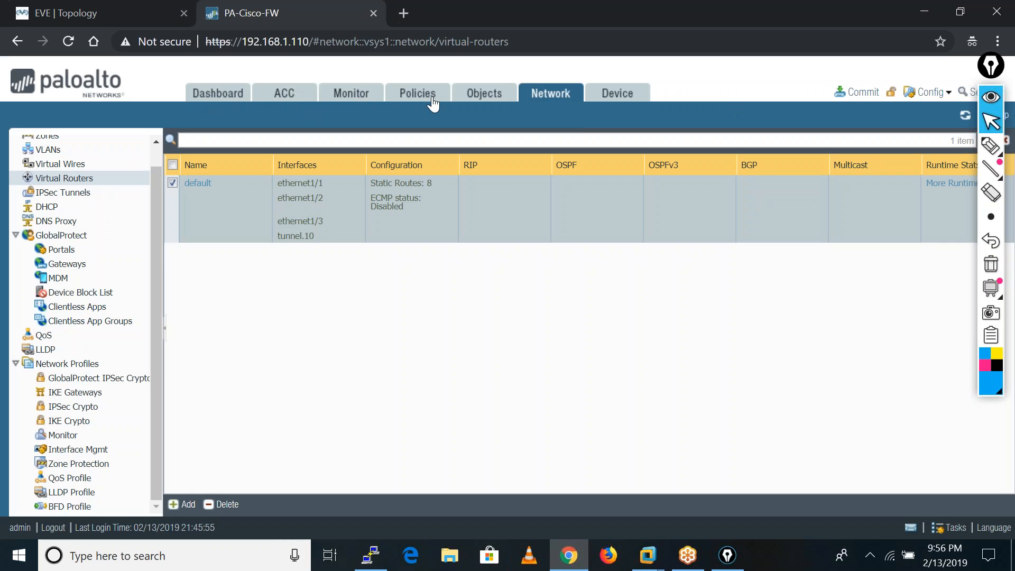
Create a new security policy rule named VPN-Rule.
left_click(432, 100)
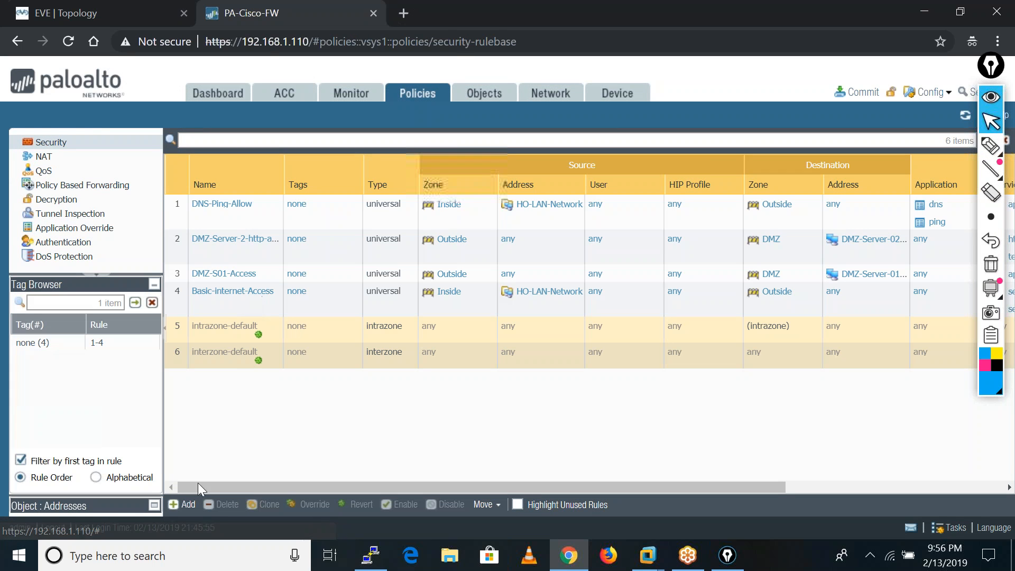
left_click(182, 505)
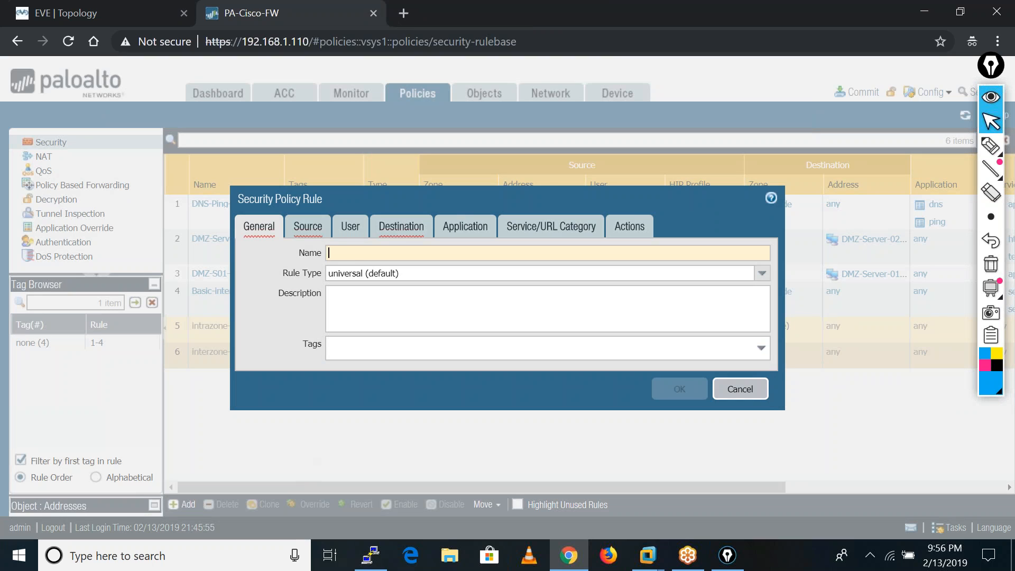
left_click(352, 251)
type("V{PN")
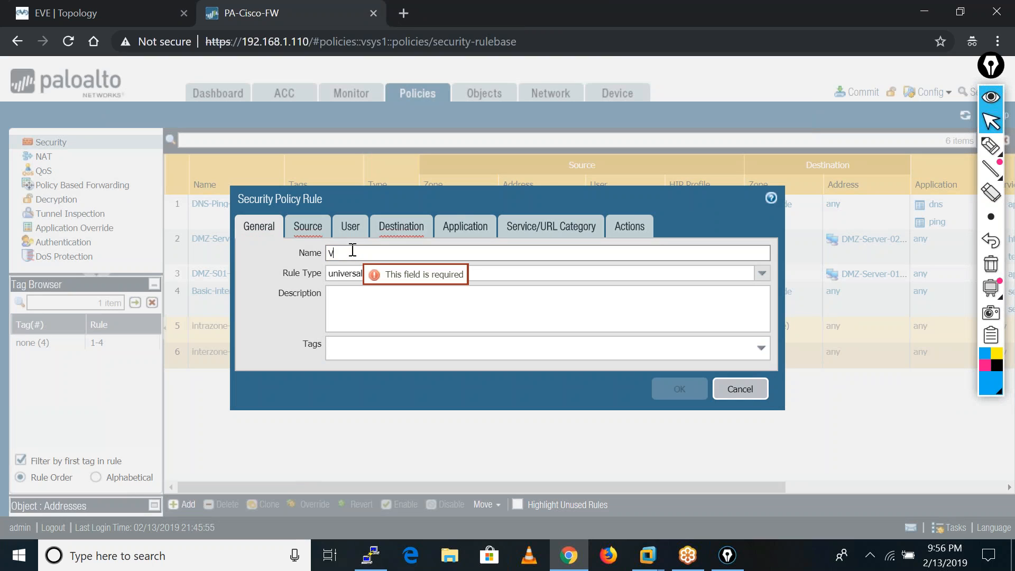
key("BackSpace")
key("BackSpace")
key("BackSpace")
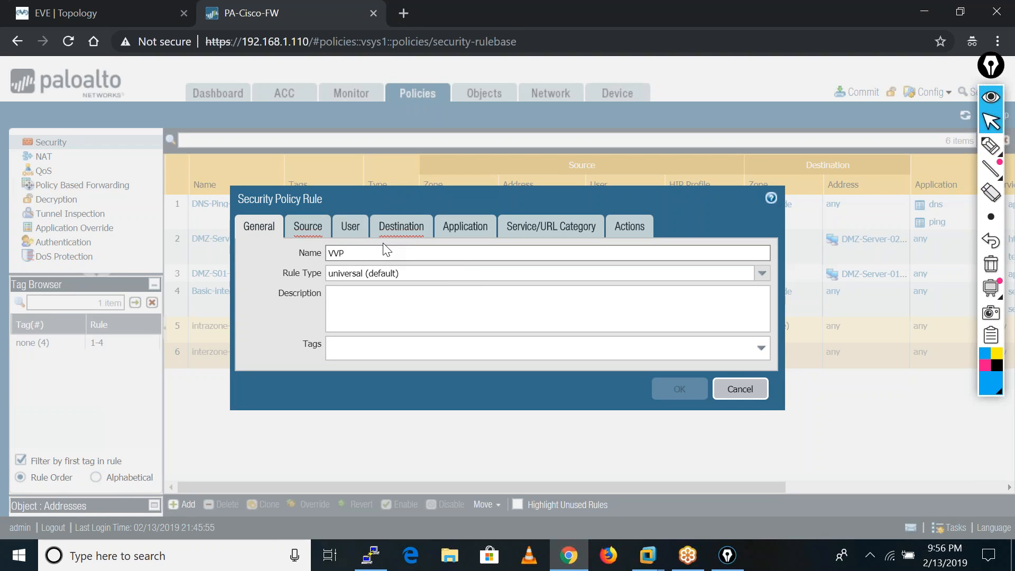
type("PN-Rule")
Add Inside and VPN as the rule's source zones.
left_click(303, 233)
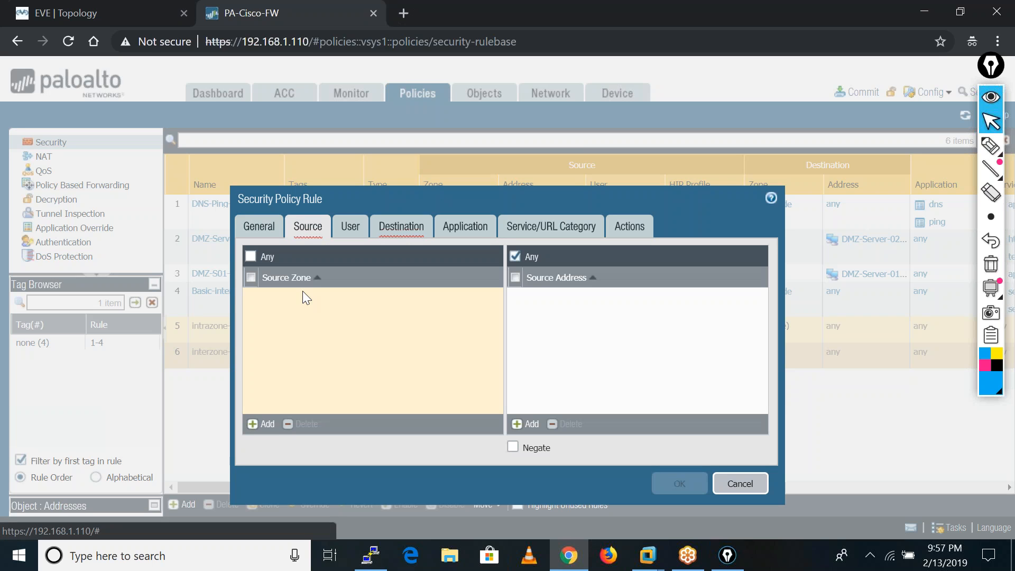
left_click(265, 426)
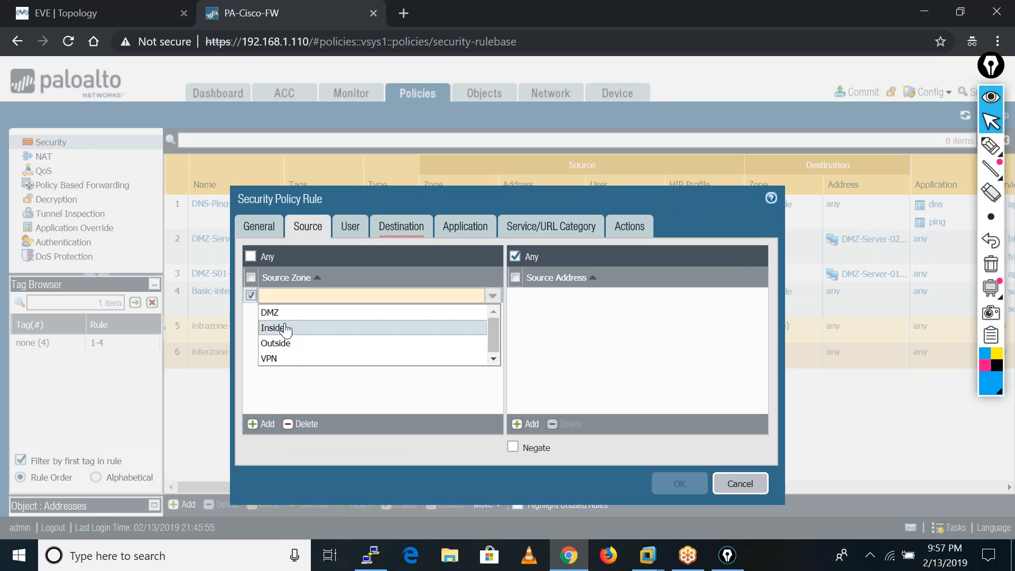
left_click(285, 328)
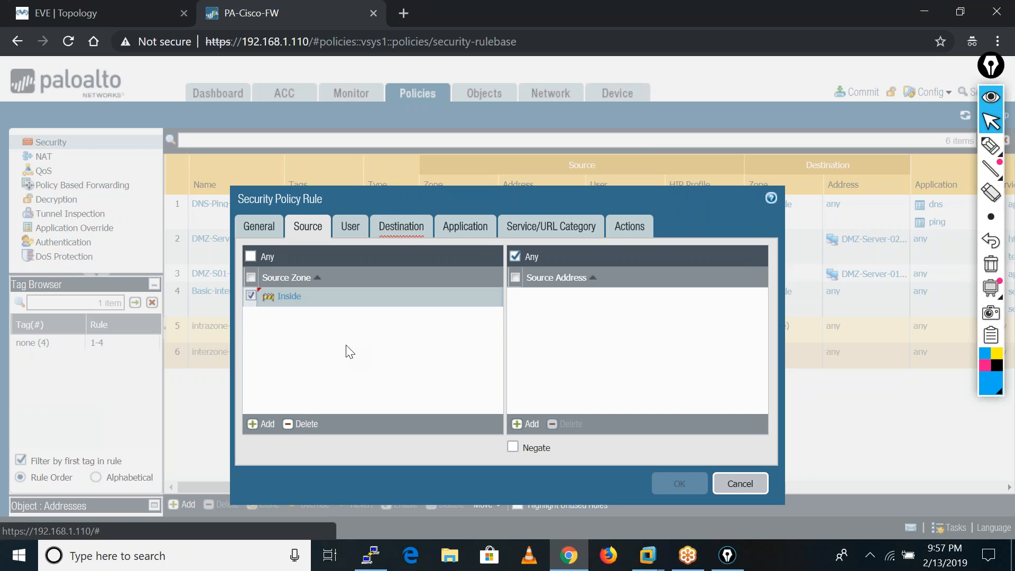
left_click(265, 426)
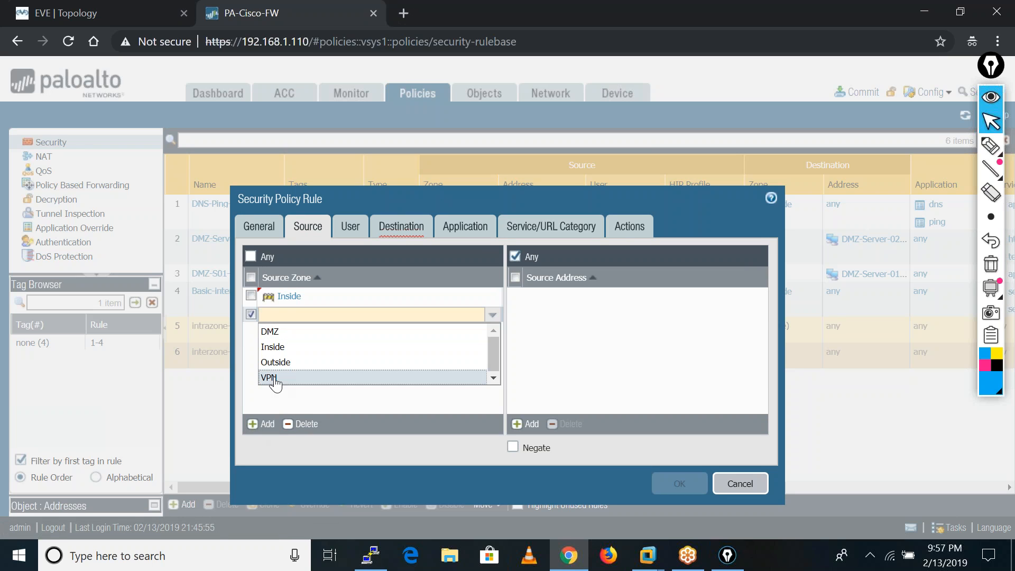
left_click(273, 378)
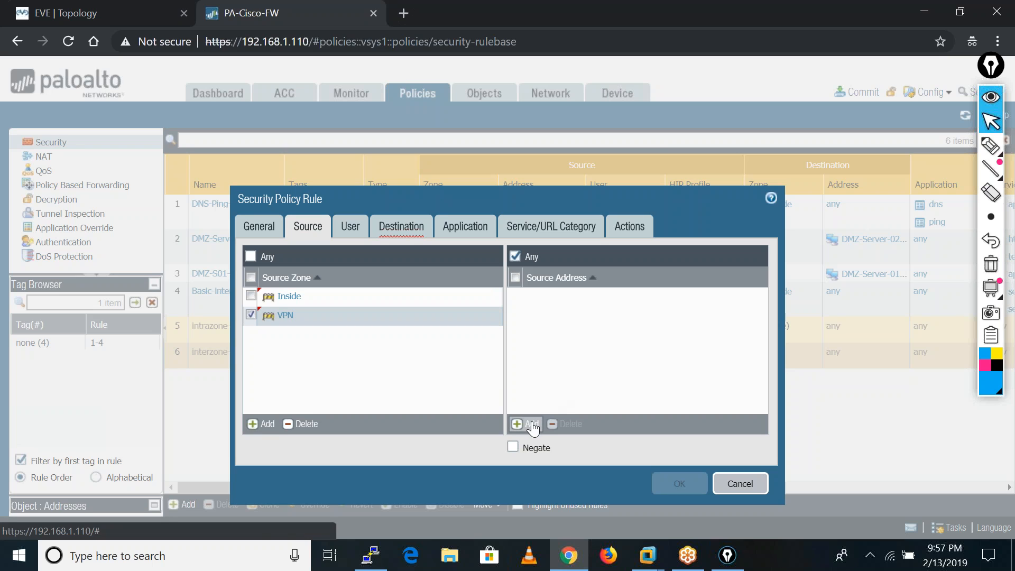
Add Inside and VPN as the rule's destination zones.
left_click(416, 226)
left_click(262, 423)
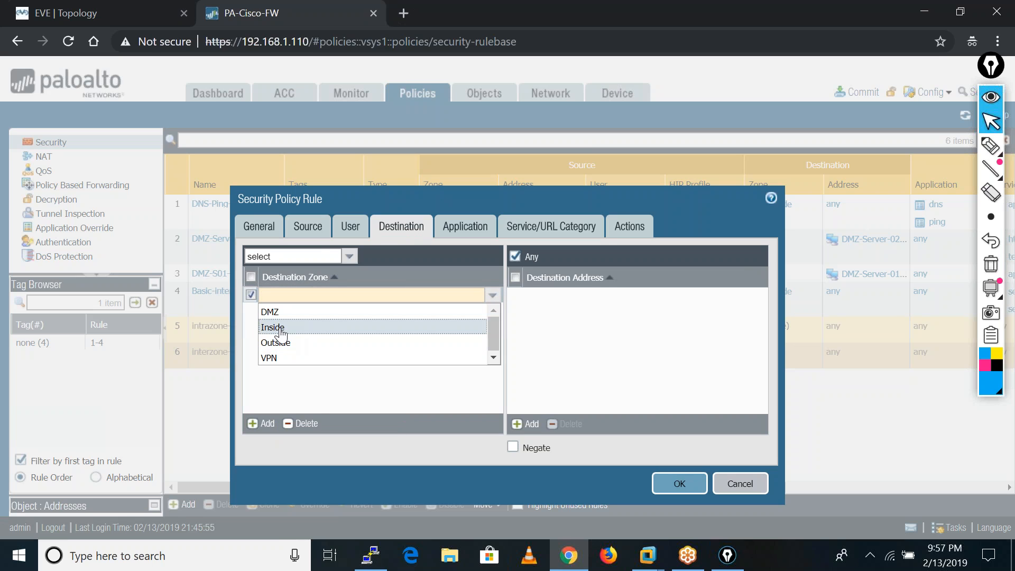
left_click(275, 327)
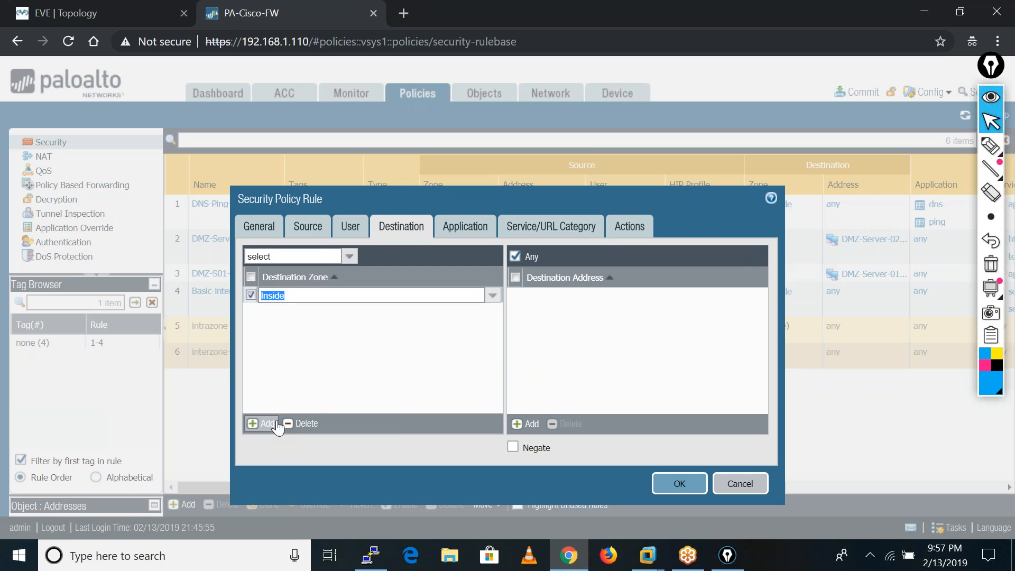
left_click(269, 423)
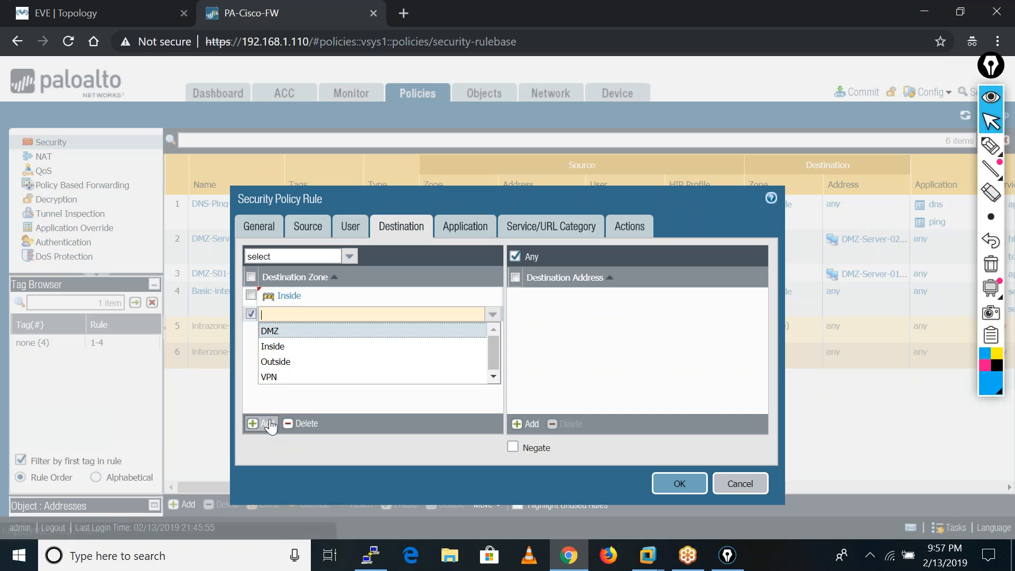
left_click(288, 377)
left_click(325, 402)
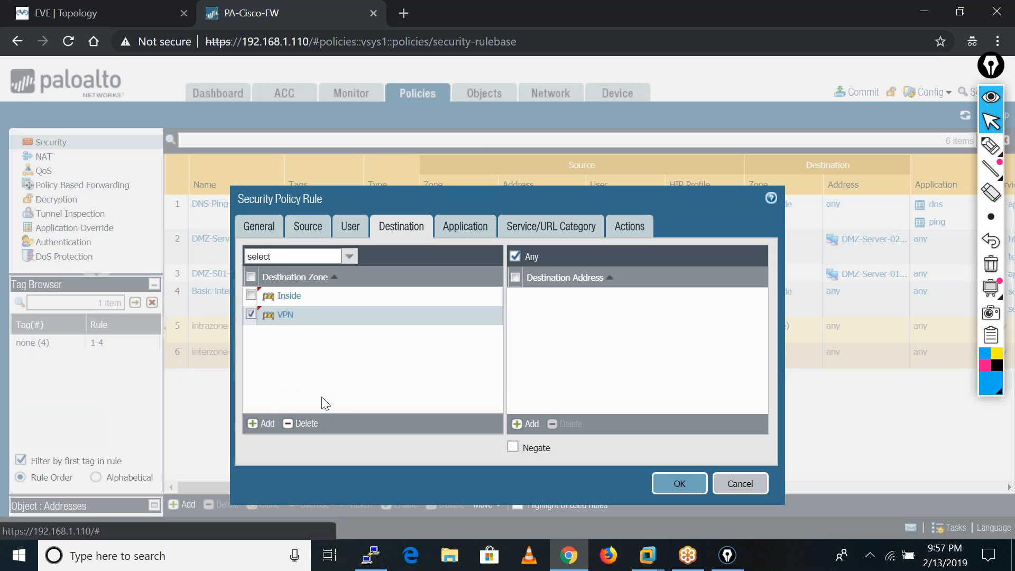
Add Outside to both the destination zones and the source zones of the rule.
left_click(262, 424)
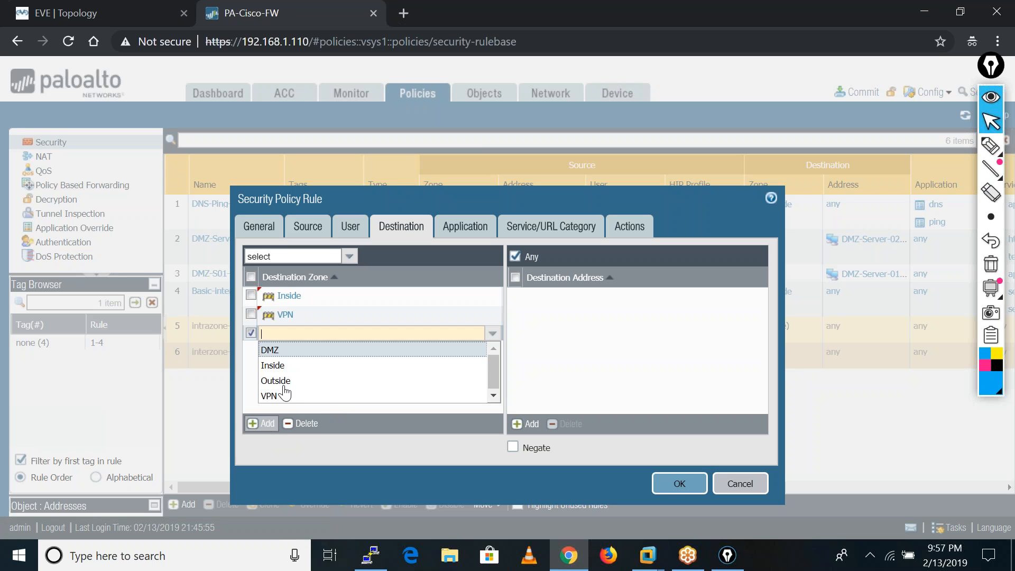
left_click(283, 380)
left_click(324, 379)
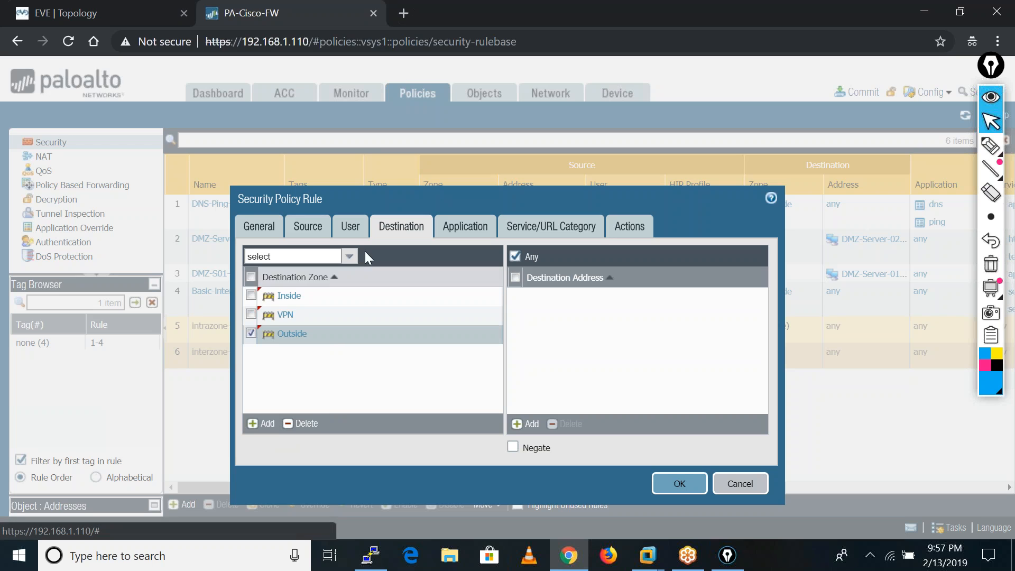
left_click(307, 226)
left_click(267, 423)
left_click(278, 380)
left_click(311, 394)
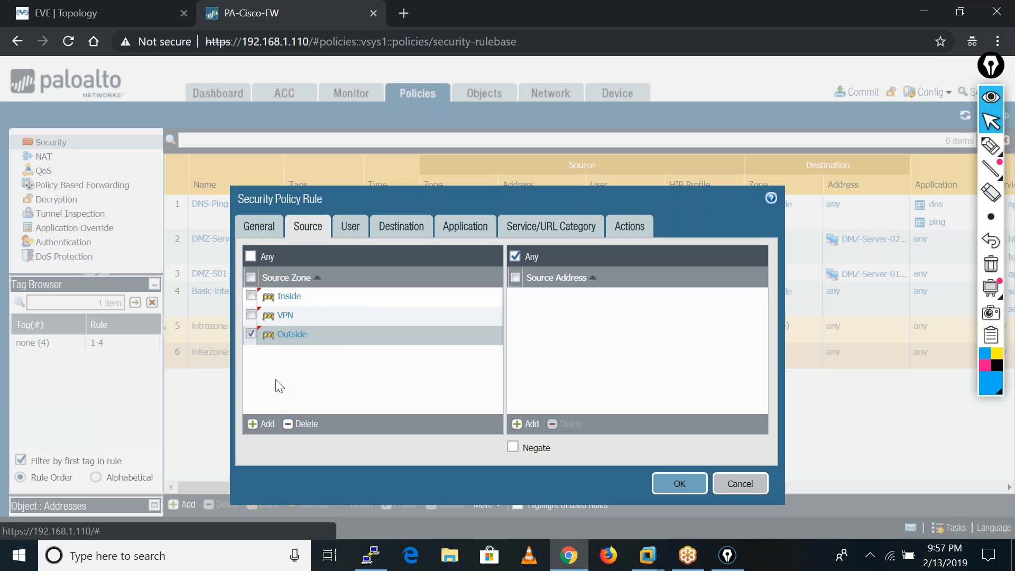
Remove the Outside zone from the rule's source and destination zones, and return to its source settings.
left_click(300, 423)
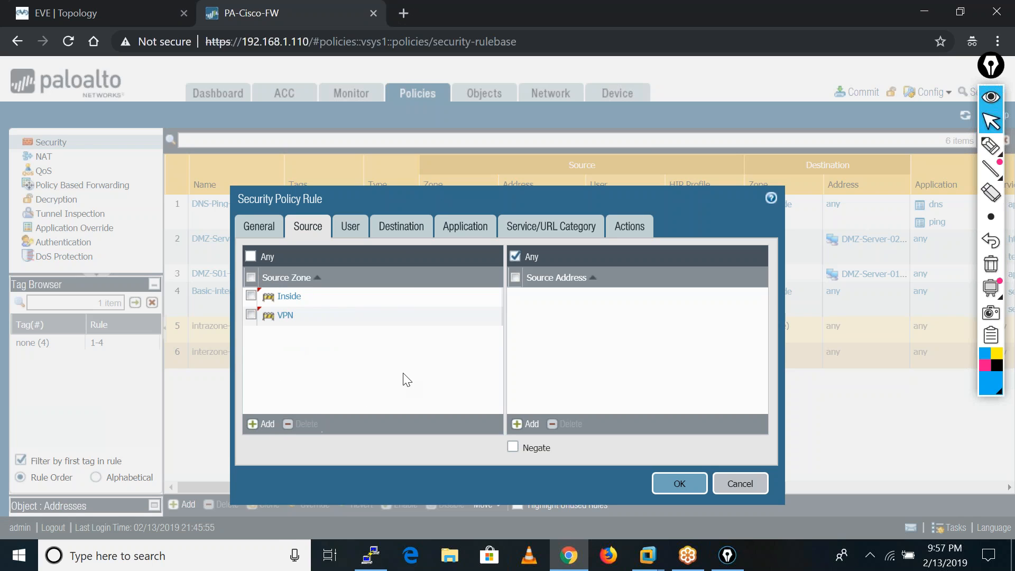
left_click(399, 229)
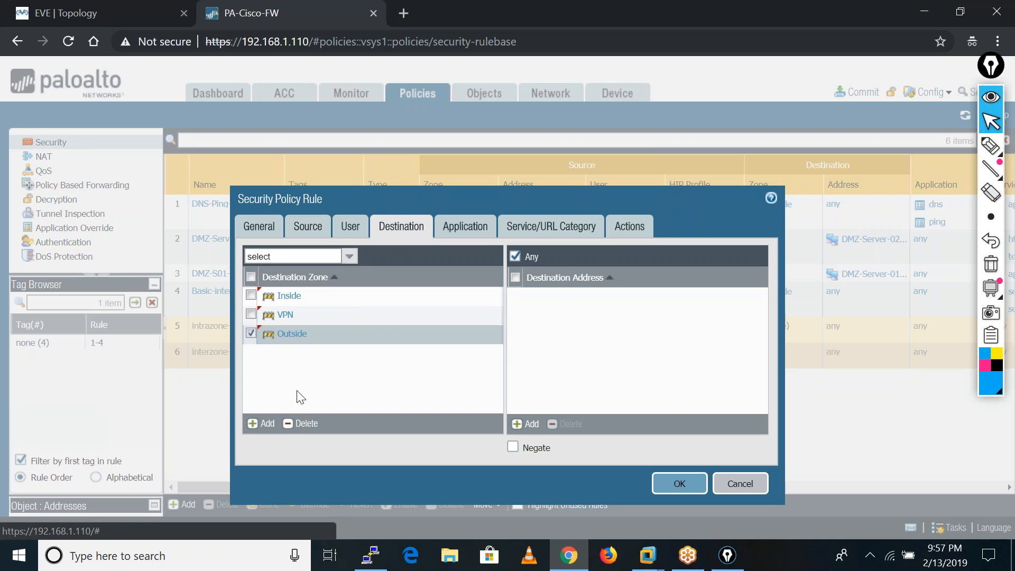
left_click(300, 423)
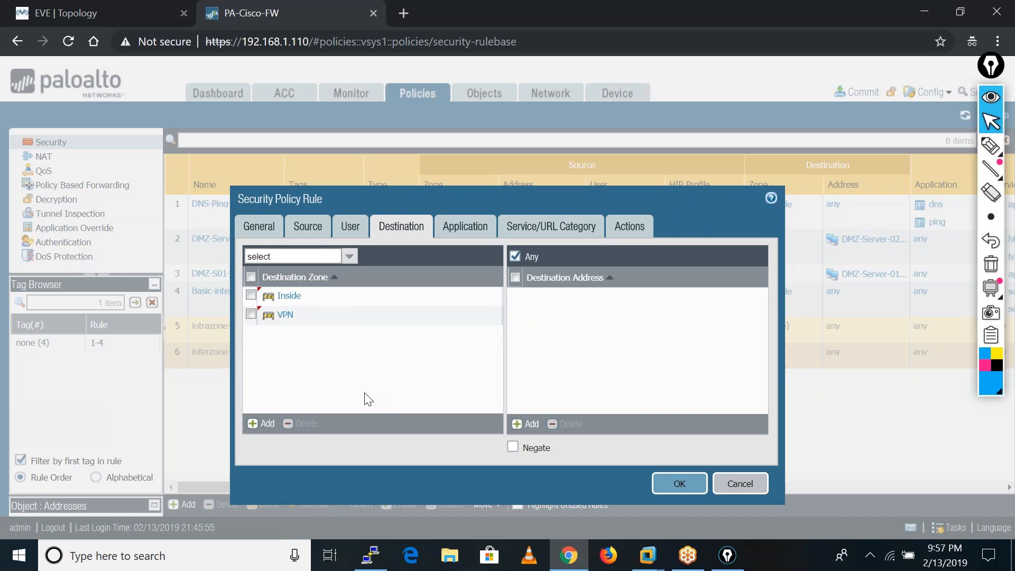
left_click(311, 230)
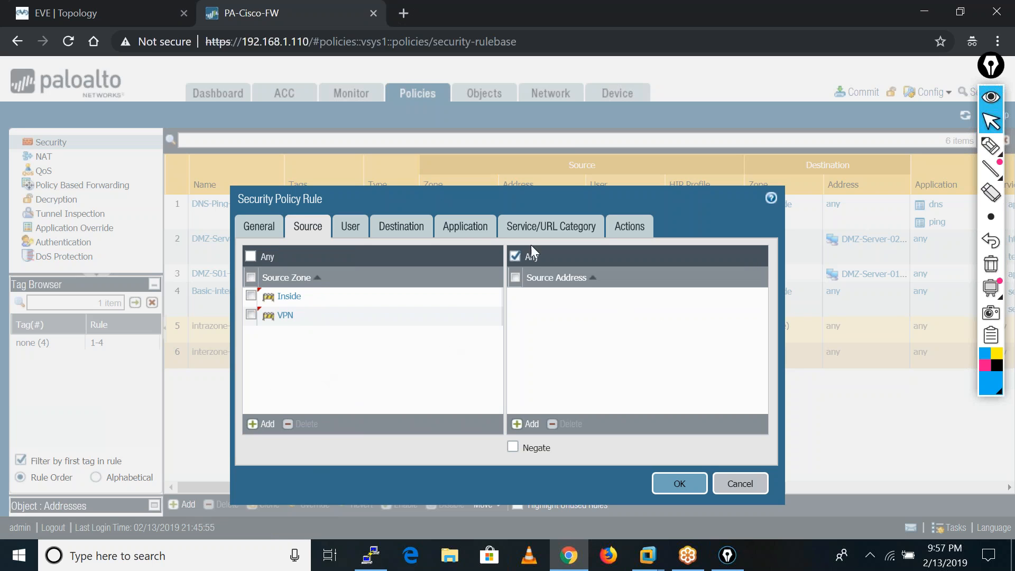
Keep the rule's action as Allow, log at session start instead of session end, and save the rule.
left_click(463, 228)
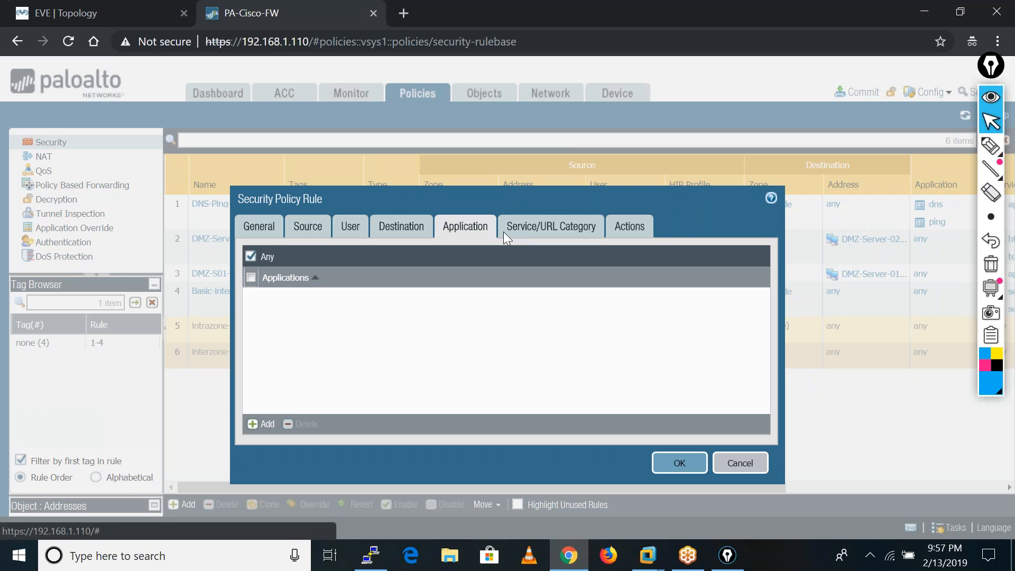
left_click(645, 231)
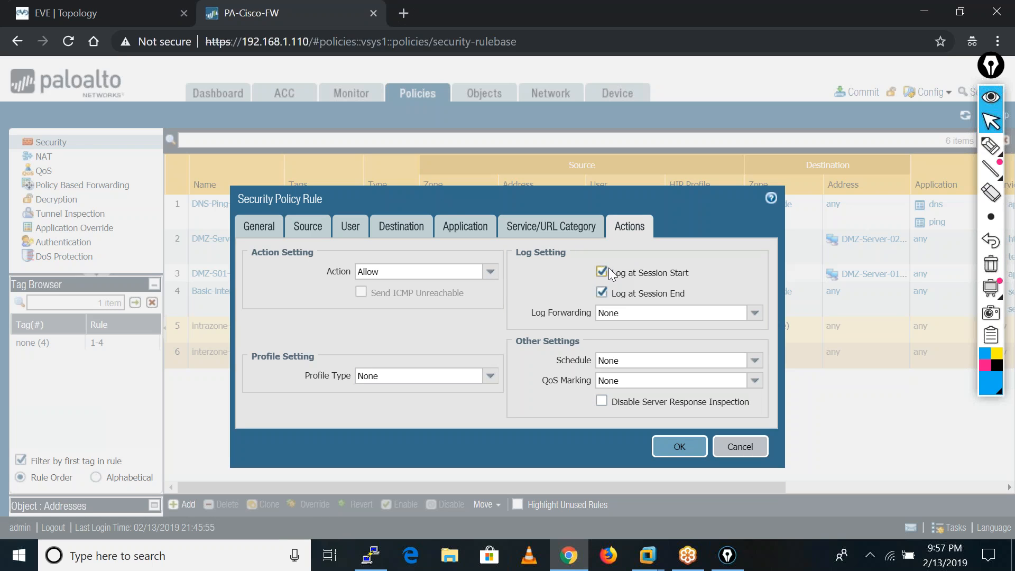
left_click(679, 447)
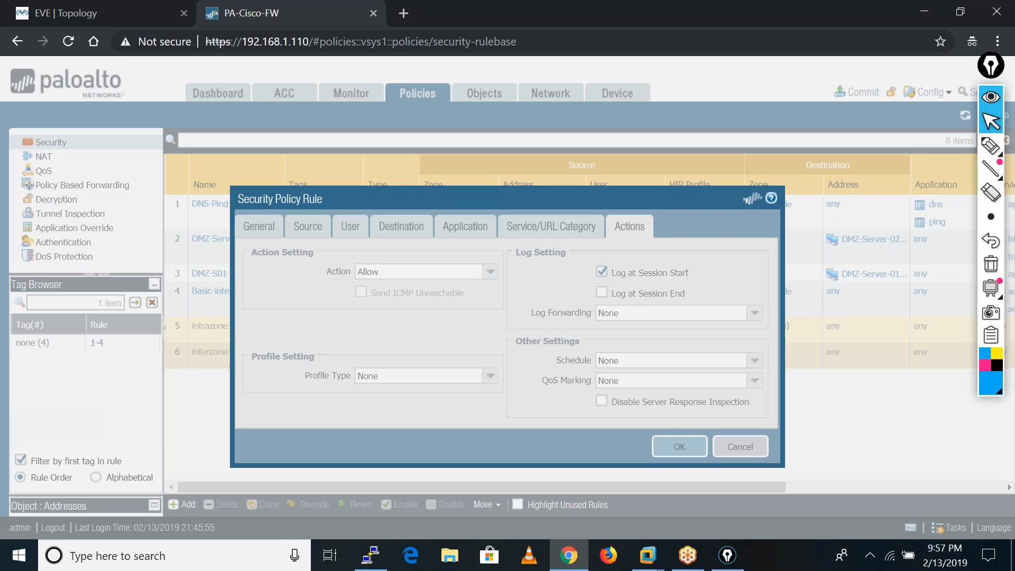
Move VPN-Rule to the first position in the security rulebase and commit all changes.
left_click_drag(237, 341, 240, 219)
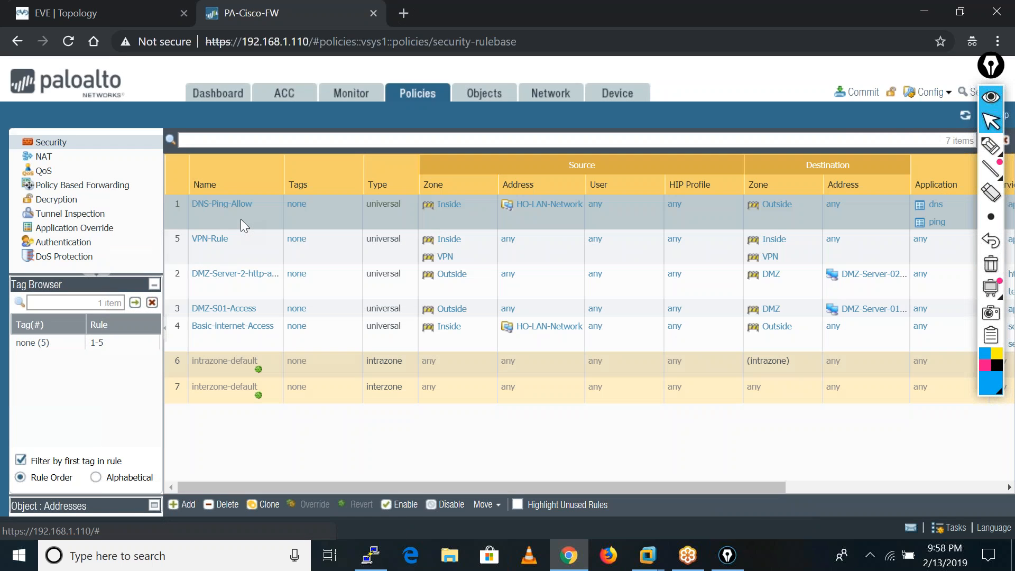
left_click_drag(241, 256, 242, 204)
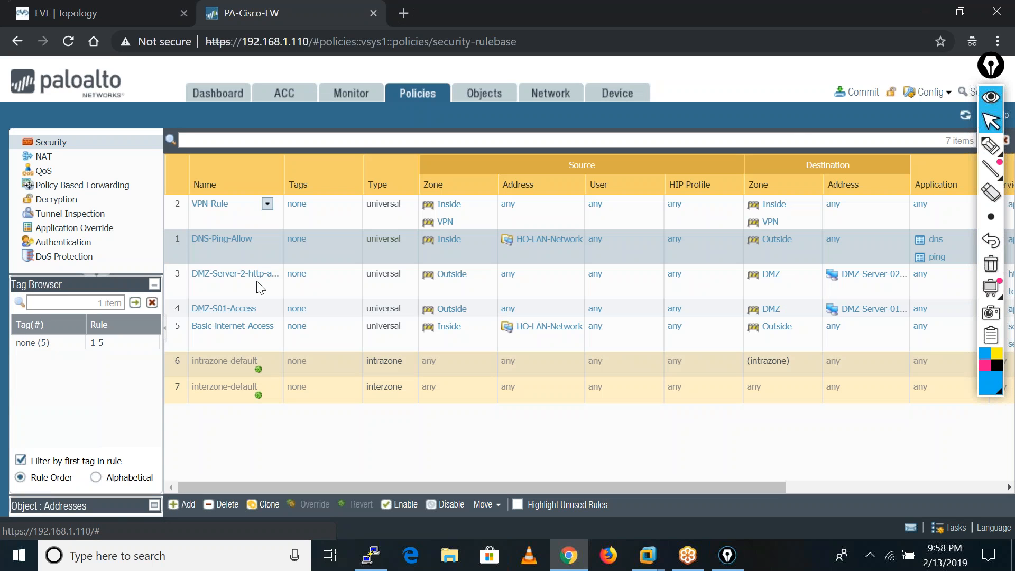
left_click(860, 95)
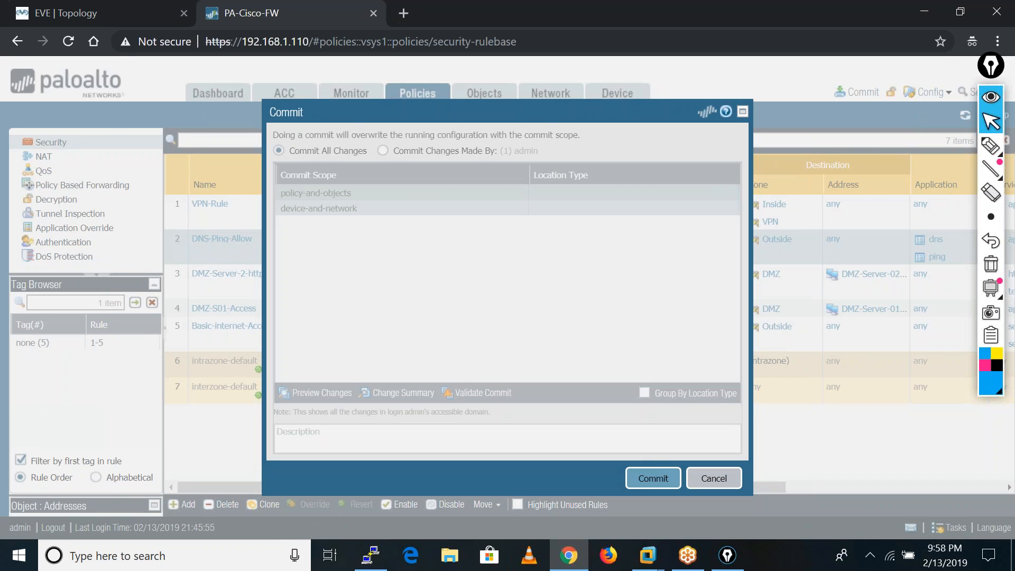
left_click(653, 478)
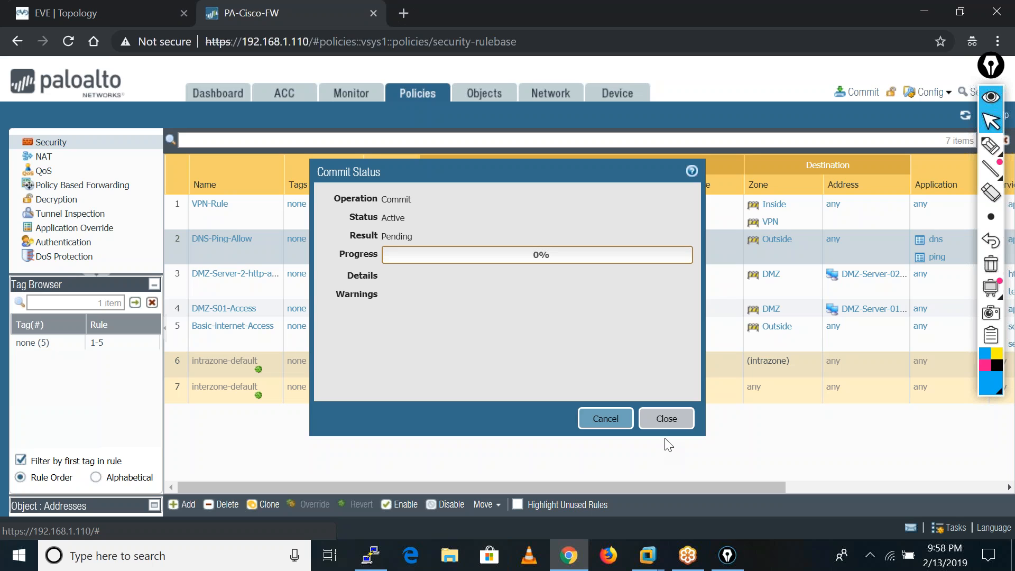
left_click(666, 418)
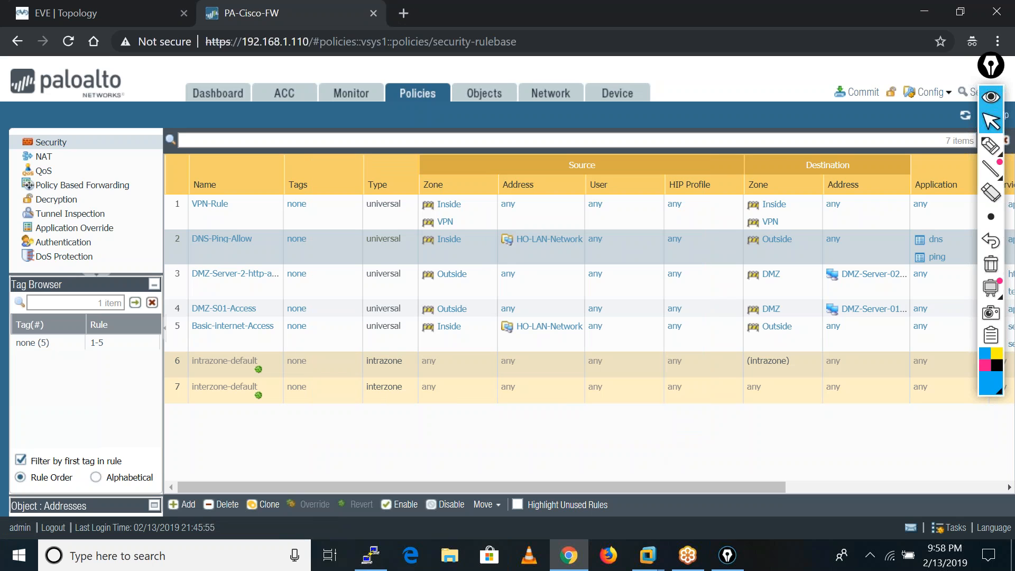
Switch to VMware Workstation and connect Network Adapter 3 of PA-VM-ESX-8.0.5 to the custom network VMnet4 (Host-only).
left_click(646, 558)
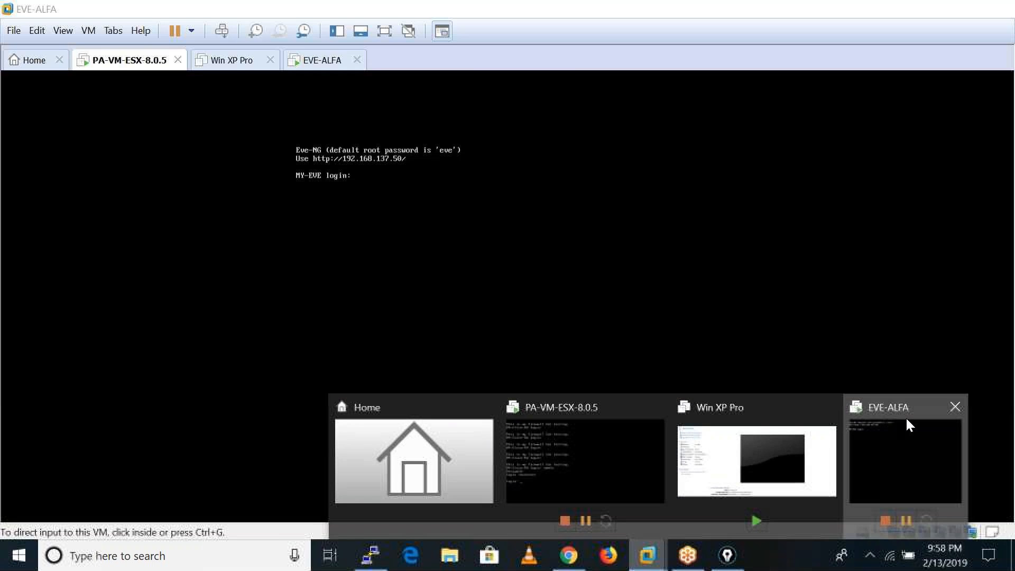
left_click(906, 416)
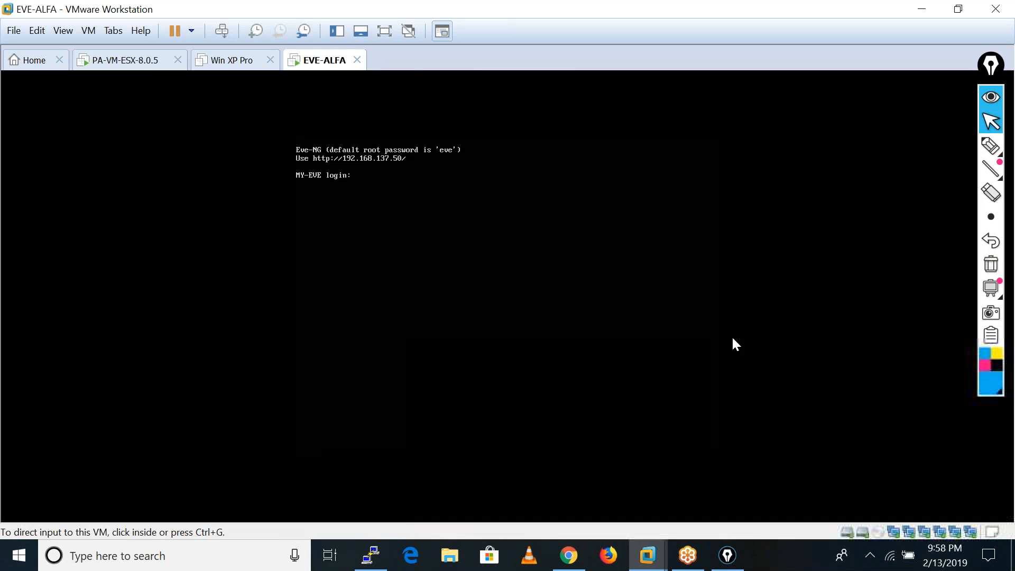
left_click(135, 70)
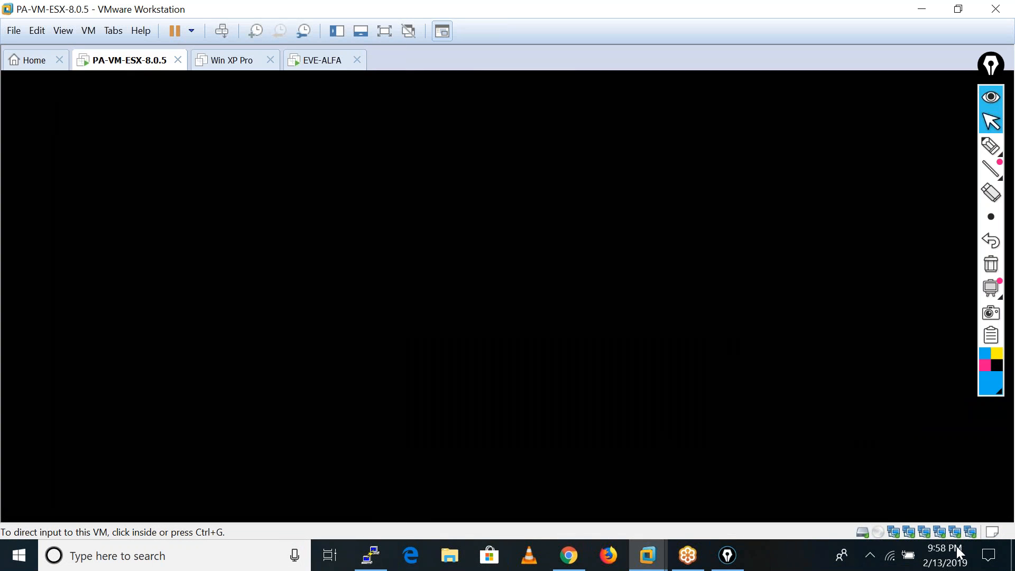
right_click(922, 537)
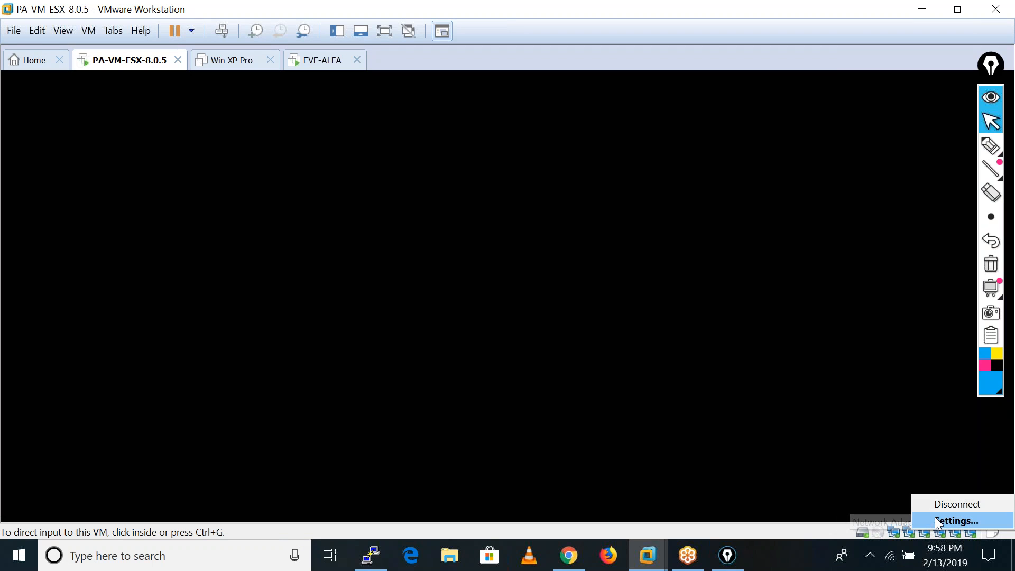
left_click(934, 517)
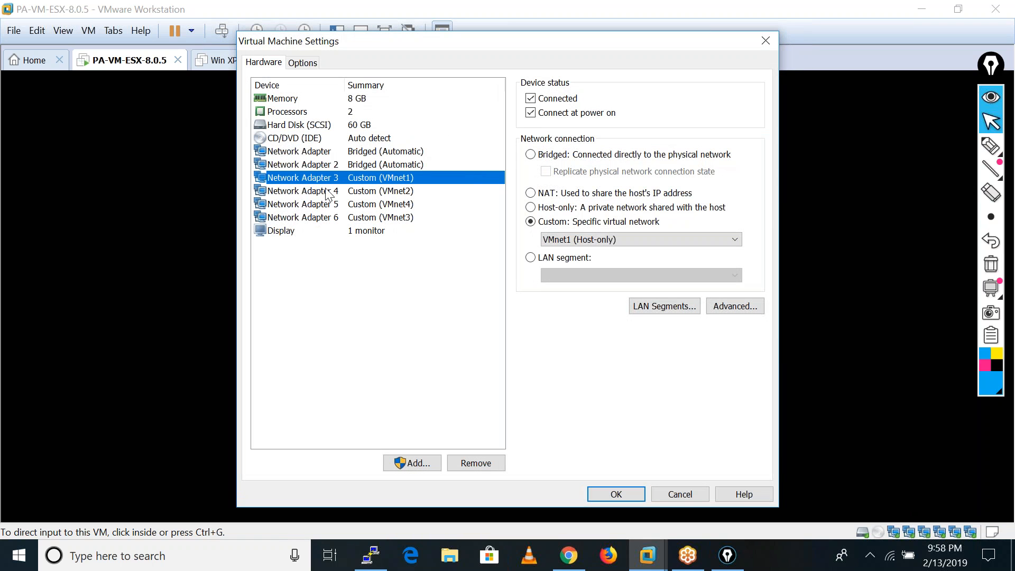
left_click(613, 241)
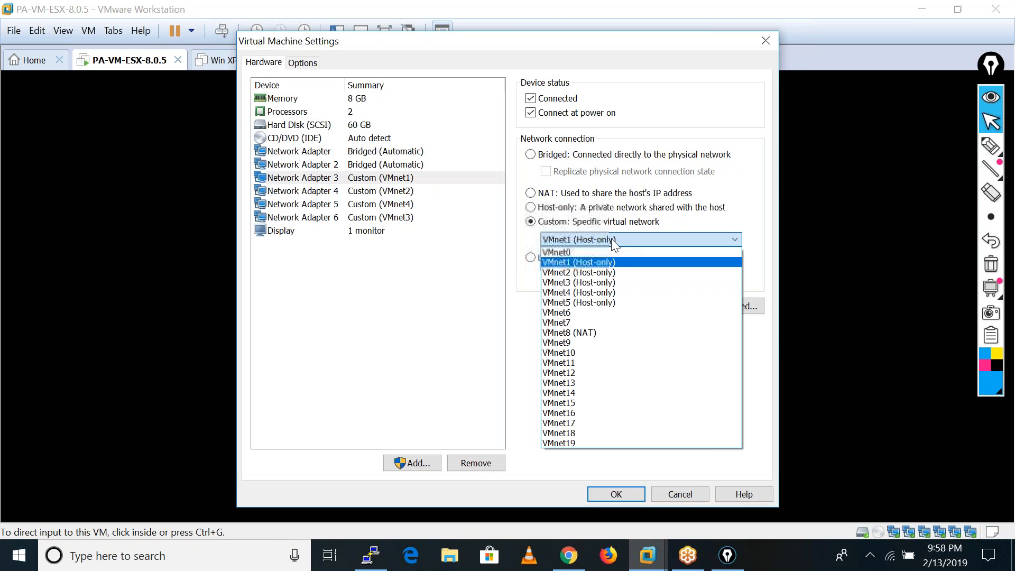
left_click(599, 294)
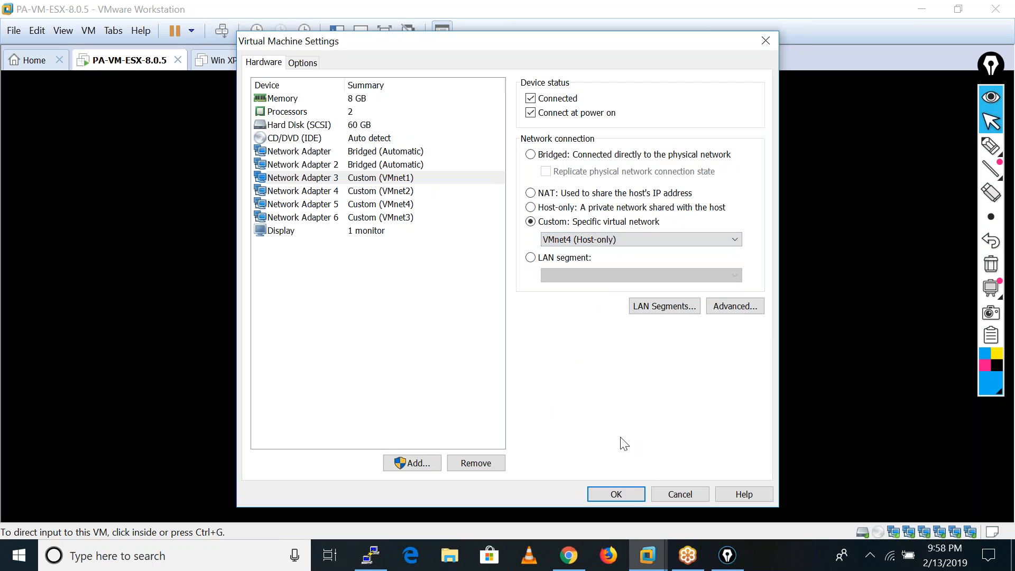
left_click(629, 492)
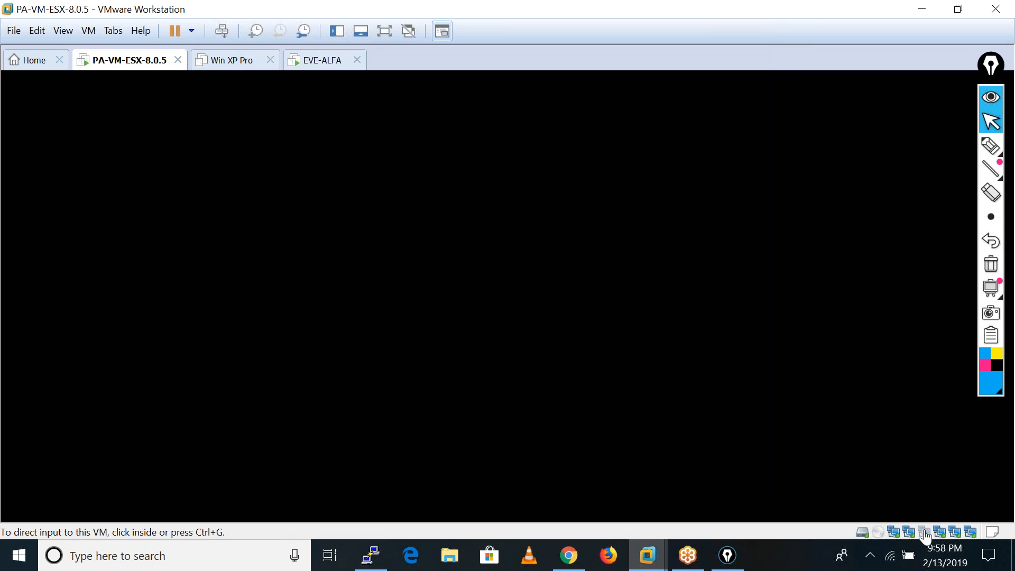
Reconnect the Palo Alto virtual machine's changed network adapter and return to the firewall's web interface.
right_click(909, 531)
left_click(930, 509)
left_click(921, 9)
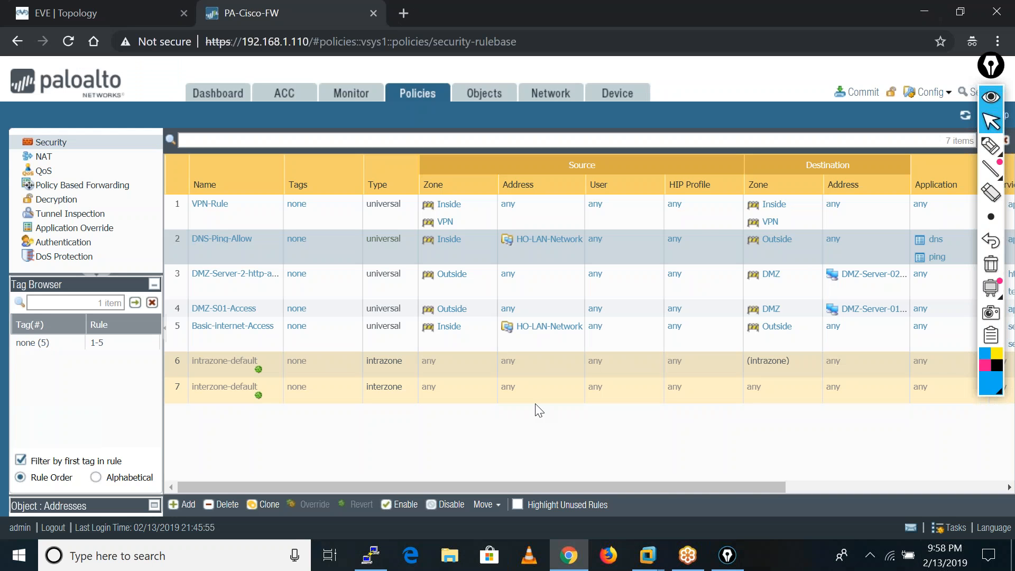
Check the link state, addresses and zones of the firewall's Ethernet interfaces.
left_click(549, 96)
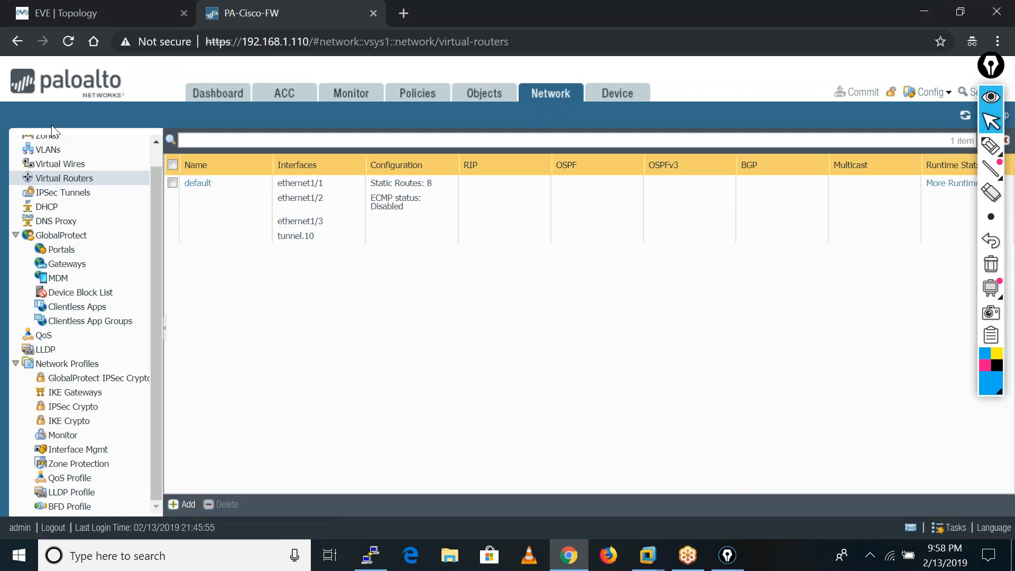
scroll(56, 180, "up", 1)
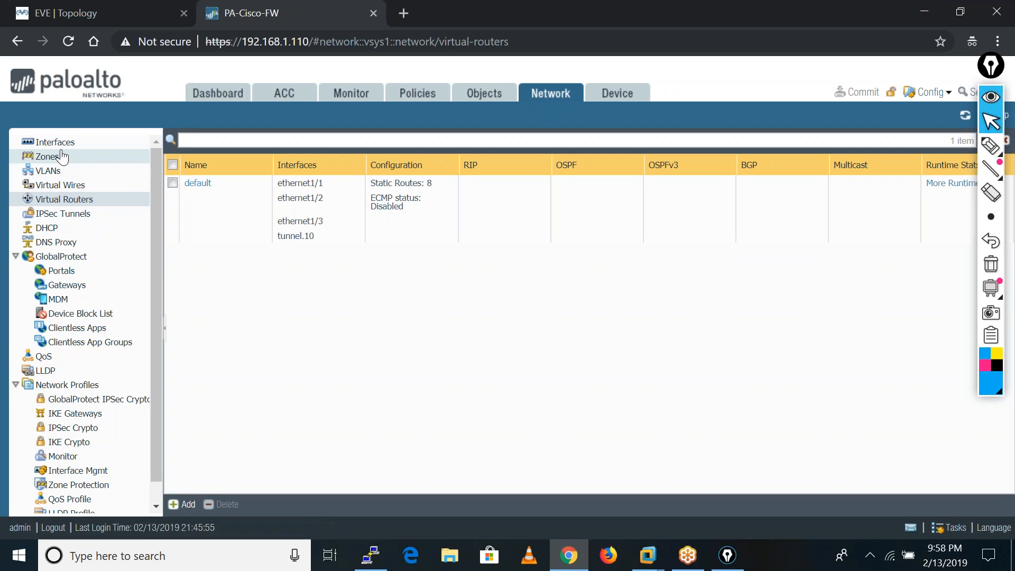
left_click(58, 156)
left_click(55, 147)
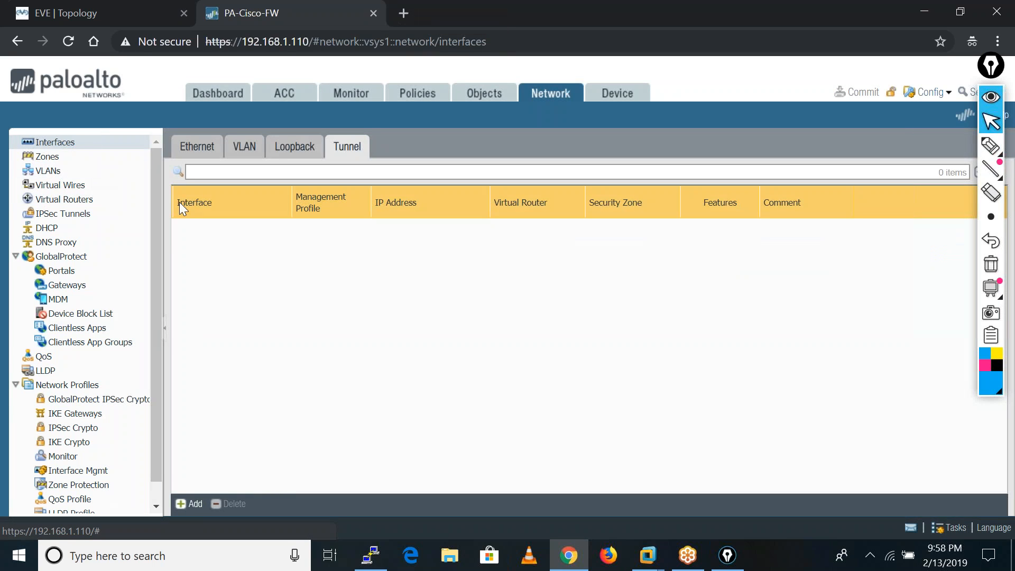
left_click(197, 146)
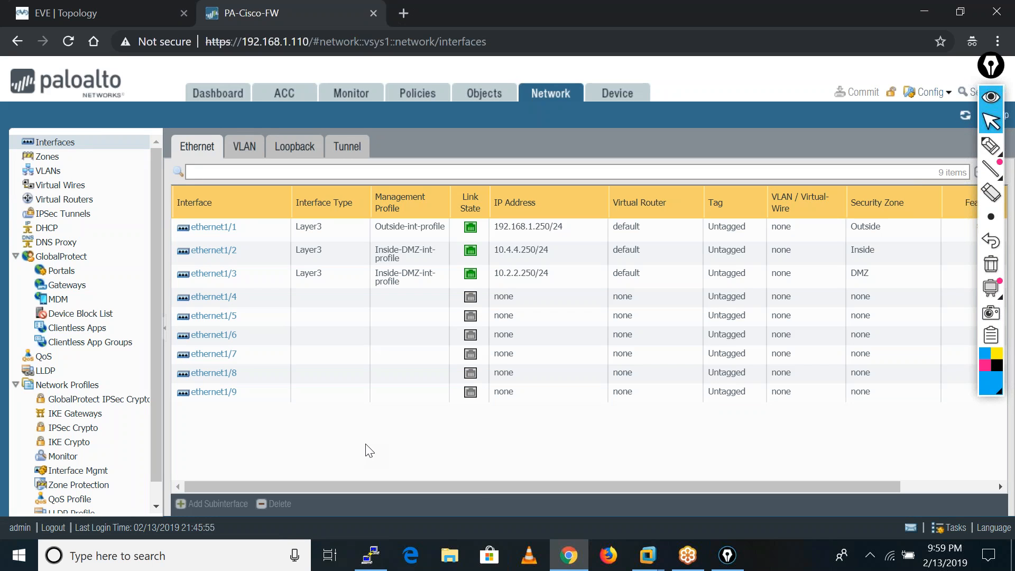
Switch to the ASAv console and look through its scrollback for the command history of the earlier IKEv1 VPN configuration.
left_click(371, 555)
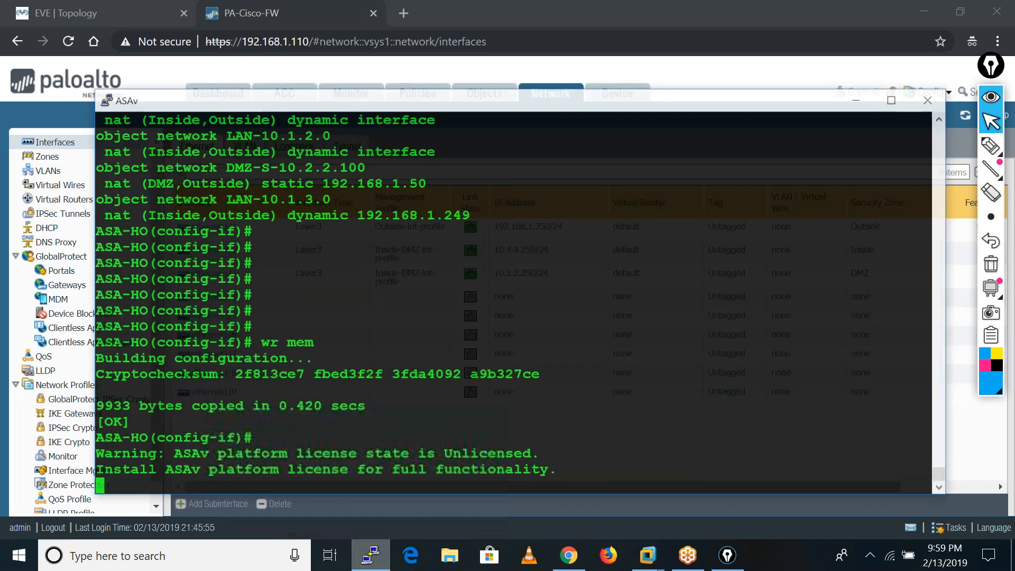
left_click_drag(580, 93, 767, 88)
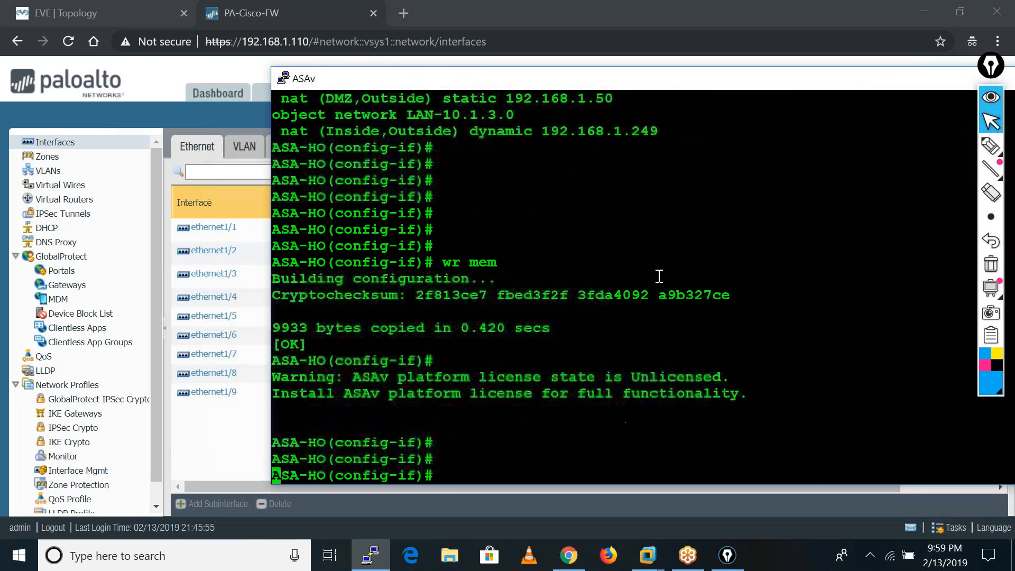
scroll(659, 276, "up", 15)
scroll(659, 276, "up", 2)
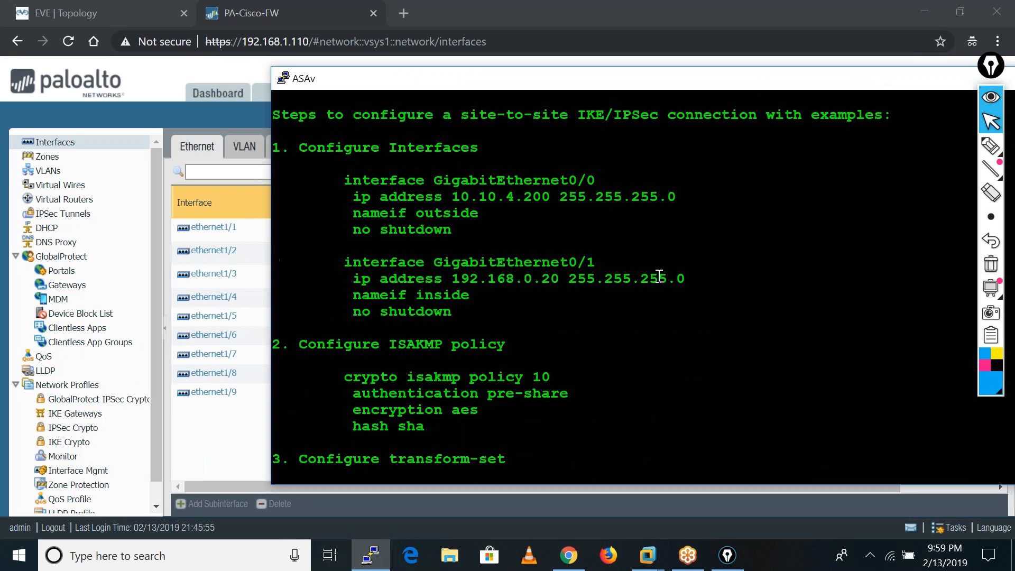
scroll(659, 275, "down", 10)
scroll(659, 276, "down", 15)
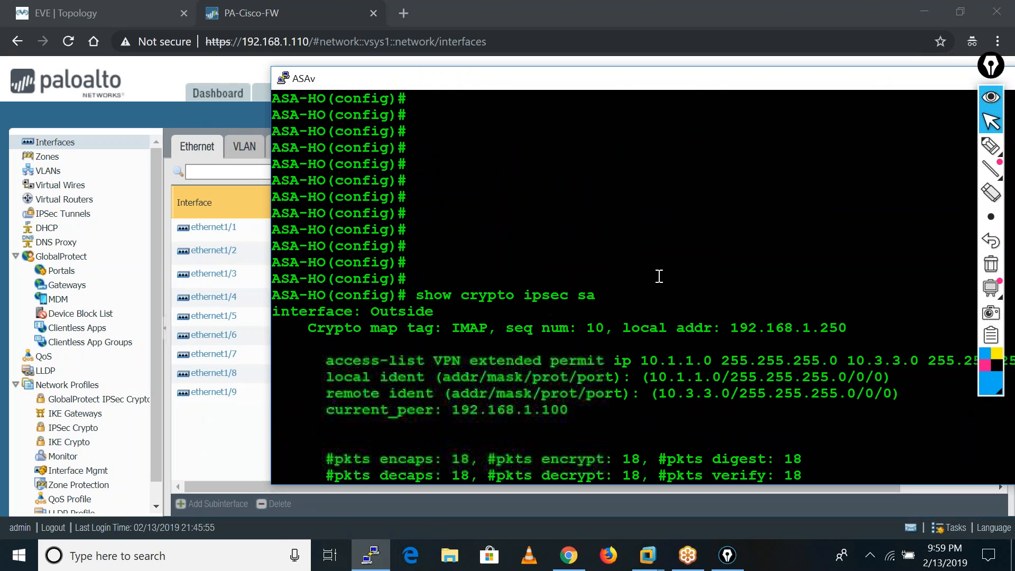
scroll(659, 275, "down", 8)
scroll(659, 276, "up", 20)
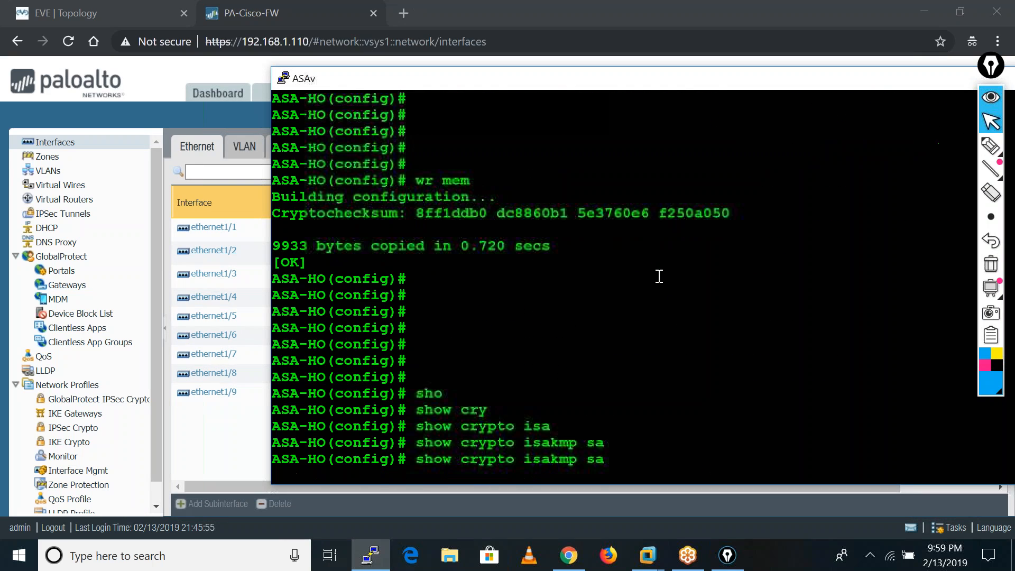
scroll(659, 276, "up", 20)
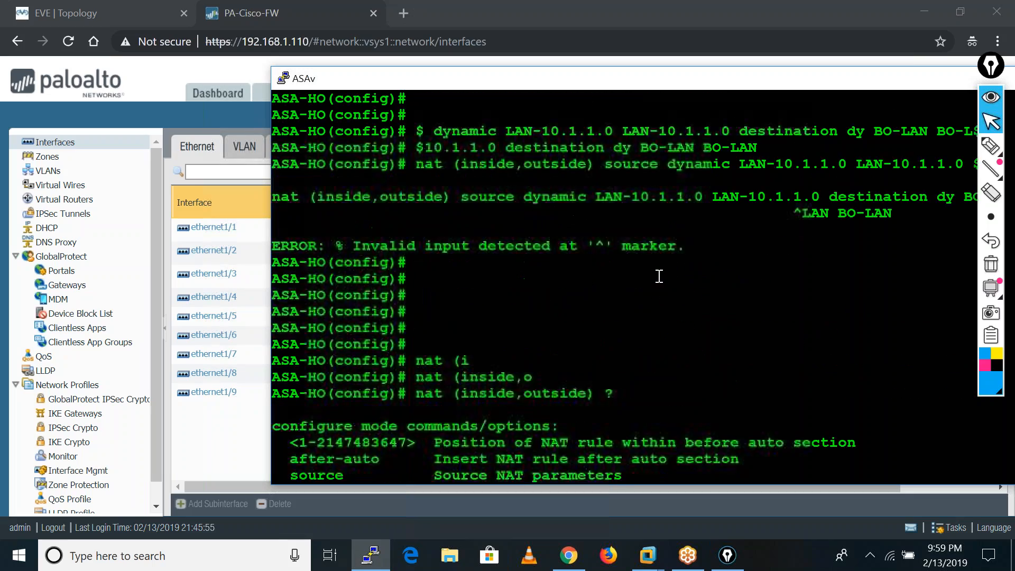
scroll(659, 276, "up", 15)
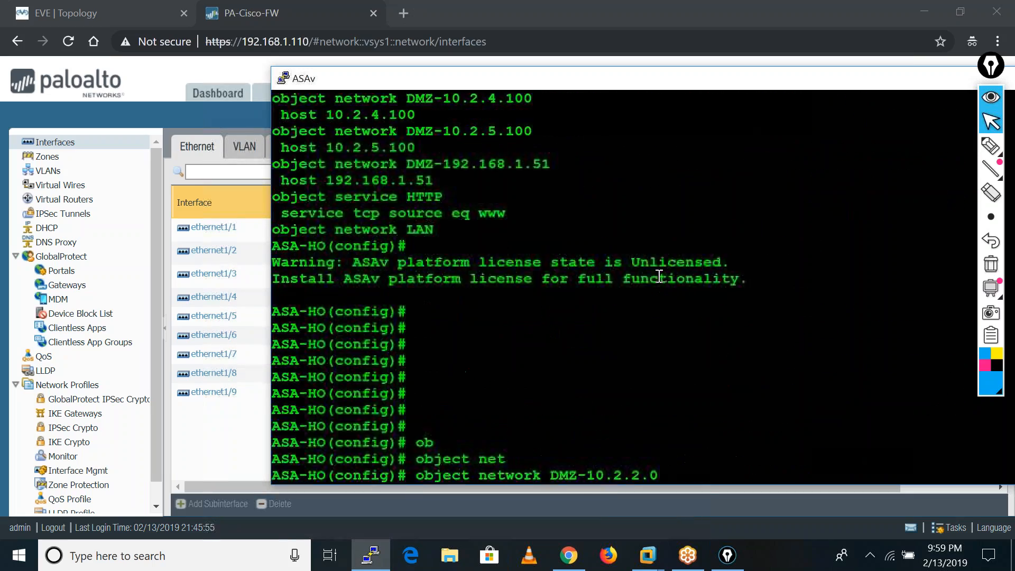
scroll(659, 276, "down", 20)
scroll(659, 276, "up", 10)
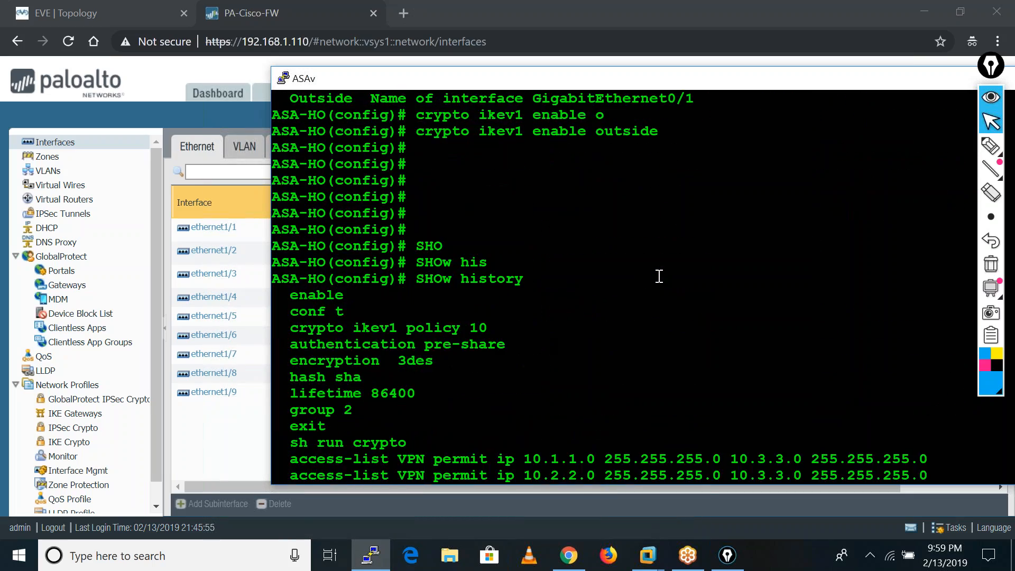
scroll(659, 275, "down", 4)
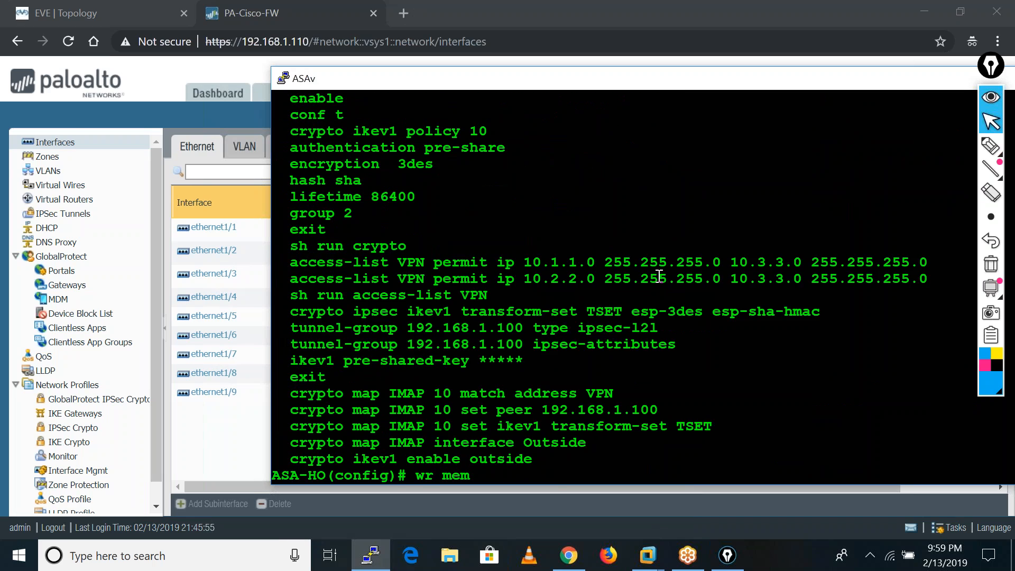
scroll(659, 276, "down", 15)
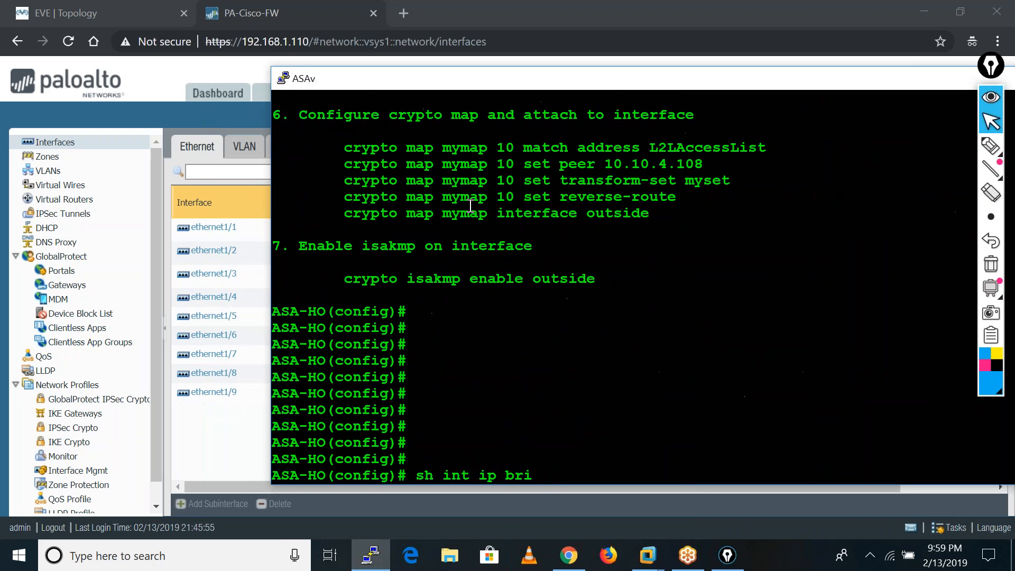
scroll(470, 206, "down", 18)
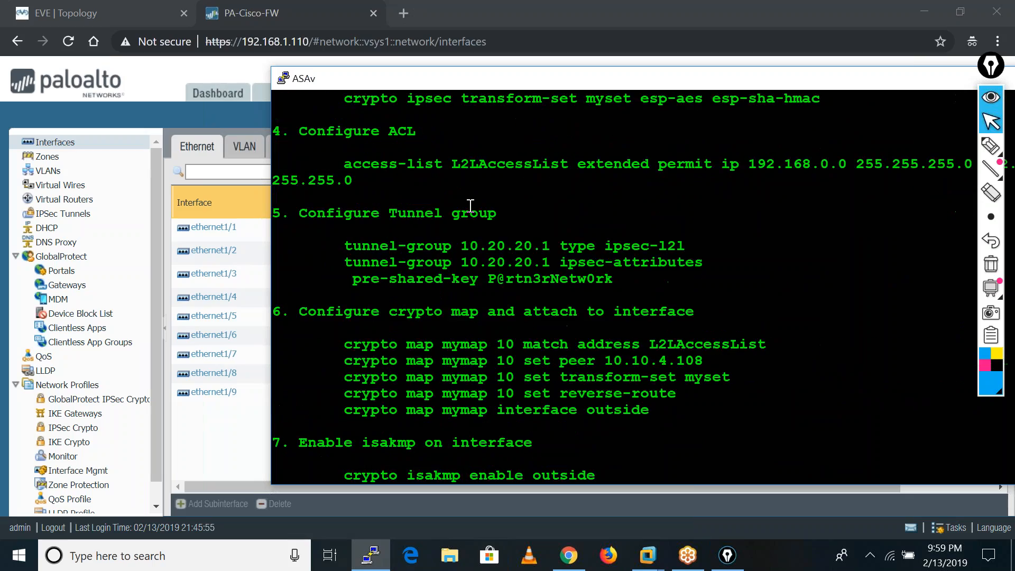
scroll(471, 205, "down", 20)
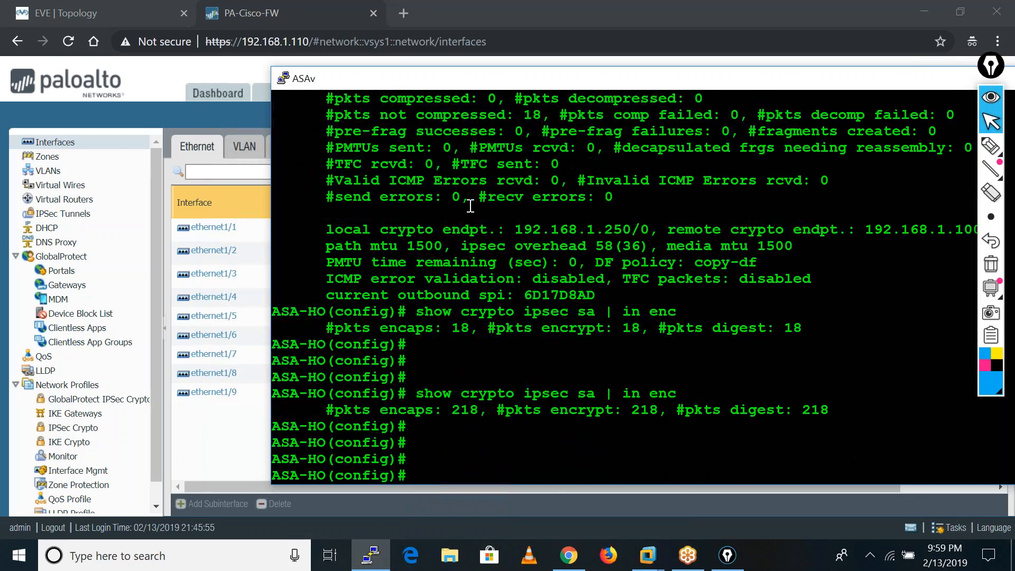
scroll(470, 205, "down", 20)
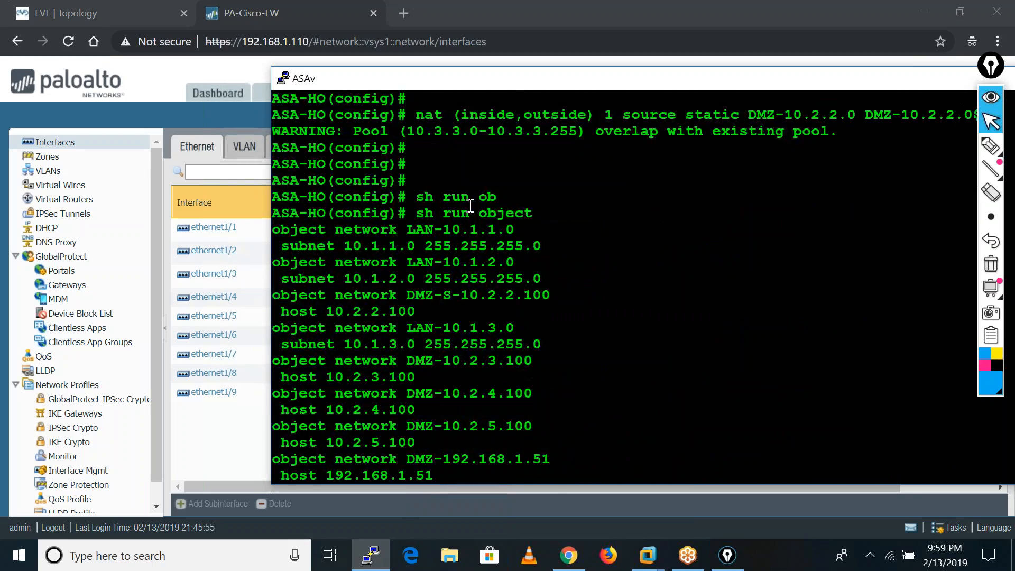
scroll(470, 205, "down", 10)
scroll(470, 205, "down", 4)
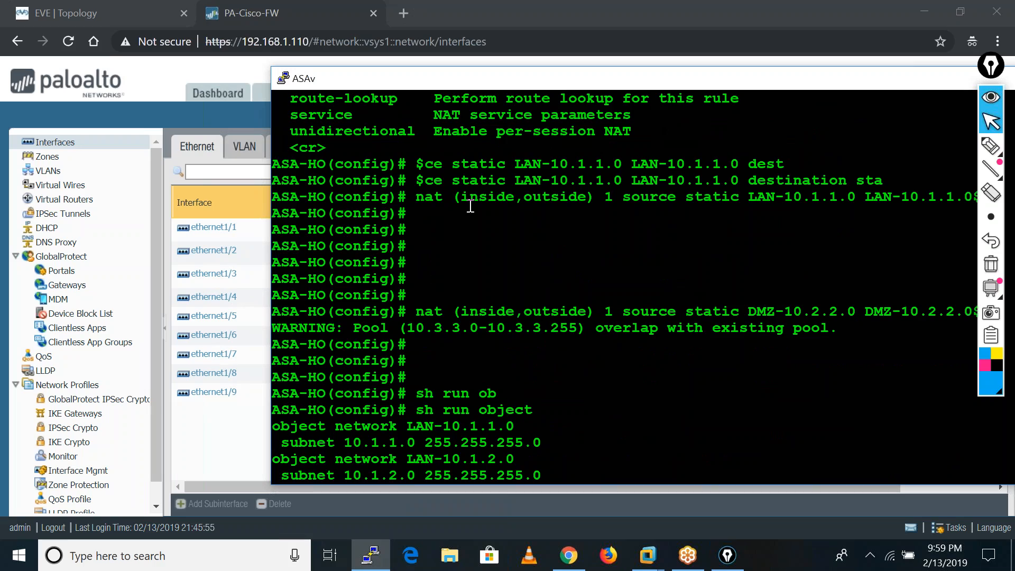
scroll(470, 205, "up", 8)
scroll(470, 206, "down", 15)
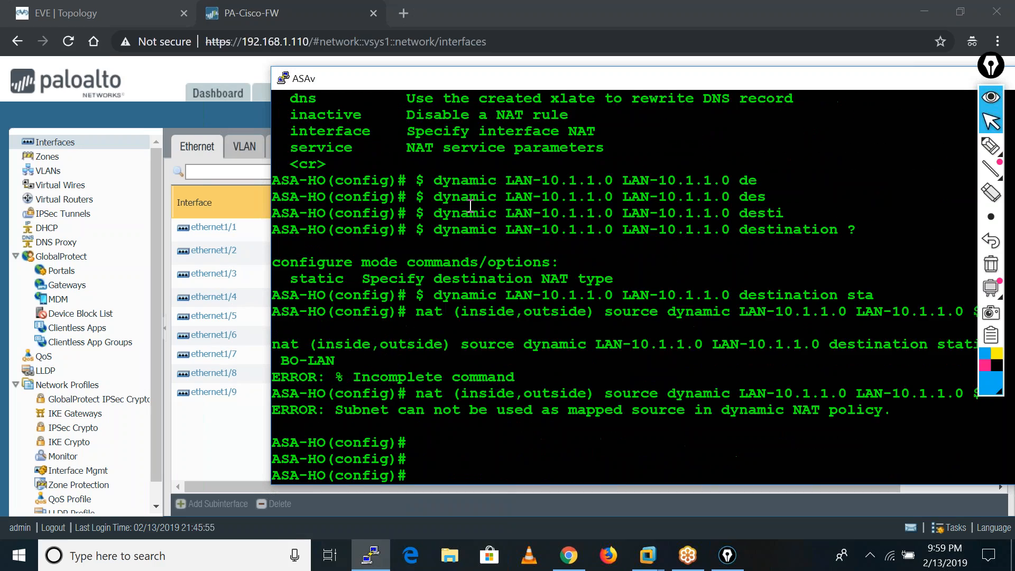
scroll(471, 205, "up", 3)
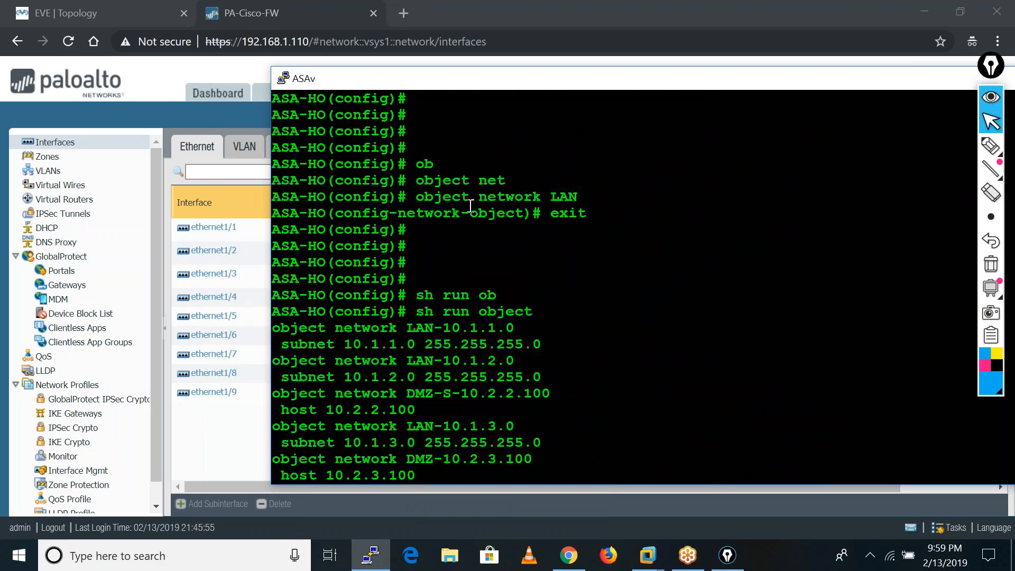
scroll(465, 207, "down", 20)
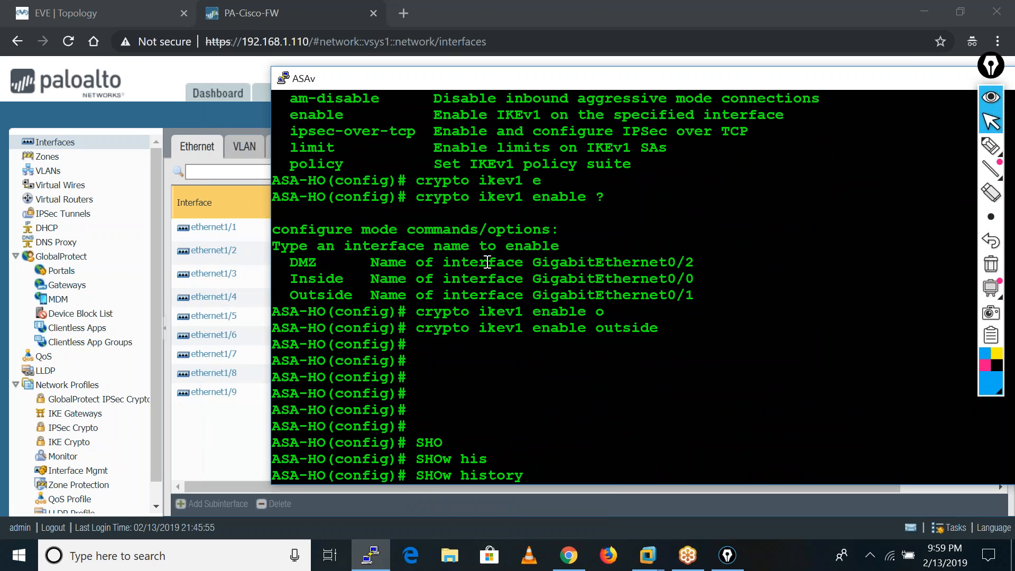
scroll(487, 260, "down", 4)
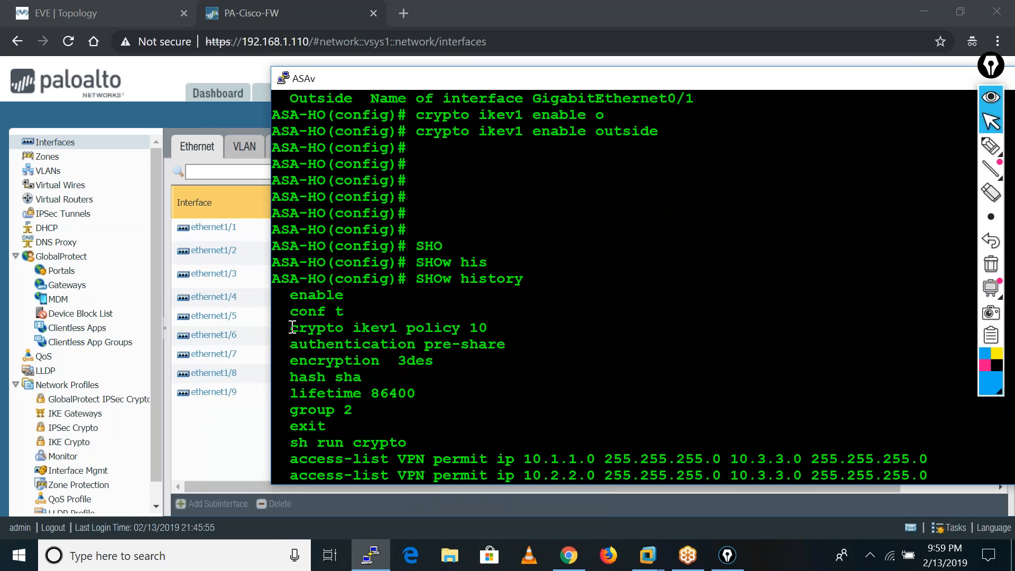
Copy the history lines from crypto ikev1 policy 10 through crypto ikev1 enable outside into a new, maximized Notepad document.
left_click_drag(292, 329, 562, 145)
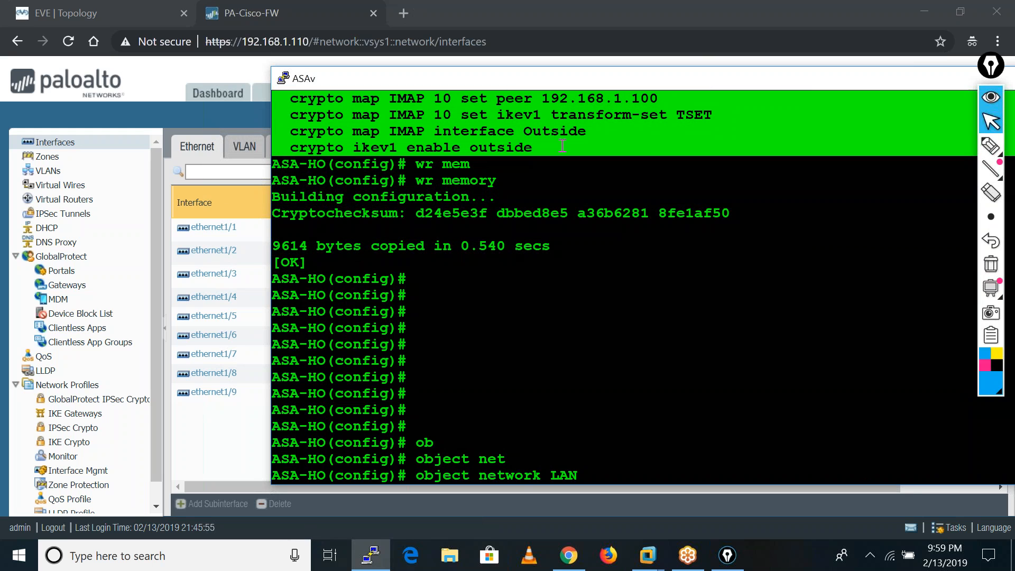
left_click(218, 551)
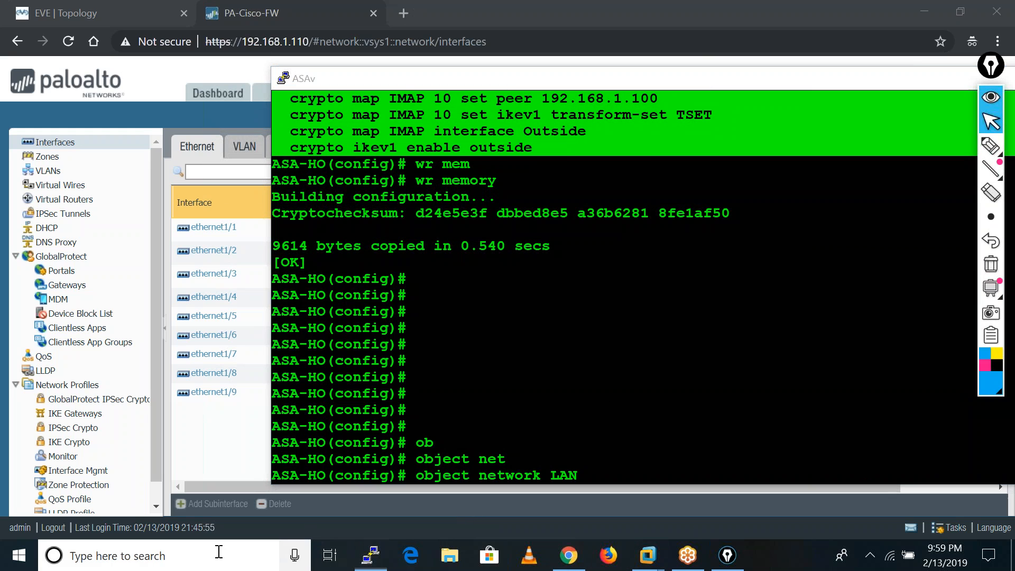
type("note")
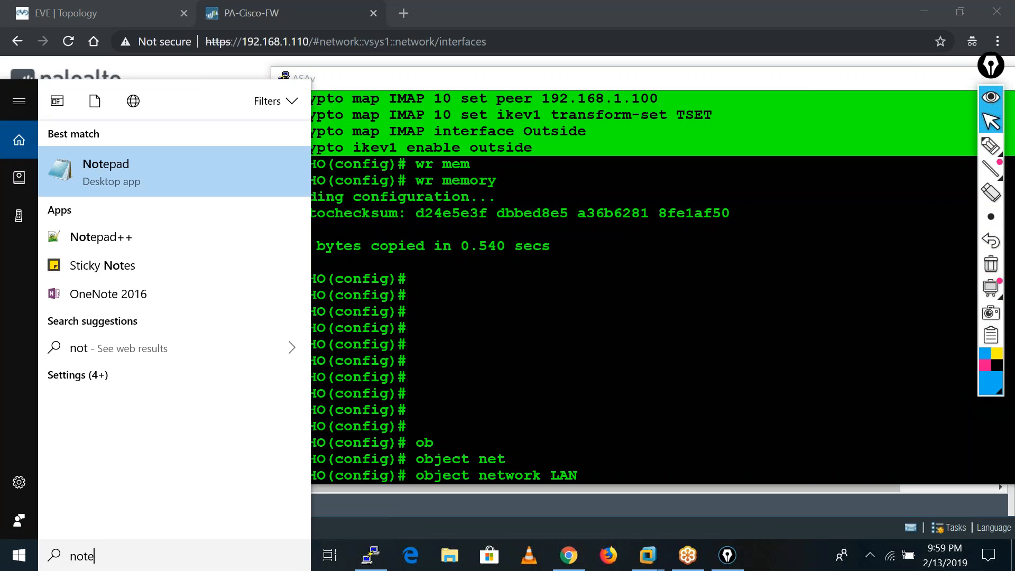
left_click(139, 176)
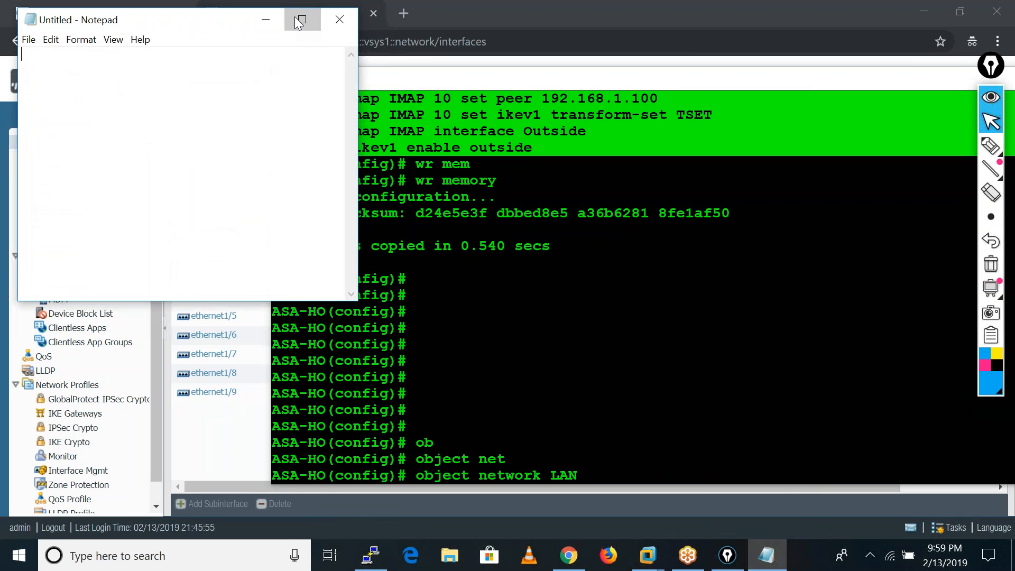
left_click(302, 20)
type("crypto ikev1 policy 10   authentication pre-share   encryption  3des   hash sha   lifetime 86400   group 2   exit   sh run crypto   access-list VPN permit ip 10.1.1.0 255.255.255.0 10.3.3.0 255.255.255.0   access-list VPN permit ip 10.2.2.0 255.255.255.0 10.3.3.0 255.255.255.0   sh run access-list VPN   crypto ipsec ikev1 transform-set TSET esp-3des esp-sha-hmac   tunnel-group 192.168.1.100 type ipsec-l2l   tunnel-group 192.168.1.100 ipsec-attributes   ikev1 pre-shared-key *****   exit   crypto map IMAP 10 match address VPN   crypto map IMAP 10 set peer 192.168.1.100   crypto map IMAP 10 set ikev1 transform-set TSET   crypto map IMAP interface Outside   crypto ikev1 enable outside")
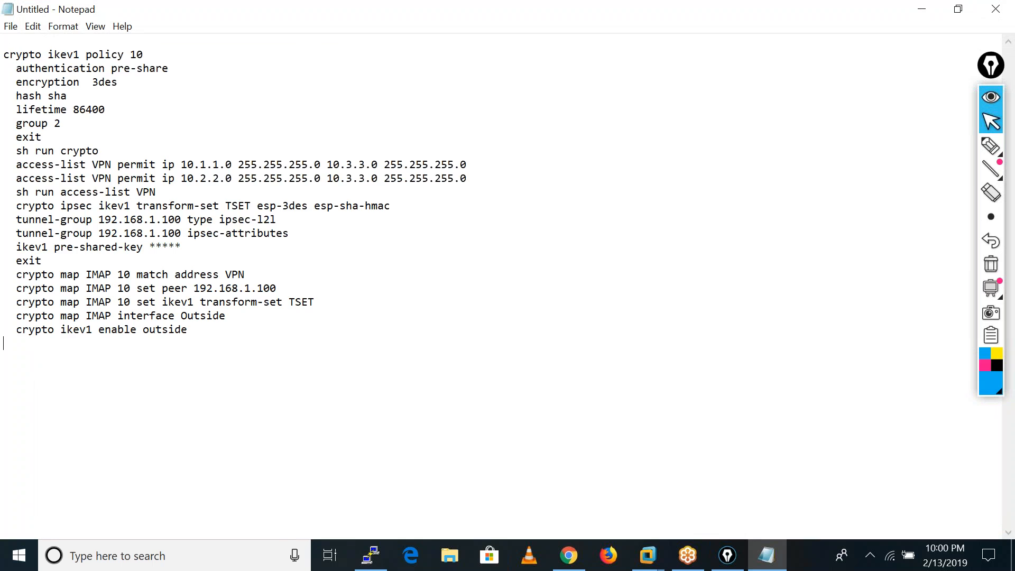
Change the copied IKEv1 policy number to 20, its encryption to des and its hash to md5.
left_click(146, 57)
key("BackSpace")
key("BackSpace")
type("2")
key("BackSpace")
left_click(43, 97)
key("BackSpace")
key("BackSpace")
type("m")
key("BackSpace")
key("BackSpace")
key("BackSpace")
key("BackSpace")
key("BackSpace")
key("BackSpace")
key("BackSpace")
key("BackSpace")
key("BackSpace")
key("BackSpace")
key("BackSpace")
key("BackSpace")
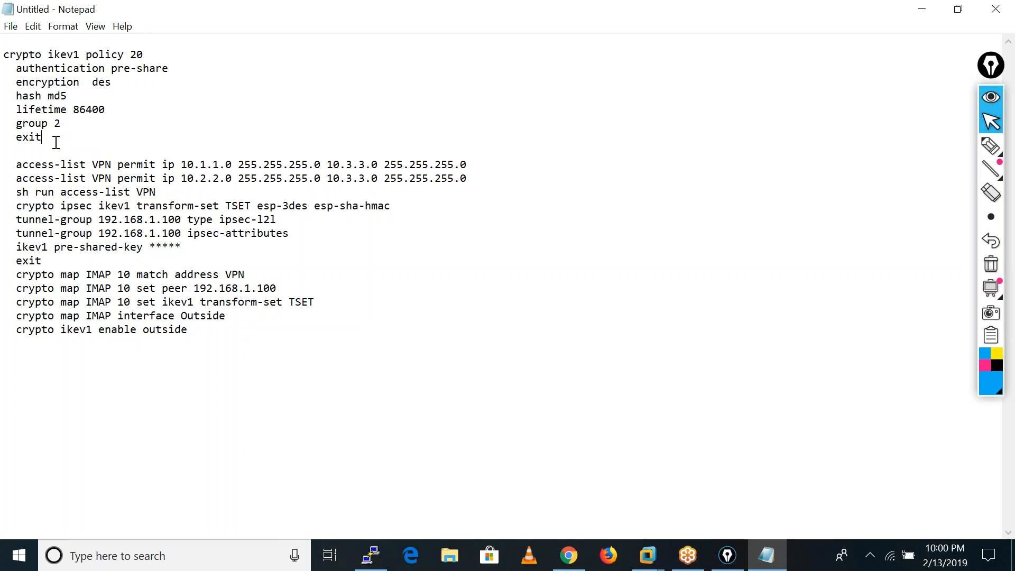
Replace the exit and sh run crypto lines below the IKEv1 policy with a single "!" separator.
type("!")
key("BackSpace")
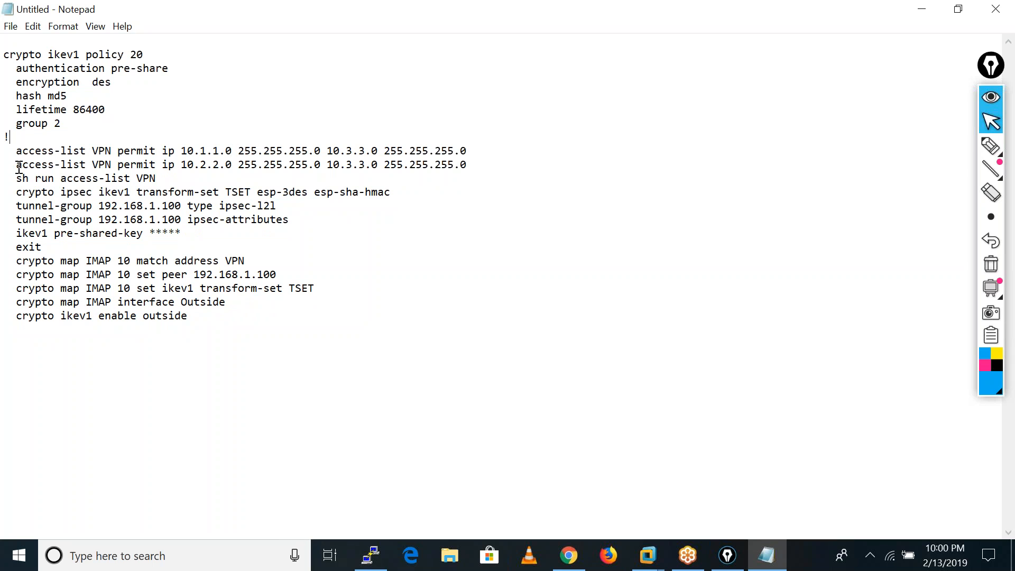
Delete the access-list line for 10.2.2.0 and rename the access list in the remaining line to VPN-10.
left_click_drag(18, 167, 466, 165)
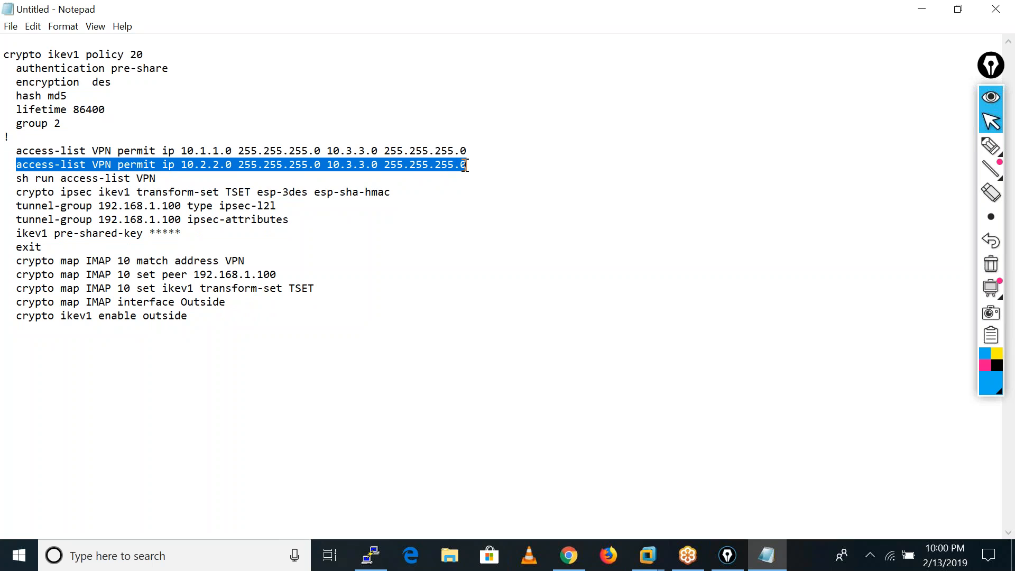
key("BackSpace")
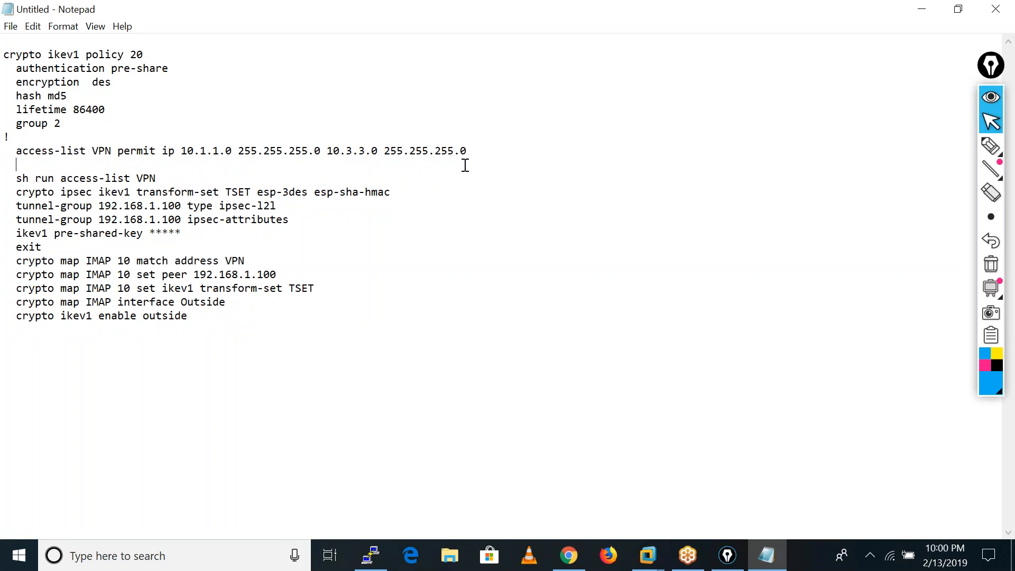
left_click(111, 152)
type("-10")
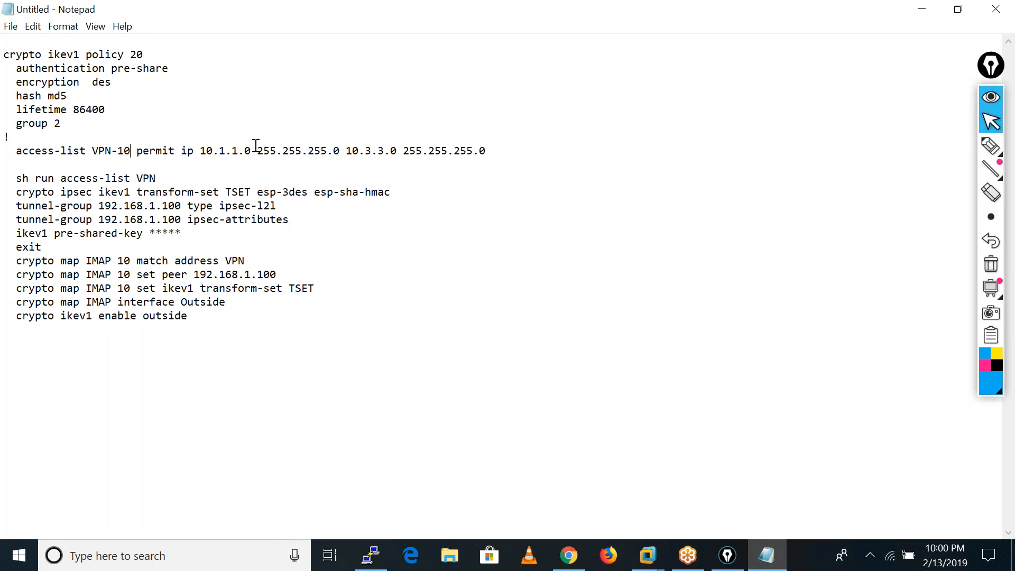
Set the destination network in the VPN-10 access-list line to 10.4.4.0.
left_click(383, 152)
key("BackSpace")
key("BackSpace")
key("BackSpace")
type("4.4")
left_click_drag(352, 151, 475, 150)
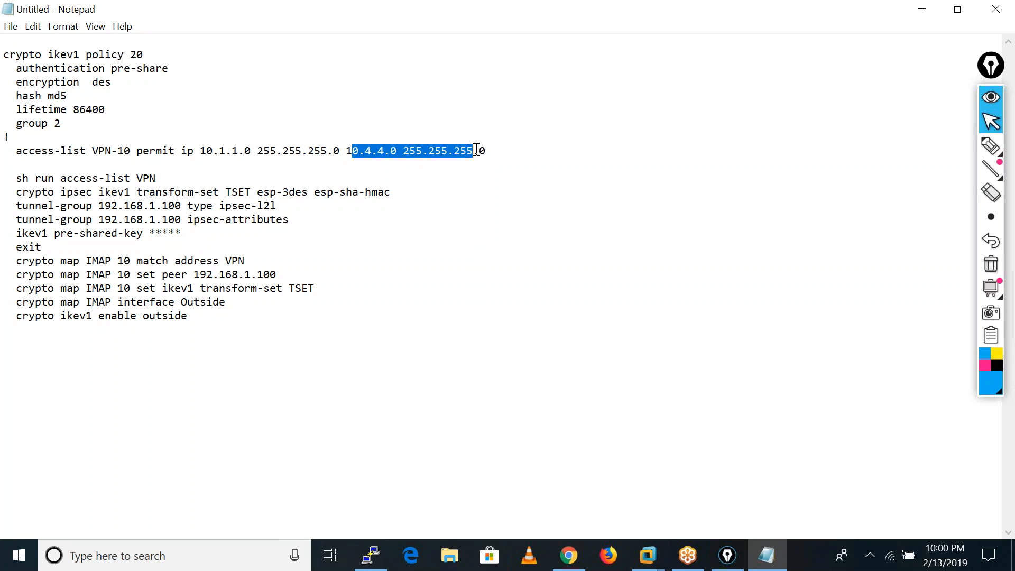
Replace the sh run access-list VPN line and the blank line above it with a "!" separator.
left_click_drag(188, 177, 19, 178)
key("BackSpace")
key("BackSpace")
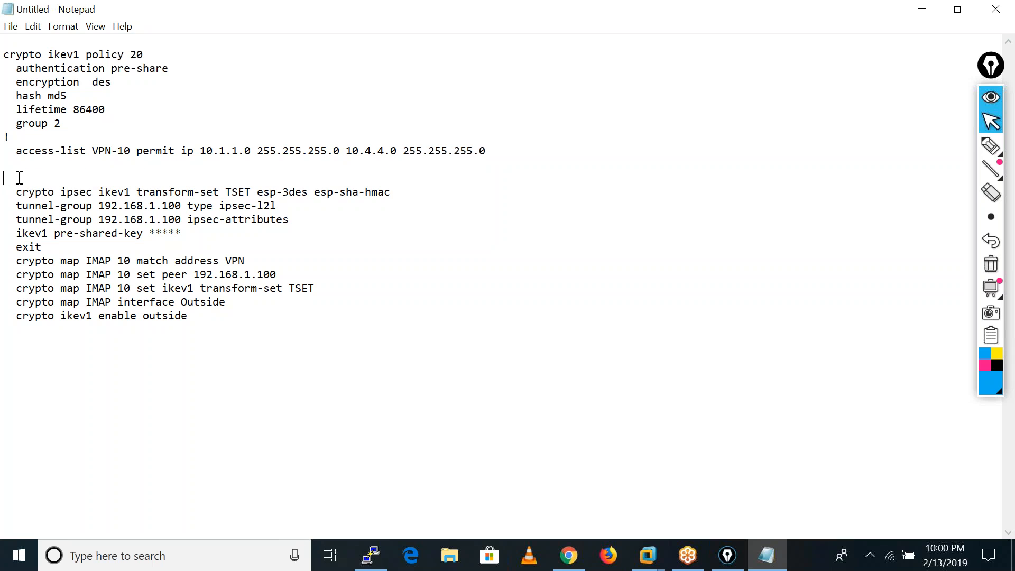
key("BackSpace")
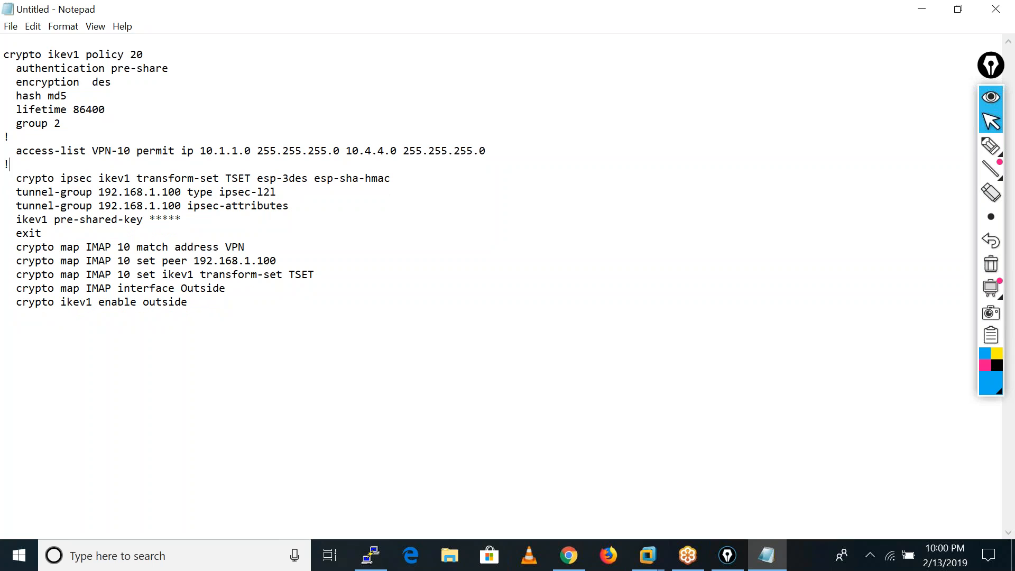
Change the TSET transform set to esp-des and esp-md5-hmac.
left_click(290, 178)
key("BackSpace")
key("BackSpace")
key("BackSpace")
key("BackSpace")
type("md5")
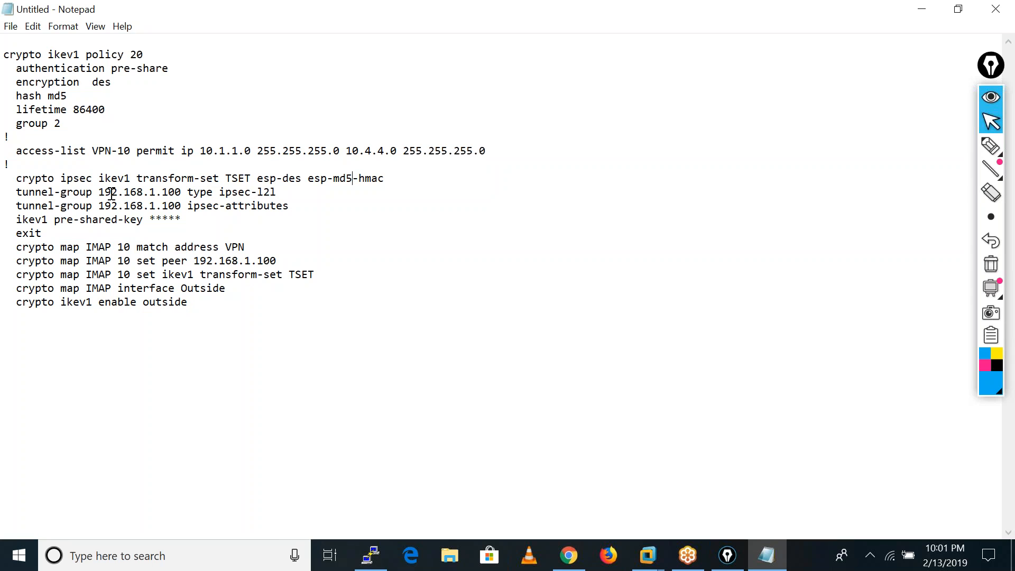
Set the peer address in both tunnel-group lines to 192.168.1.250.
double_click(164, 193)
type("250")
left_click_drag(162, 206, 182, 208)
type("250")
Replace the masked value in the ikev1 pre-shared-key line with the tunnel's pre-shared key.
double_click(184, 218)
key("BackSpace")
type("admin123")
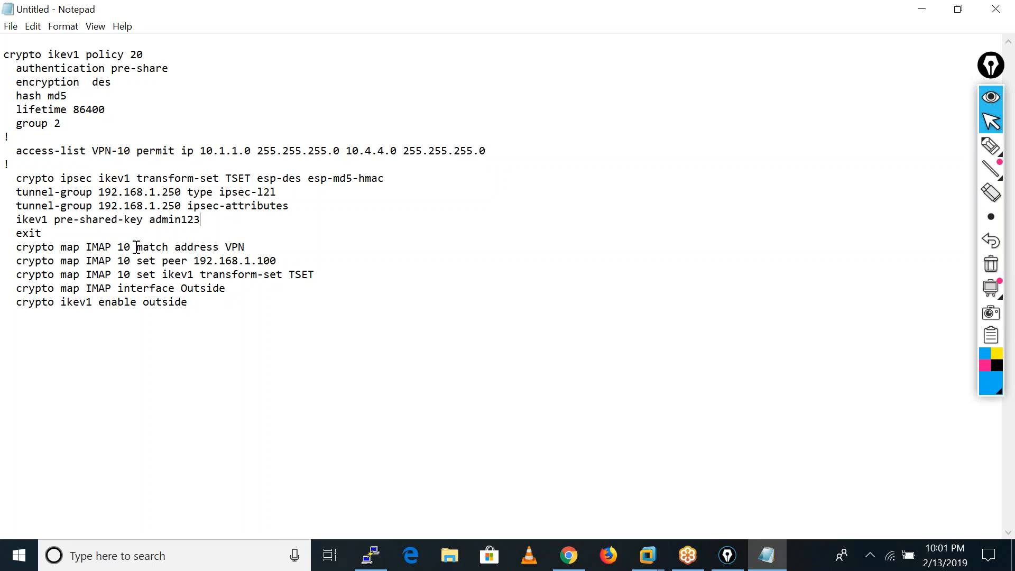
Set the sequence number to 20 and the access list to VPN-10 in the crypto map IMAP match address line.
left_click(131, 246)
key("BackSpace")
key("BackSpace")
type("20")
Set the sequence number to 20 in the crypto map IMAP set peer and set ikev1 transform-set lines.
left_click(130, 259)
key("BackSpace")
key("BackSpace")
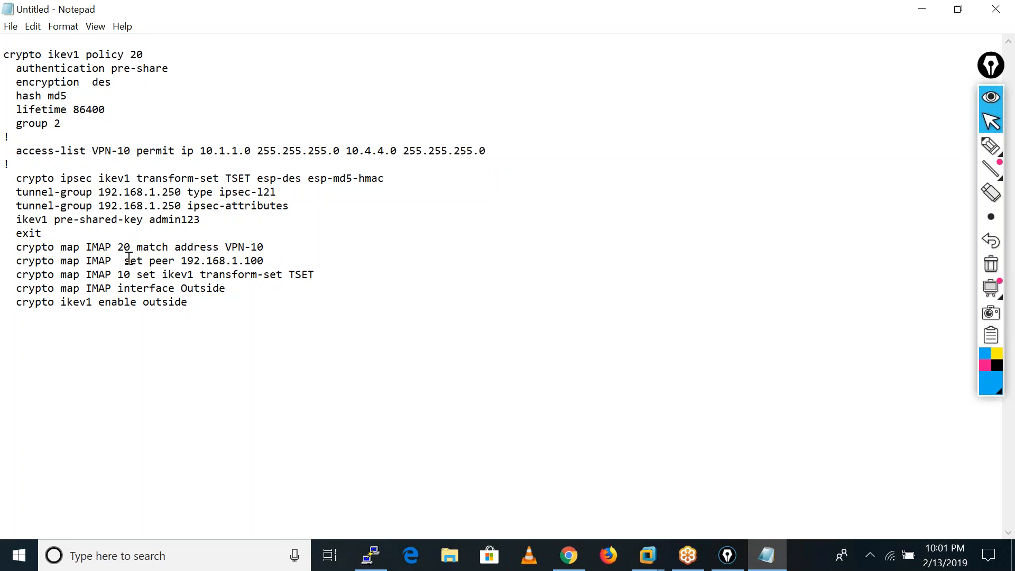
type("20")
double_click(130, 274)
key("BackSpace")
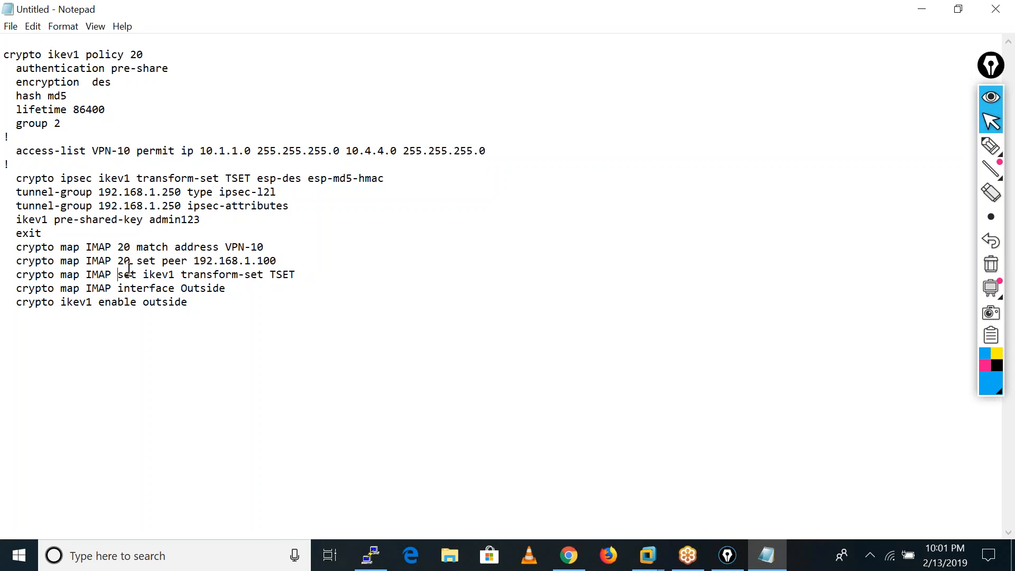
type("20")
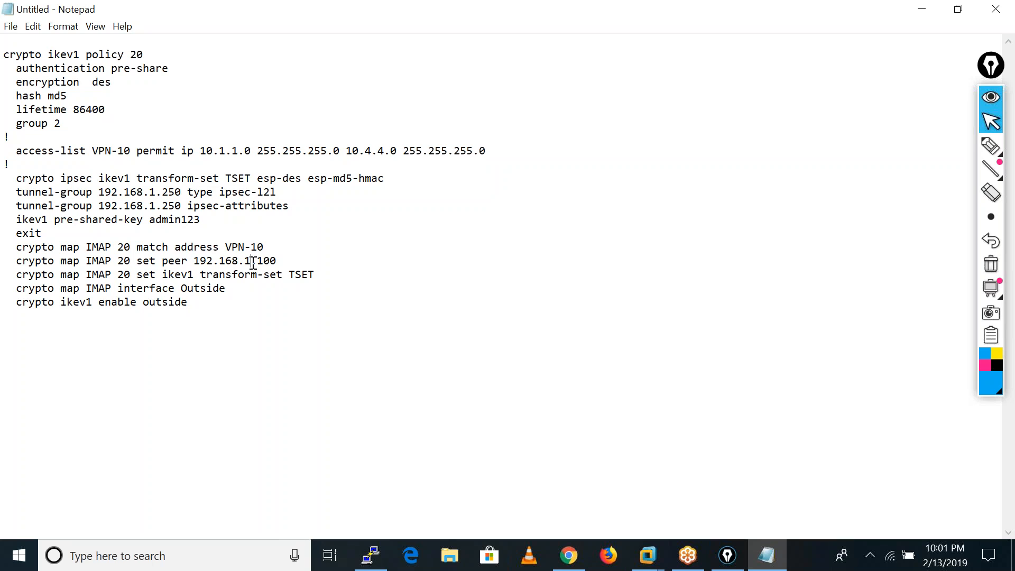
Change the peer address in the crypto map IMAP set peer line to 192.168.1.250.
left_click(277, 263)
key("BackSpace")
key("BackSpace")
type("250")
Rename the transform set to TSET-10 in both its definition and the crypto map line that references it.
left_click(252, 178)
type("-10")
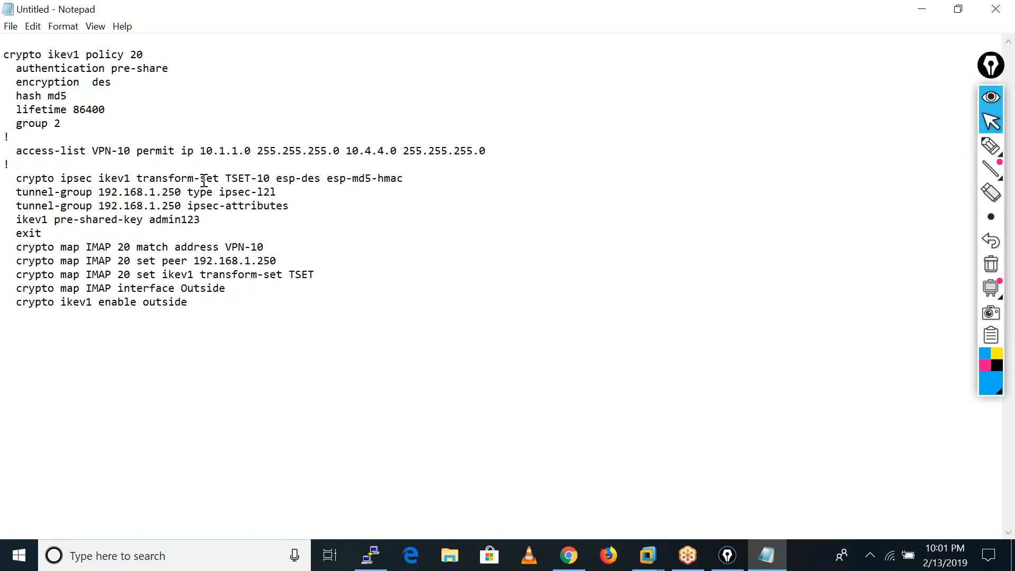
left_click(315, 274)
type("-10")
Replace the crypto map interface and ikev1 enable lines and the exit line with ! separators, adding another after the transform-set definition.
left_click_drag(15, 288, 188, 306)
key("Delete")
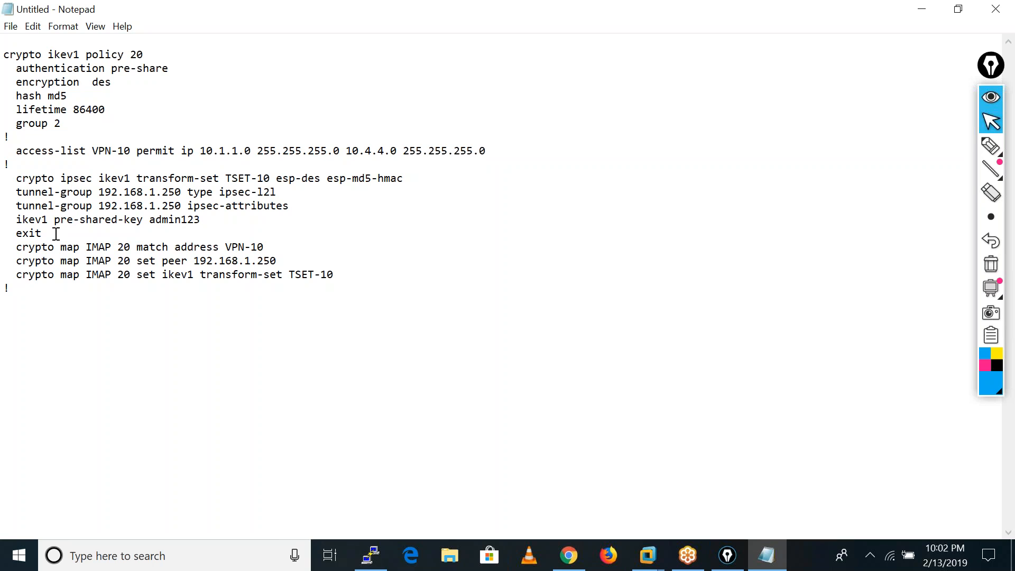
key("BackSpace")
key("BackSpace")
key("BackSpace")
key("BackSpace")
left_click(404, 180)
key("Return")
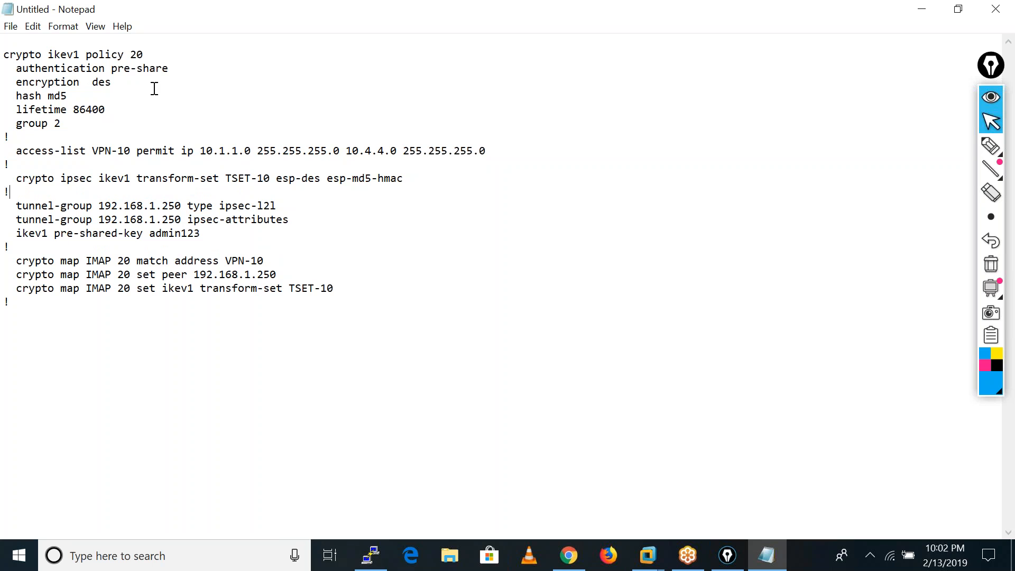
Copy the whole edited configuration and run it in the ASAv PuTTY console, including the tunnel's pre-shared key.
left_click_drag(9, 57, 79, 314)
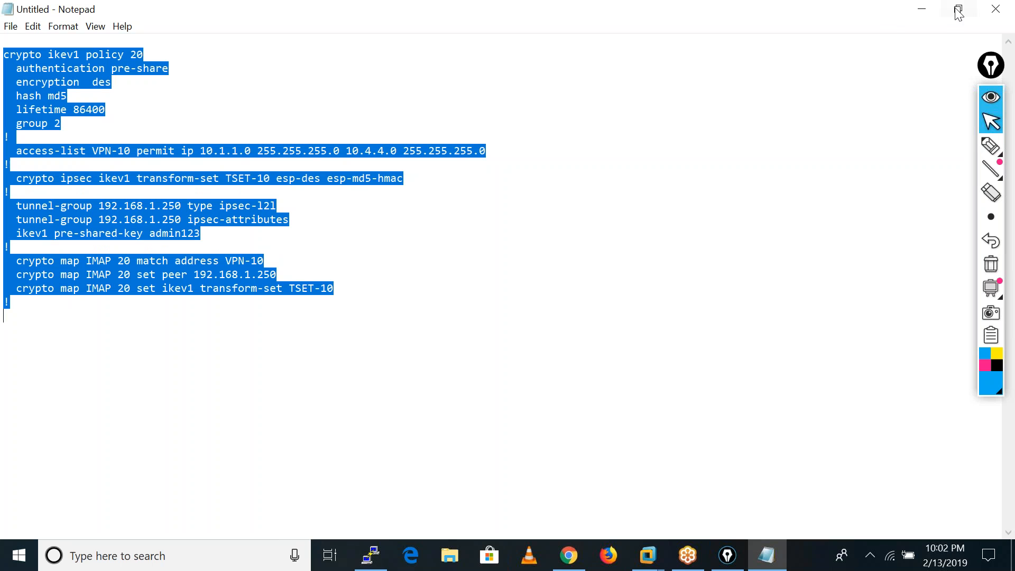
left_click(929, 11)
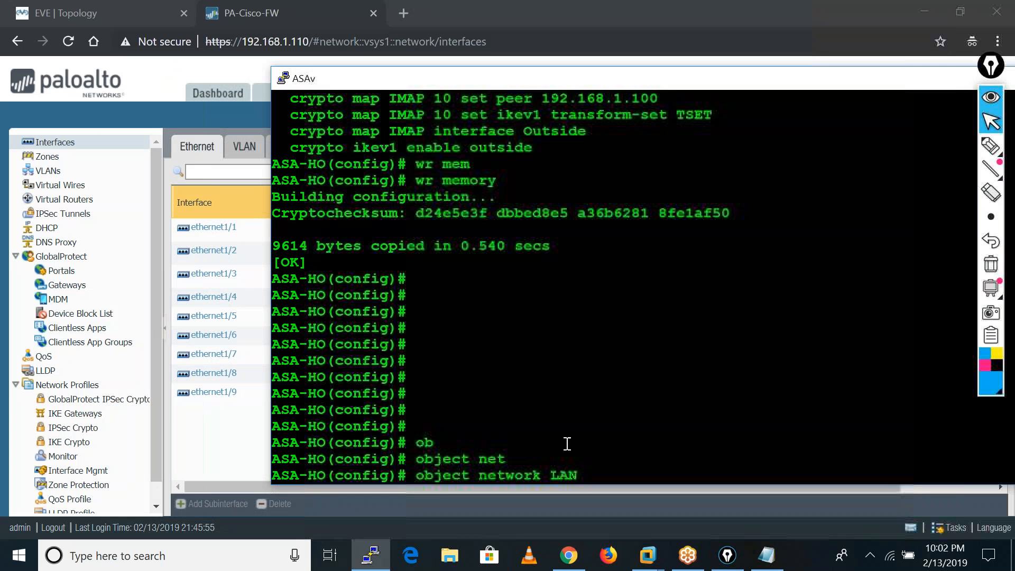
left_click(414, 526)
left_click(370, 554)
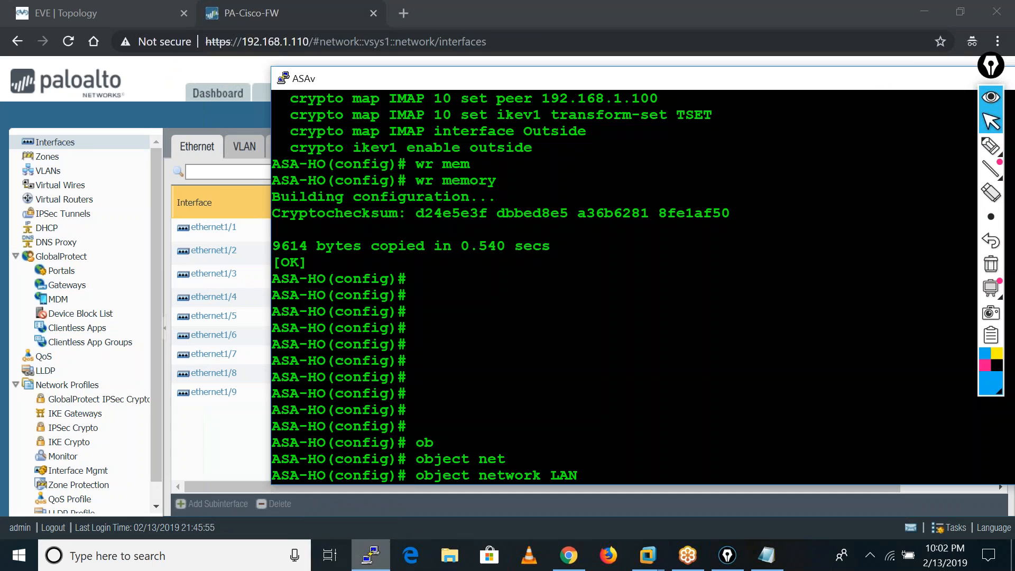
key("Return")
key("Return")
key("Return")
key("Return")
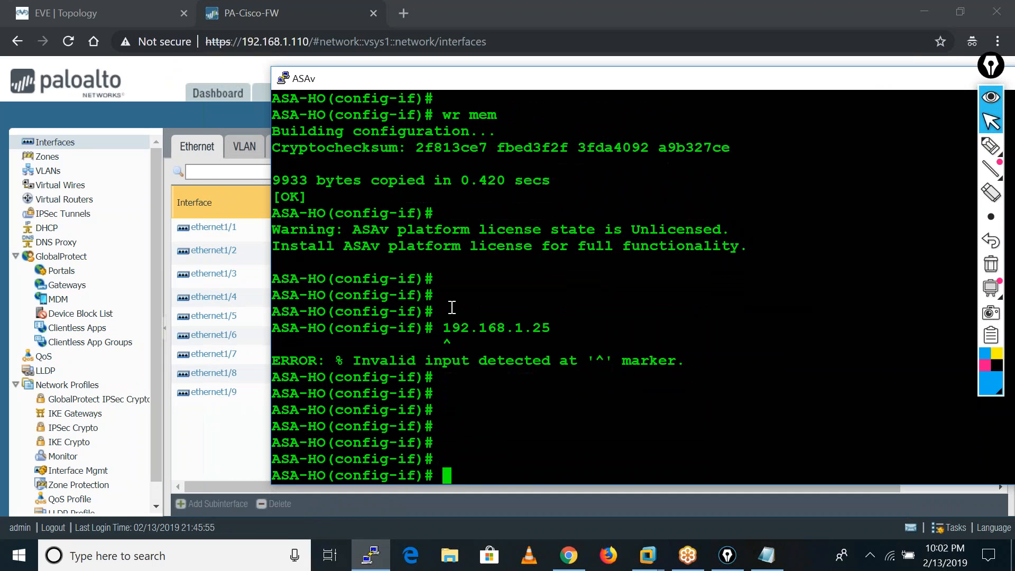
right_click(451, 307)
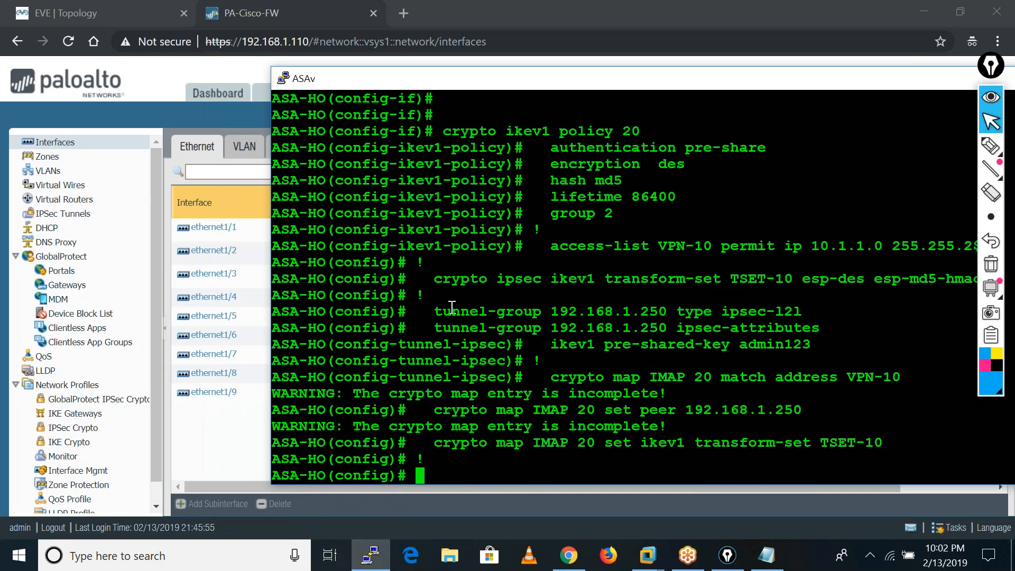
key("Return")
key("Return")
key("Return")
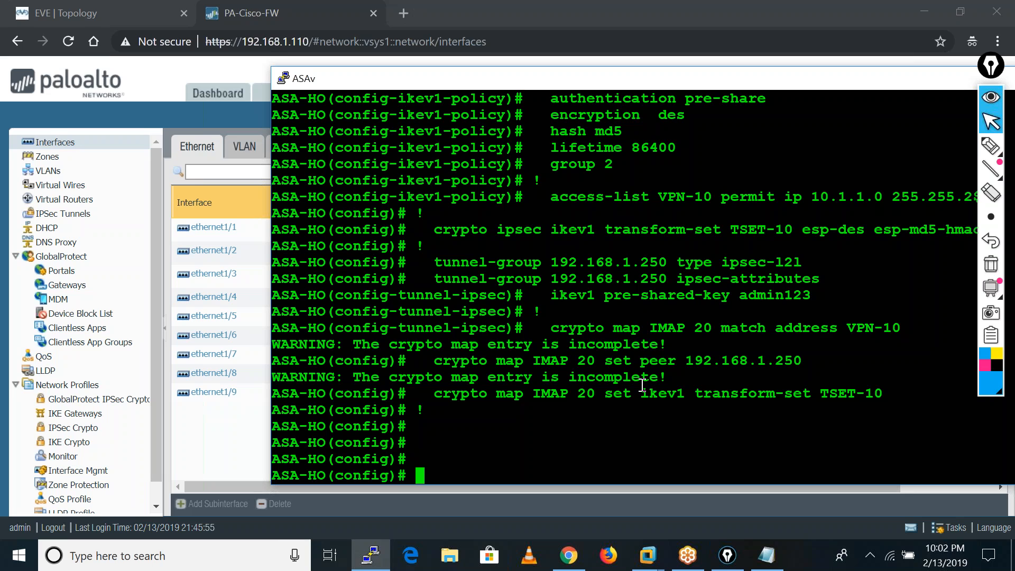
Display the running crypto map configuration on the ASA with sh run crypto map.
type("sh run cry")
key("Tab")
type("map")
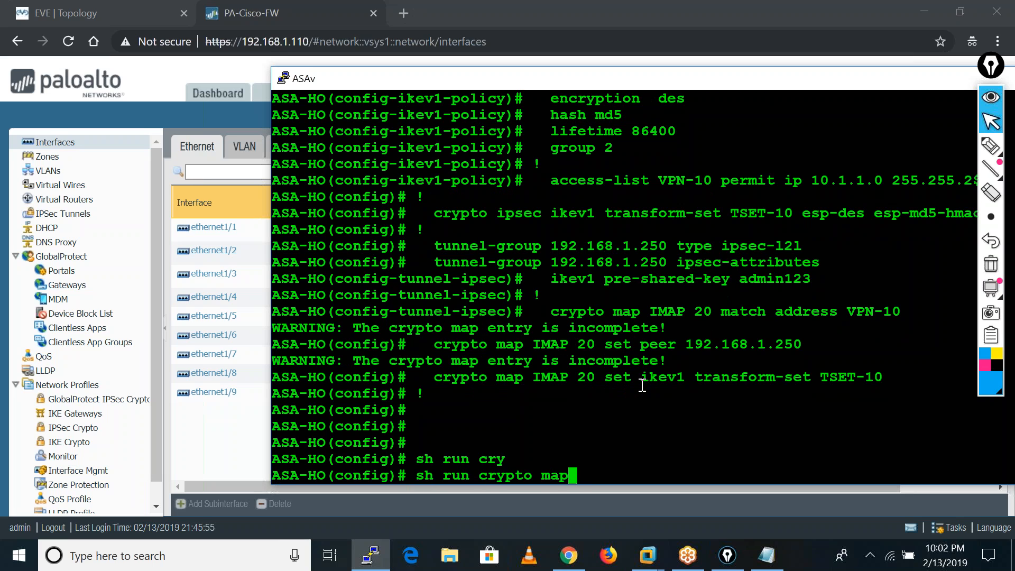
key("Return")
key("Return")
key("Return")
key("Return")
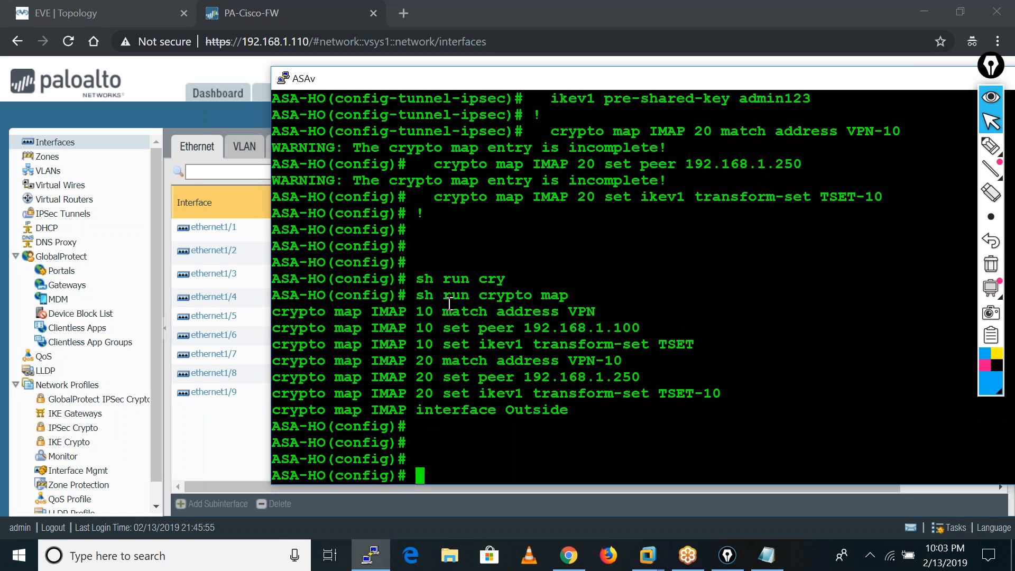
Examine entries 10 and 20 of crypto map IMAP in the running configuration output.
left_click_drag(416, 311, 709, 342)
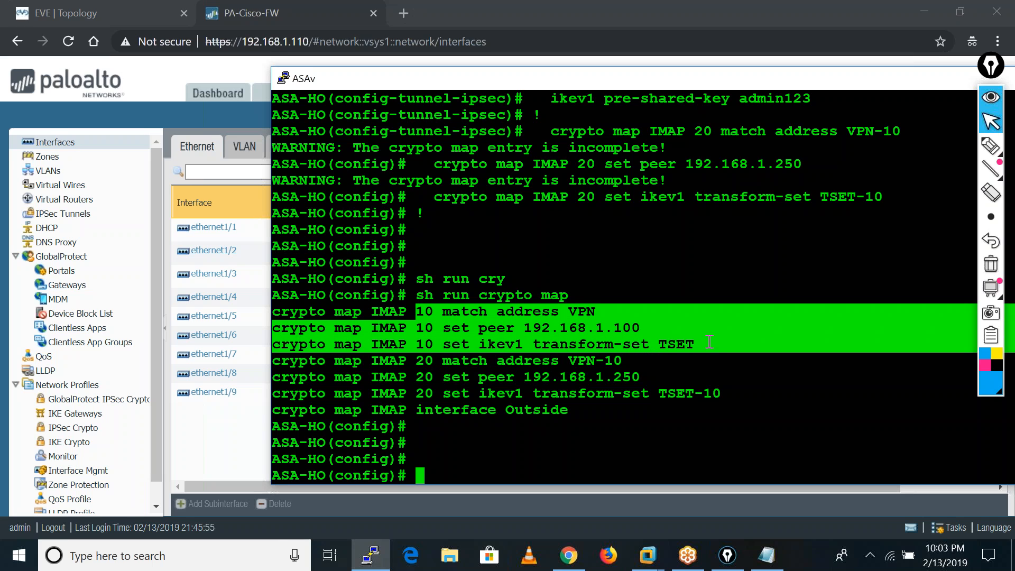
left_click_drag(279, 312, 732, 344)
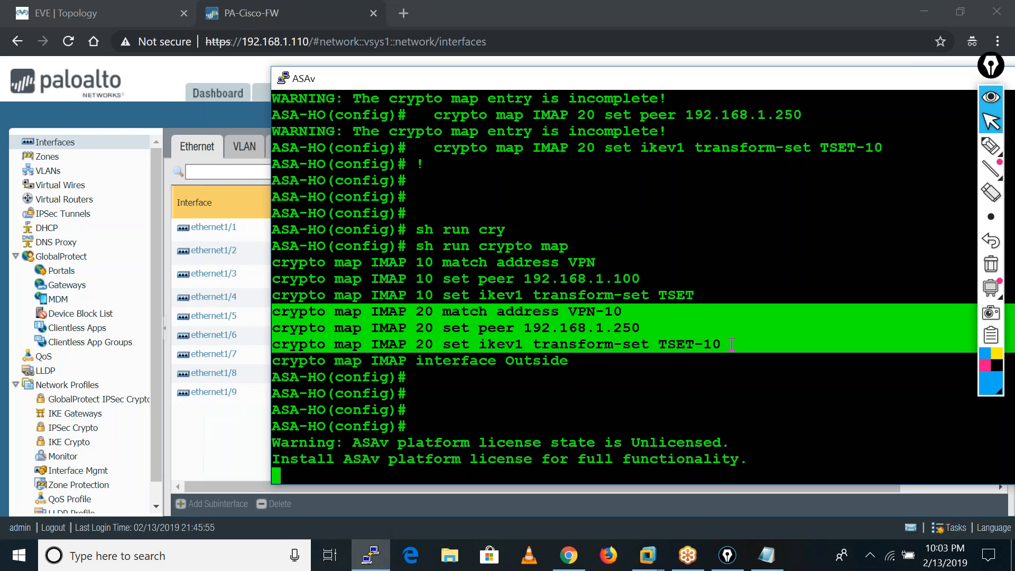
left_click(731, 344)
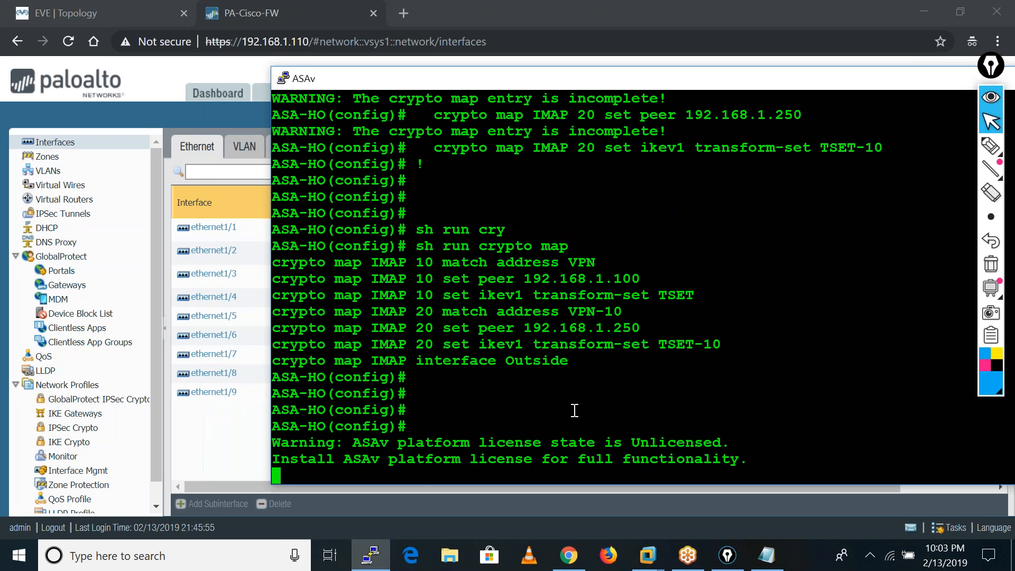
key("Return")
key("Return")
key("Return")
scroll(574, 410, "up", 2)
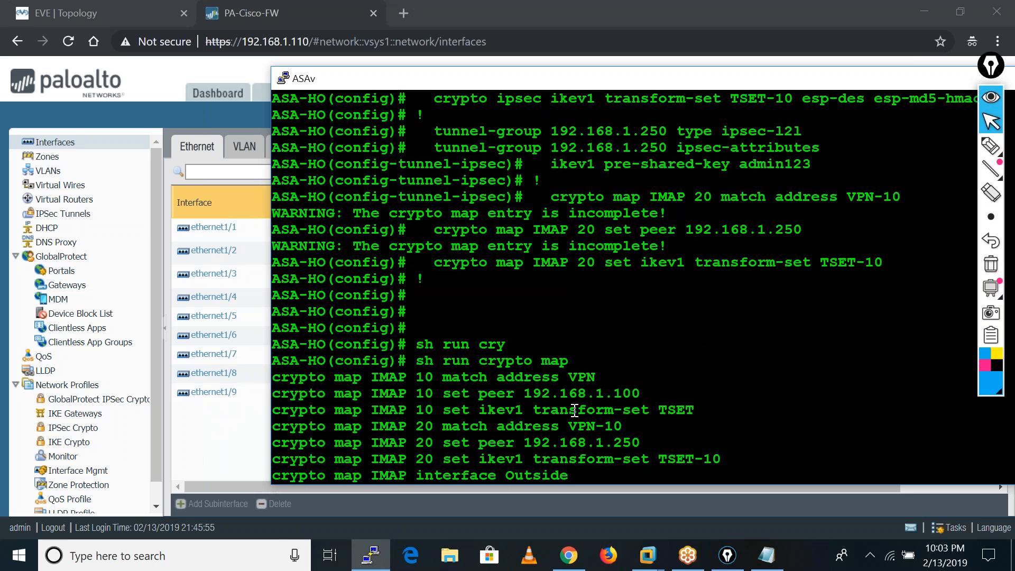
scroll(574, 411, "down", 4)
Try to list the available options of the sh crypto map command.
key("Return")
key("Return")
key("Return")
key("Return")
key("Return")
type("sh cry")
key("Tab")
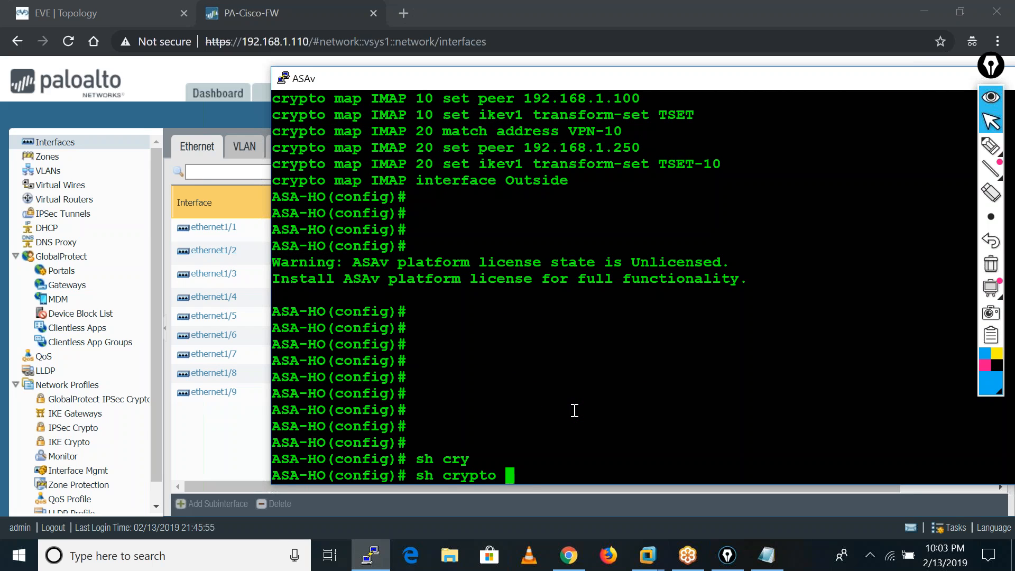
type("map")
key("Tab")
key("BackSpace")
key("BackSpace")
key("BackSpace")
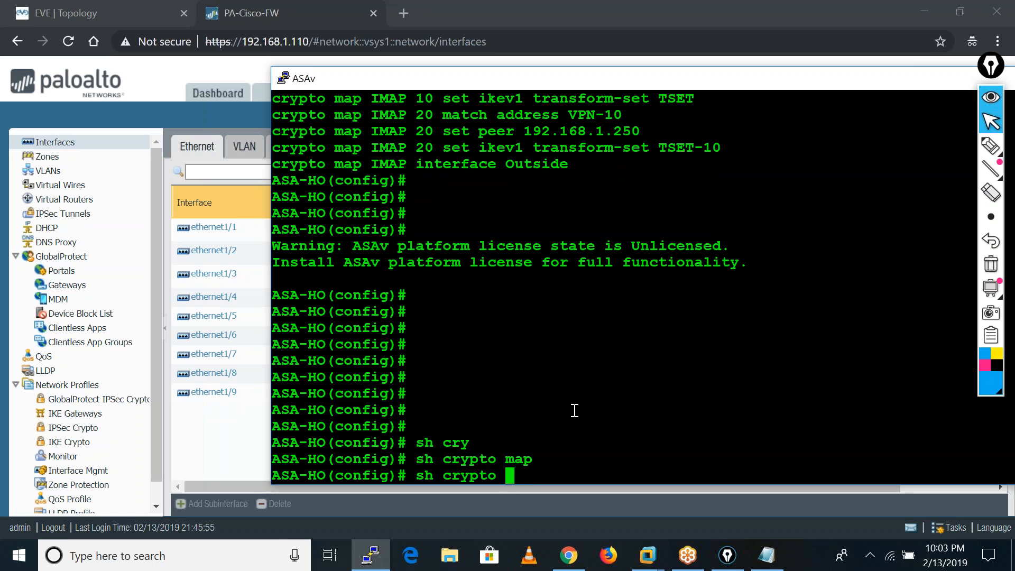
key("Tab")
type("map ?")
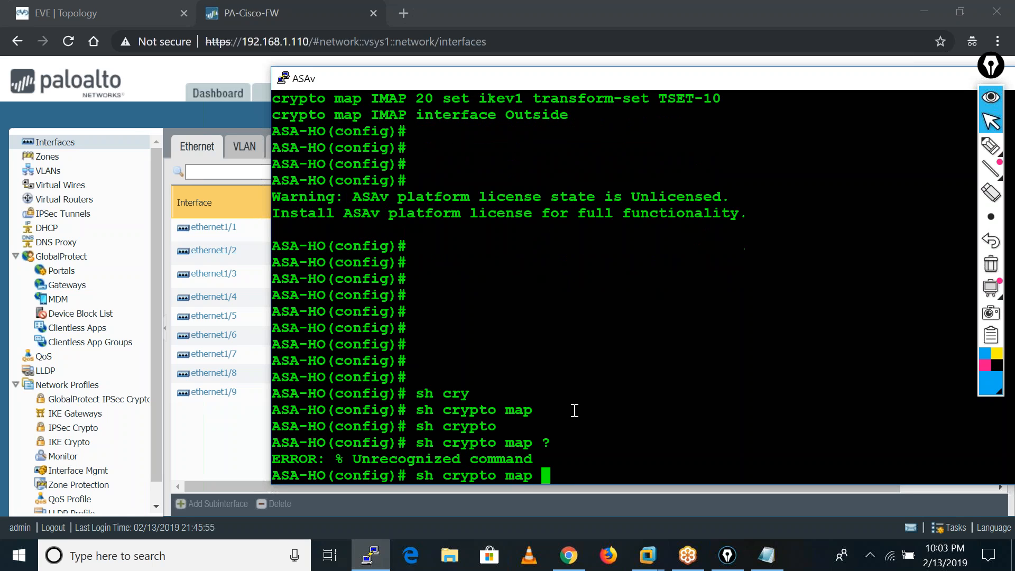
Try running sh crypto without the map keyword.
key("BackSpace")
key("BackSpace")
key("BackSpace")
key("BackSpace")
key("BackSpace")
key("Tab")
key("Return")
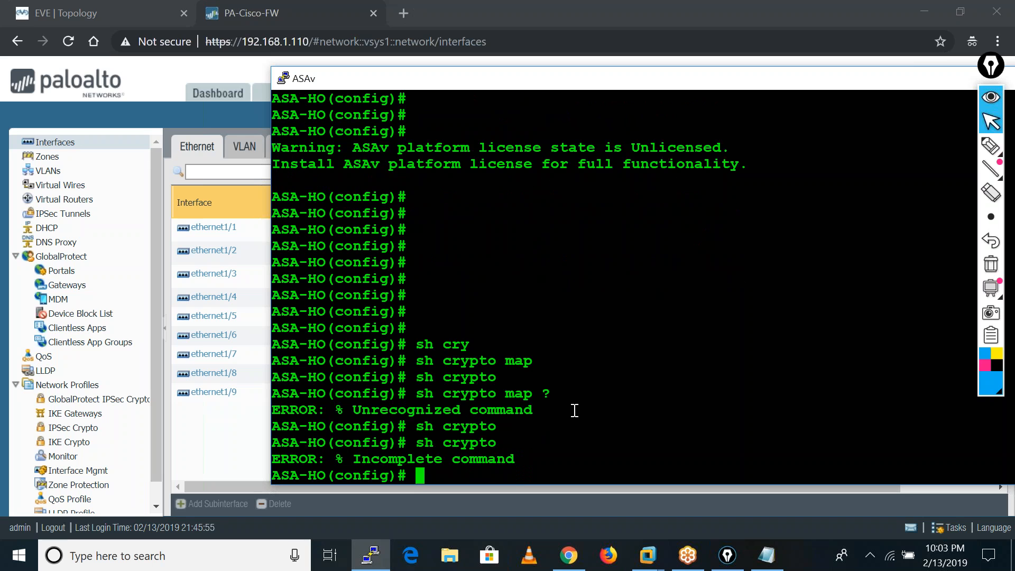
key("Return")
key("Return")
key("Return")
key("Return")
key("Return")
key("Return")
key("Return")
key("Return")
key("Return")
key("Return")
key("Return")
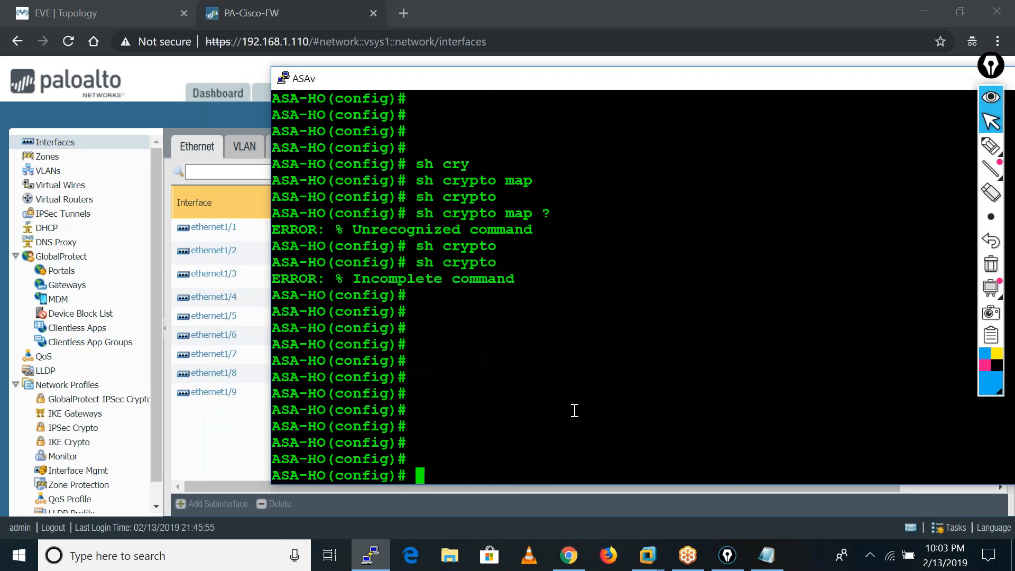
Show the running NAT configuration with sh run nat and examine the object network LAN-10.1.3.0 entry.
key("Return")
key("Return")
key("Return")
key("Return")
key("Return")
type("sh run nat")
key("Return")
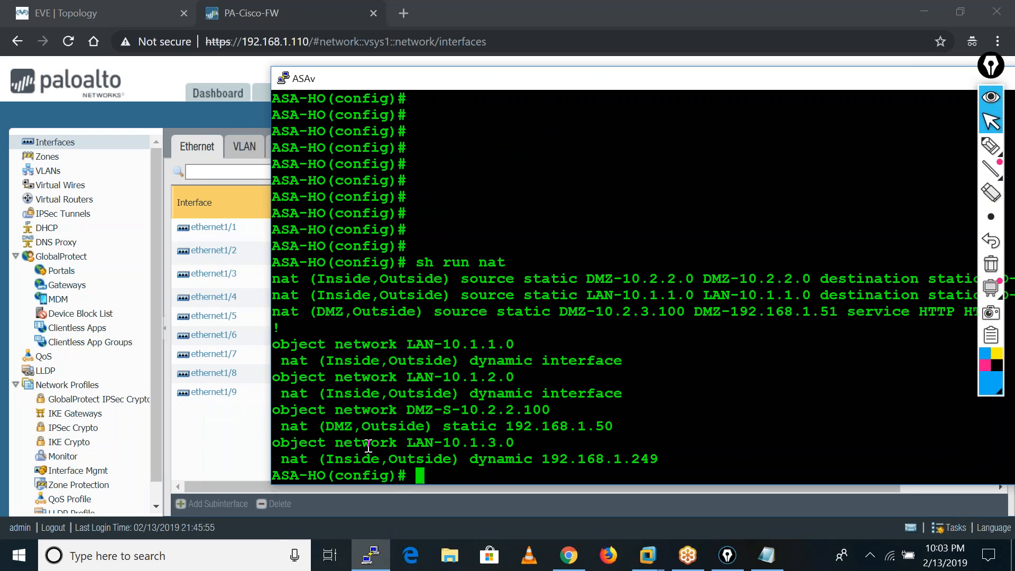
left_click_drag(272, 442, 435, 443)
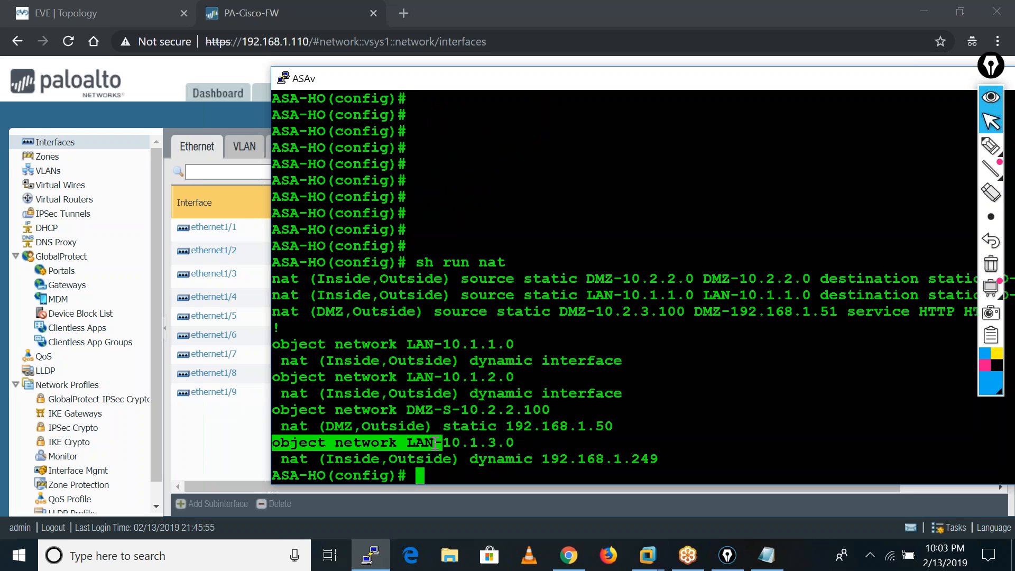
left_click(513, 379)
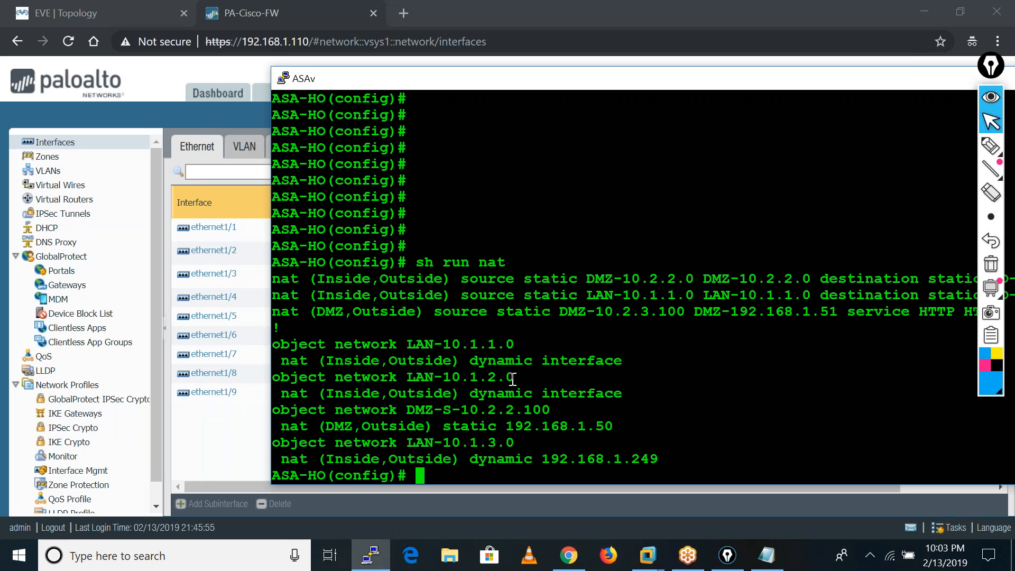
Create a network object named PA-LAN on the ASA.
type("ob")
key("Tab")
type("net")
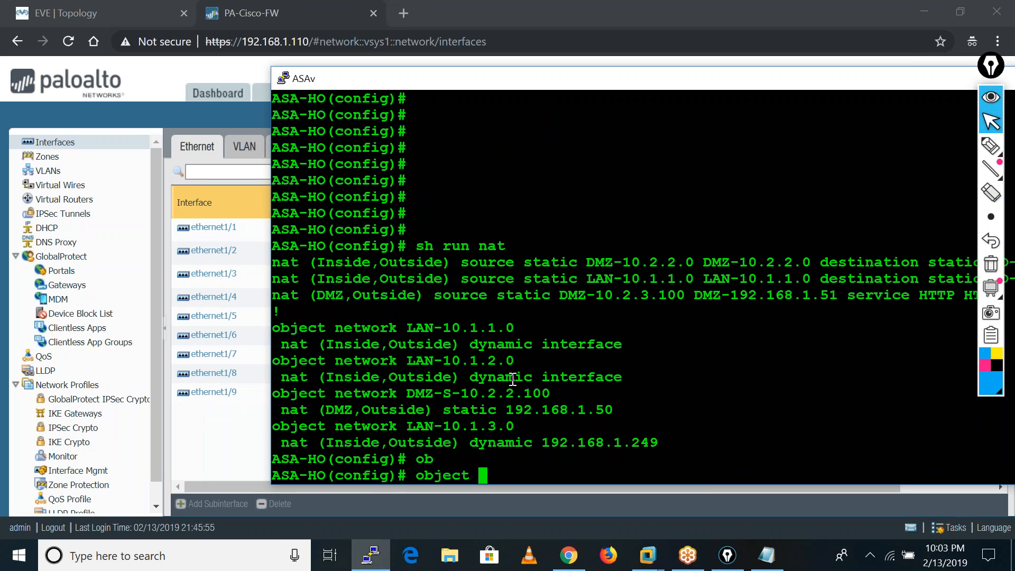
key("Tab")
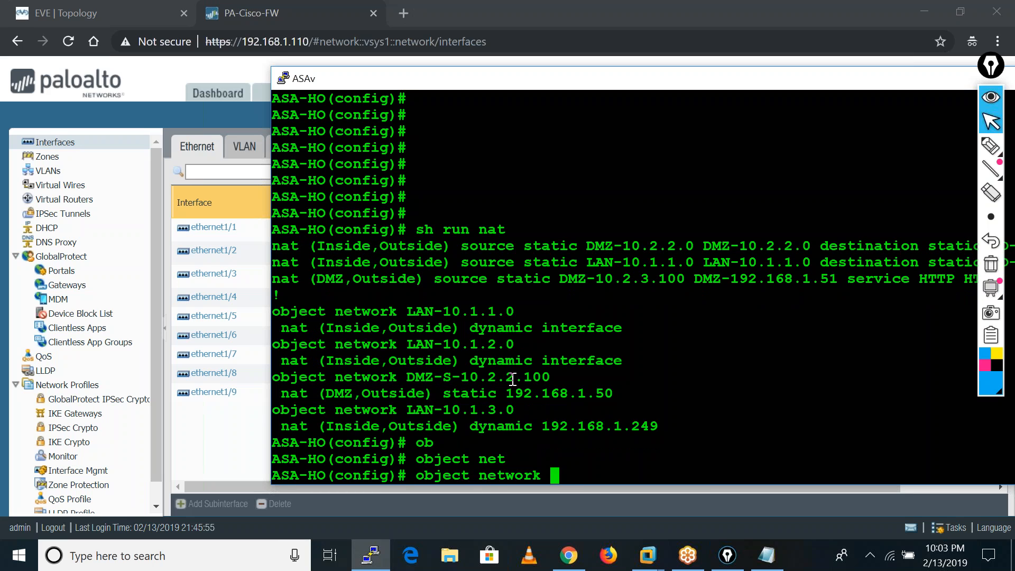
type("PA-LAN")
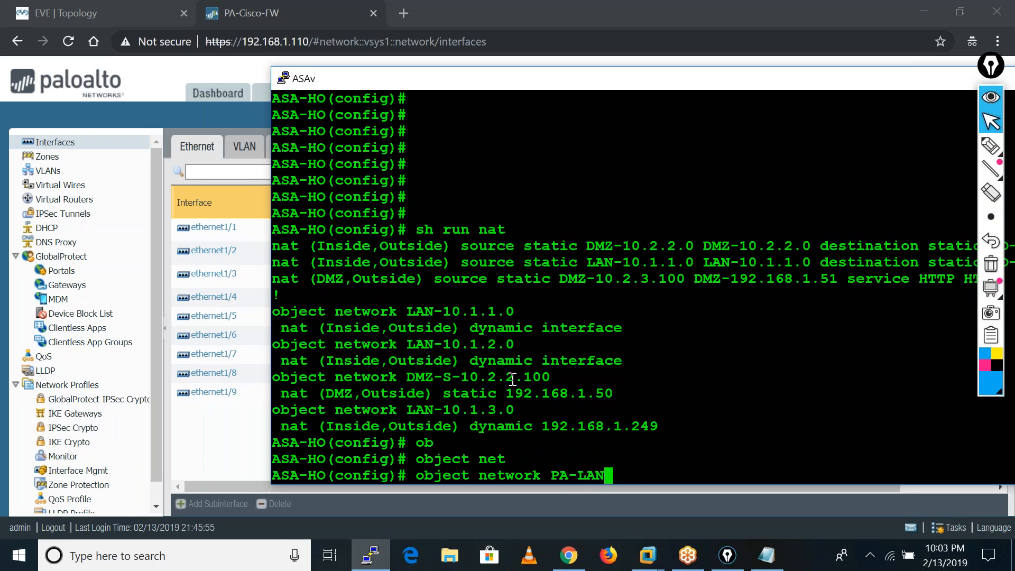
key("Return")
Assign subnet 10.4.4.0 255.255.255.0 to the PA-LAN object and exit to global configuration mode.
type("sub")
key("Tab")
type("10.4.4.")
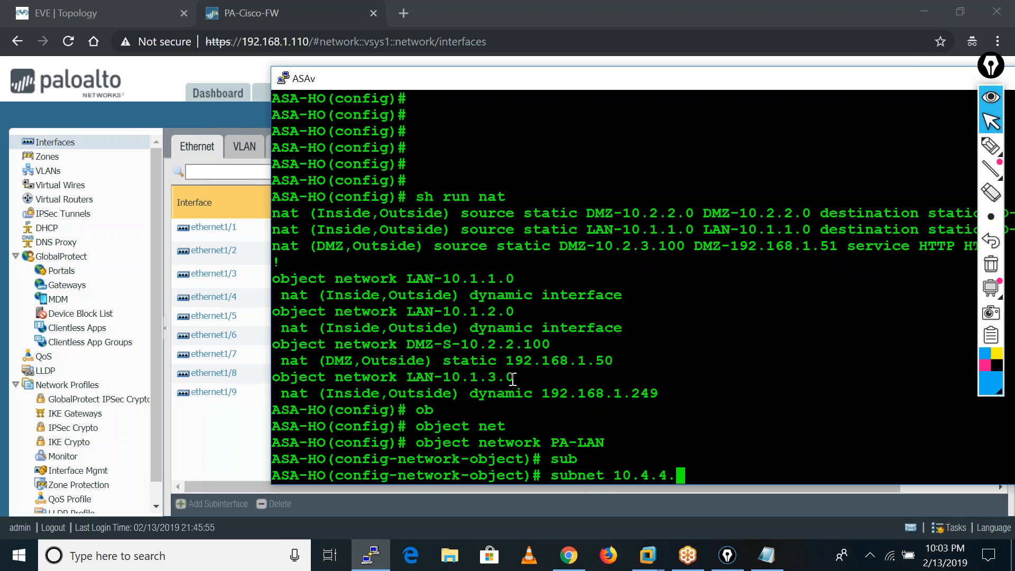
type("0 255.2")
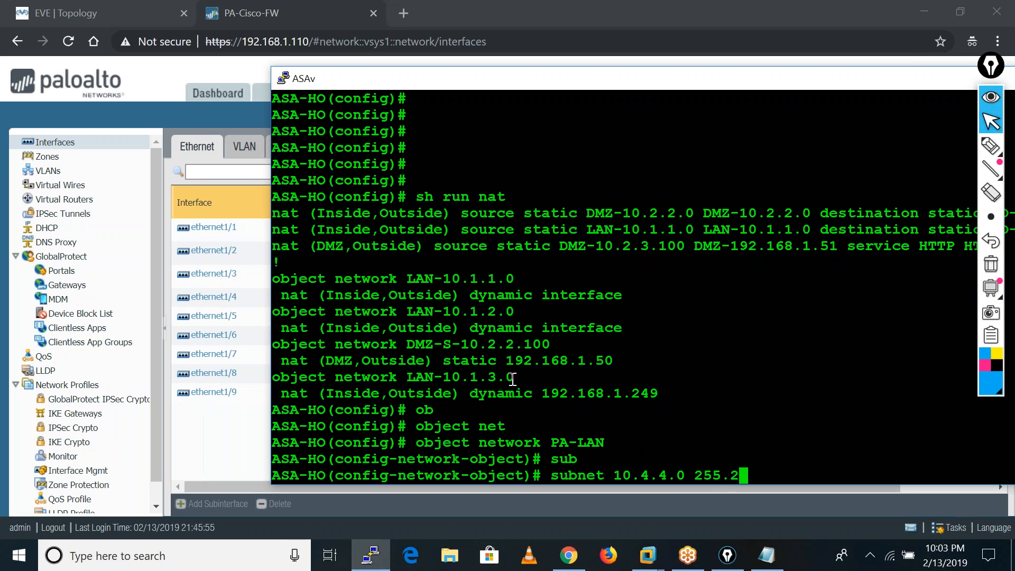
type("55.255.0")
key("Return")
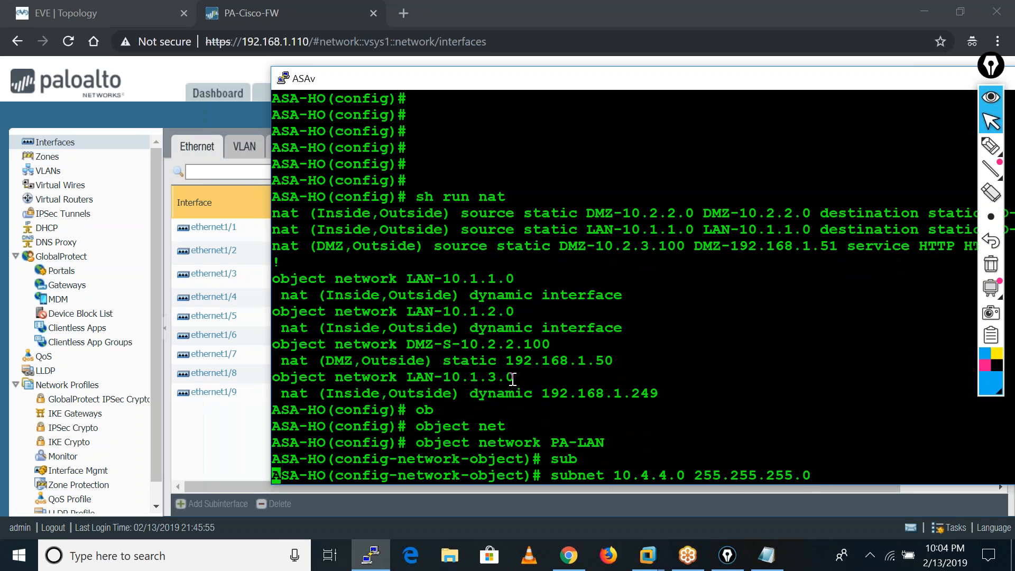
type("exit")
key("Return")
key("Return")
key("Return")
key("Return")
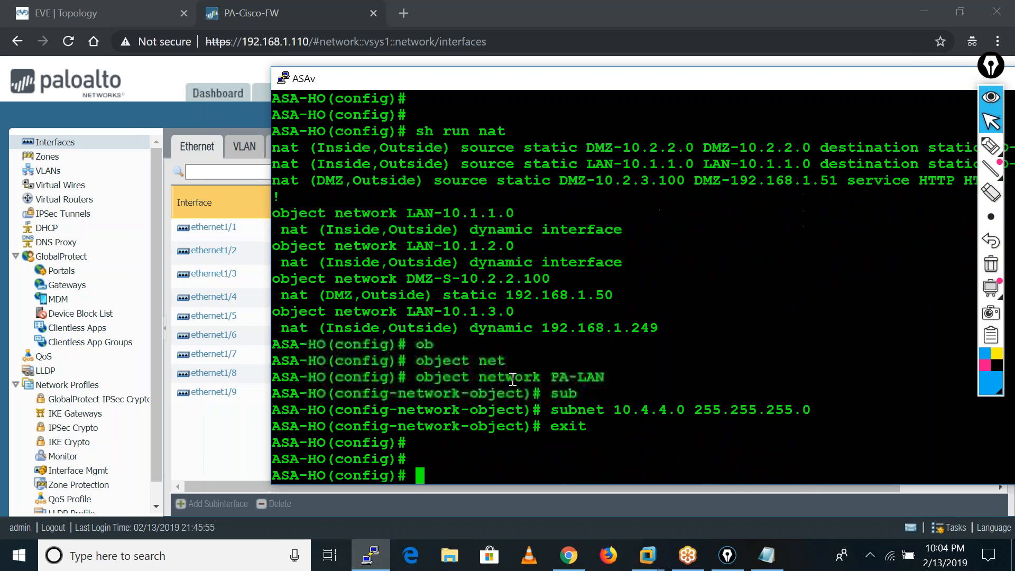
Begin a NAT rule from inside to outside with a static source: nat (inside,outside) source static.
type("nat")
key("Tab")
type("(i")
key("Tab")
type(",o")
key("Tab")
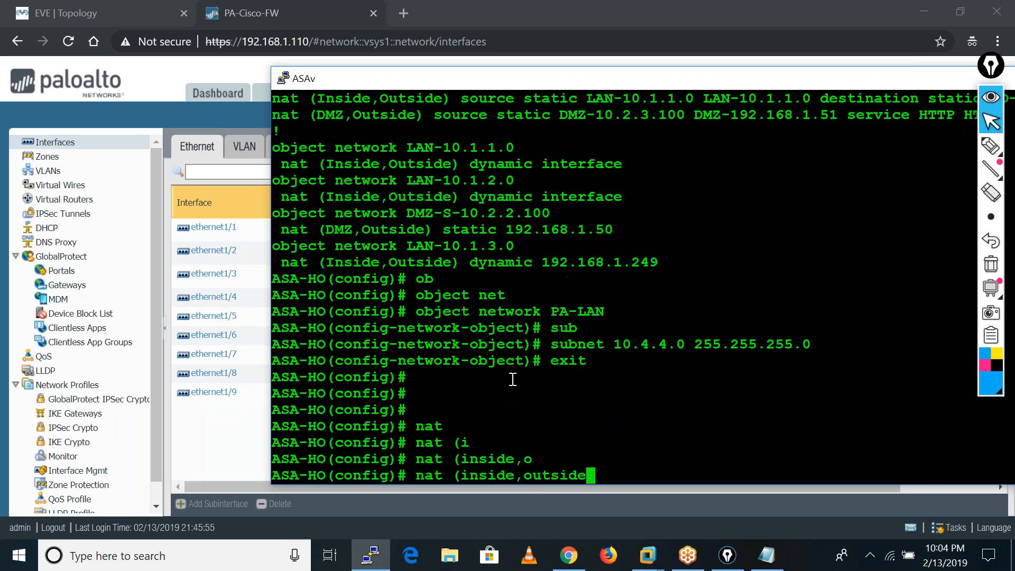
type(") so")
key("Tab")
type("sta")
key("Tab")
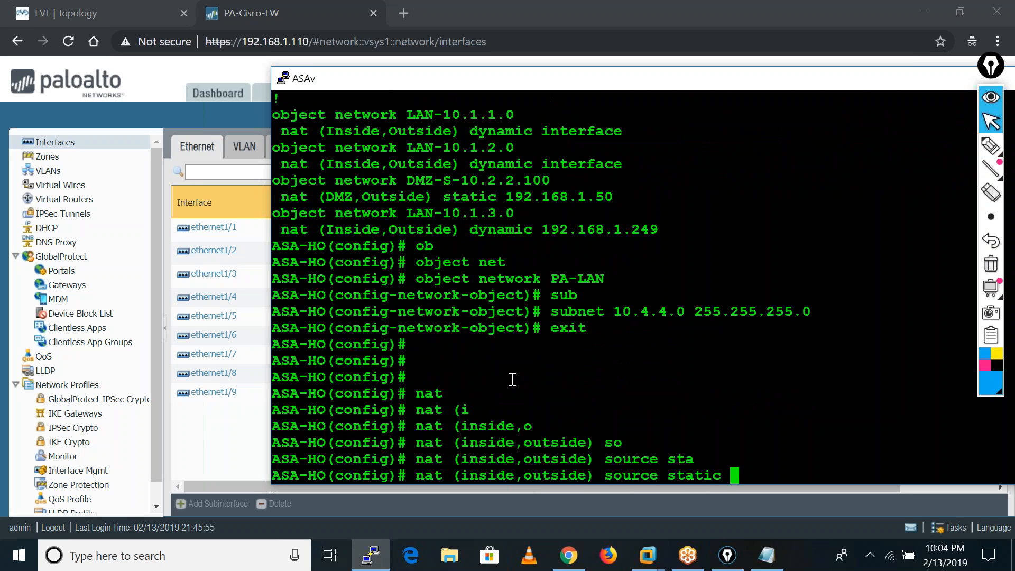
Enter LAN-10.1.1.0 as both the real and mapped source object of the NAT rule.
type("LAN-10.1.10")
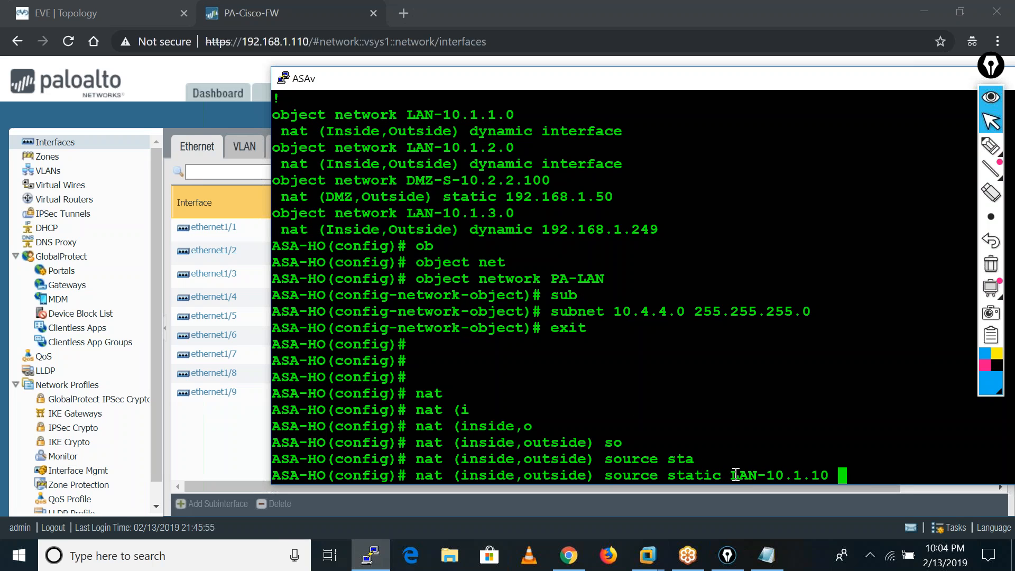
left_click_drag(732, 474, 824, 474)
right_click(824, 475)
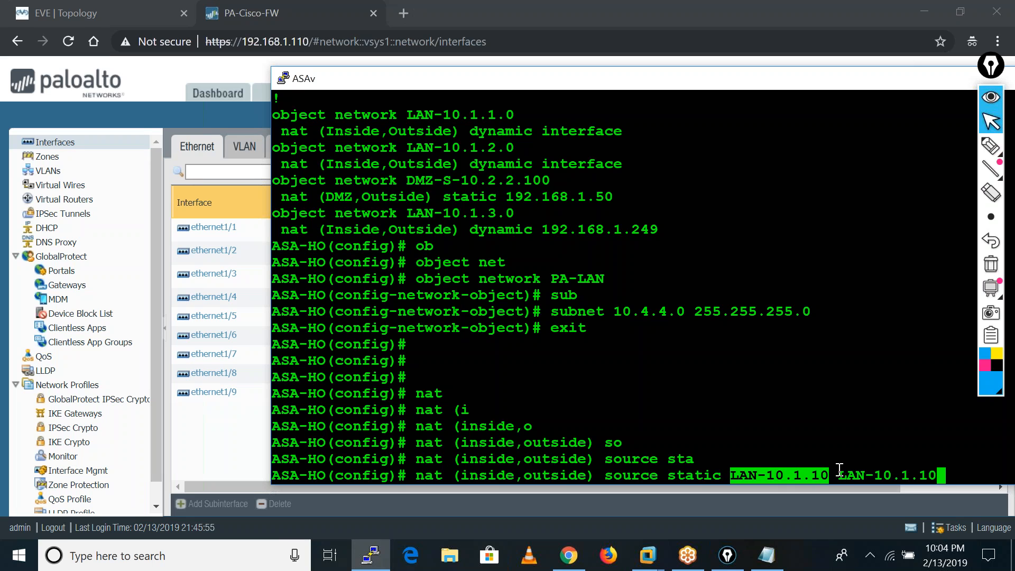
key("Left")
type(".")
key("Left")
key("Left")
key("Left")
key("Left")
key("Left")
key("Left")
key("Left")
key("Left")
key("Left")
key("Left")
key("Left")
key("Left")
key("Left")
type(".")
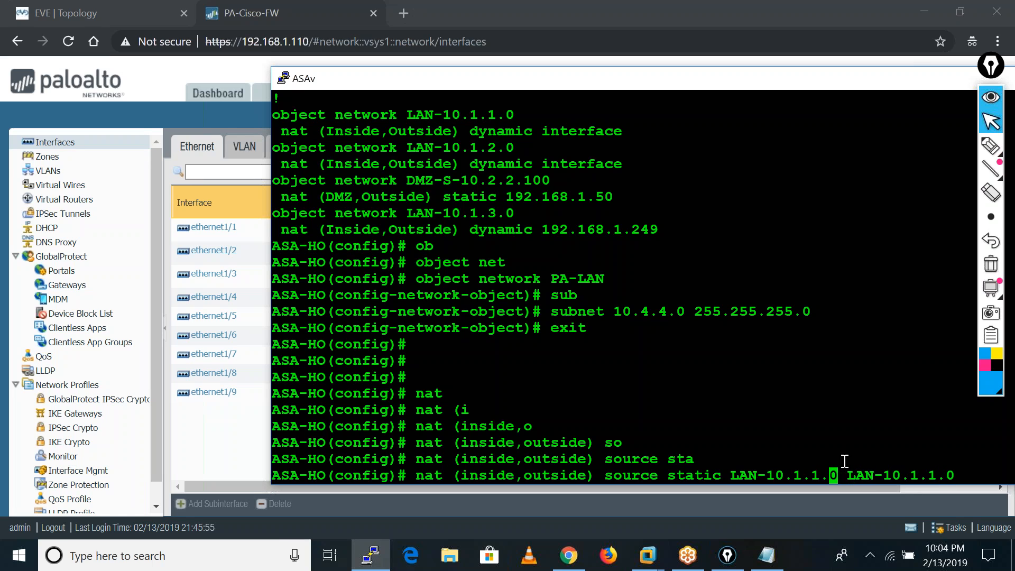
key("Right")
key("Right")
key("Right")
key("Right")
key("Right")
key("Right")
key("Right")
key("Right")
key("Right")
key("Right")
key("Right")
key("Right")
key("Right")
key("Right")
Complete the NAT rule with destination static PA-LAN PA-LAN and apply it.
type("des")
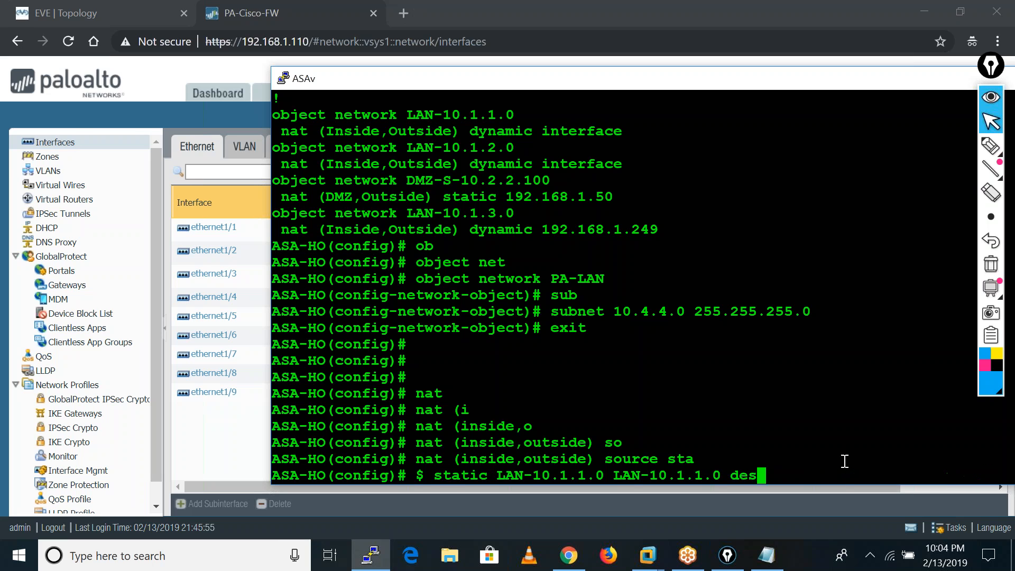
type("tination sta")
key("Tab")
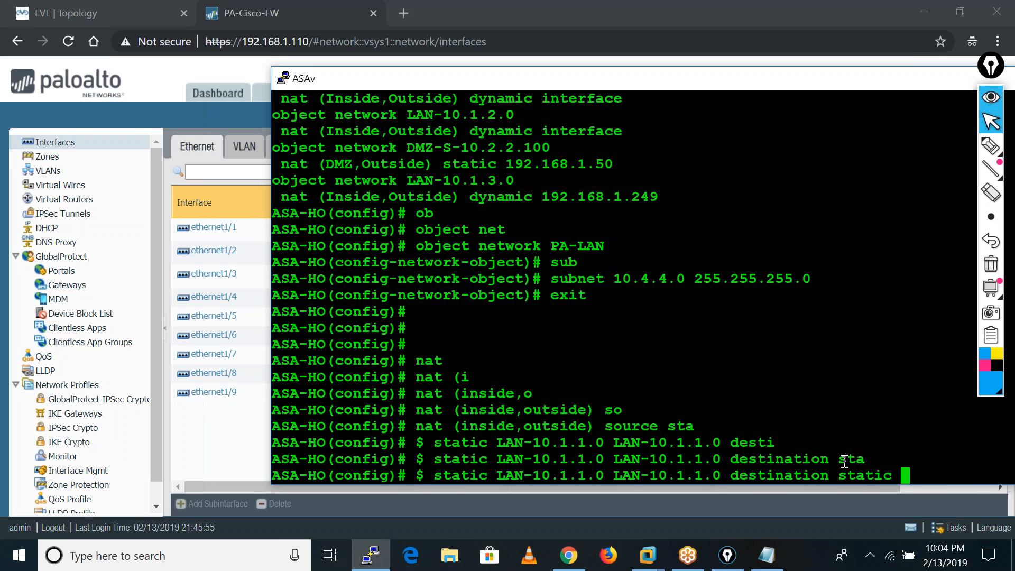
type("PA-LAN")
key("Return")
key("Up")
type("PA-")
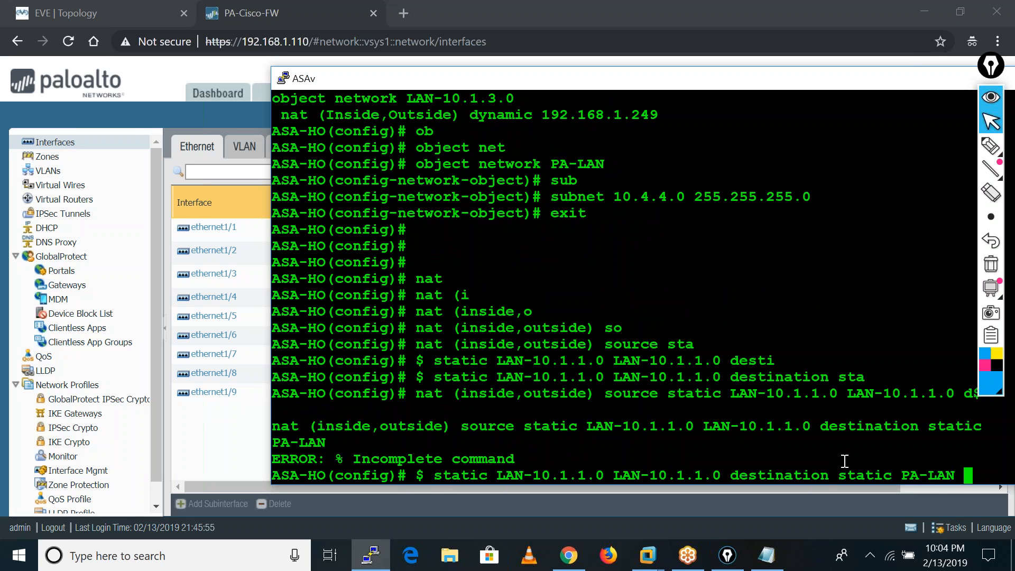
type("LAN")
key("Return")
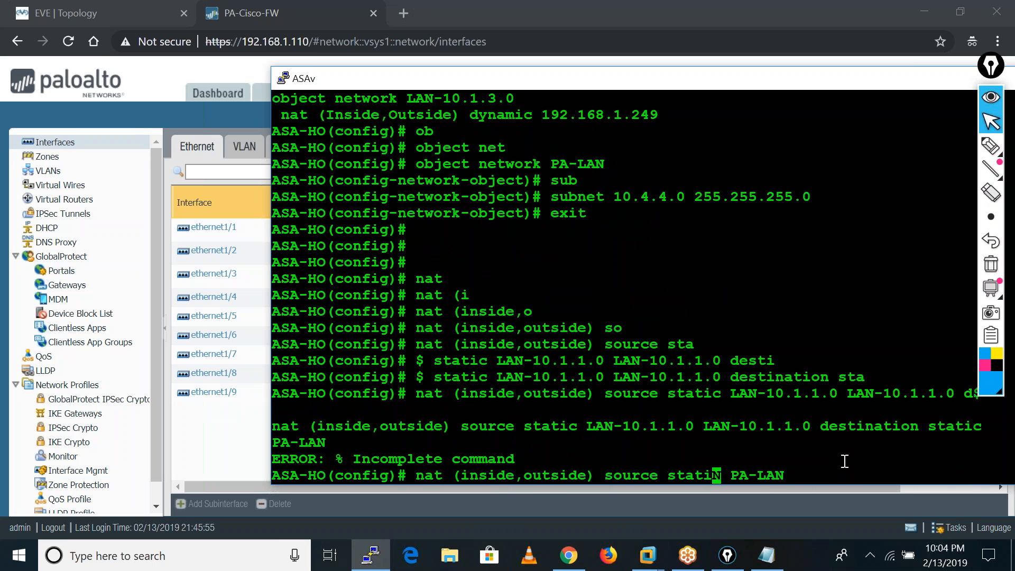
key("Return")
key("Return")
key("Return")
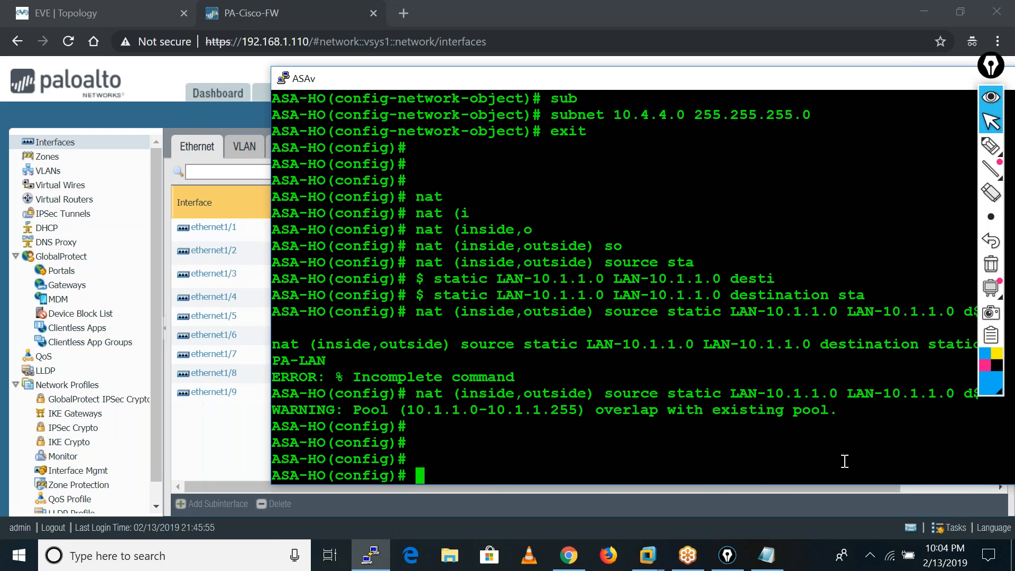
Show the running NAT configuration again and reposition the terminal window so the full rule lines can be read.
type("sh run nat")
key("Return")
key("Return")
key("Return")
key("Return")
key("Return")
key("Return")
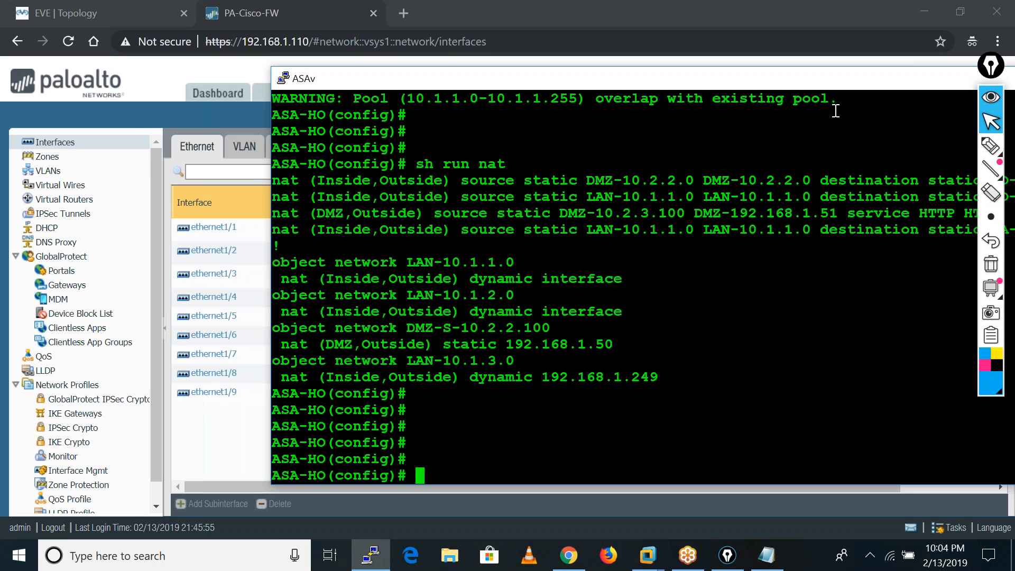
left_click_drag(837, 79, 663, 77)
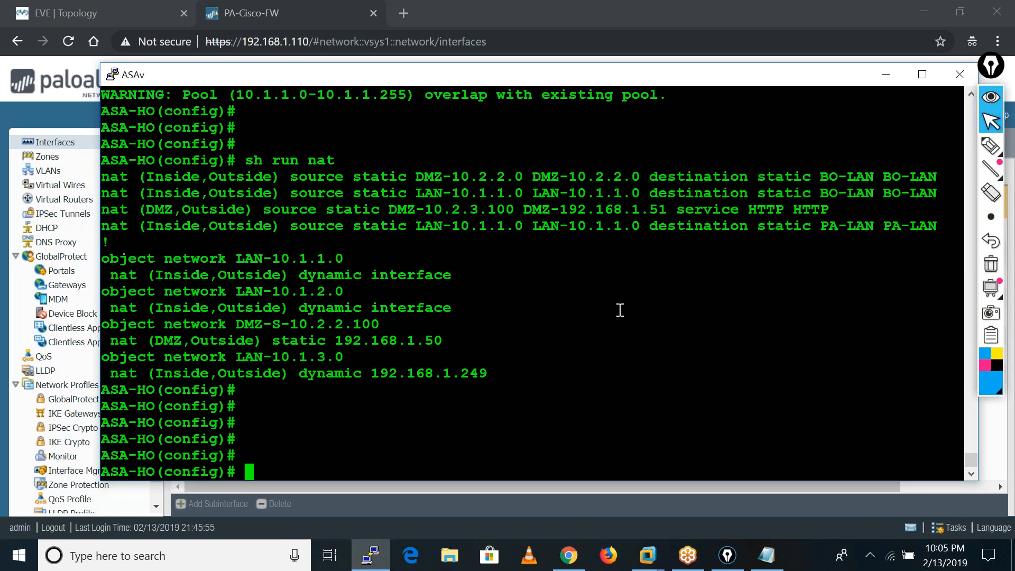
Save the ASA configuration with wr mem and switch back to the Palo Alto web interface.
key("Return")
key("Return")
key("Return")
key("Return")
key("Return")
key("Return")
type("wr mem")
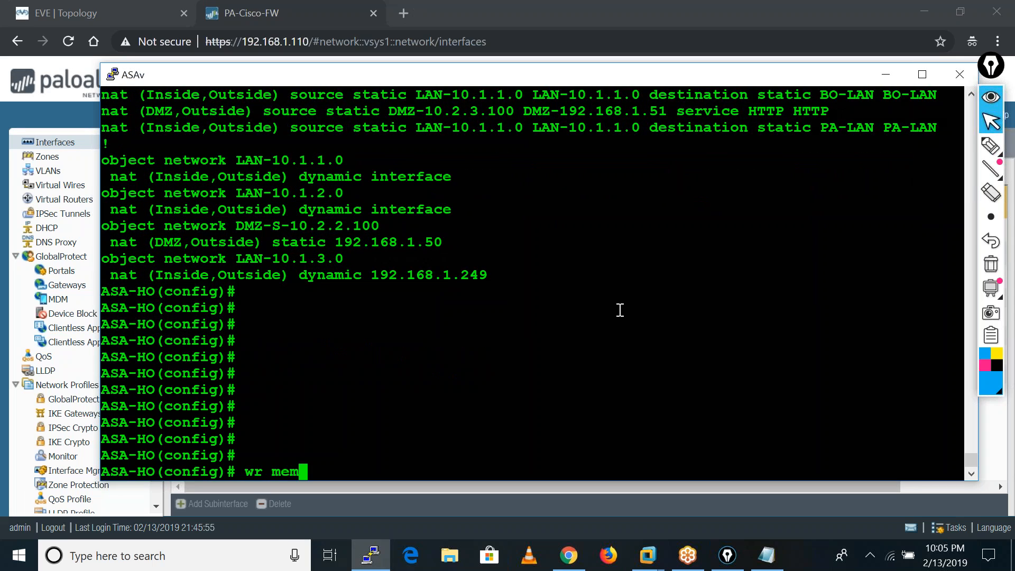
key("Return")
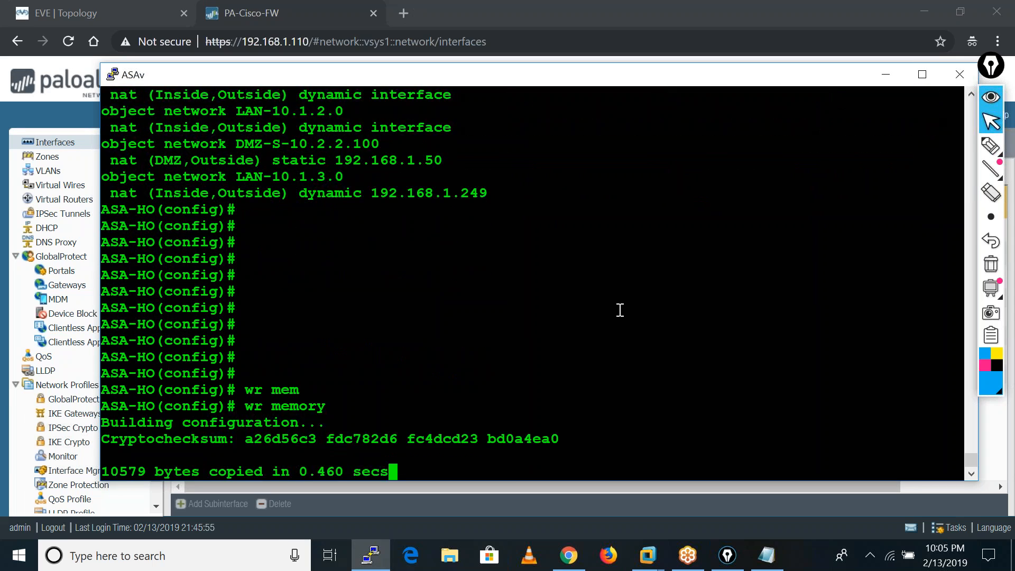
key("Return")
key("Return")
key("Return")
key("Return")
key("Return")
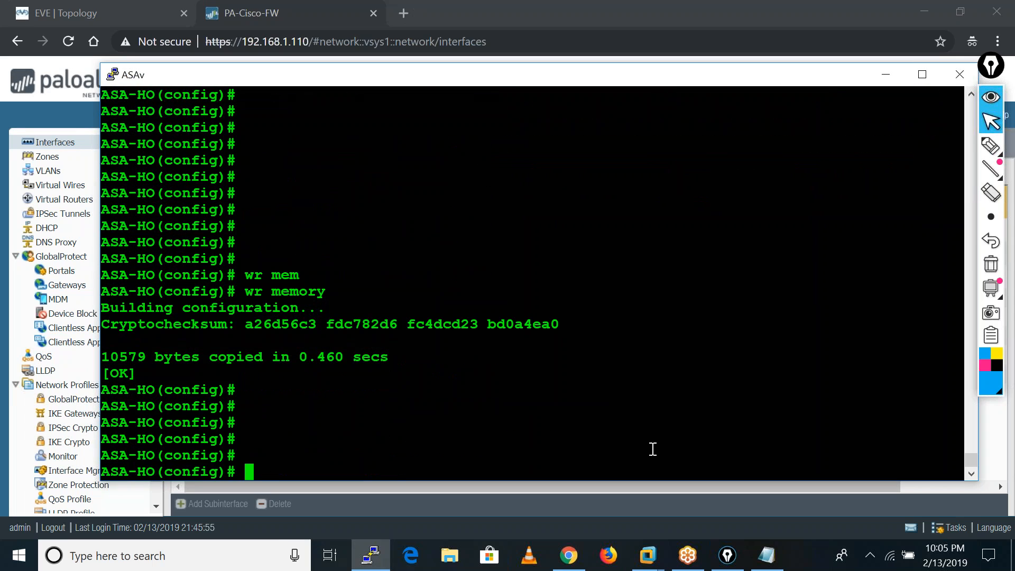
left_click(884, 75)
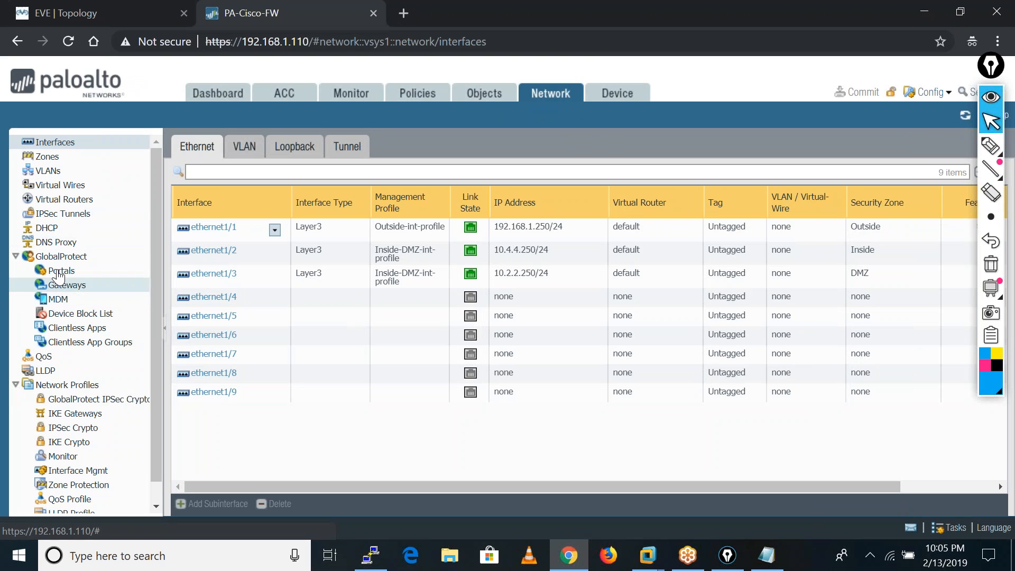
Open the Palo Alto IPSec tunnel list to check the status of the PA-ASA tunnel.
left_click(66, 214)
left_click(922, 11)
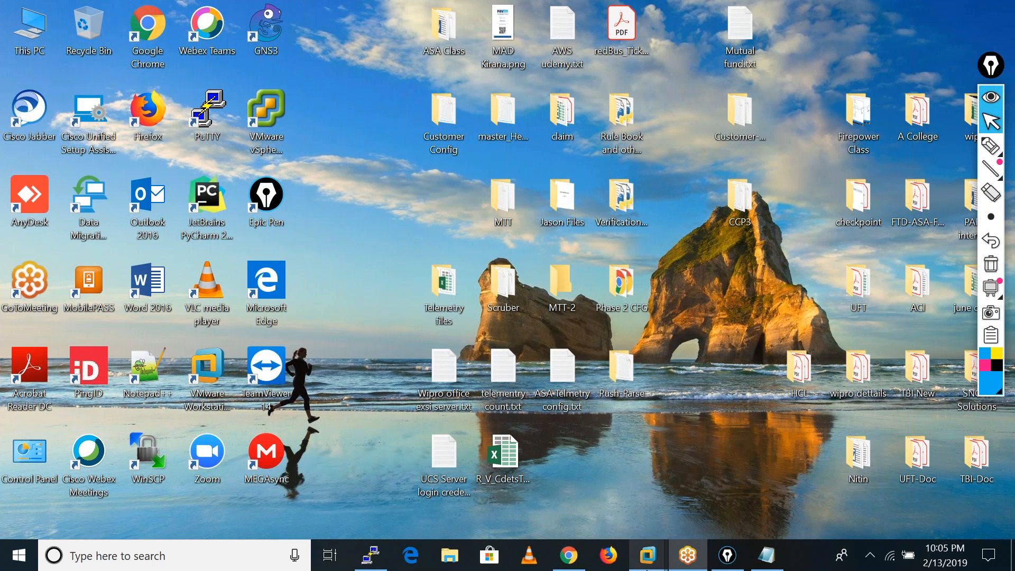
mouse_move(647, 562)
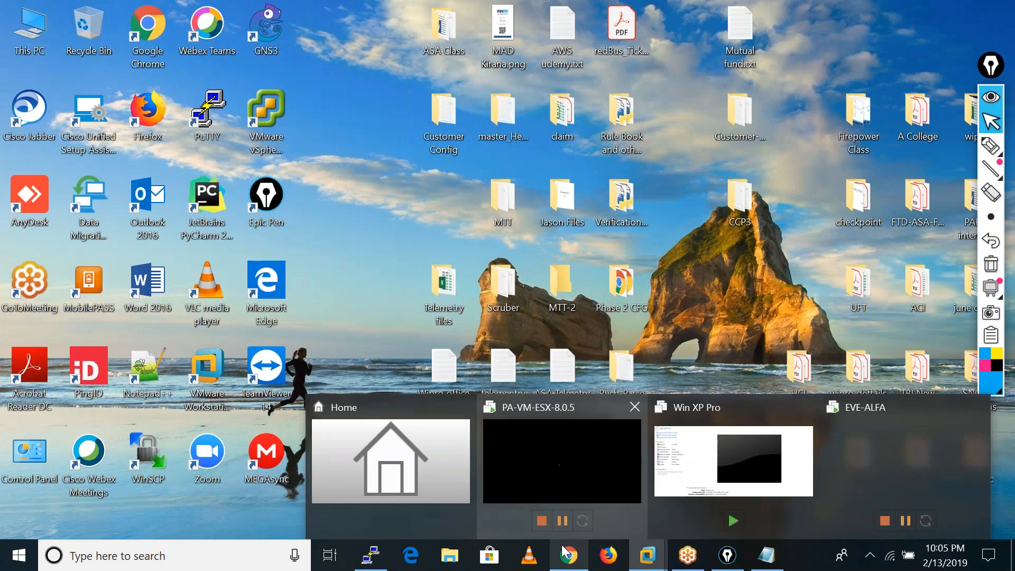
left_click(566, 553)
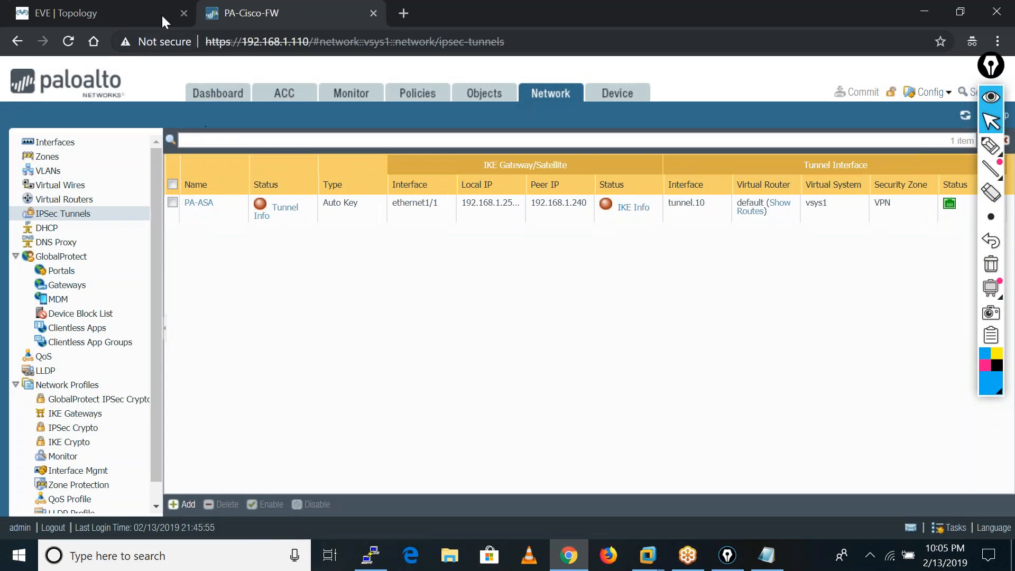
Start the Inside router in the EVE topology and open its console session.
left_click(129, 6)
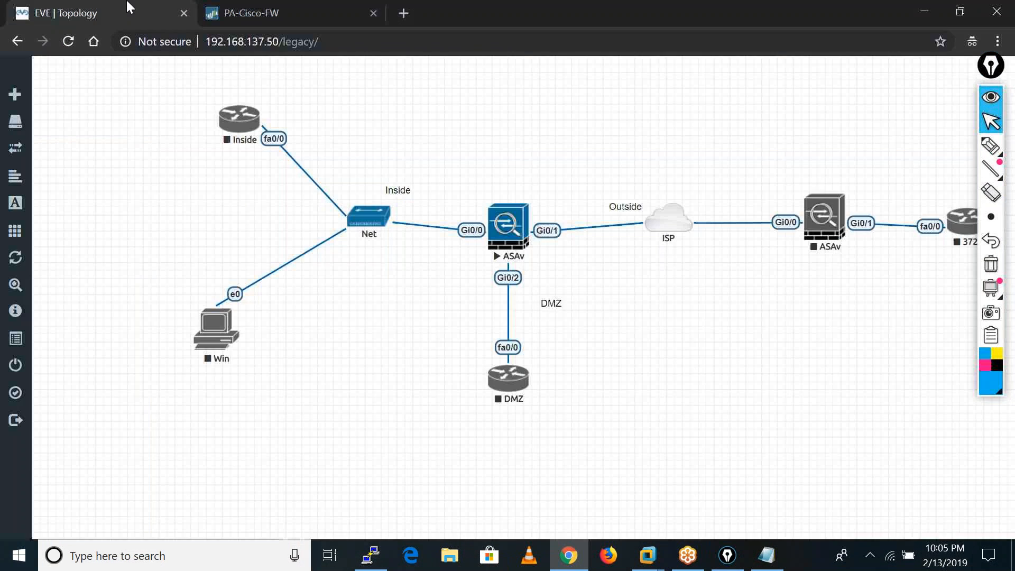
right_click(231, 129)
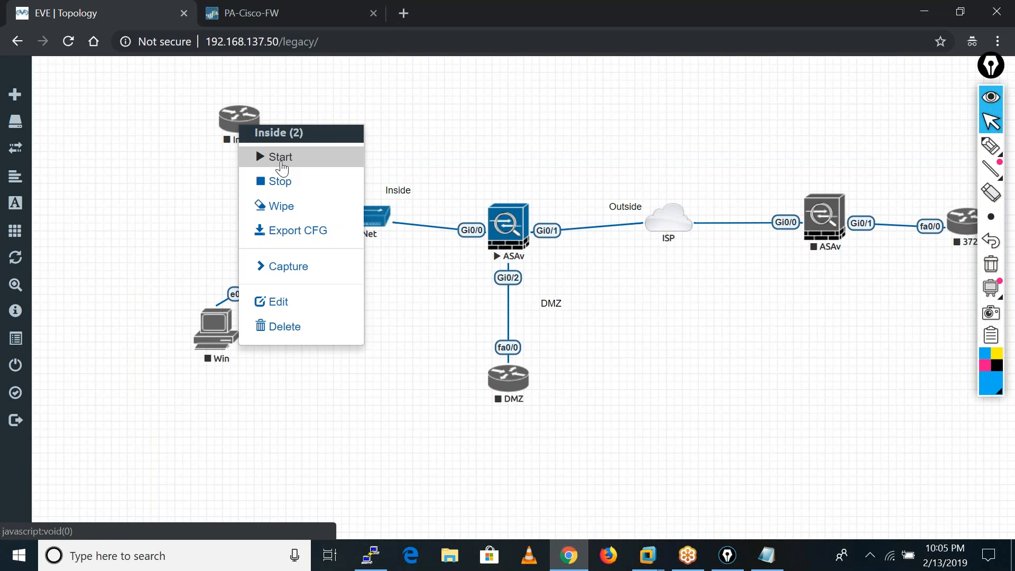
left_click(259, 155)
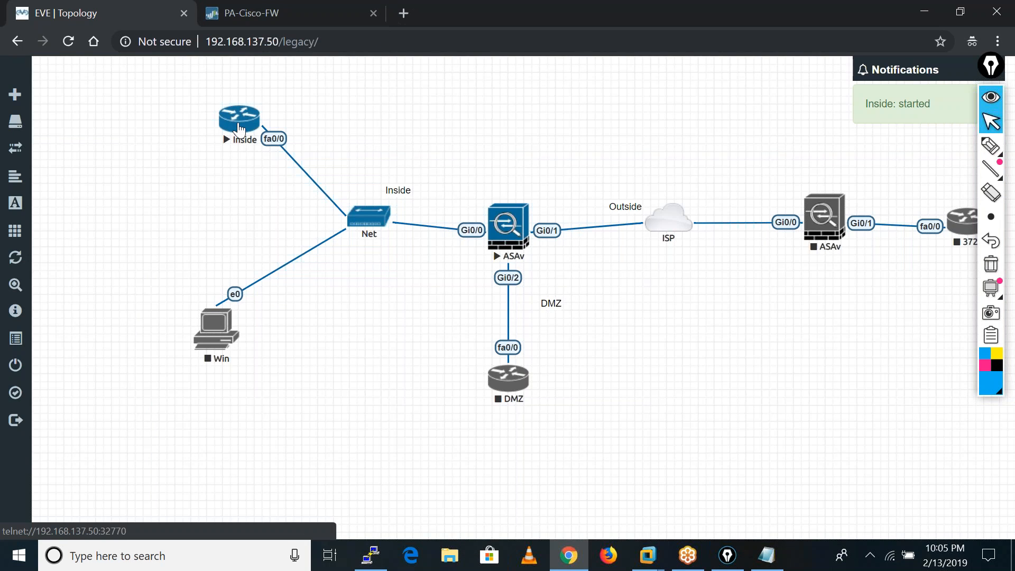
left_click(239, 128)
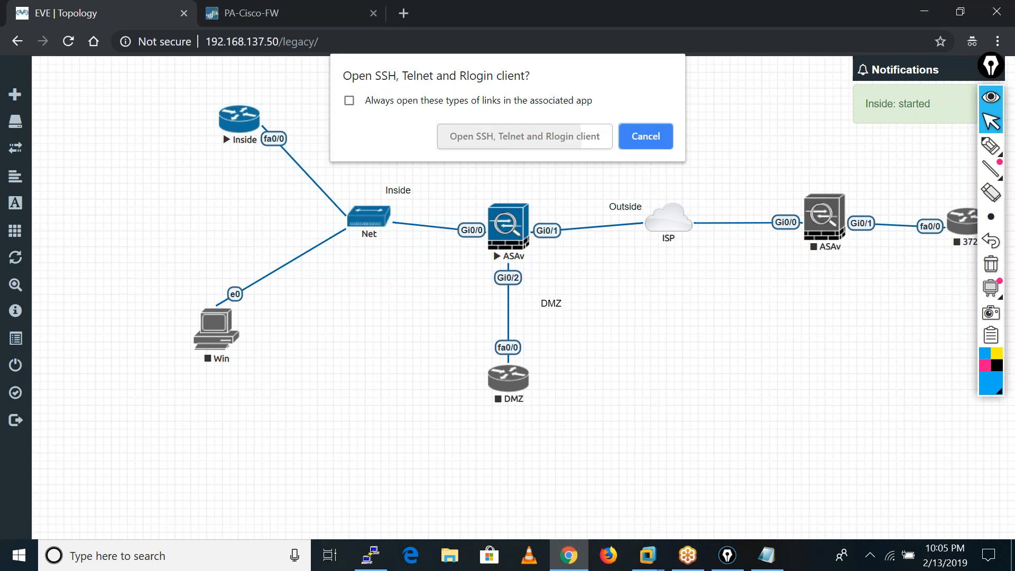
left_click(481, 145)
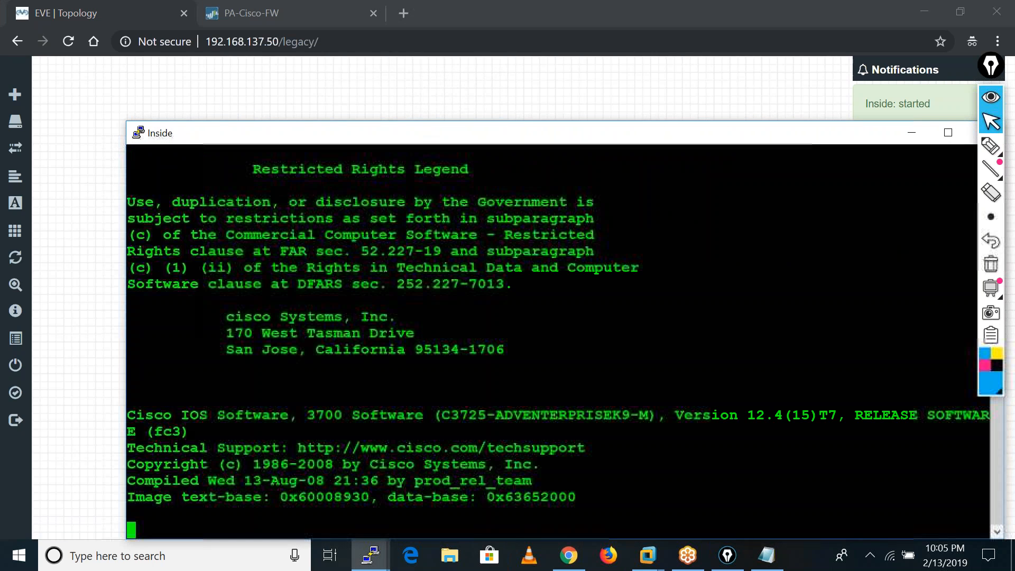
left_click(232, 110)
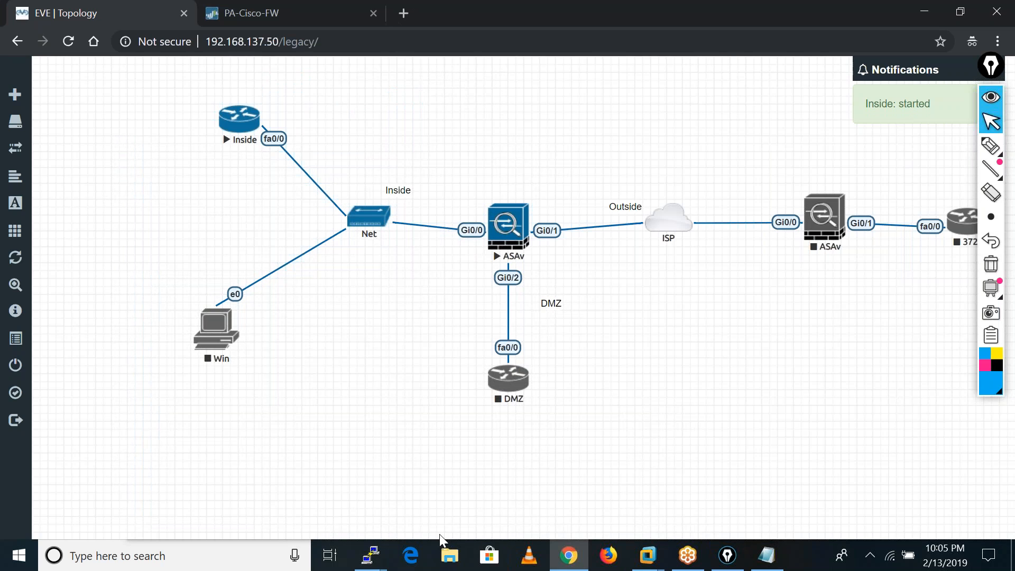
mouse_move(371, 563)
left_click(455, 519)
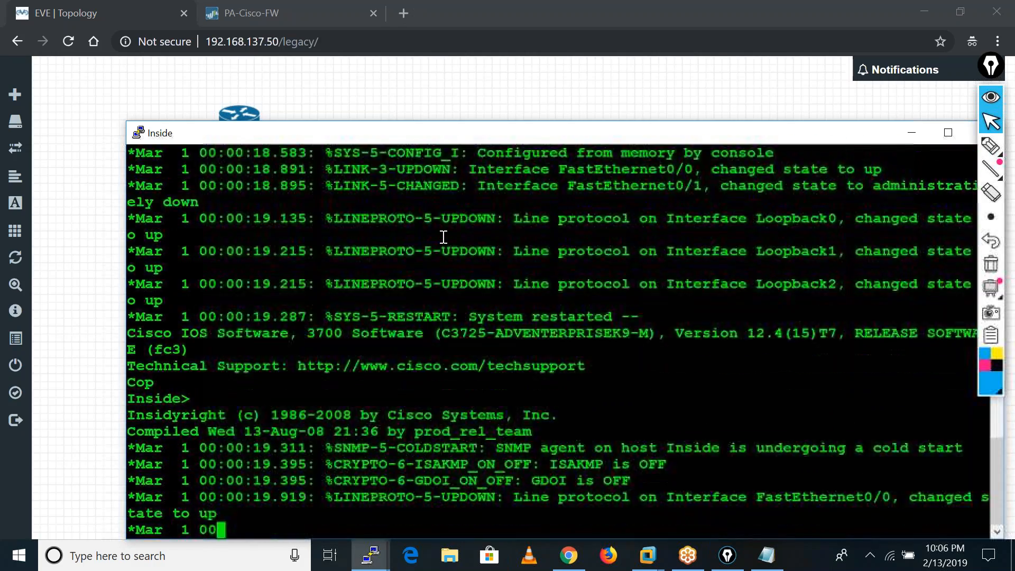
Enter privileged EXEC mode on the Inside router once it has booted.
key("Return")
key("Return")
key("Return")
key("Return")
key("Return")
key("Return")
key("Return")
key("Return")
key("Return")
key("Return")
key("Return")
key("Return")
key("Return")
key("Return")
key("Return")
key("Return")
key("Return")
key("Return")
type("ena")
key("Tab")
key("Return")
key("Return")
key("Return")
key("Return")
Ping 10.4.4.250 from the Inside router with a repeat count of 10 to generate VPN traffic.
type("ping")
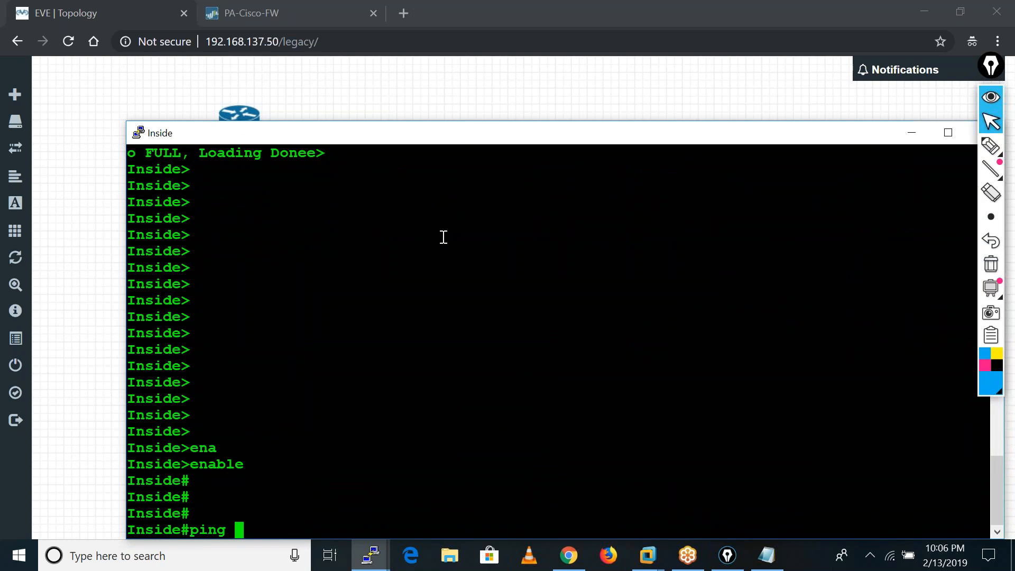
type("10.4.4.250 rep 10")
key("Return")
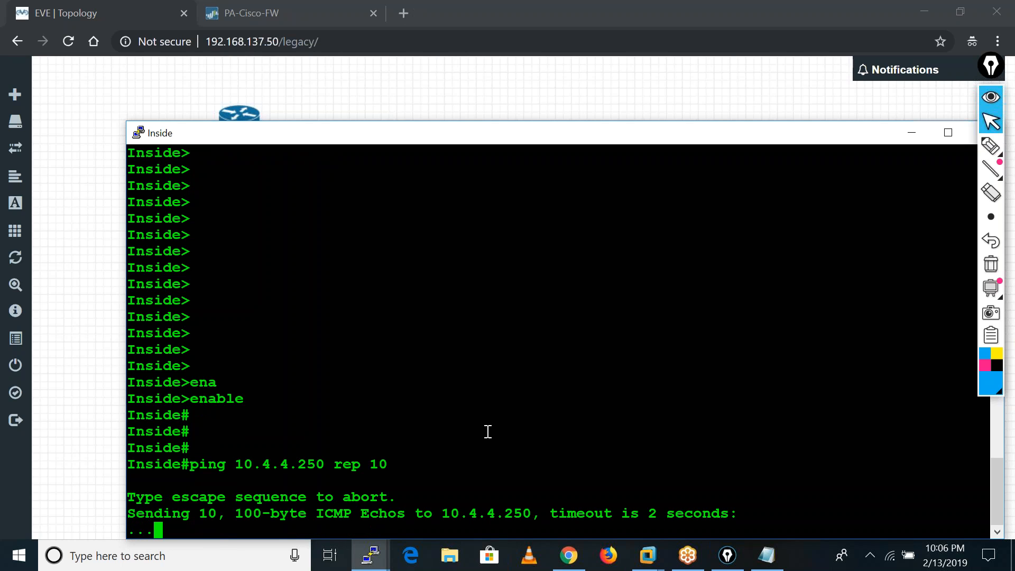
Switch to the ASAv console and run show crypto isakmp sa to check the phase 1 associations.
left_click(370, 564)
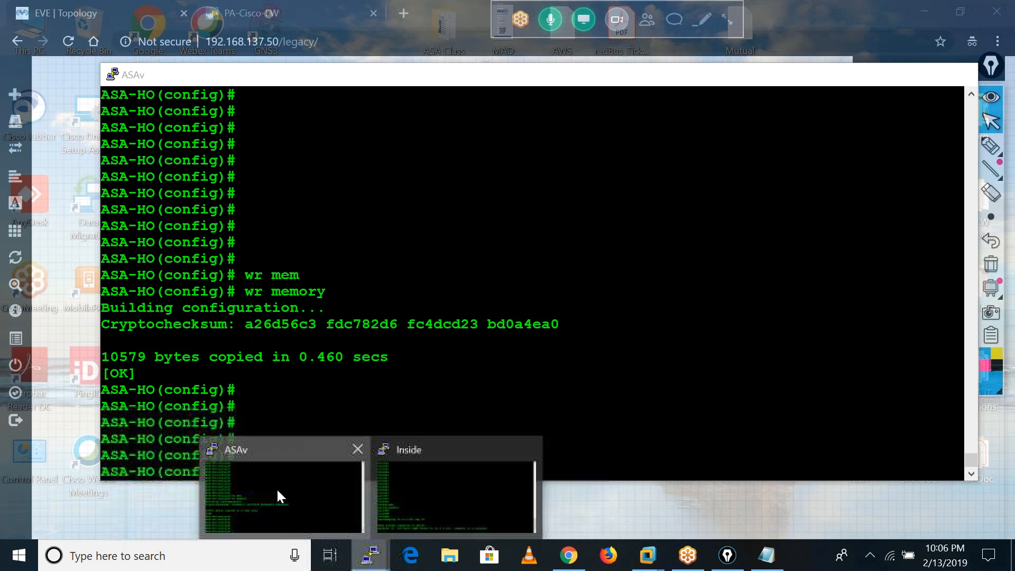
left_click(276, 487)
type("sho")
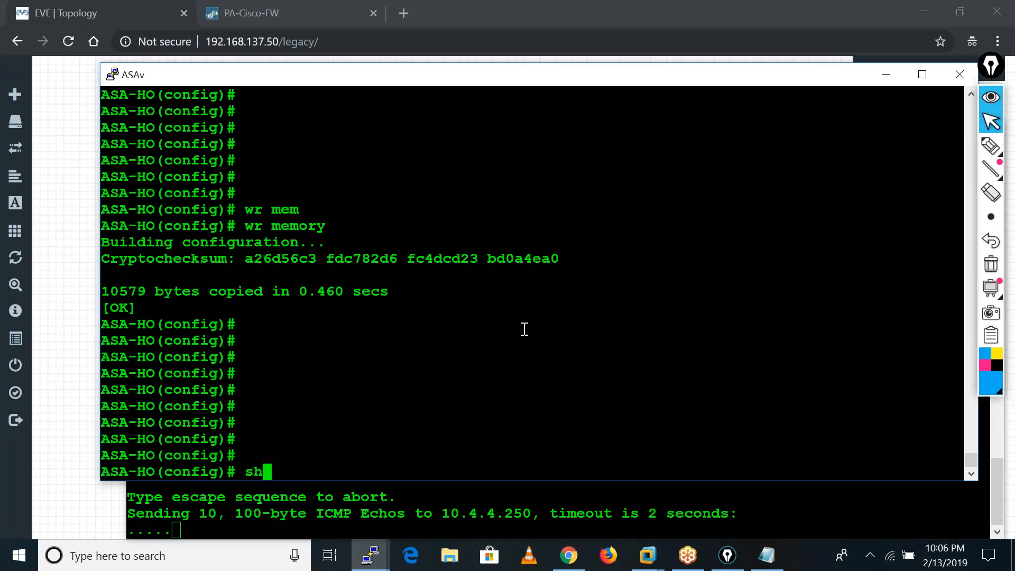
key("Tab")
type("cry")
key("Tab")
type("isa")
key("Tab")
type("sa")
key("Tab")
key("Return")
key("Return")
key("Return")
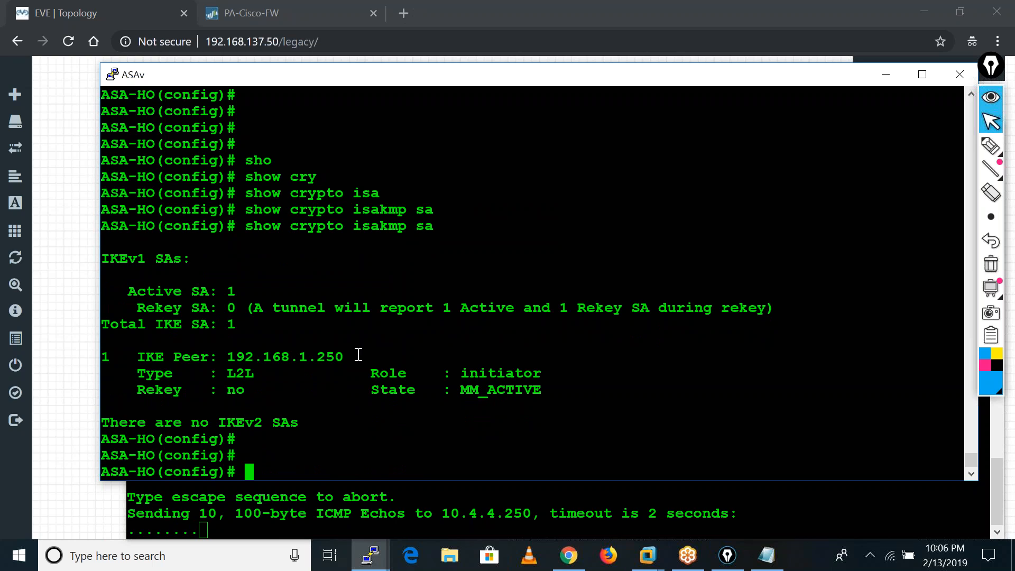
Run sh crypto ipsec sa twice on the ASA and compare it with the earlier ISAKMP output.
type("sh cry")
key("Tab")
type("ipse")
key("Tab")
type("sa")
key("Tab")
key("Return")
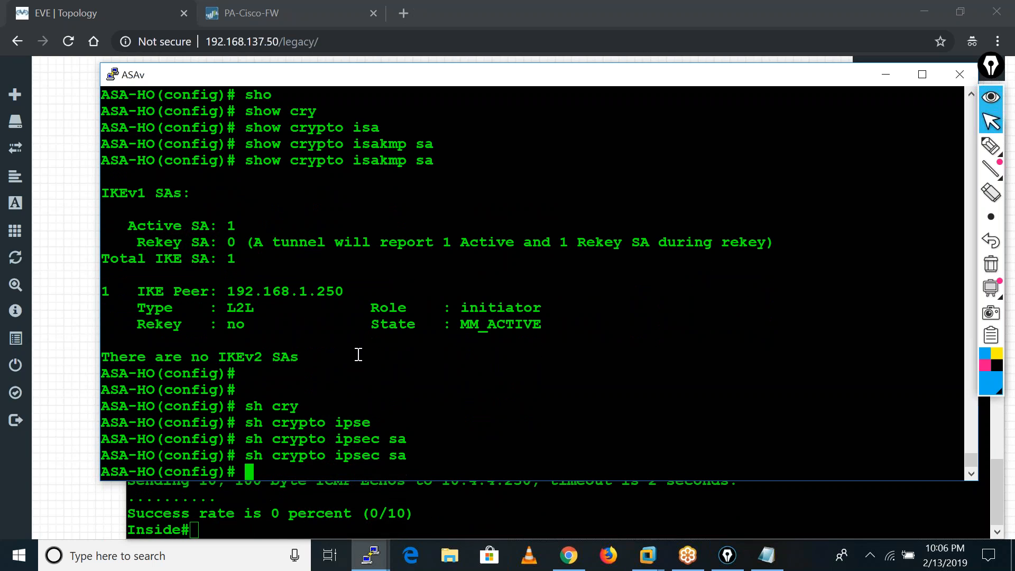
key("Return")
key("Return")
key("Return")
key("Up")
key("Return")
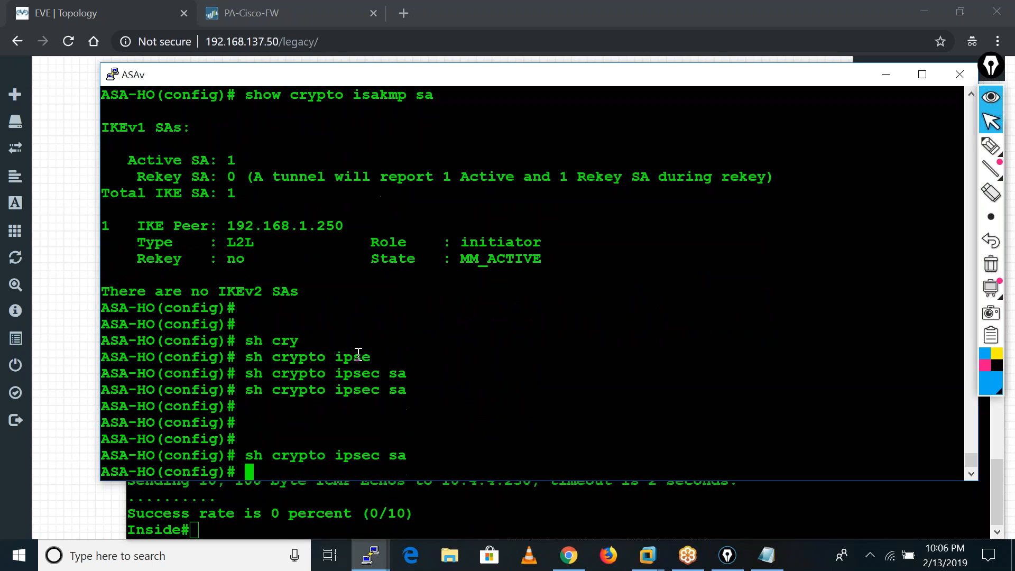
key("Return")
key("Return")
key("Return")
key("Return")
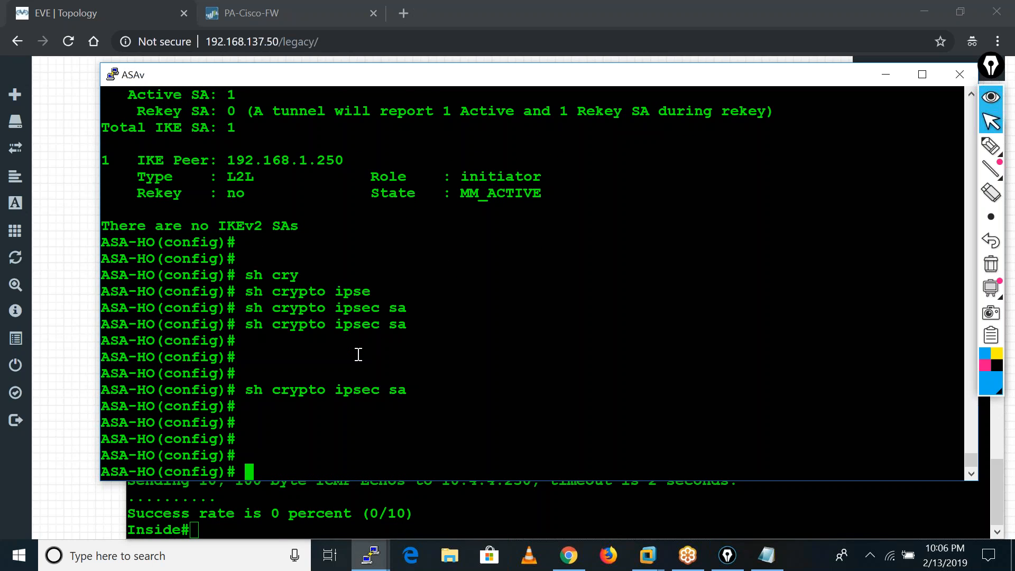
scroll(358, 354, "up", 4)
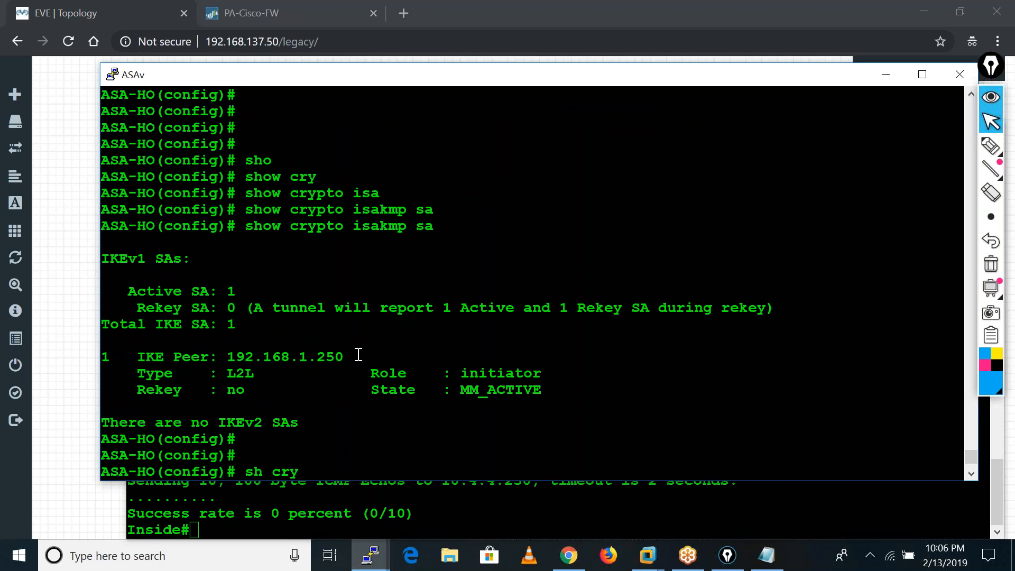
scroll(353, 346, "down", 4)
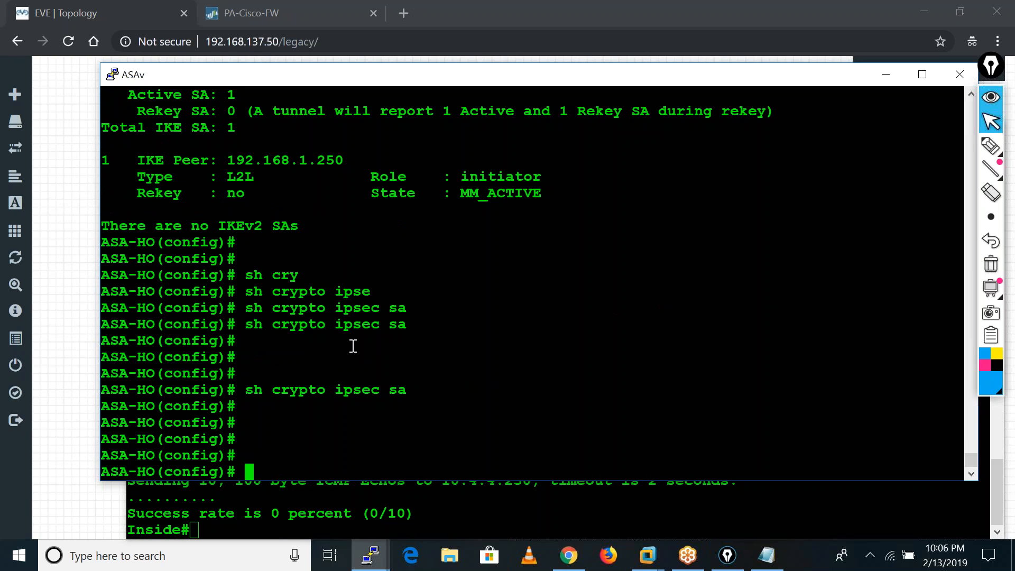
Rerun sh crypto ipsec sa and show crypto isakmp sa on the ASA to recheck both VPN phases.
key("Up")
key("Return")
key("Up")
Repeat show crypto isakmp sa three more times on the ASA to monitor the phase 1 state.
key("Up")
key("Return")
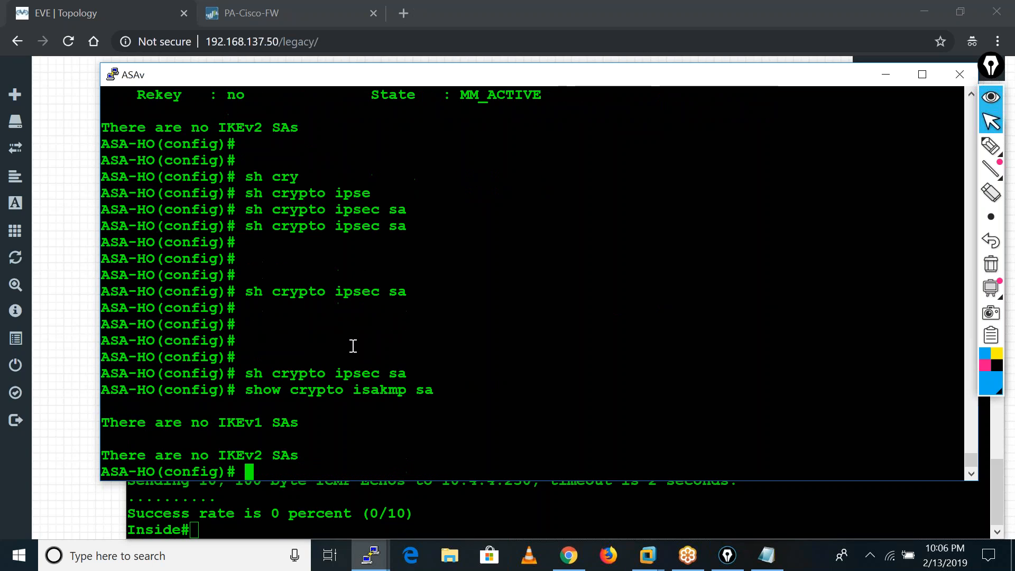
key("Return")
key("Return")
key("Return")
key("Up")
key("Return")
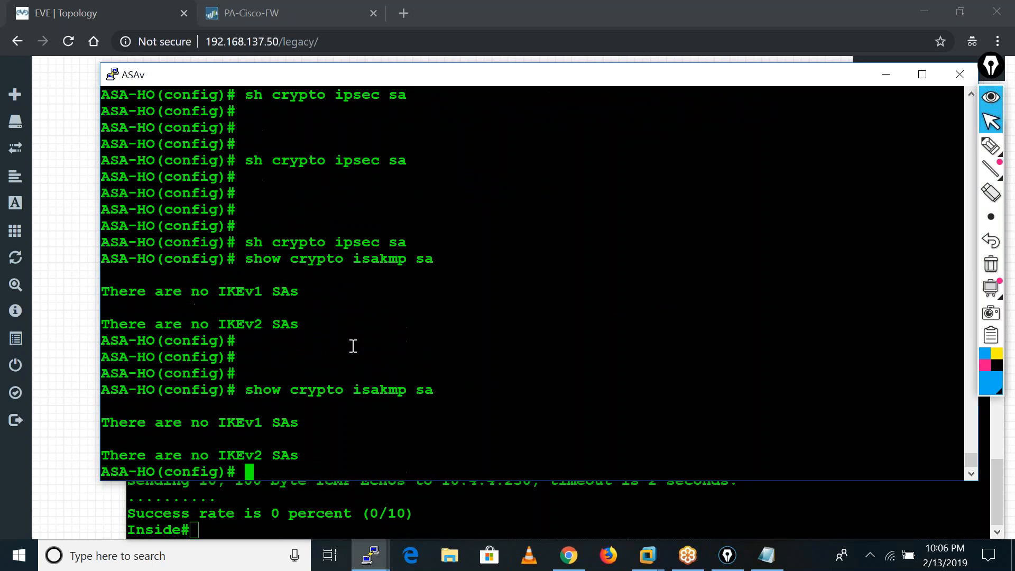
key("Up")
key("Return")
key("Up")
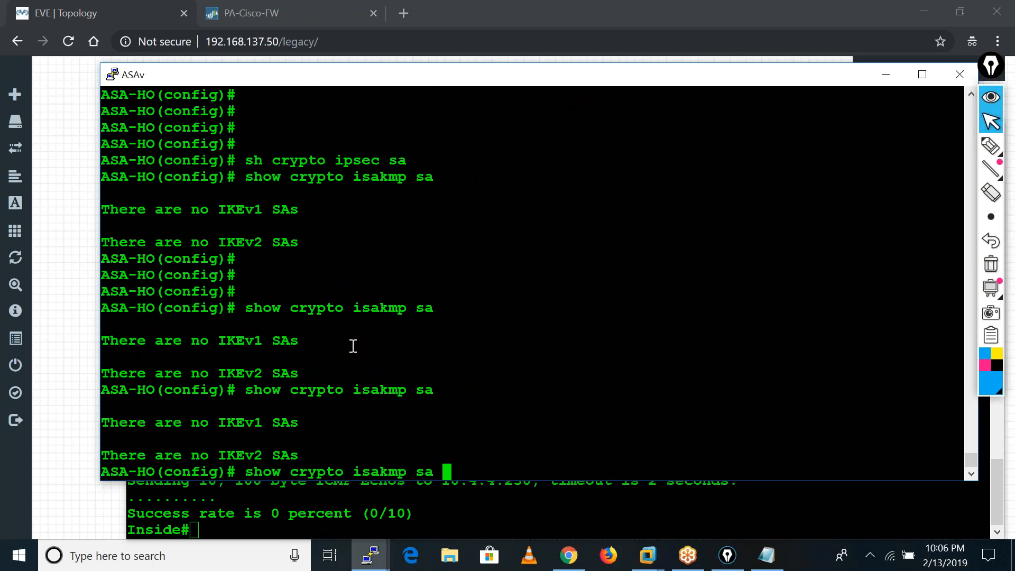
key("Return")
key("Return")
key("Return")
key("Return")
key("Return")
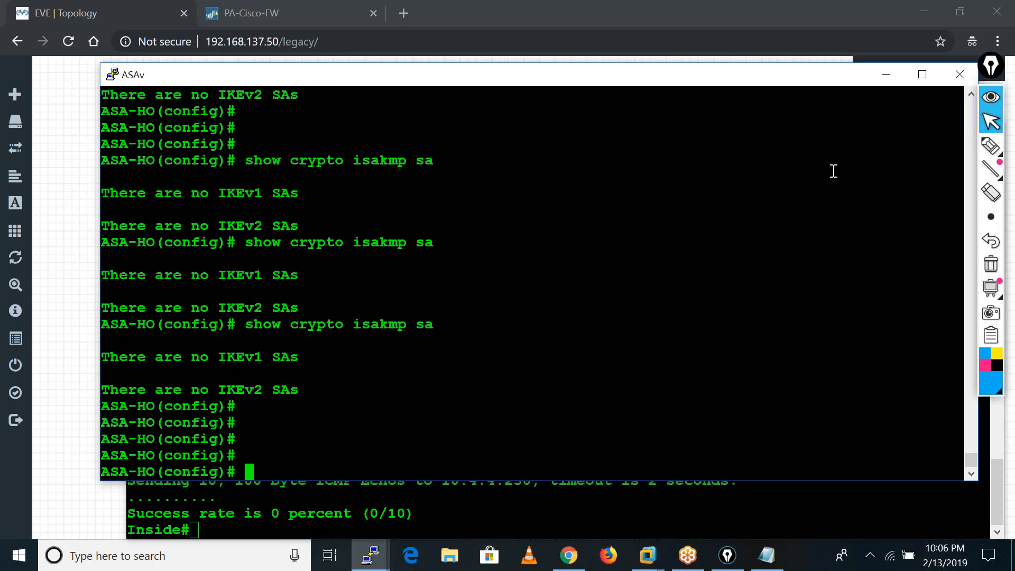
Minimize both router and ASA consoles, return to the Palo Alto web interface and refresh the IPSec tunnel list.
left_click(885, 80)
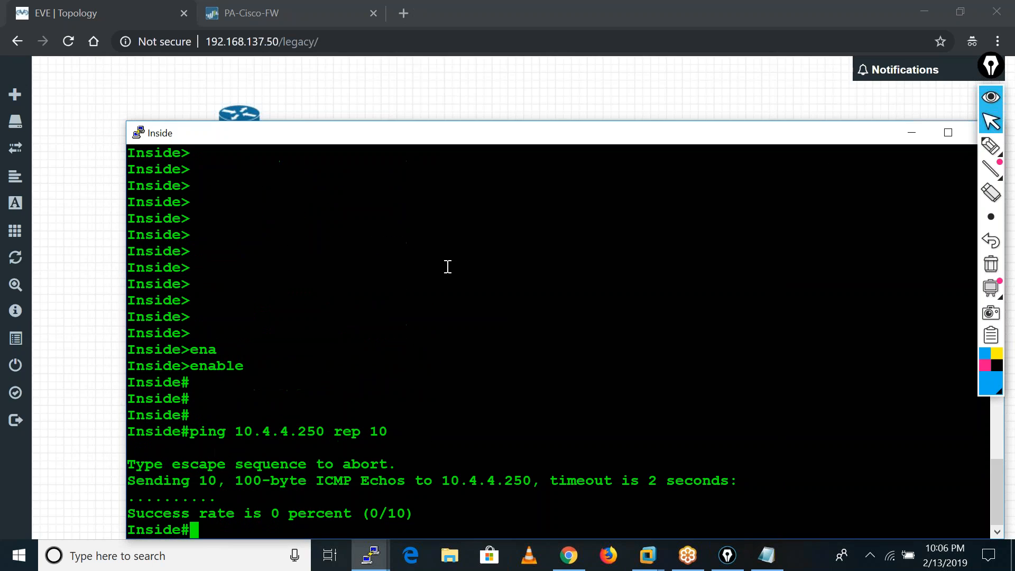
left_click(909, 137)
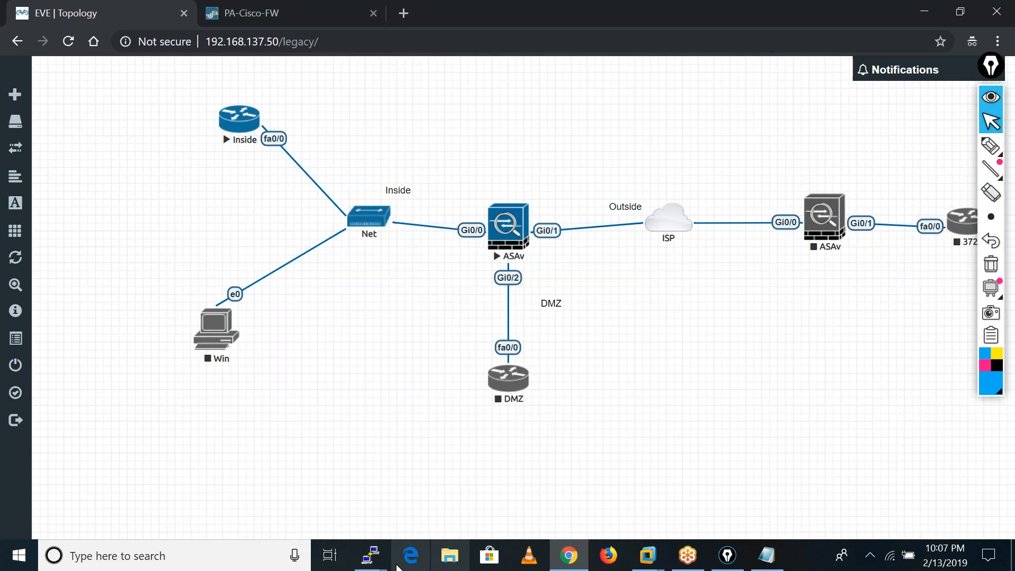
left_click(569, 553)
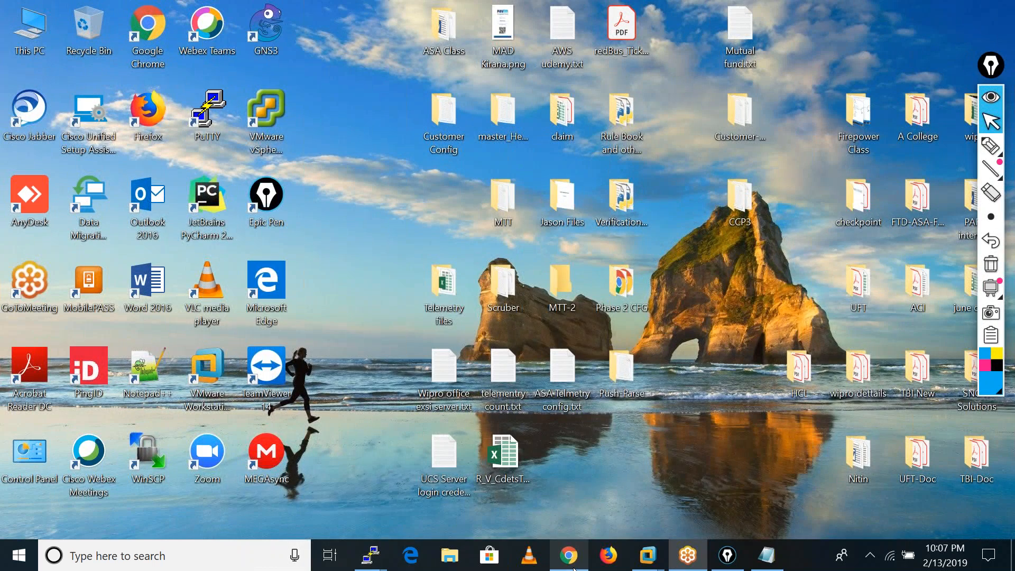
left_click(569, 554)
left_click(329, 8)
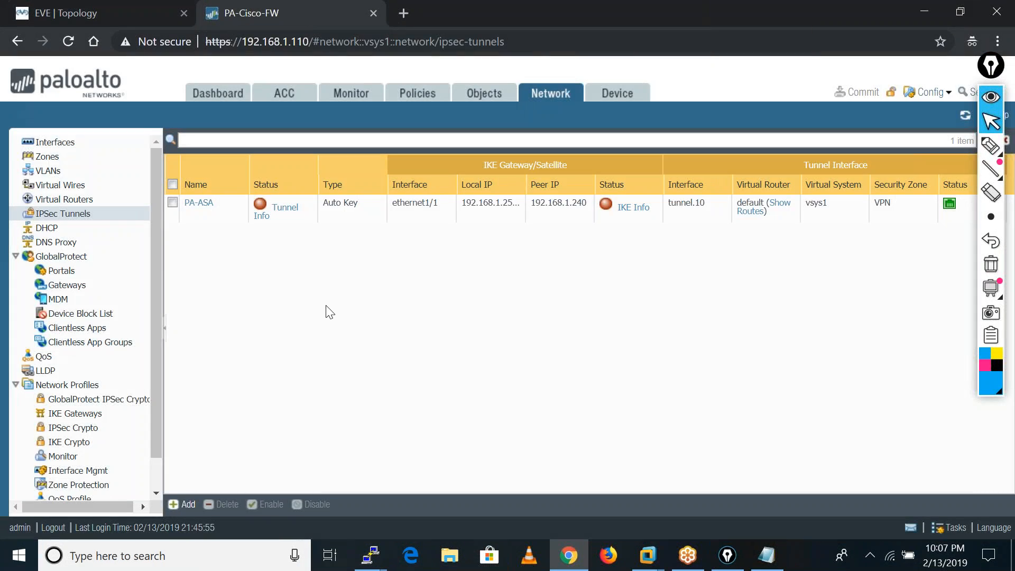
left_click(971, 118)
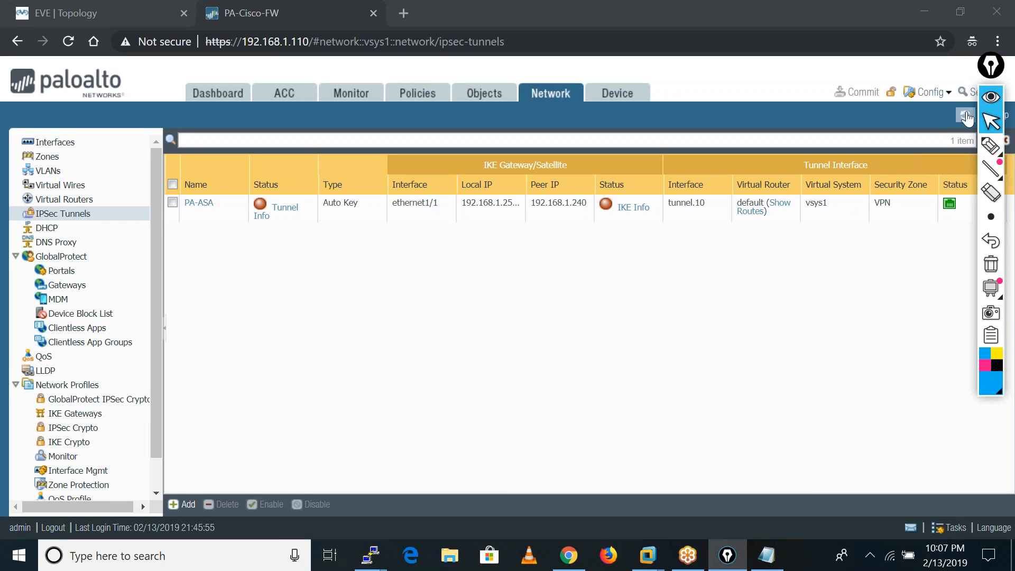
left_click(965, 116)
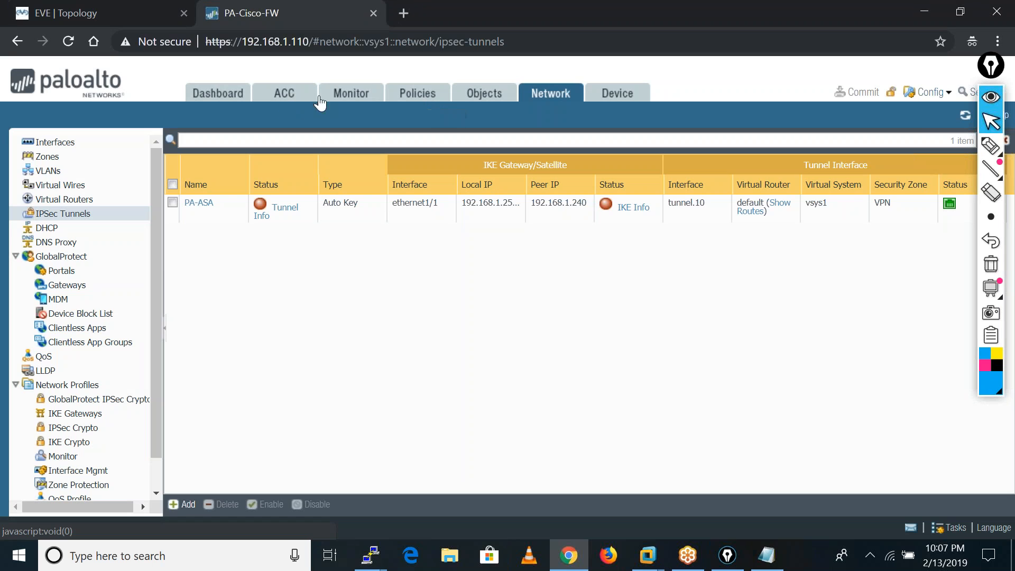
Open the Palo Alto system logs and examine the IKE negotiation events for PA-ASA.
left_click(353, 96)
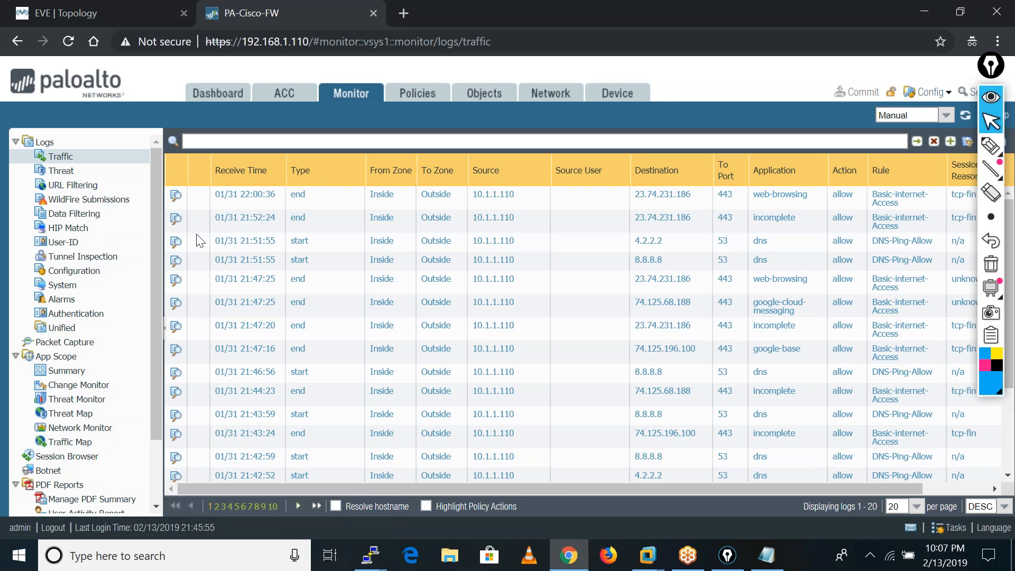
left_click(68, 287)
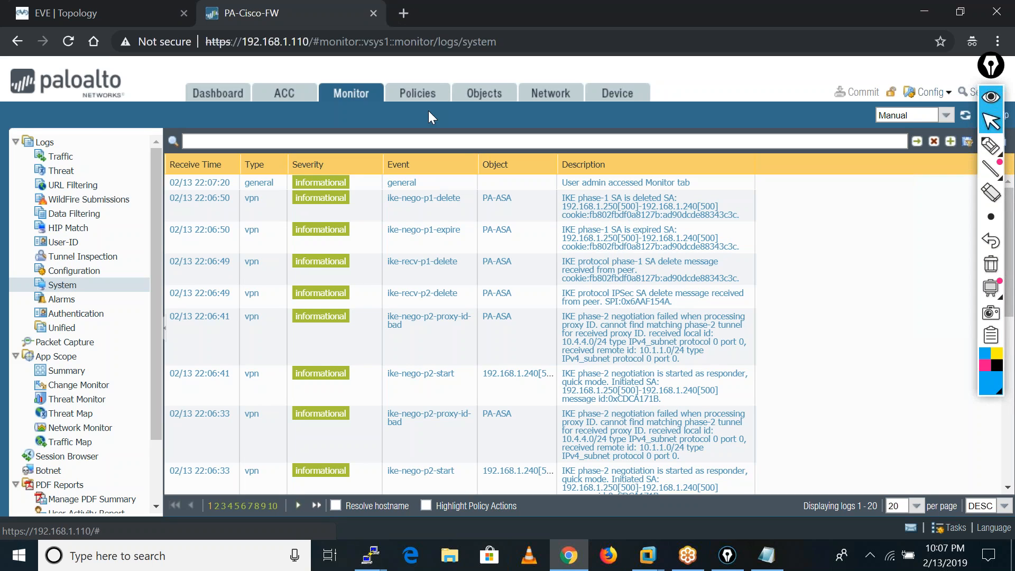
Open the VPN-Rule security policy and add Outside as a source zone.
left_click(416, 101)
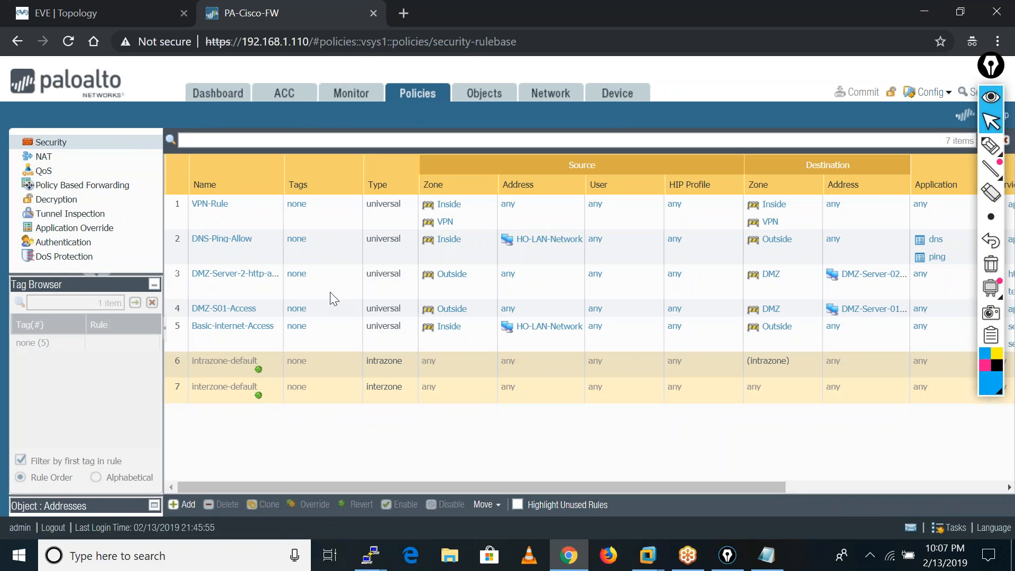
left_click(211, 207)
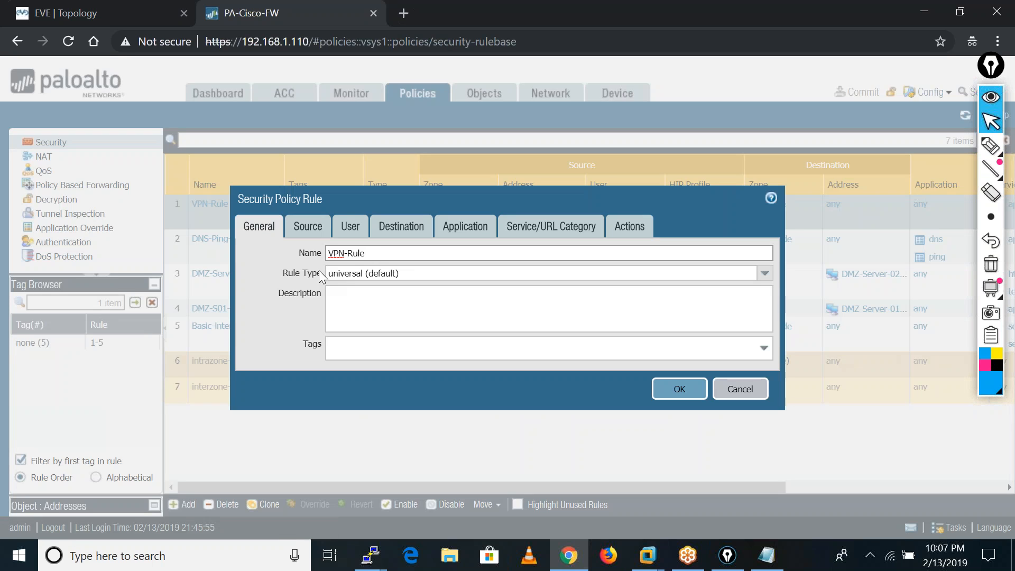
left_click(309, 226)
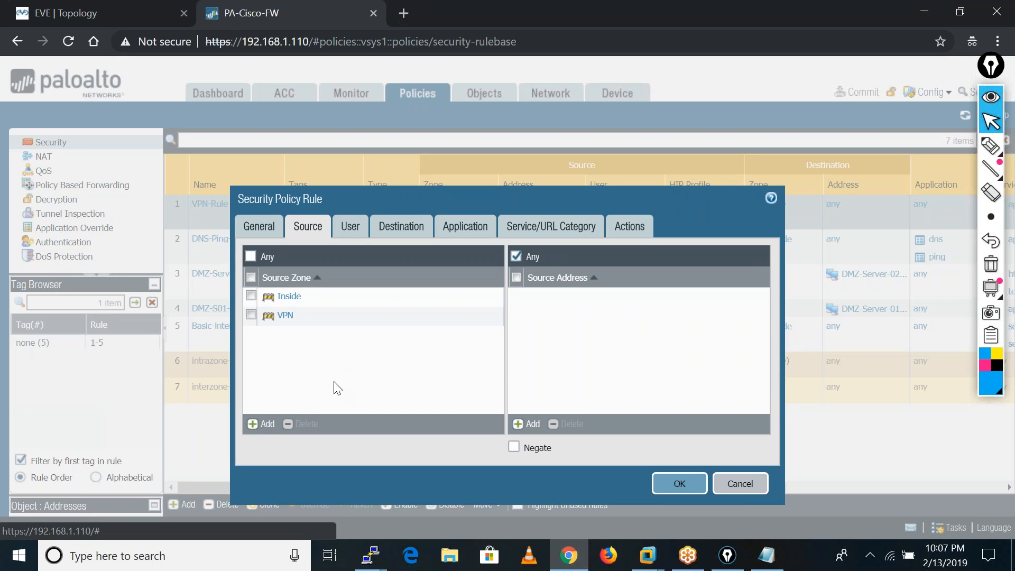
left_click(262, 423)
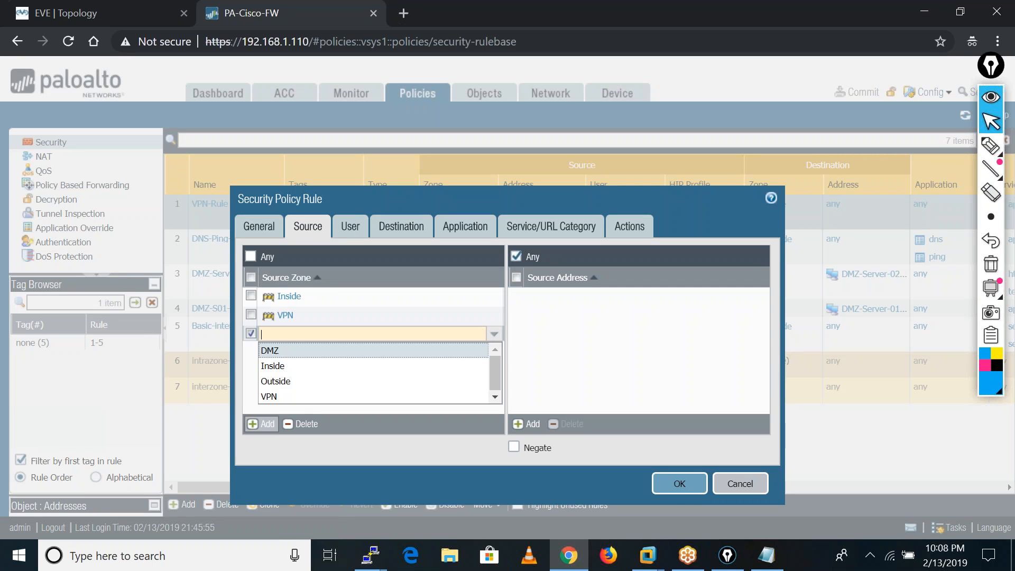
left_click(280, 381)
left_click(338, 381)
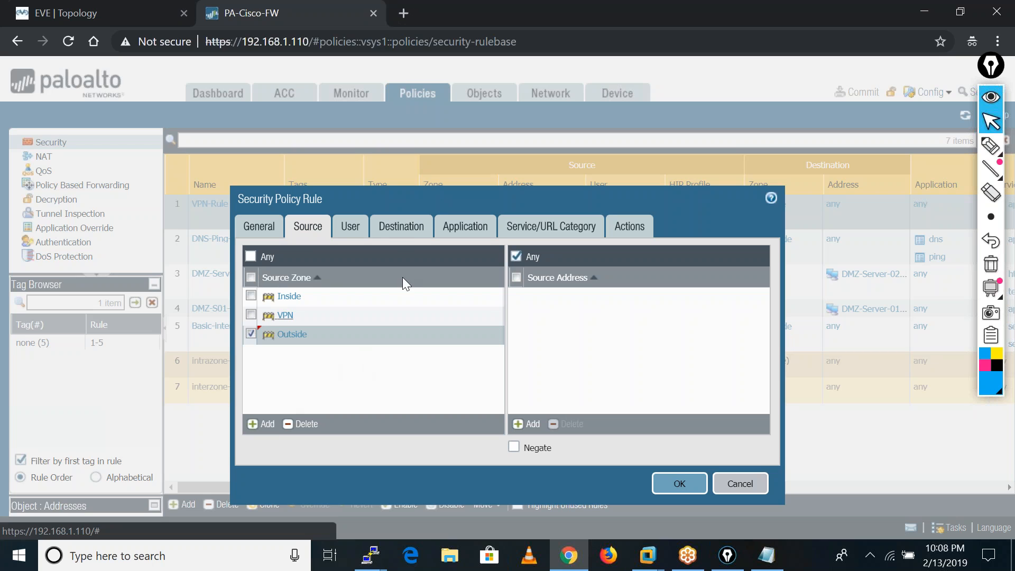
Add Outside as a destination zone in VPN-Rule and save the rule.
left_click(403, 233)
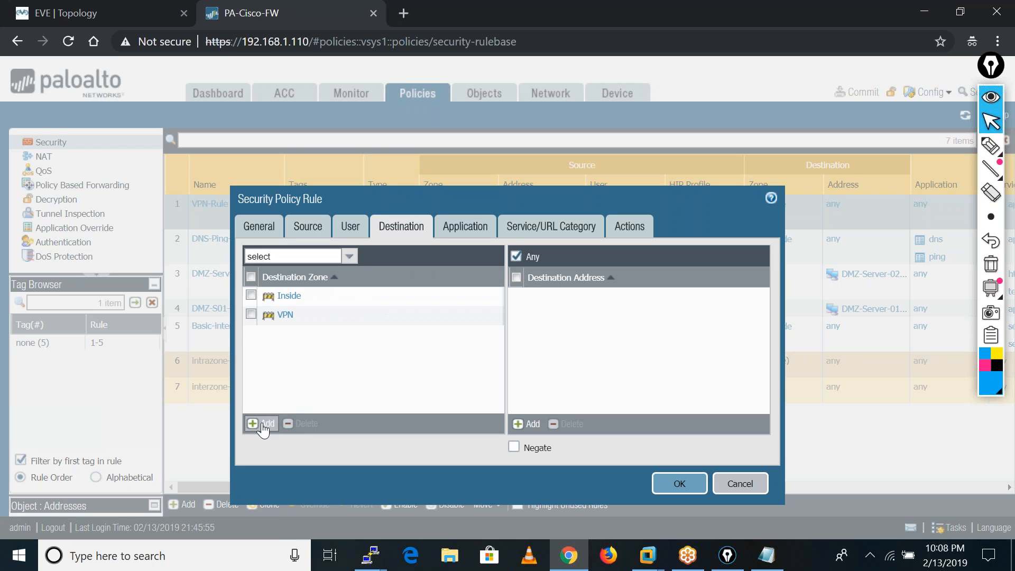
left_click(262, 424)
left_click(288, 381)
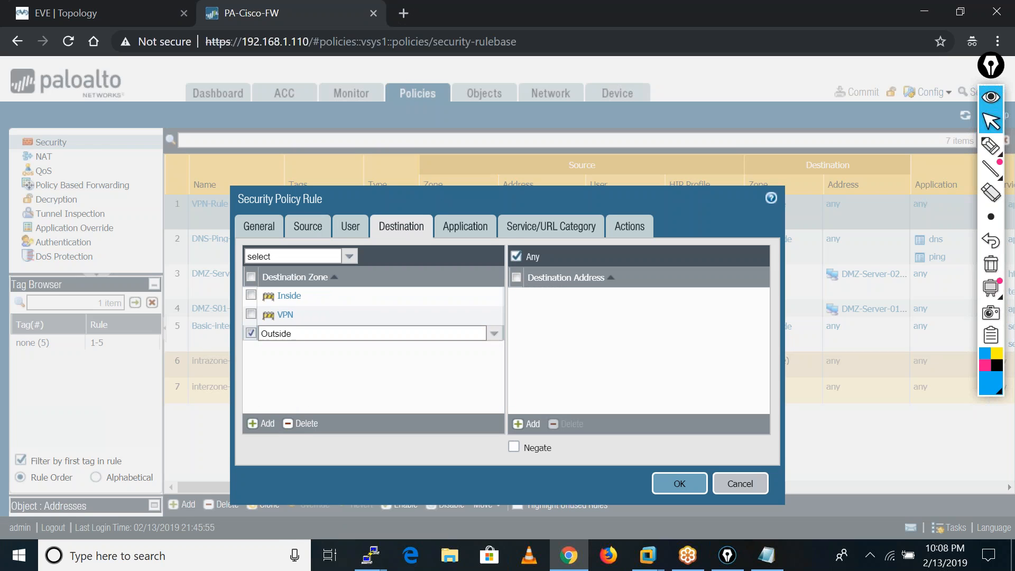
left_click(679, 483)
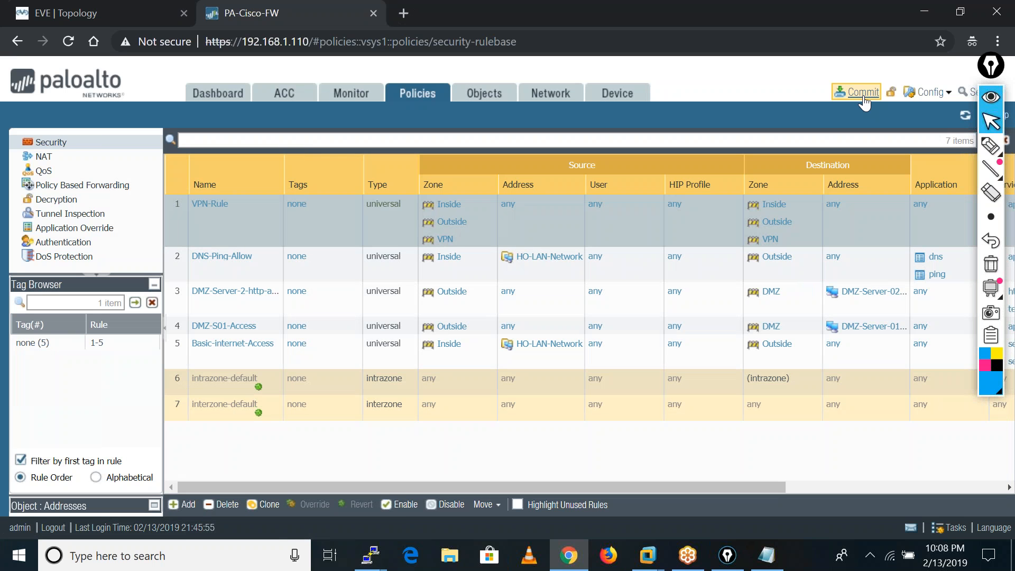
Commit the security policy change and close the commit status window.
left_click(862, 95)
left_click(652, 478)
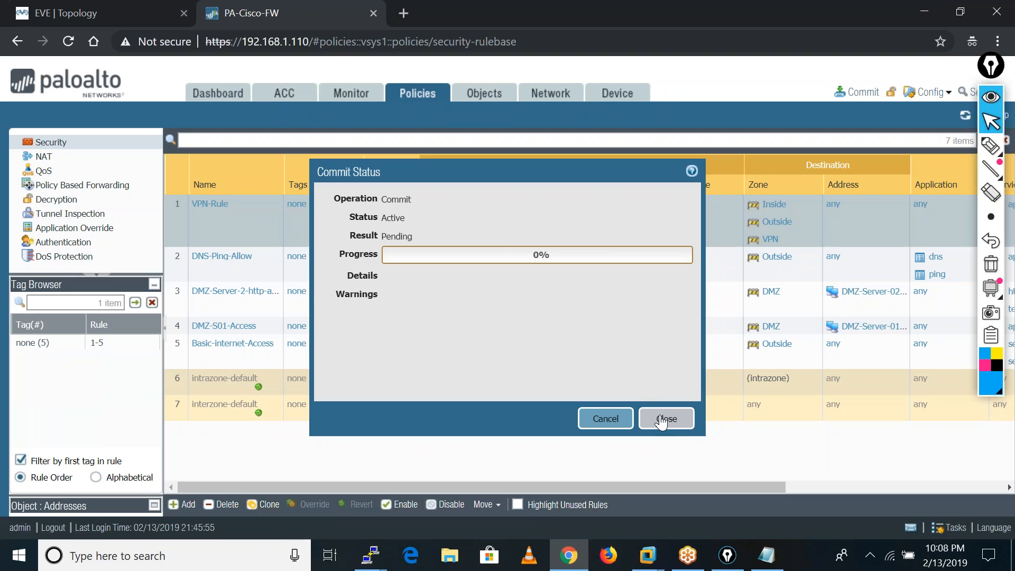
left_click(662, 420)
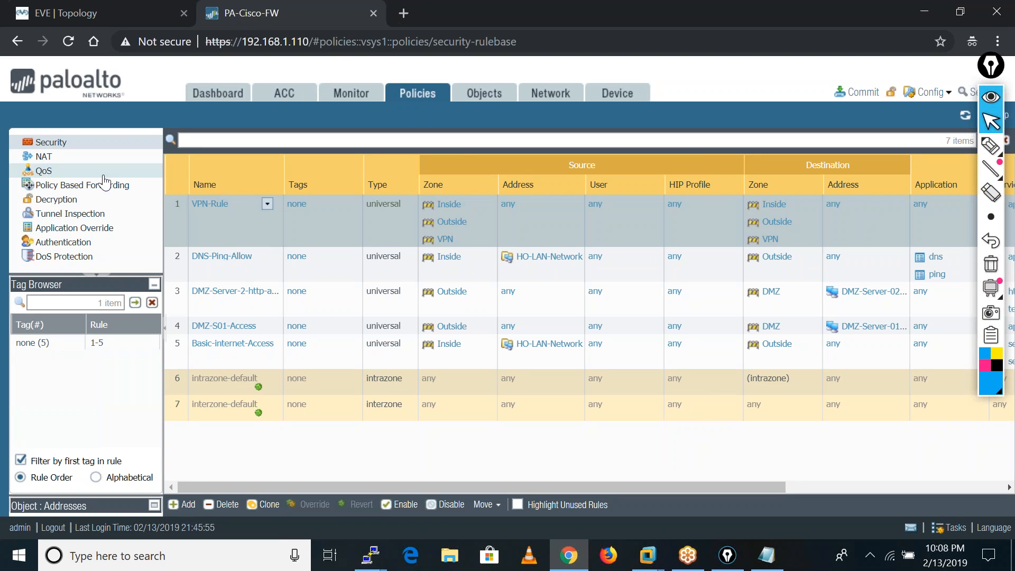
Review the Palo Alto network interfaces, zone assignments and IPSec tunnel status.
left_click(544, 99)
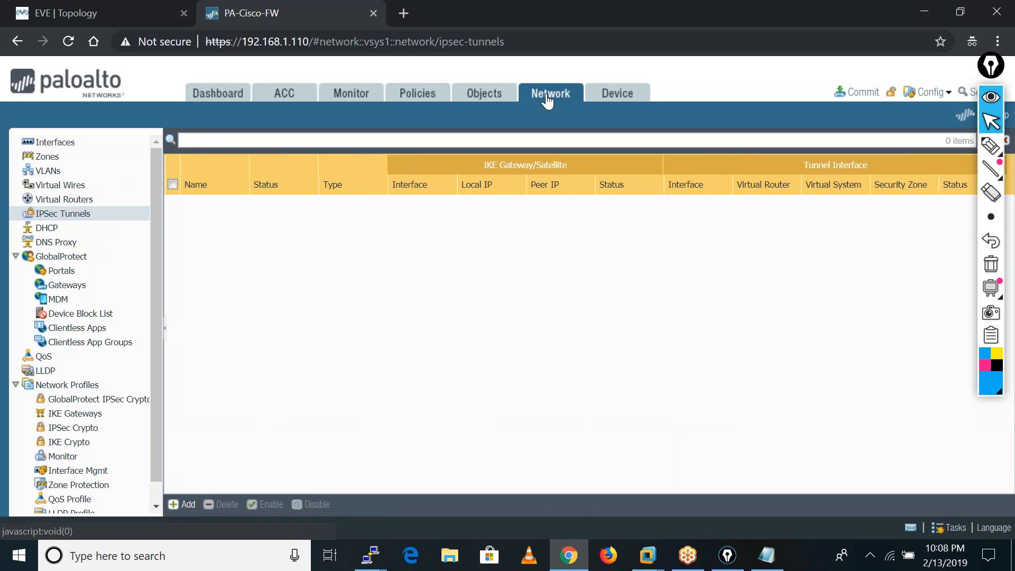
left_click(64, 146)
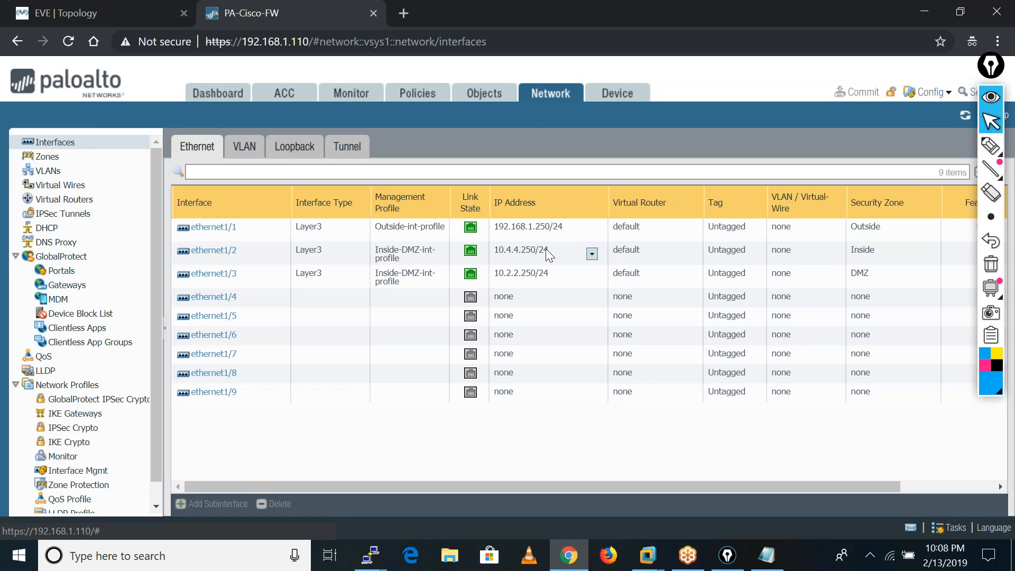
left_click(48, 156)
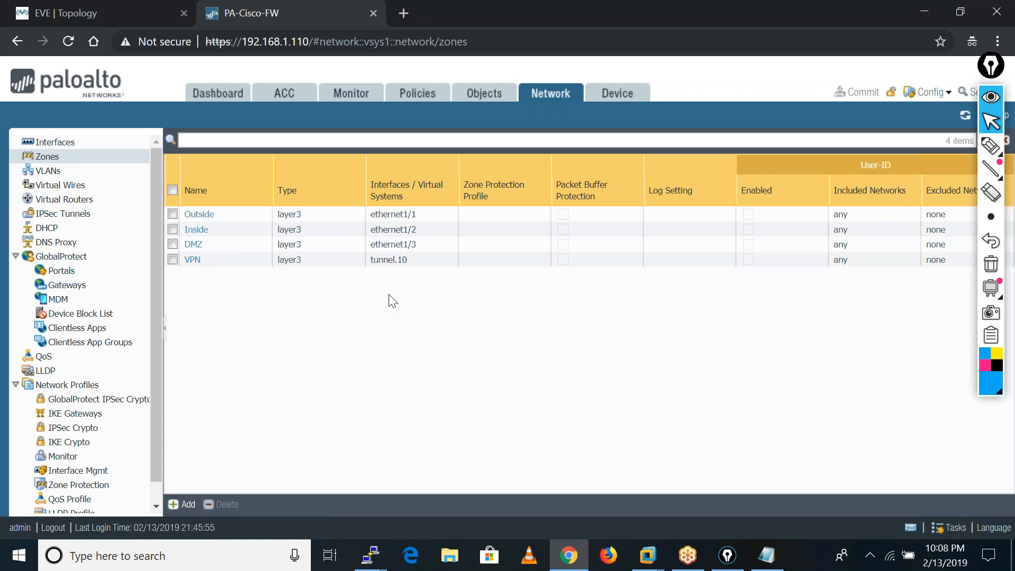
left_click(63, 214)
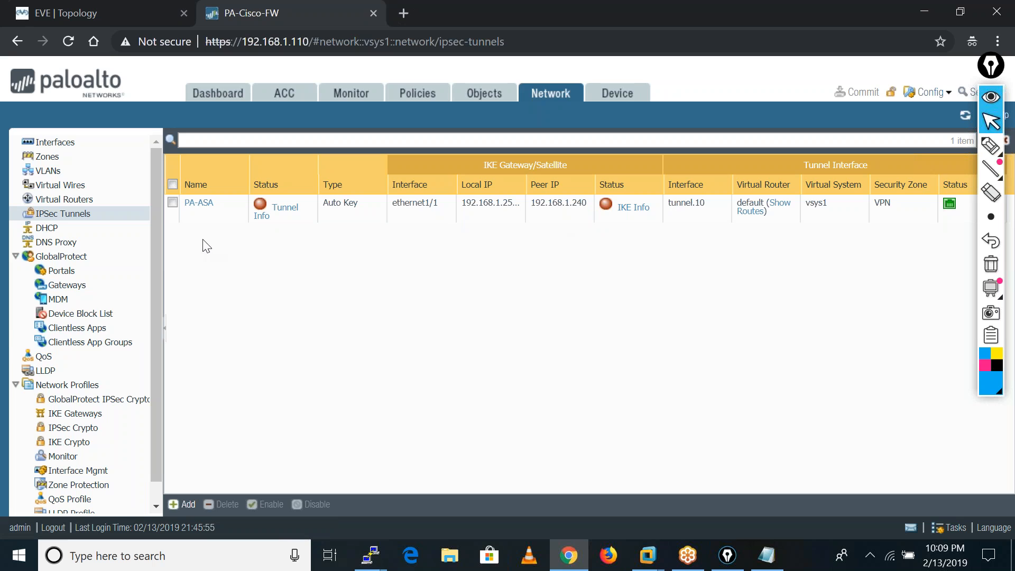
Open the PA-ASA IKE gateway and re-enter its pre-shared key.
left_click(90, 414)
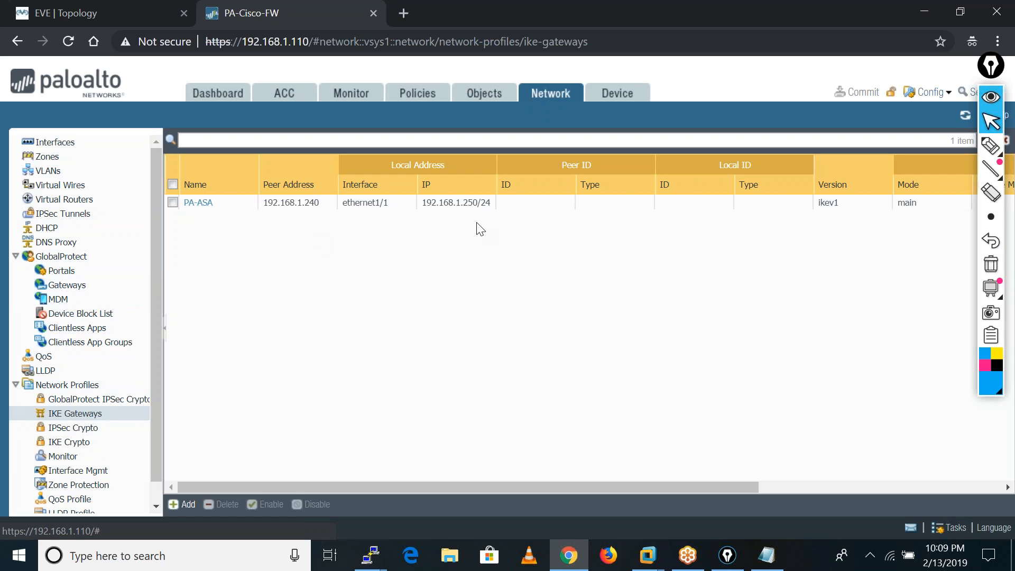
left_click(200, 204)
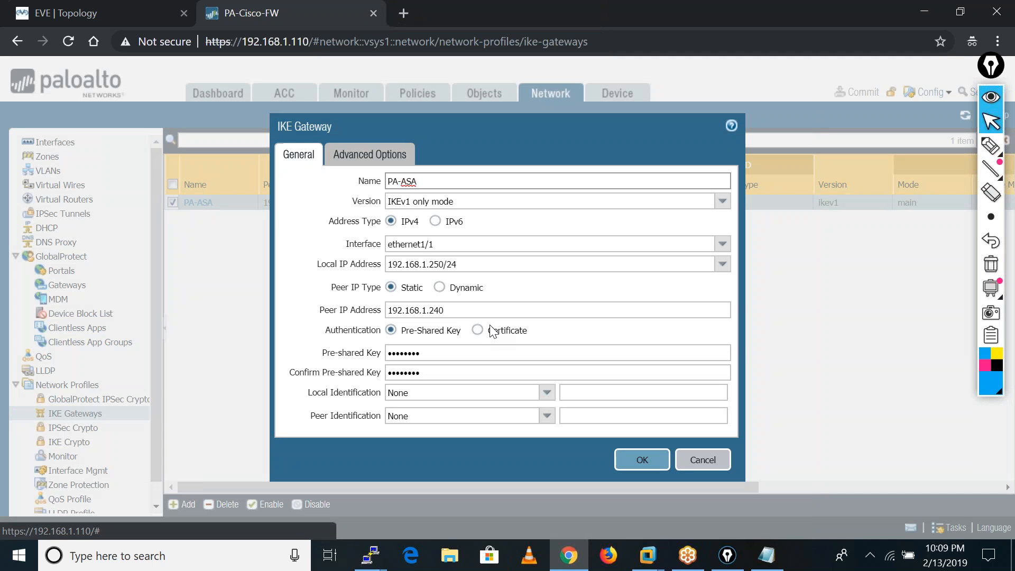
left_click(445, 355)
key("BackSpace")
key("BackSpace")
key("BackSpace")
key("BackSpace")
key("BackSpace")
key("BackSpace")
key("BackSpace")
key("BackSpace")
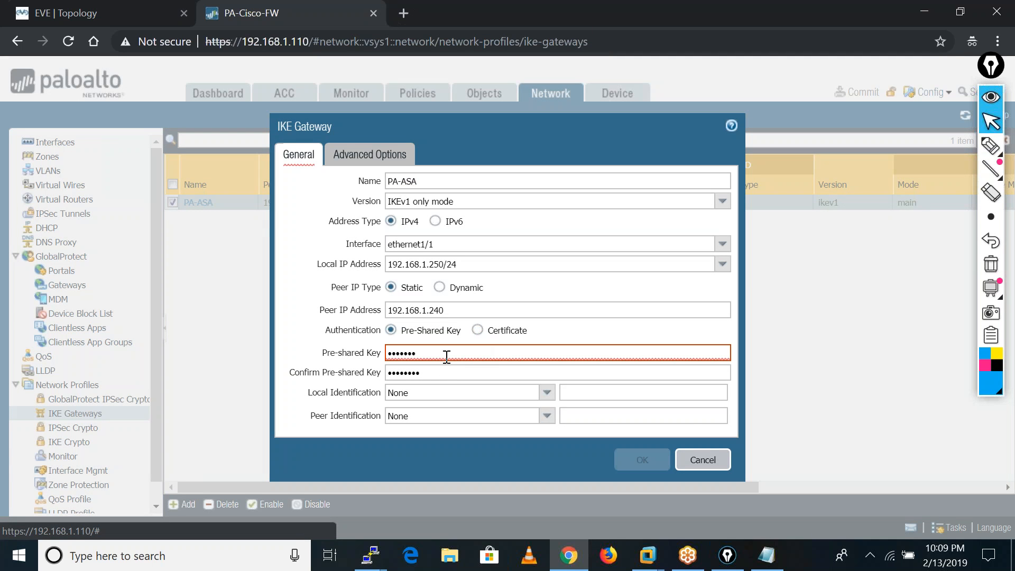
type("••••••••")
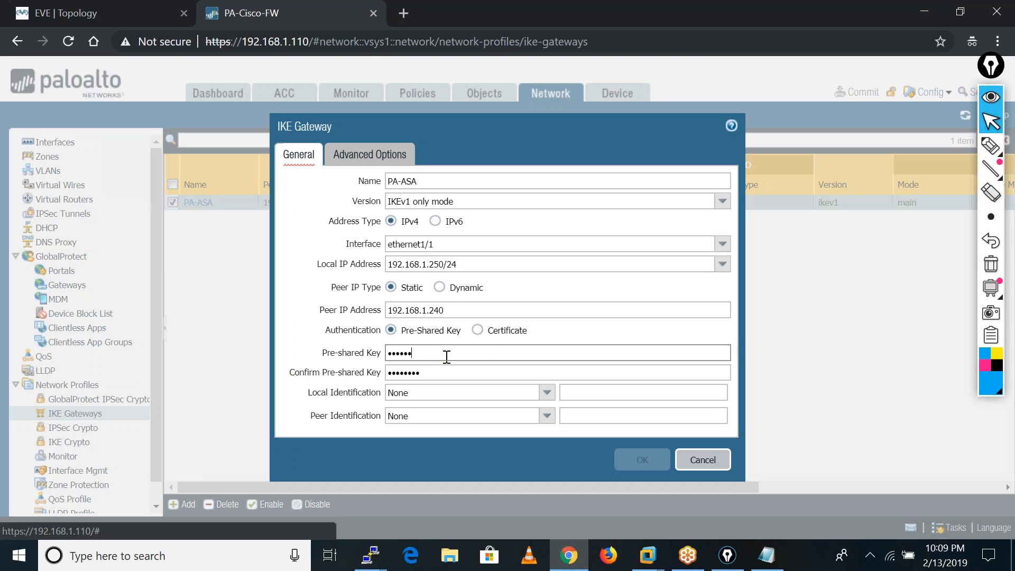
Re-enter the pre-shared key confirmation, save the PA-ASA gateway and commit all changes.
left_click(430, 374)
key("BackSpace")
key("BackSpace")
key("BackSpace")
key("BackSpace")
key("BackSpace")
key("BackSpace")
key("BackSpace")
key("BackSpace")
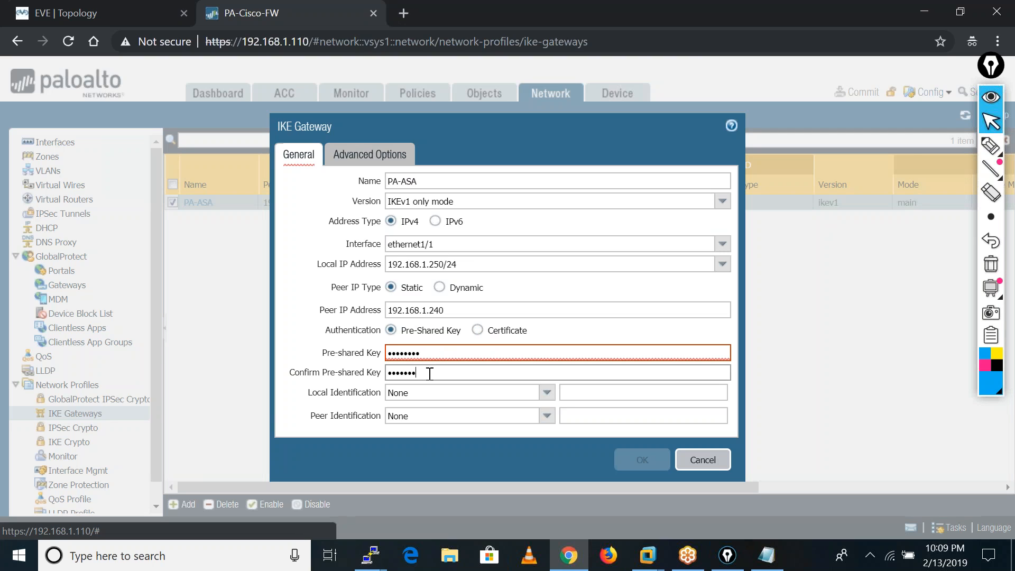
type("••••••••")
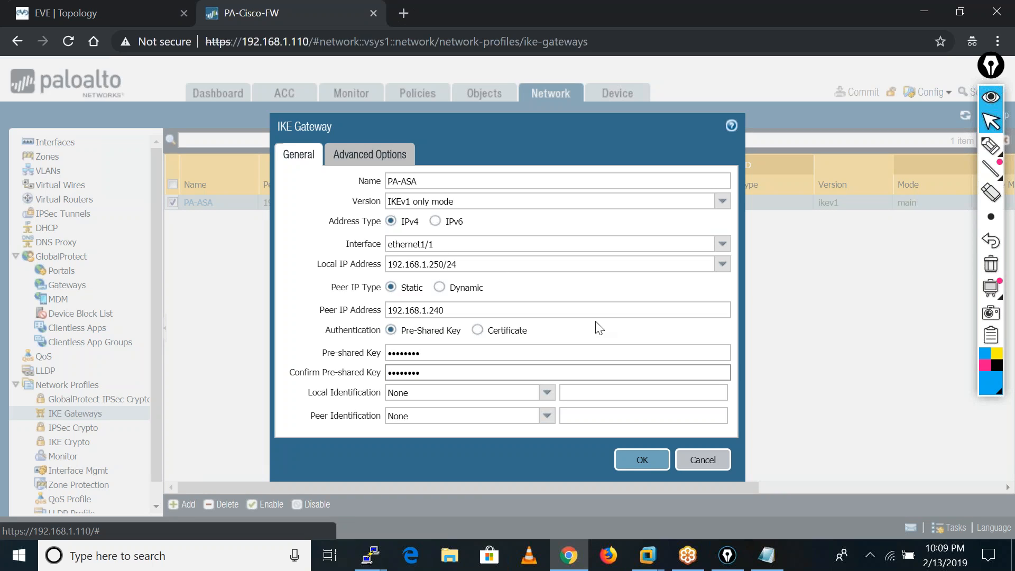
left_click(643, 460)
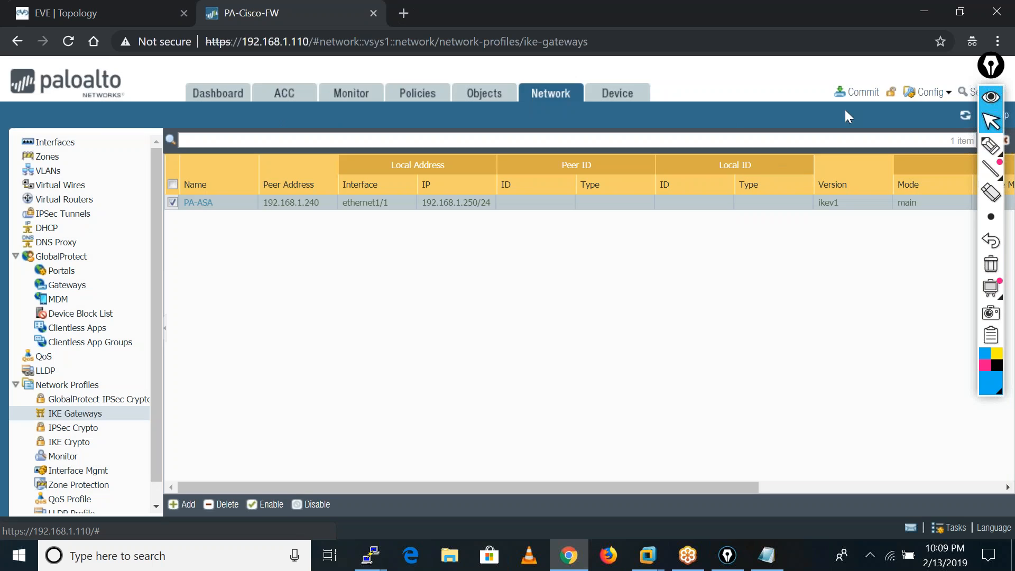
left_click(861, 102)
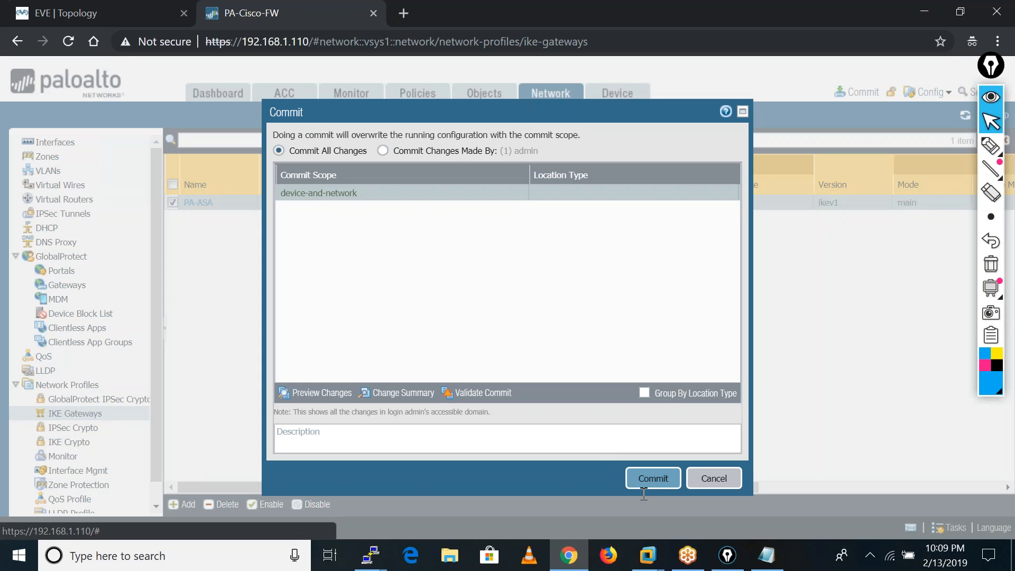
left_click(671, 477)
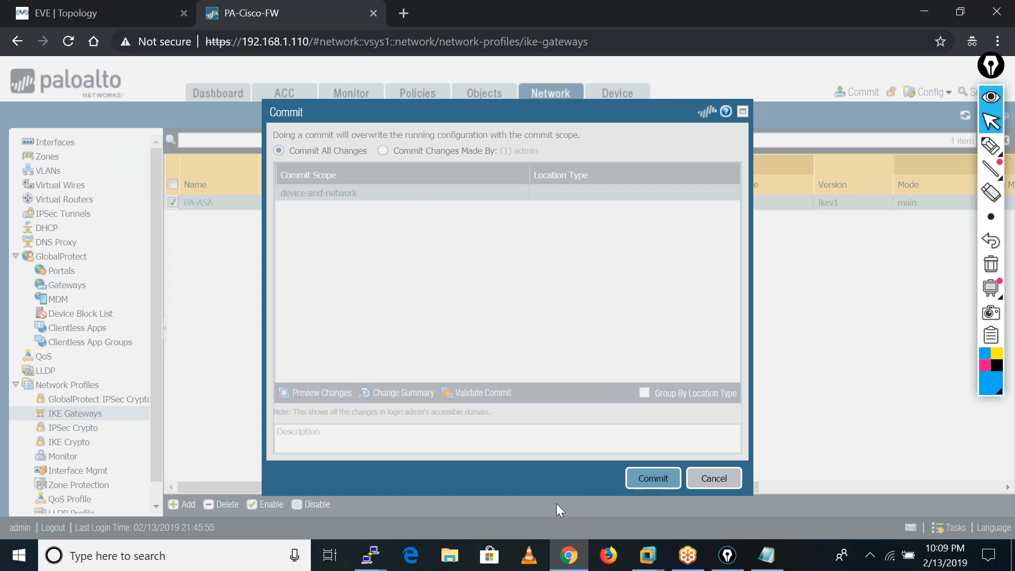
Switch to the ASAv console and list the interface addresses with sh int ip brief.
mouse_move(365, 563)
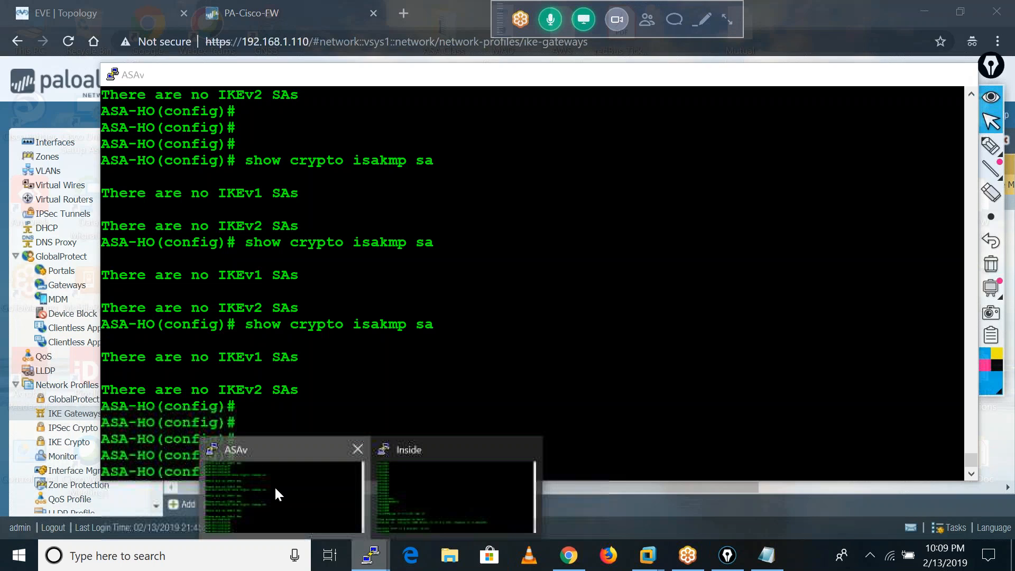
left_click(275, 486)
key("Return")
key("Return")
key("Return")
key("Return")
type("sh ")
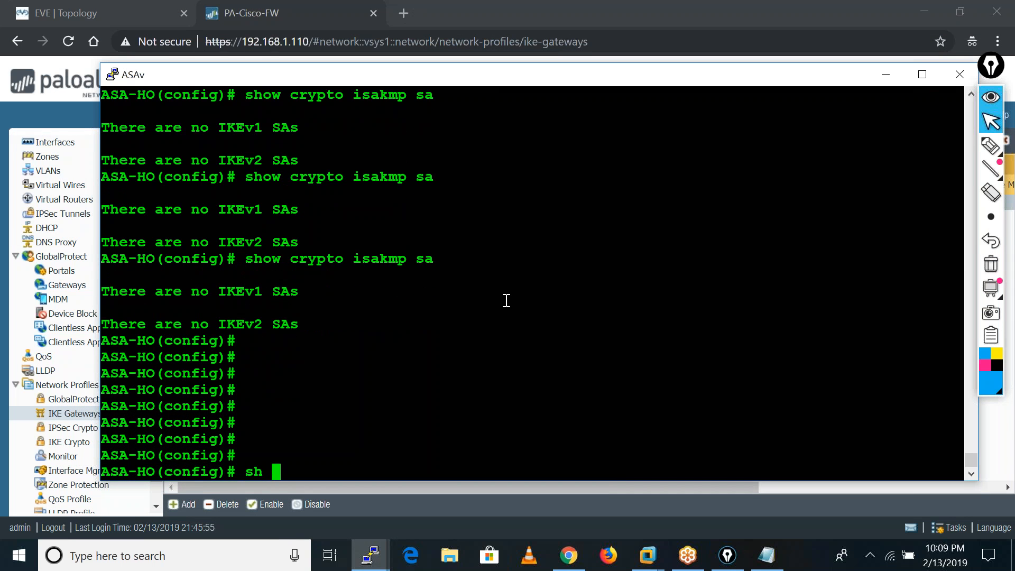
type("int ip bri")
key("Tab")
key("Return")
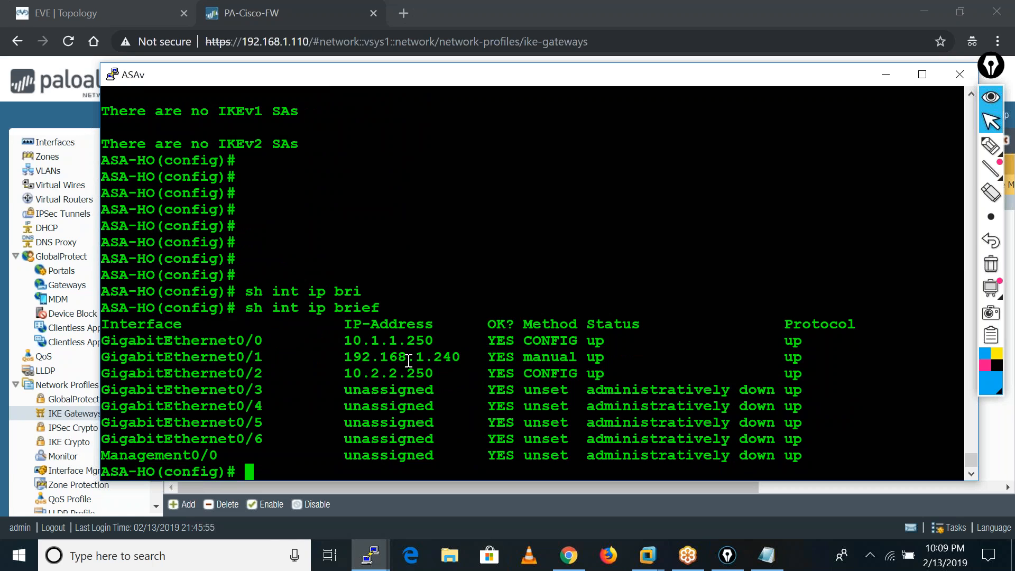
Ping the Palo Alto outside address 192.168.1.250 from the ASA.
type("ping ")
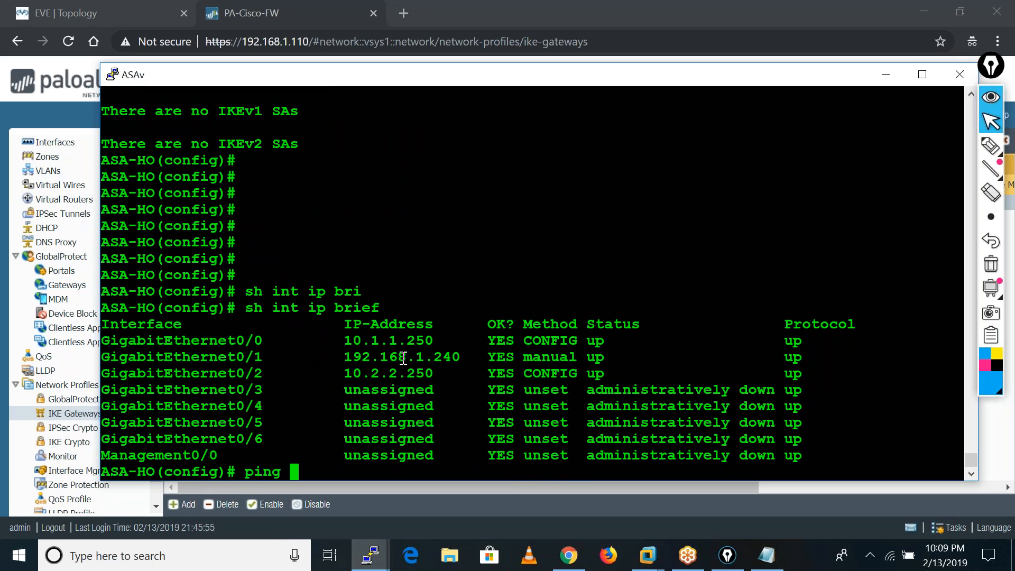
type("192.168.1.250")
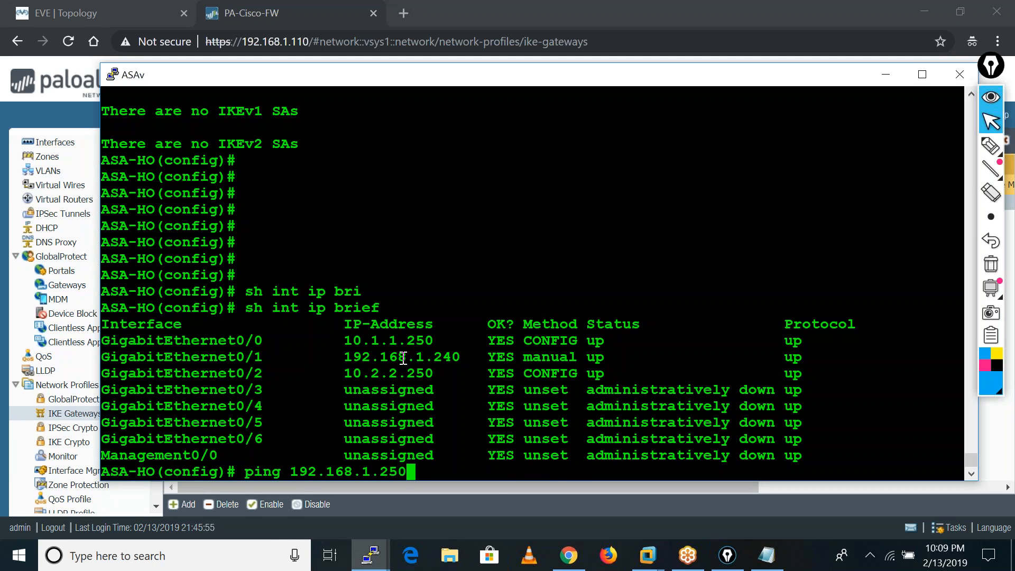
key("Return")
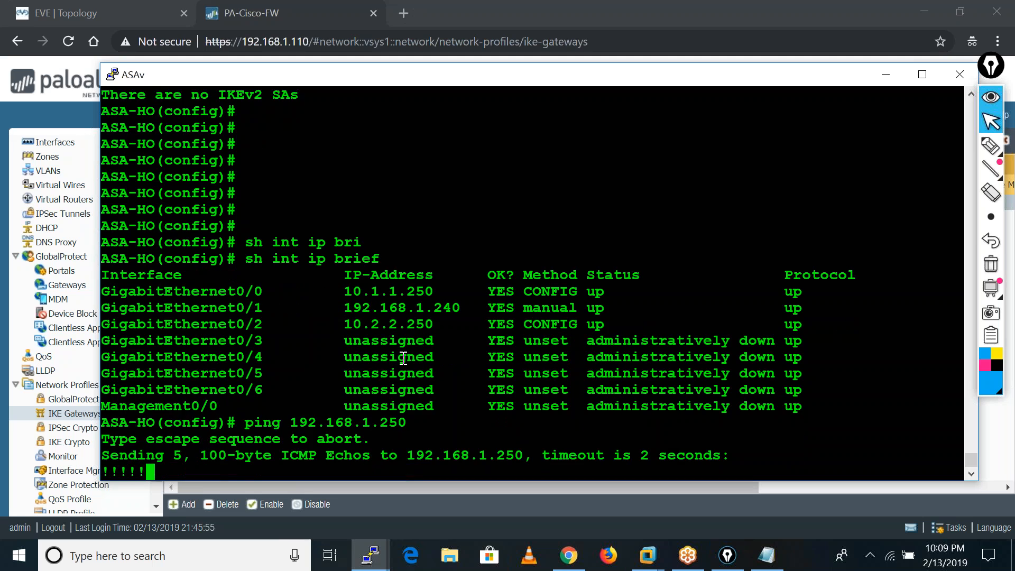
key("Return")
key("Return")
key("Return")
key("Return")
key("Return")
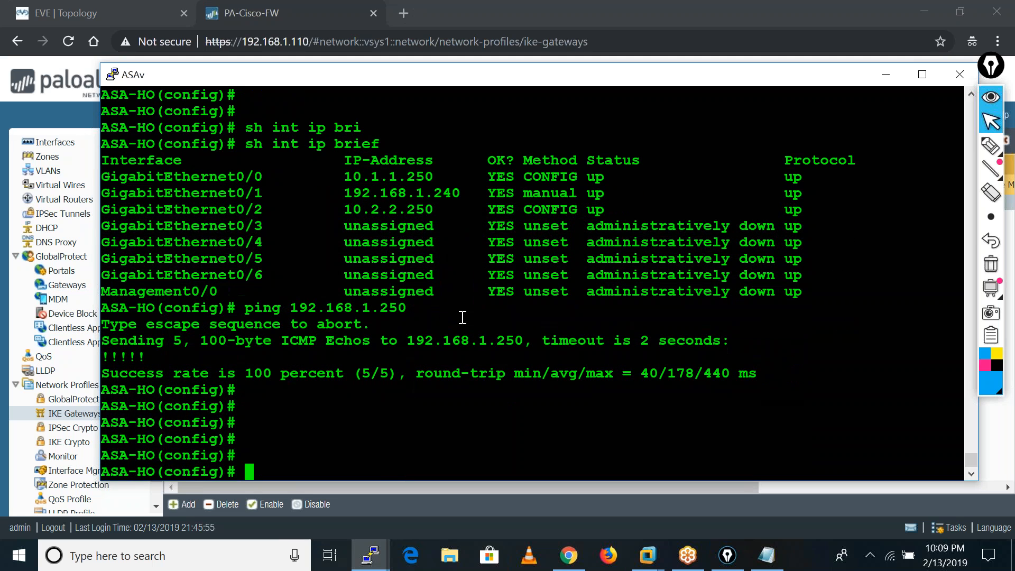
Return to the Palo Alto web interface, check the commit progress and dismiss the commit status window.
left_click(886, 75)
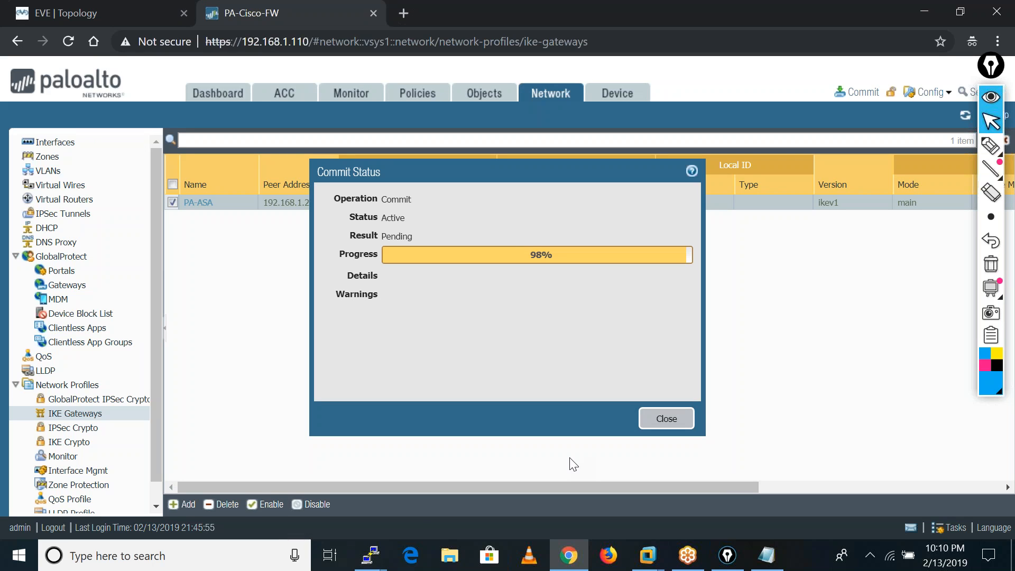
left_click(369, 555)
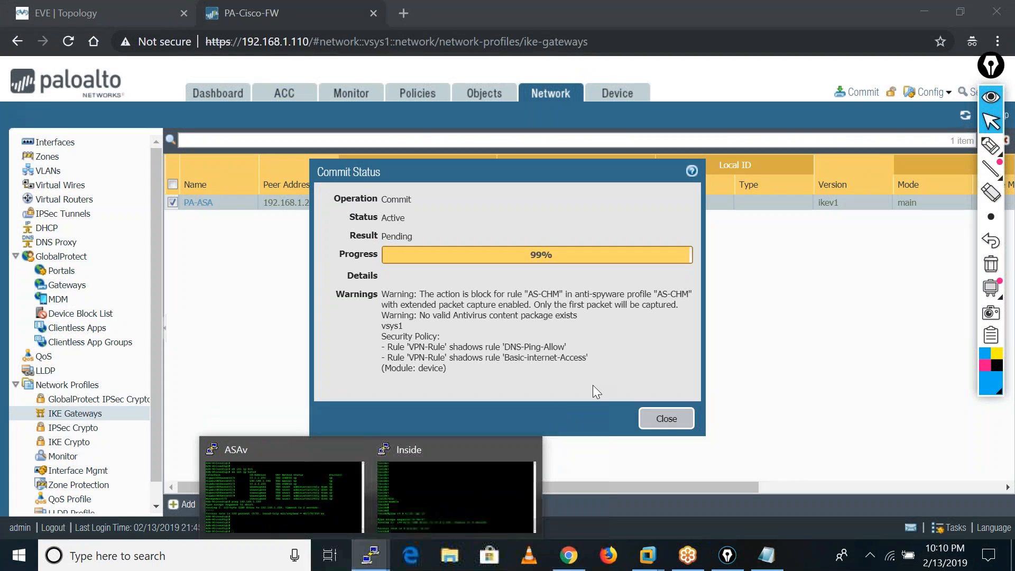
left_click(648, 342)
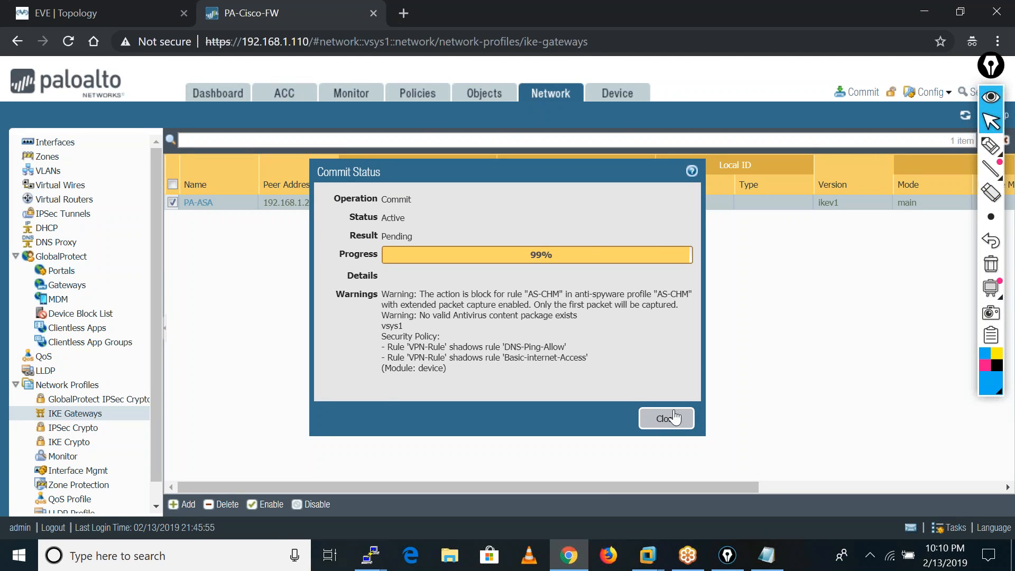
left_click(664, 425)
Switch to the ASAv console and display the crypto running configuration with sh run cry.
left_click(367, 565)
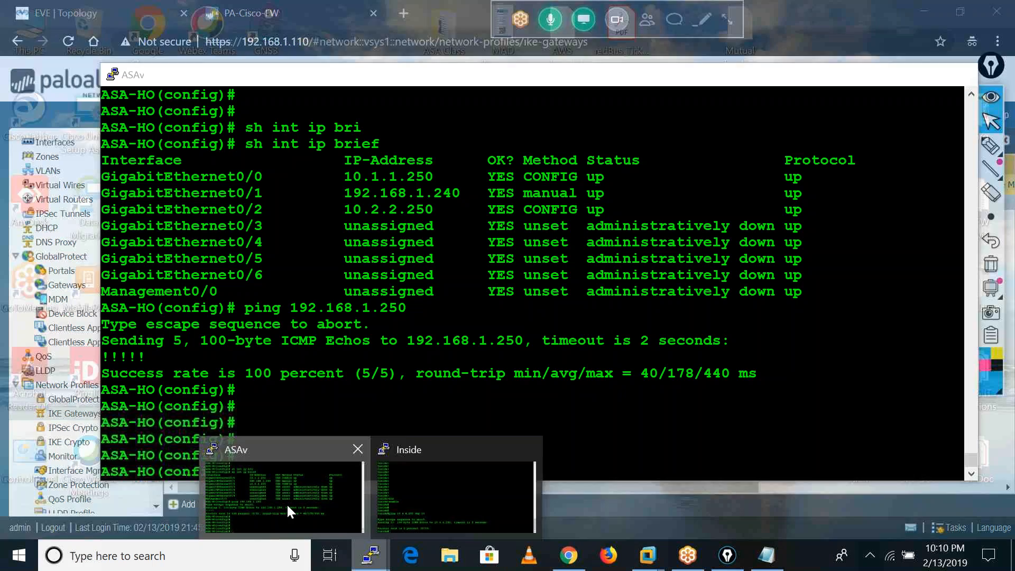
left_click(287, 503)
key("Return")
key("Return")
key("Return")
type("sh run cry")
key("Tab")
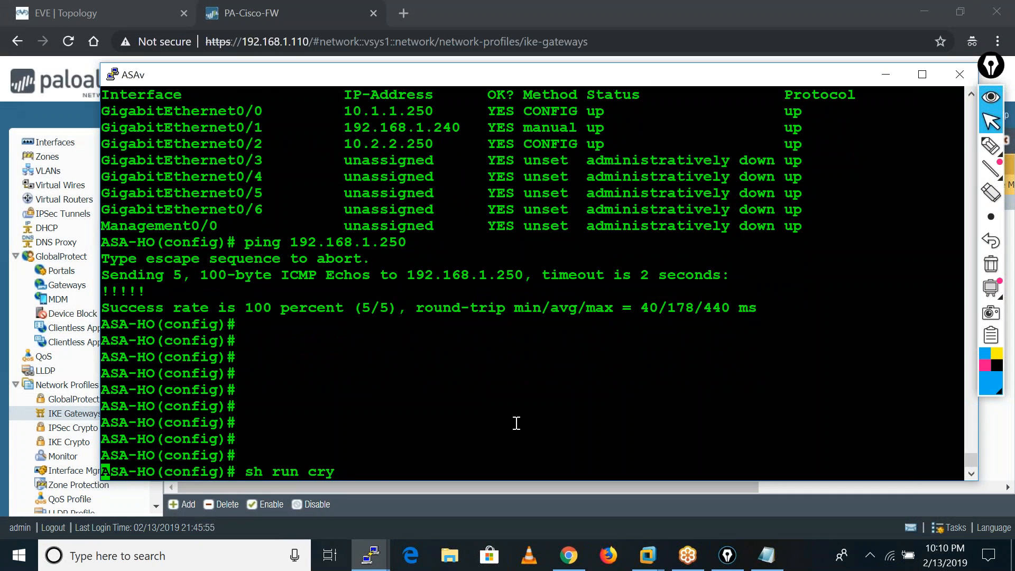
key("Return")
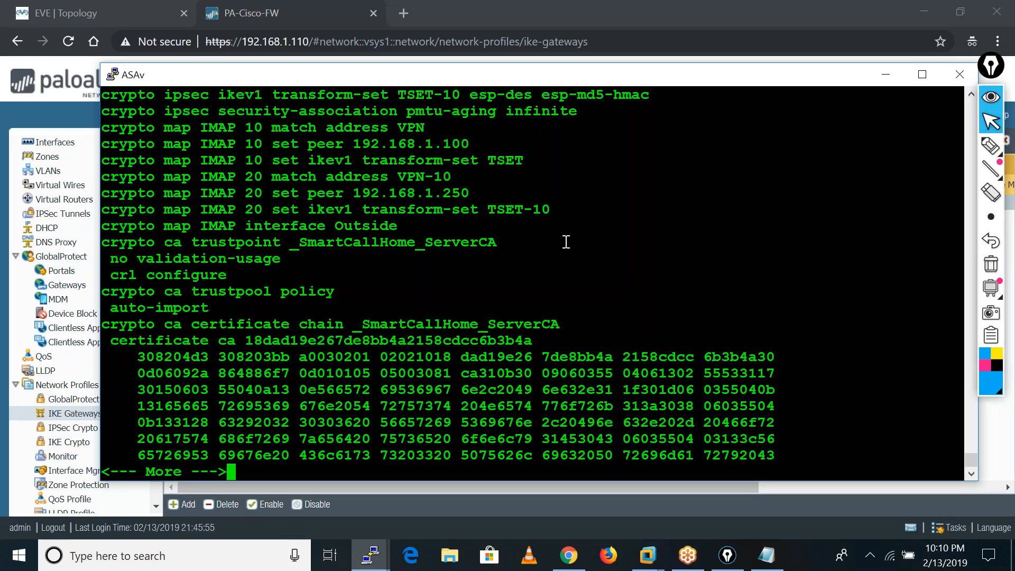
Page through the rest of the crypto configuration, past the certificate data, to examine the IKEv1 policies.
key("Return")
key("Return")
key("Return")
key("Return")
key("Return")
key("Return")
key("Return")
key("Return")
key("Return")
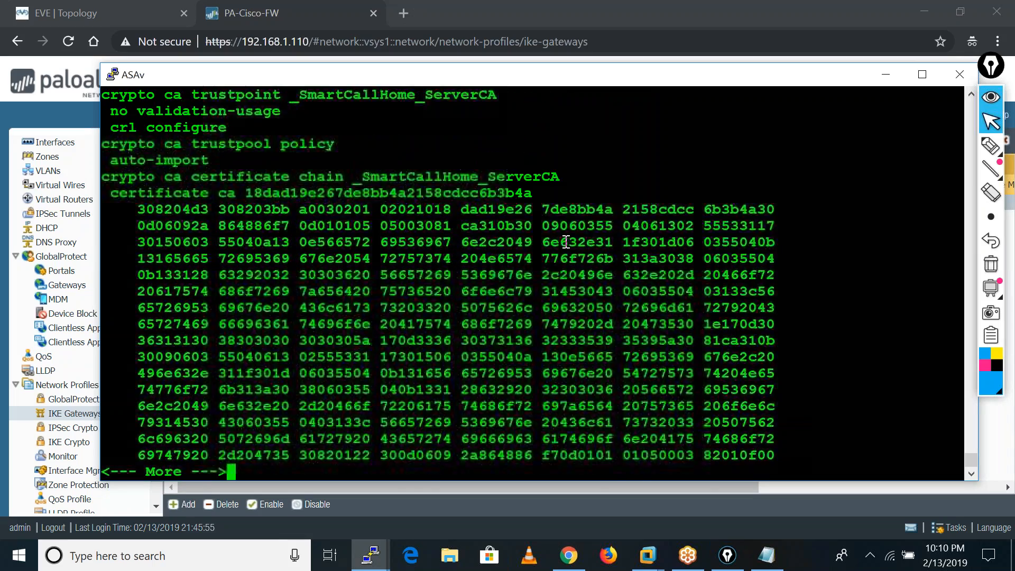
key("Return")
key("Return")
key("Return")
key("Return")
key("Return")
key("Return")
key("Return")
key("Return")
key("Return")
key("Return")
key("Return")
key("Return")
key("Return")
key("Return")
key("Return")
key("Return")
key("Return")
key("Return")
key("Return")
key("Return")
key("Return")
key("Return")
key("Return")
key("Return")
key("Return")
key("Return")
key("Return")
key("Return")
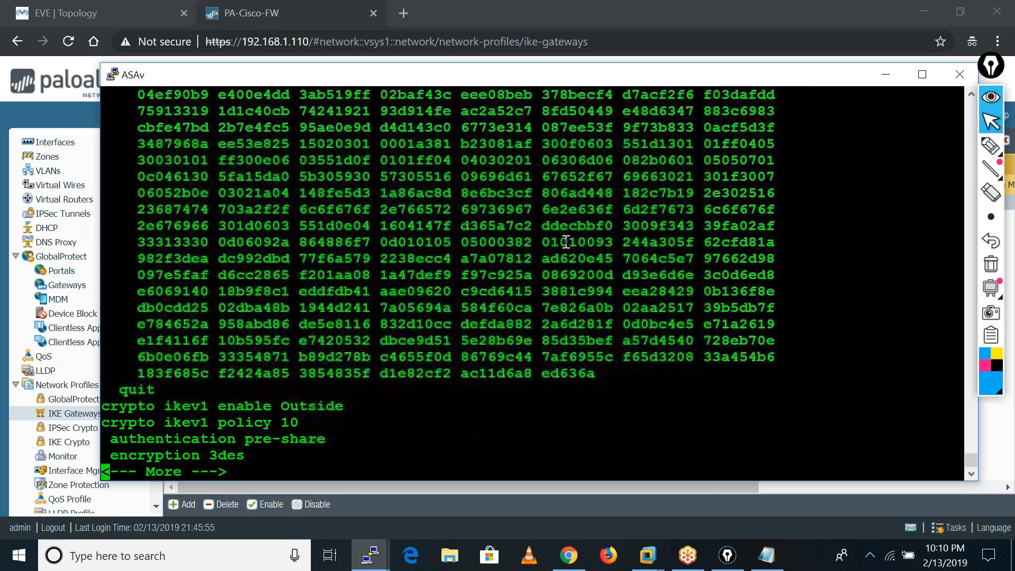
key("Return")
key("Return")
key("Return")
key("Return")
key("Return")
key("Return")
key("Return")
key("Return")
key("Return")
key("Return")
key("Return")
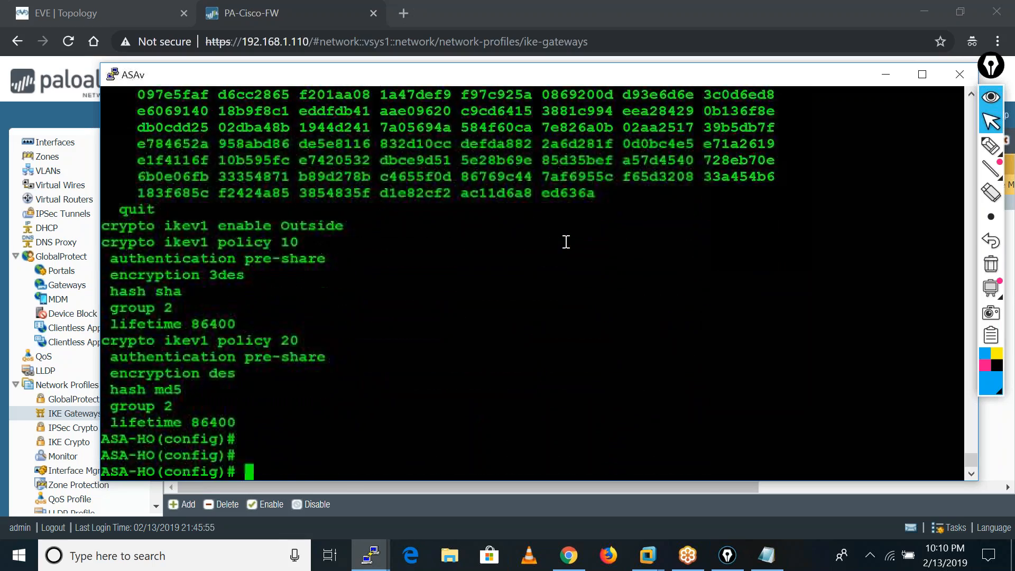
key("Return")
key("Return")
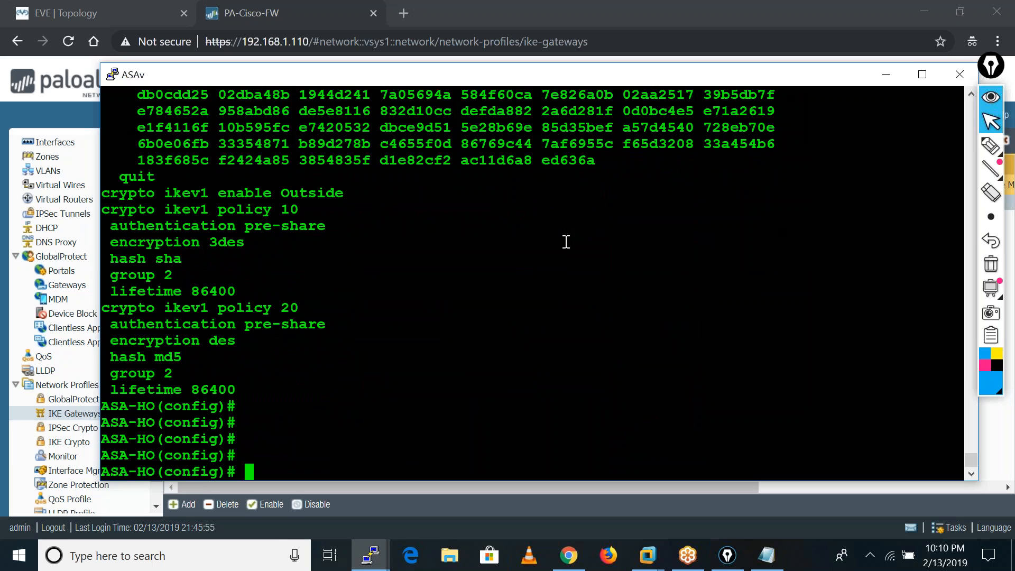
key("Return")
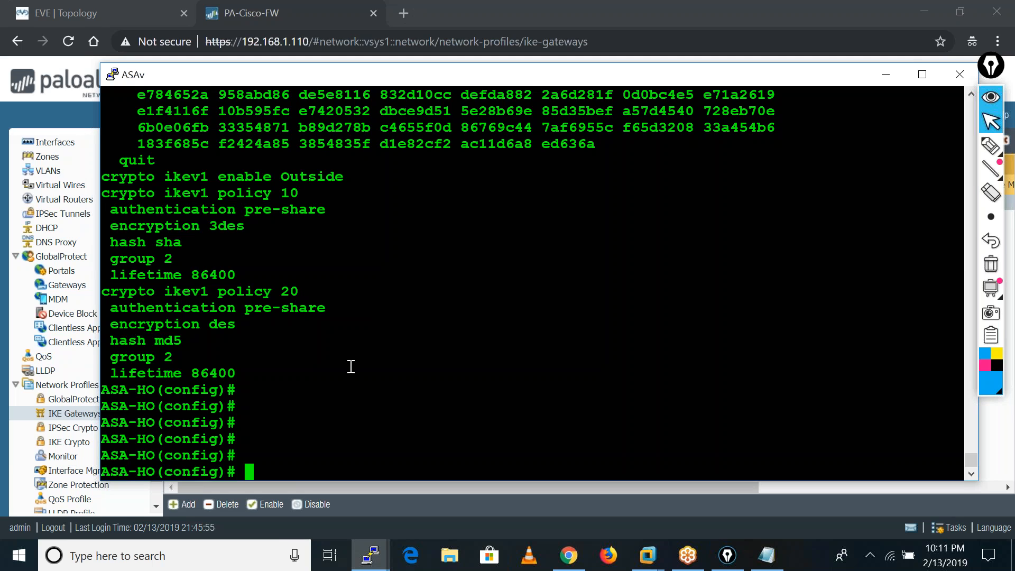
List the IPsec transform-set configuration on the ASA with sh run crypto ipsec.
type("sh run cry")
key("Tab")
type("tr")
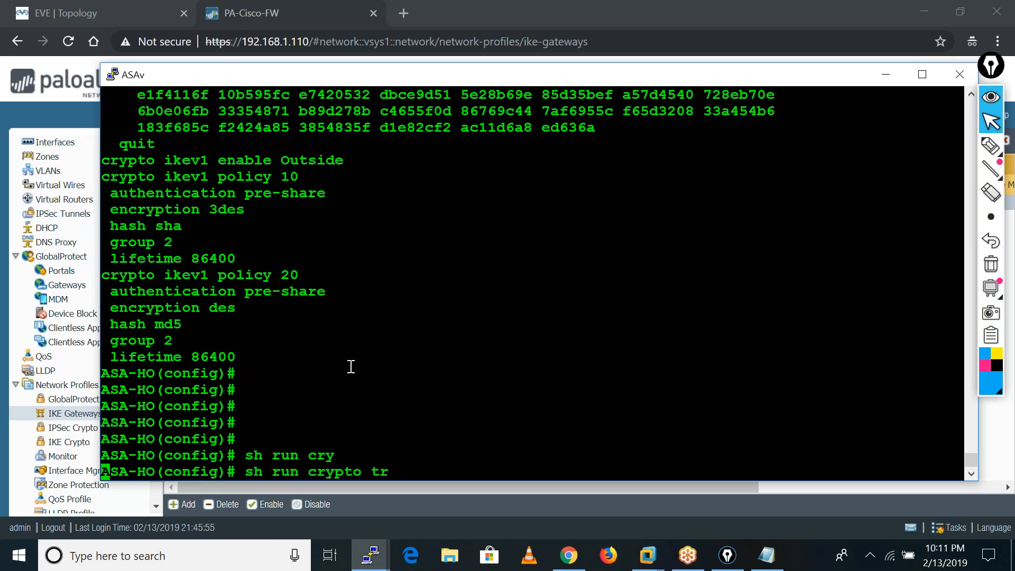
key("Tab")
key("BackSpace")
key("BackSpace")
key("BackSpace")
type("ip")
key("BackSpace")
key("BackSpace")
type("ip")
key("Tab")
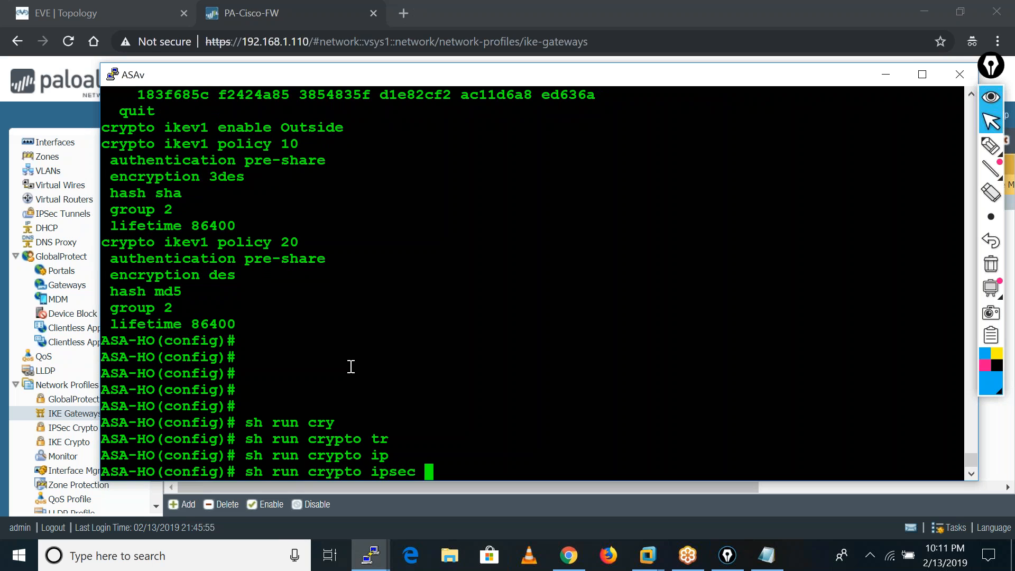
key("Return")
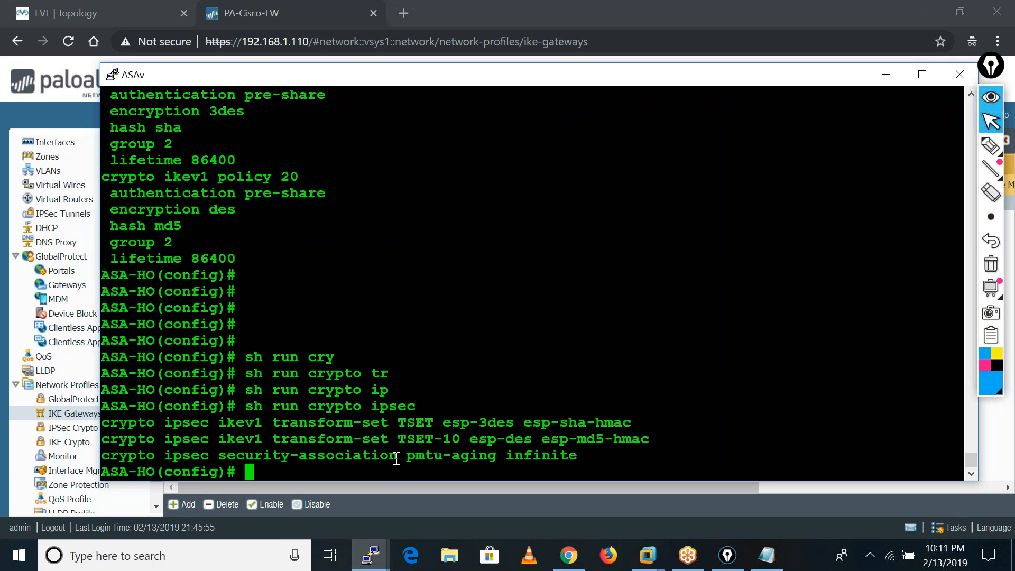
key("Return")
key("Return")
key("Return")
key("Return")
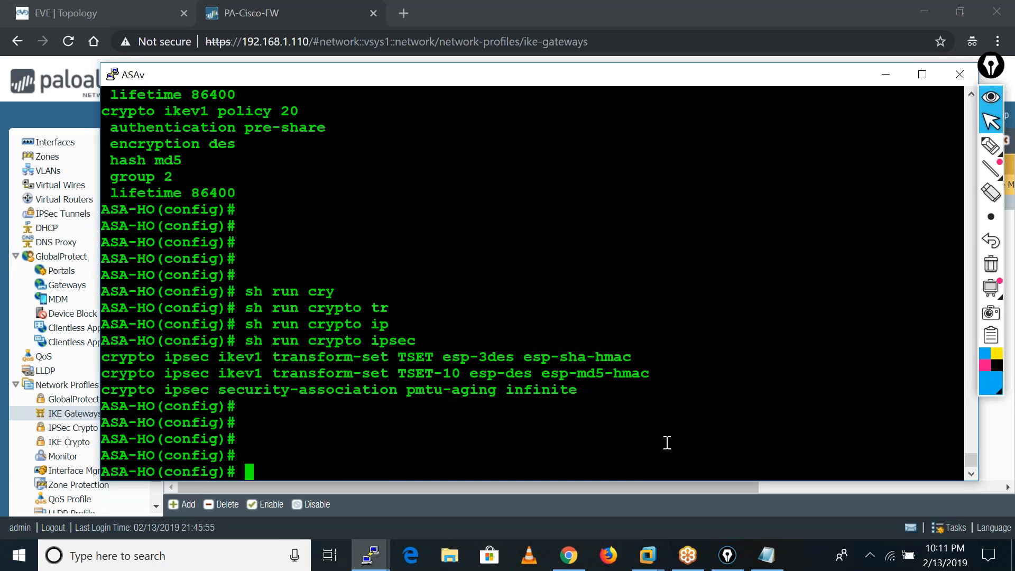
Check the ASA's IKE security associations with sh crypto isakmp sa.
type("sh cry")
key("Tab")
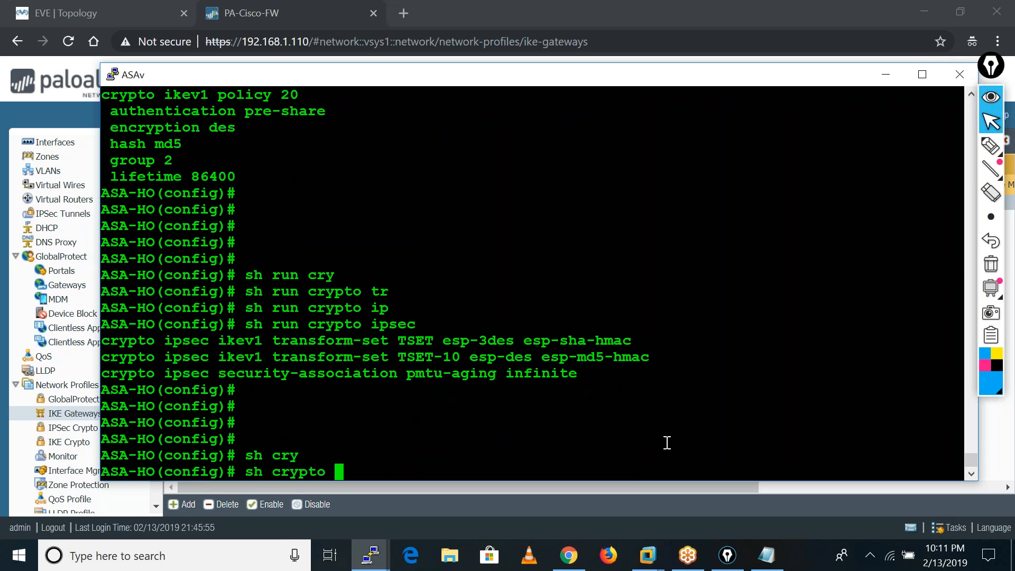
type("isa")
key("Tab")
type("sa")
key("Tab")
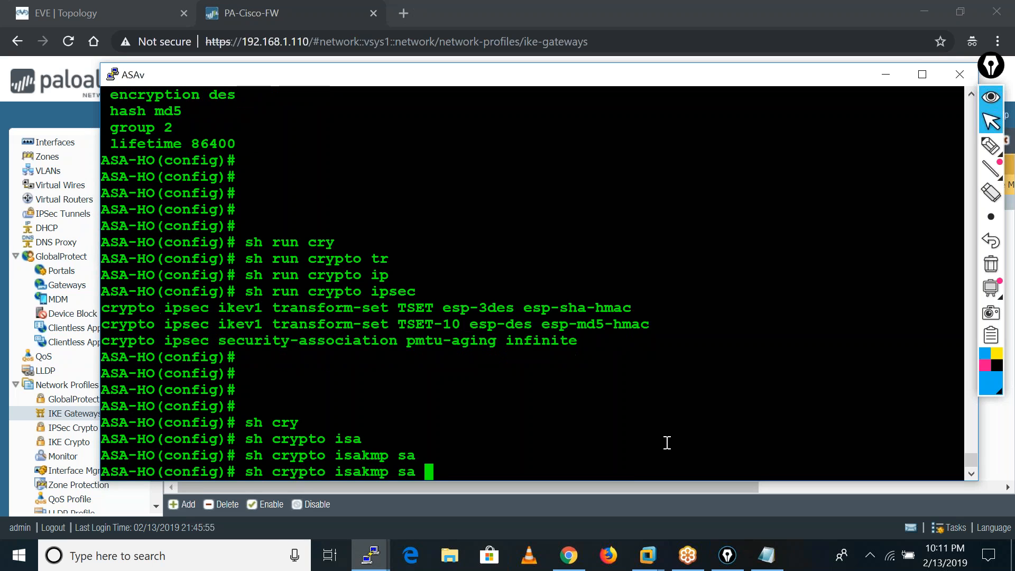
key("Return")
key("Return")
key("Return")
key("Return")
key("Return")
key("Return")
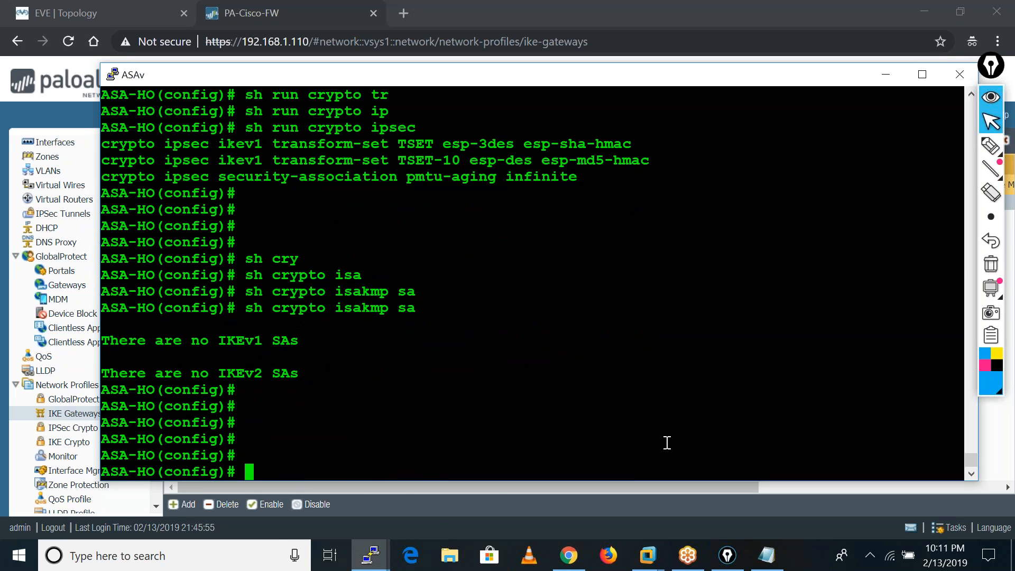
Switch to the Inside router console, repeat the ping to 10.4.4.250 with rep 10, and minimize that console.
mouse_move(371, 555)
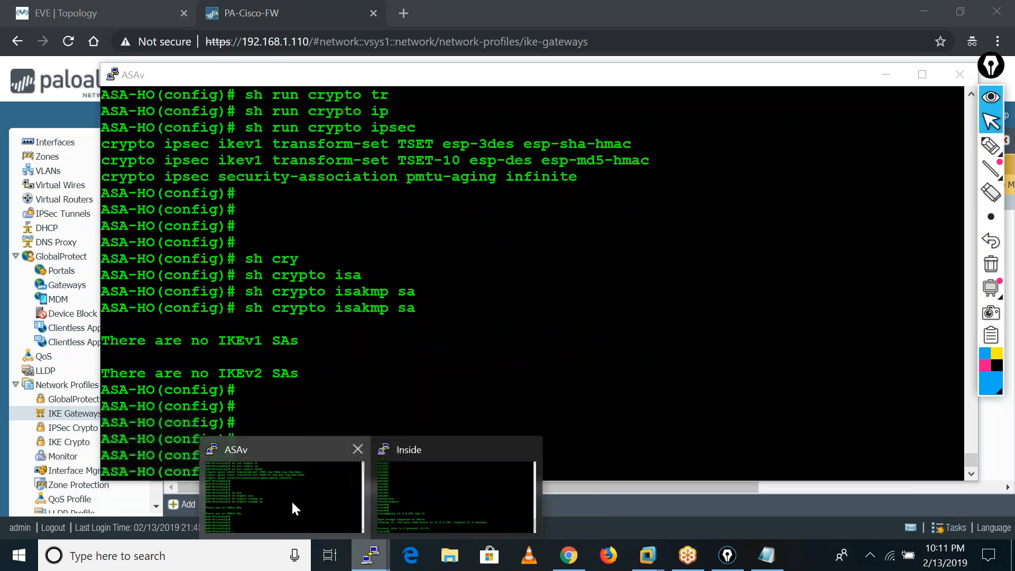
left_click(414, 481)
key("Up")
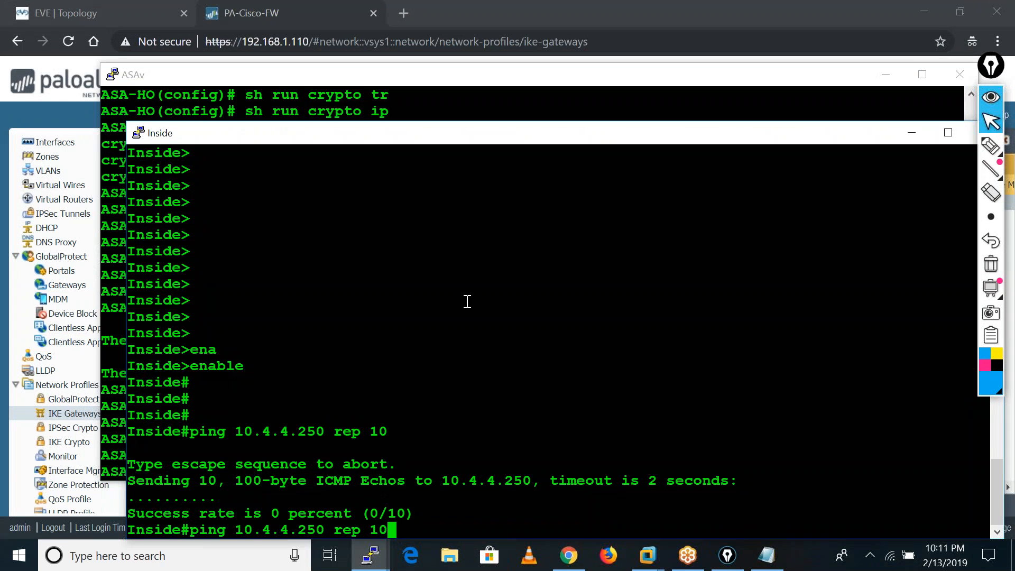
key("Return")
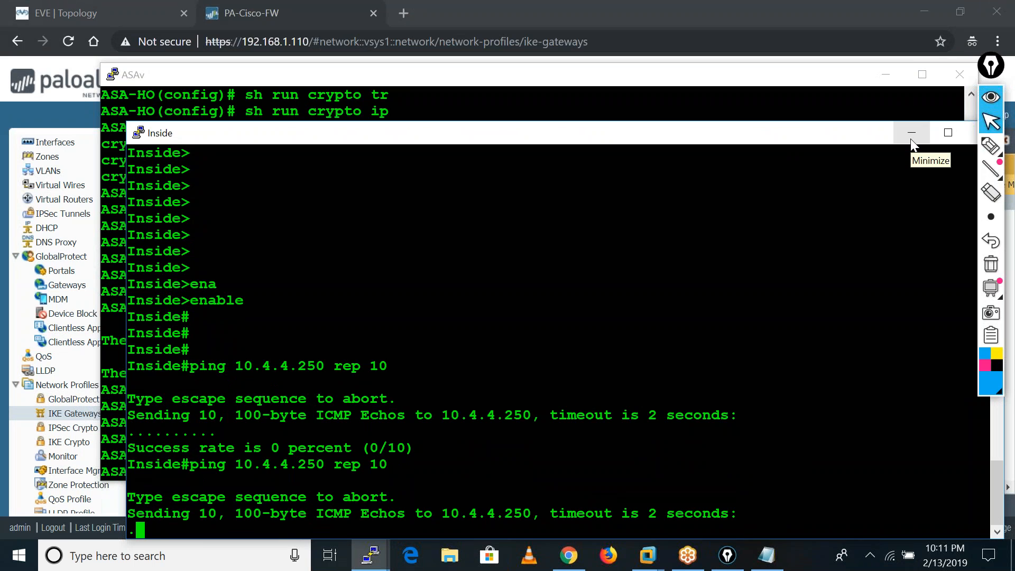
left_click(910, 139)
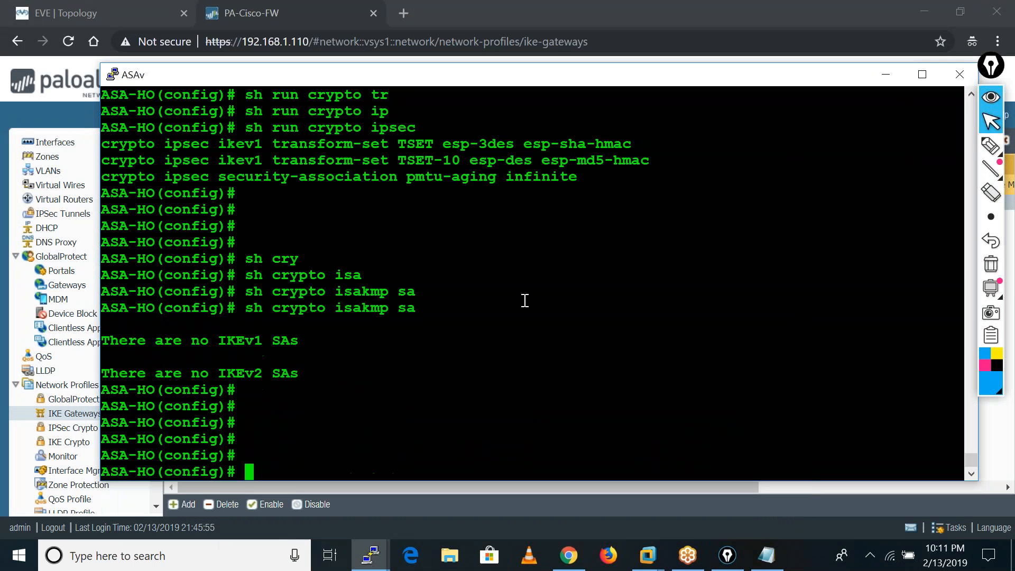
Try to display the crypto map on the ASA with show crypto map.
type("sho")
key("Tab")
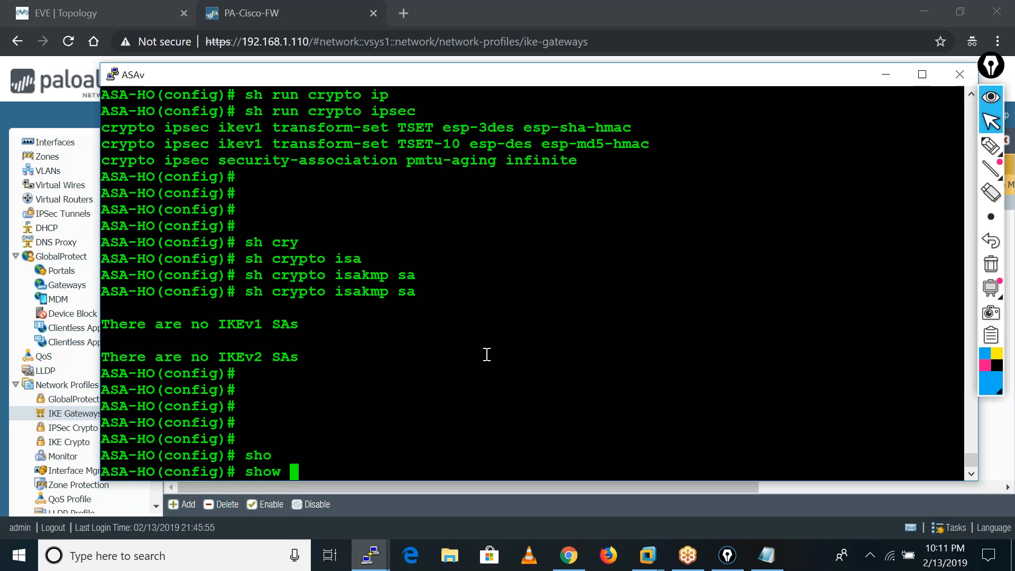
type("cry")
key("Tab")
type("map")
key("Return")
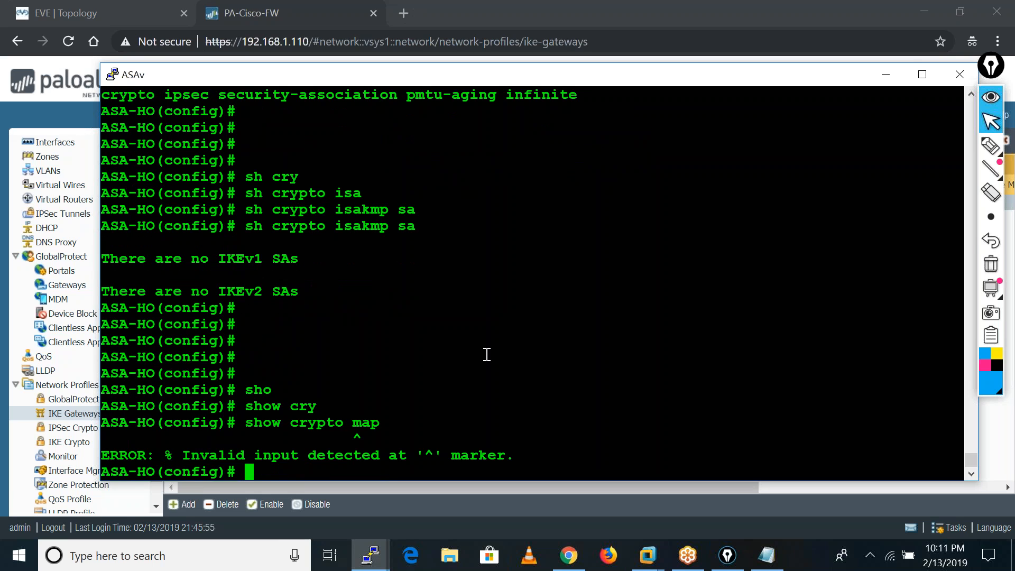
key("Up")
type("i")
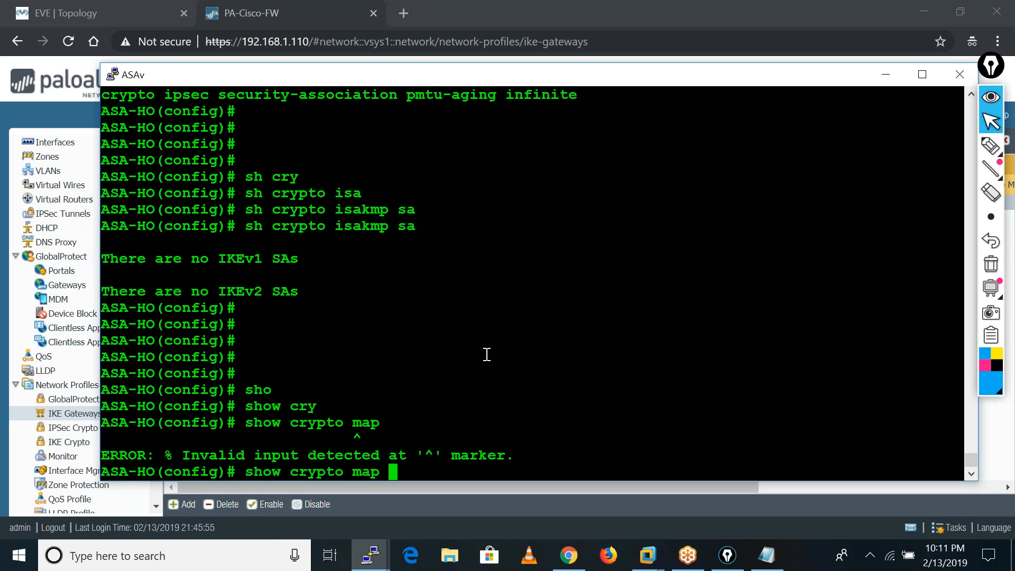
key("Tab")
Replace the crypto map command with show crypto isakmp sa and list the IKE security associations after the ping.
key("BackSpace")
key("BackSpace")
key("BackSpace")
key("BackSpace")
key("BackSpace")
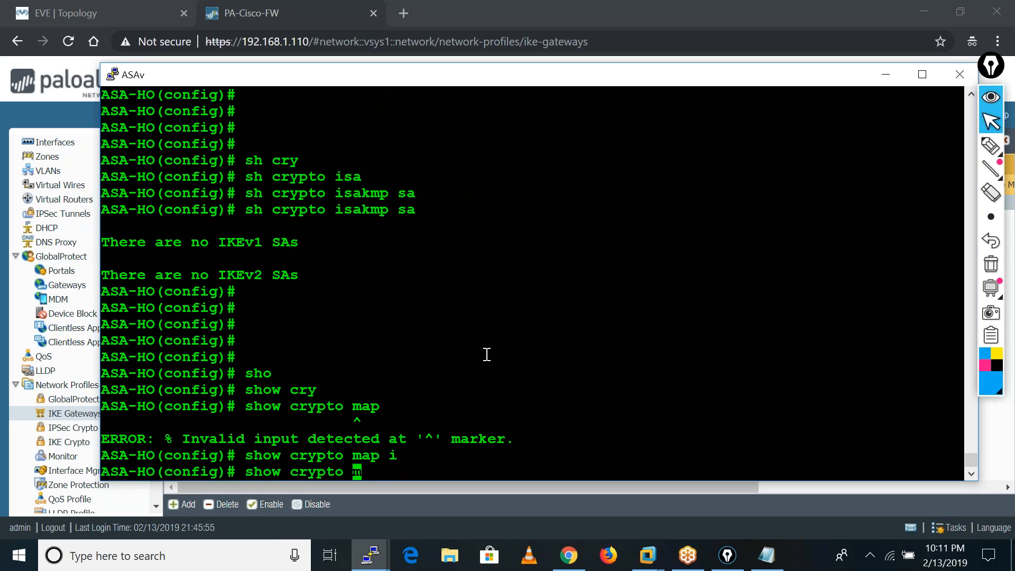
type("isa")
key("Tab")
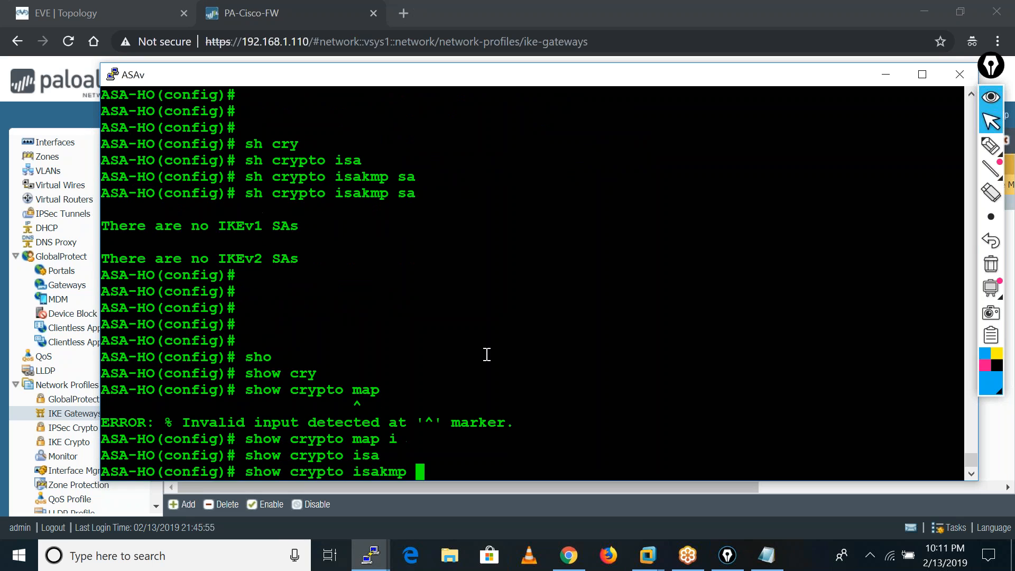
type("sa")
key("Tab")
key("Return")
key("Return")
key("Return")
key("Return")
key("Return")
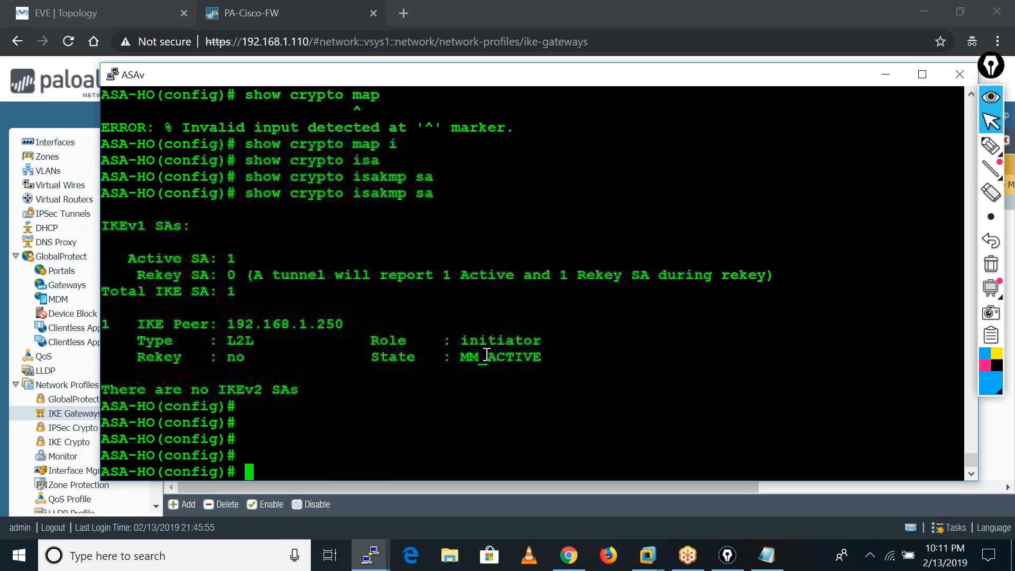
Check the IPsec phase 2 security associations on the ASA with show crypto ipsec sa.
key("Up")
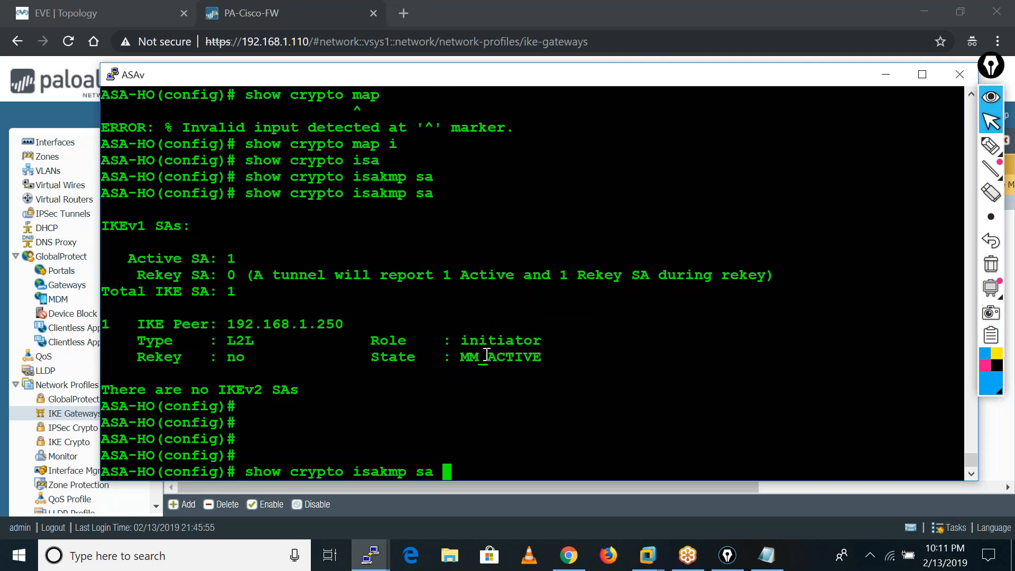
key("BackSpace")
key("BackSpace")
key("BackSpace")
key("BackSpace")
key("BackSpace")
key("BackSpace")
key("BackSpace")
key("BackSpace")
key("BackSpace")
key("BackSpace")
type("ipse")
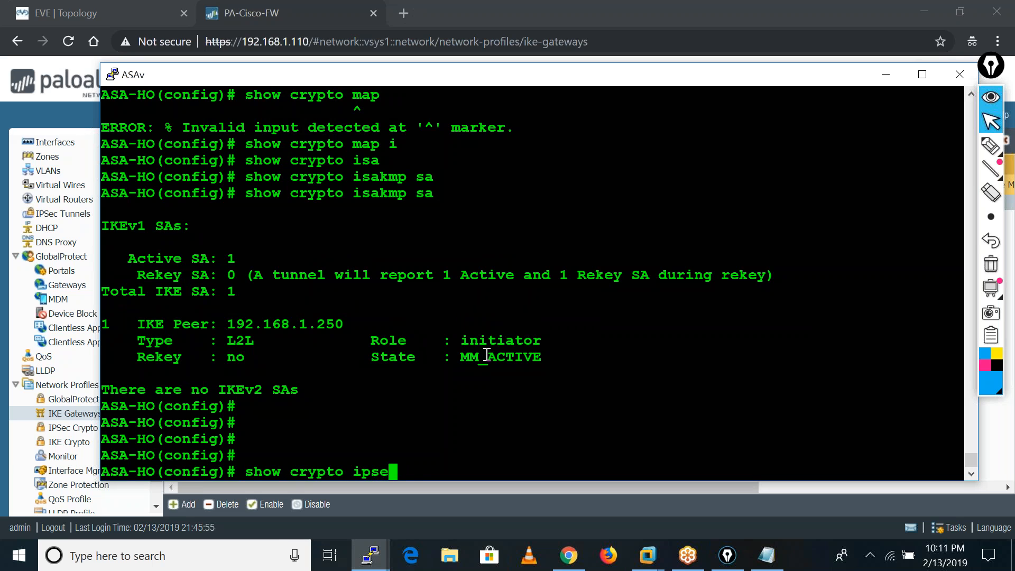
key("Tab")
type("sa")
key("Tab")
key("Return")
key("Return")
key("Return")
key("Return")
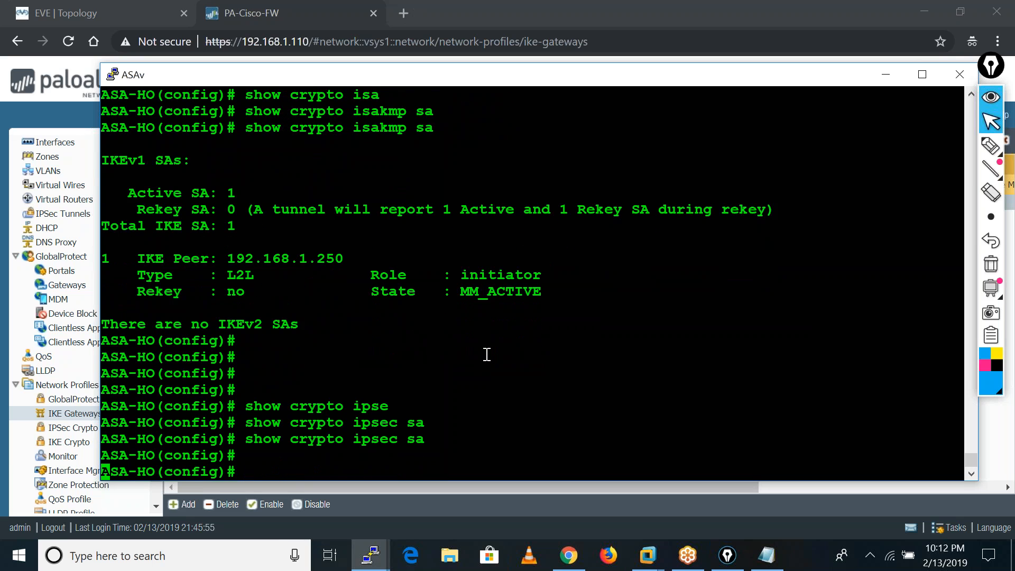
Rerun show crypto isakmp sa twice to recheck the state of the IKE peer 192.168.1.250.
key("Up")
key("Up")
key("Return")
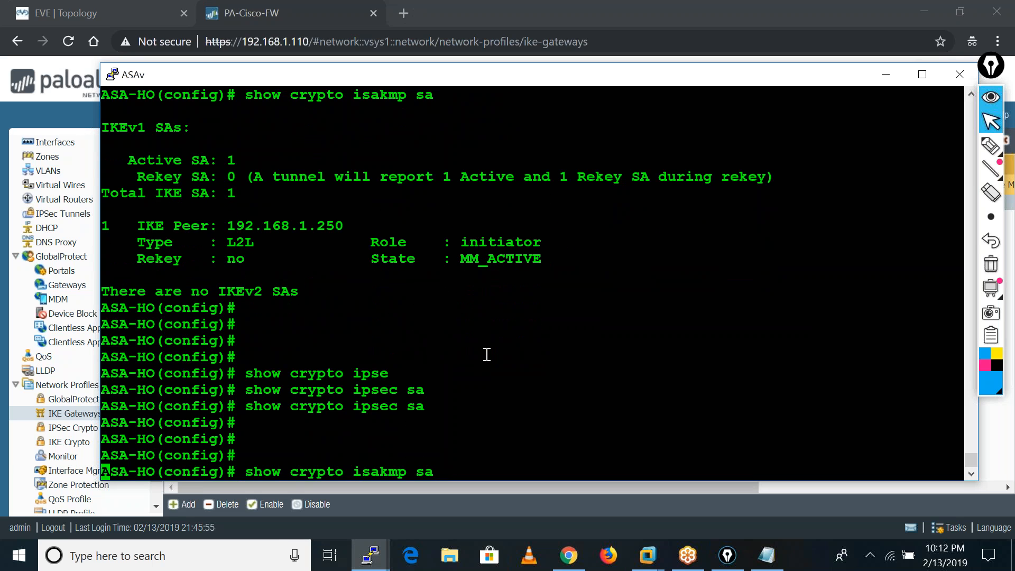
key("Return")
key("Return")
key("Return")
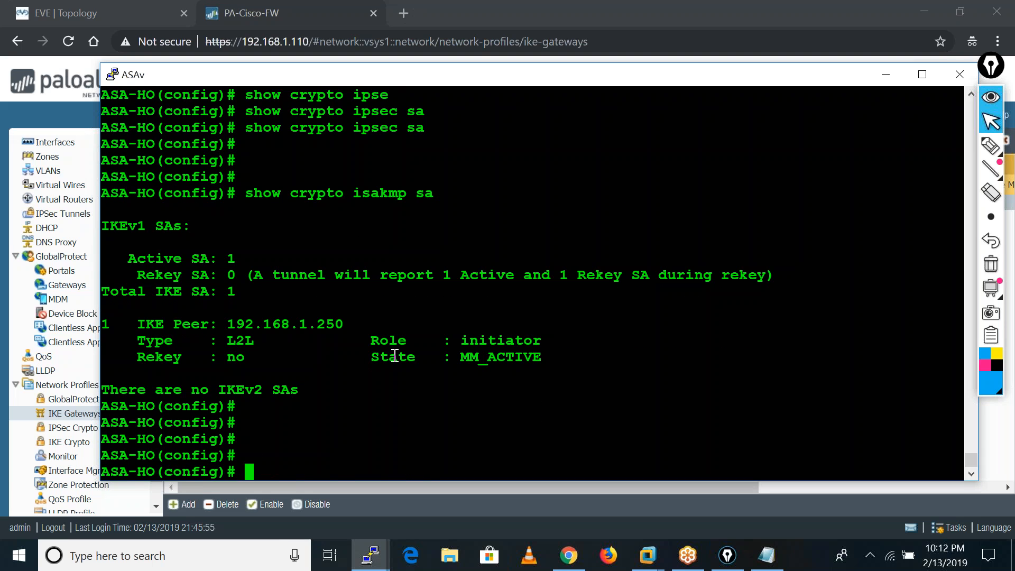
key("Up")
key("Return")
key("Return")
key("Return")
key("Return")
key("Return")
key("Return")
key("Return")
key("Return")
key("Return")
key("Return")
key("Return")
key("Return")
key("Return")
key("Return")
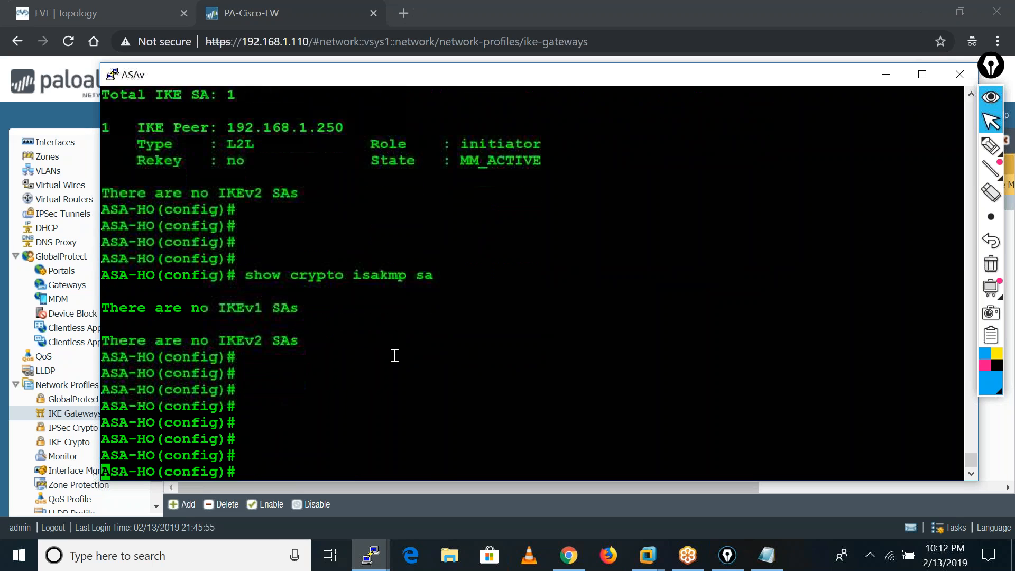
type("deb")
key("Tab")
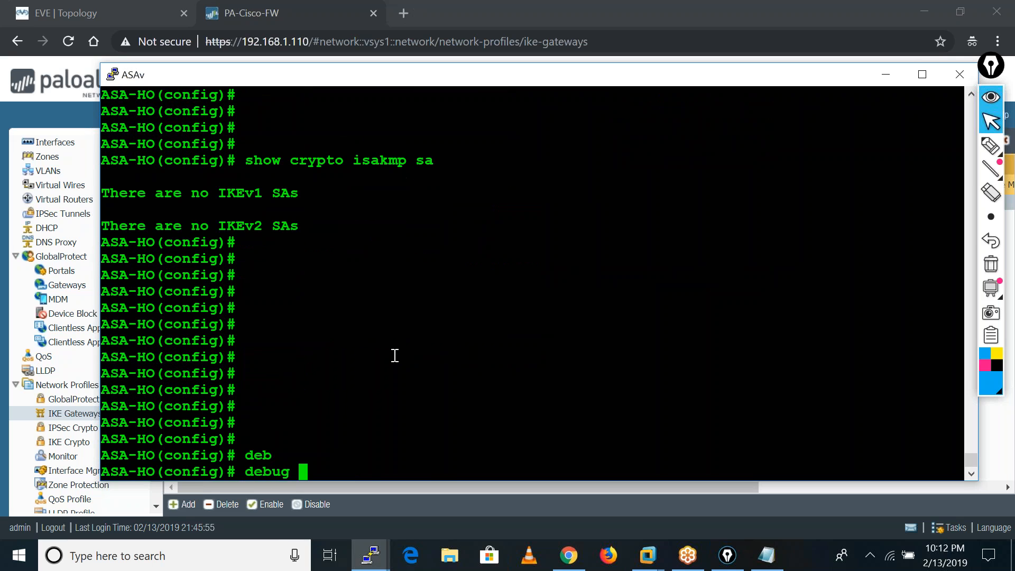
type("cry")
key("Tab")
type("isa")
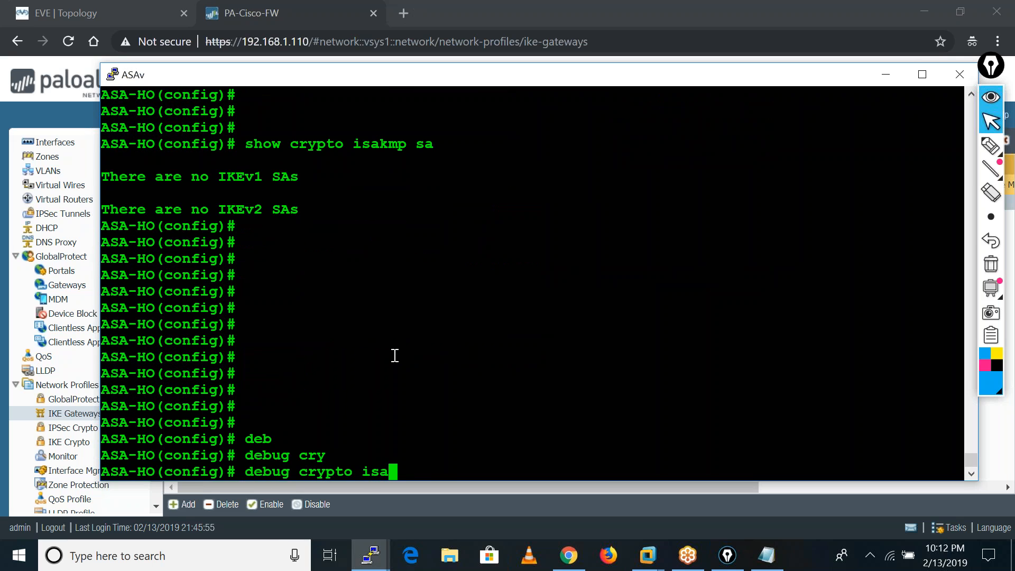
key("Tab")
key("BackSpace")
key("Tab")
type("a")
key("BackSpace")
key("Tab")
type("k")
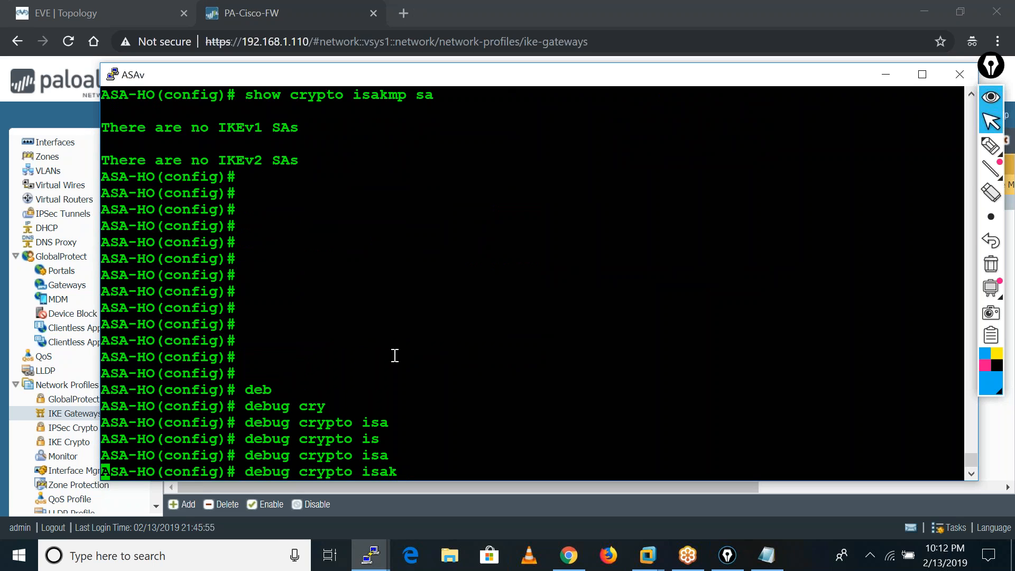
key("Tab")
key("Tab")
key("Tab")
key("BackSpace")
key("BackSpace")
key("BackSpace")
key("BackSpace")
key("BackSpace")
key("BackSpace")
key("BackSpace")
key("BackSpace")
key("BackSpace")
key("BackSpace")
key("BackSpace")
key("BackSpace")
key("BackSpace")
key("BackSpace")
key("BackSpace")
key("BackSpace")
key("BackSpace")
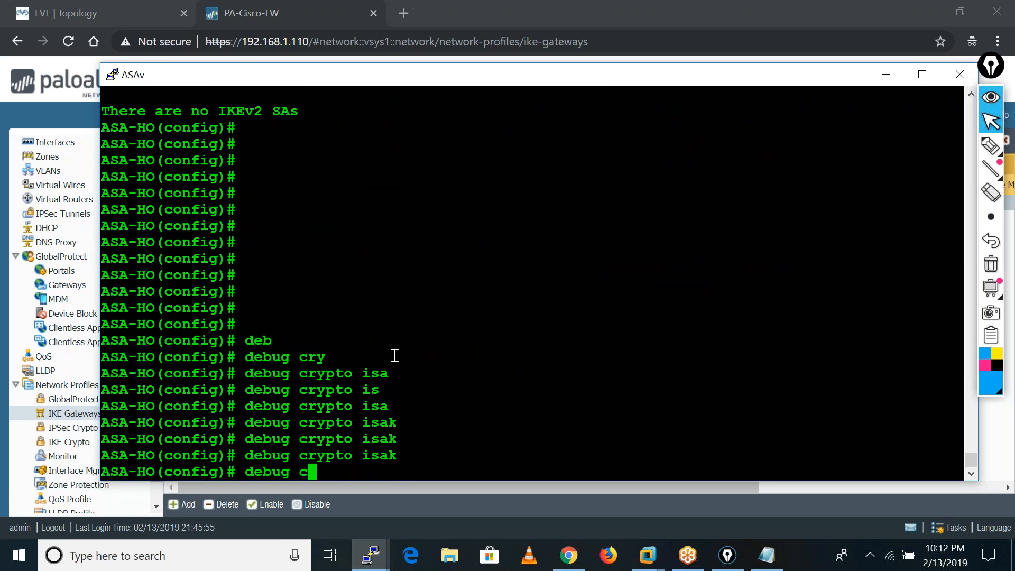
Leave global configuration mode on the ASA with the end command.
type("end")
key("Return")
key("Return")
key("Return")
Enable IPsec debugging on the ASA at the default level with debug crypto ipsec.
type("deb")
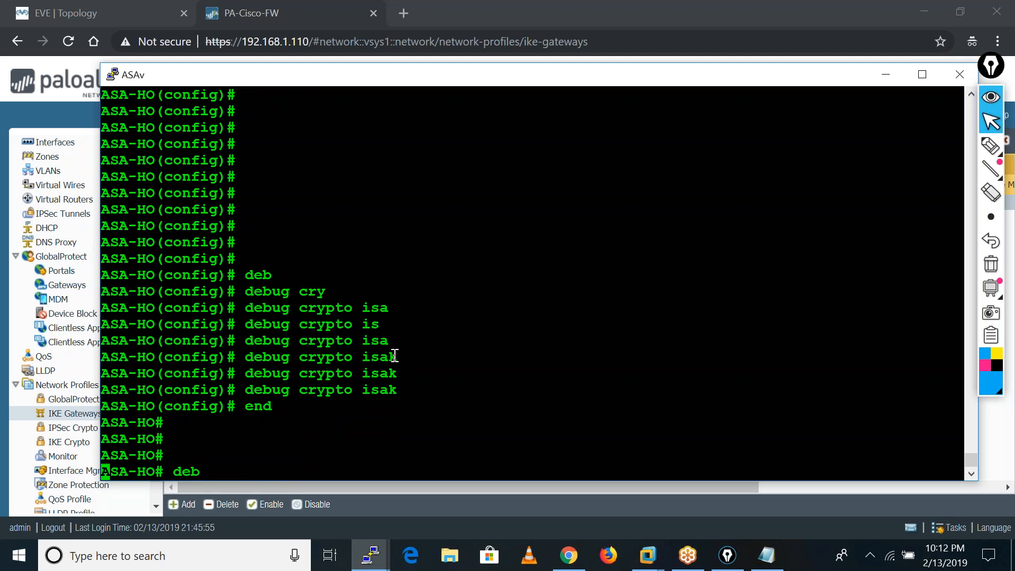
key("Tab")
type("cry")
key("Tab")
type("isa")
key("Tab")
type("sa")
key("BackSpace")
key("BackSpace")
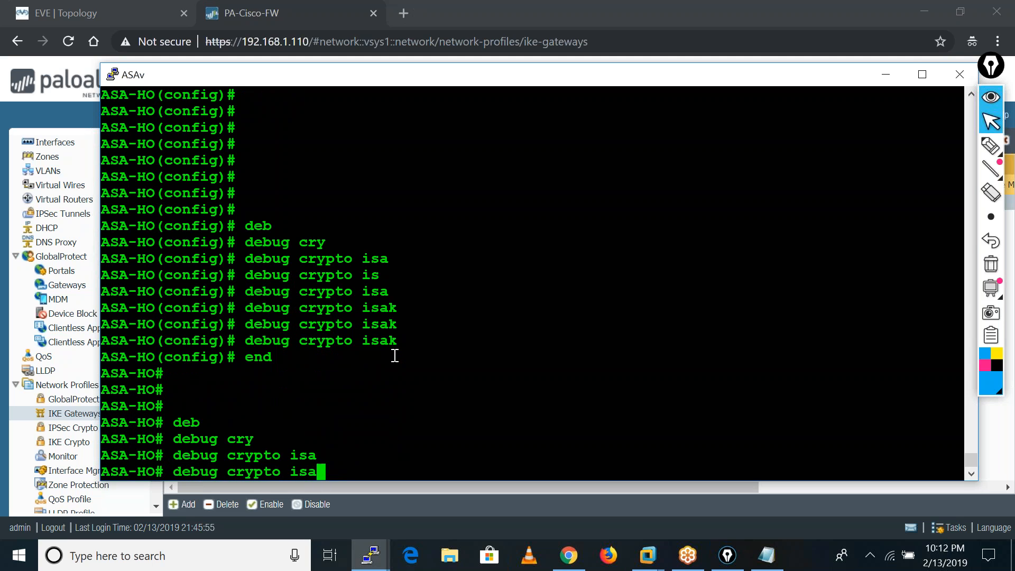
key("Tab")
type("k")
key("Tab")
key("BackSpace")
key("BackSpace")
key("BackSpace")
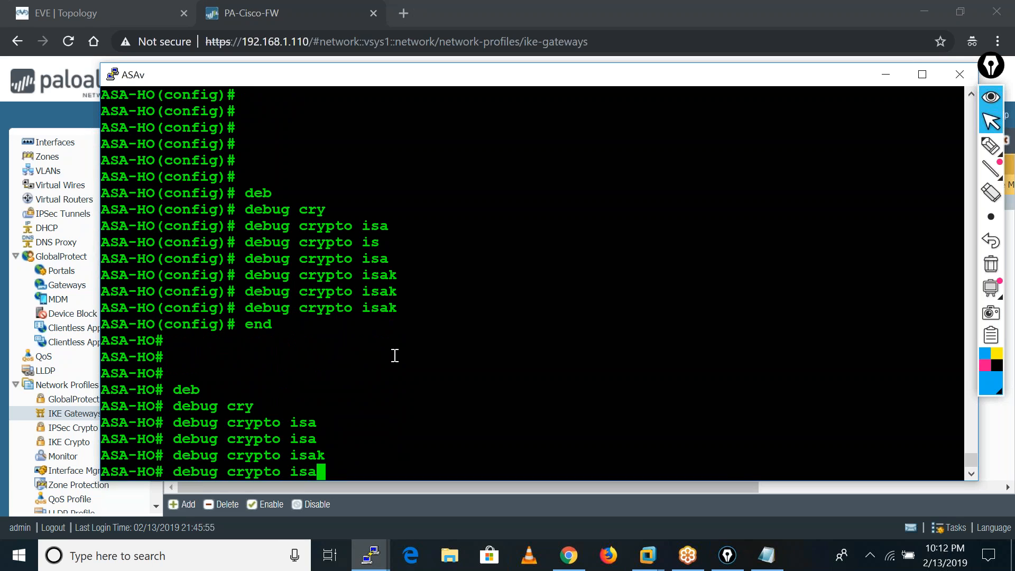
type("p")
key("Tab")
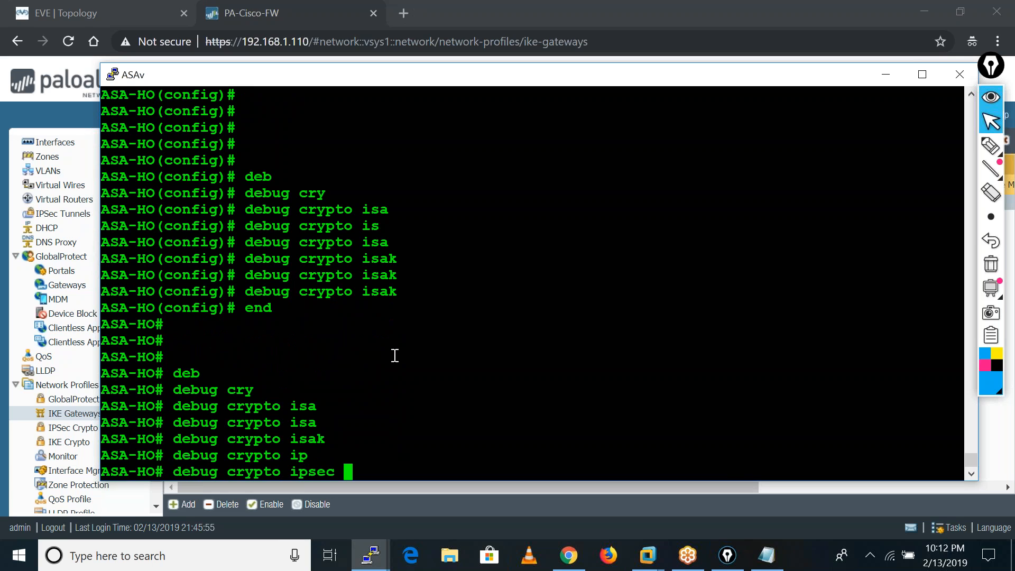
type("?")
key("Return")
key("Return")
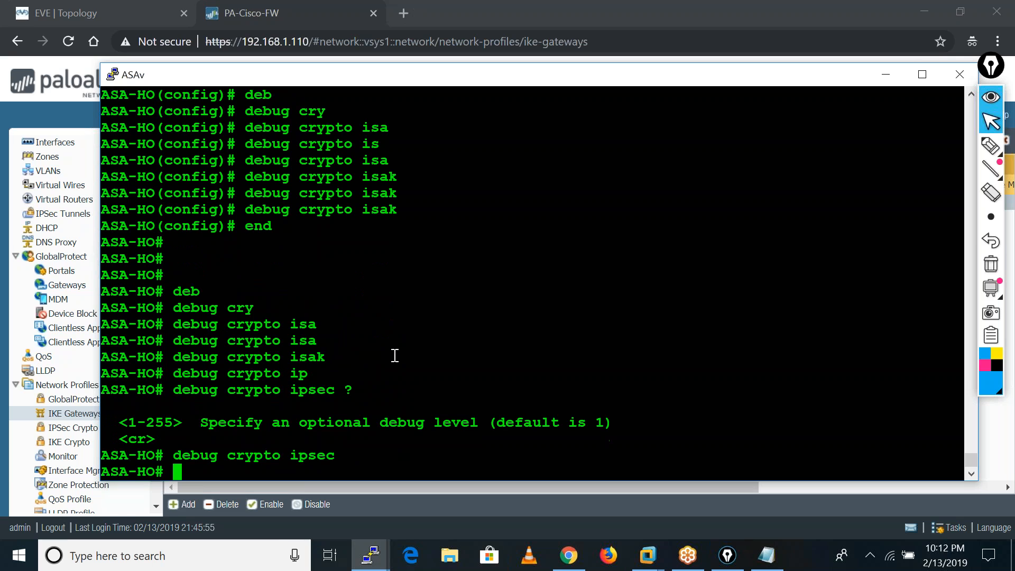
List the debug categories available under the debug crypto command.
key("Up")
key("BackSpace")
key("BackSpace")
key("BackSpace")
key("BackSpace")
key("BackSpace")
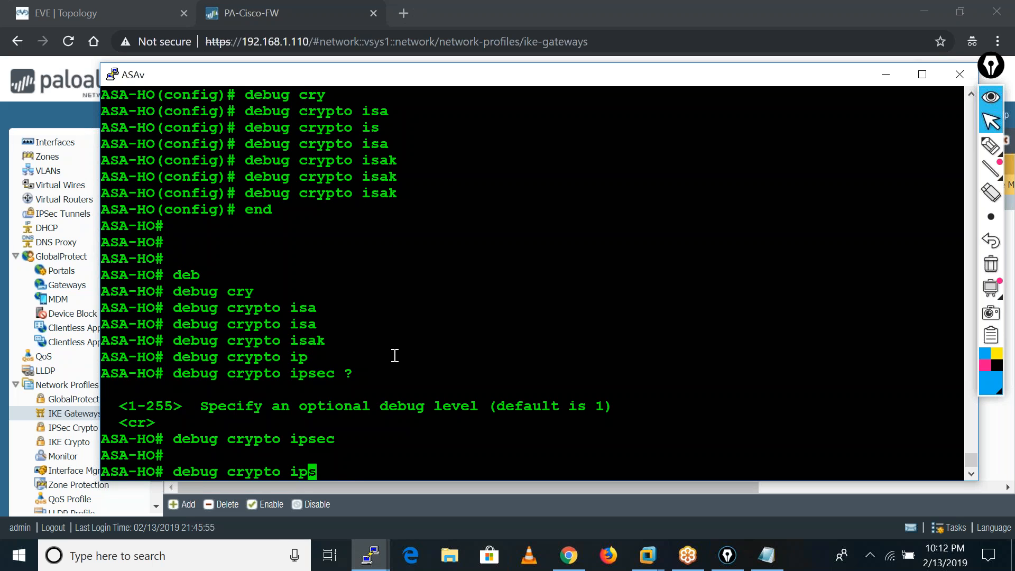
type("?")
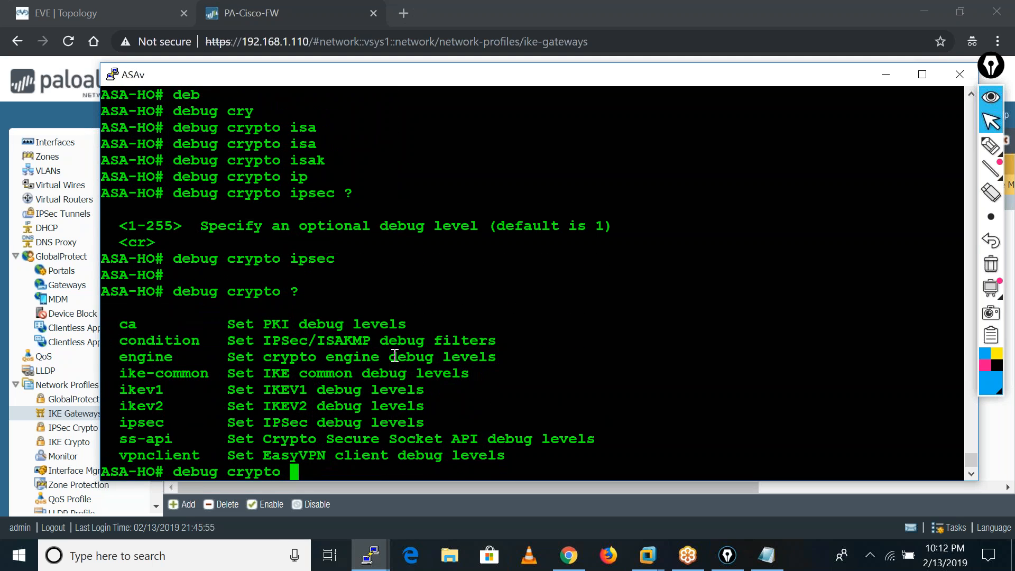
type("ik")
Check the options of debug crypto ikev1 and enable IKEv1 debugging at the default level.
key("Tab")
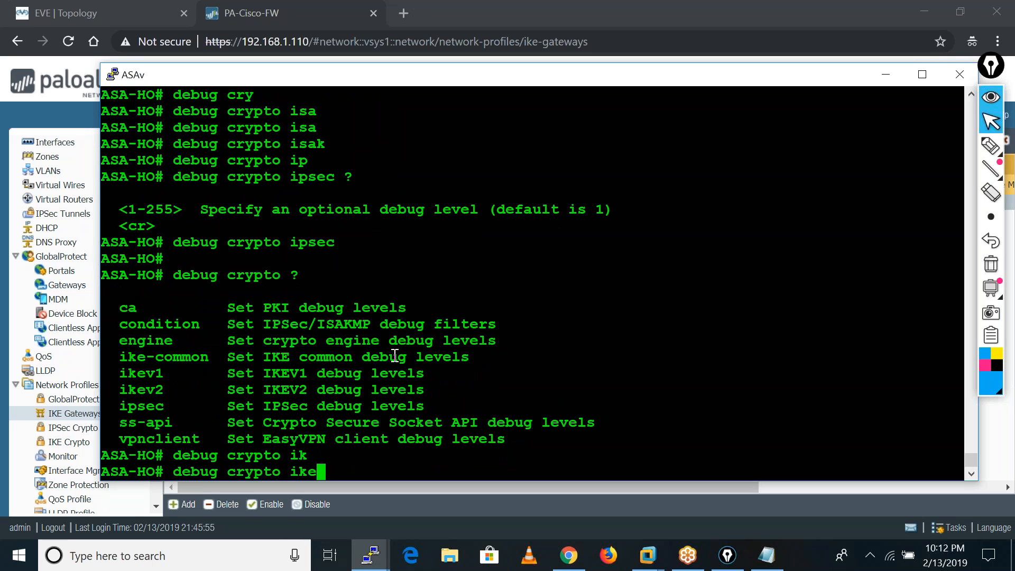
type("v")
key("Tab")
type("1")
key("Tab")
type("isa")
key("Tab")
key("BackSpace")
key("BackSpace")
key("BackSpace")
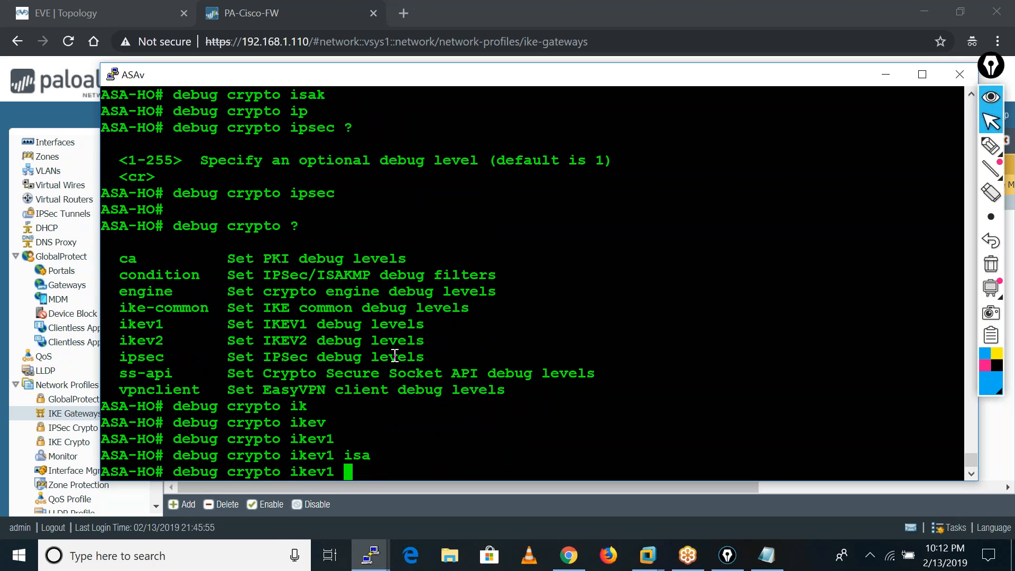
type("?")
key("Return")
key("Return")
key("Return")
key("Return")
key("Return")
key("Return")
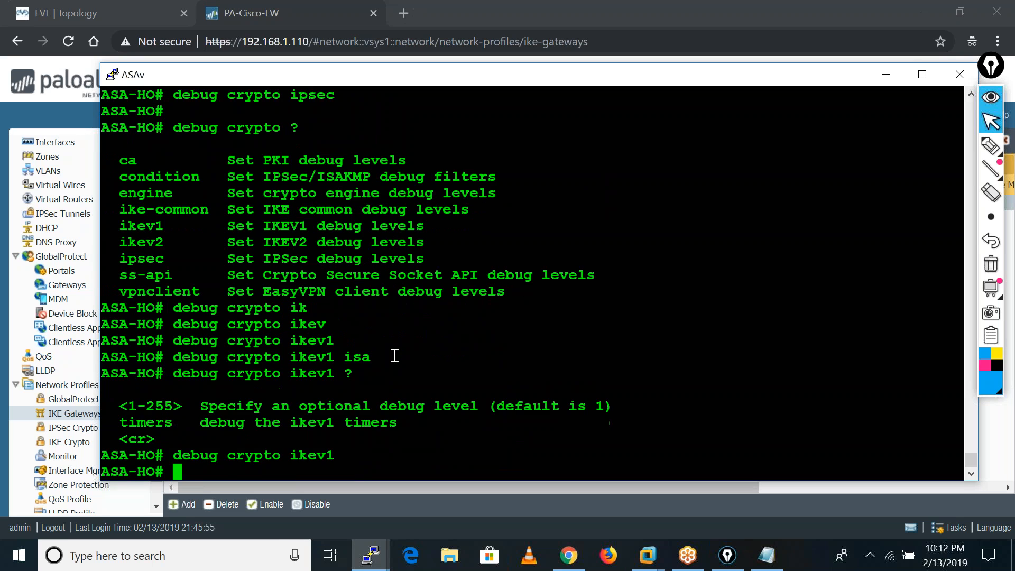
Repeat the ping to 10.4.4.250 with 10 repetitions from the Inside router and return to the ASA console.
left_click(371, 555)
left_click(471, 445)
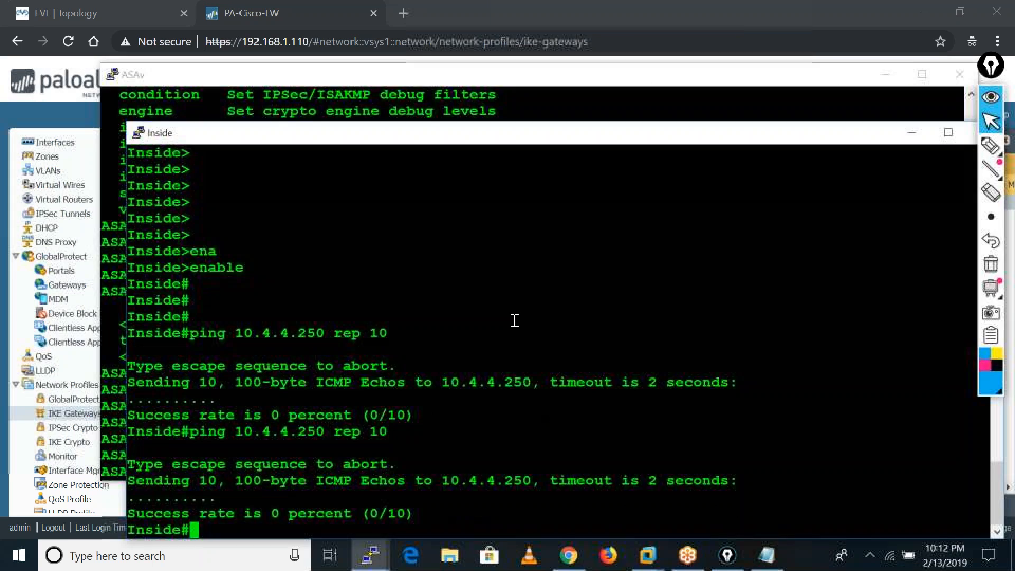
key("Up")
key("Return")
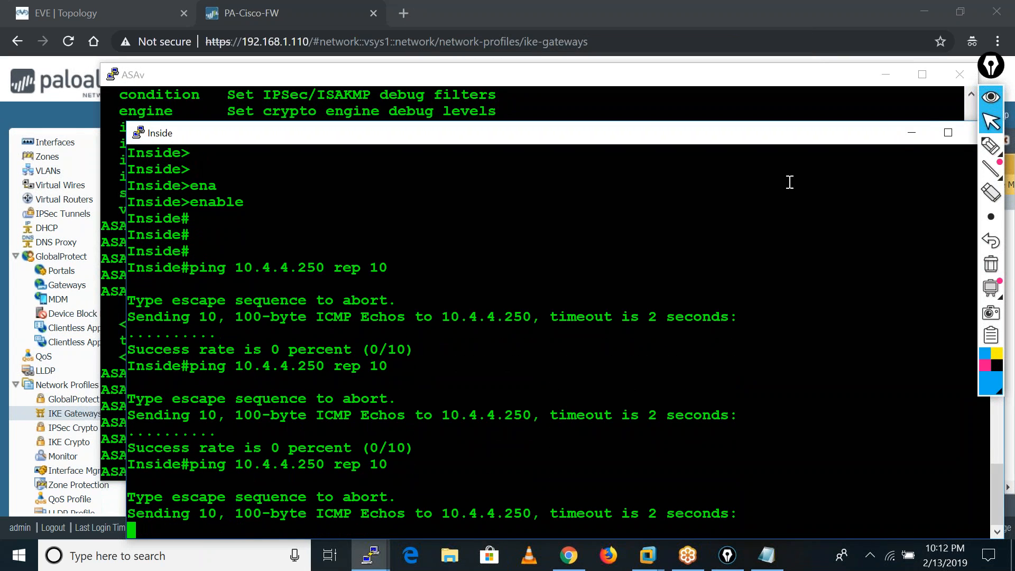
left_click(909, 137)
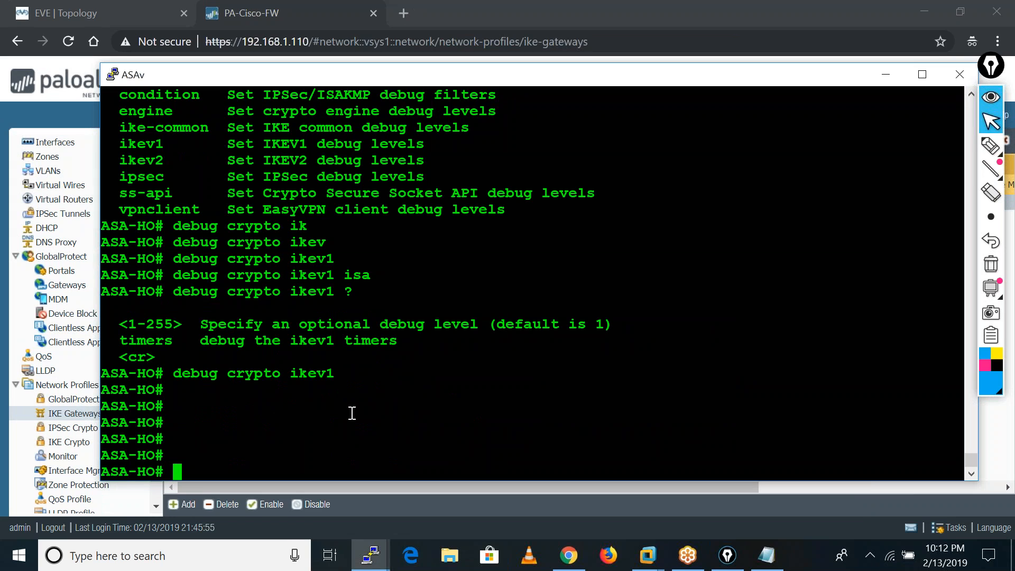
type("logg")
key("Tab")
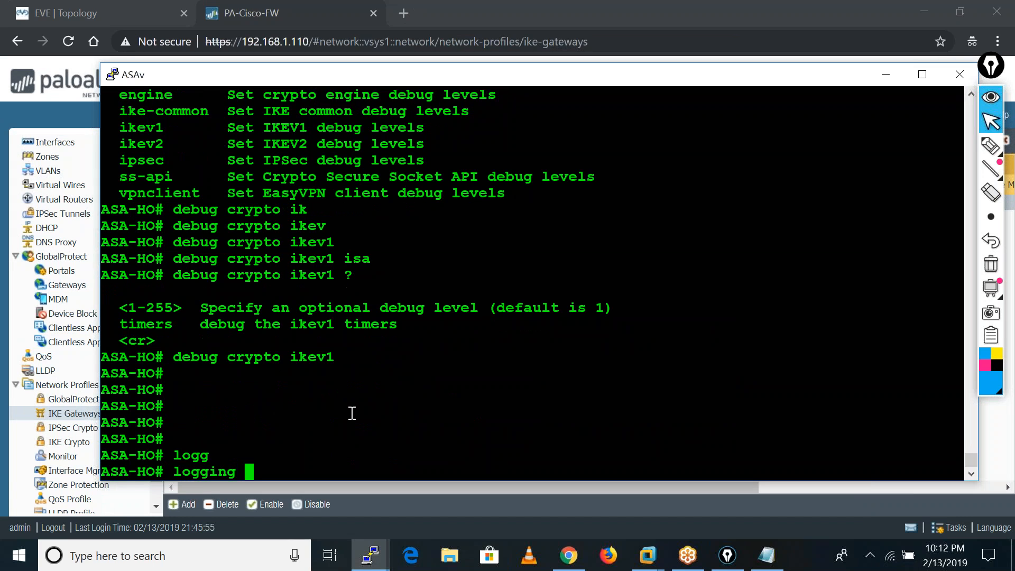
type("con")
key("Tab")
key("BackSpace")
key("BackSpace")
key("BackSpace")
key("BackSpace")
key("BackSpace")
key("BackSpace")
key("BackSpace")
key("BackSpace")
key("BackSpace")
key("BackSpace")
key("BackSpace")
Enter configuration mode on the ASA and set console logging to severity level 7.
type("conf t")
key("Return")
key("Return")
key("Return")
type("logg")
key("Tab")
type("con")
key("Tab")
type("?")
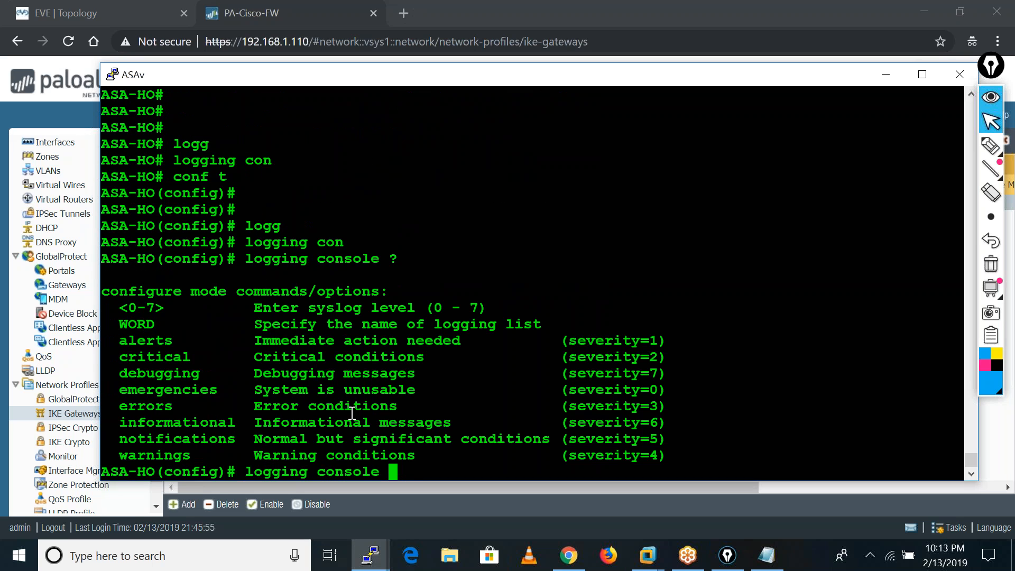
type("7")
key("Return")
Turn on logging on the ASA with logging enable.
type("logg")
key("Tab")
type("ena")
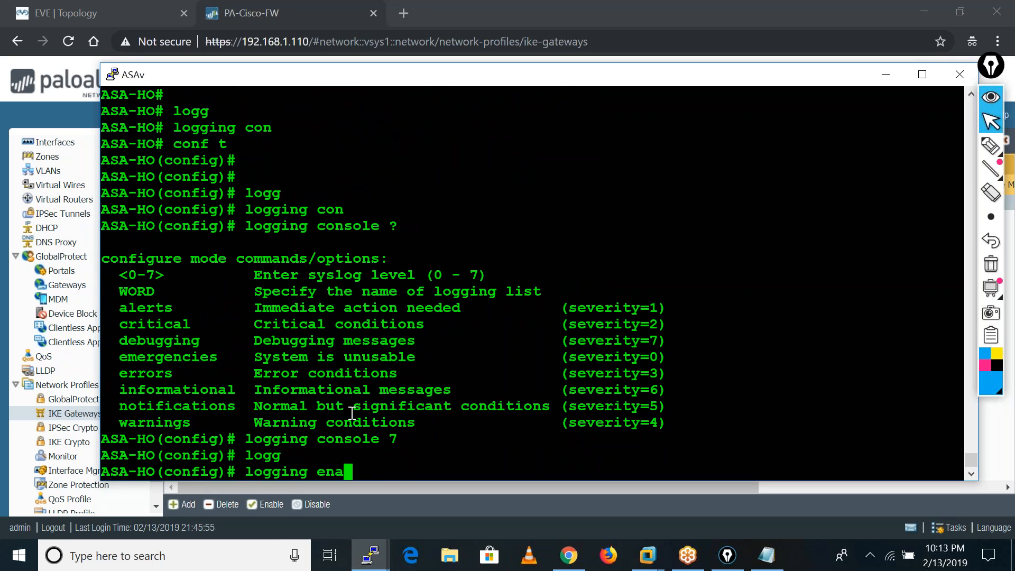
key("Tab")
key("Return")
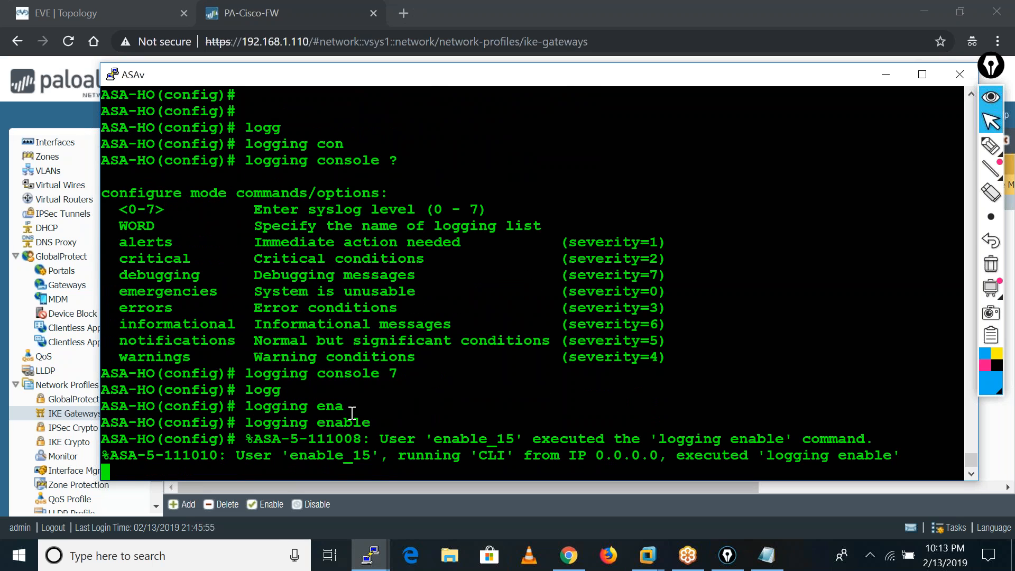
key("Return")
key("Return")
key("Return")
key("Return")
key("Return")
key("Return")
key("Return")
key("Return")
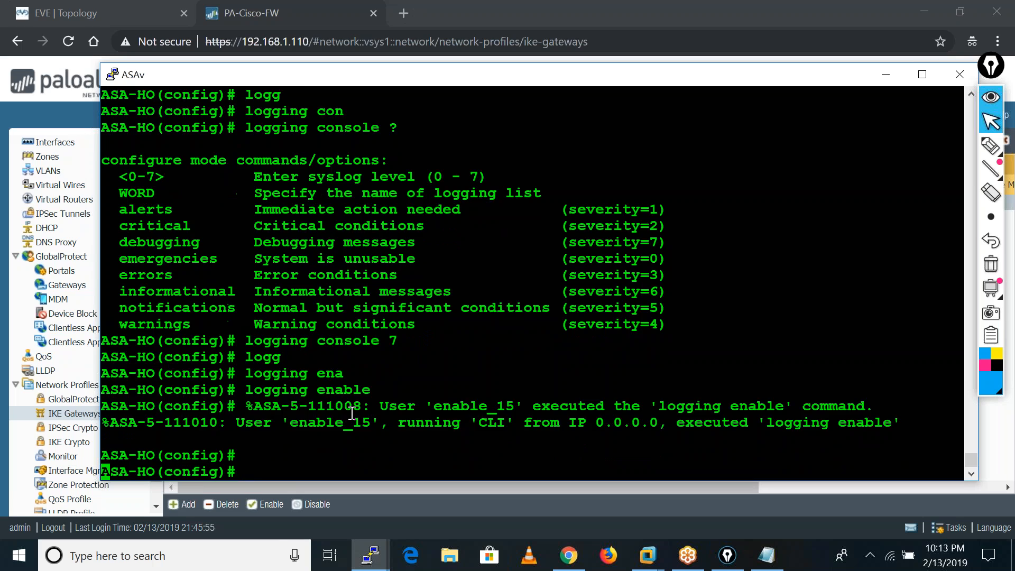
End the ASA configuration session and return to the privileged prompt.
type("end")
key("Return")
key("Return")
key("Return")
key("Return")
key("Return")
key("Return")
key("Return")
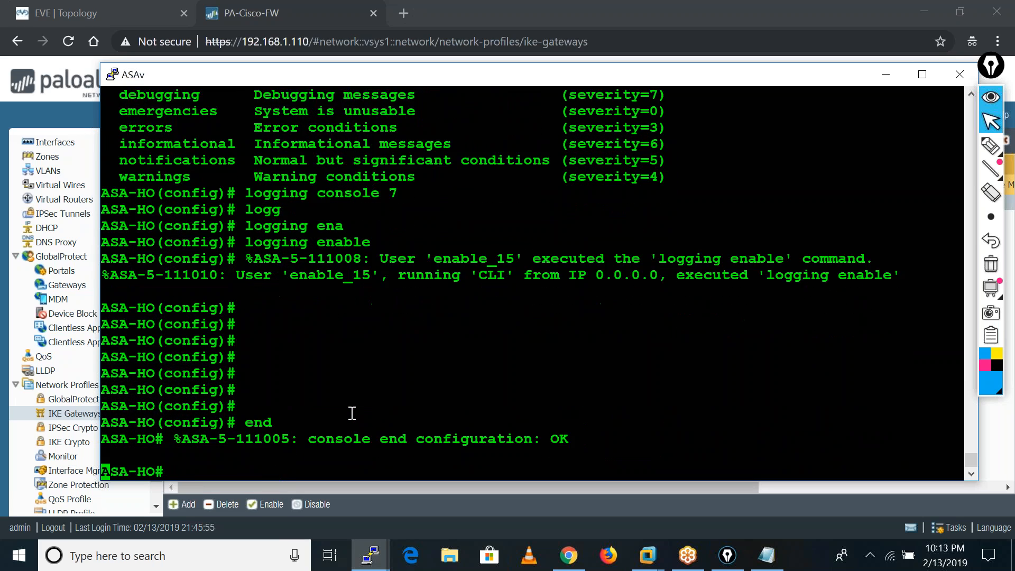
type("s")
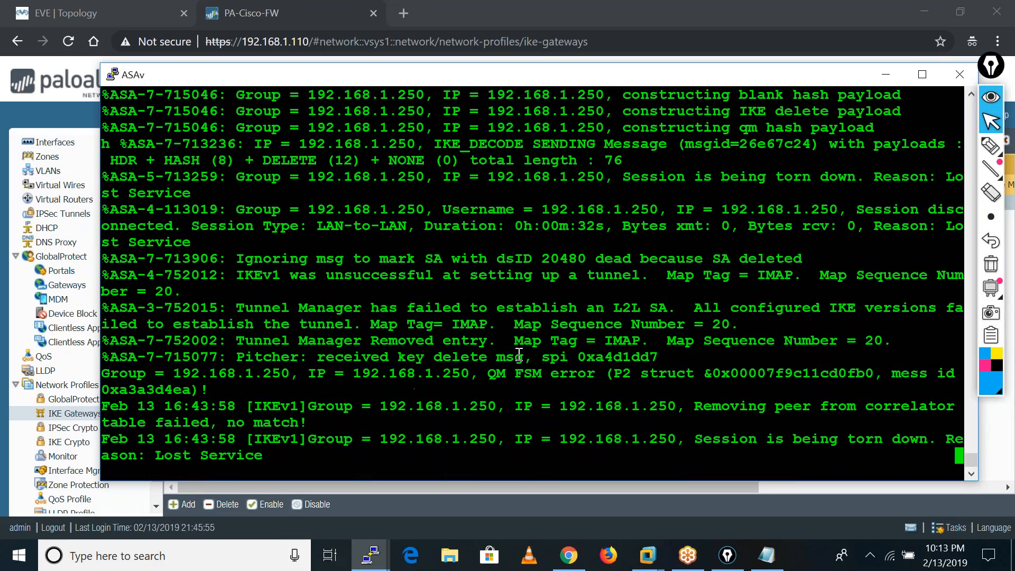
Enlarge the ASA console window and examine the IKE quick mode initiator error history for peer 192.168.1.250.
left_click(922, 76)
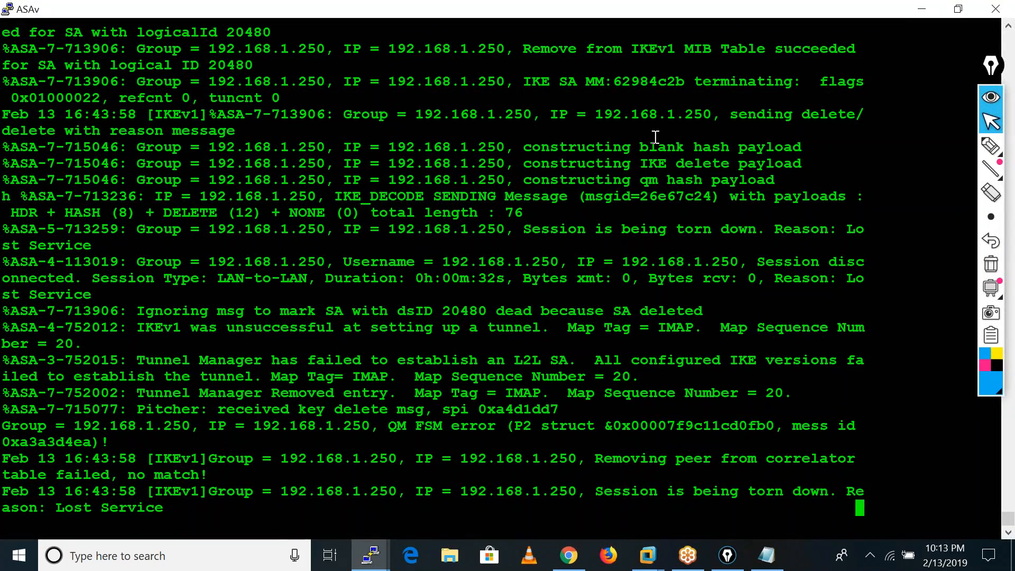
scroll(462, 196, "up", 15)
scroll(460, 196, "down", 5)
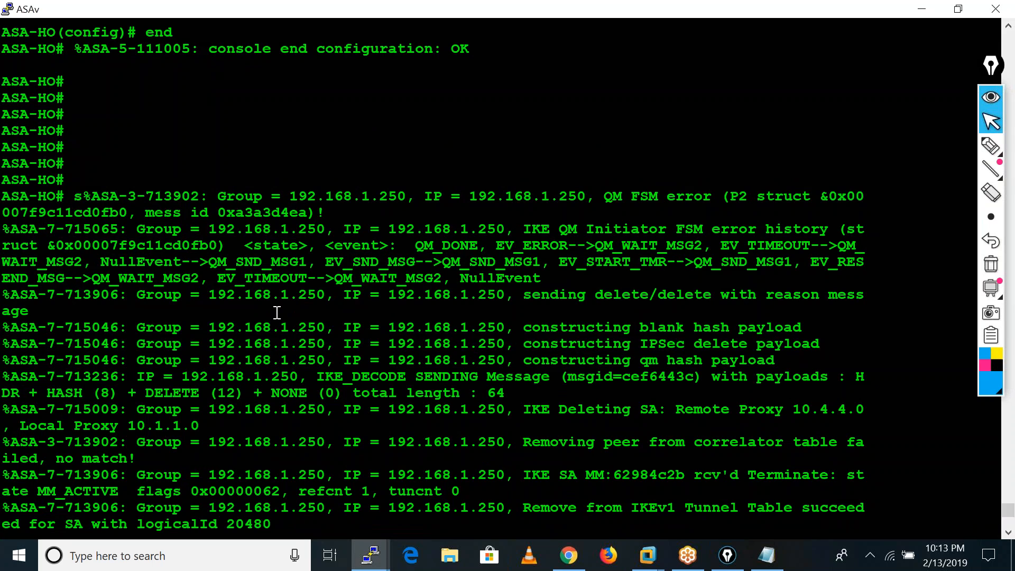
left_click_drag(525, 232, 907, 224)
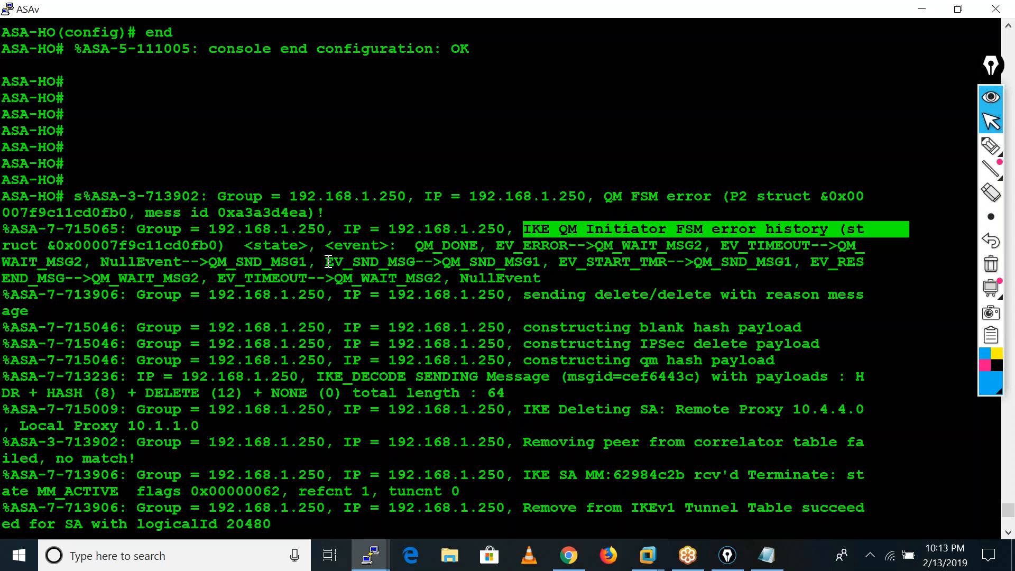
left_click_drag(332, 261, 612, 264)
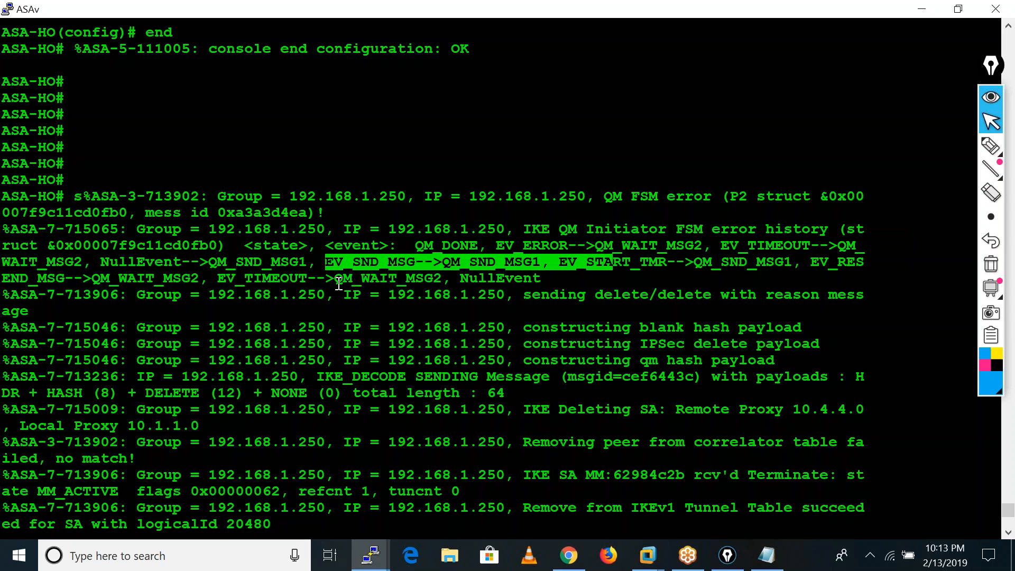
left_click_drag(335, 279, 578, 281)
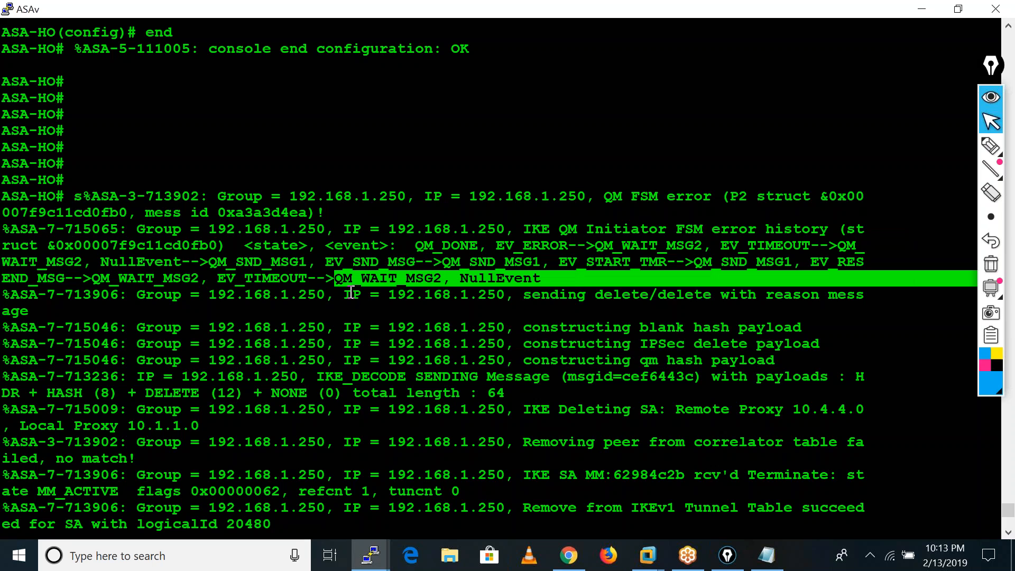
left_click_drag(146, 297, 676, 296)
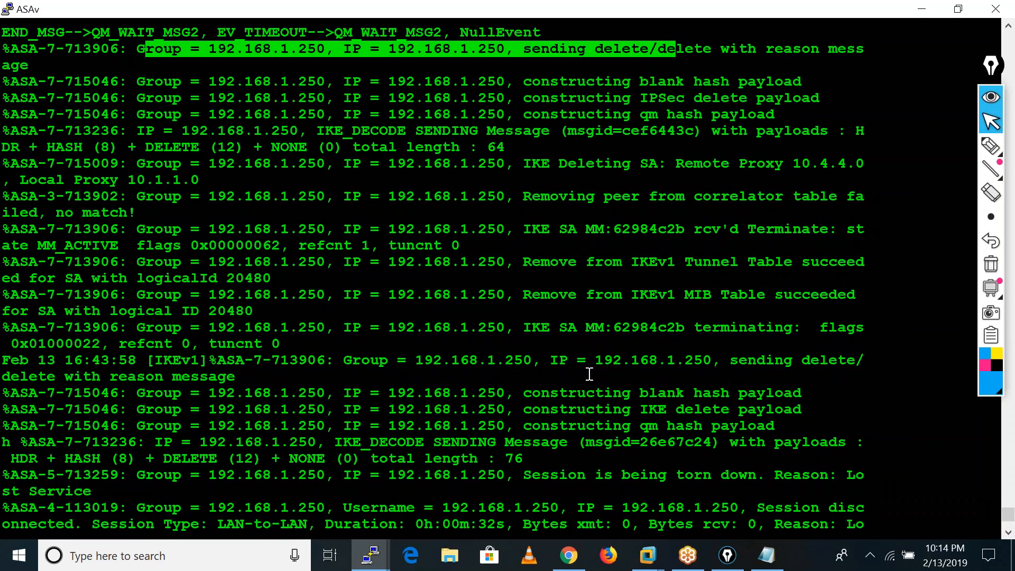
Examine the debug messages on tunnel table removal, IKE SA termination, peer removal and SA deletion, and return to the prompt.
left_click_drag(527, 265, 749, 274)
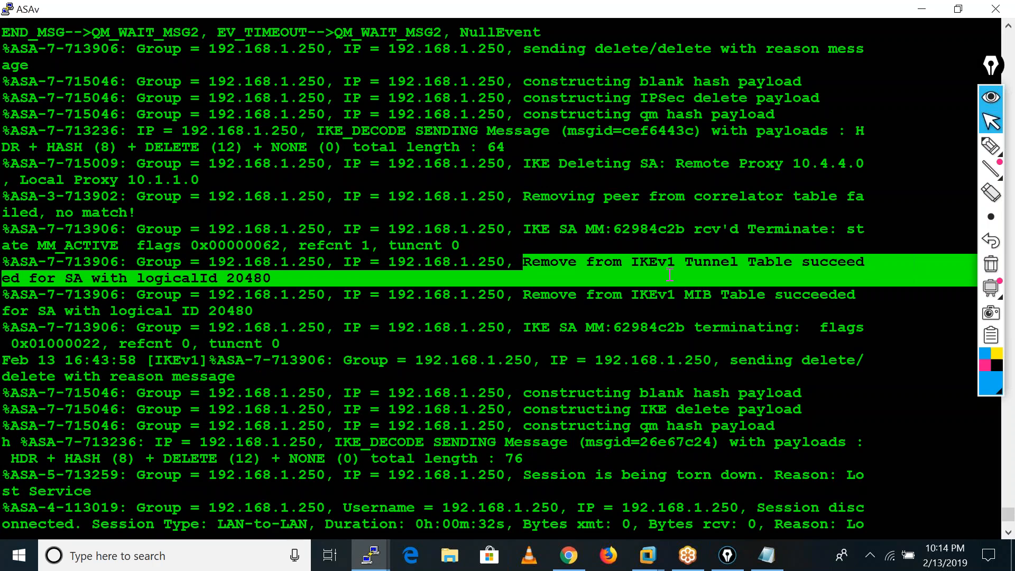
left_click_drag(518, 233, 807, 239)
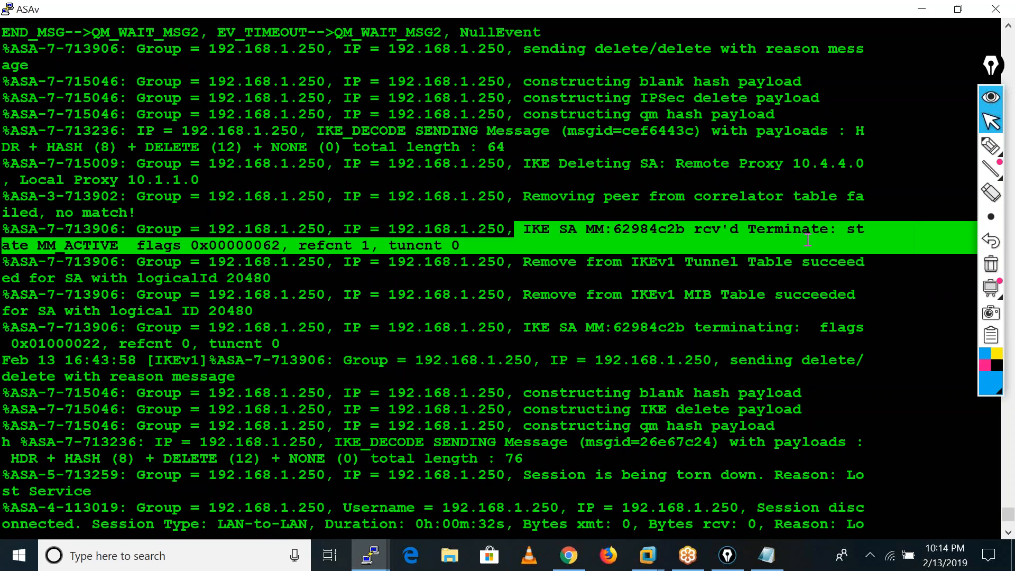
left_click_drag(518, 196, 755, 200)
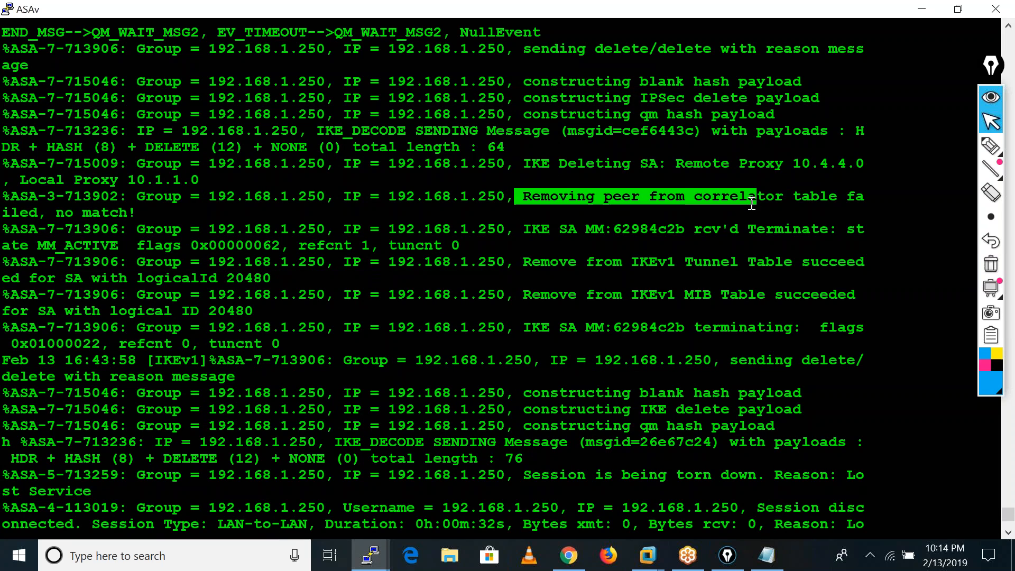
left_click_drag(521, 164, 873, 166)
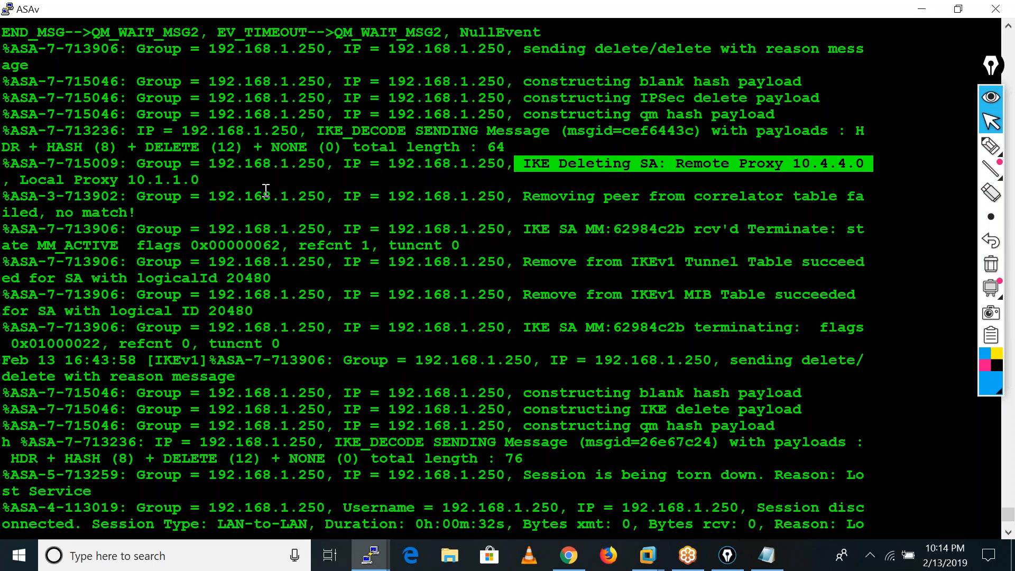
key("Return")
key("Return")
key("Return")
key("Return")
key("Return")
key("Return")
key("Return")
key("Return")
key("Return")
key("Return")
key("Return")
key("Return")
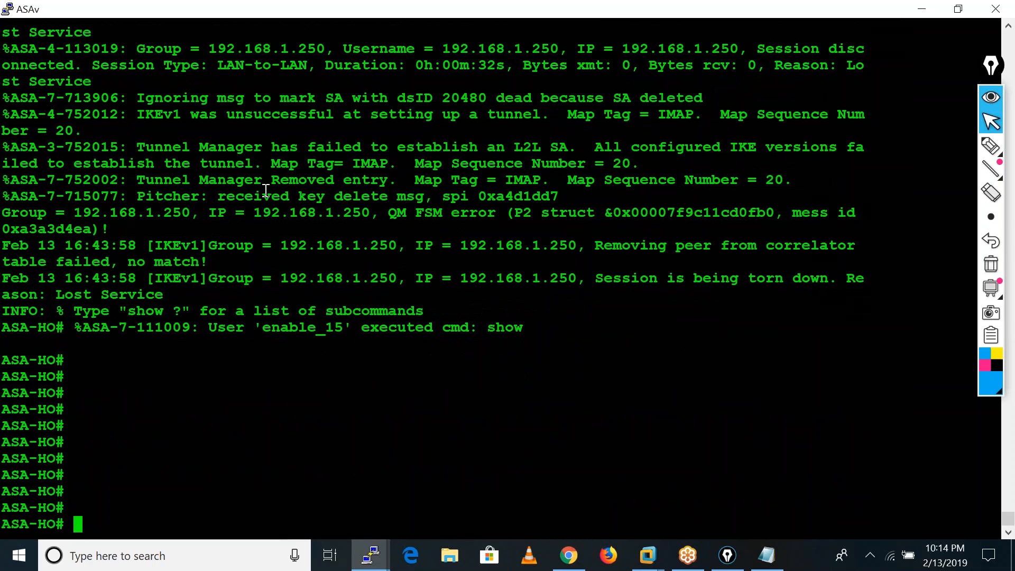
Turn off all debugging on the ASA with undebug all.
key("Return")
key("Return")
type("un all")
key("Return")
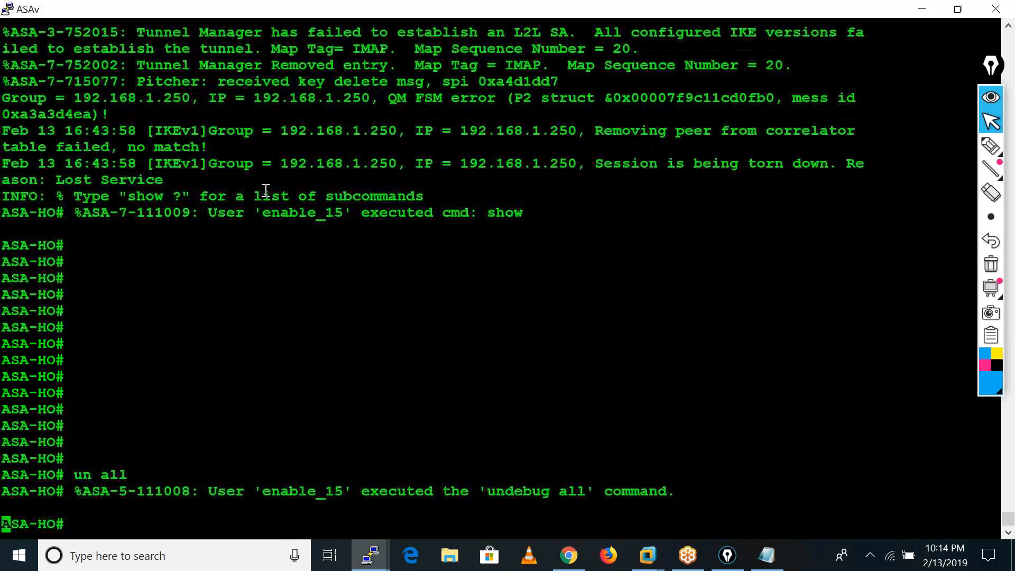
key("Return")
key("Return")
key("Return")
key("Return")
key("Return")
key("Return")
key("Return")
key("Return")
key("Return")
key("Return")
Display the access-list entries of the ASA's running configuration to check the VPN-10 traffic rule.
type("sh run cry")
key("Tab")
key("BackSpace")
key("BackSpace")
key("BackSpace")
key("BackSpace")
key("BackSpace")
key("BackSpace")
key("BackSpace")
key("BackSpace")
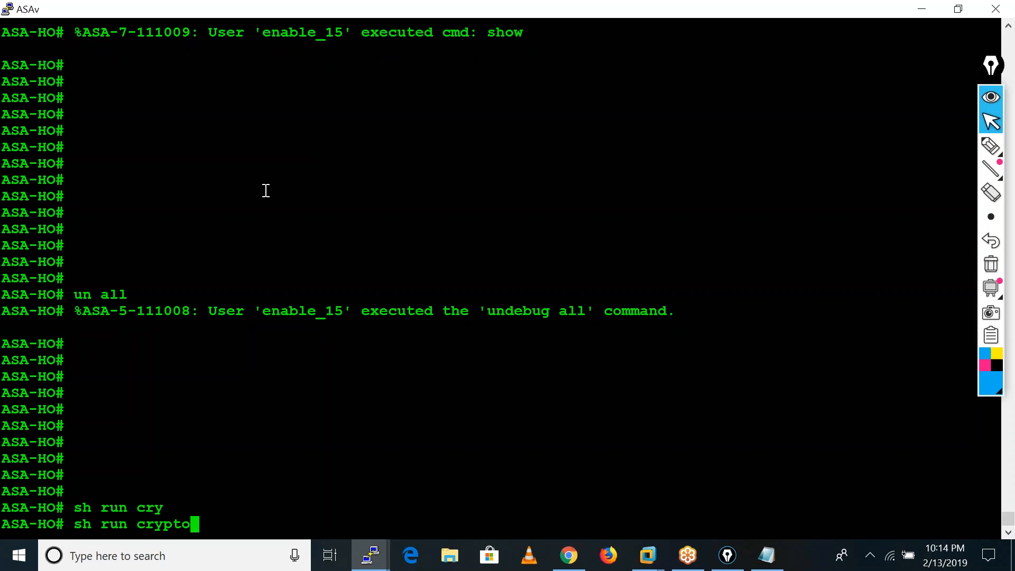
type("acce")
key("Tab")
key("BackSpace")
key("BackSpace")
key("BackSpace")
key("BackSpace")
type("acce")
key("Tab")
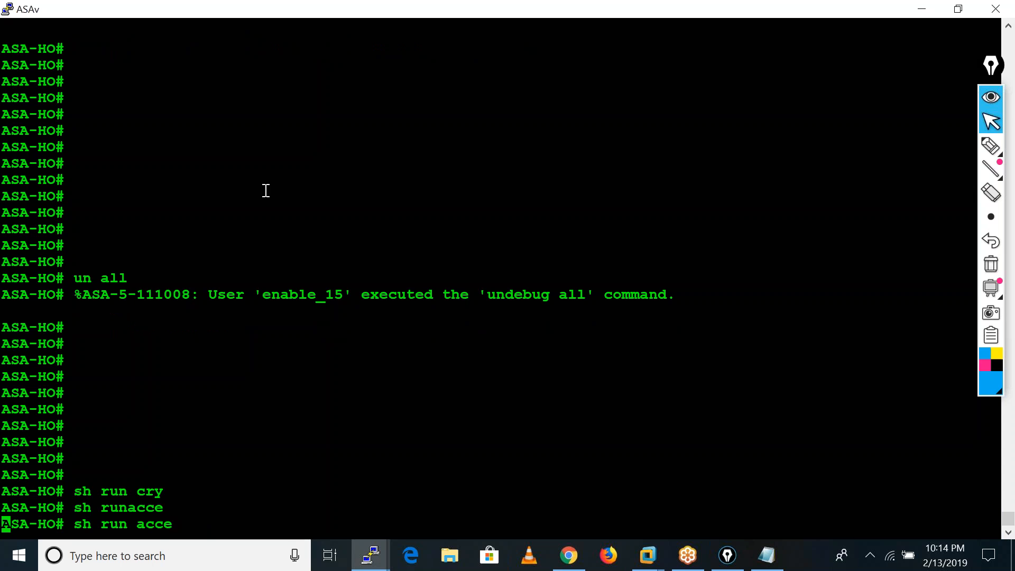
type("li")
key("Return")
key("Return")
key("Return")
key("Return")
key("Return")
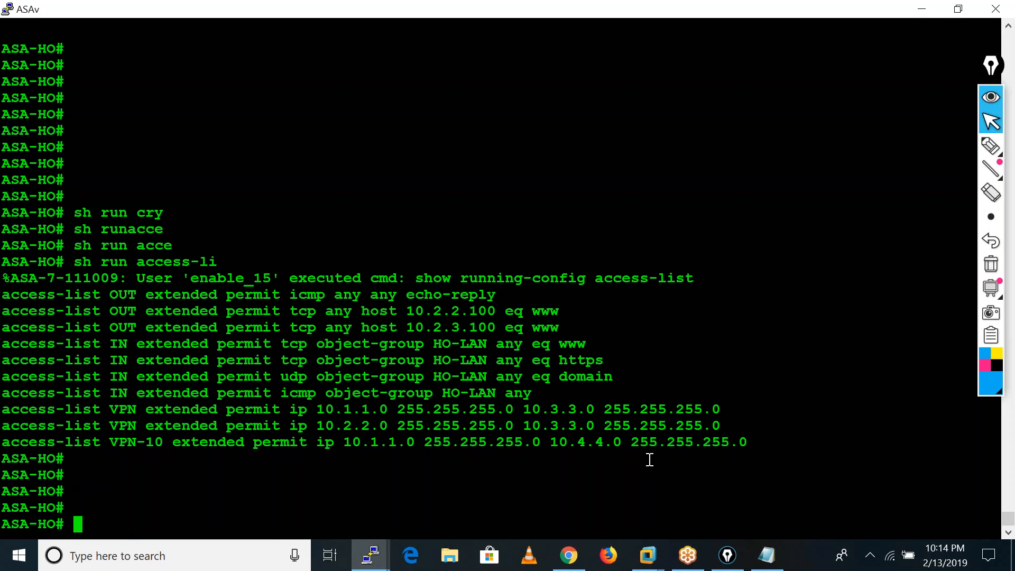
key("Return")
key("Return")
key("Return")
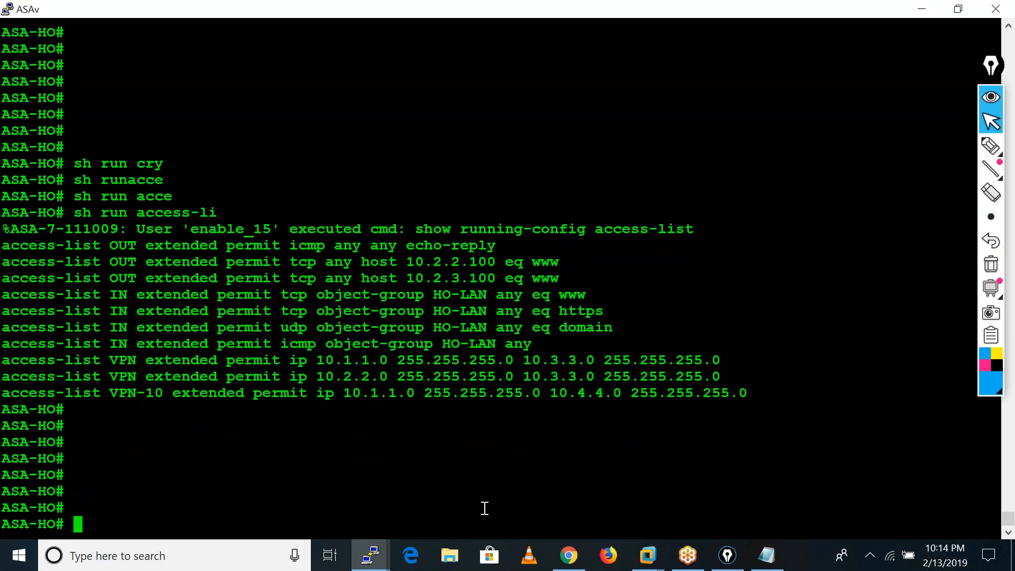
Display the NAT section of the ASA's running configuration.
type("sh run nat")
key("Return")
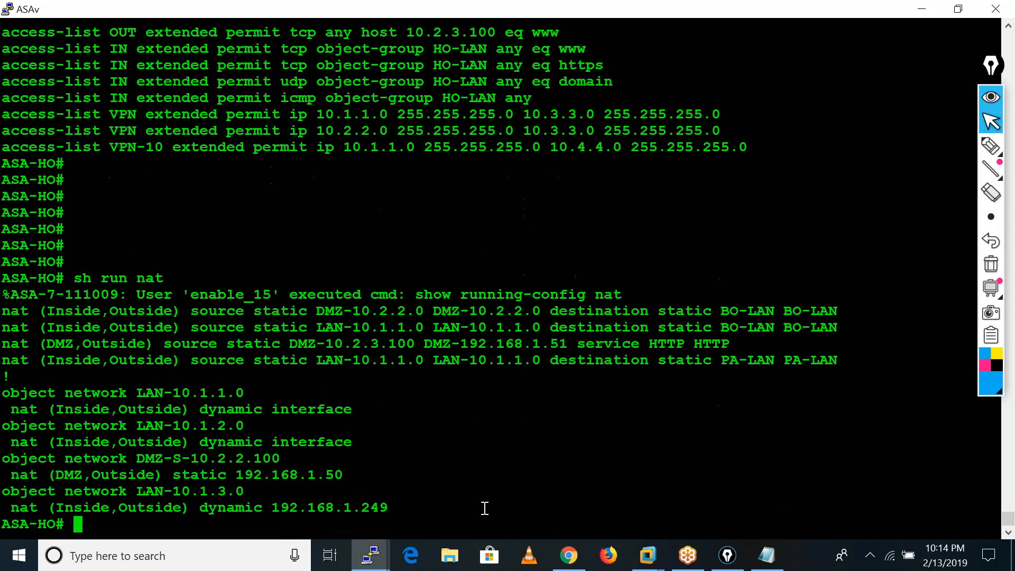
key("Return")
key("Return")
key("Return")
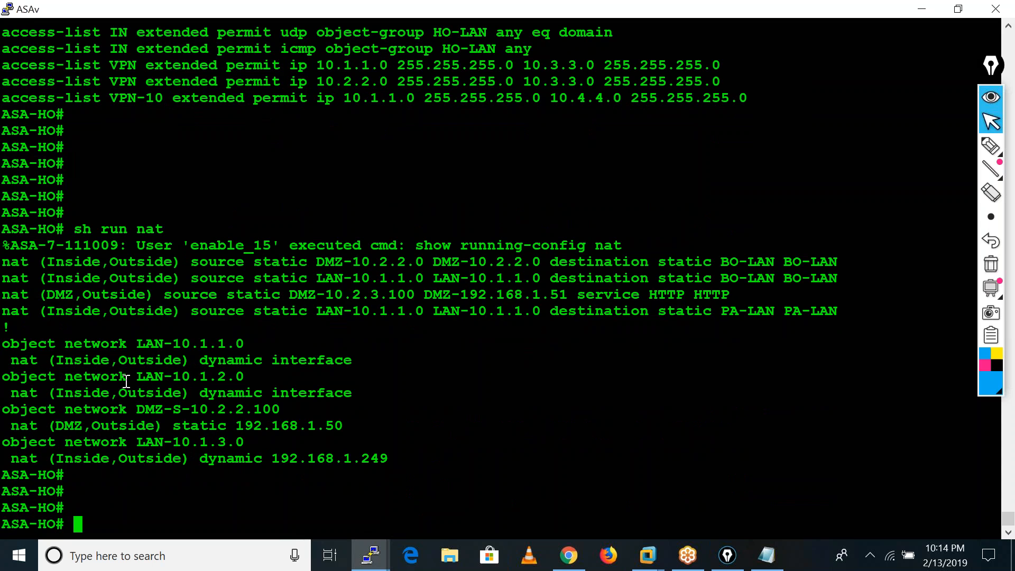
Enter ASA configuration mode and copy the four source static NAT rules into the Notepad file below the crypto map lines.
type("conf t")
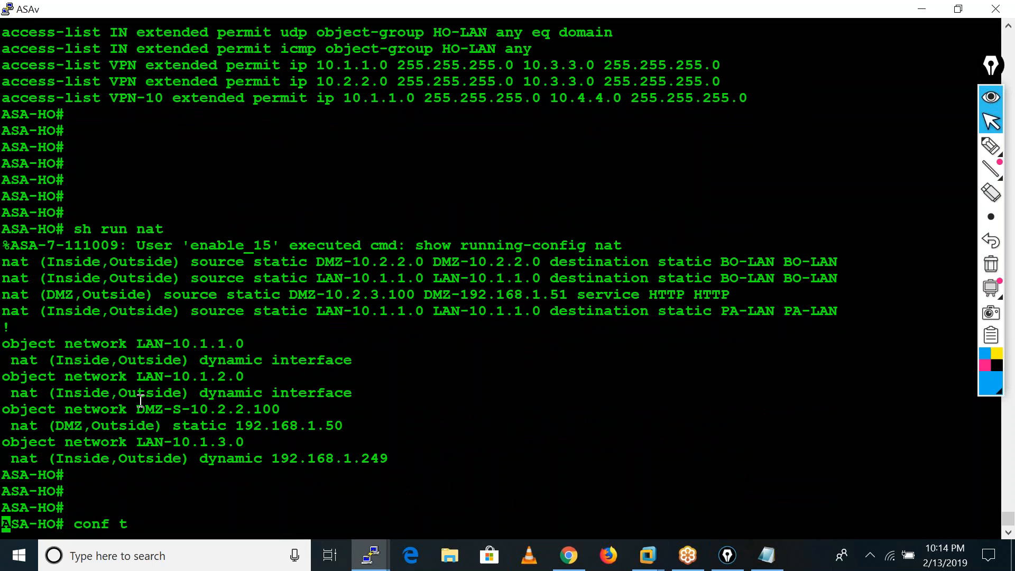
key("Return")
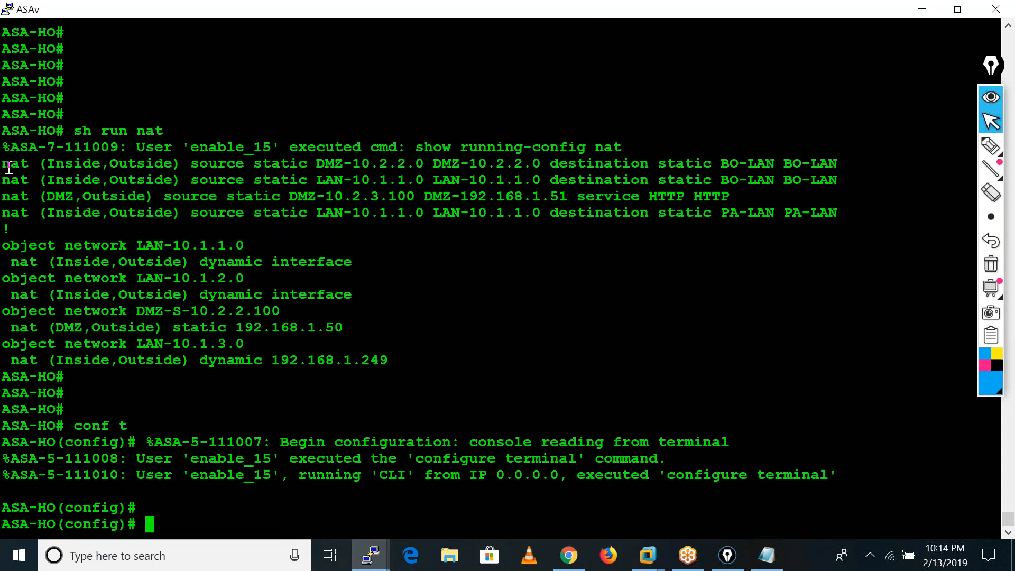
left_click_drag(9, 160, 852, 217)
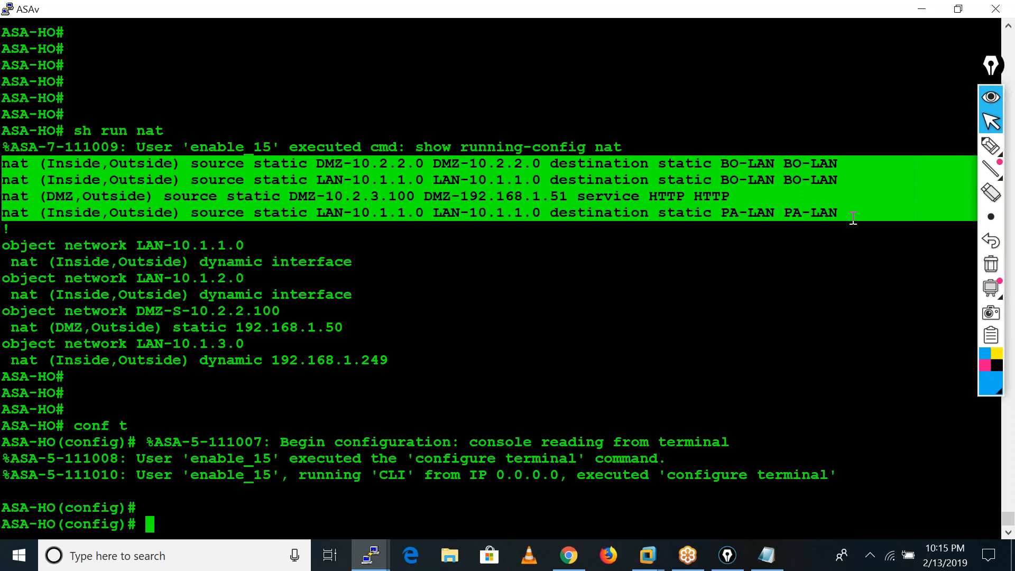
left_click(767, 555)
left_click(9, 351)
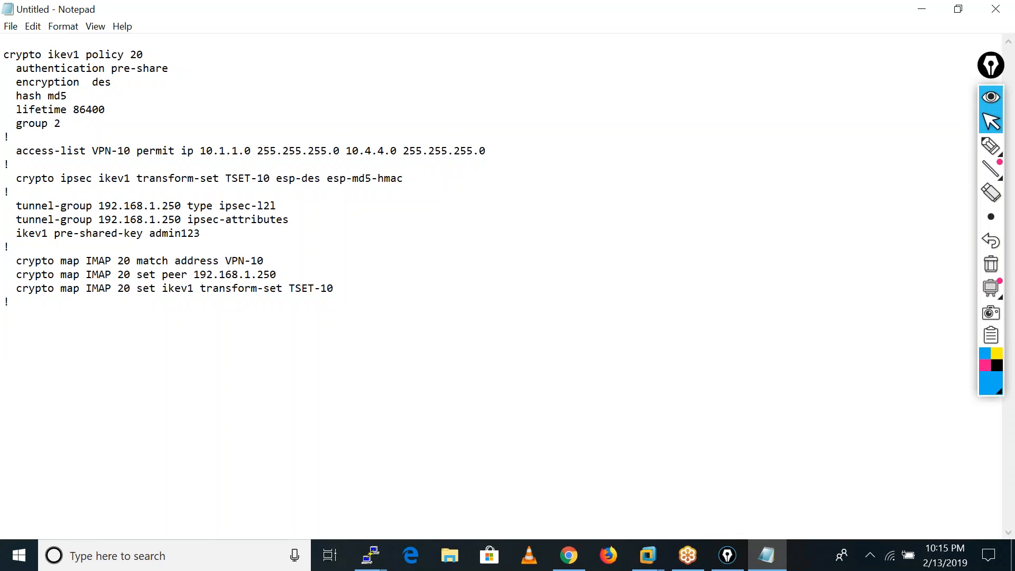
type("nat (Inside,Outside) source static DMZ-10.2.2.0 DMZ-10.2.2.0 destination static BO-LAN BO-LAN nat (Inside,Outside) source static LAN-10.1.1.0 LAN-10.1.1.0 destination static BO-LAN BO-LAN nat (DMZ,Outside) source static DMZ-10.2.3.100 DMZ-192.168.1.51 service HTTP HTTP nat (Inside,Outside) source static LAN-10.1.1.0 LAN-10.1.1.0 destination static PA-LAN PA-LAN")
Move the LAN-10.1.1.0 to PA-LAN NAT rule above the other three NAT rules in the Notepad file.
left_click_drag(4, 398, 594, 394)
key("ctrl+c")
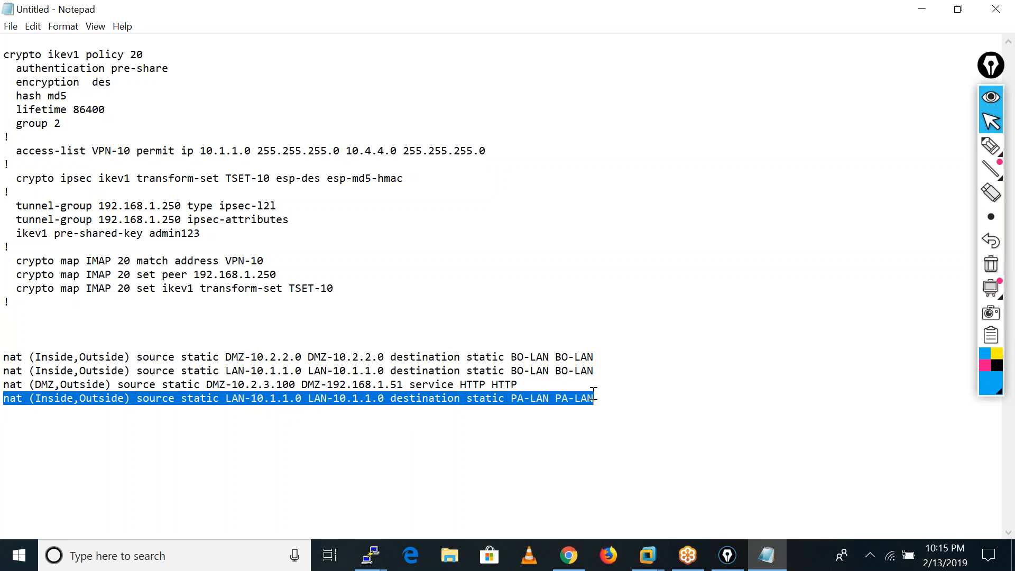
key("Delete")
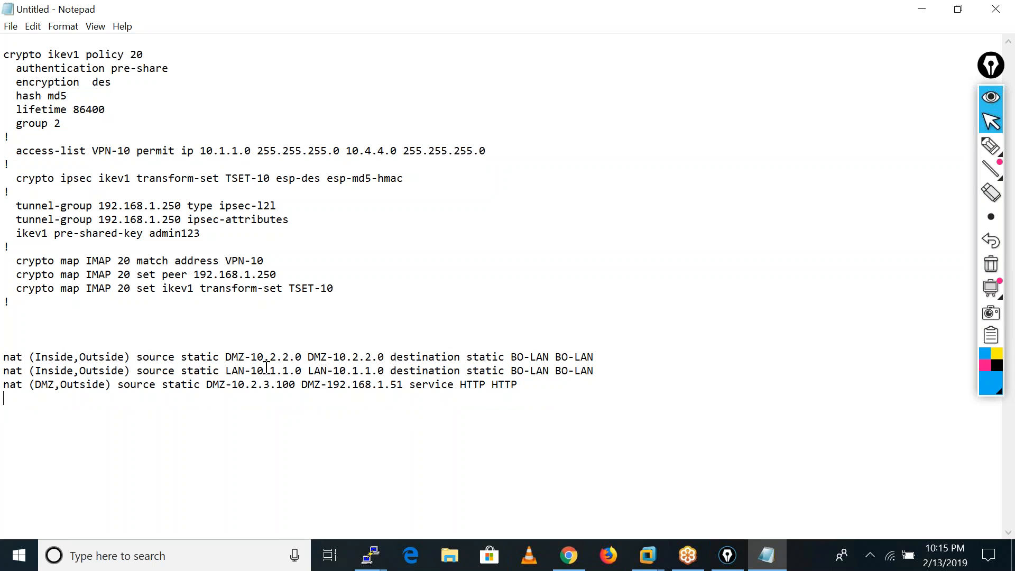
key("ctrl+v")
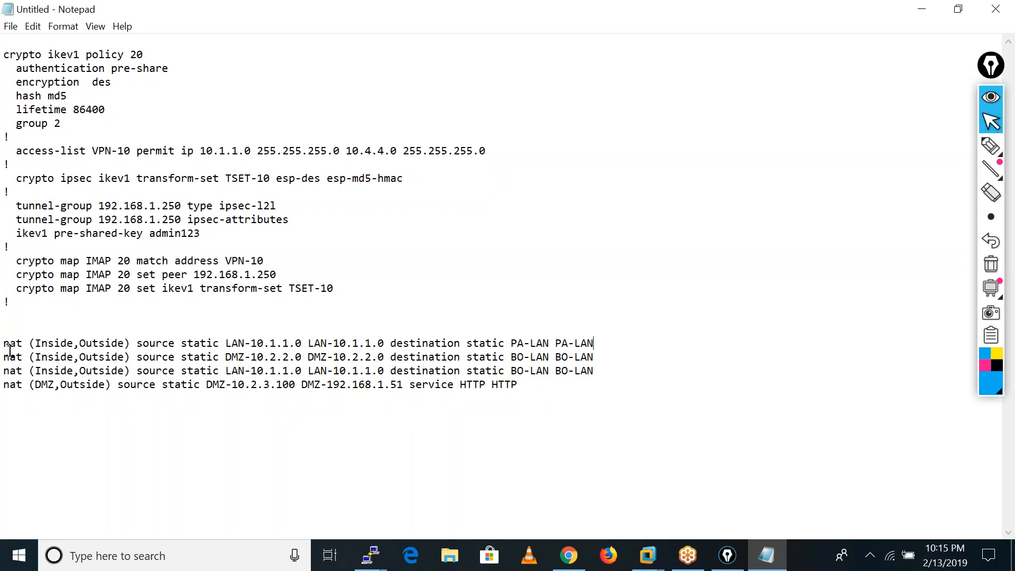
Copy the four reordered NAT rules from Notepad and enter them in the ASA's configuration mode.
left_click_drag(9, 343, 530, 398)
key("ctrl+c")
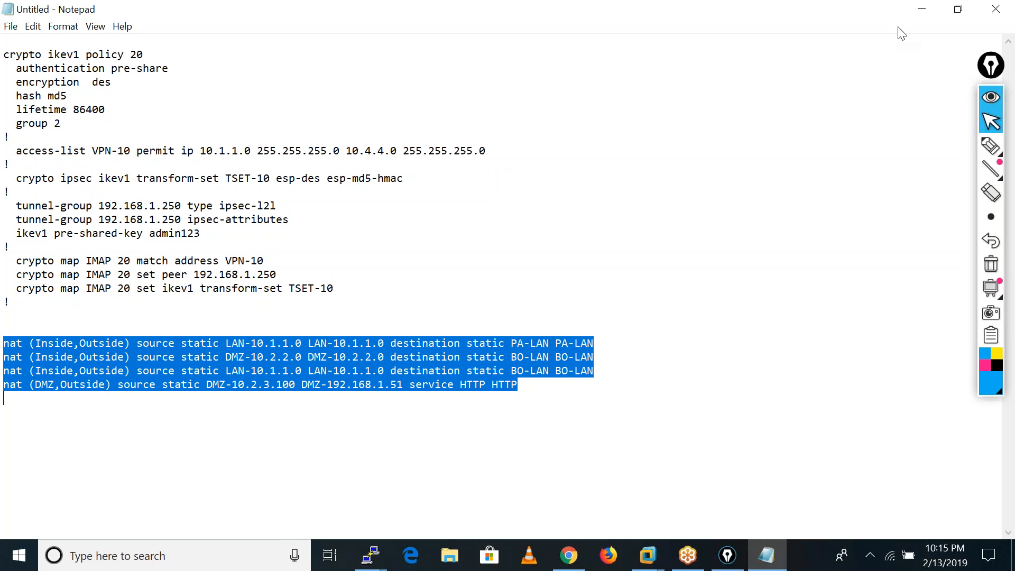
left_click(922, 8)
key("Return")
key("Return")
key("Return")
key("Return")
key("Return")
key("Return")
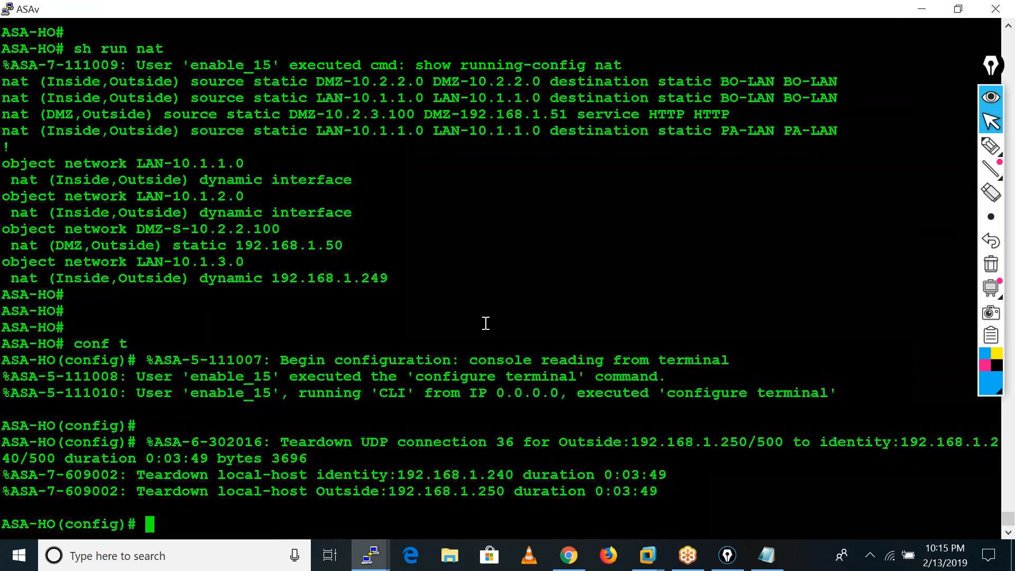
right_click(485, 323)
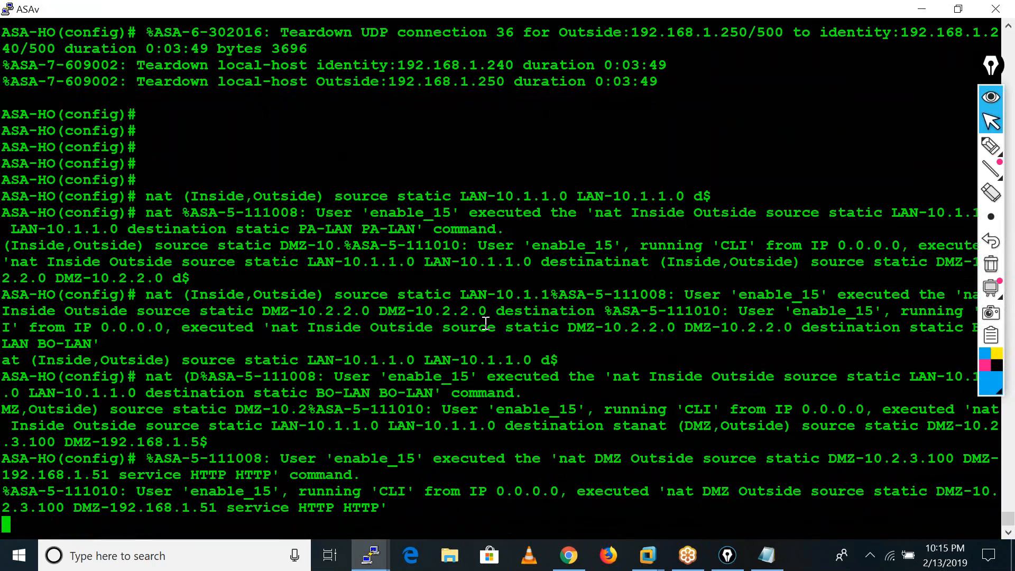
key("Return")
key("Return")
key("Return")
key("Return")
key("Return")
key("Return")
key("Return")
key("Return")
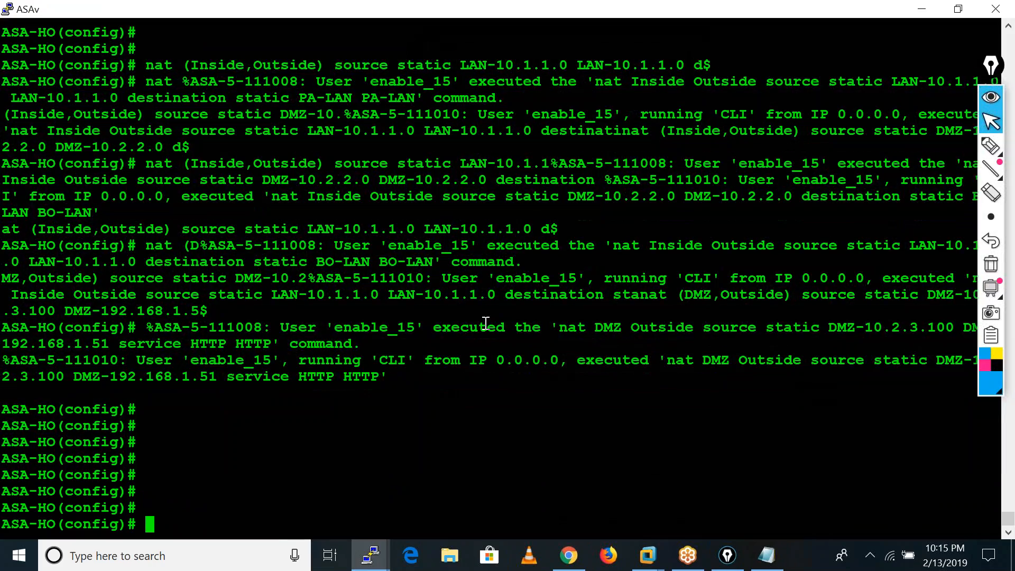
Display the running NAT configuration from configuration mode to check the order of the rules.
key("Return")
key("Return")
key("Return")
type("sh run nat")
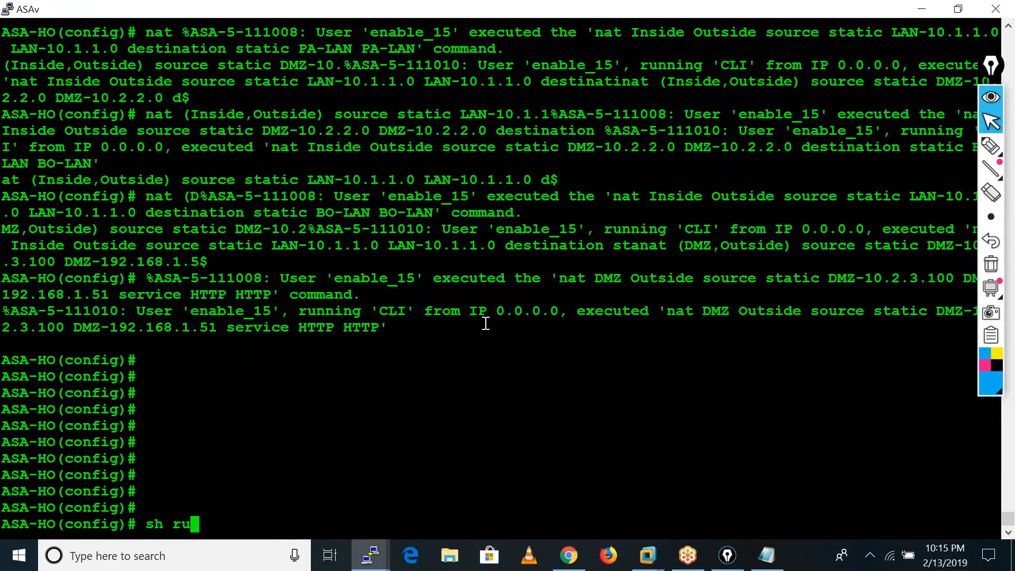
key("Return")
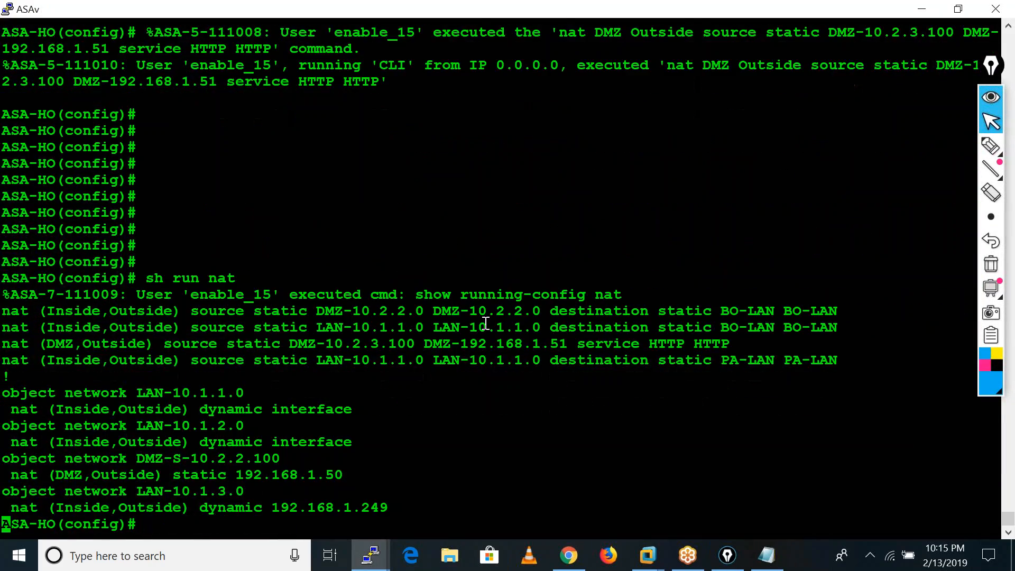
key("Return")
key("Return")
key("Return")
key("Return")
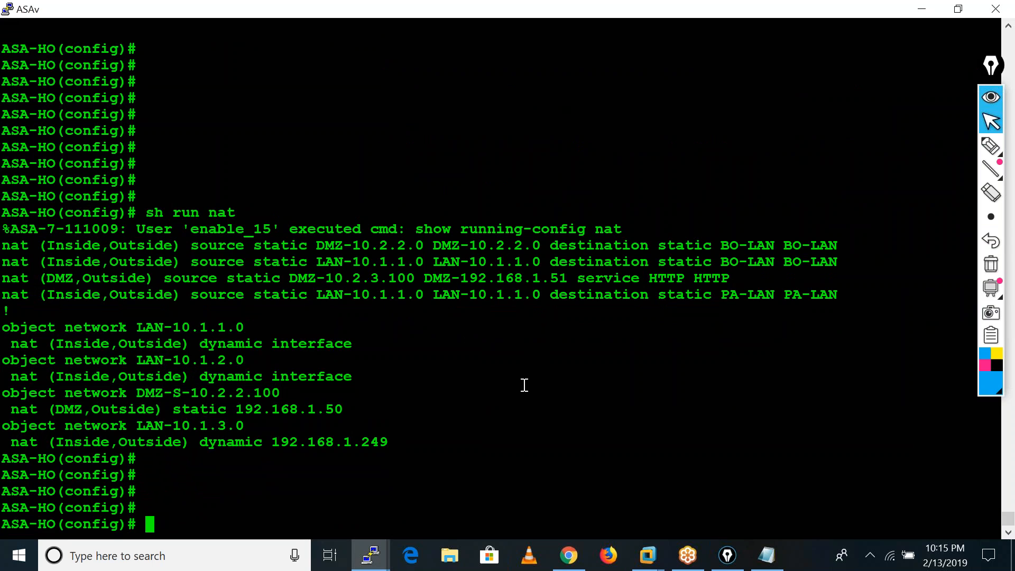
Display the ASA's routing table.
type("sh ro")
key("Tab")
key("Return")
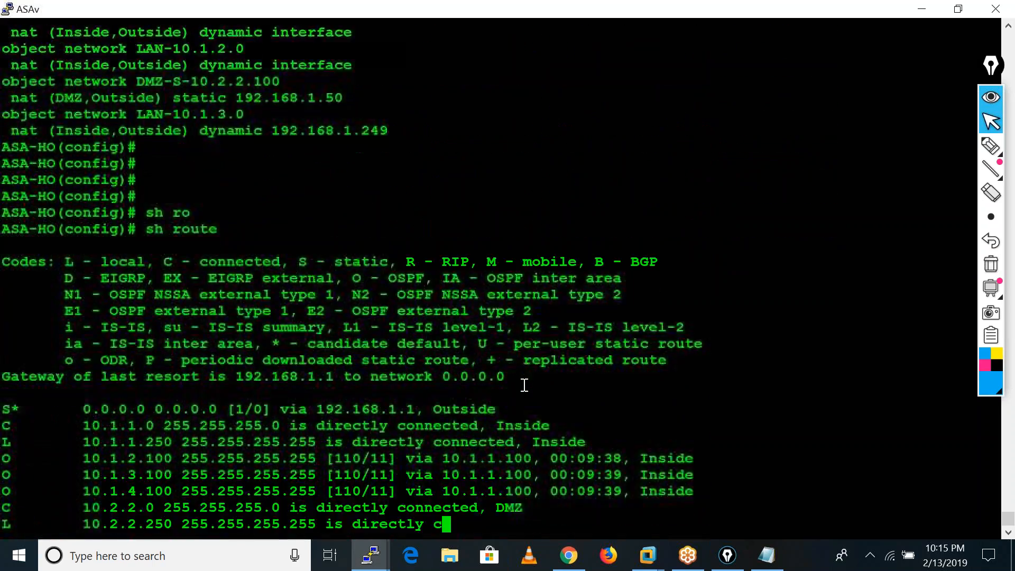
key("Return")
key("Return")
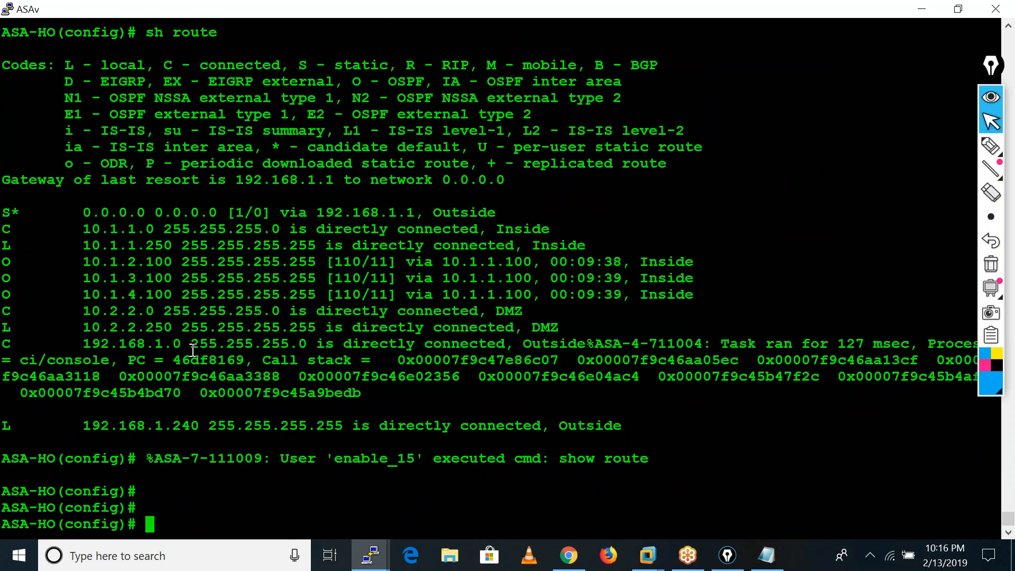
List the console logging severity options and set the ASA's console logging level to 0.
type("logg")
key("Tab")
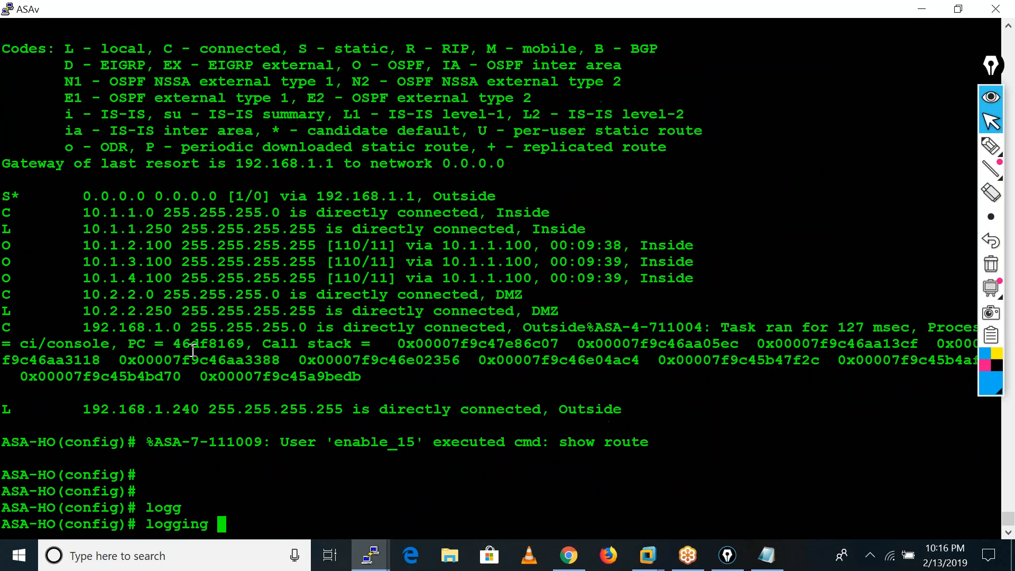
type("con")
key("Tab")
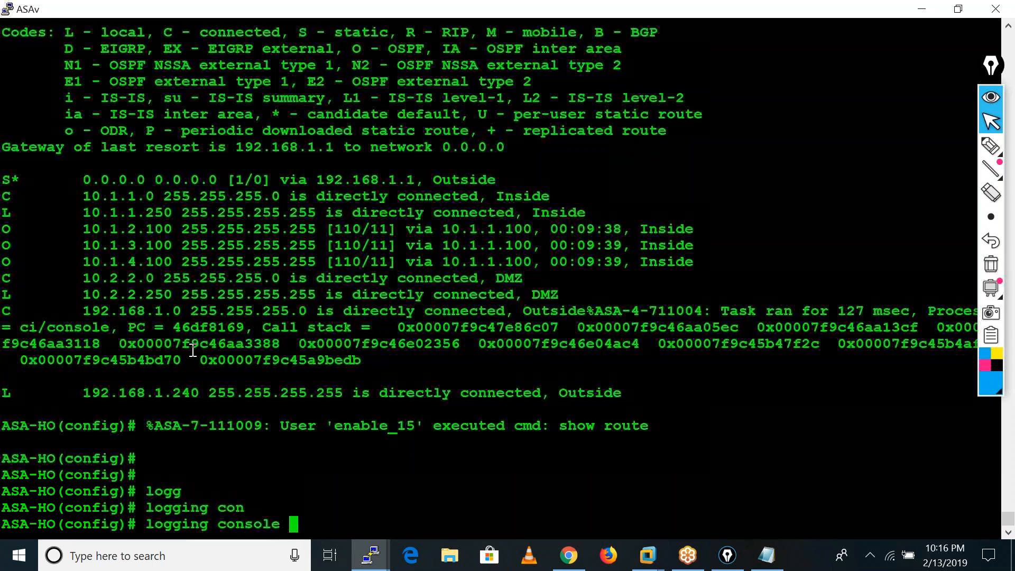
type("?")
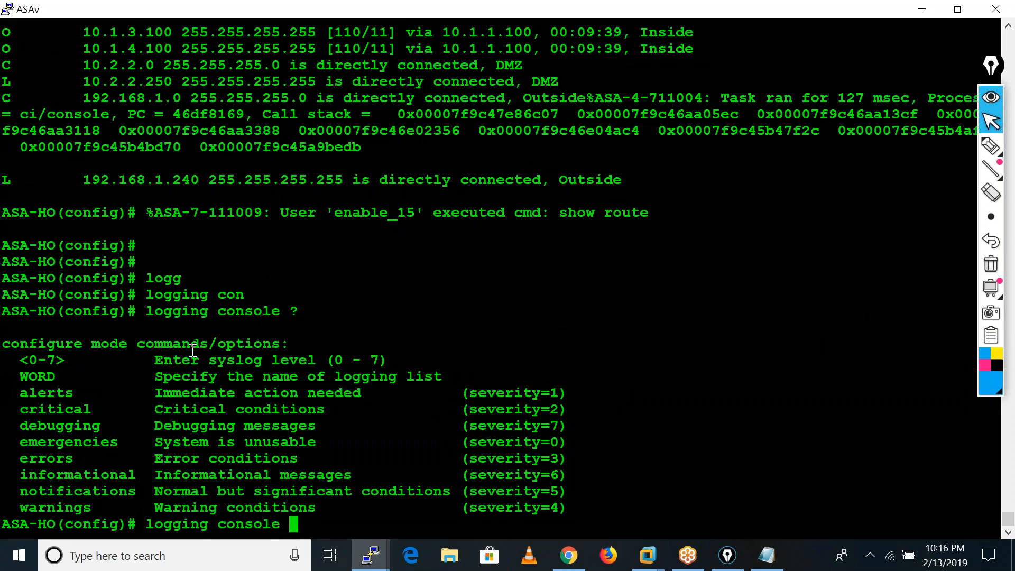
type("0")
key("Return")
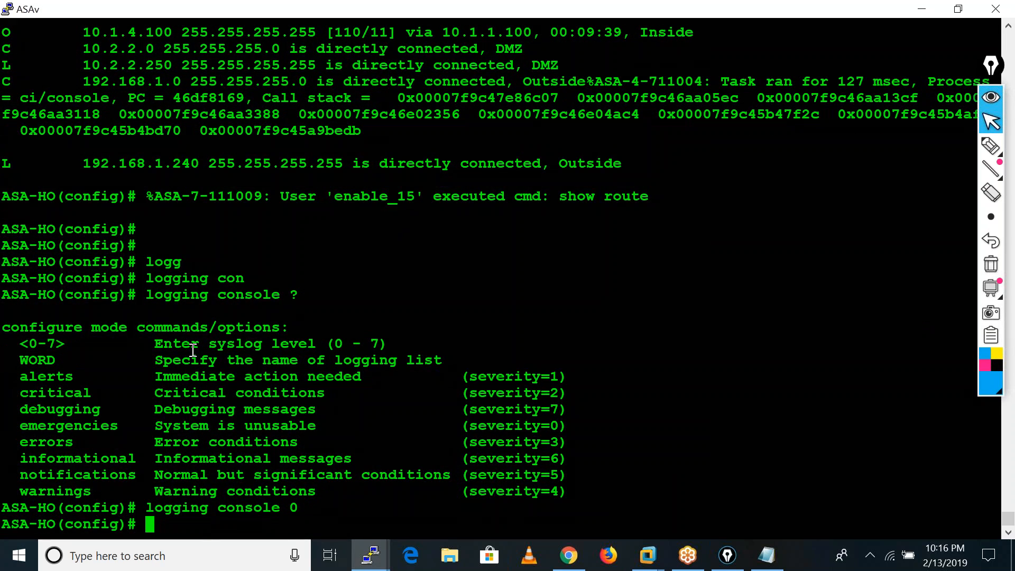
Disable logging on the ASA with no logging enable.
type("logg")
key("Tab")
type("en")
key("Tab")
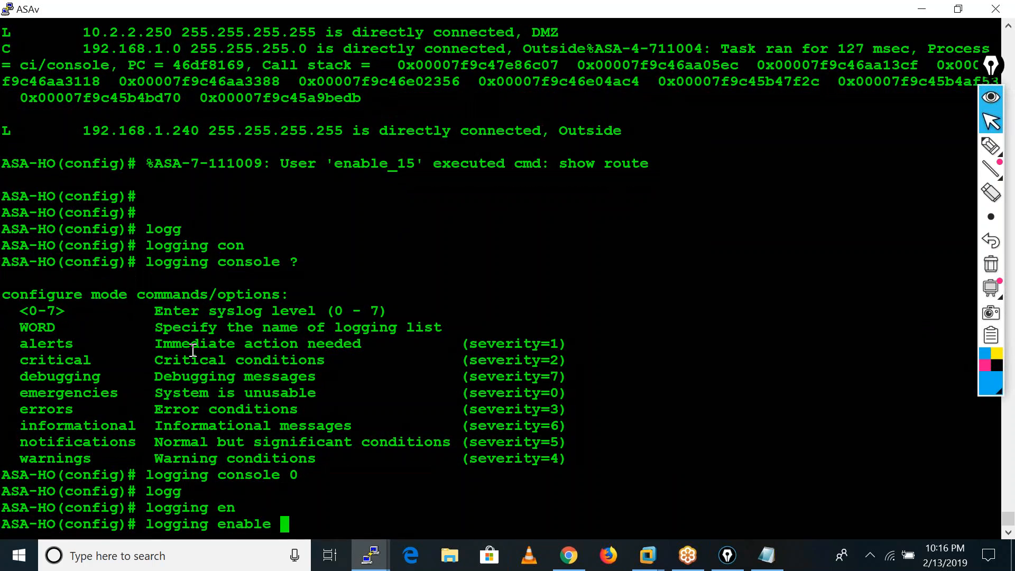
key("Left")
key("Left")
key("Left")
key("Left")
key("Left")
key("Left")
key("Left")
key("Left")
key("Left")
key("Left")
key("Left")
key("Left")
key("Left")
key("Left")
key("Left")
type("no")
key("Return")
key("Return")
key("Return")
key("Return")
key("Return")
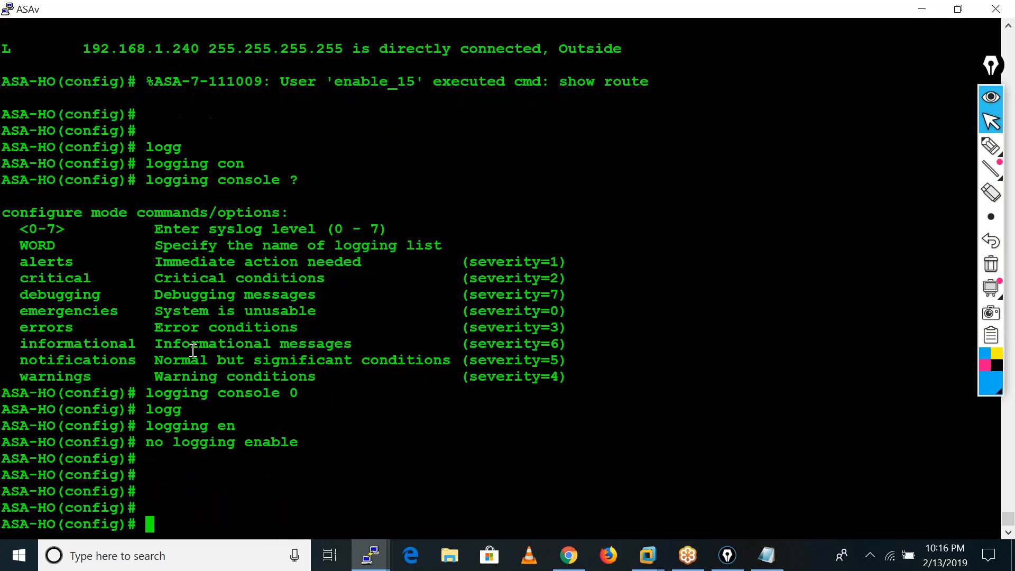
Display the ASA's routing table again without log messages interrupting it.
type("sh ro")
key("Tab")
key("Return")
key("Return")
key("Return")
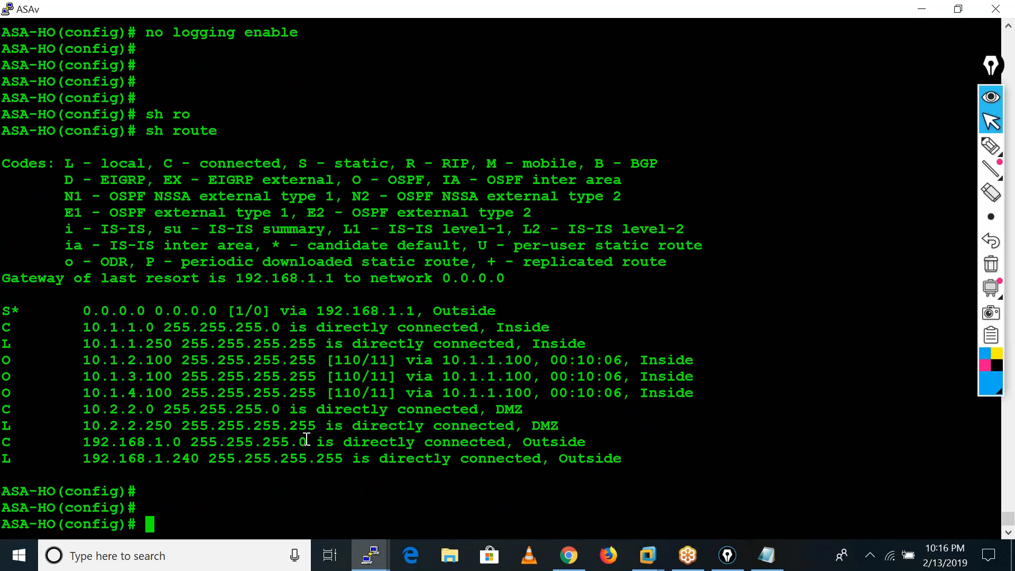
Display the static routes in the ASA's running configuration.
type("sh run rout")
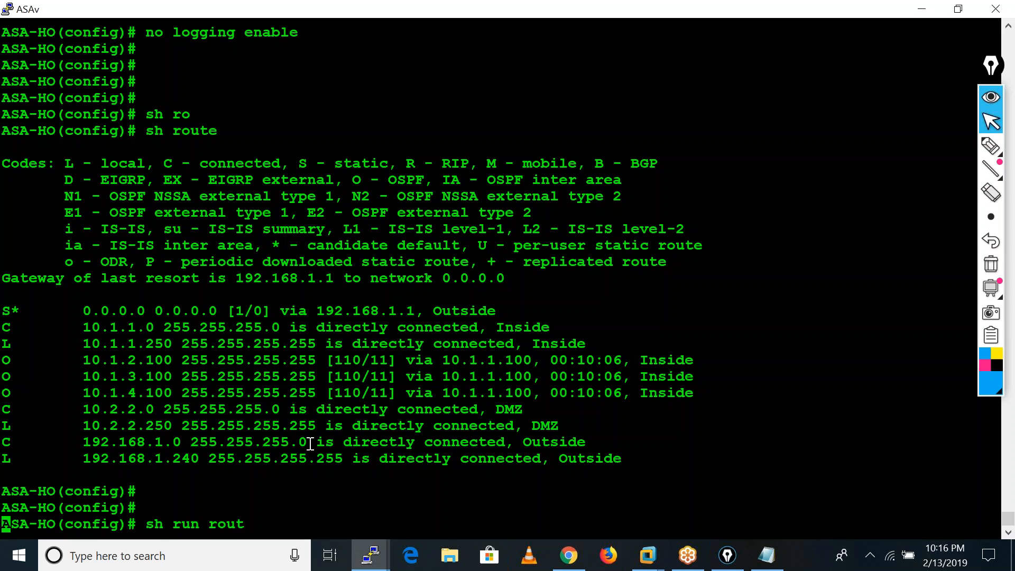
key("Tab")
key("Return")
key("Return")
key("Return")
key("Return")
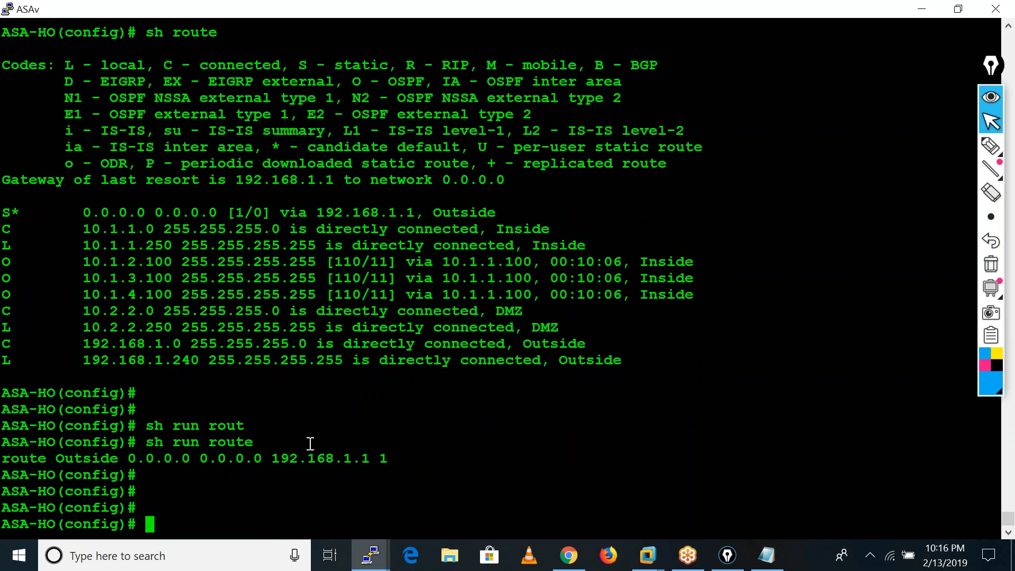
key("Return")
key("Return")
key("Return")
key("Return")
key("Return")
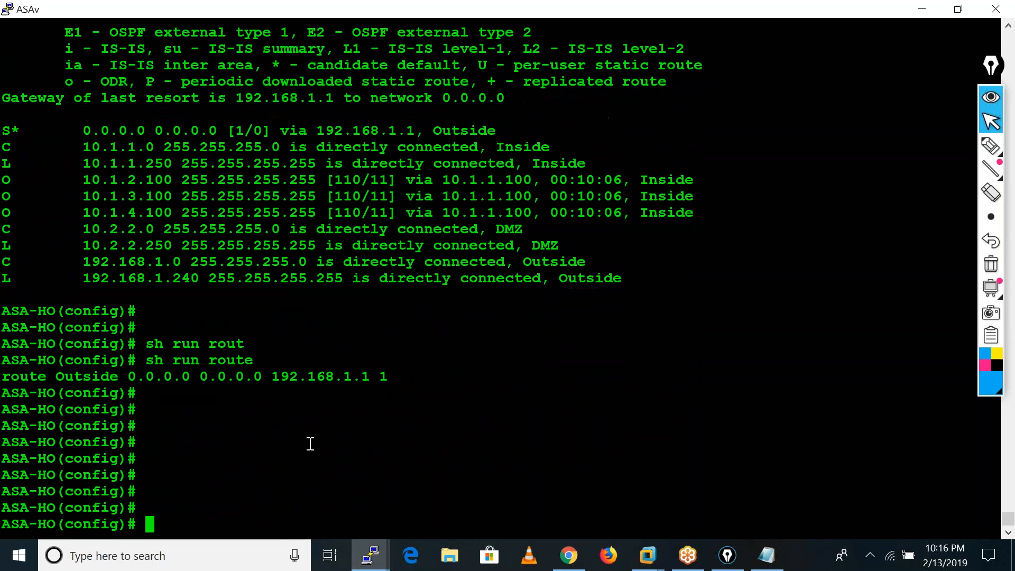
Switch to the Palo Alto web interface and check the PA-ASA tunnel's status in the IPSec tunnels list.
left_click(920, 8)
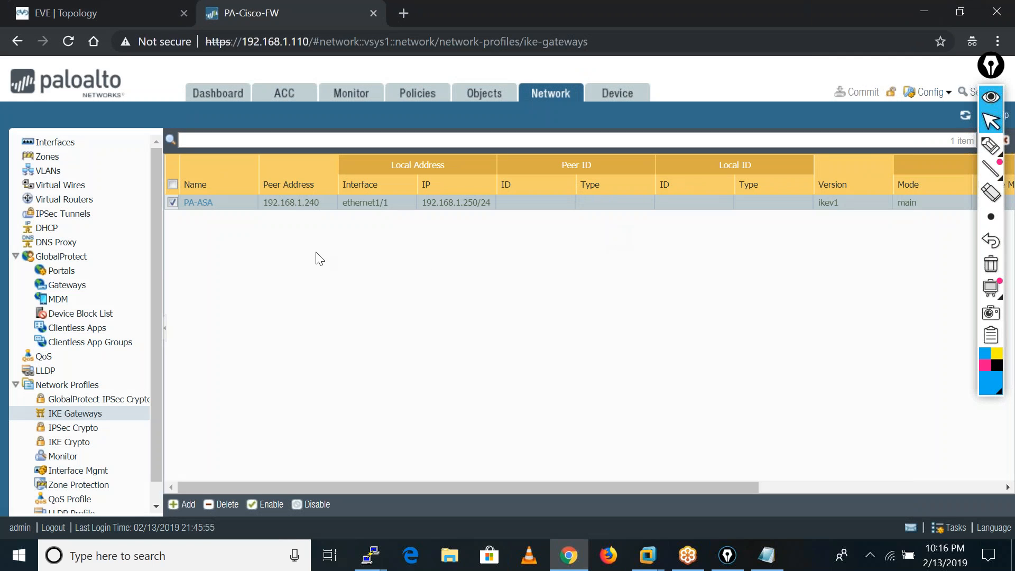
left_click(66, 214)
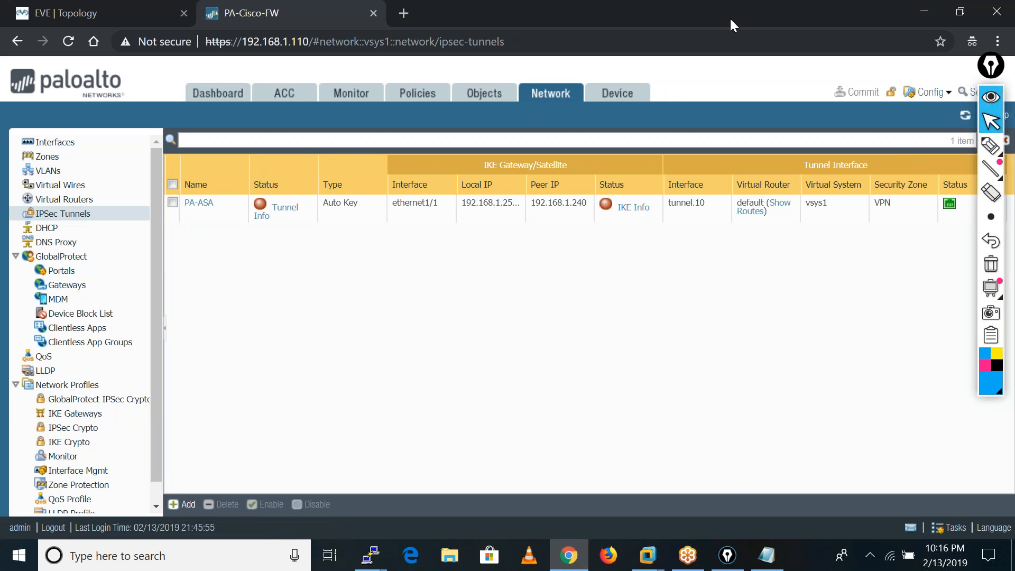
key("alt+Tab")
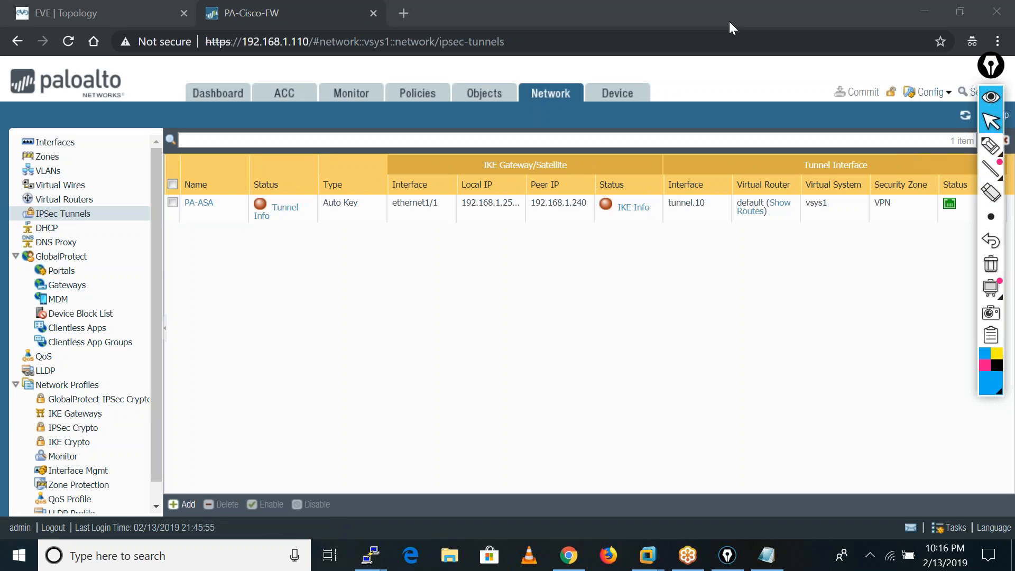